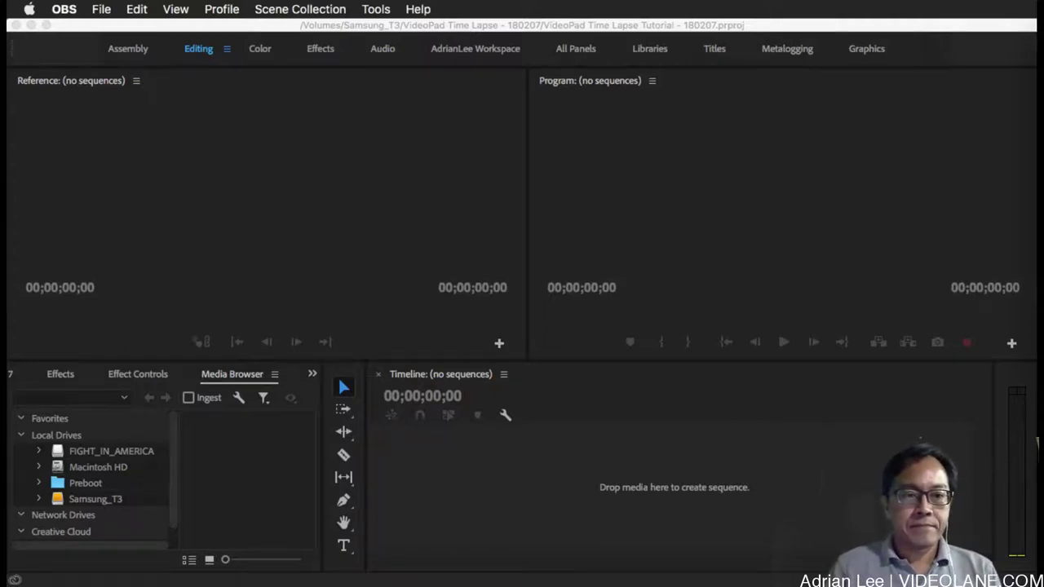
# Import 2018-02-07_14-24-57.mp4 from Samsung_T3 > VideoPad Time Lapse - 180207 into the Premiere project.
pyautogui.press('super+Tab')
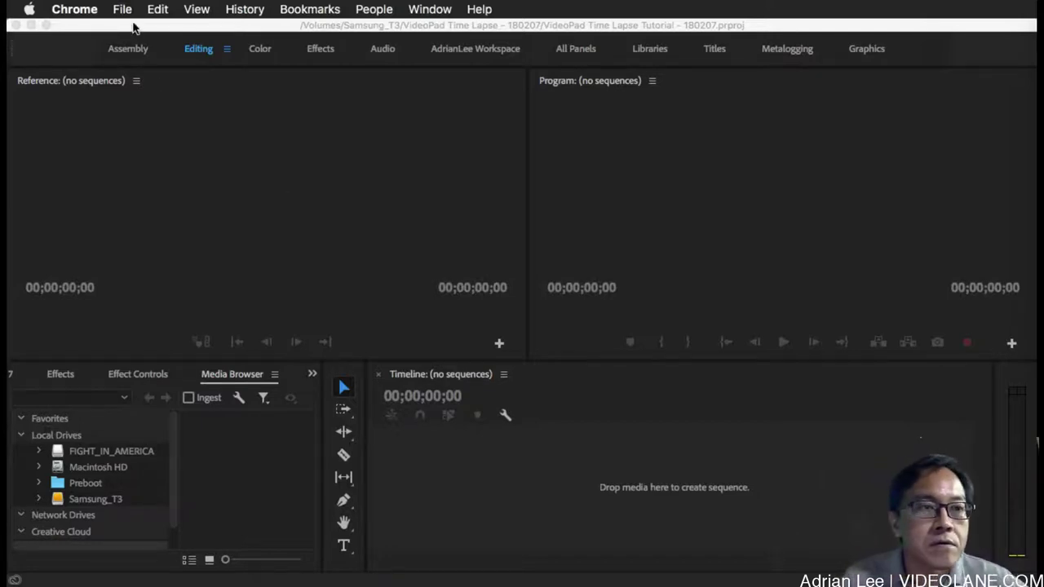
pyautogui.click(122, 9)
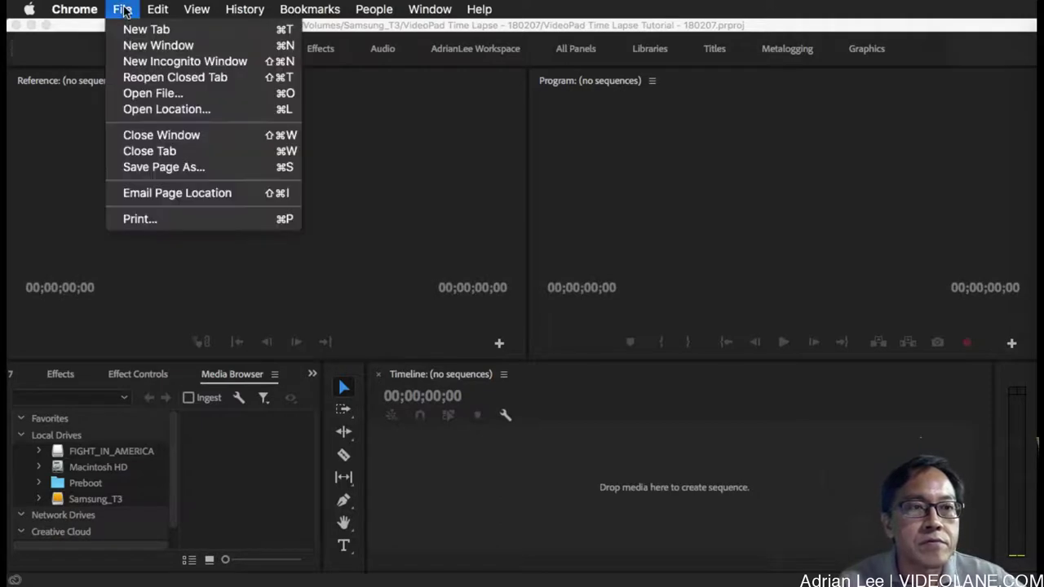
pyautogui.click(68, 244)
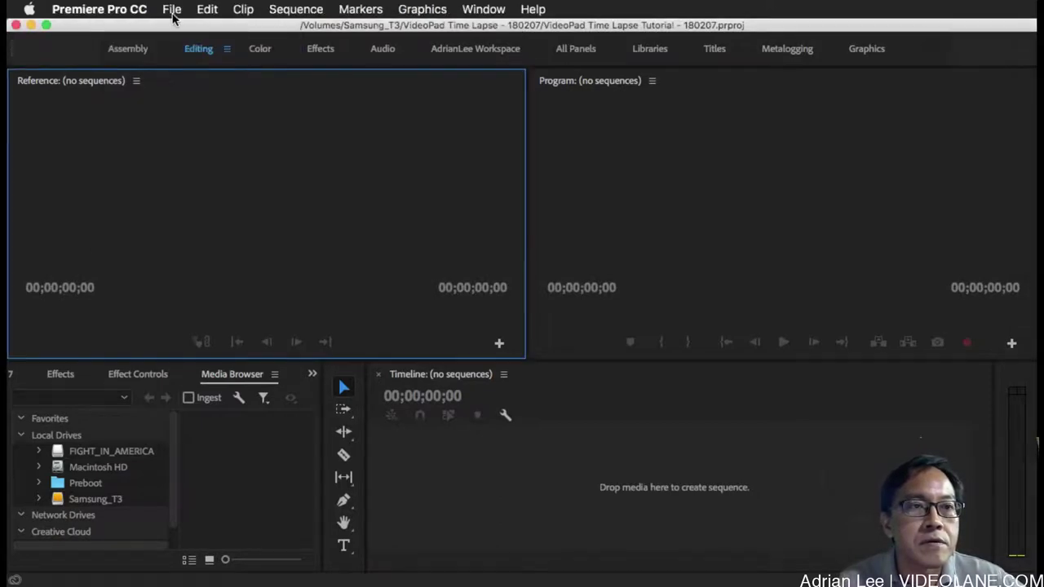
pyautogui.click(172, 11)
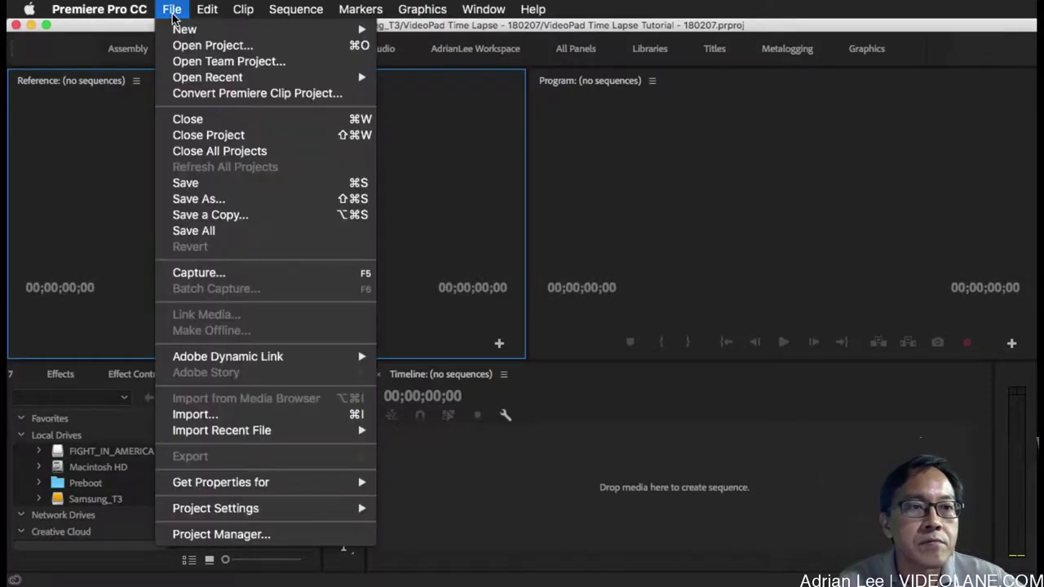
pyautogui.click(200, 414)
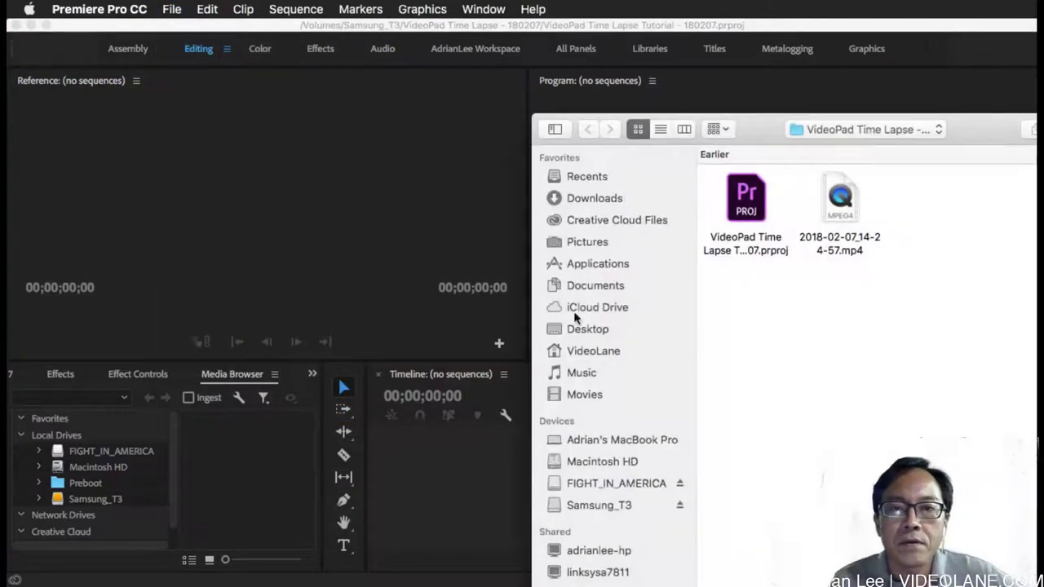
pyautogui.moveTo(975, 137); pyautogui.dragTo(550, 93)
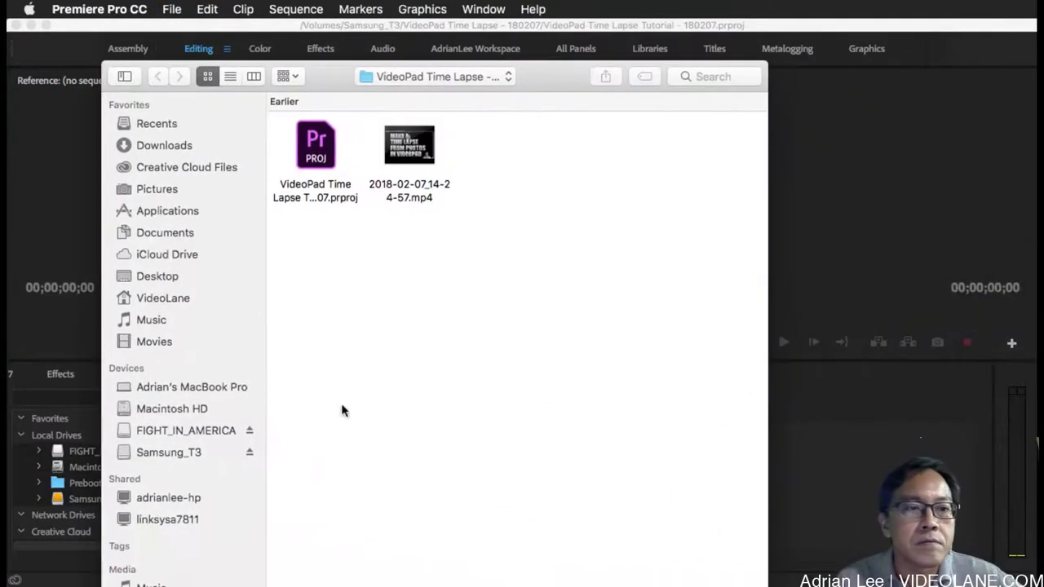
pyautogui.click(178, 453)
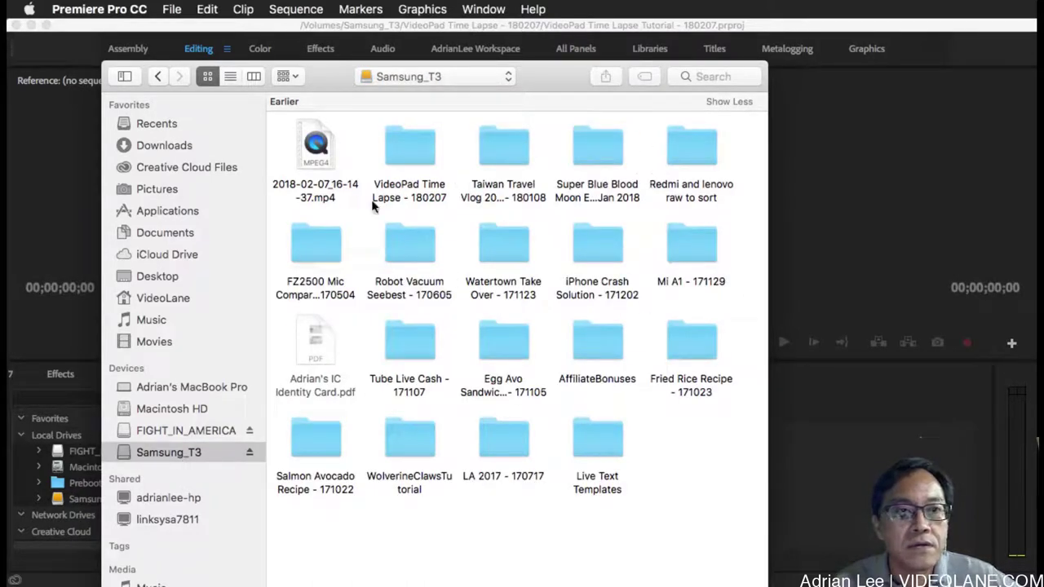
pyautogui.doubleClick(408, 151)
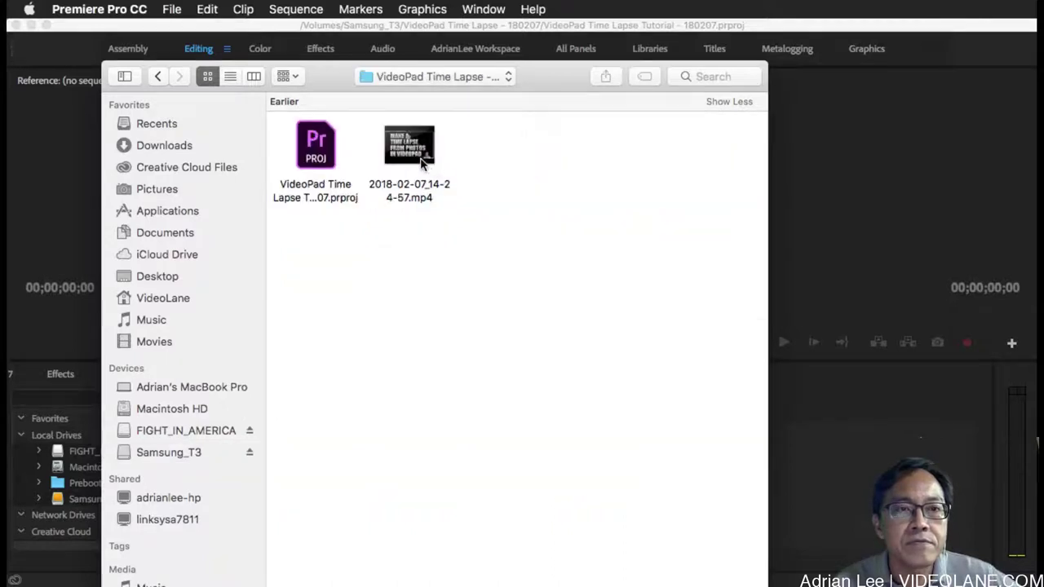
pyautogui.doubleClick(423, 161)
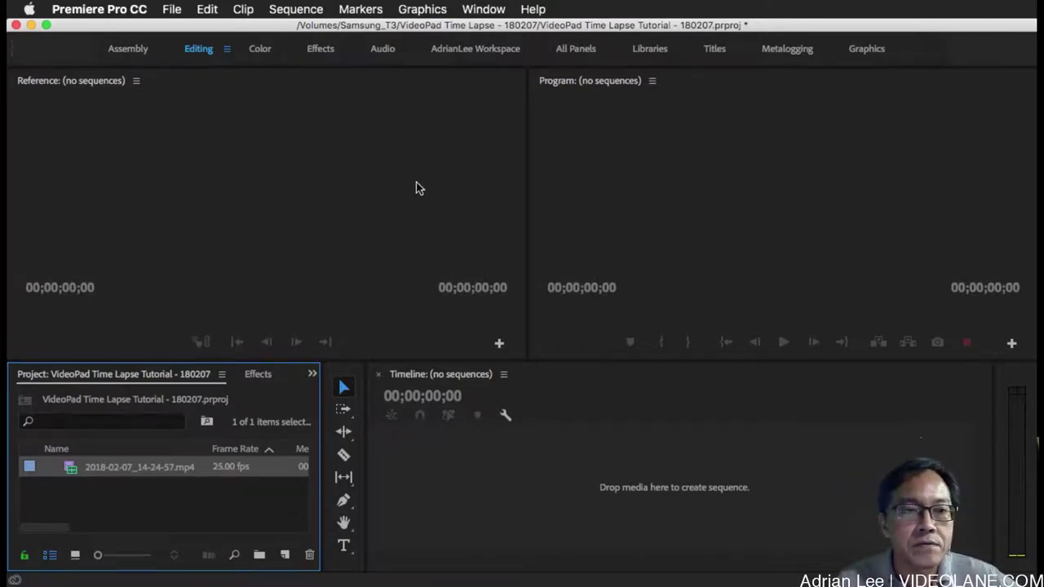
# Create a sequence from the clip, expand V1 and A1, and trim about 15 seconds off its start.
pyautogui.moveTo(173, 470)
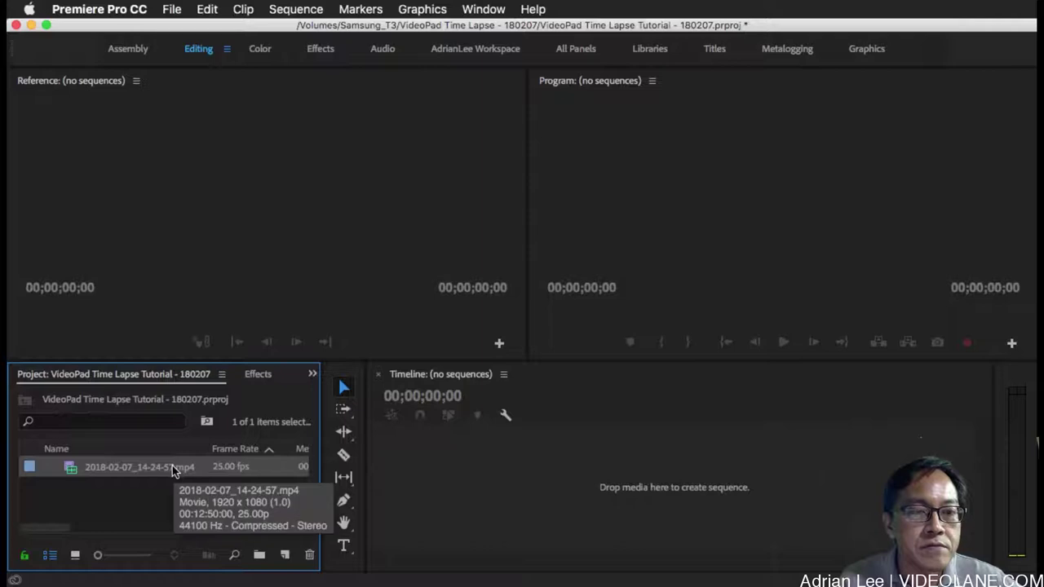
pyautogui.moveTo(173, 471); pyautogui.dragTo(489, 486)
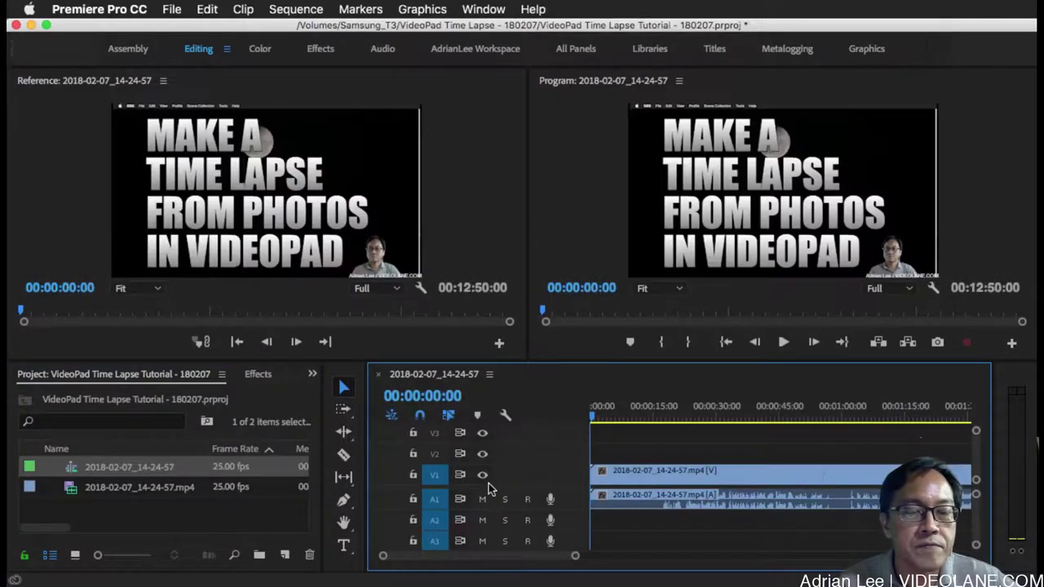
pyautogui.doubleClick(489, 481)
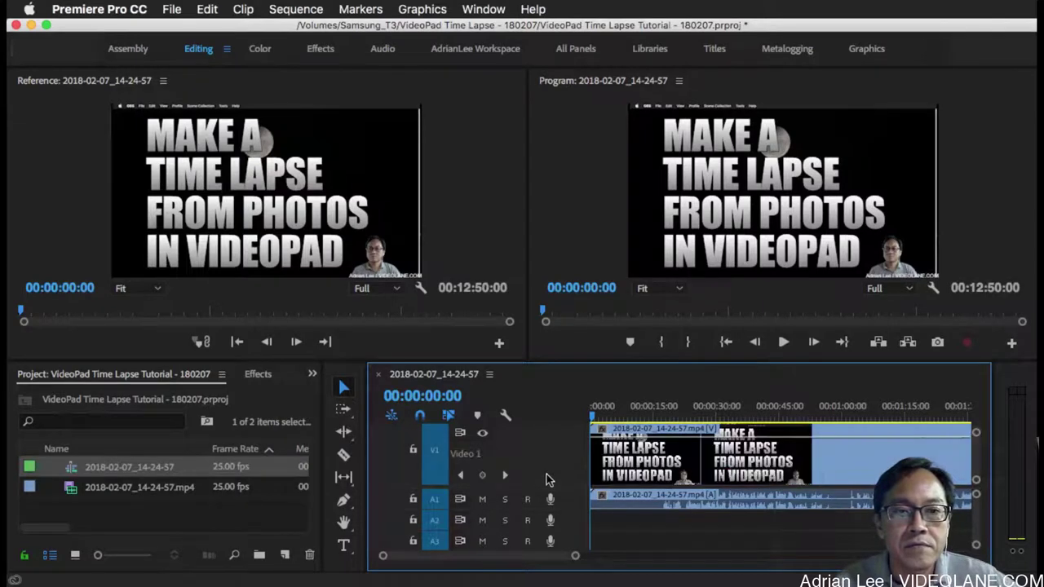
pyautogui.doubleClick(574, 503)
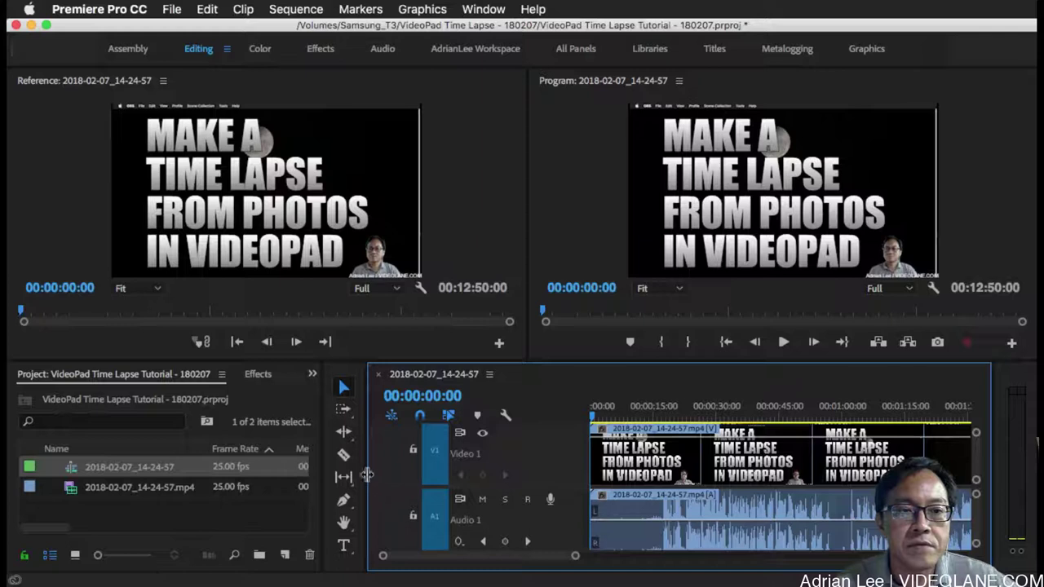
pyautogui.moveTo(367, 473); pyautogui.dragTo(143, 494)
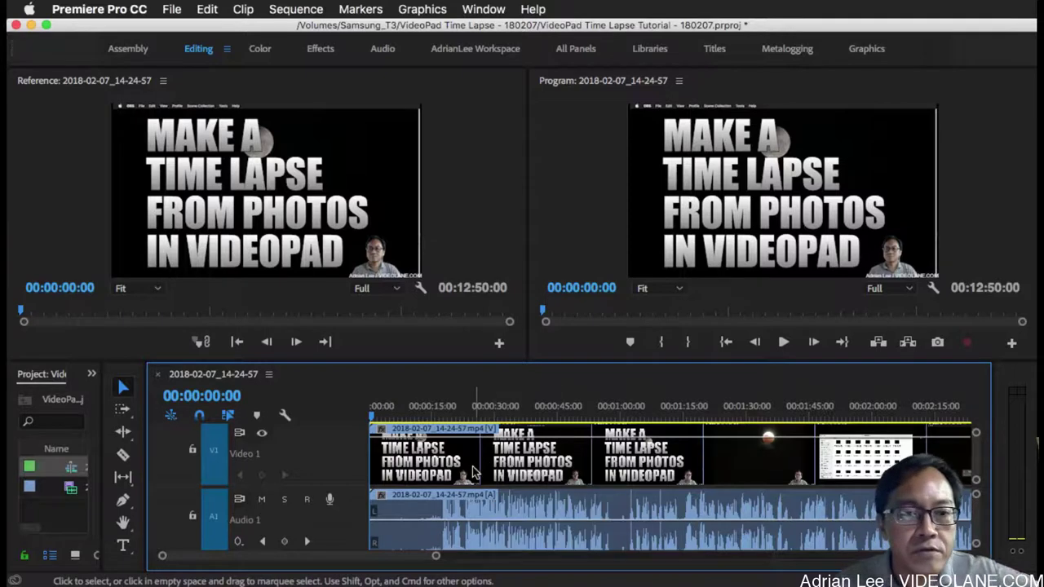
pyautogui.moveTo(375, 461); pyautogui.dragTo(396, 469)
# Preview the sequence, ripple-trim the clip's opening to 00:00:06:14, and replay from the start.
pyautogui.press('space')
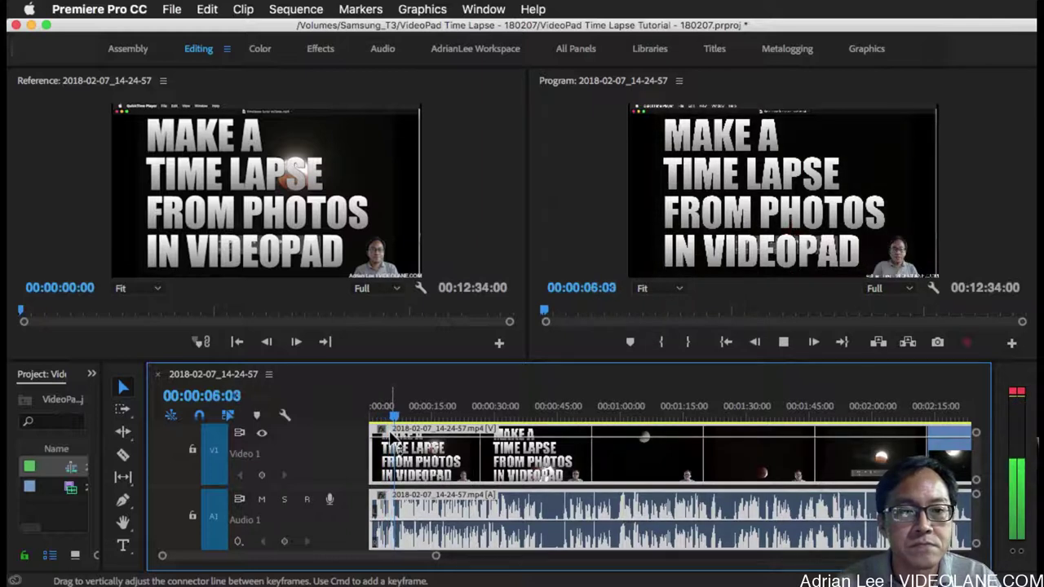
pyautogui.press('space')
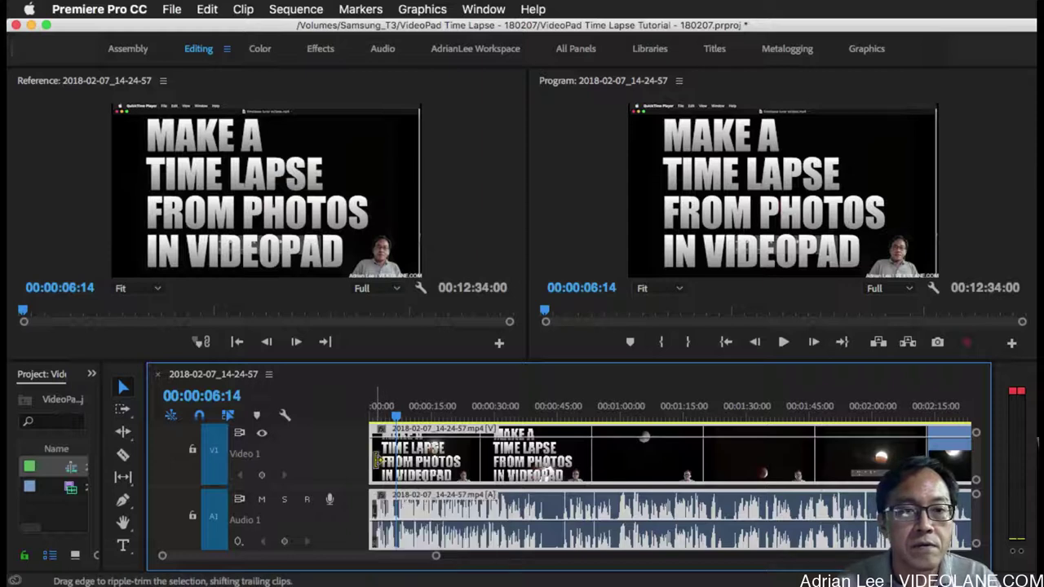
pyautogui.moveTo(375, 459); pyautogui.dragTo(400, 462)
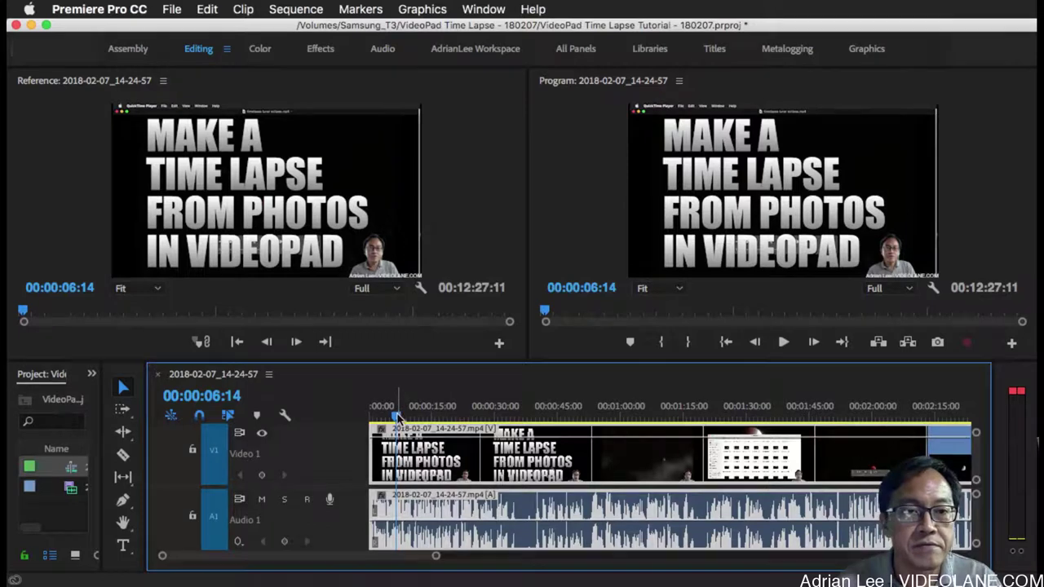
pyautogui.press('Home')
pyautogui.press('space')
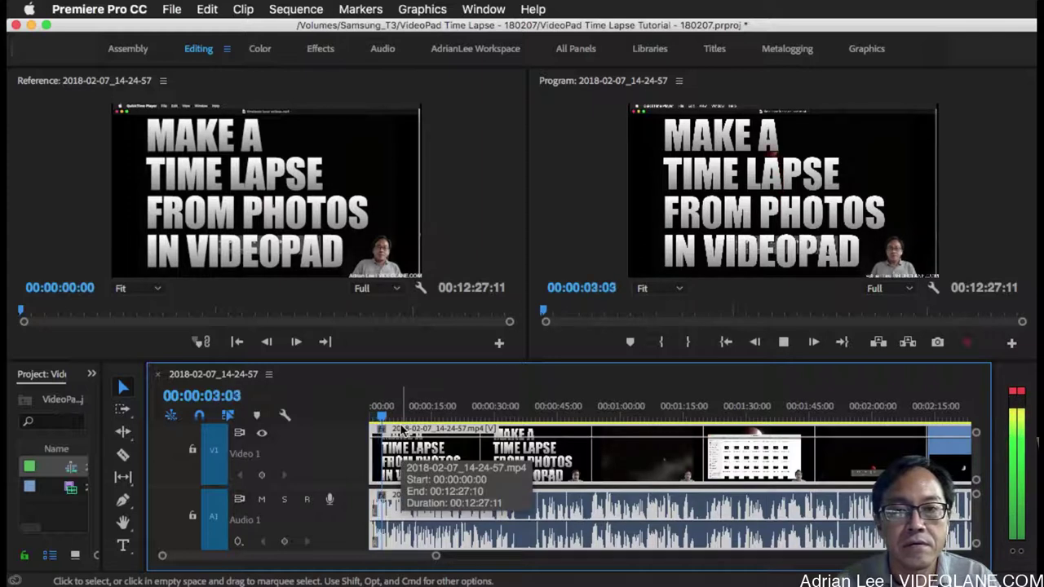
# Zoom the timeline to 5-second steps, trim about 4 more seconds off the start, and replay.
pyautogui.press('=')
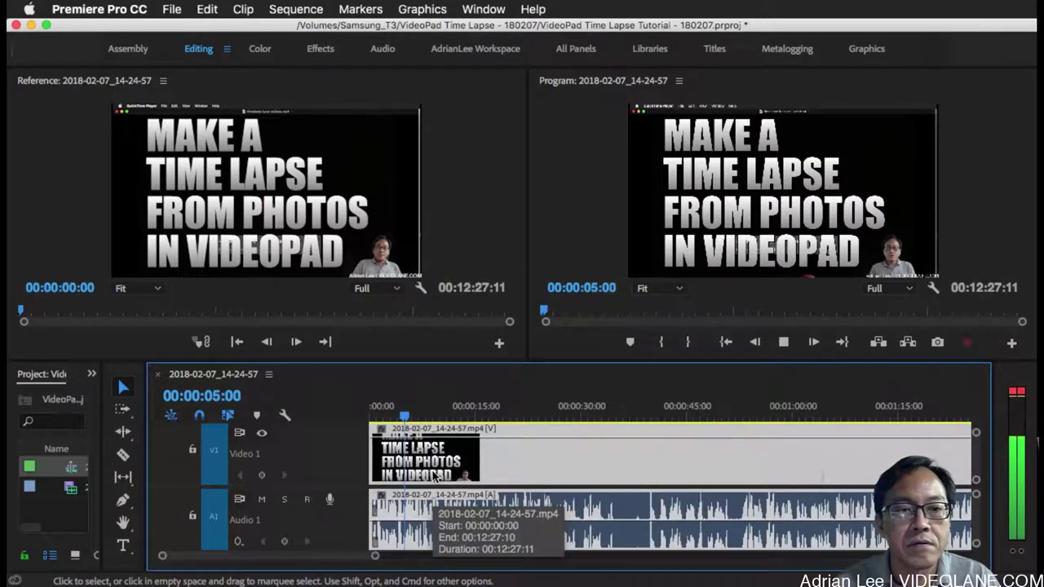
pyautogui.press('space')
pyautogui.press('-')
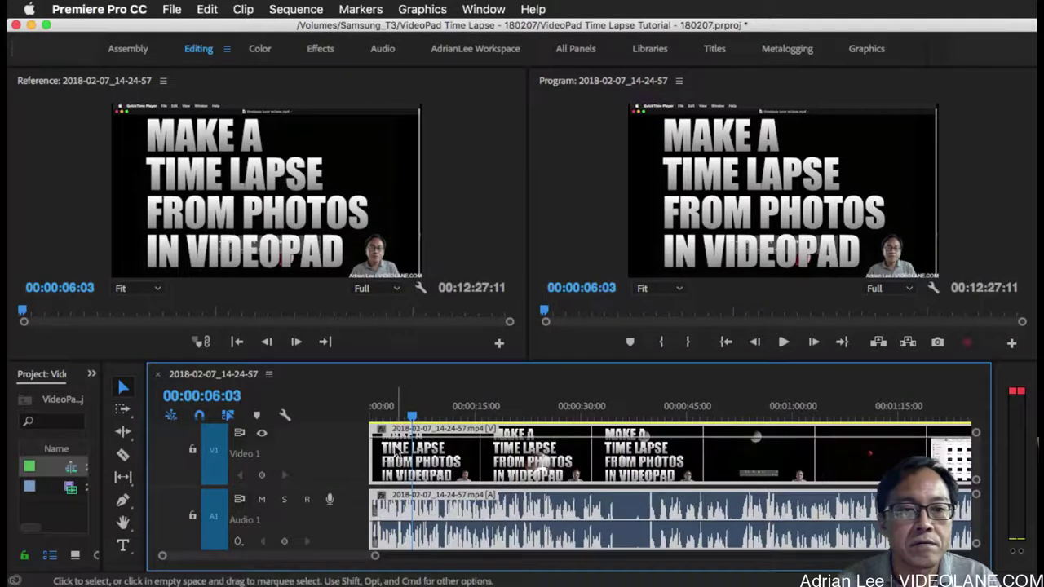
pyautogui.press('=')
pyautogui.press('=')
pyautogui.press('=')
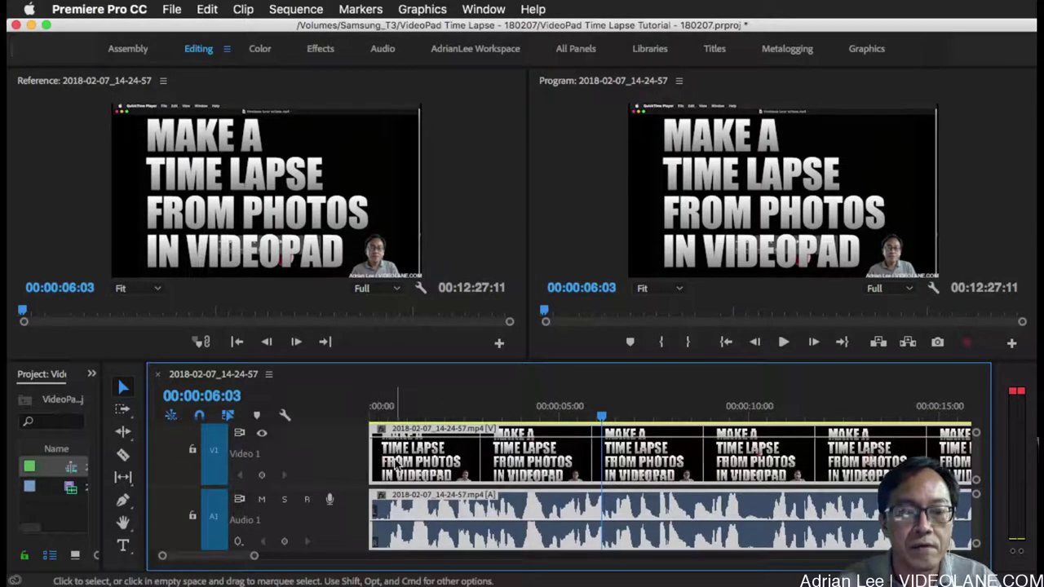
pyautogui.moveTo(379, 456); pyautogui.dragTo(527, 459)
pyautogui.moveTo(517, 415); pyautogui.dragTo(358, 424)
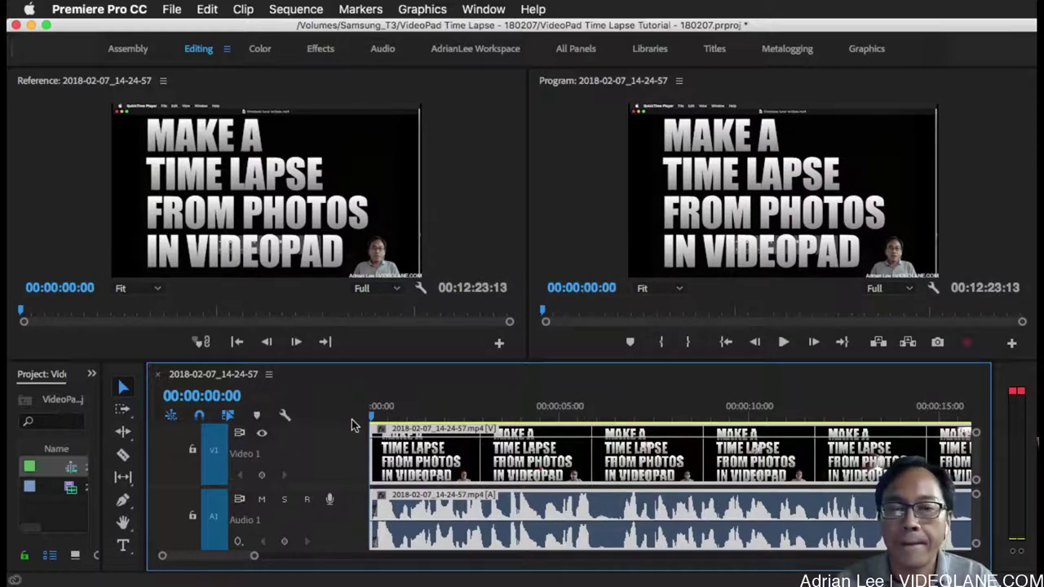
pyautogui.press('space')
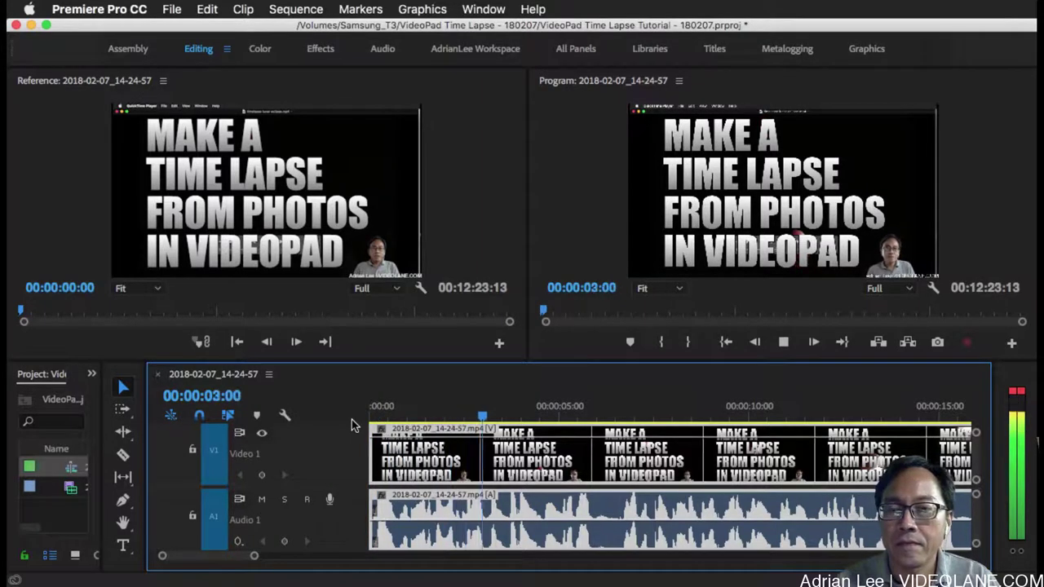
pyautogui.press('space')
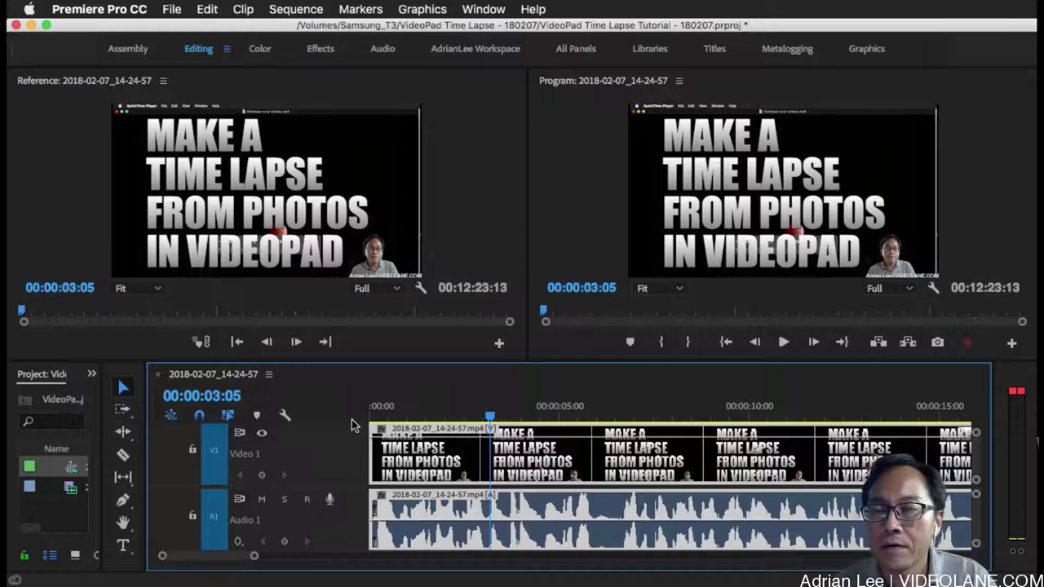
# Resume playback, then switch to Audio MIDI Setup through Mission Control and check its Edit menu.
pyautogui.press('space')
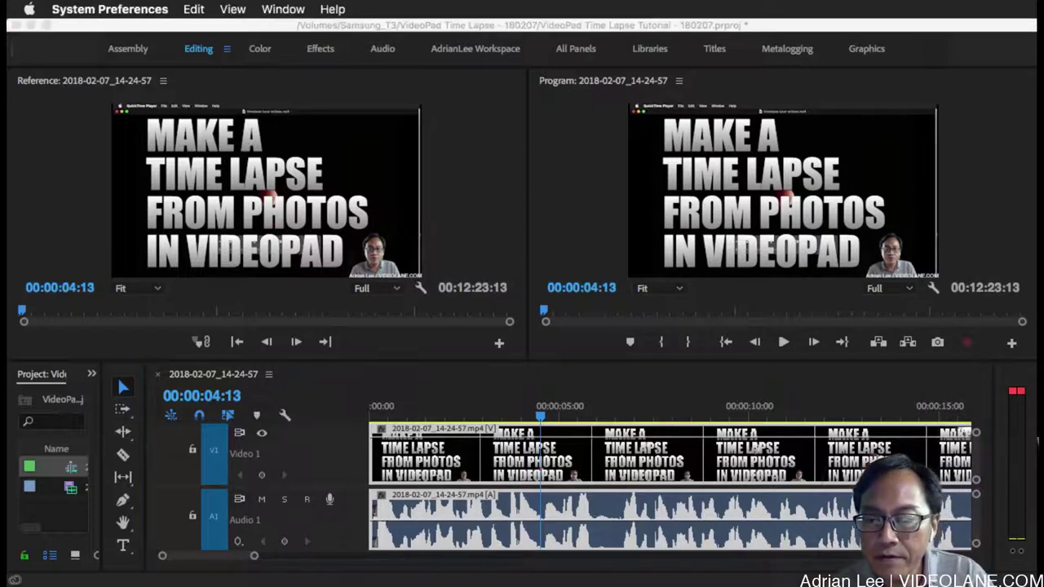
pyautogui.hotkey('ctrl', 'Up')
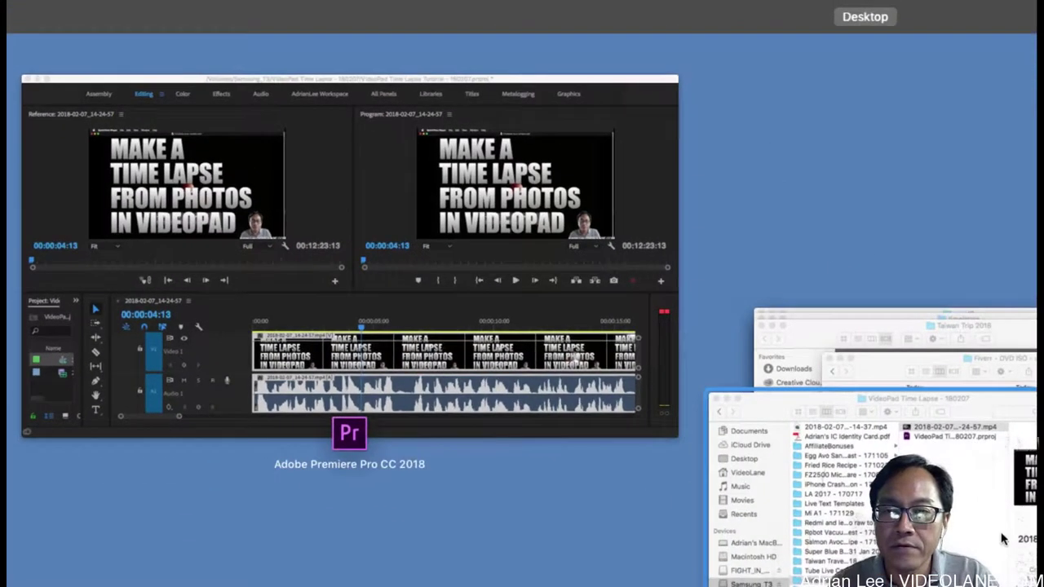
pyautogui.hotkey('ctrl', 'Up')
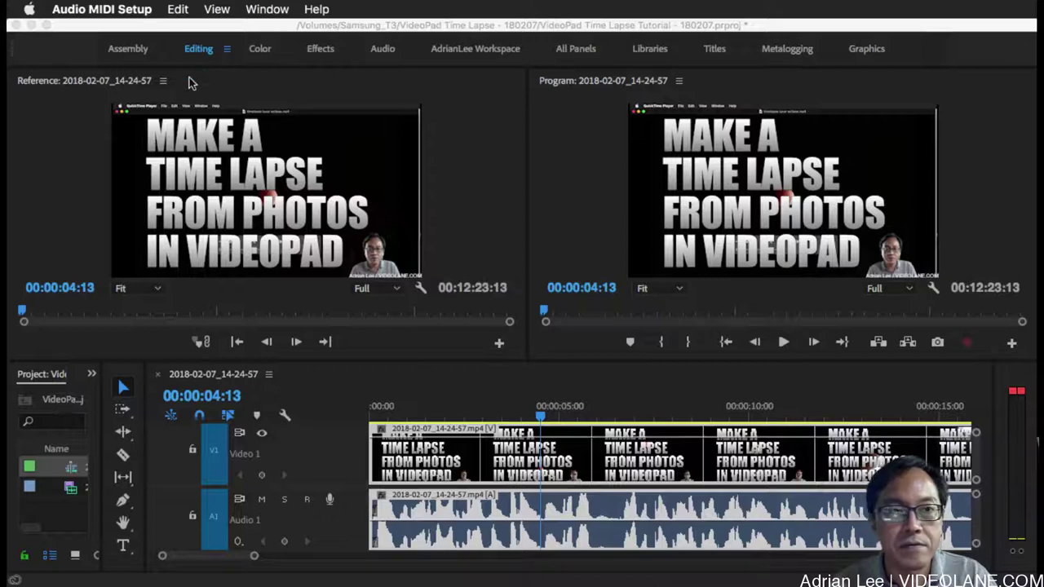
pyautogui.click(178, 11)
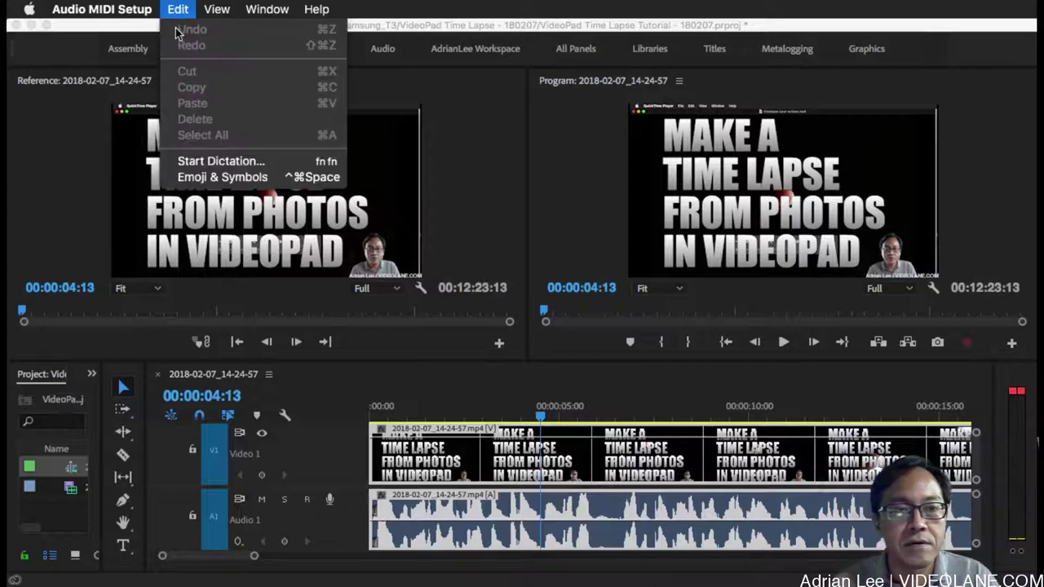
pyautogui.press('Escape')
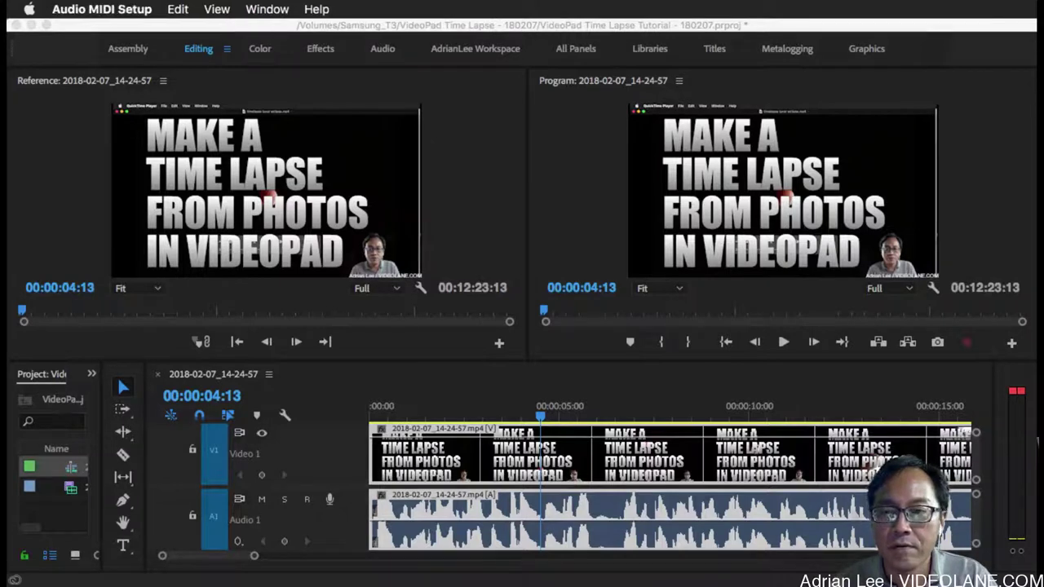
# Play the sequence in the Program monitor, then bring up the OBS Settings window.
pyautogui.click(782, 342)
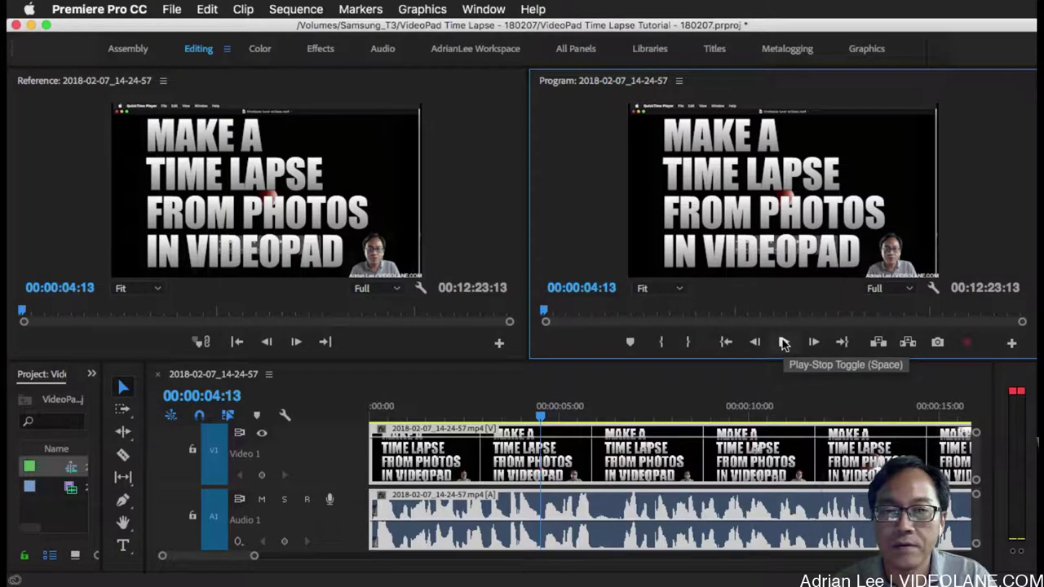
pyautogui.click(783, 342)
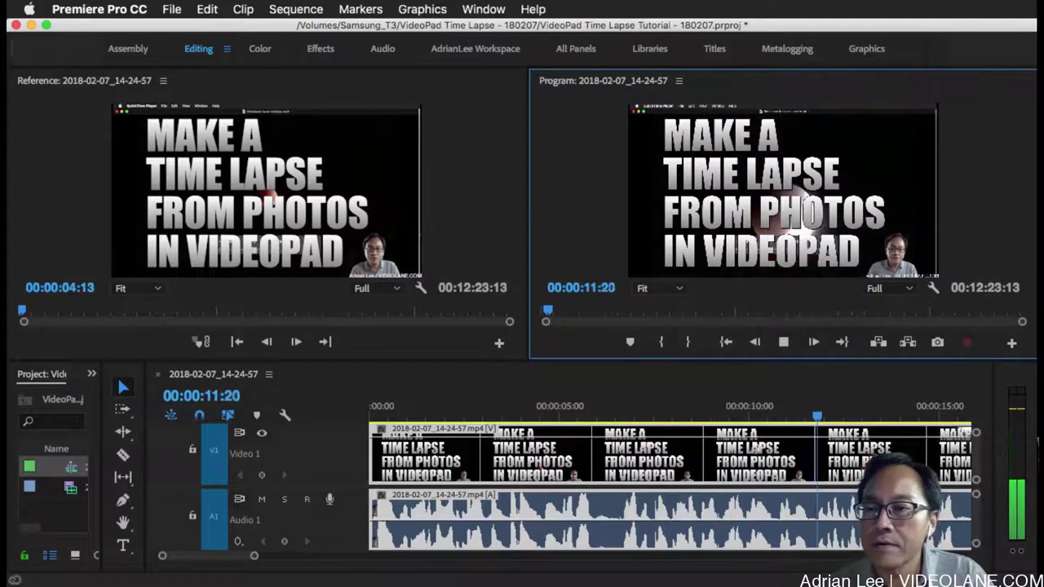
pyautogui.press('super+Tab')
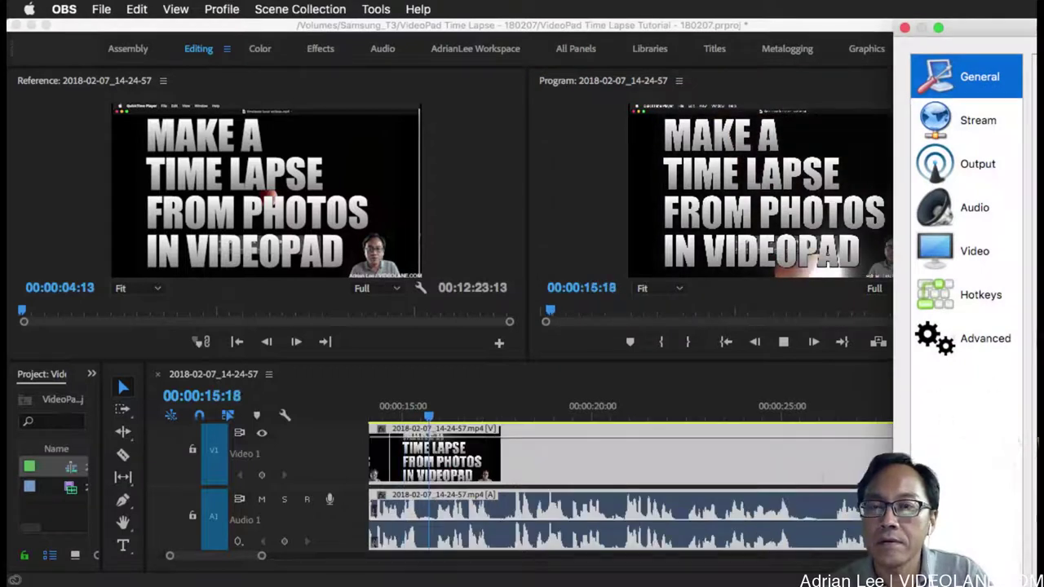
# Review the Audio page of OBS Settings, then close the Settings window.
pyautogui.click(978, 209)
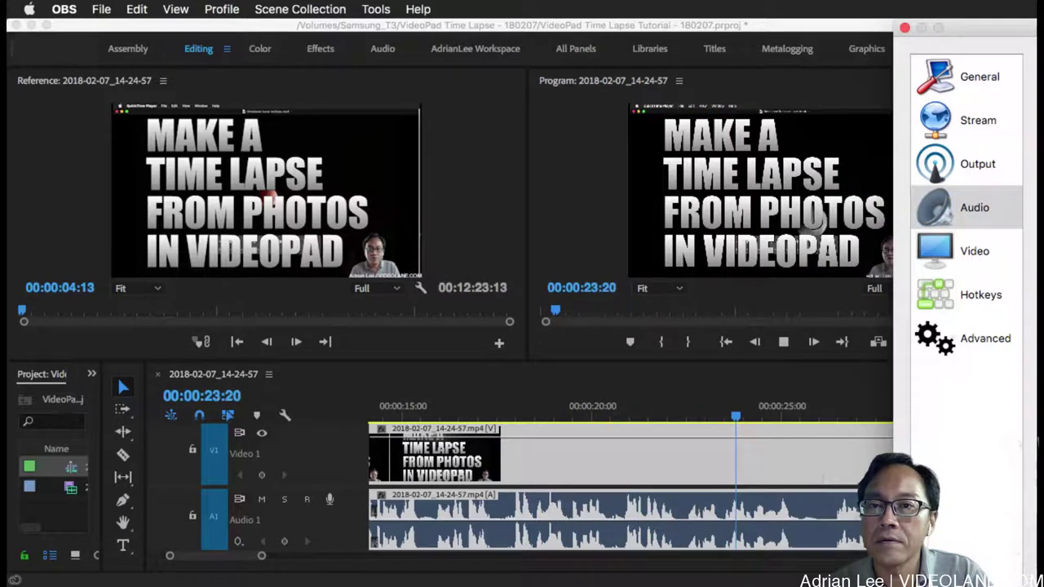
pyautogui.click(903, 28)
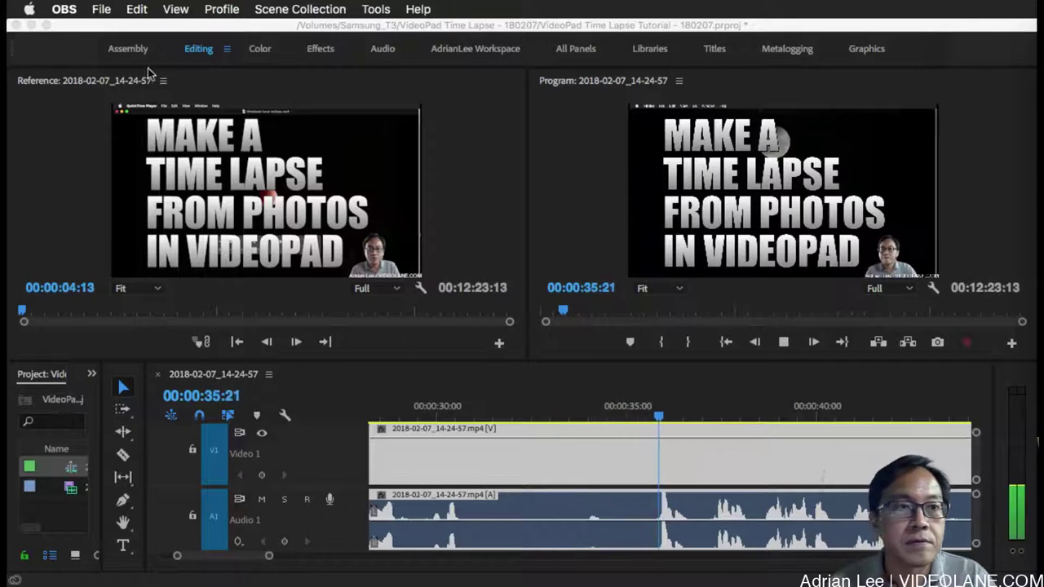
pyautogui.click(75, 47)
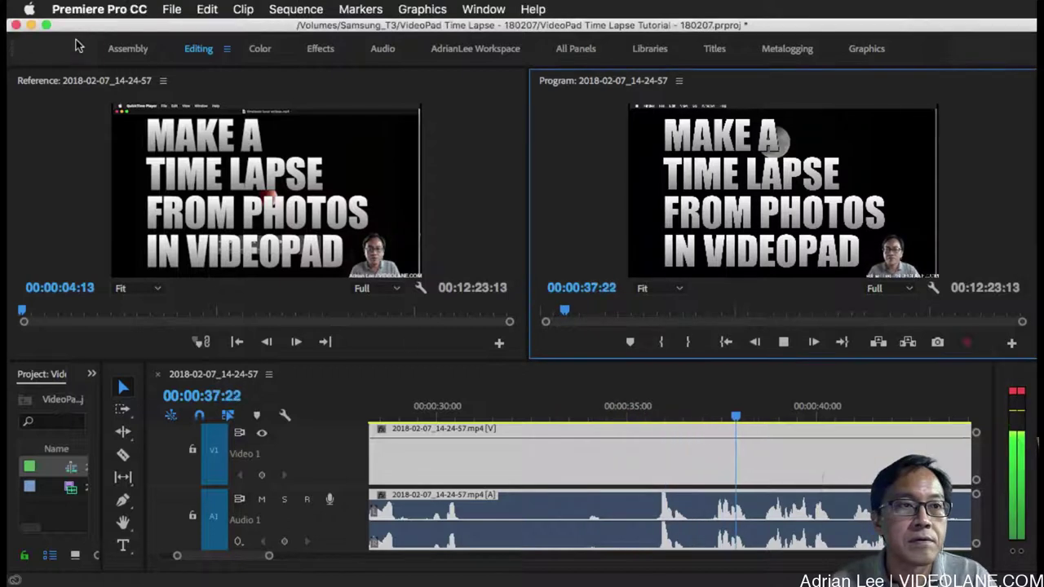
pyautogui.click(172, 9)
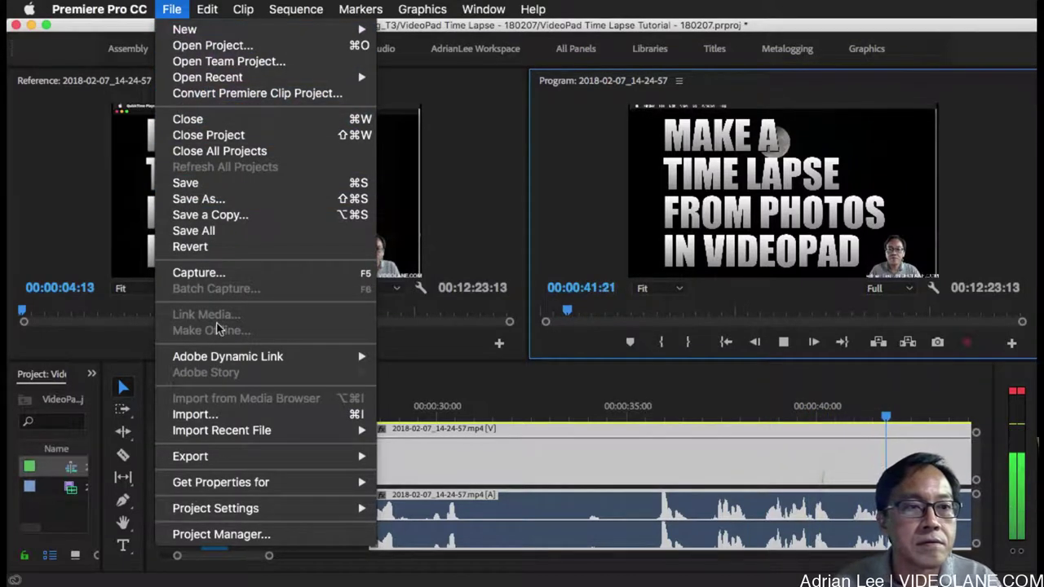
pyautogui.moveTo(228, 463)
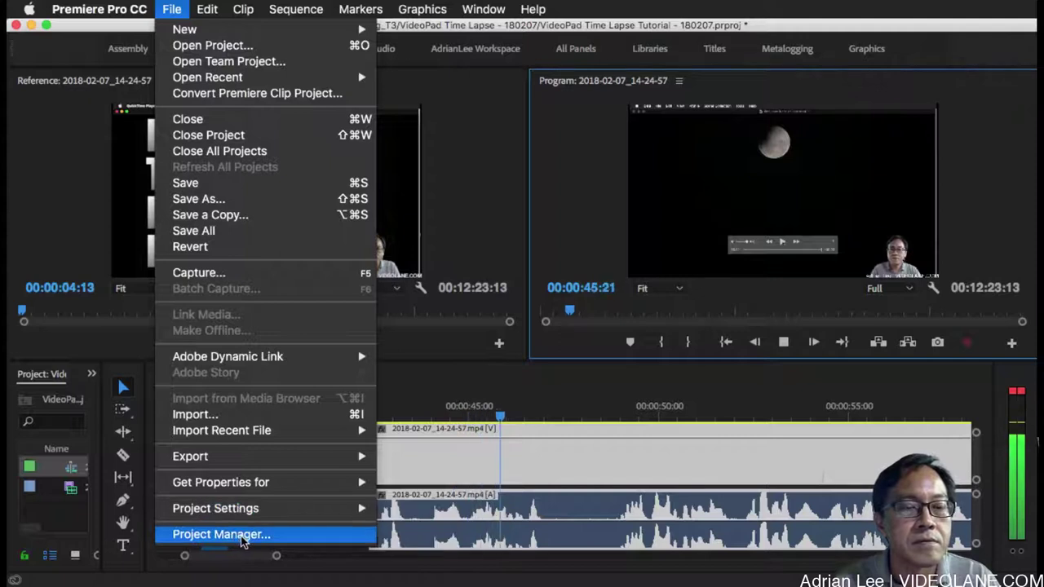
pyautogui.moveTo(231, 510)
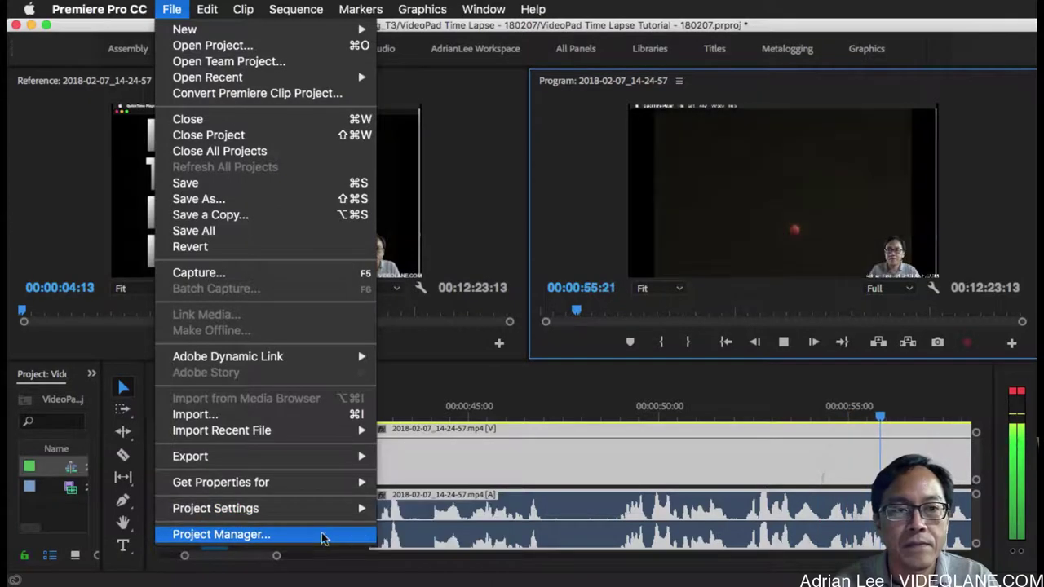
pyautogui.click(419, 510)
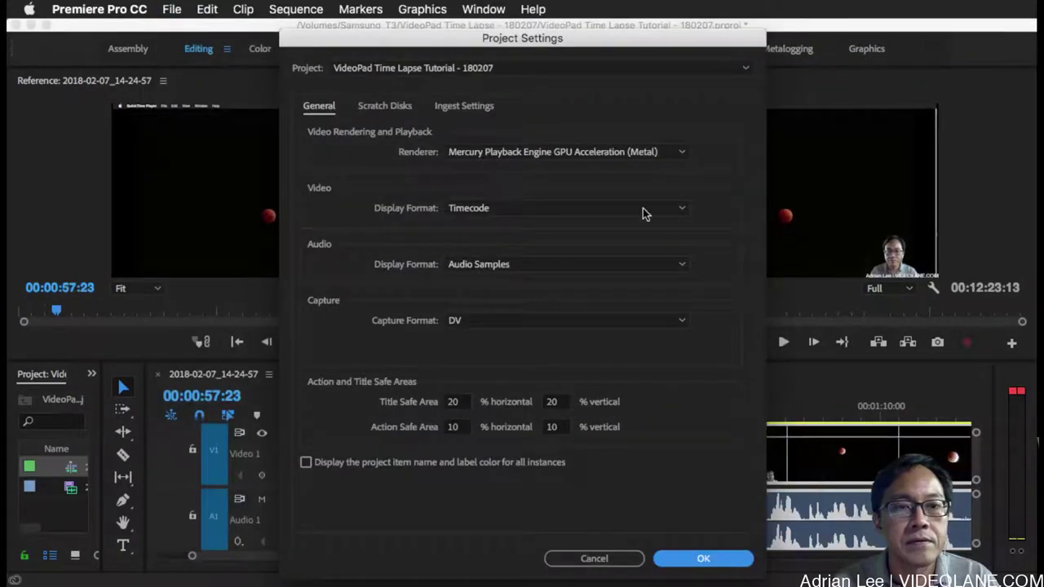
pyautogui.click(595, 559)
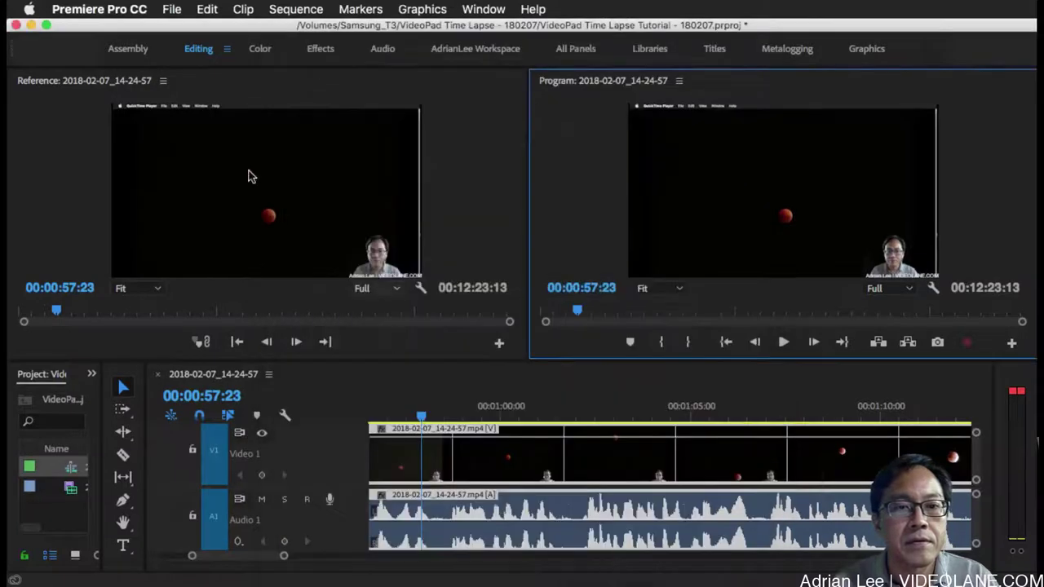
# Set Premiere's Audio Hardware default output to Multi-Output Device, confirm the switch, and apply.
pyautogui.click(171, 9)
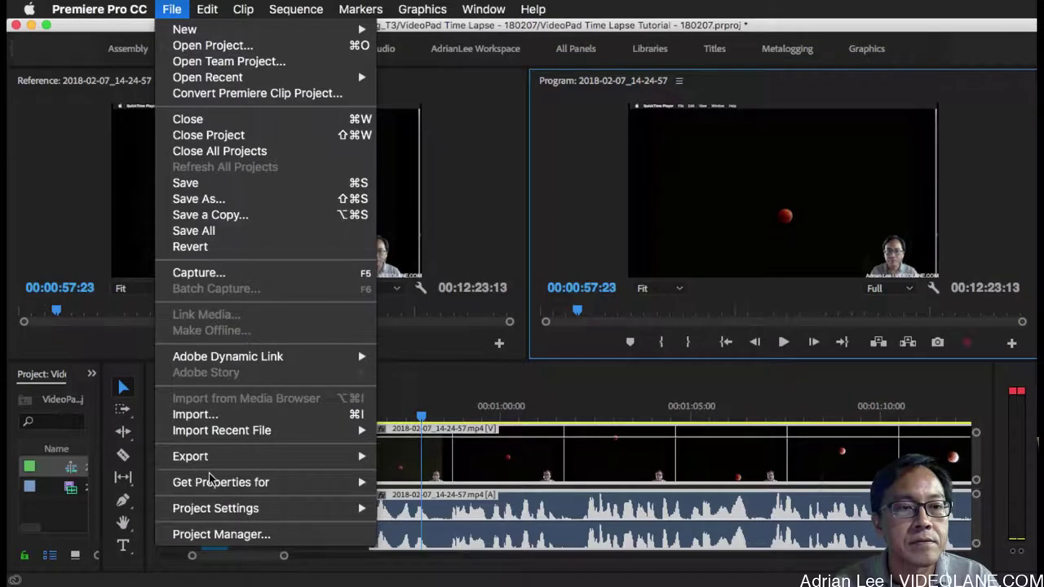
pyautogui.moveTo(222, 492)
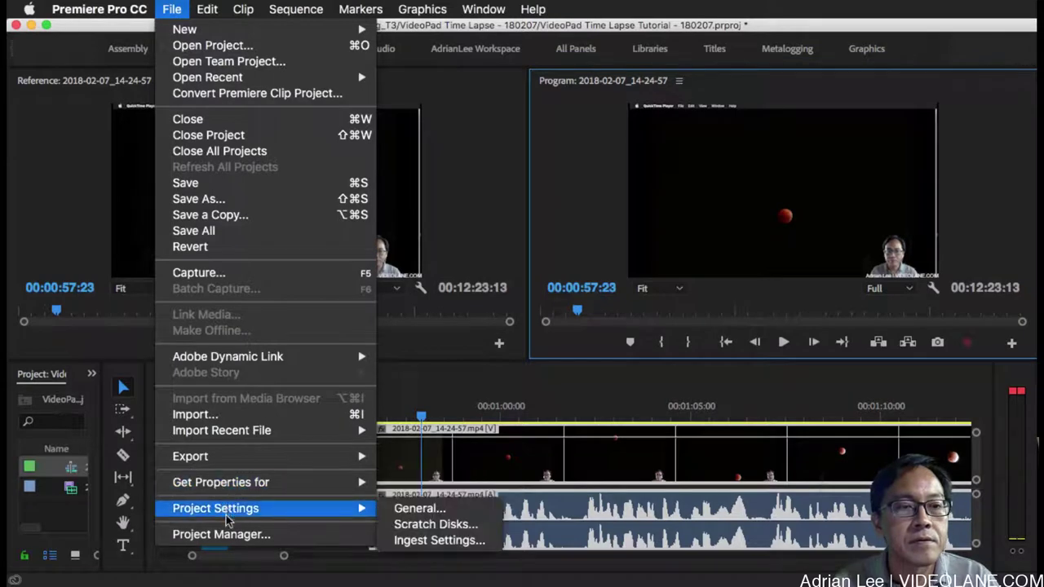
pyautogui.moveTo(117, 8)
pyautogui.moveTo(111, 69)
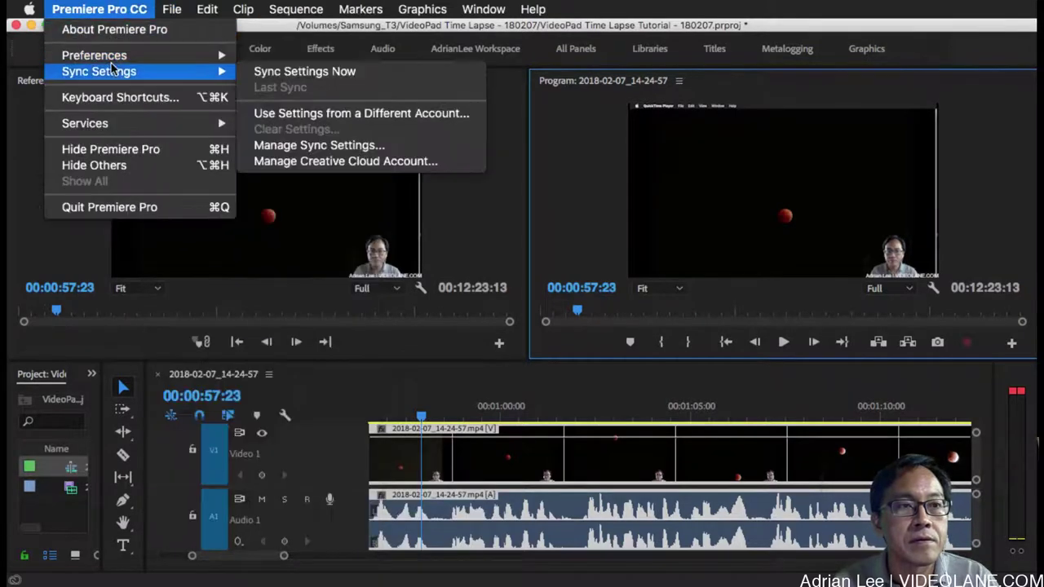
pyautogui.click(282, 104)
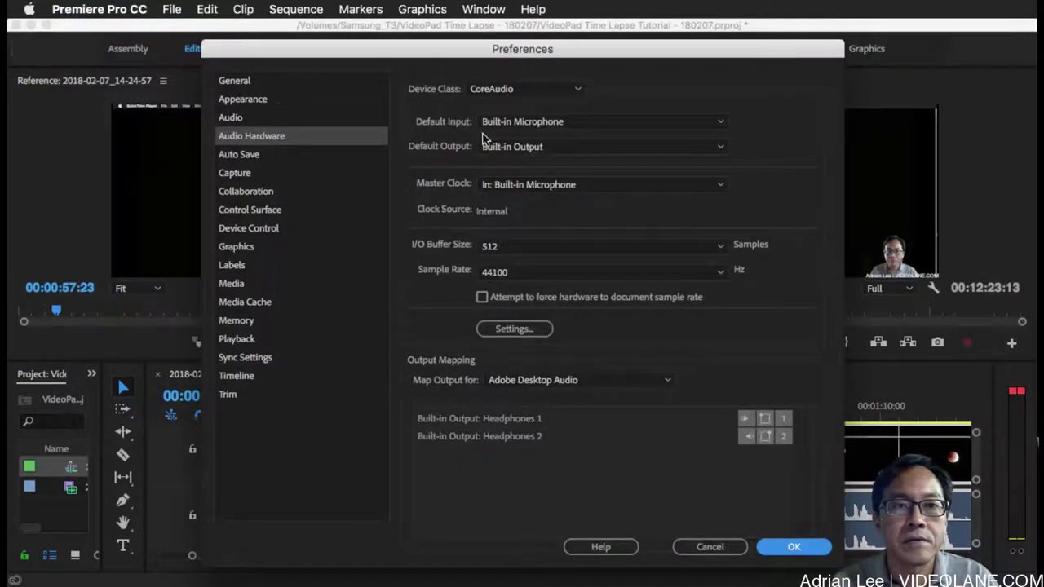
pyautogui.click(581, 147)
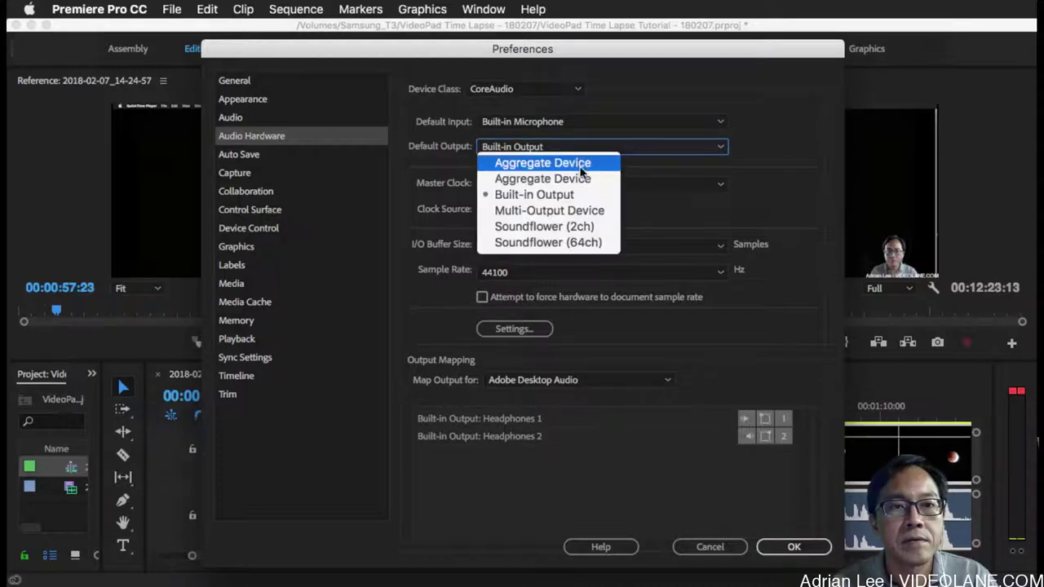
pyautogui.click(599, 214)
pyautogui.click(684, 344)
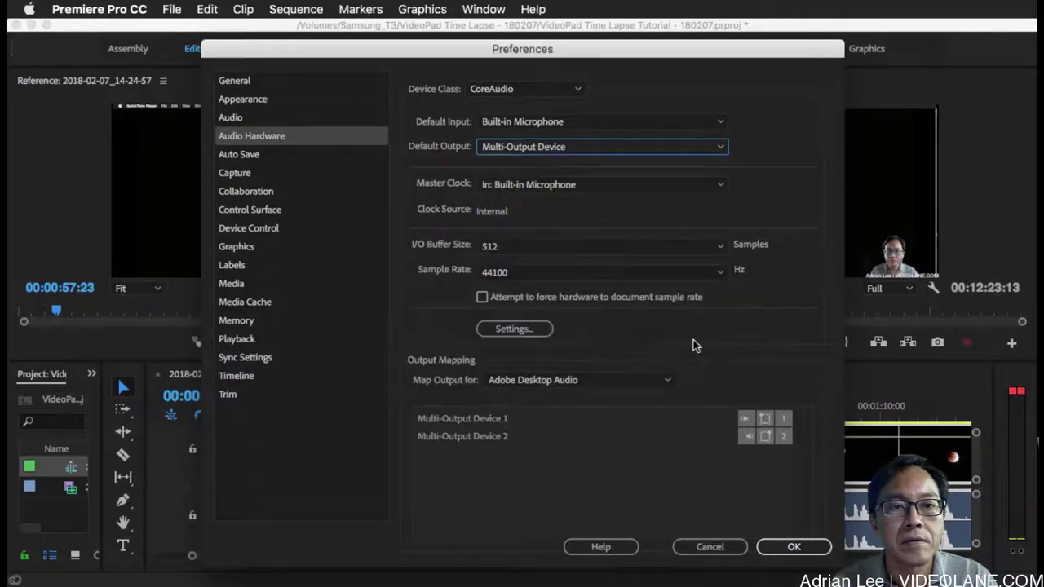
pyautogui.click(795, 547)
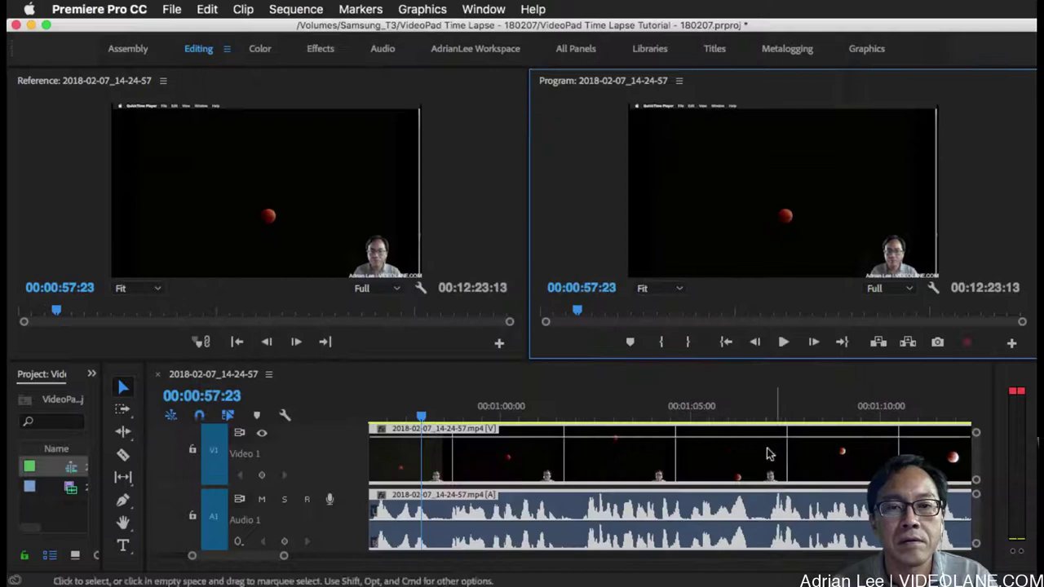
# Play the sequence from 00:00:57:23 and stop at about 00:01:21.
pyautogui.click(782, 343)
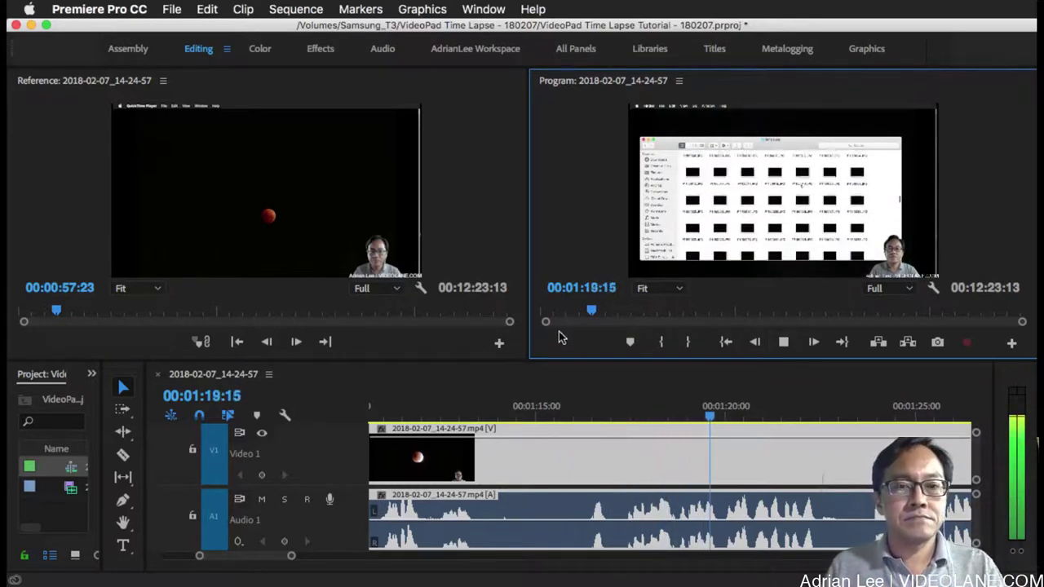
pyautogui.click(775, 417)
# Rewind to the sequence start, play, stop at 00:00:06:00, and split the clip there with Cmd+K.
pyautogui.hscroll(-10, 775, 416)
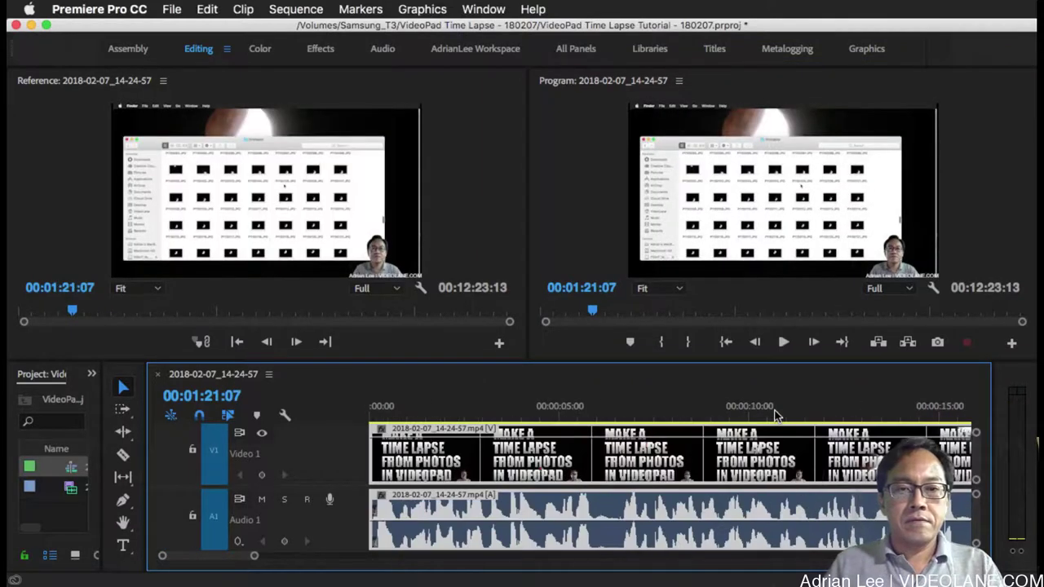
pyautogui.click(411, 405)
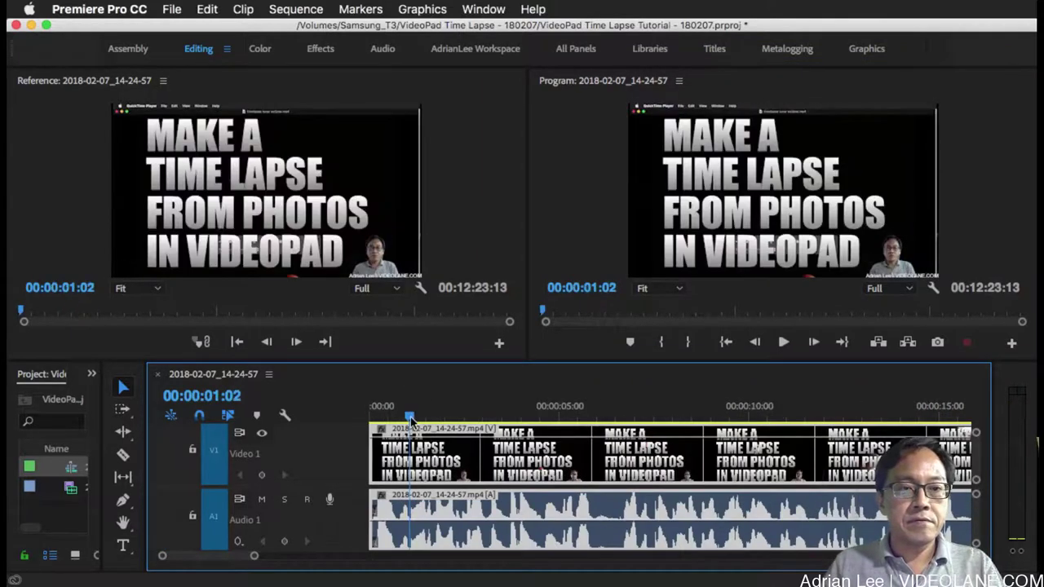
pyautogui.press('Home')
pyautogui.press('space')
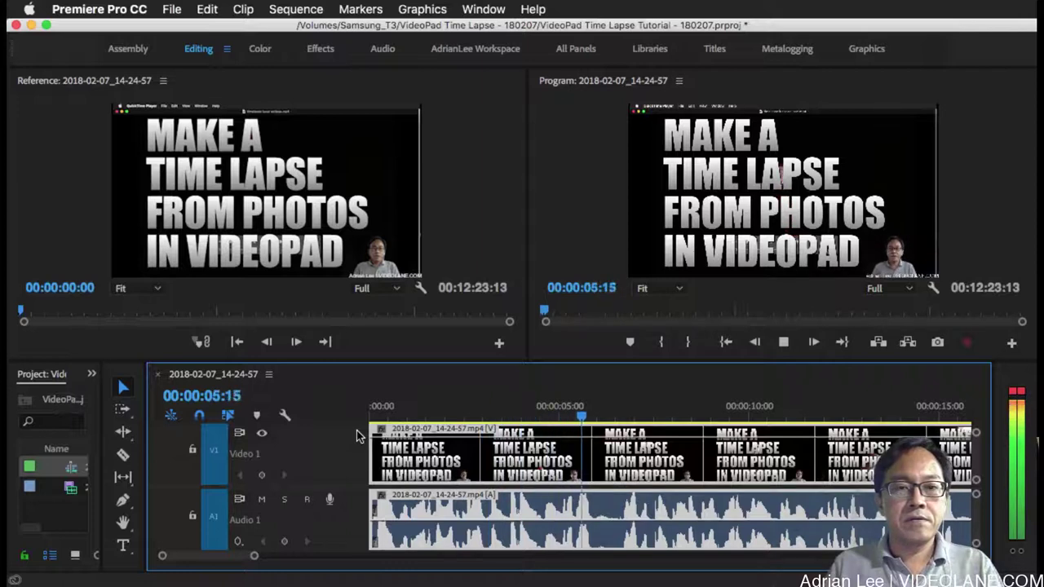
pyautogui.press('space')
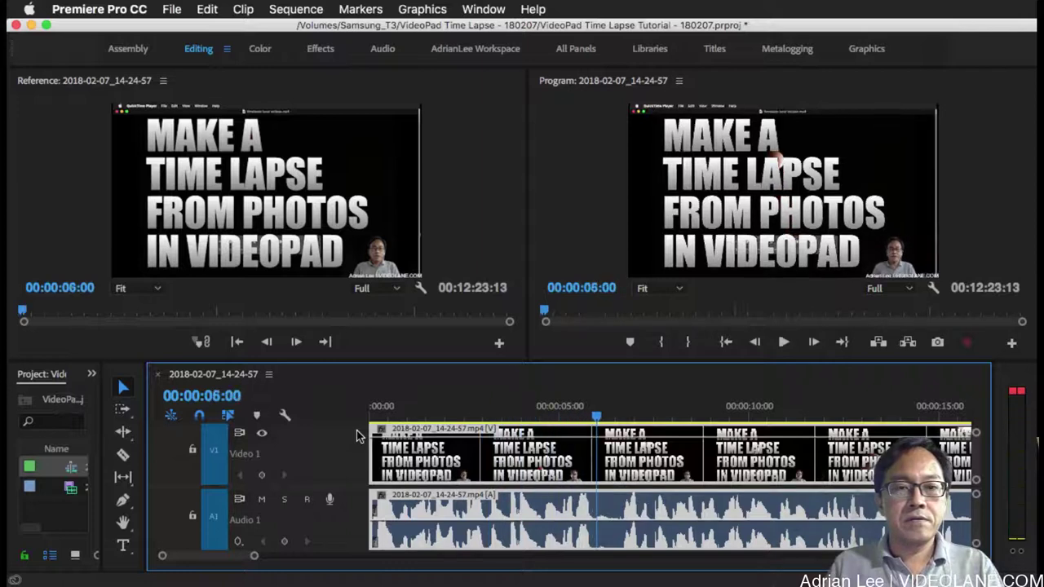
pyautogui.press('super+k')
pyautogui.click(600, 467)
# Play on past the cut, zooming the timeline out and jumping the playhead ahead to 00:00:34:07.
pyautogui.press('space')
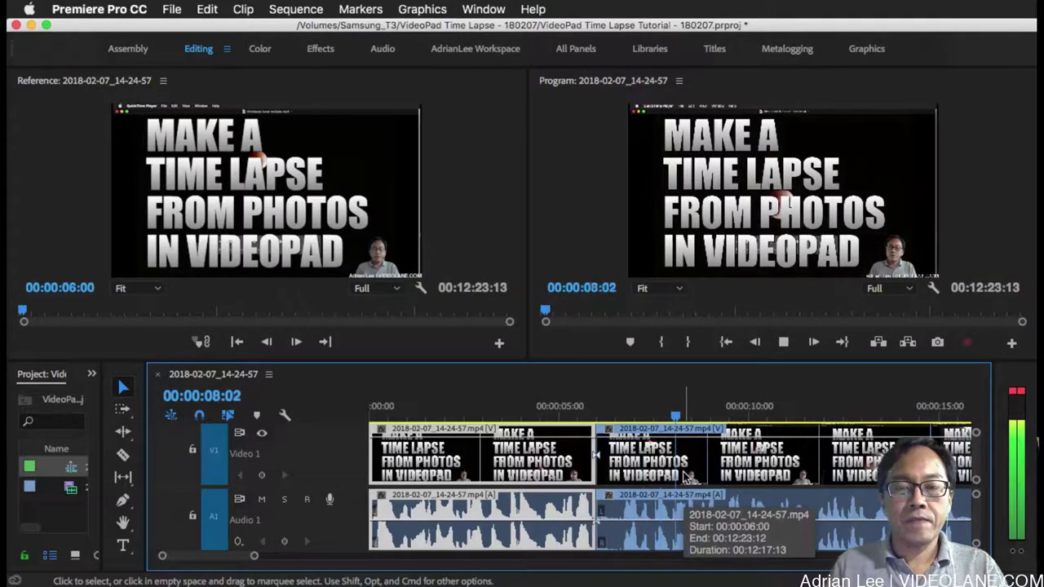
pyautogui.press('-')
pyautogui.press('-')
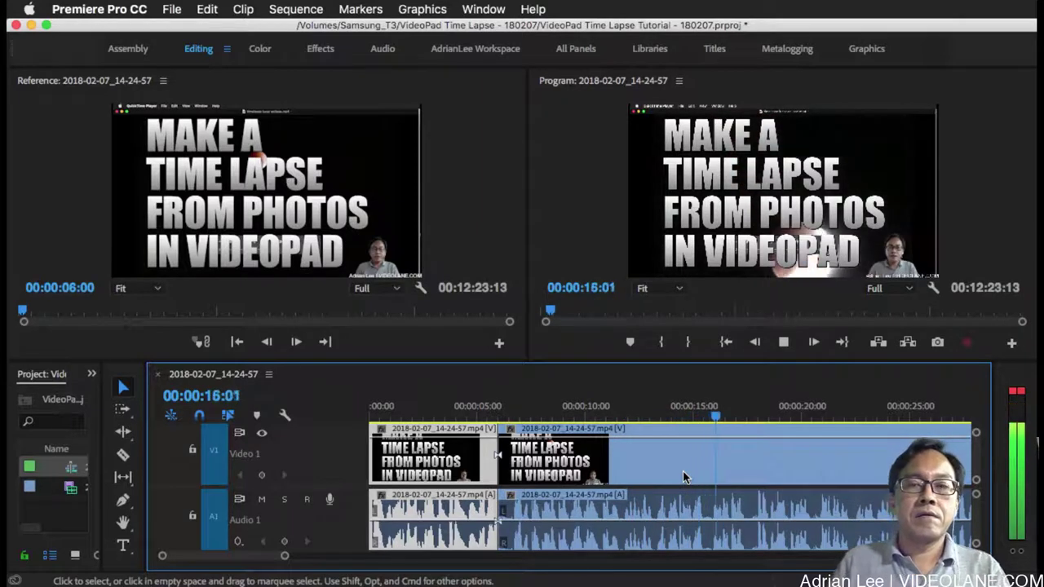
pyautogui.press('-')
pyautogui.press('-')
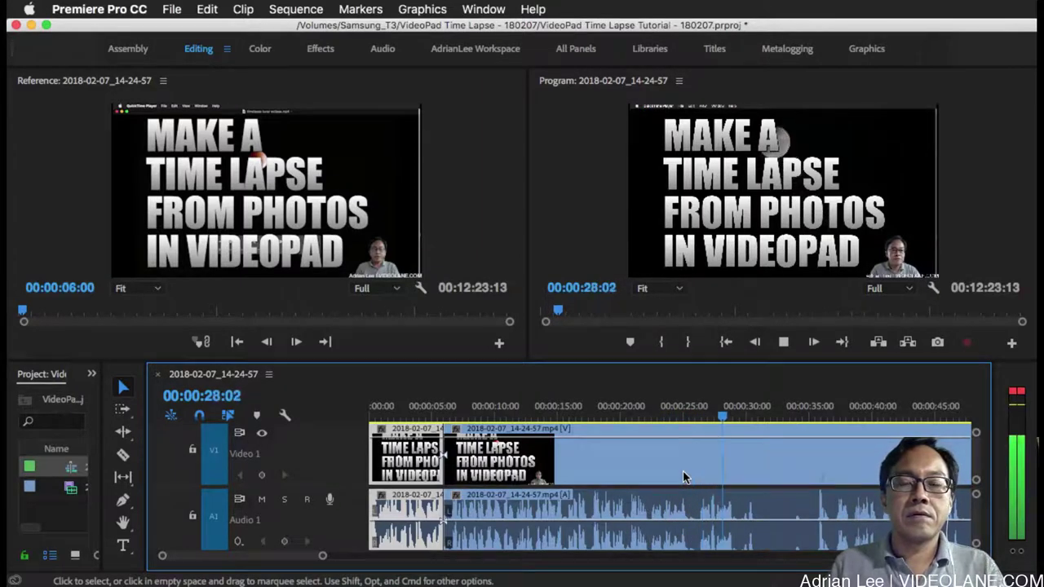
pyautogui.click(770, 414)
pyautogui.click(802, 413)
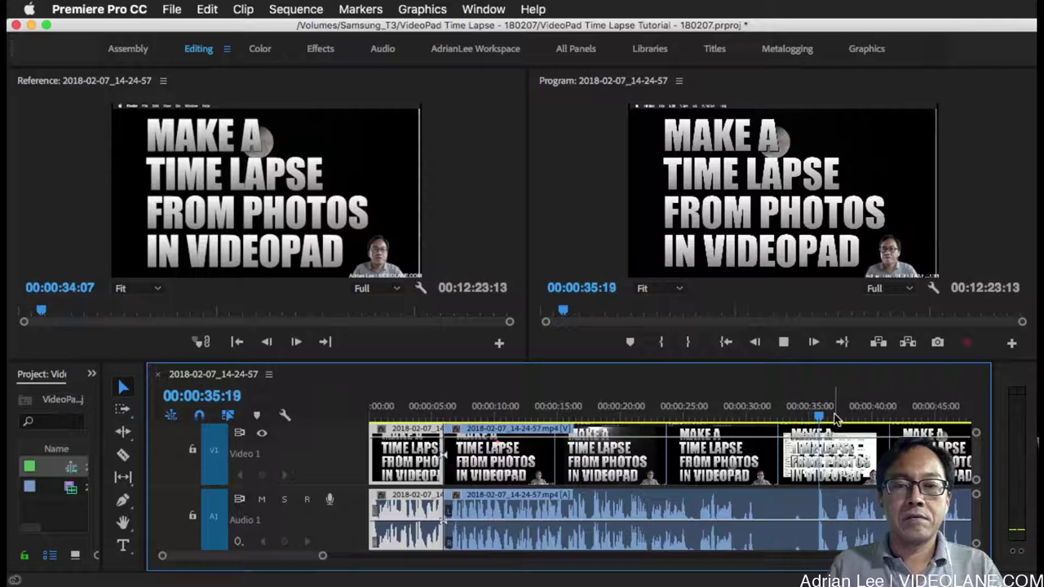
pyautogui.press('-')
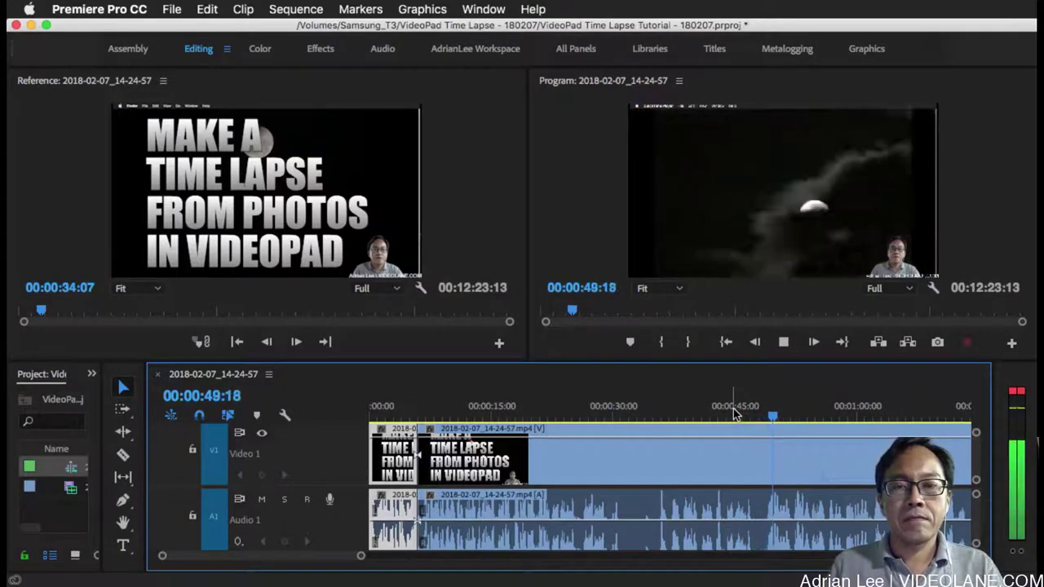
pyautogui.press('space')
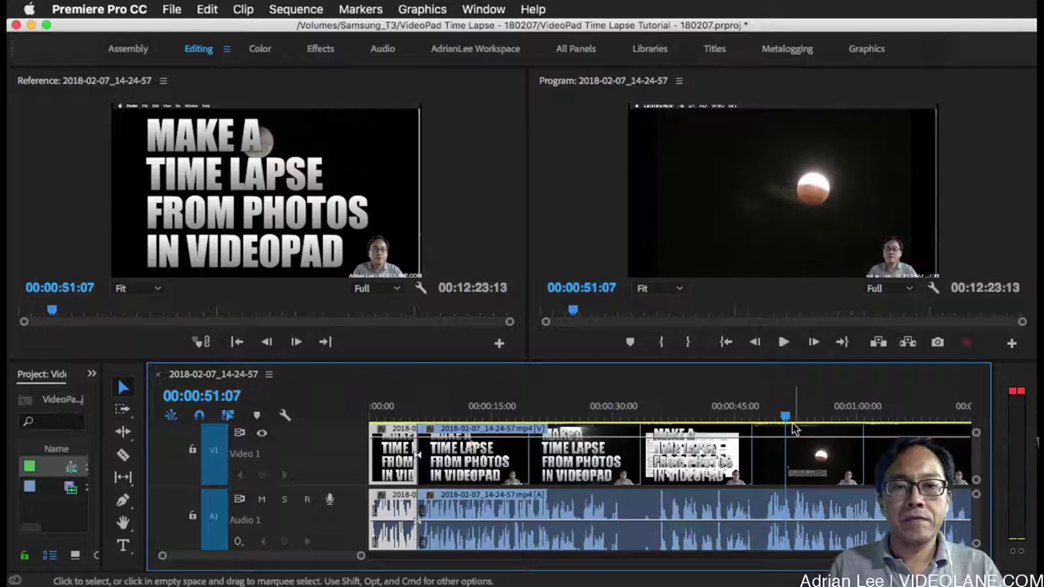
pyautogui.moveTo(784, 419); pyautogui.dragTo(760, 418)
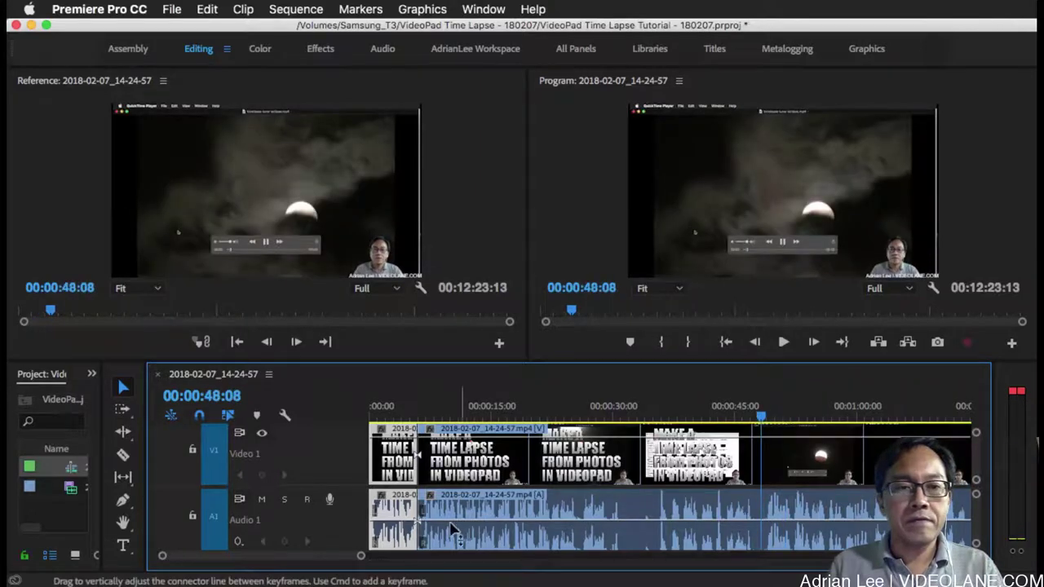
pyautogui.moveTo(421, 464); pyautogui.dragTo(760, 465)
pyautogui.moveTo(602, 467); pyautogui.dragTo(562, 469)
pyautogui.click(392, 408)
pyautogui.press('space')
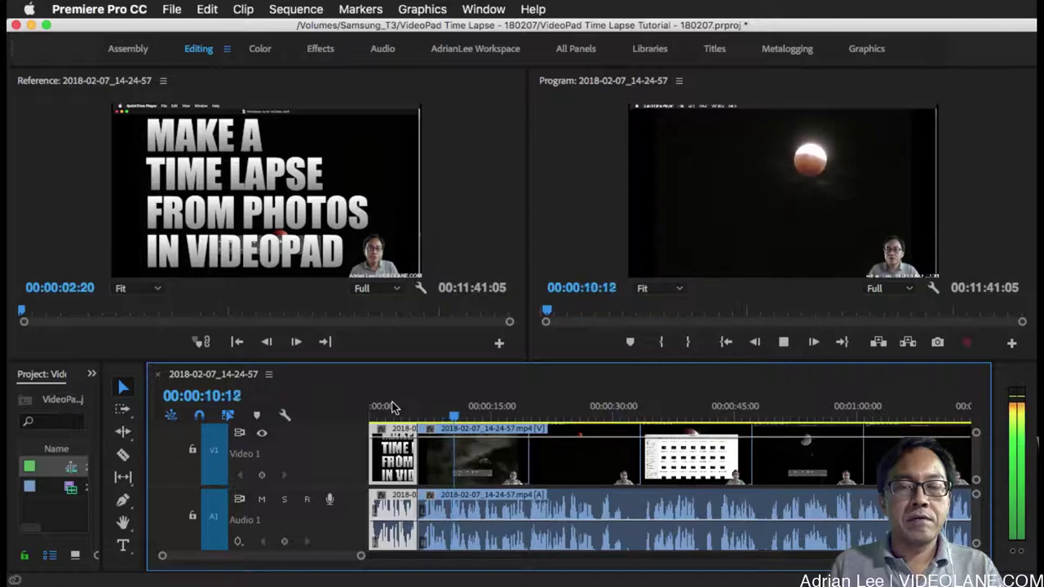
pyautogui.press('space')
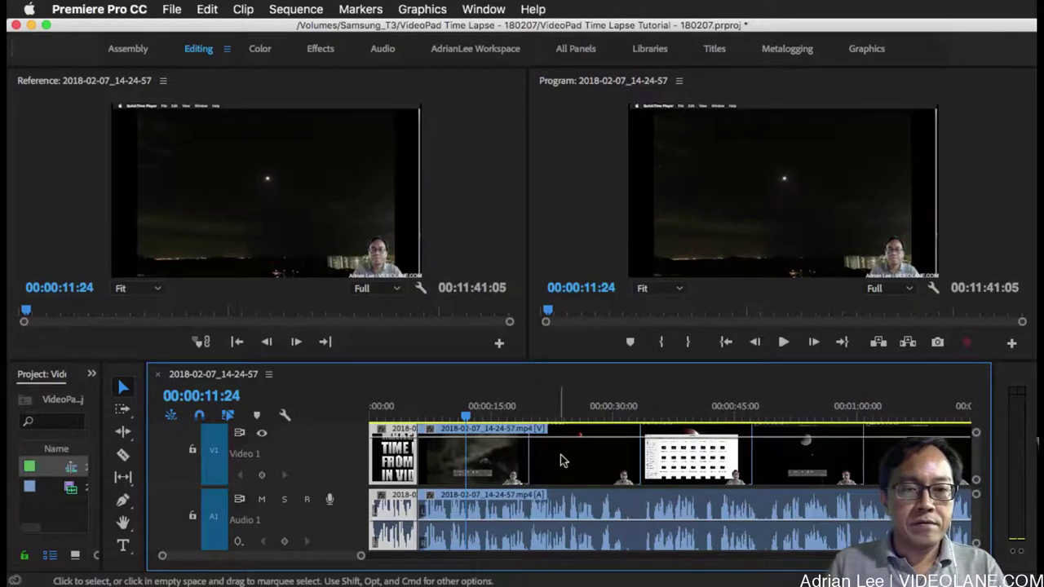
pyautogui.press('space')
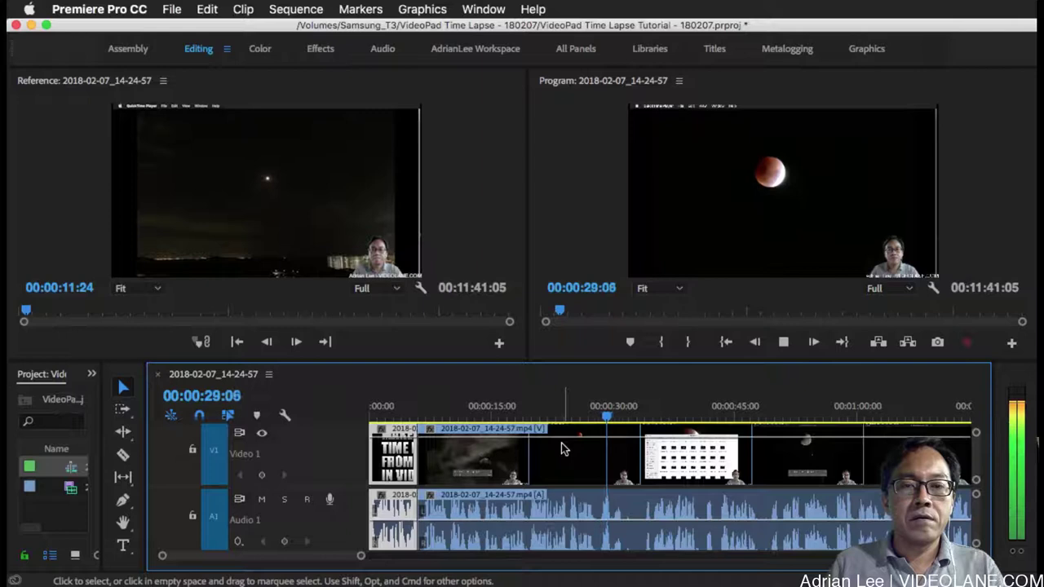
# Stop playback and split the clip at 00:00:27:19.
pyautogui.press('space')
pyautogui.moveTo(610, 418); pyautogui.dragTo(594, 418)
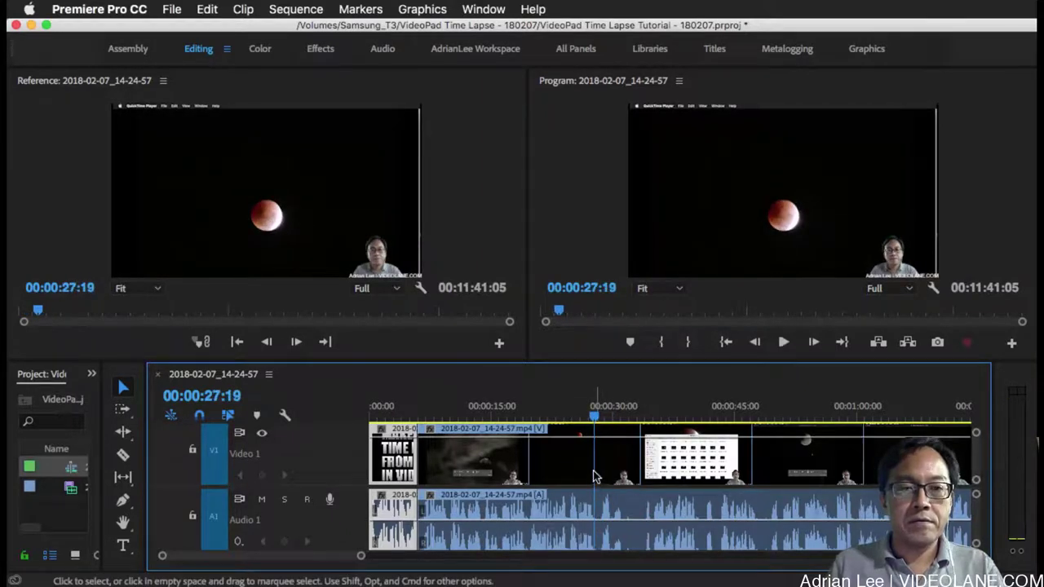
pyautogui.press('super+k')
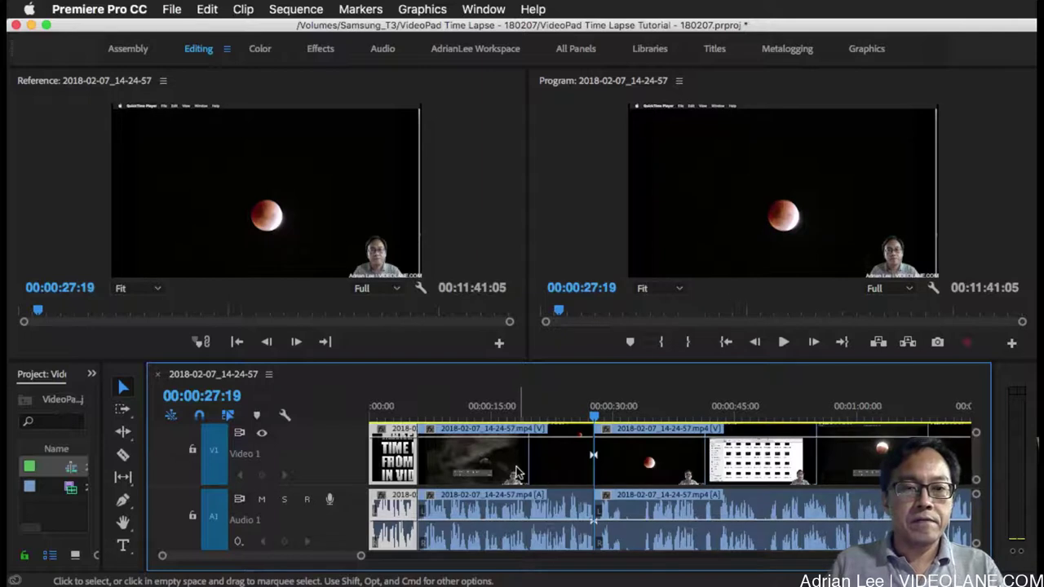
# Push all later clips to the right with Track Select Forward to open a wide gap.
pyautogui.press('a')
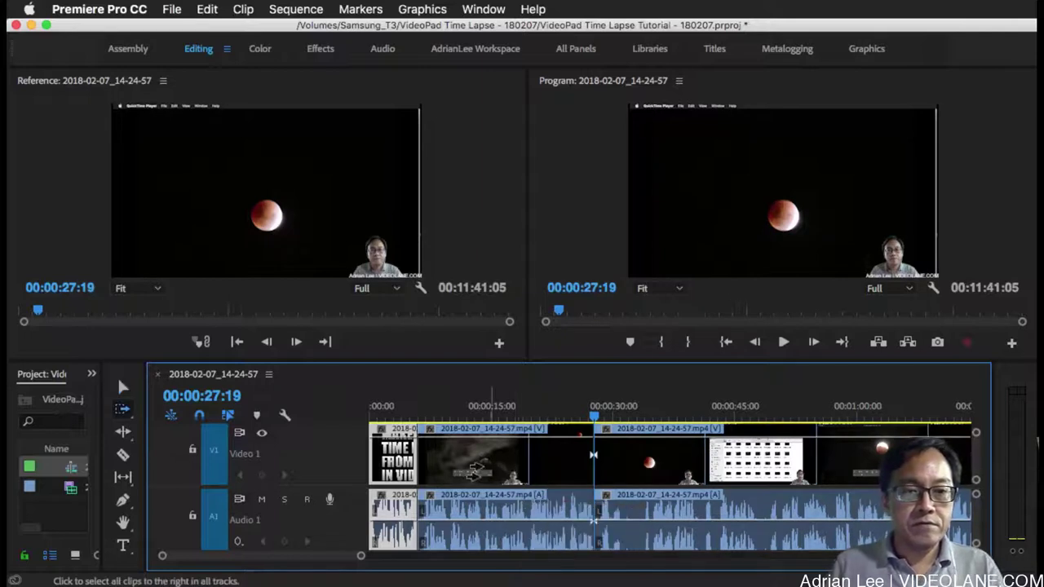
pyautogui.moveTo(438, 463); pyautogui.dragTo(640, 468)
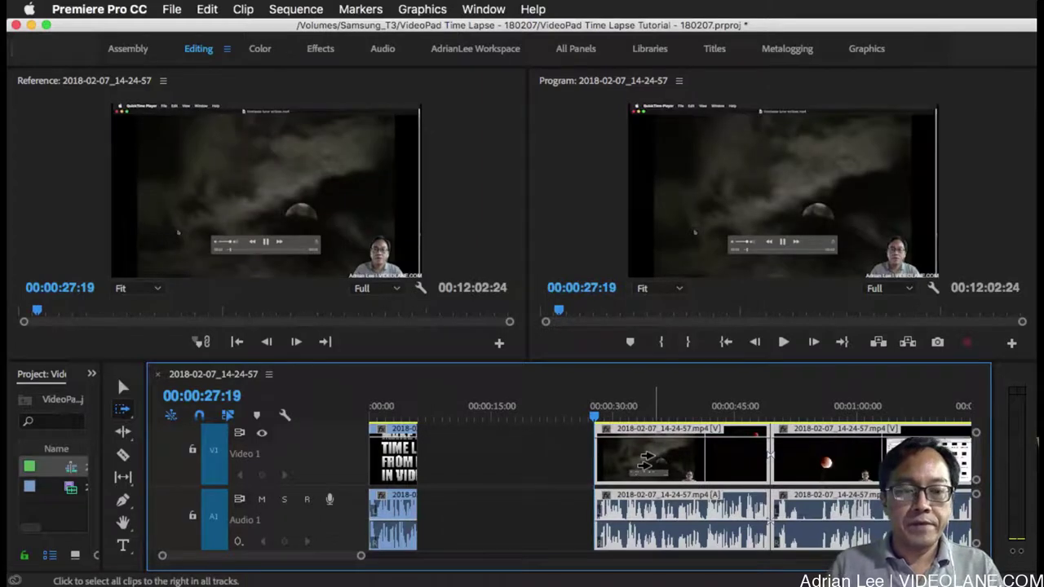
pyautogui.moveTo(644, 461); pyautogui.dragTo(740, 464)
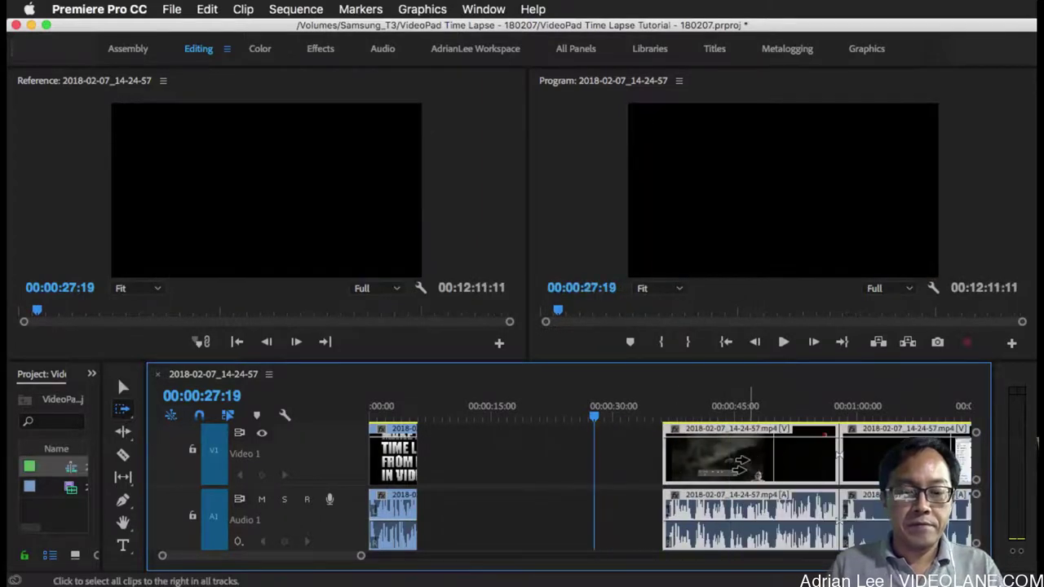
pyautogui.press('v')
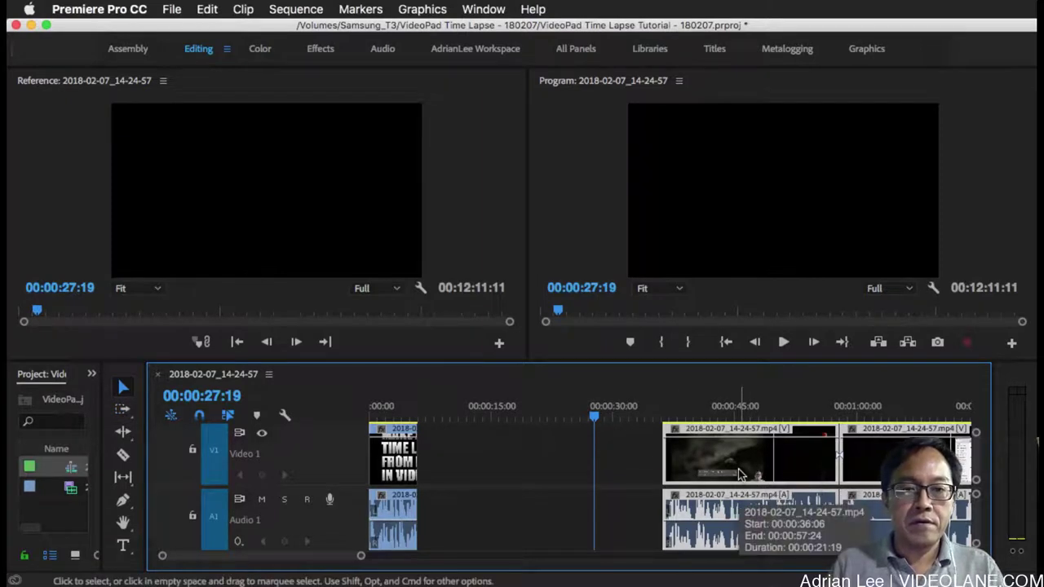
# Move the first clip after the gap left to the gap's start, then switch to Chrome.
pyautogui.click(617, 464)
pyautogui.click(711, 467)
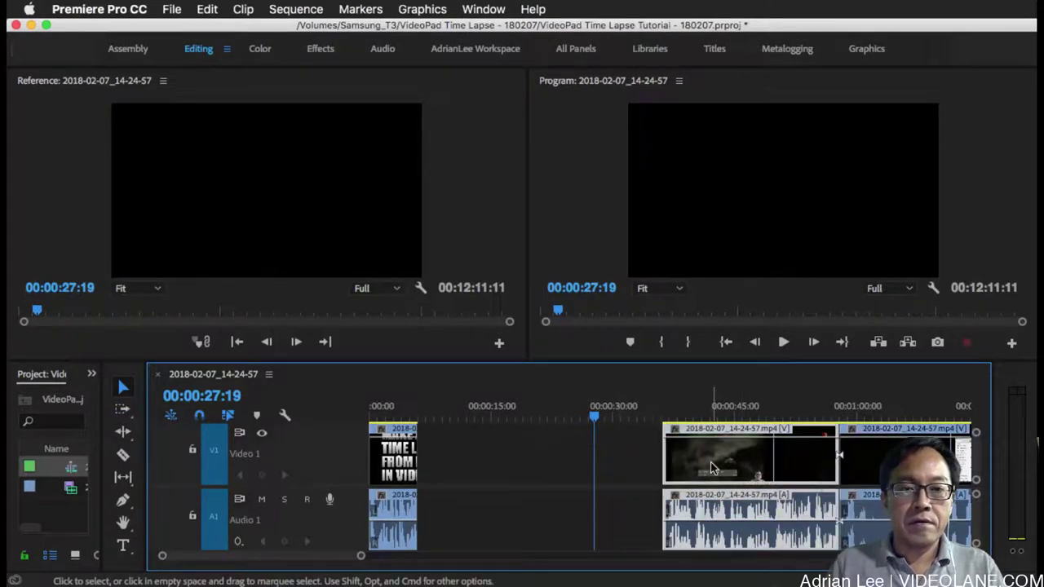
pyautogui.moveTo(710, 468); pyautogui.dragTo(521, 471)
pyautogui.press('super+z')
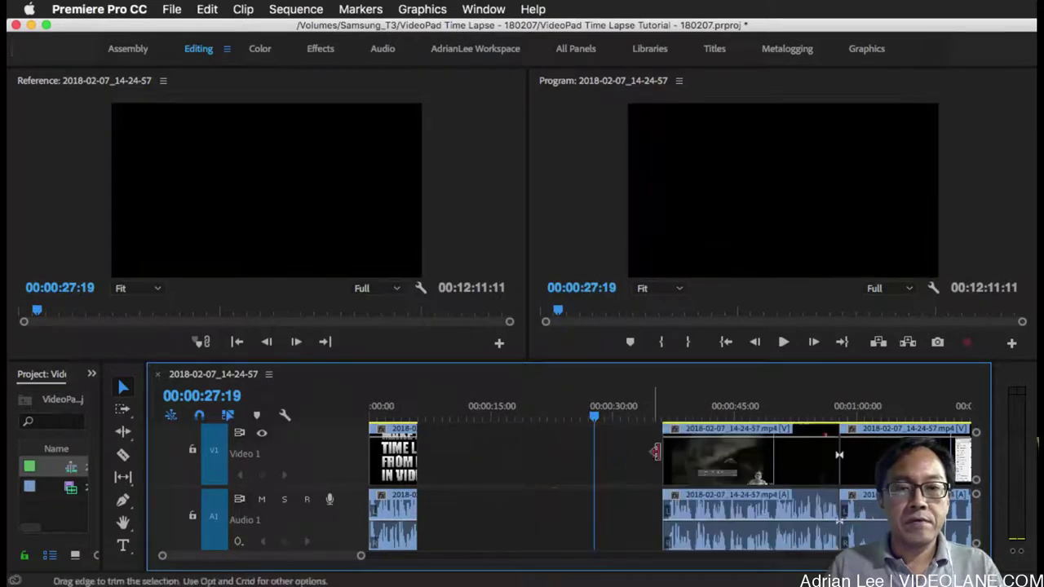
pyautogui.moveTo(730, 467); pyautogui.dragTo(485, 473)
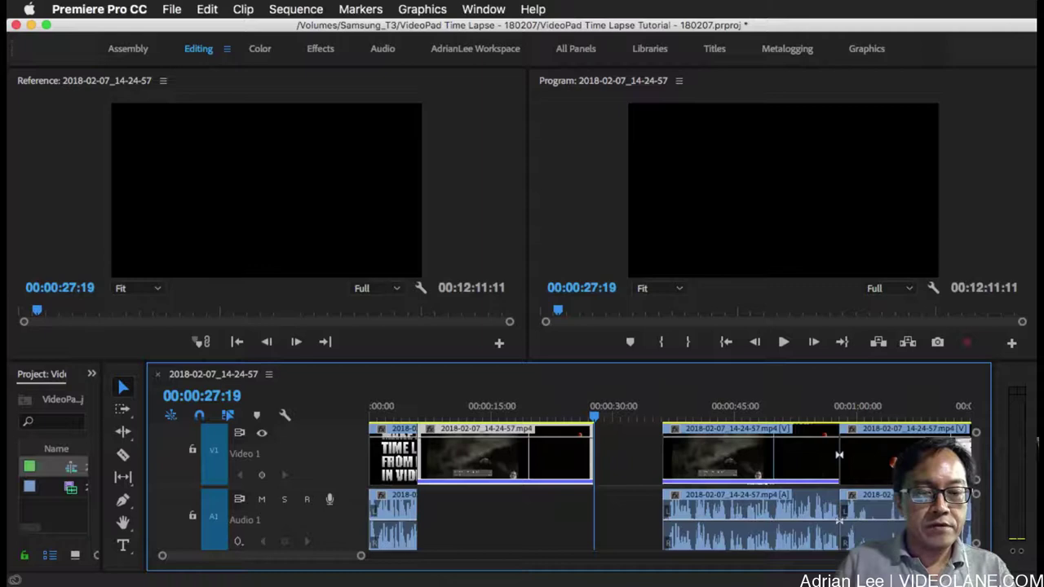
pyautogui.press('super+Tab')
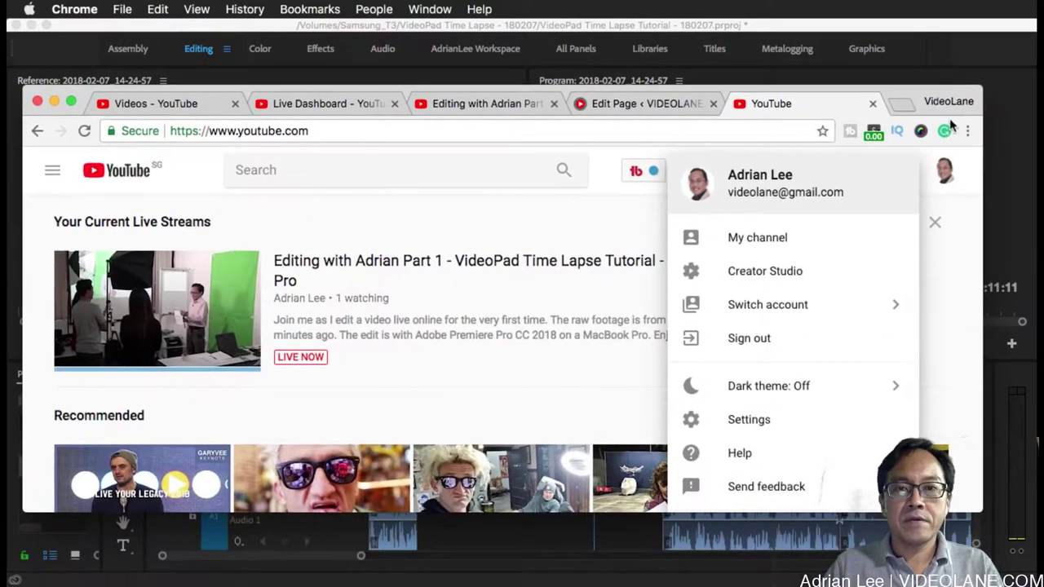
# Go from the YouTube account to Creator Studio's Audio Library Free music list.
pyautogui.click(779, 275)
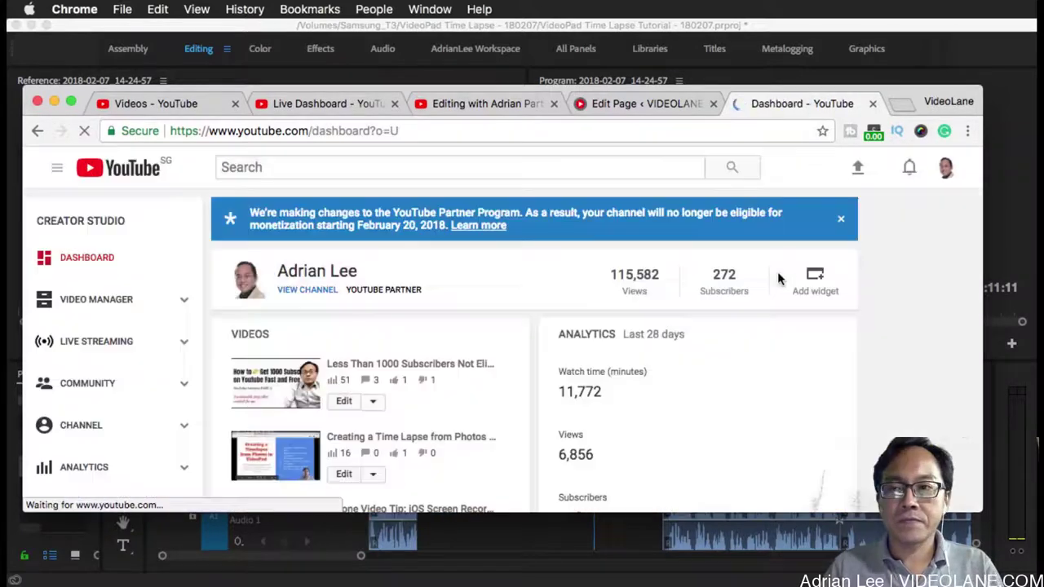
pyautogui.scroll(-10, 196, 448)
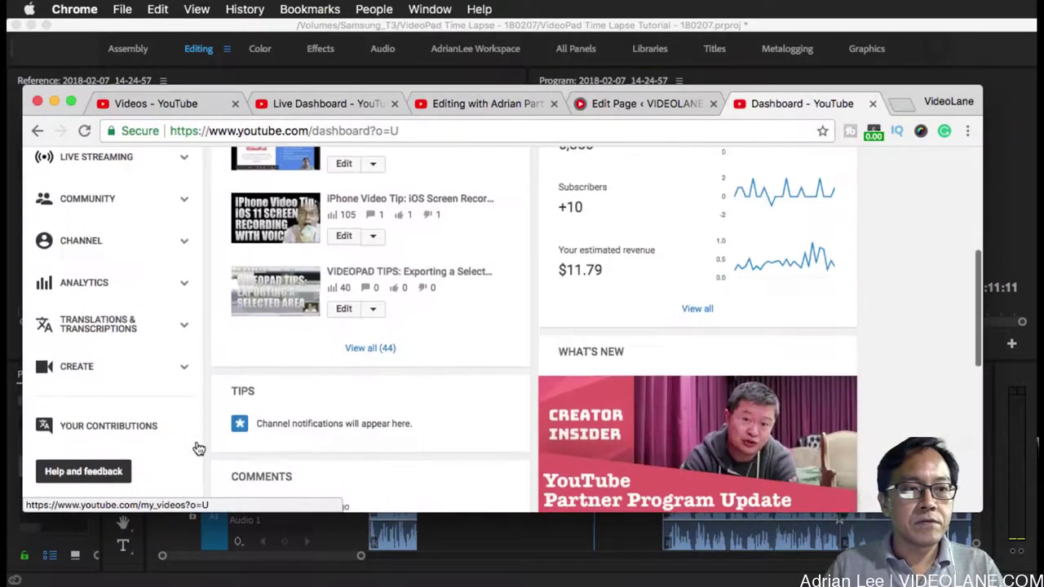
pyautogui.click(128, 247)
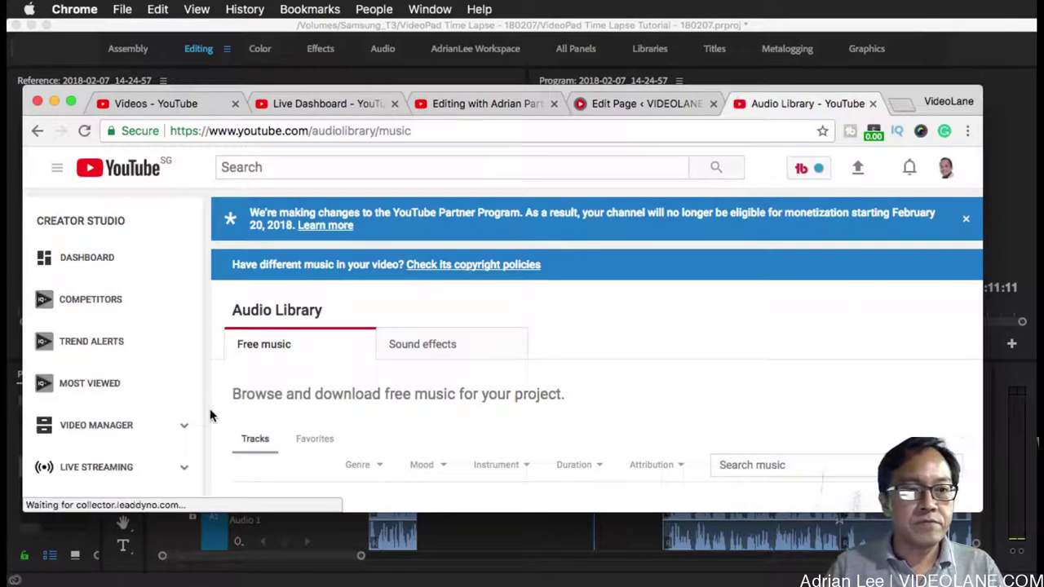
pyautogui.scroll(-5, 209, 415)
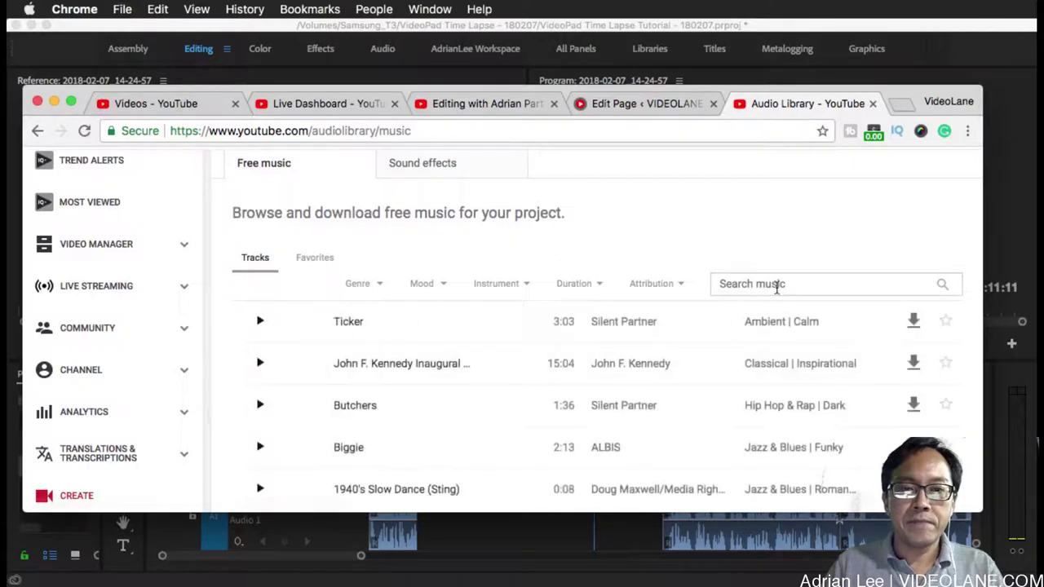
# Preview Ticker, then filter to the Happy mood and preview Dutty and Happy Bee.
pyautogui.click(261, 326)
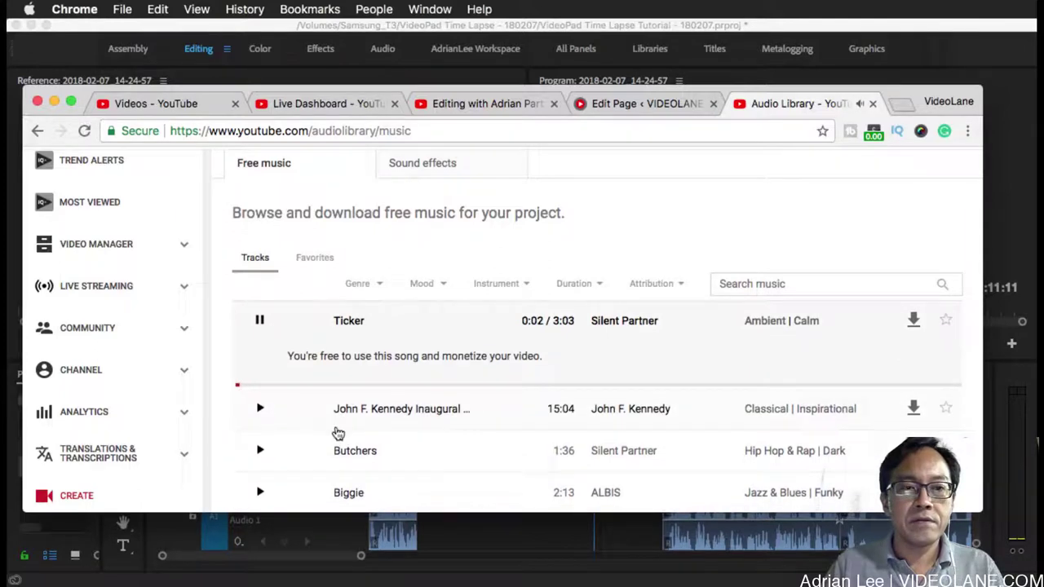
pyautogui.scroll(-2, 336, 430)
pyautogui.click(444, 291)
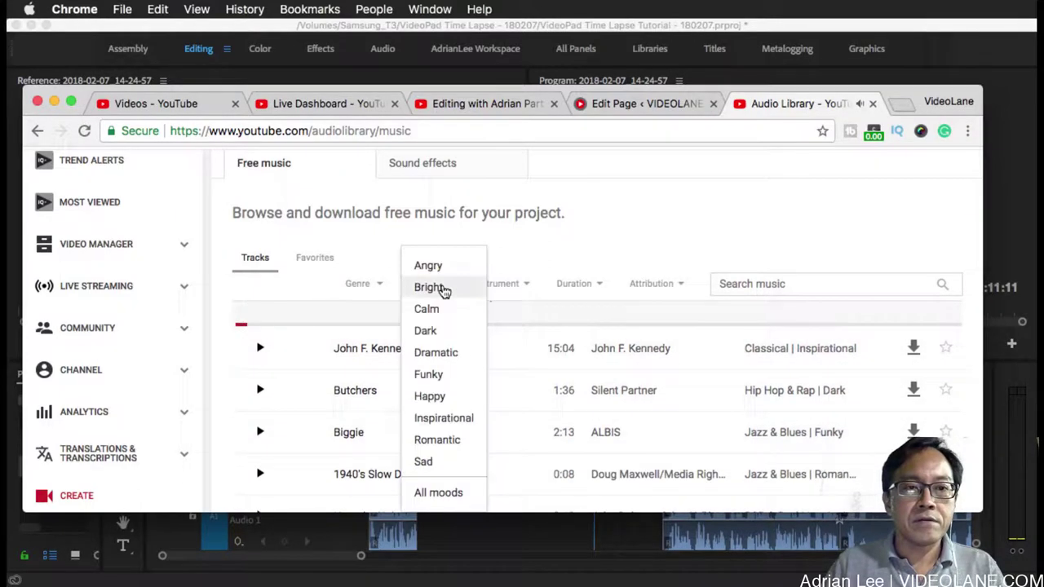
pyautogui.click(447, 402)
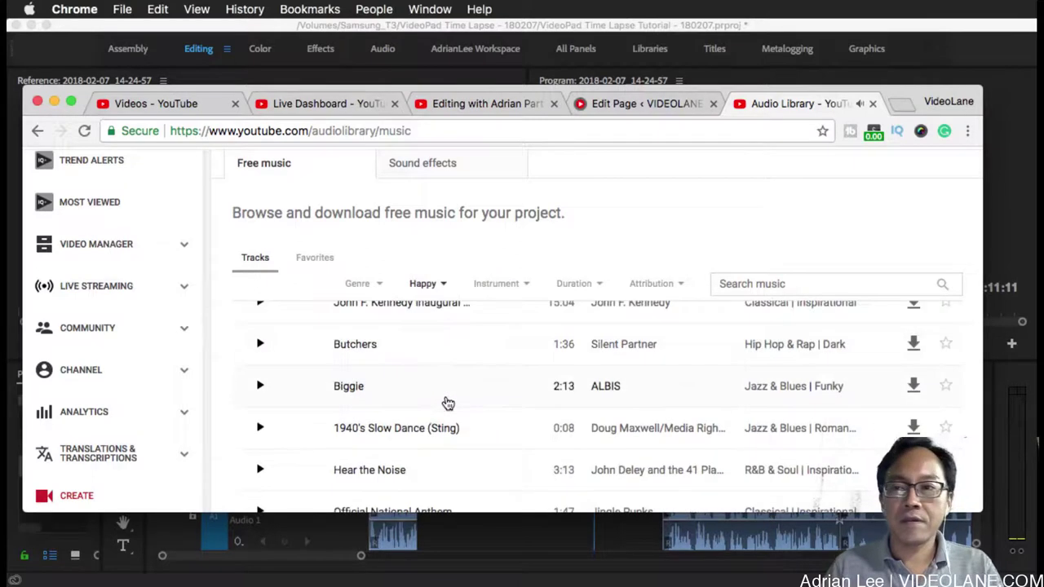
pyautogui.scroll(3, 413, 375)
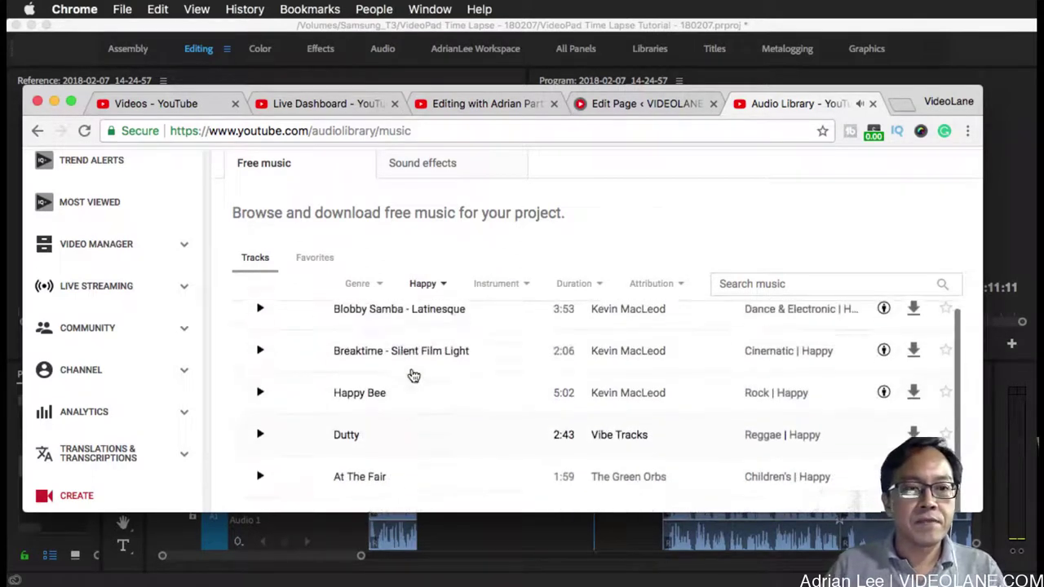
pyautogui.scroll(-1, 413, 375)
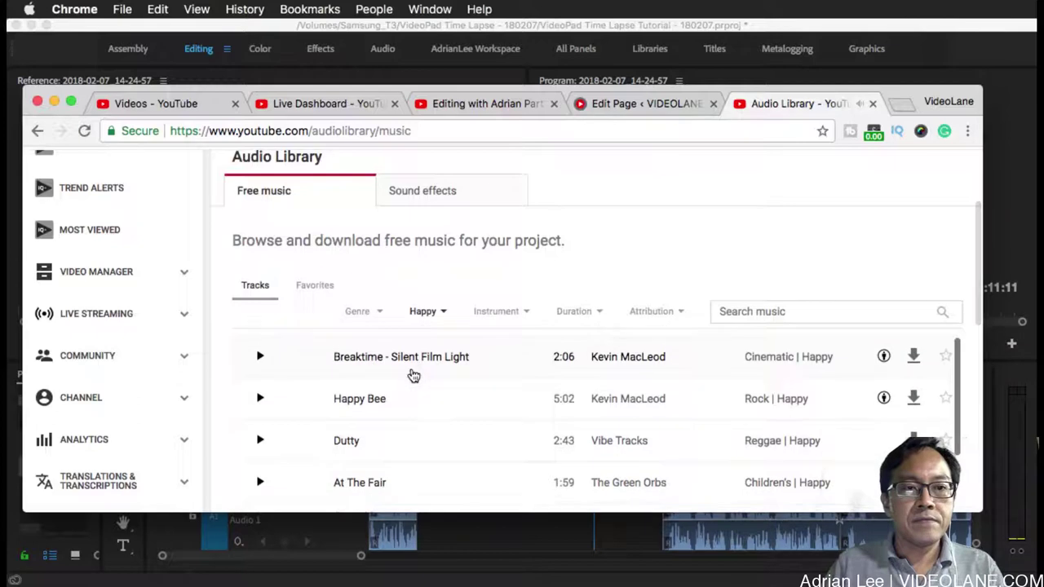
pyautogui.scroll(-1, 375, 383)
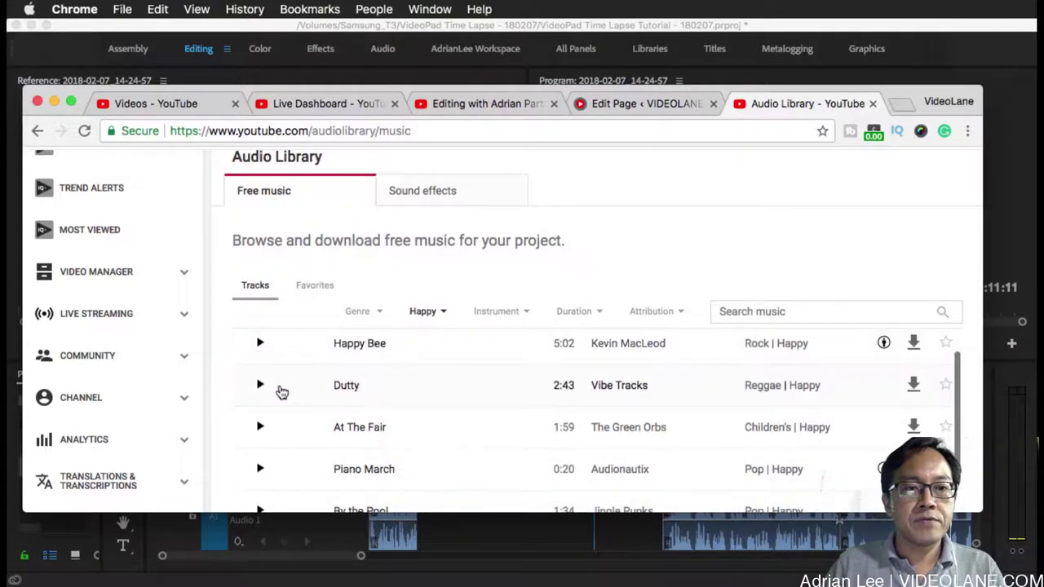
pyautogui.click(258, 387)
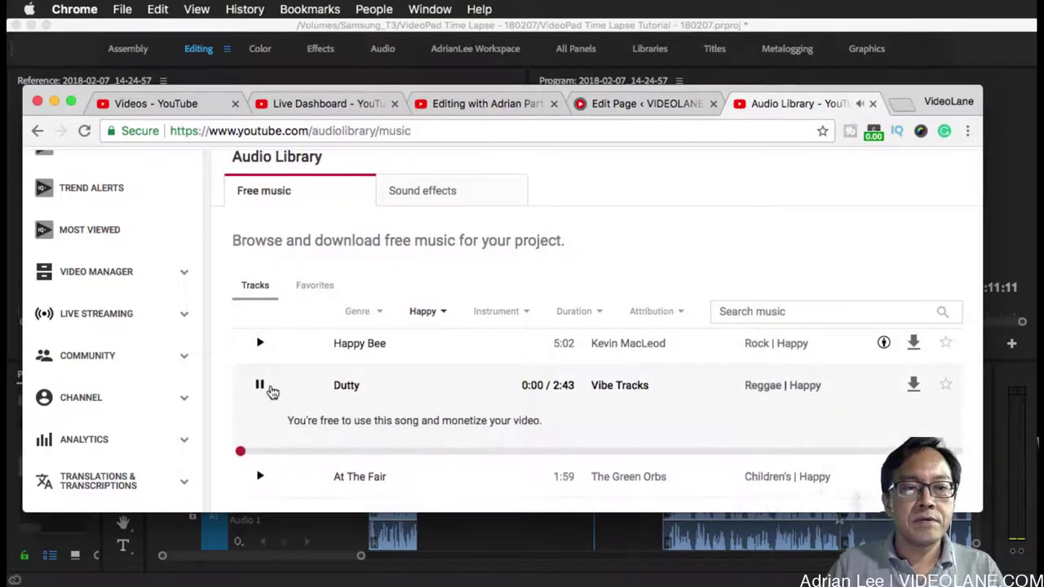
pyautogui.click(258, 388)
pyautogui.click(260, 346)
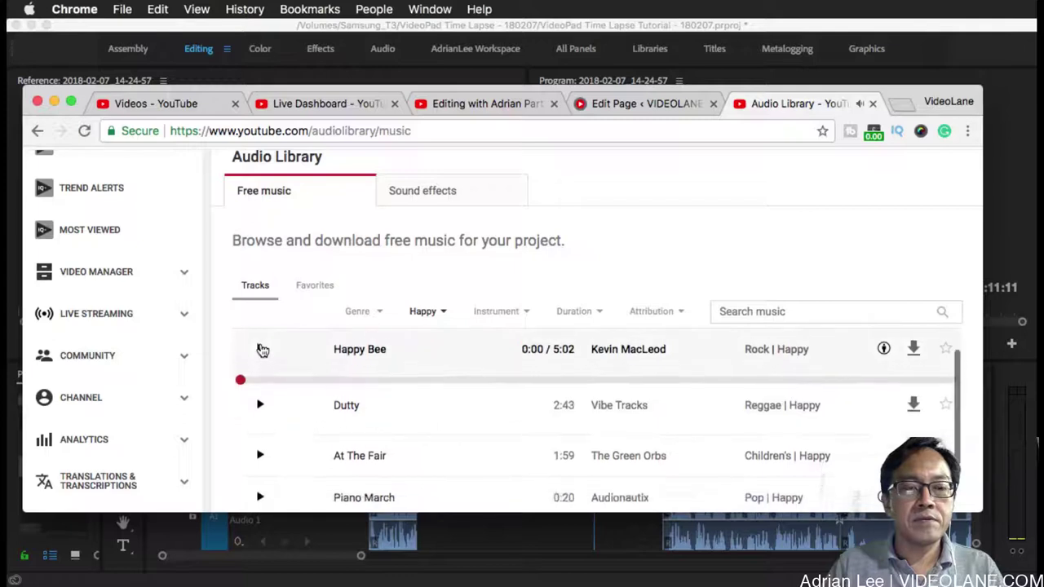
pyautogui.click(259, 349)
# Filter to the Inspirational mood, preview the Over Time track and download it.
pyautogui.scroll(-4, 261, 376)
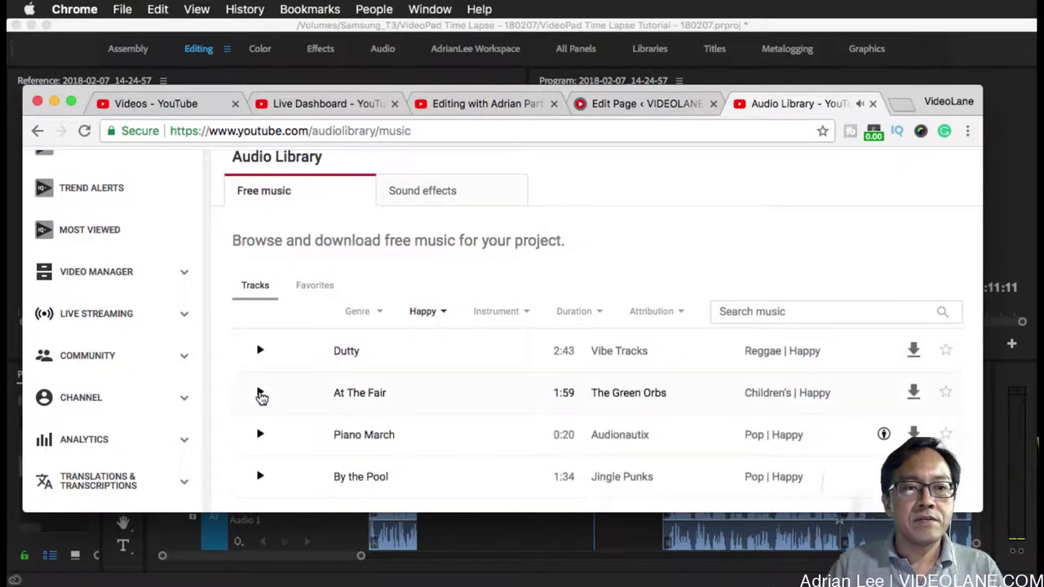
pyautogui.scroll(-3, 317, 424)
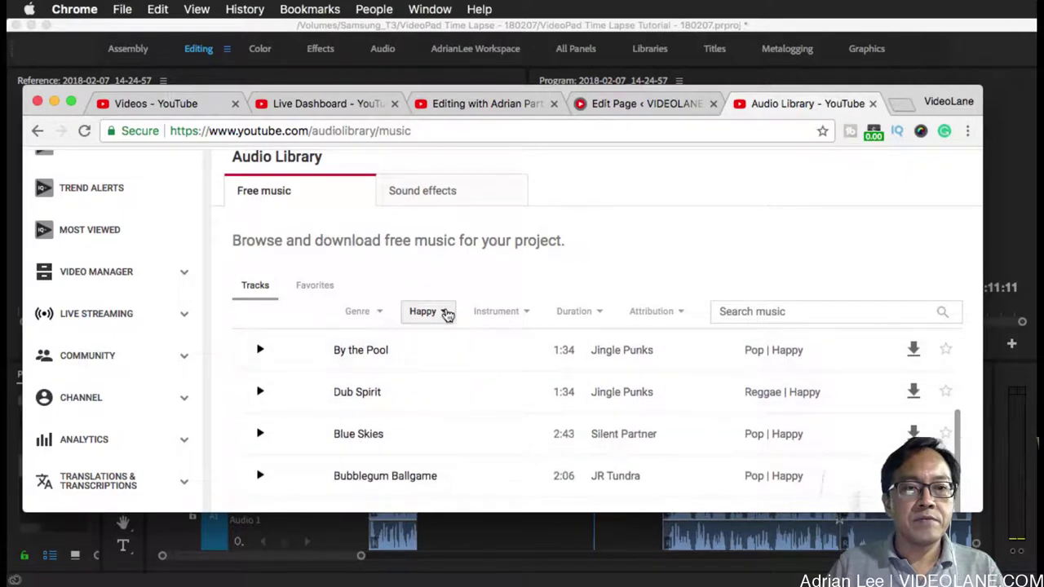
pyautogui.click(446, 315)
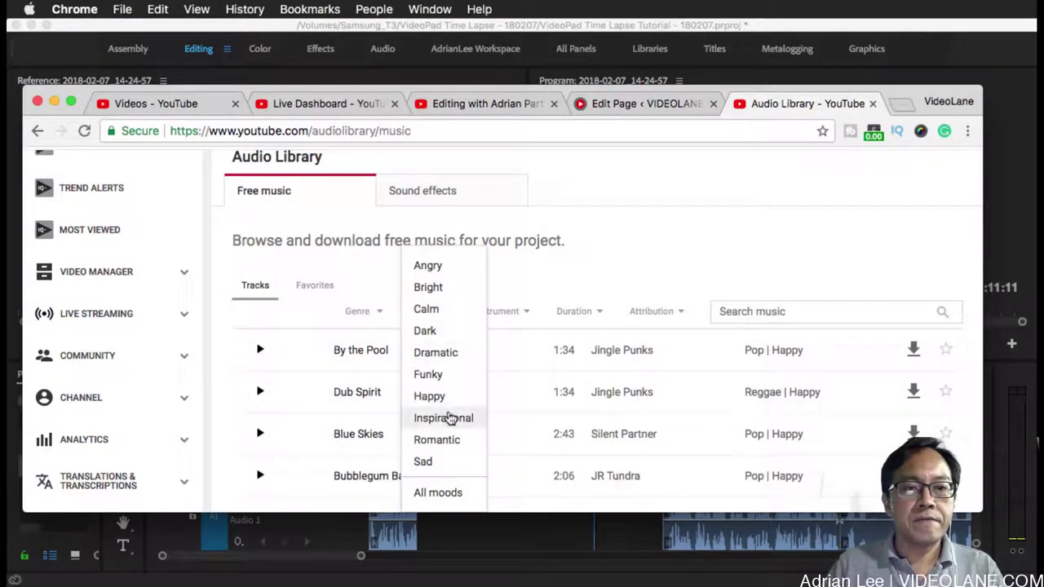
pyautogui.click(450, 418)
pyautogui.scroll(-3, 482, 429)
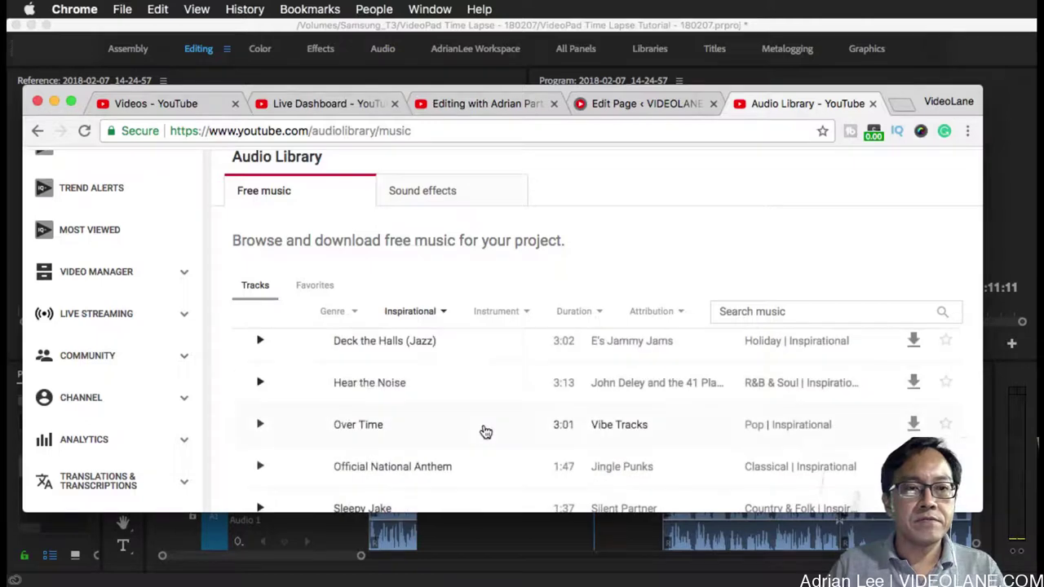
pyautogui.scroll(-2, 483, 429)
pyautogui.scroll(1, 482, 429)
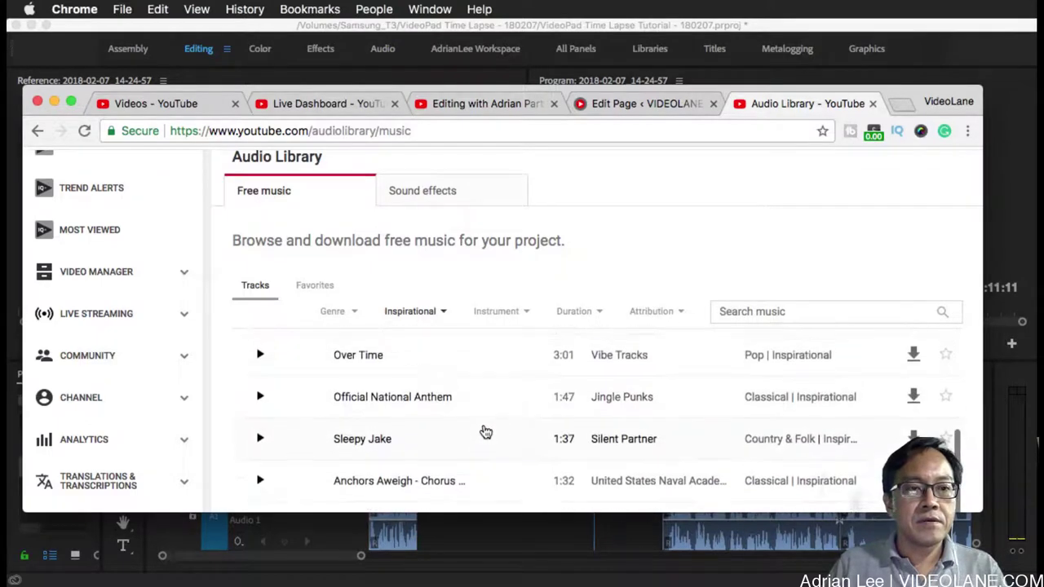
pyautogui.click(261, 357)
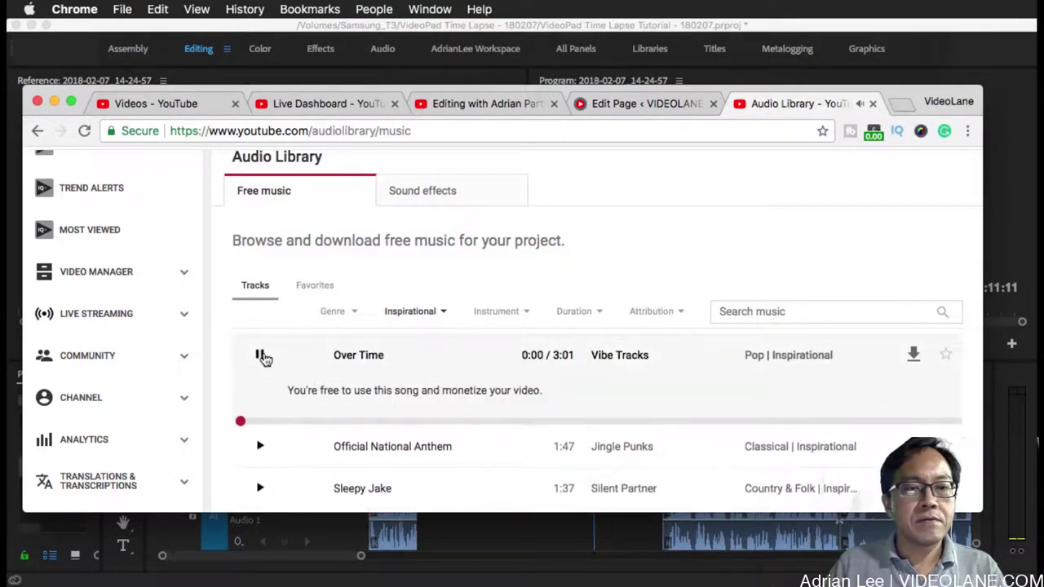
pyautogui.scroll(-1, 406, 413)
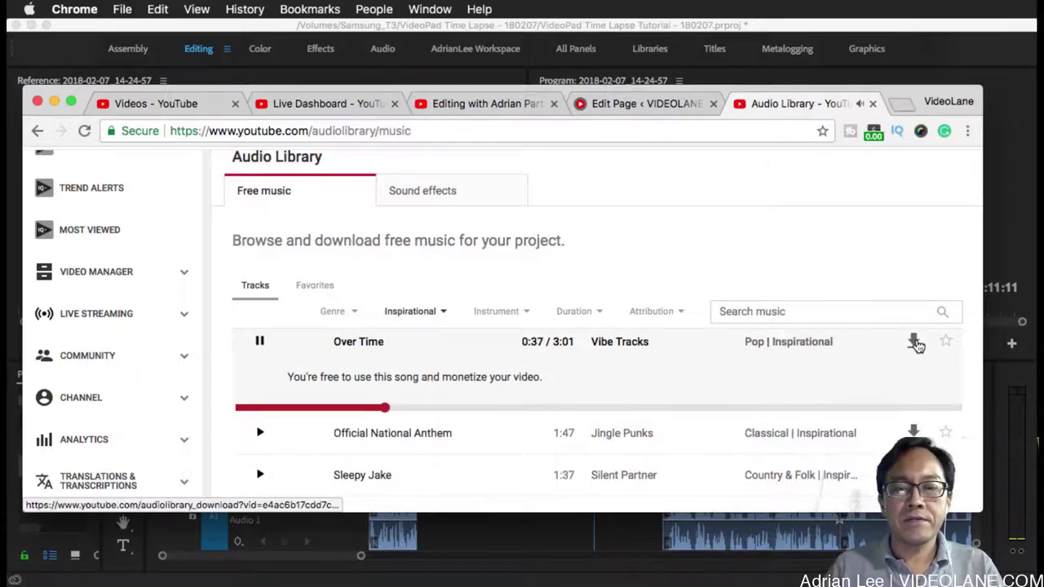
pyautogui.click(913, 342)
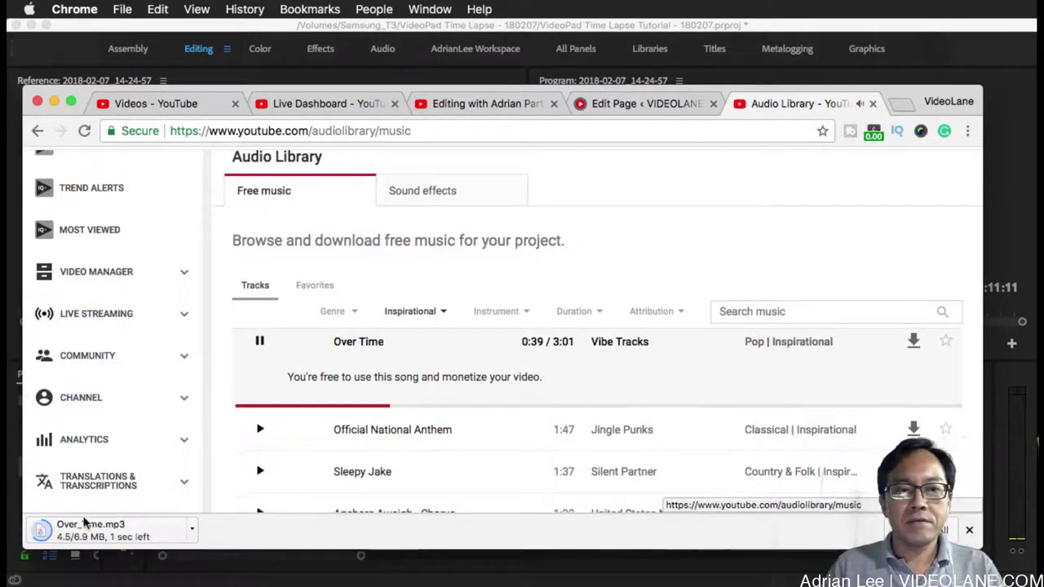
# Show Over_Time.mp3 in Finder and copy it into the VideoPad Time Lapse - 180207 folder.
pyautogui.click(192, 531)
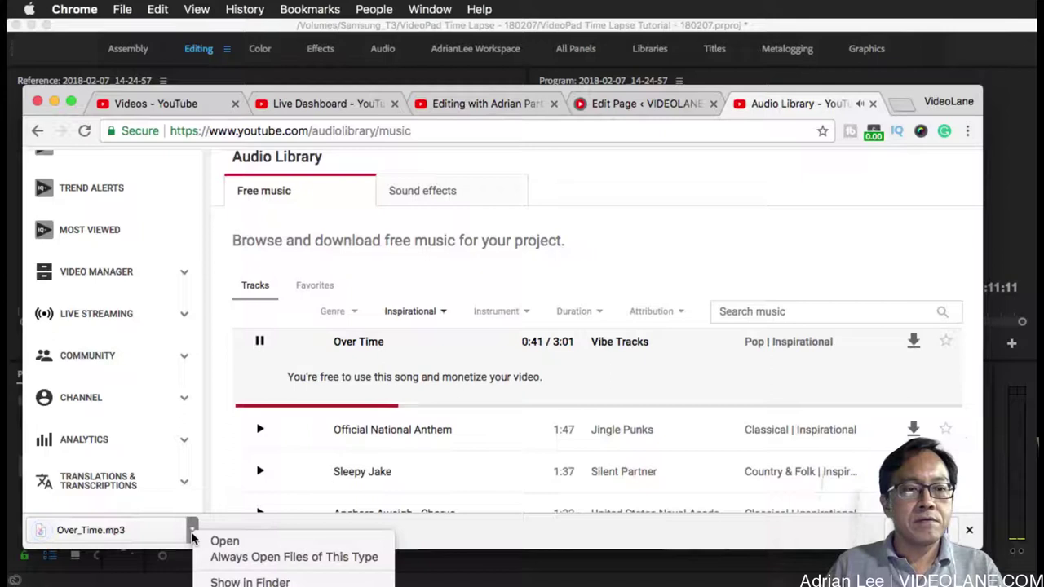
pyautogui.click(247, 582)
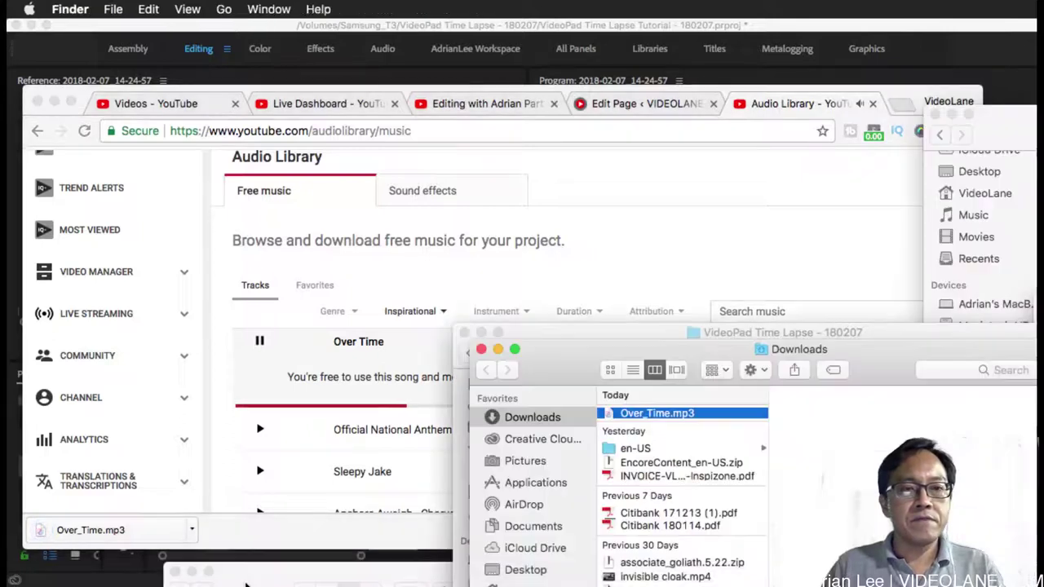
pyautogui.moveTo(862, 353); pyautogui.dragTo(468, 152)
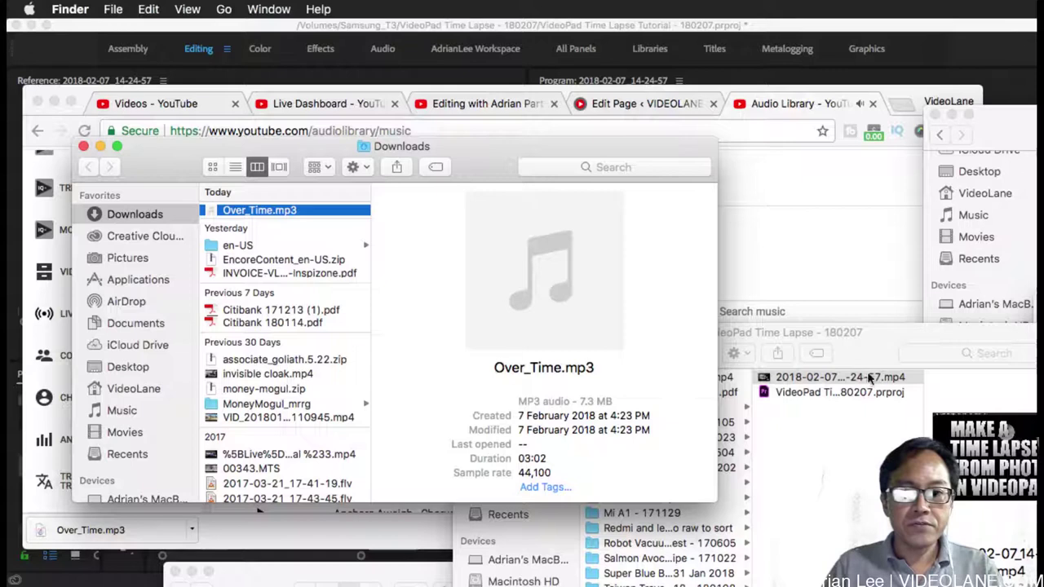
pyautogui.moveTo(892, 327); pyautogui.dragTo(897, 156)
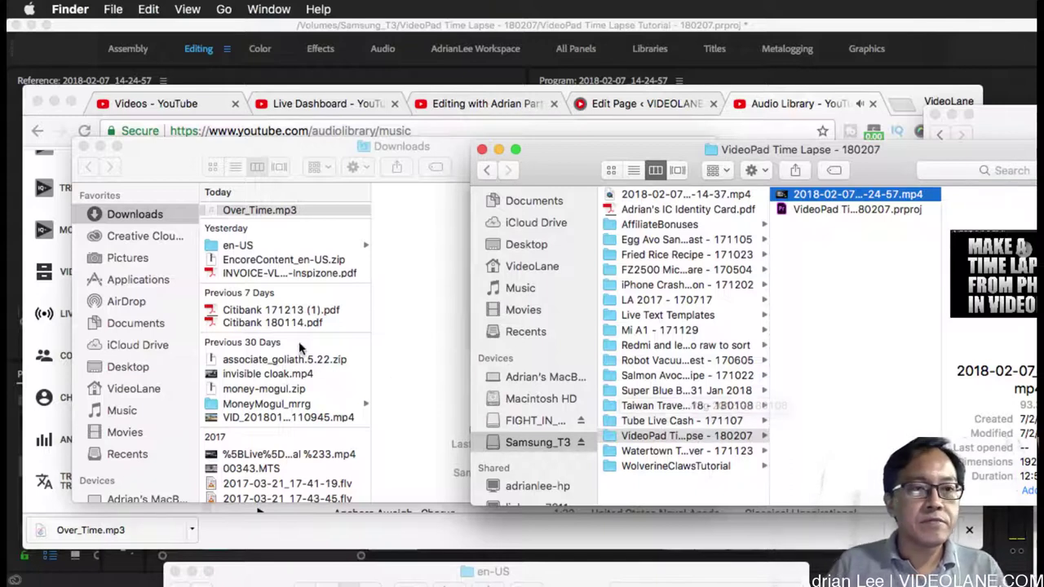
pyautogui.moveTo(261, 212); pyautogui.dragTo(850, 335)
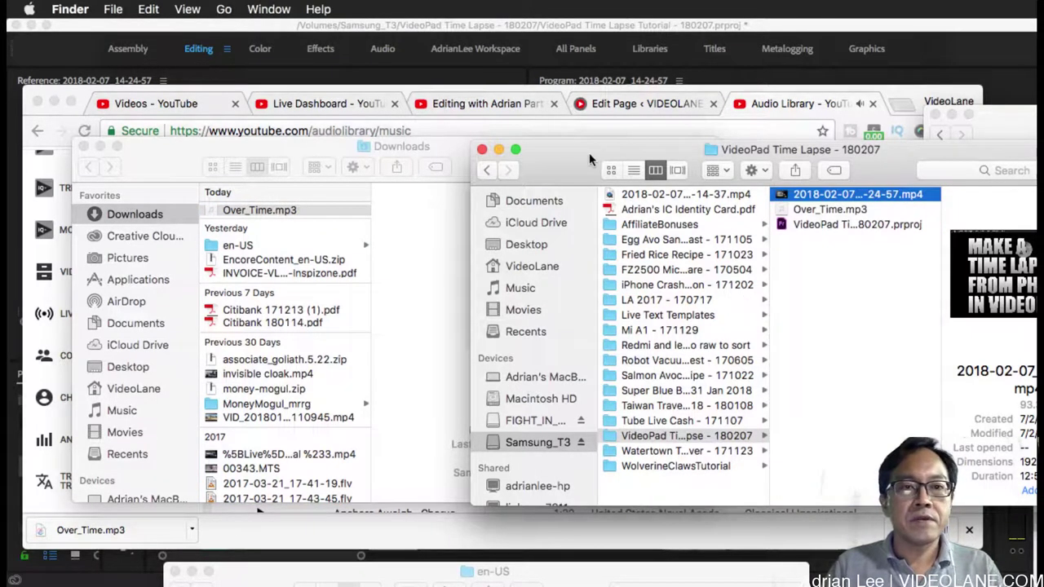
# Close both Finder windows and stop the Over Time preview in the Audio Library.
pyautogui.click(482, 149)
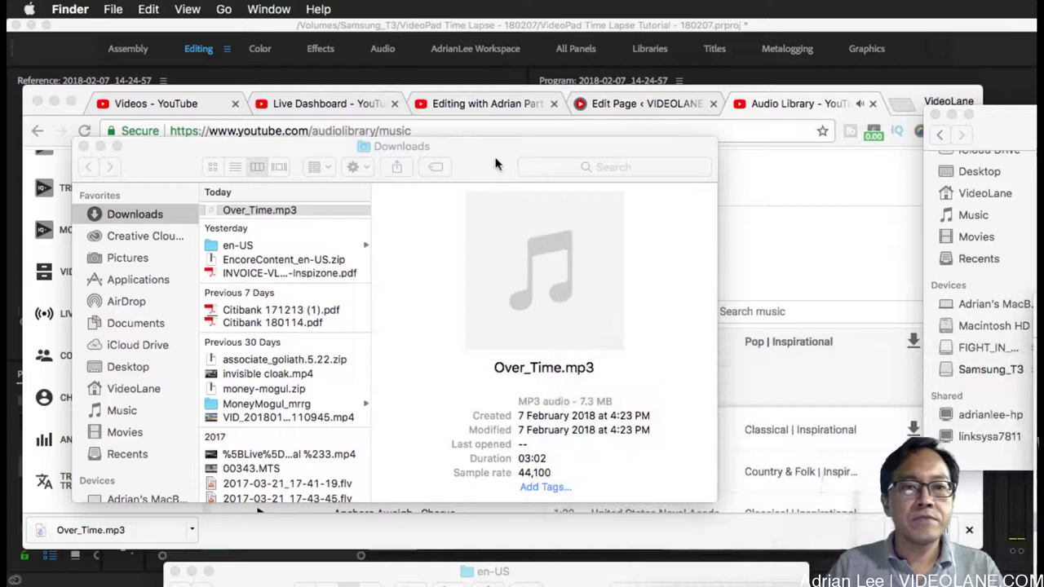
pyautogui.press('super+w')
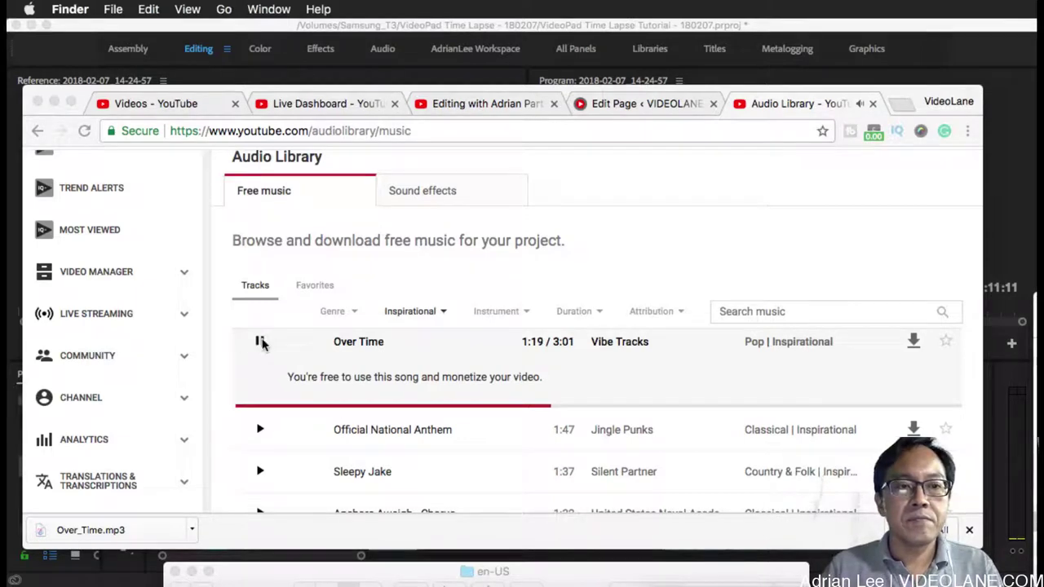
pyautogui.click(575, 132)
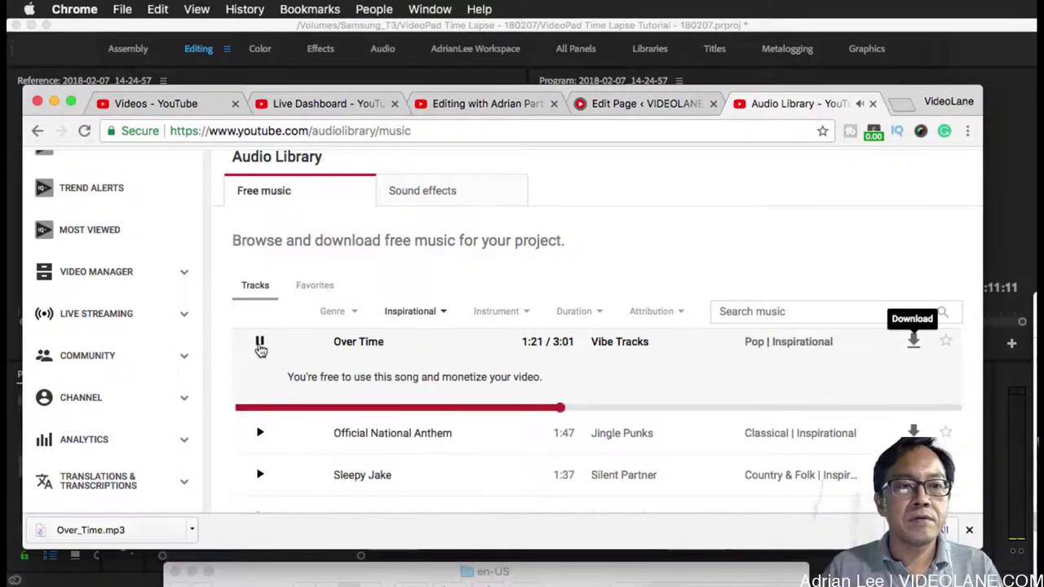
pyautogui.click(259, 343)
# Move Chrome and the en-US folder aside and enlarge the Premiere timeline to show track A2.
pyautogui.moveTo(900, 92); pyautogui.dragTo(925, 581)
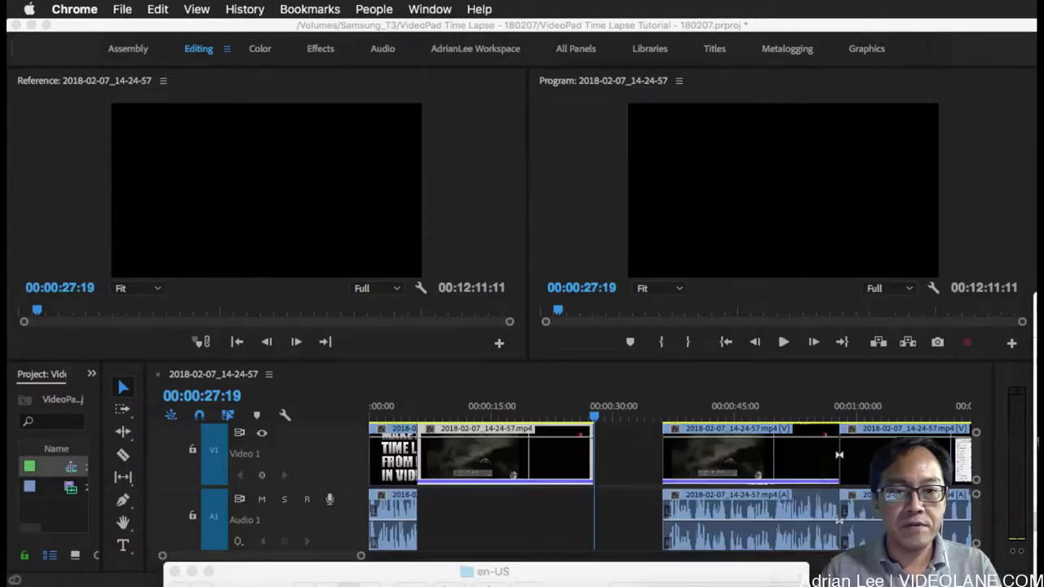
pyautogui.moveTo(767, 575); pyautogui.dragTo(770, 586)
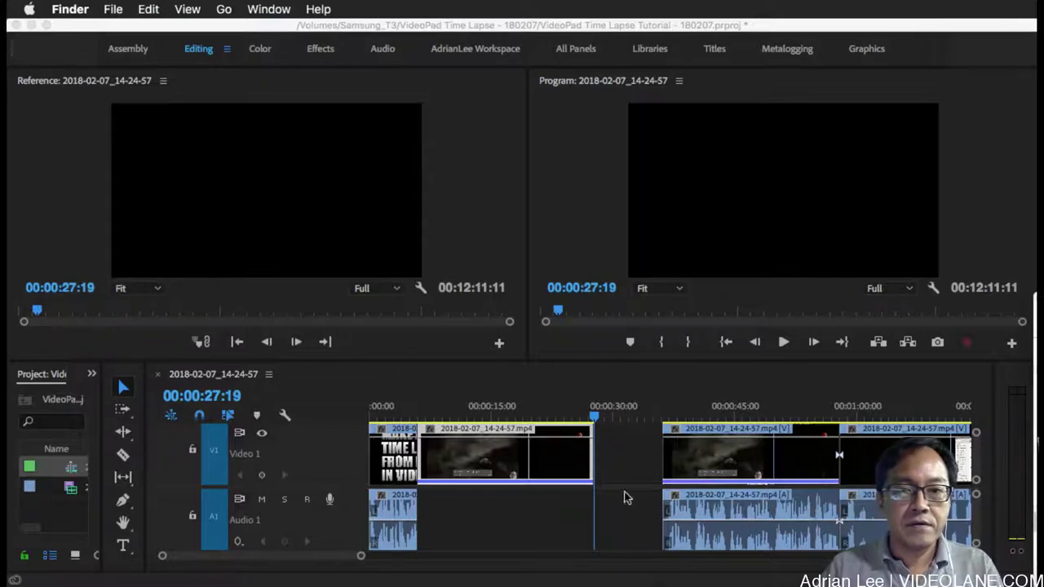
pyautogui.click(916, 368)
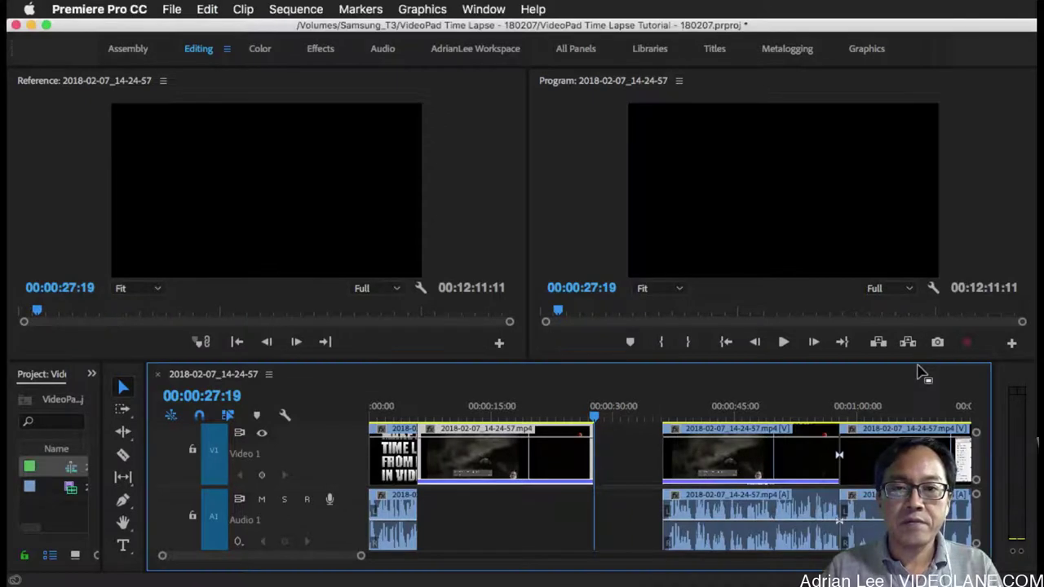
pyautogui.moveTo(916, 362); pyautogui.dragTo(916, 276)
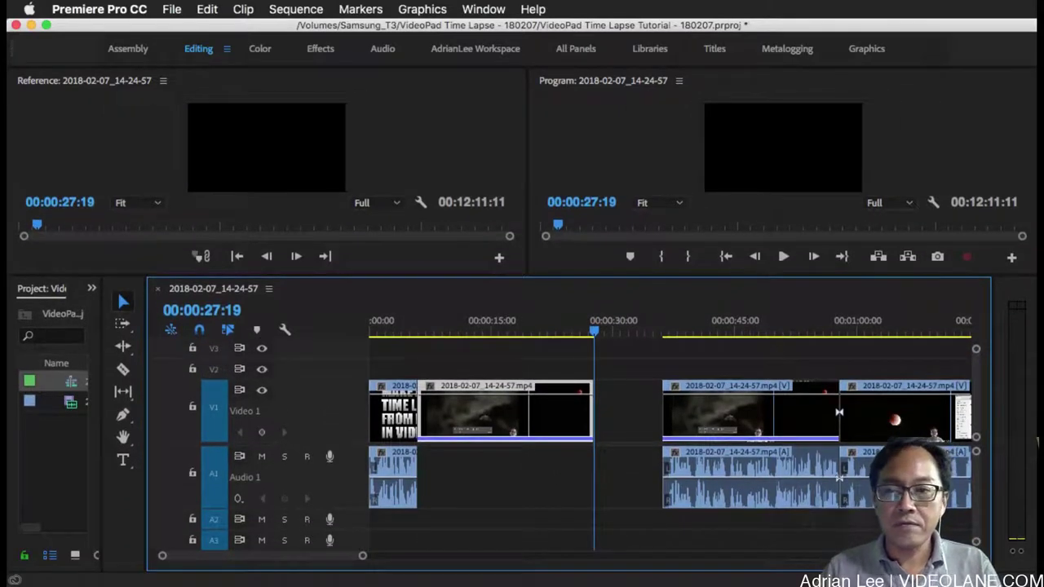
# Drag Over_Time.mp3 from the VideoPad Time Lapse folder onto track A2 right after the title.
pyautogui.press('super+Tab')
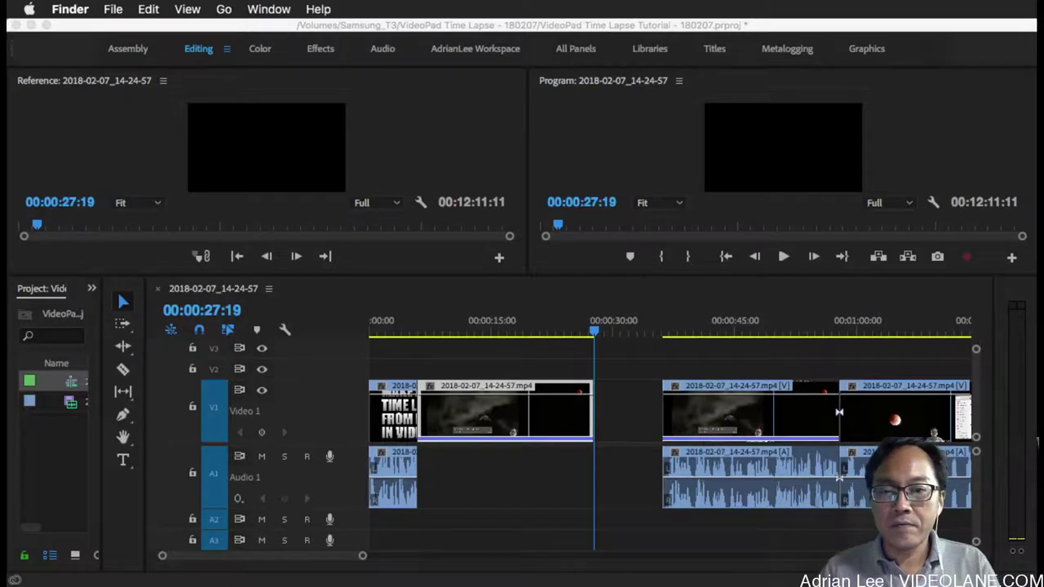
pyautogui.hotkey('ctrl', 'Down')
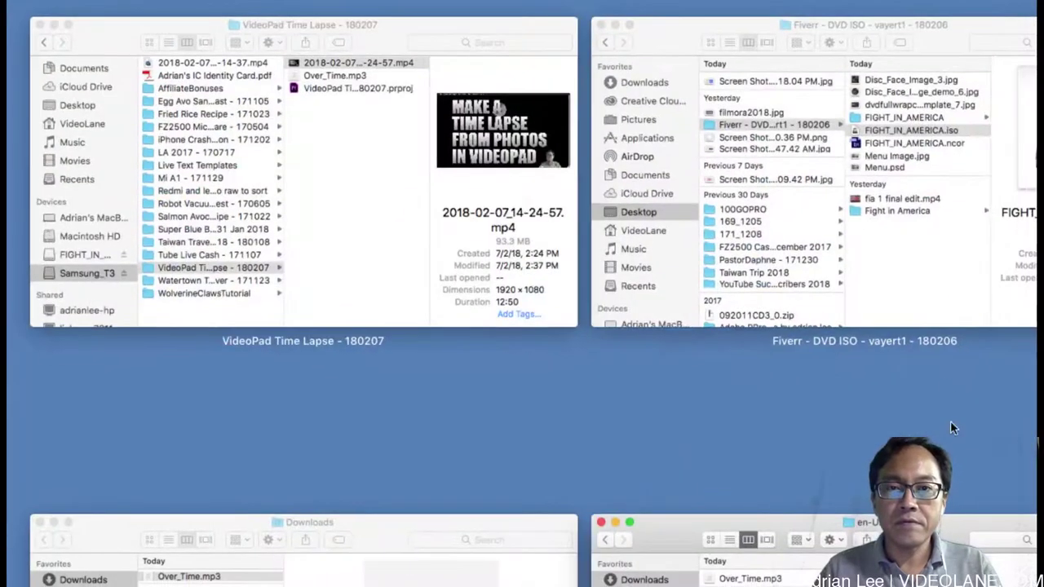
pyautogui.click(383, 226)
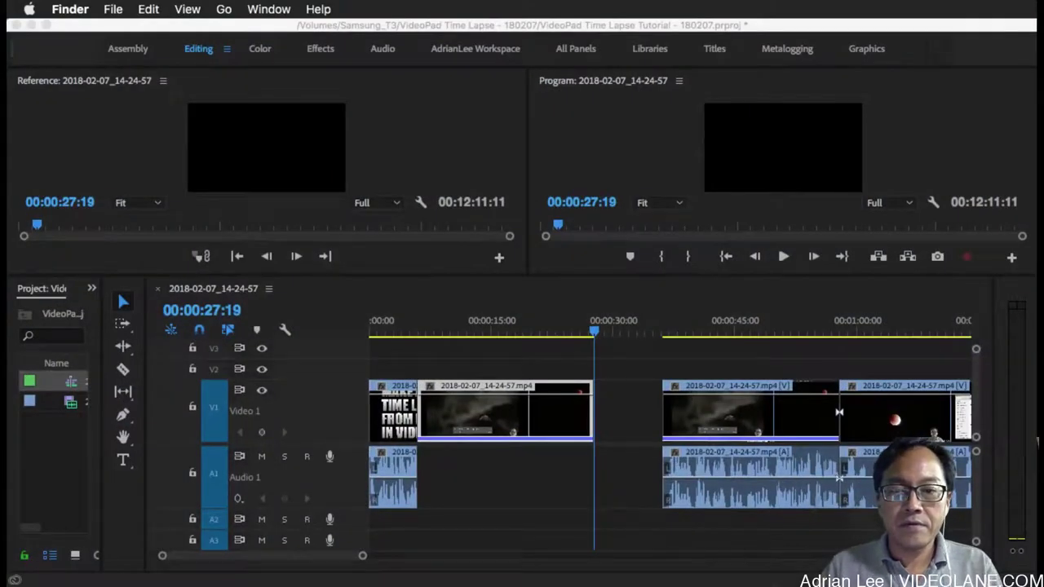
pyautogui.moveTo(1040, 526); pyautogui.dragTo(429, 526)
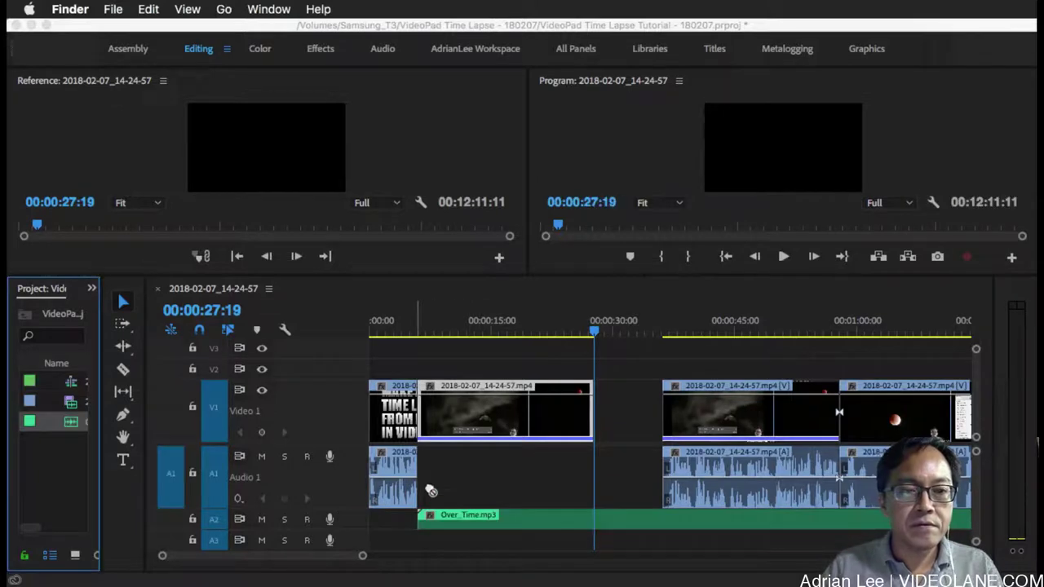
pyautogui.click(357, 526)
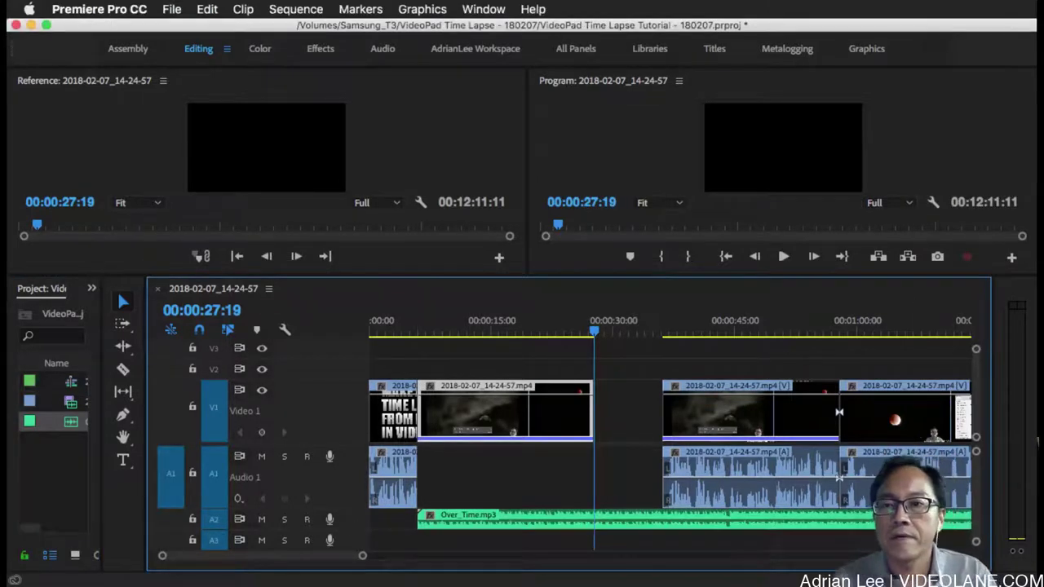
pyautogui.press('super+Tab')
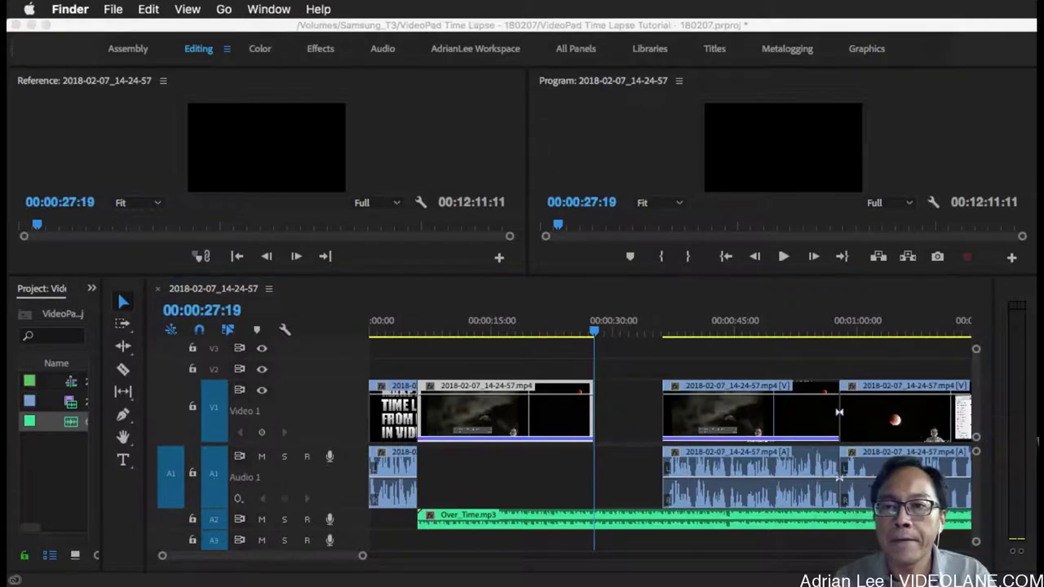
pyautogui.press('super+Tab')
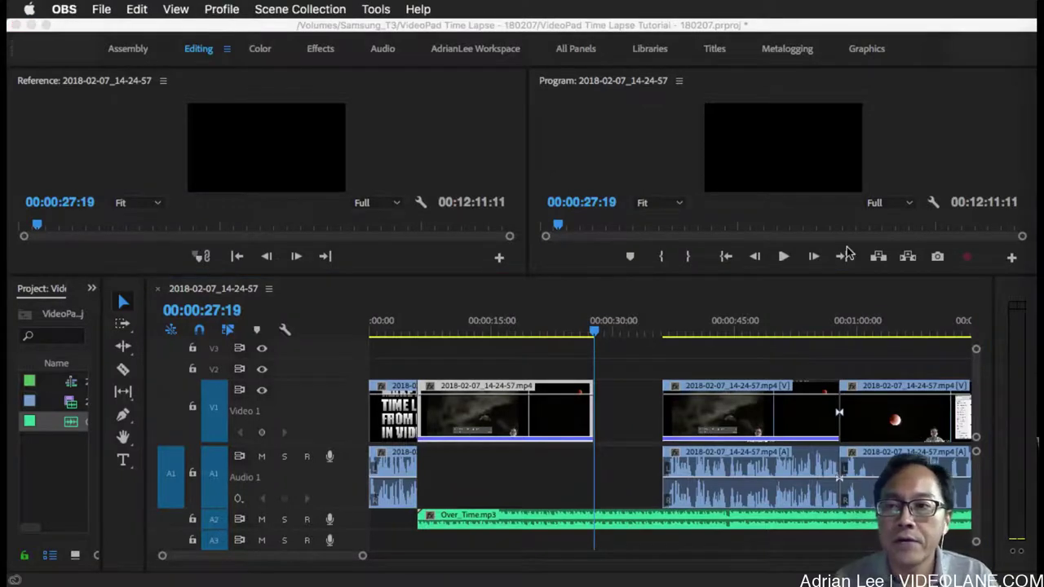
pyautogui.press('super+Tab')
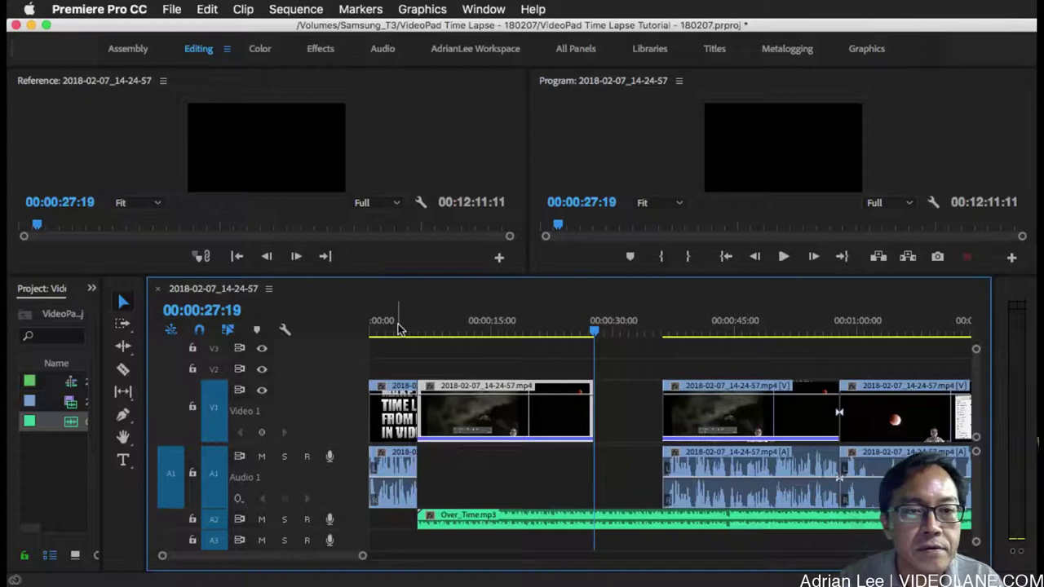
pyautogui.click(403, 330)
pyautogui.press('space')
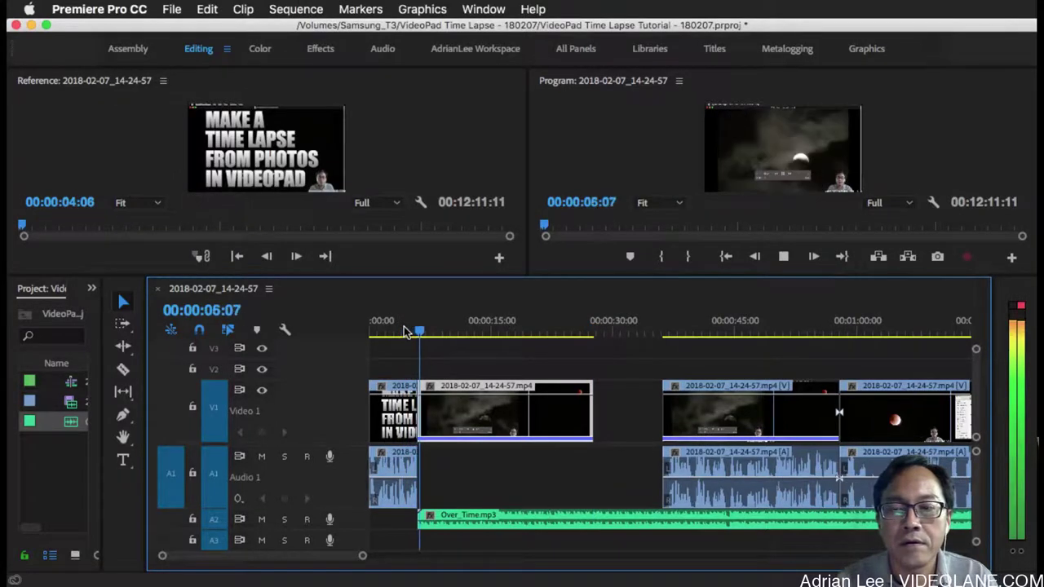
pyautogui.press('space')
pyautogui.click(387, 334)
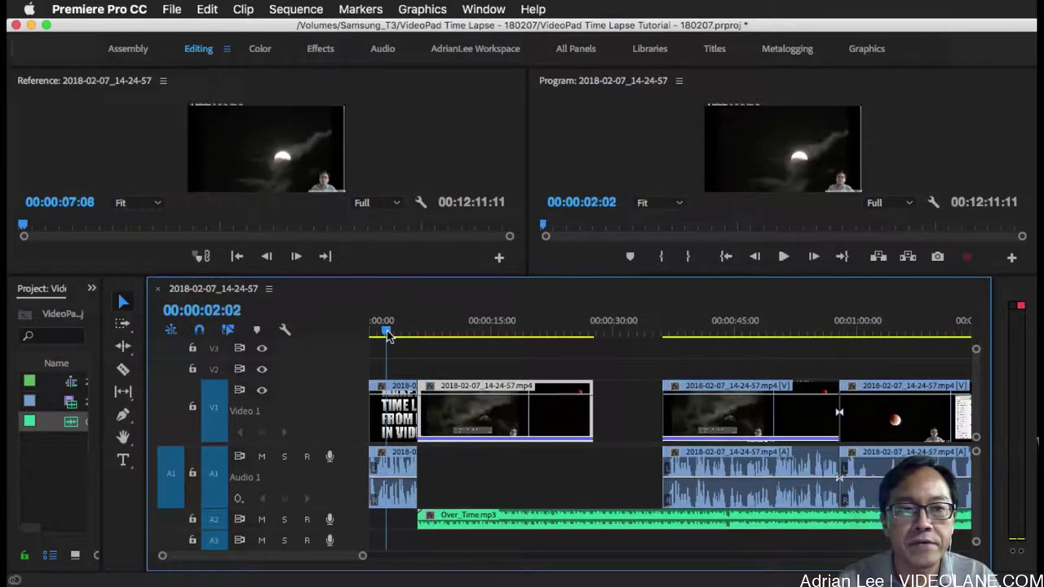
pyautogui.press('Home')
pyautogui.press('space')
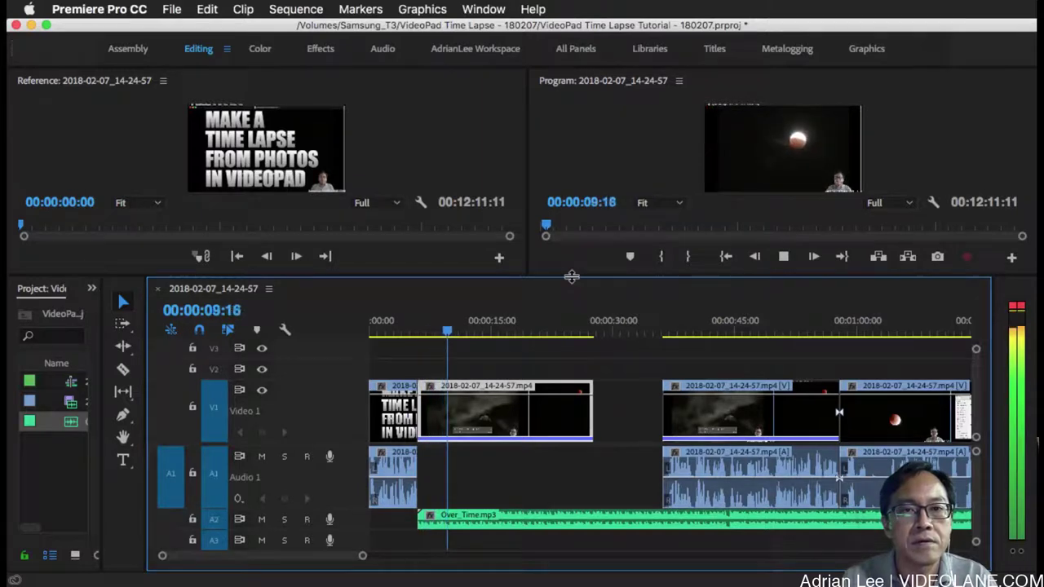
pyautogui.press('space')
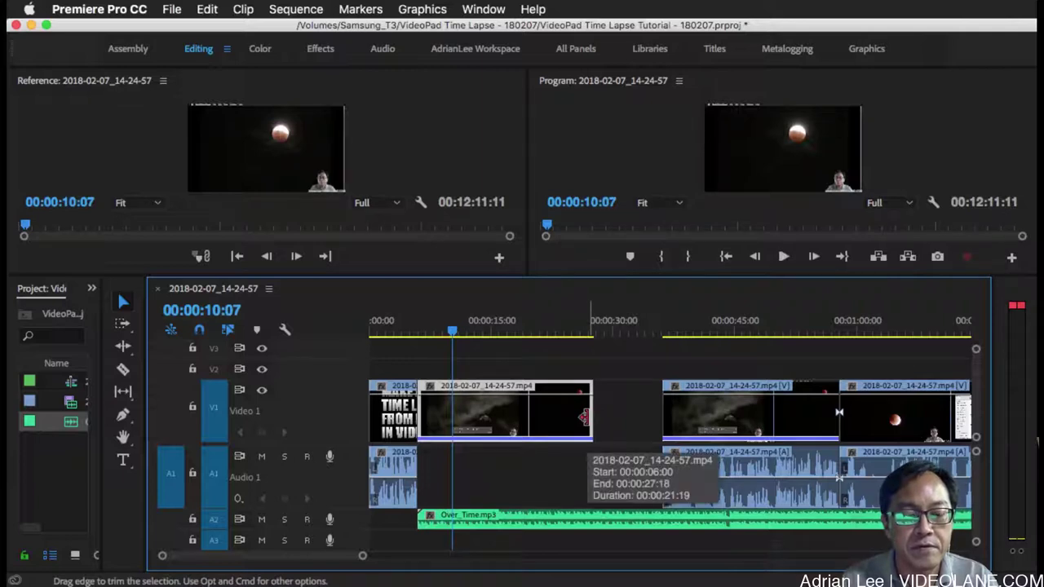
# Speed up the time-lapse clip by rate-stretching it shorter, then play it back.
pyautogui.press('r')
pyautogui.moveTo(584, 416); pyautogui.dragTo(500, 417)
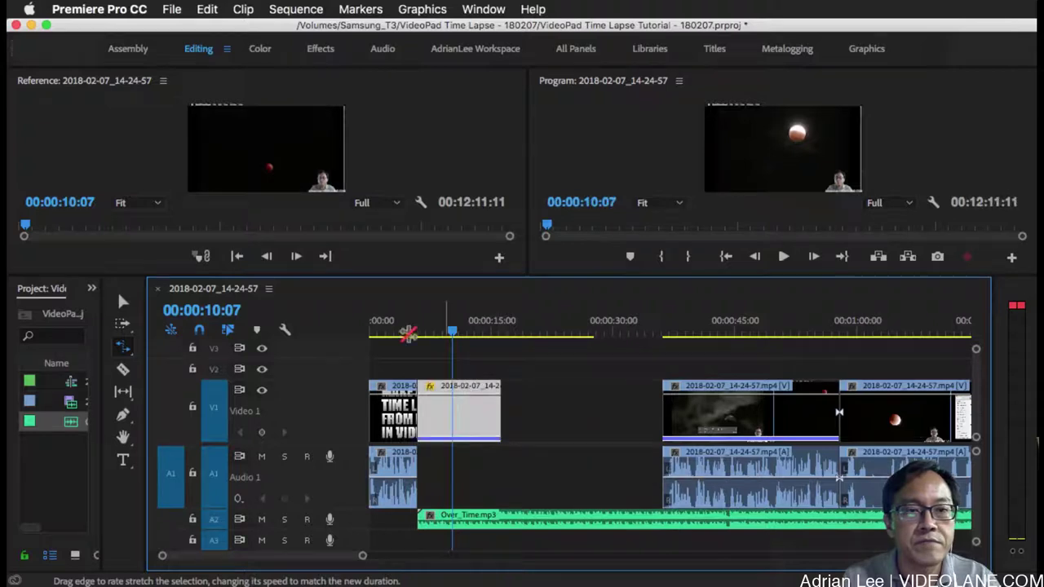
pyautogui.click(409, 332)
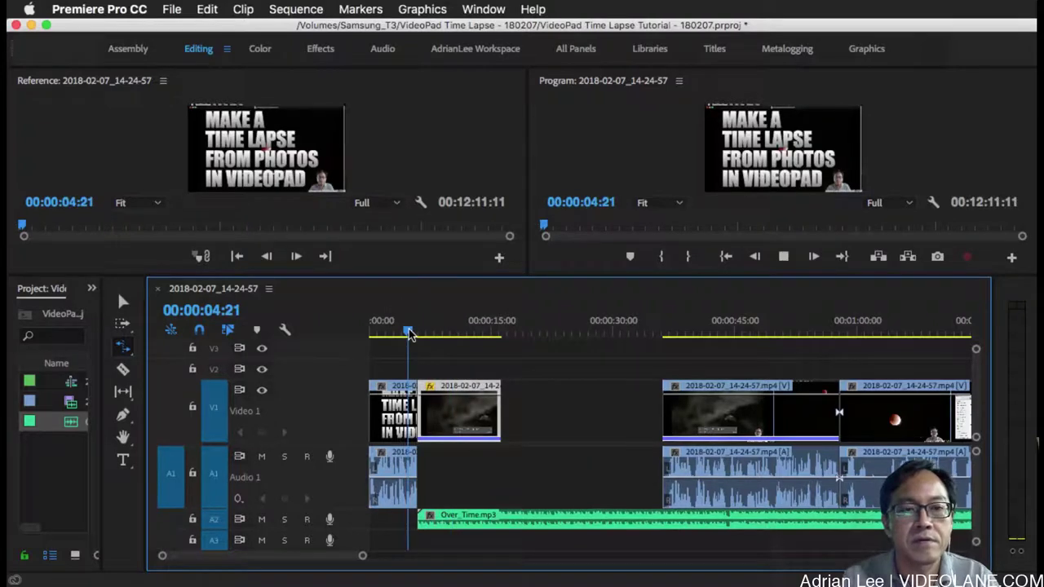
pyautogui.press('space')
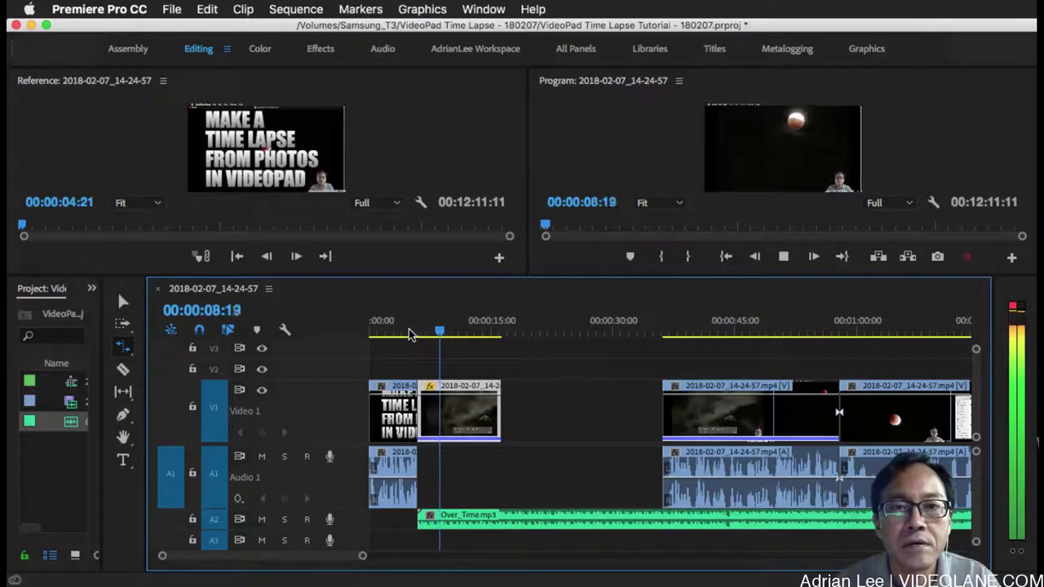
pyautogui.press('space')
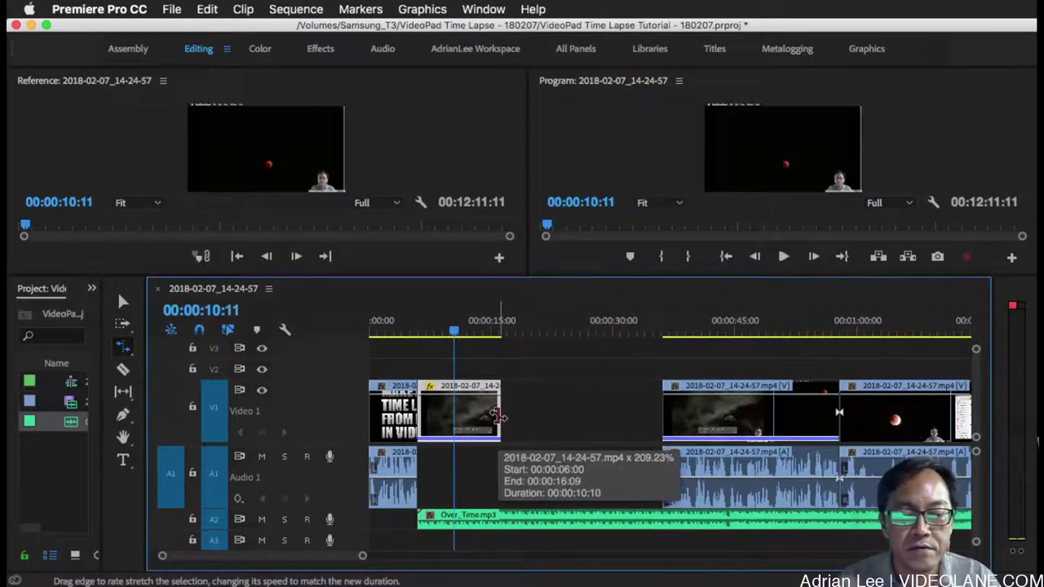
# Trim the sped-up clip's end to the playhead at 00:00:12:19 and select the clips after the gap.
pyautogui.press('v')
pyautogui.moveTo(497, 415); pyautogui.dragTo(487, 418)
pyautogui.click(417, 331)
pyautogui.press('space')
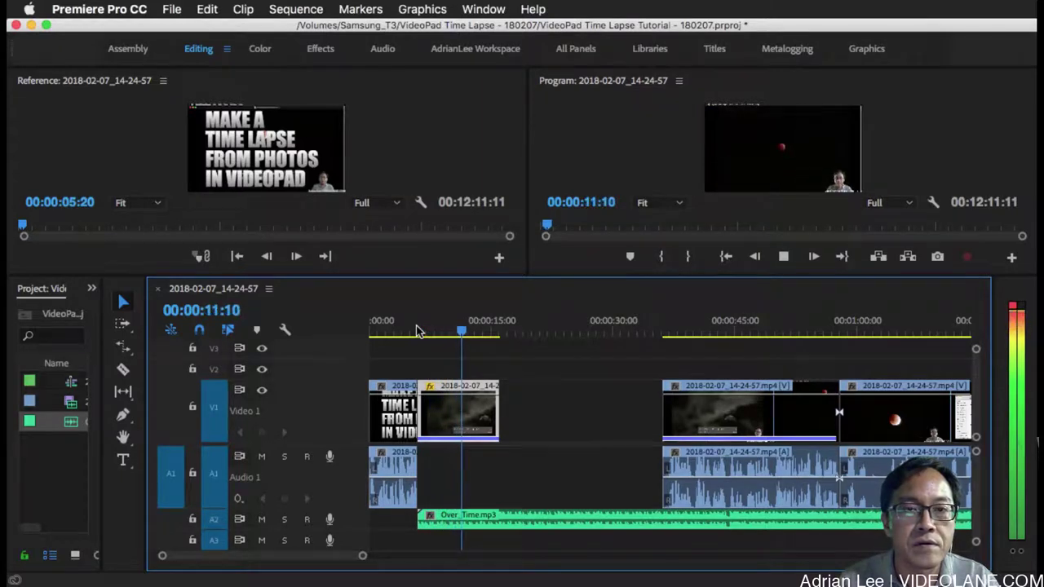
pyautogui.press('space')
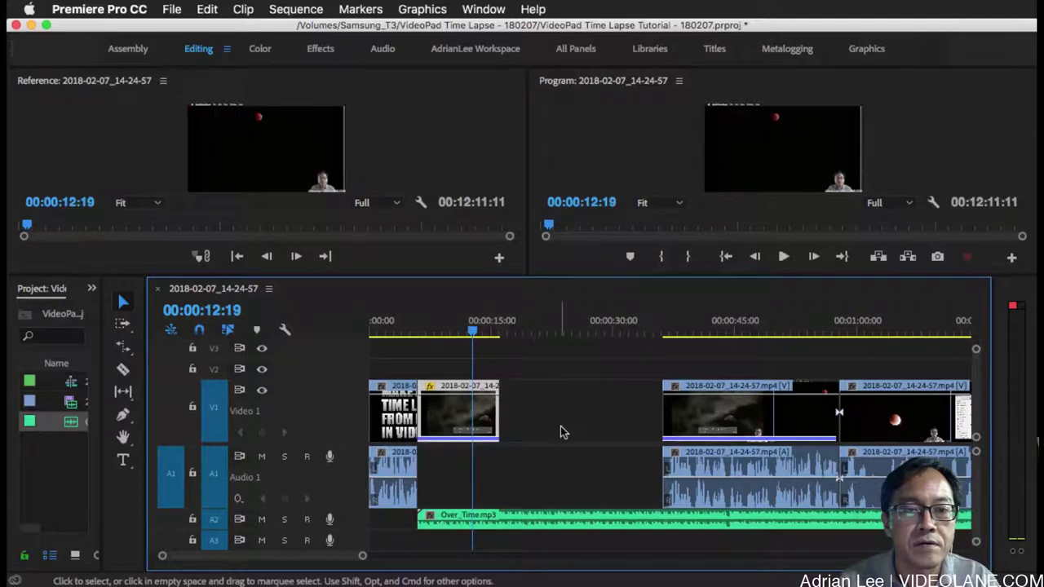
pyautogui.moveTo(491, 420); pyautogui.dragTo(472, 421)
pyautogui.moveTo(756, 381); pyautogui.dragTo(866, 458)
# Move the selected clips left to close the gap and split Over_Time.mp3 at 00:00:12:19.
pyautogui.moveTo(765, 426); pyautogui.dragTo(574, 437)
pyautogui.doubleClick(353, 529)
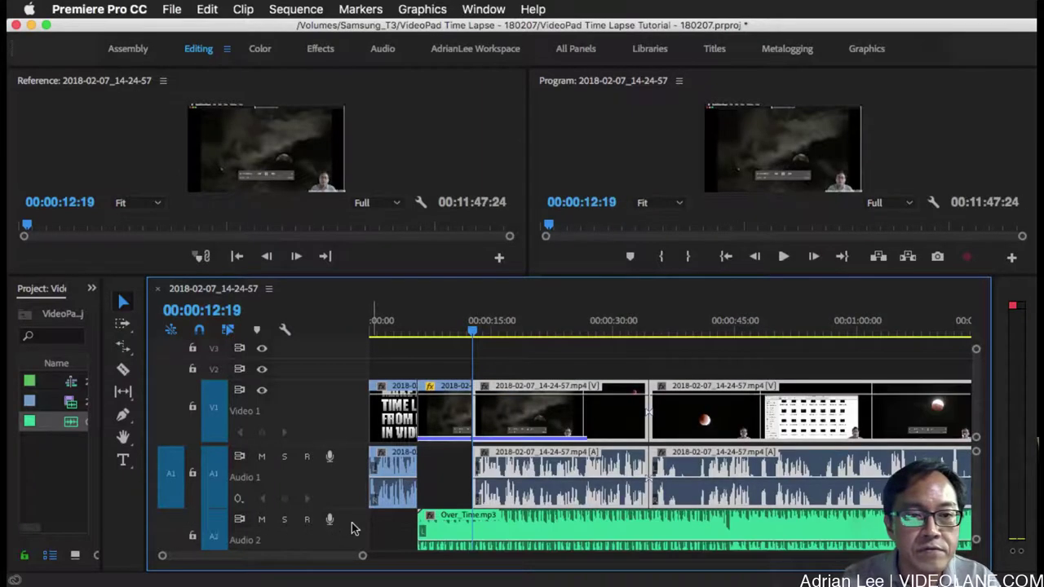
pyautogui.click(476, 534)
pyautogui.press('super+k')
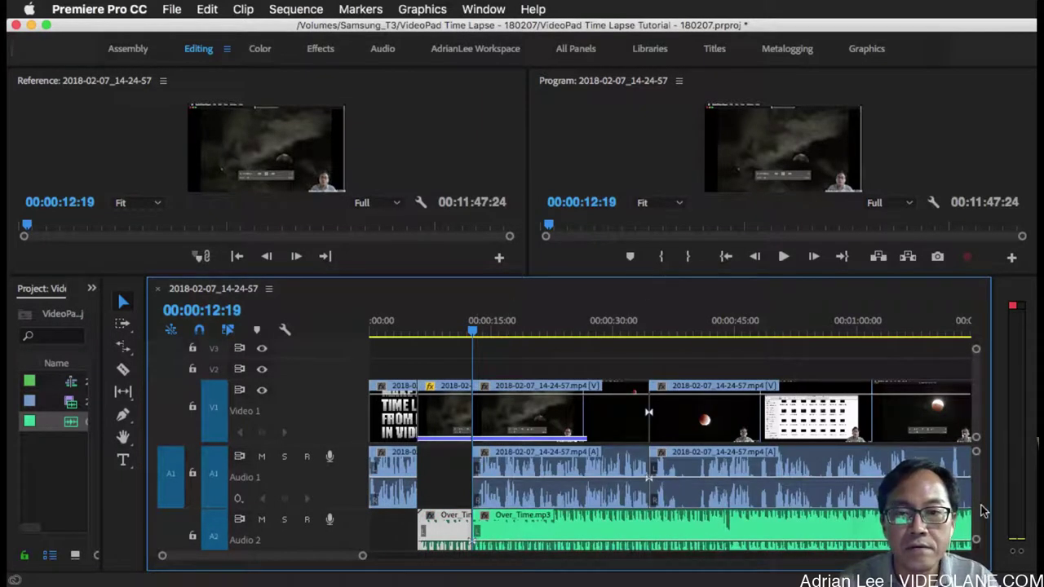
# Lower the later part of the music to -21.13 dB.
pyautogui.scroll(-5, 981, 511)
pyautogui.scroll(5, 981, 518)
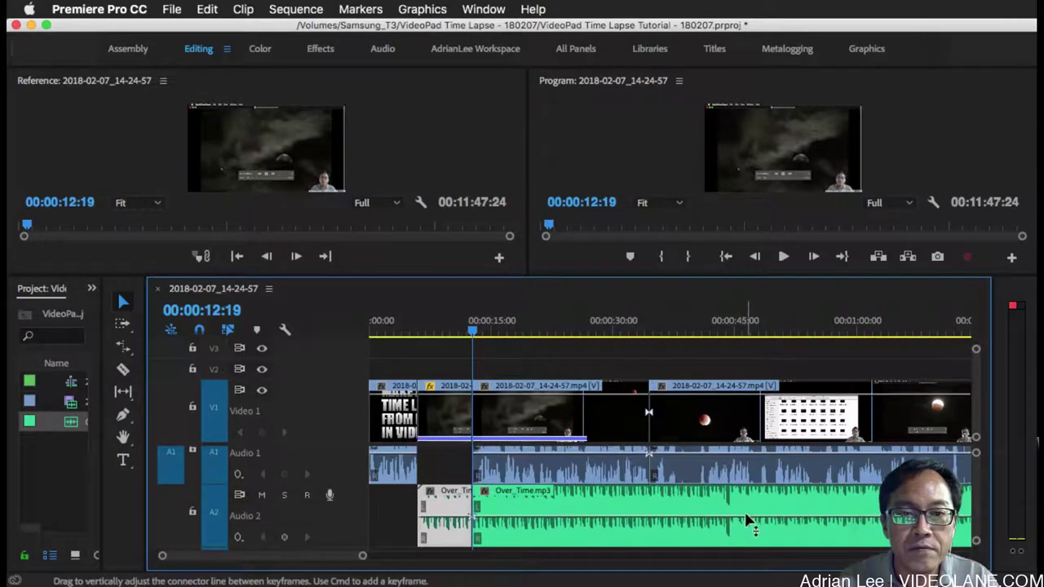
pyautogui.moveTo(748, 522); pyautogui.dragTo(748, 539)
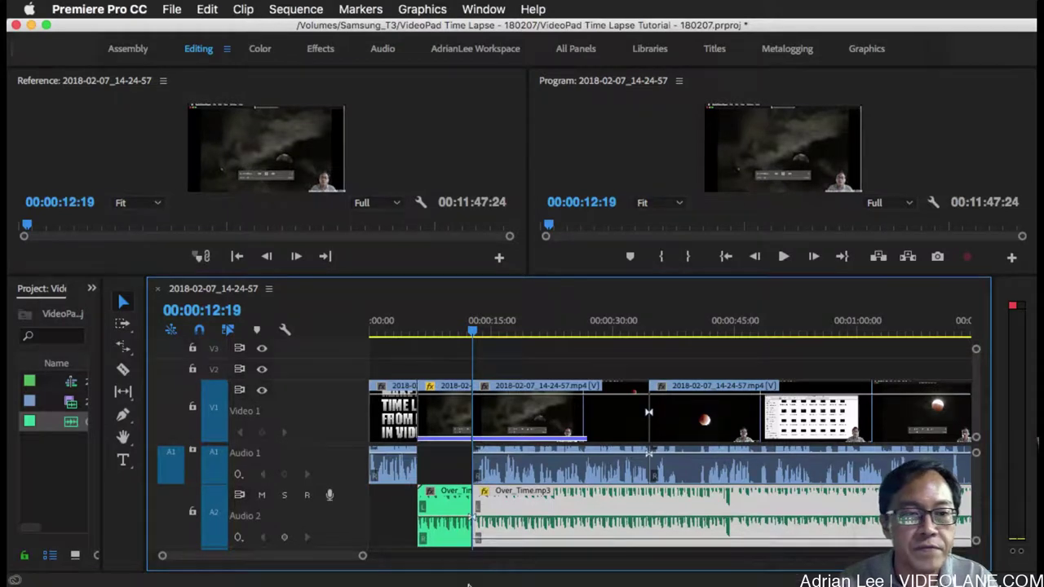
pyautogui.moveTo(101, 390); pyautogui.dragTo(166, 400)
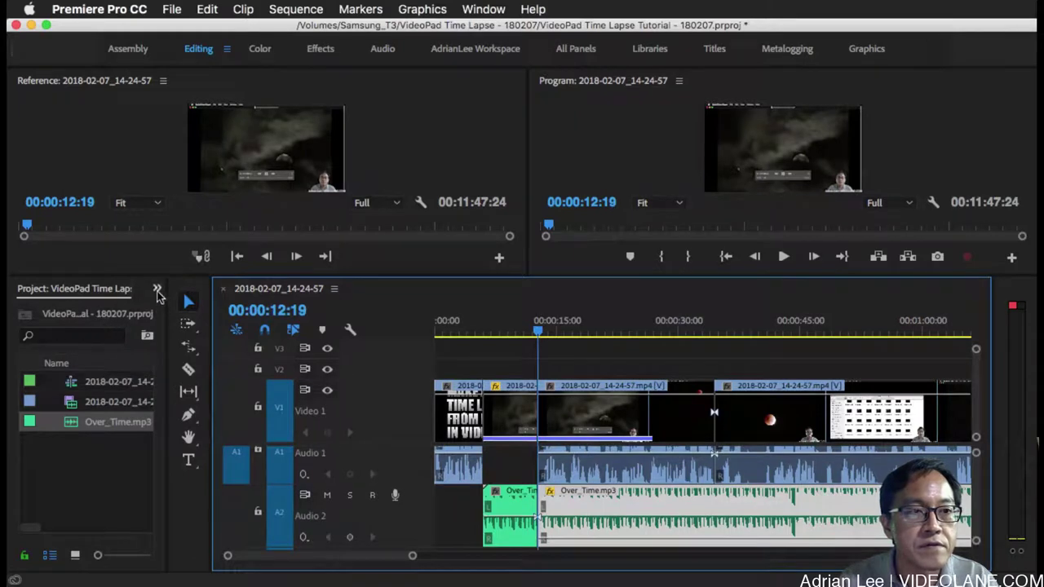
# Search the Effects panel for 'cross' and apply Constant Power to the Audio 2 music split.
pyautogui.click(158, 290)
pyautogui.click(181, 327)
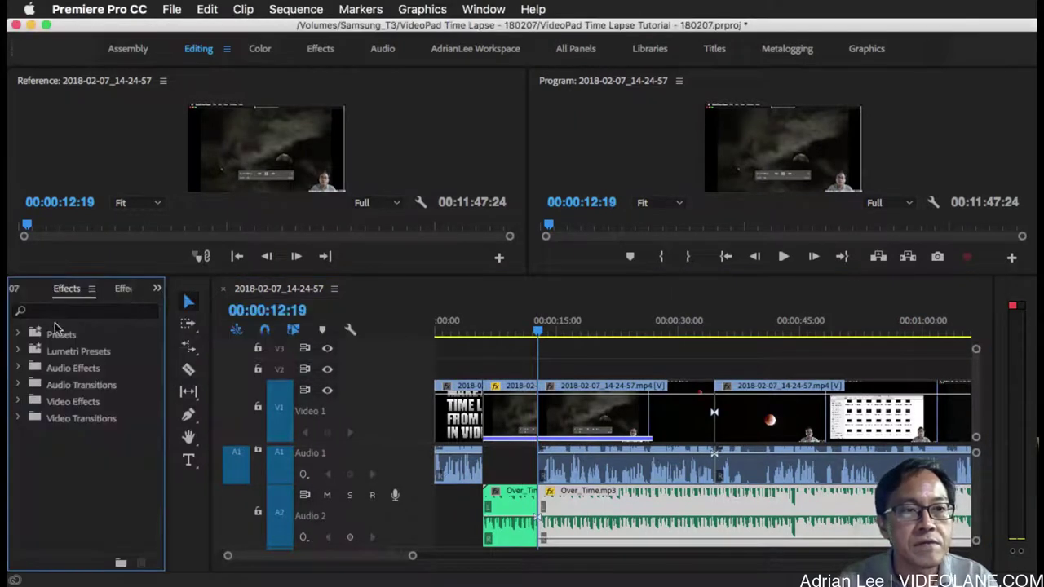
pyautogui.click(60, 314)
pyautogui.write('cross')
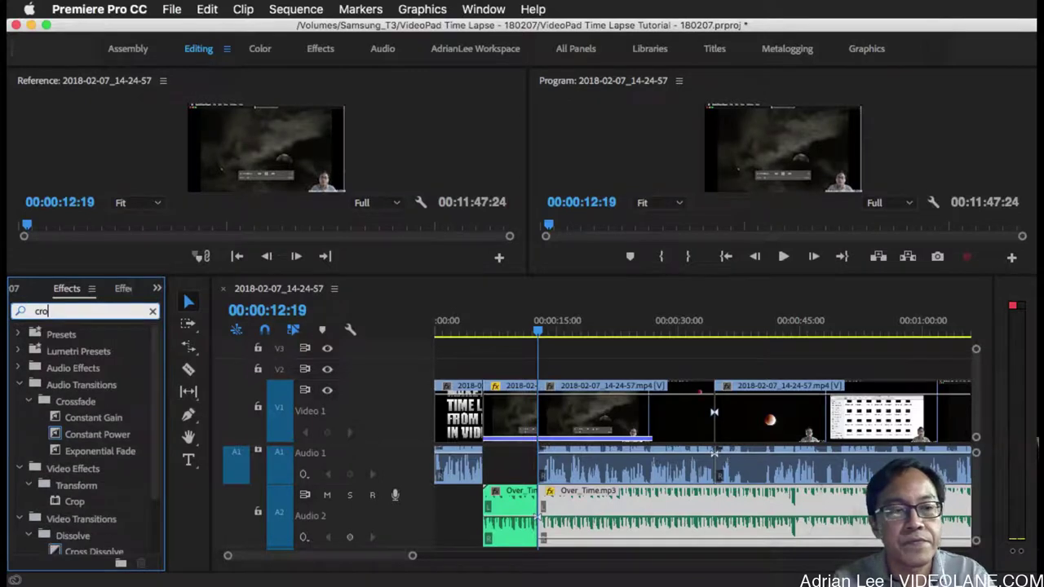
pyautogui.moveTo(100, 441); pyautogui.dragTo(469, 499)
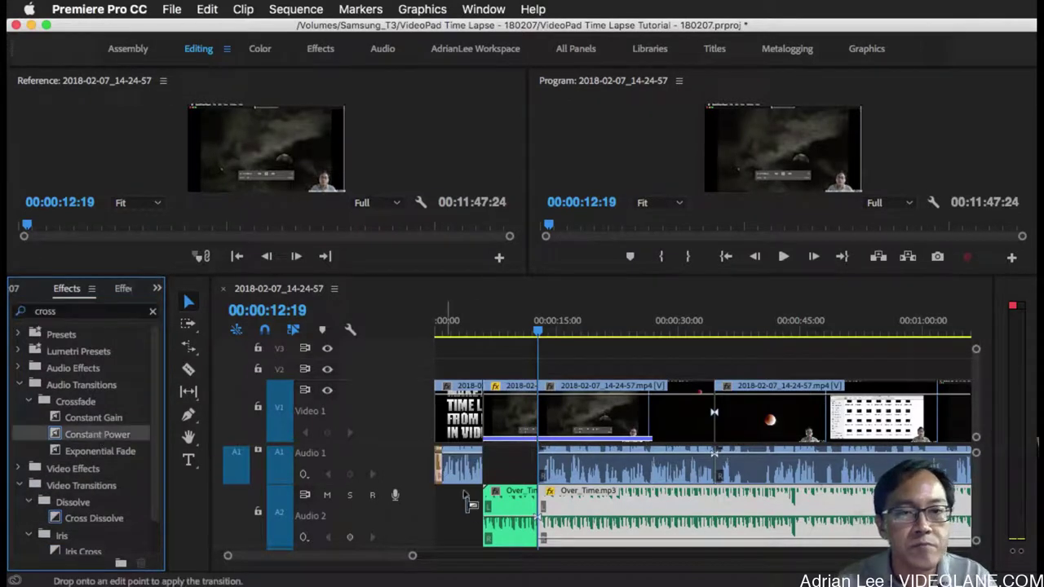
pyautogui.moveTo(539, 499); pyautogui.dragTo(538, 501)
# Play back over the crossfade and park the playhead at 00:00:22:21, zoomed in.
pyautogui.click(528, 326)
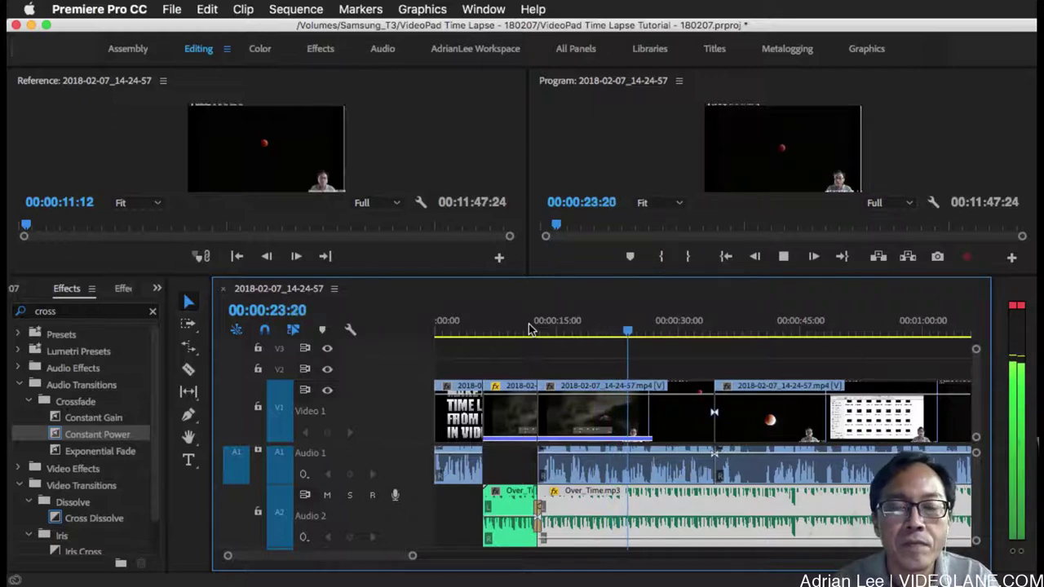
pyautogui.click(600, 326)
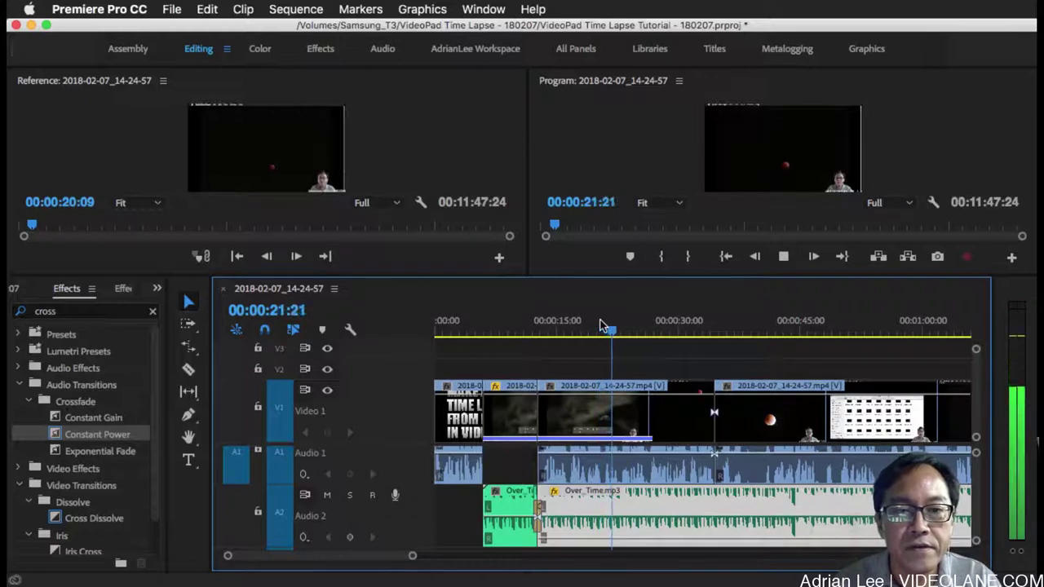
pyautogui.press('space')
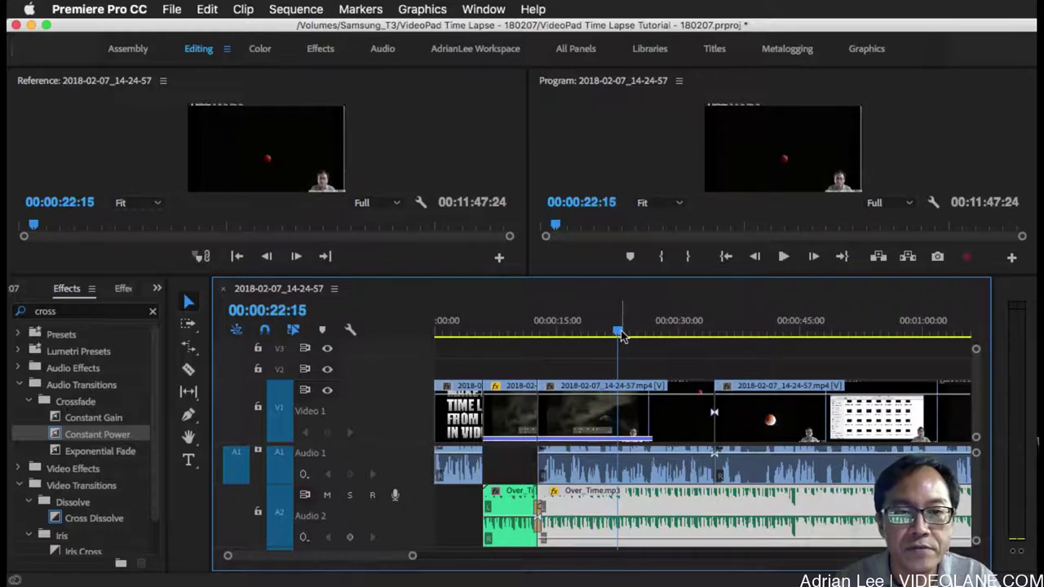
pyautogui.click(619, 333)
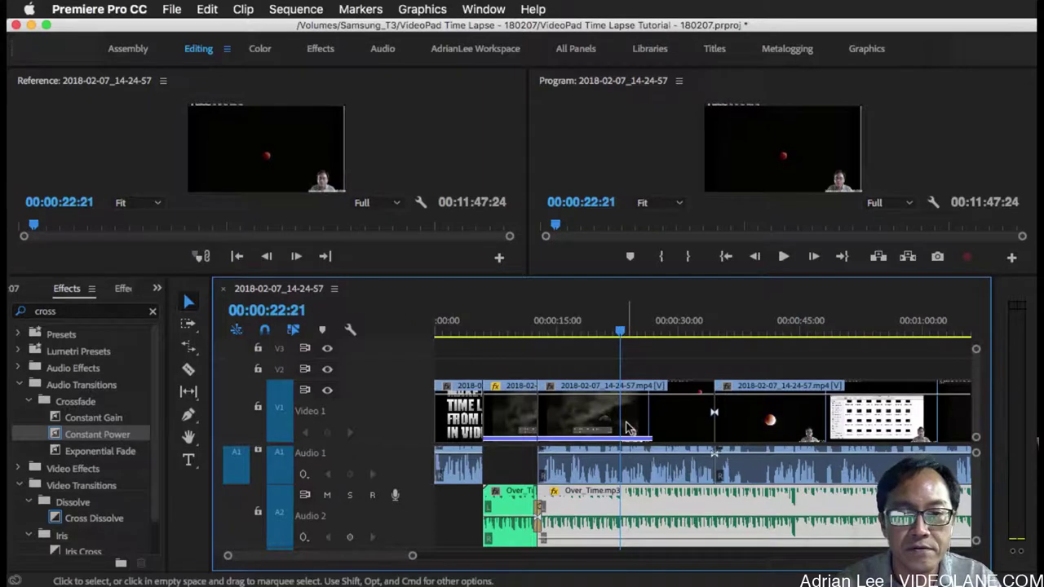
pyautogui.press('=')
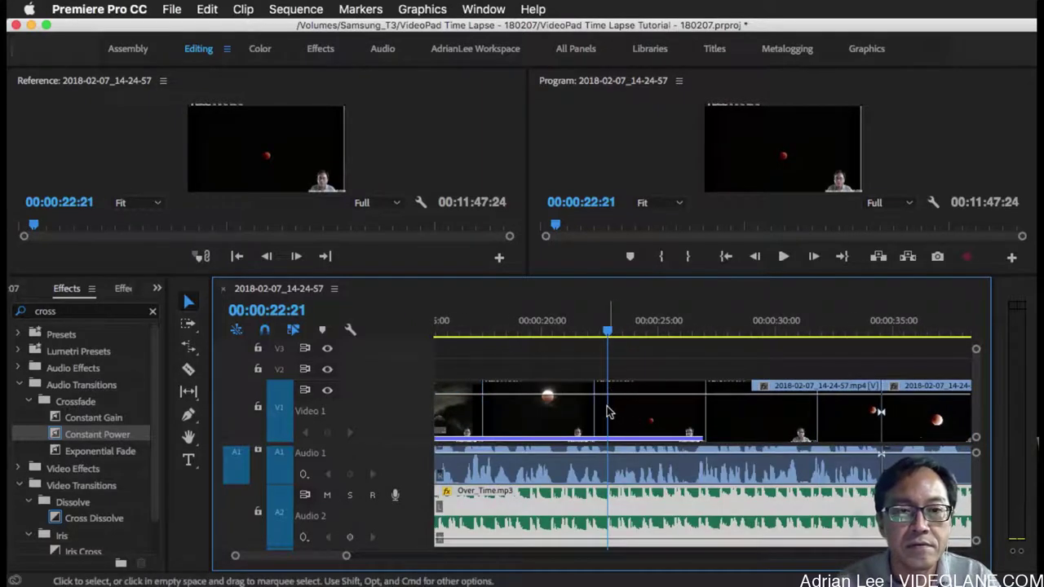
# Split all tracks at 00:00:22:21 and delete the redundant segment up to 00:00:34:12.
pyautogui.press('super+a')
pyautogui.press('super+k')
pyautogui.press('super+shift+a')
pyautogui.press('-')
pyautogui.press('-')
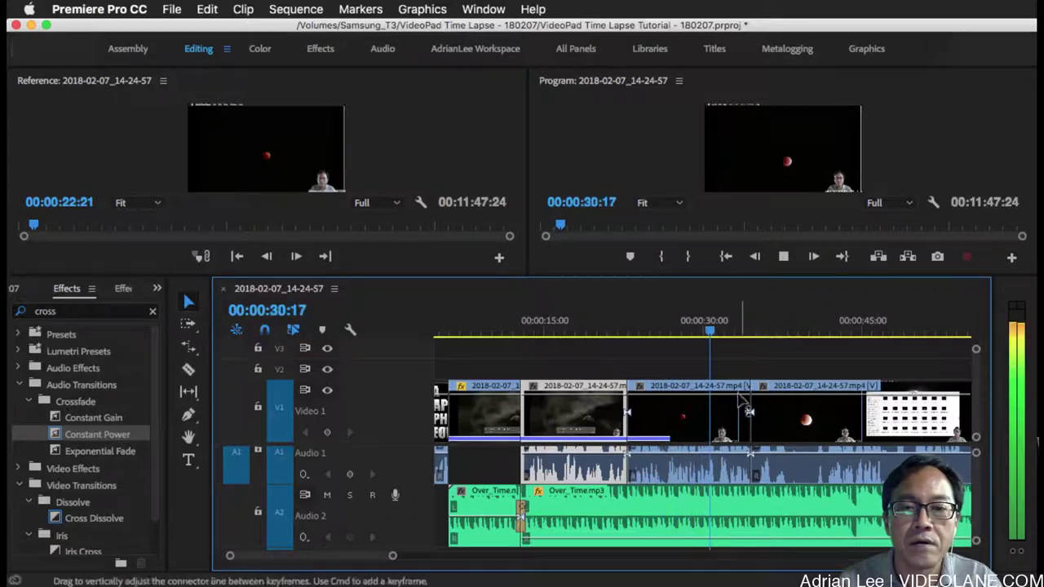
pyautogui.click(705, 423)
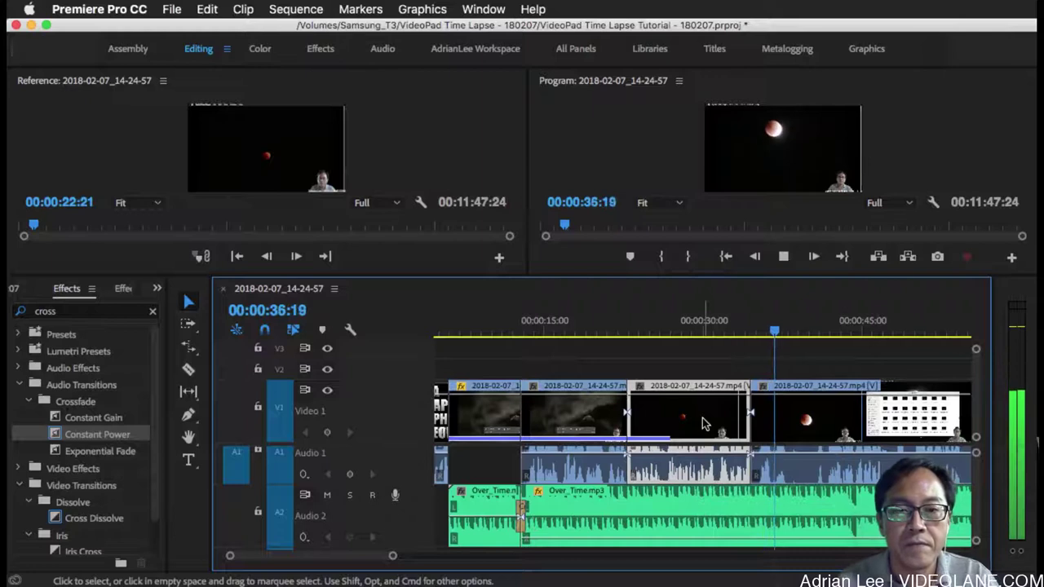
pyautogui.press('Delete')
pyautogui.press('Up')
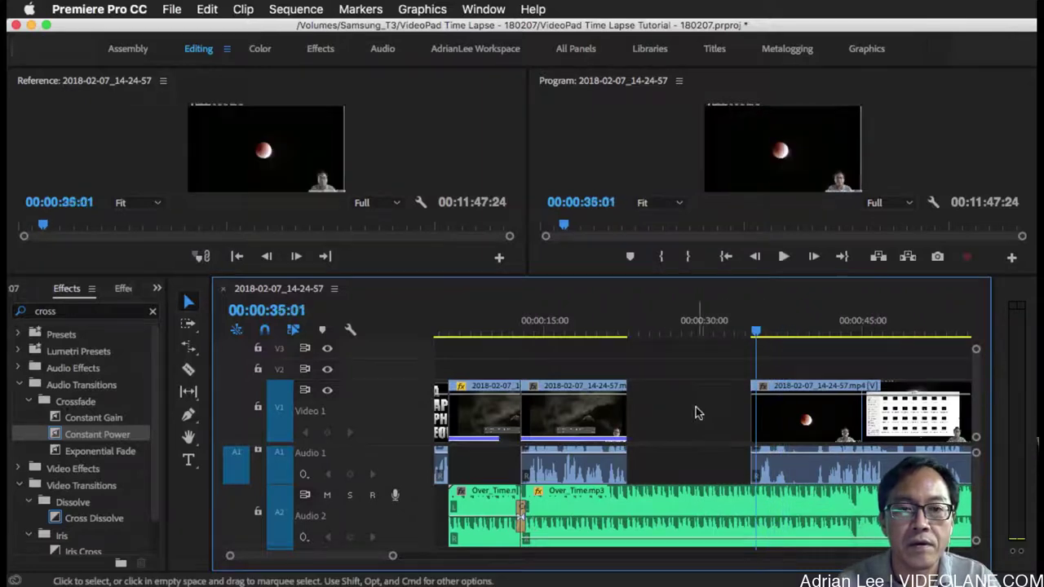
# Slide the clip at 00:00:35 left by 00:00:11:17 to close the gap, then play through the join.
pyautogui.moveTo(804, 432); pyautogui.dragTo(681, 439)
pyautogui.moveTo(657, 327); pyautogui.dragTo(695, 334)
pyautogui.press('space')
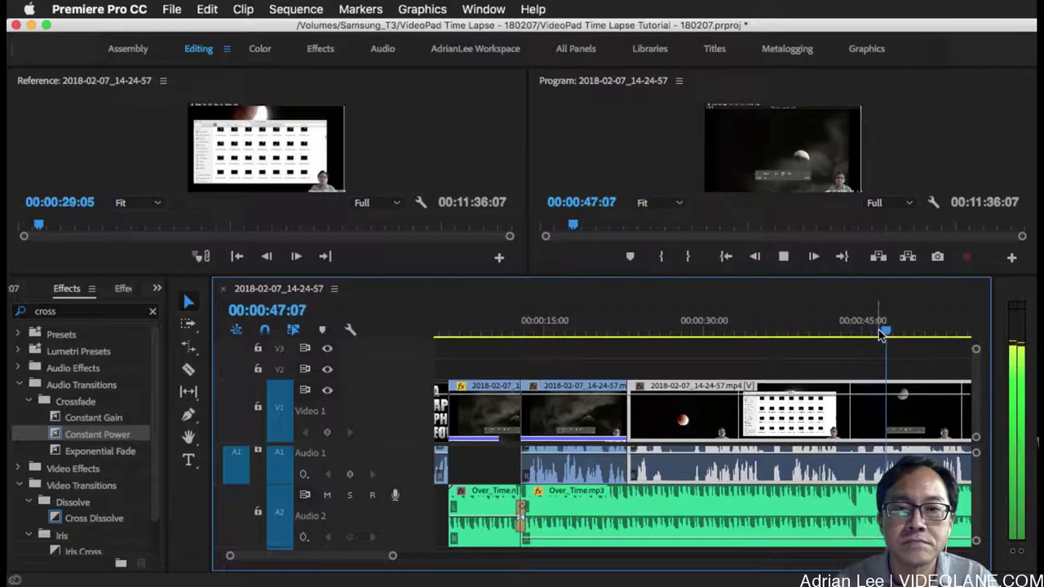
pyautogui.scroll(-2, 879, 334)
pyautogui.scroll(-1, 879, 334)
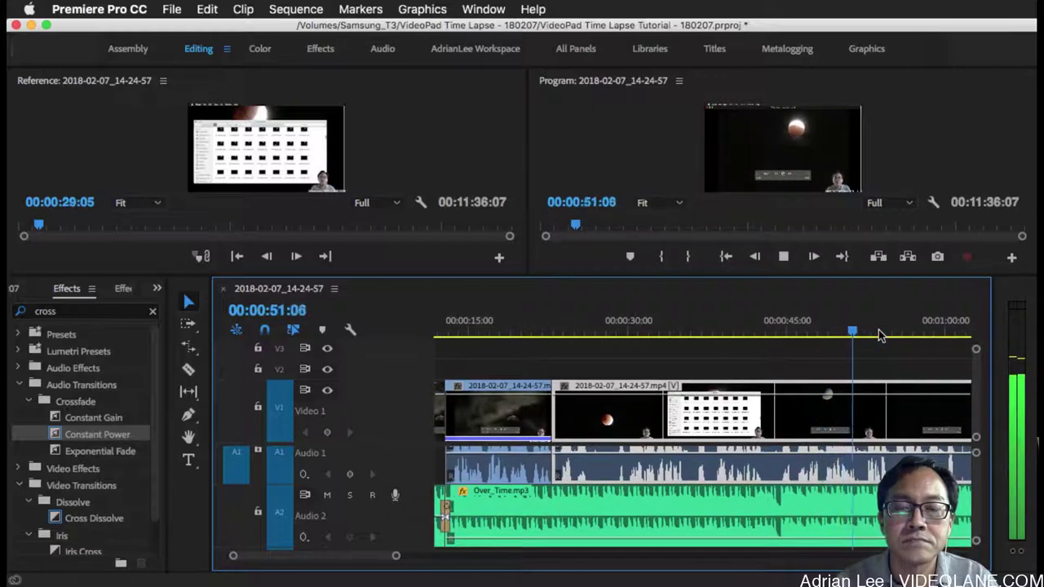
pyautogui.scroll(-3, 878, 335)
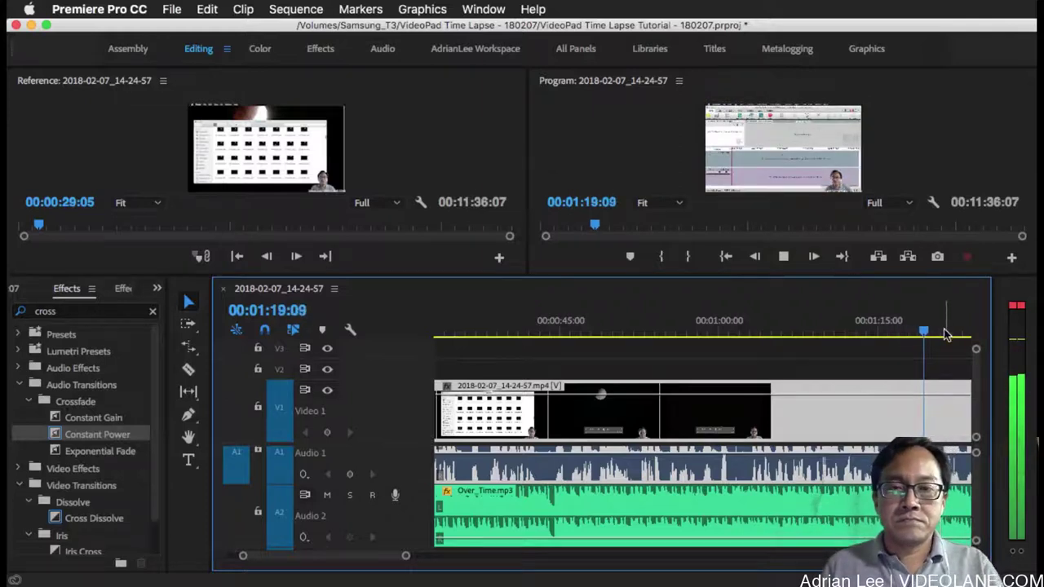
# Split the clip at 00:01:20:21 and ripple-delete the 58-second stretch before it.
pyautogui.press('space')
pyautogui.scroll(5, 672, 324)
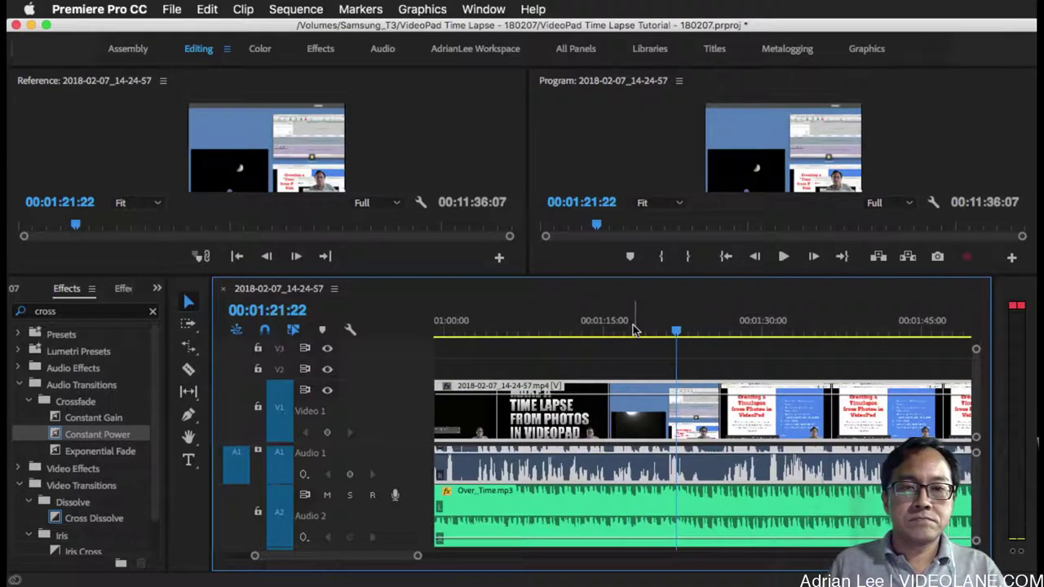
pyautogui.click(633, 326)
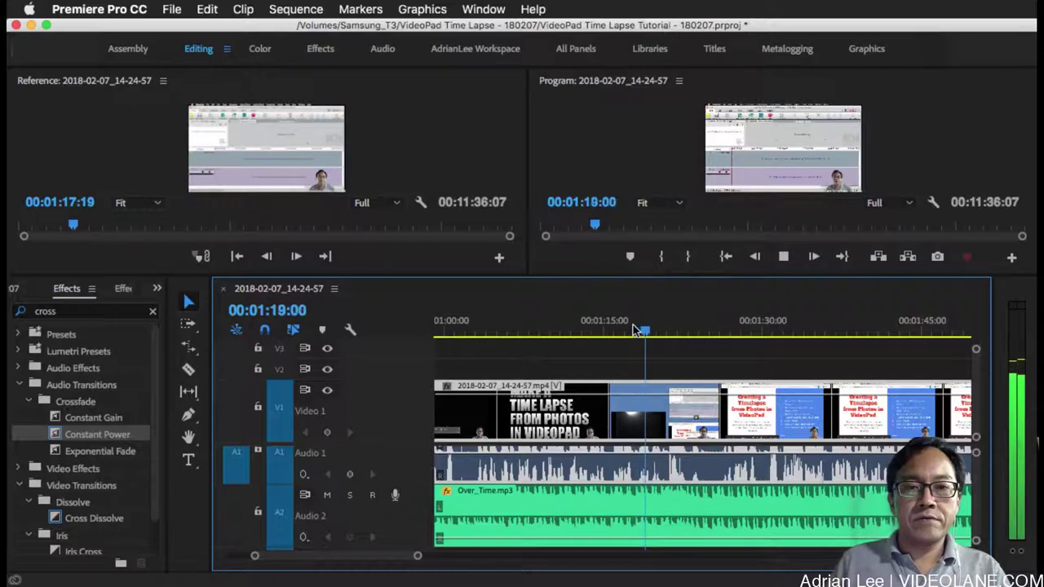
pyautogui.press('space')
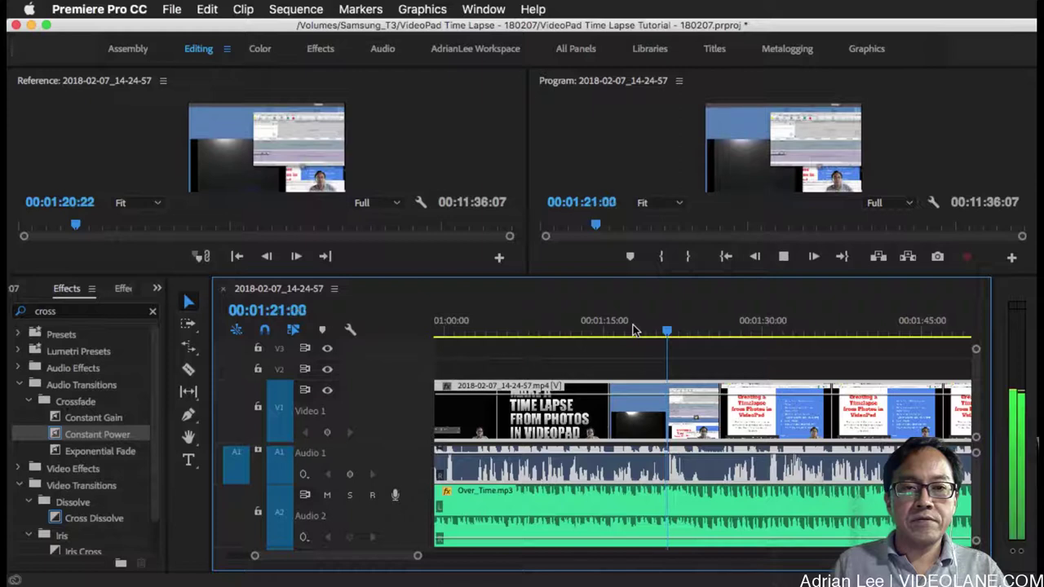
pyautogui.click(674, 336)
pyautogui.click(667, 334)
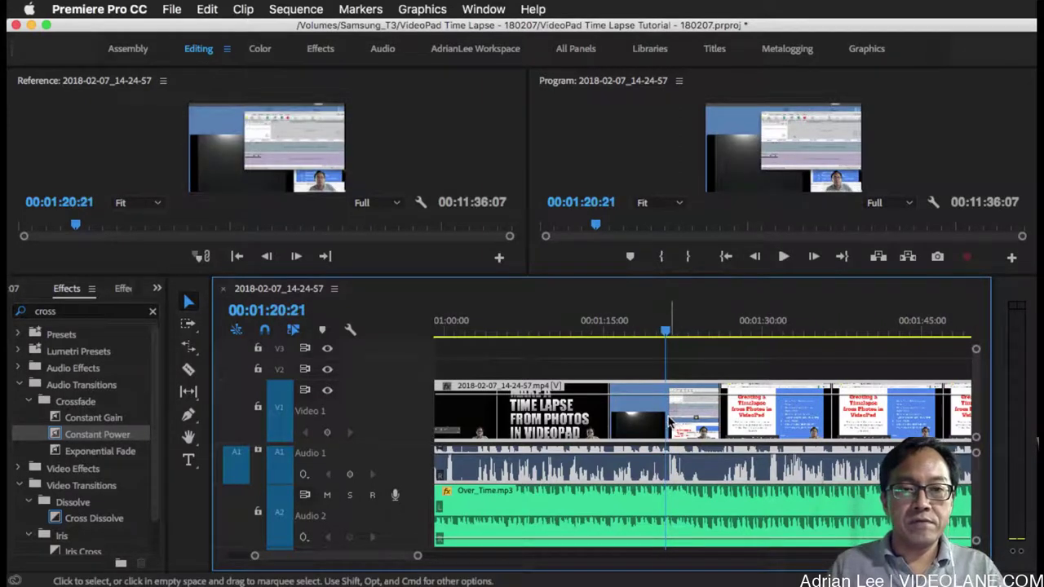
pyautogui.press('super+k')
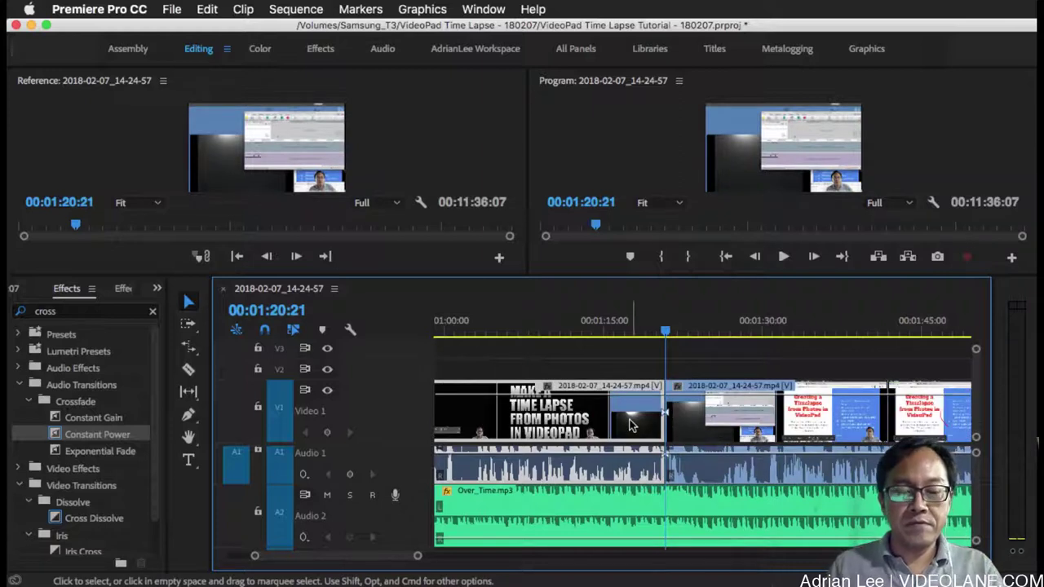
pyautogui.hotkey('shift', 'Delete')
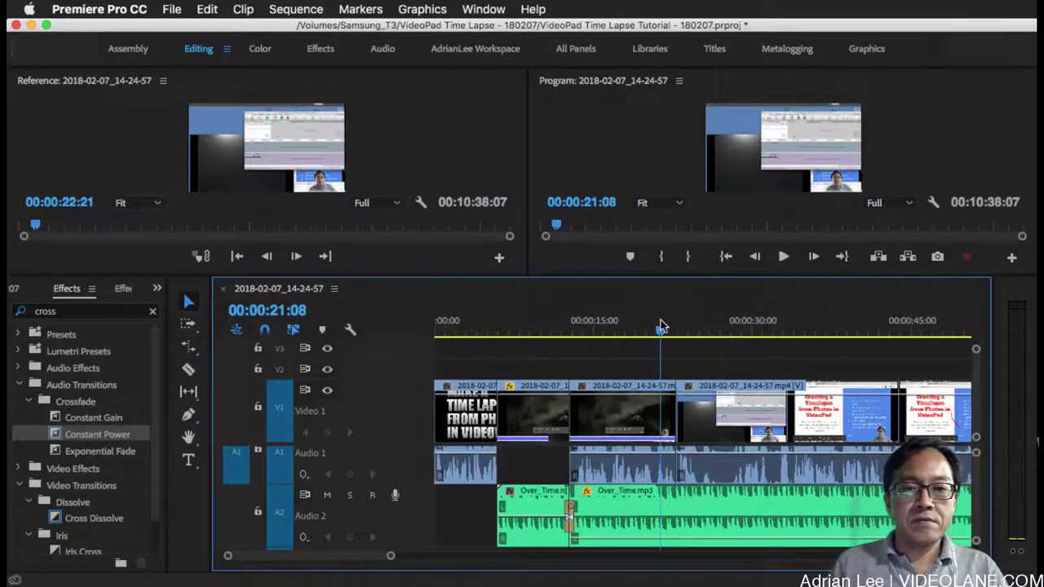
# Review playback across the new cut, around 00:00:20 to 24:19.
pyautogui.moveTo(659, 331); pyautogui.dragTo(650, 331)
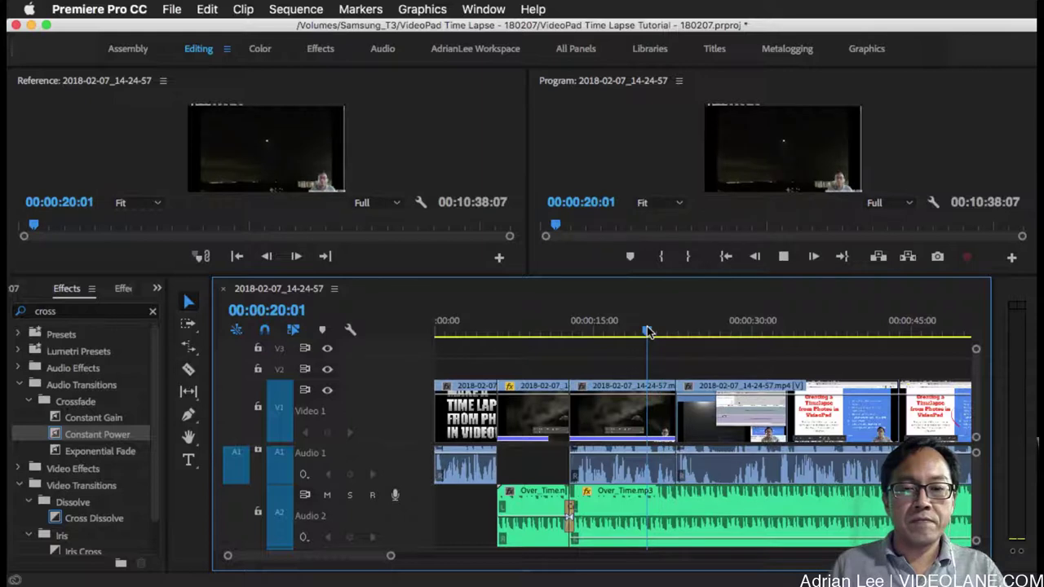
pyautogui.press('space')
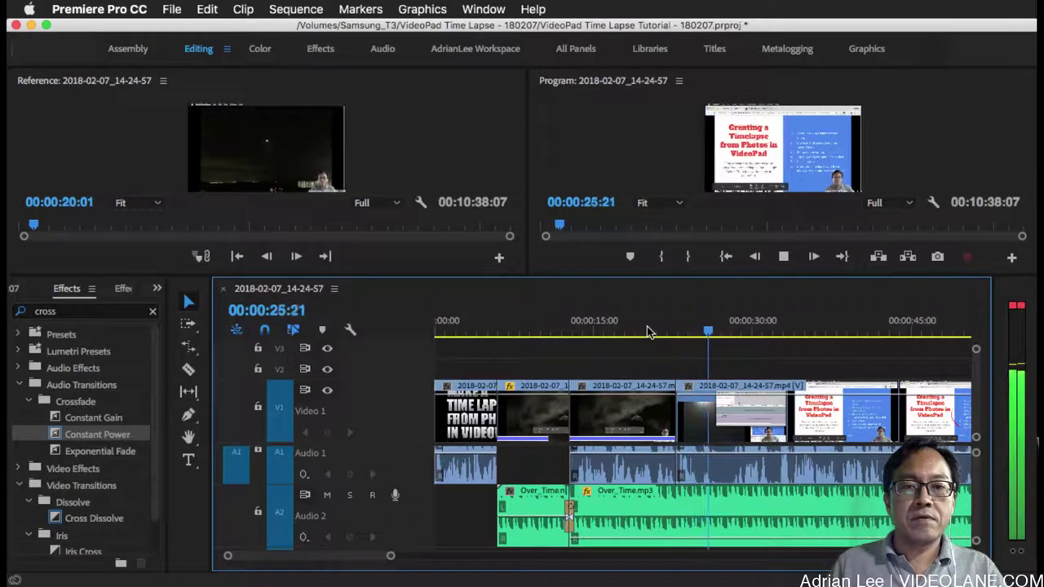
pyautogui.press('space')
pyautogui.click(695, 333)
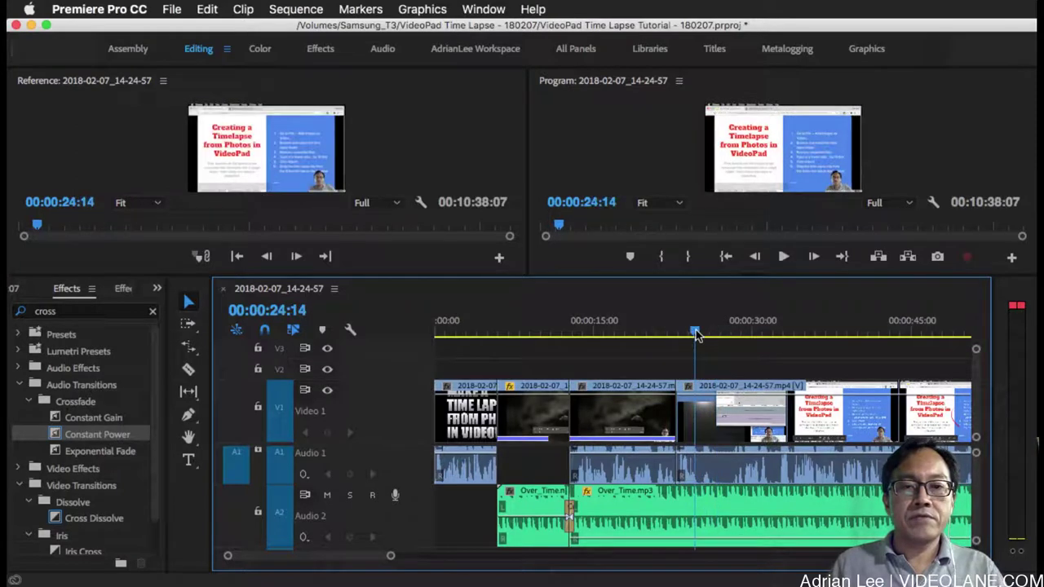
pyautogui.press('space')
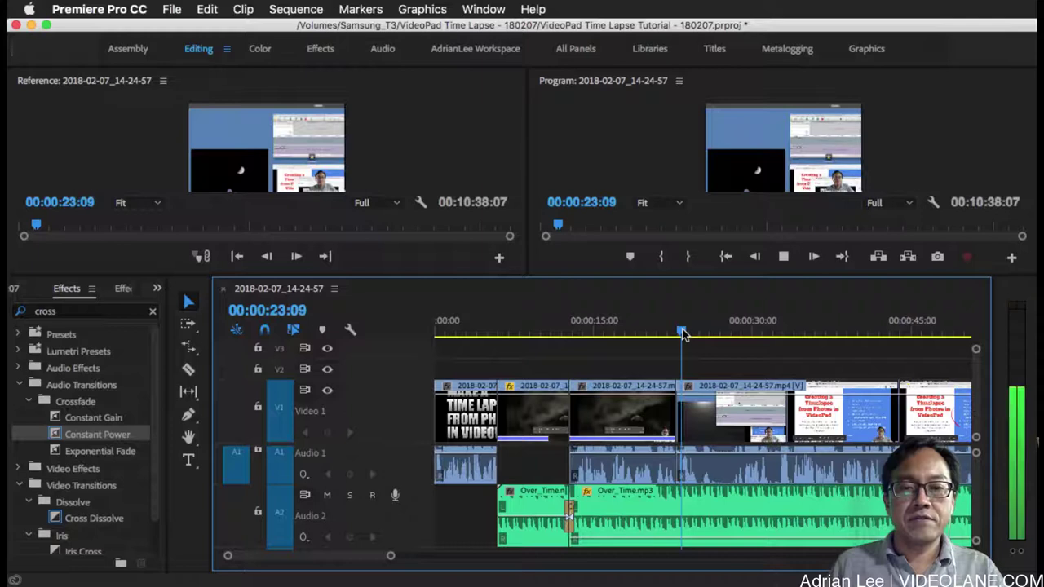
pyautogui.press('space')
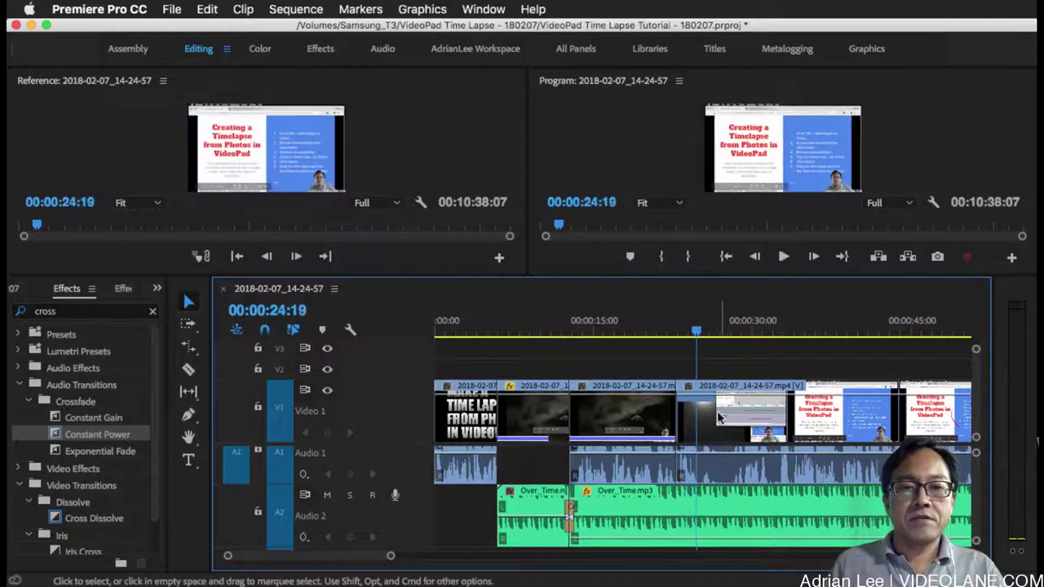
# Shift the V1 clip and its audio later, leaving a gap, and review playback from 28:15 to 35:10.
pyautogui.moveTo(699, 429); pyautogui.dragTo(724, 414)
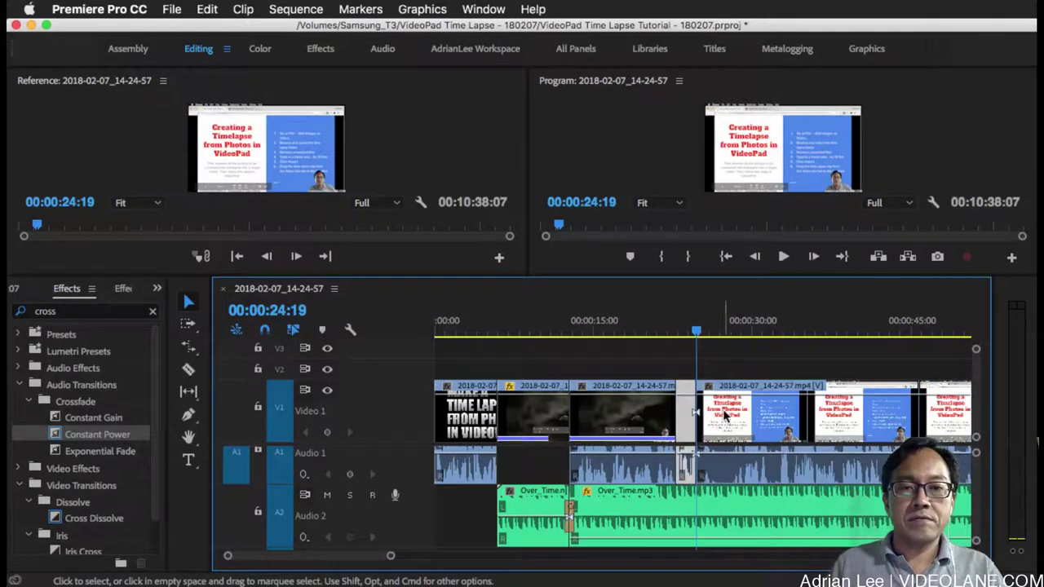
pyautogui.click(738, 328)
pyautogui.press('space')
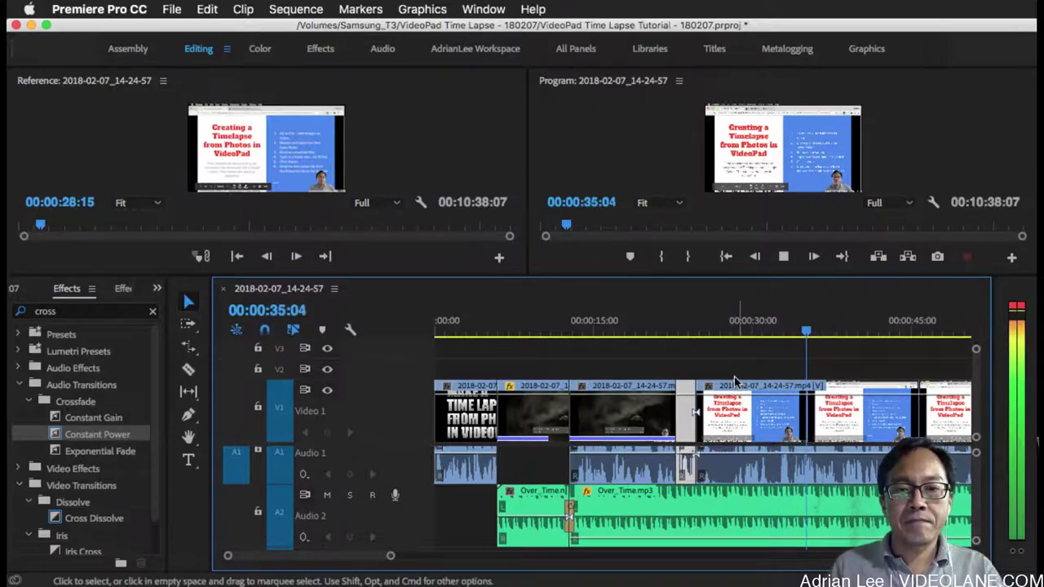
pyautogui.press('space')
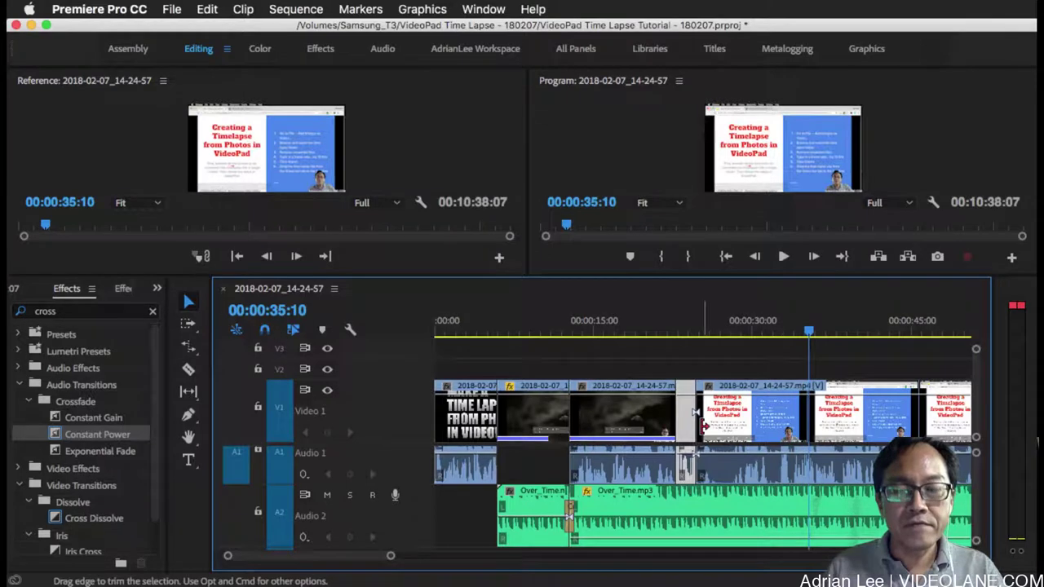
# Ripple-trim about eight seconds at the V1 edit near 35 seconds, then review playback from 23:23 to 32:16.
pyautogui.moveTo(708, 426); pyautogui.dragTo(792, 424)
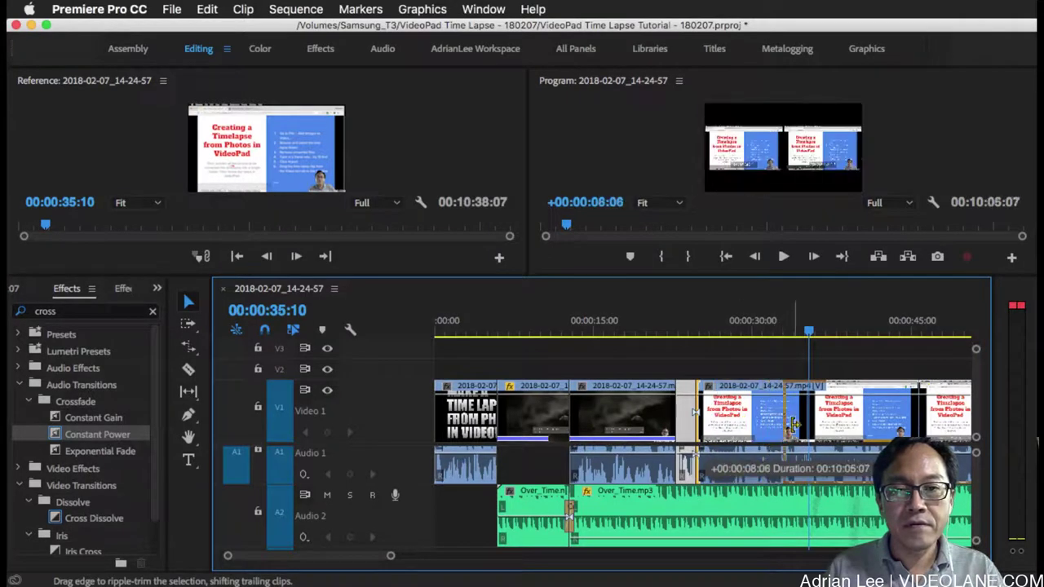
pyautogui.moveTo(775, 368); pyautogui.dragTo(775, 369)
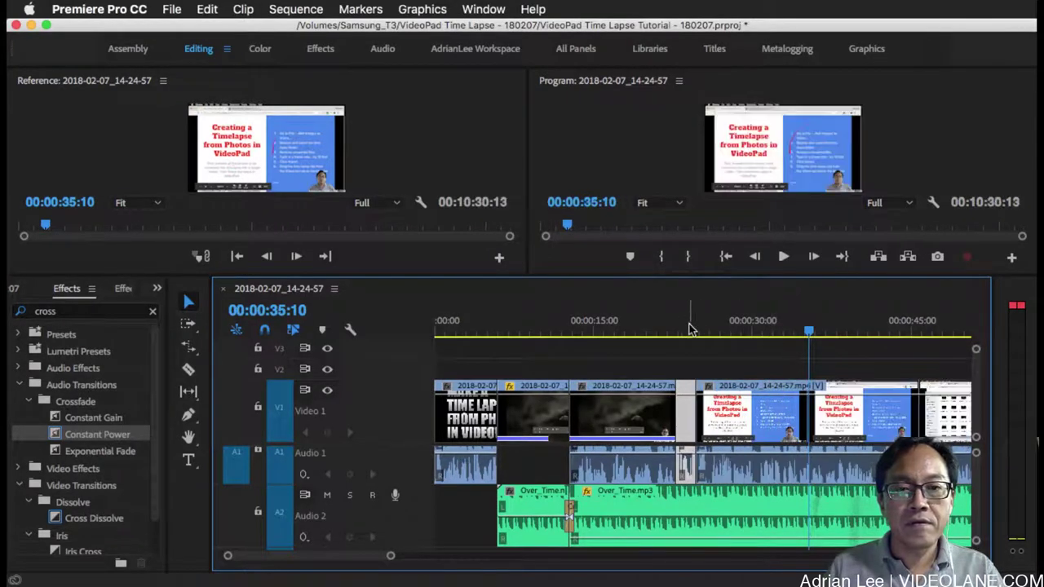
pyautogui.click(689, 329)
pyautogui.press('space')
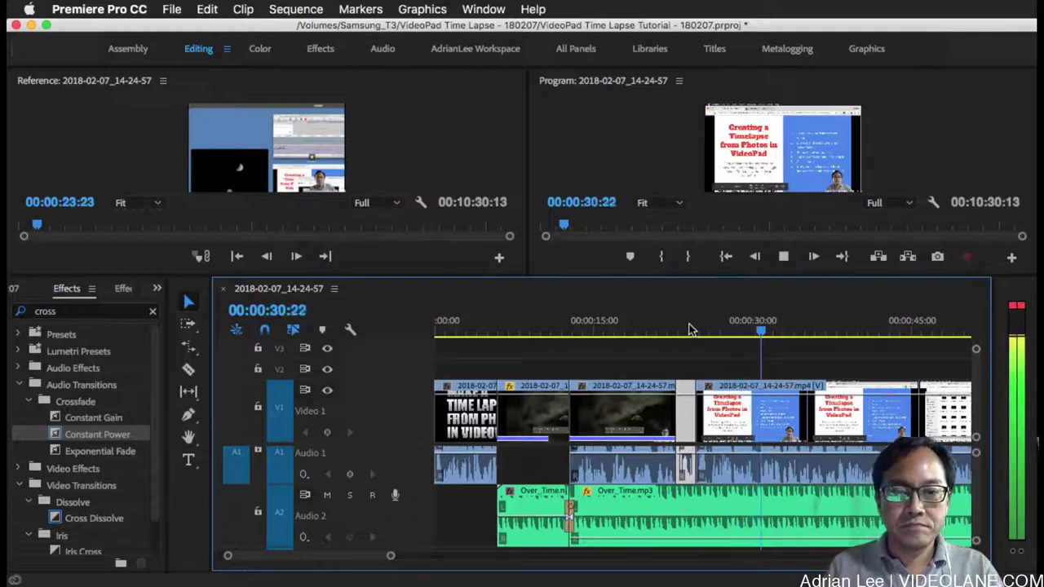
pyautogui.press('space')
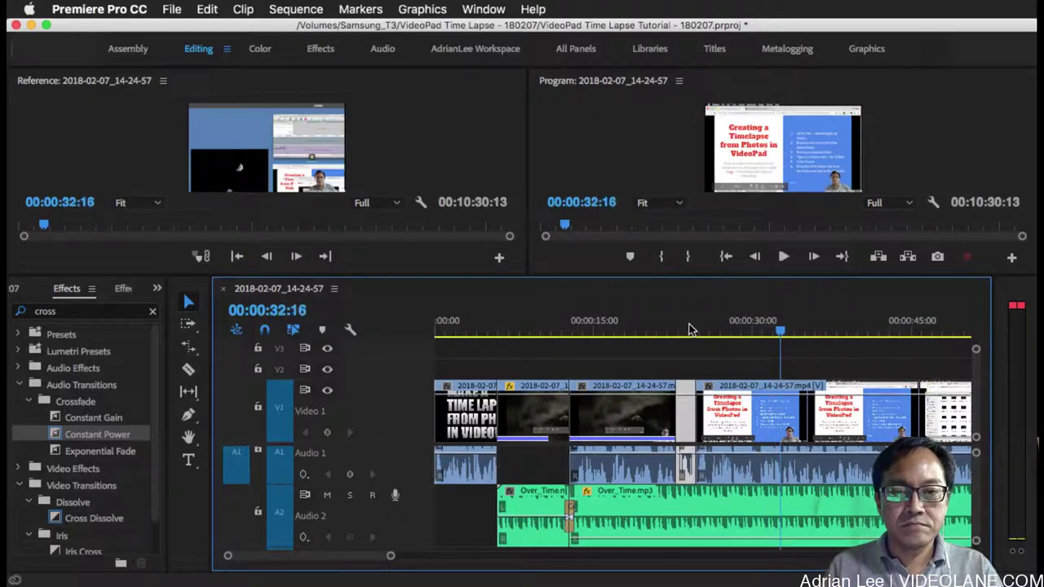
pyautogui.click(784, 428)
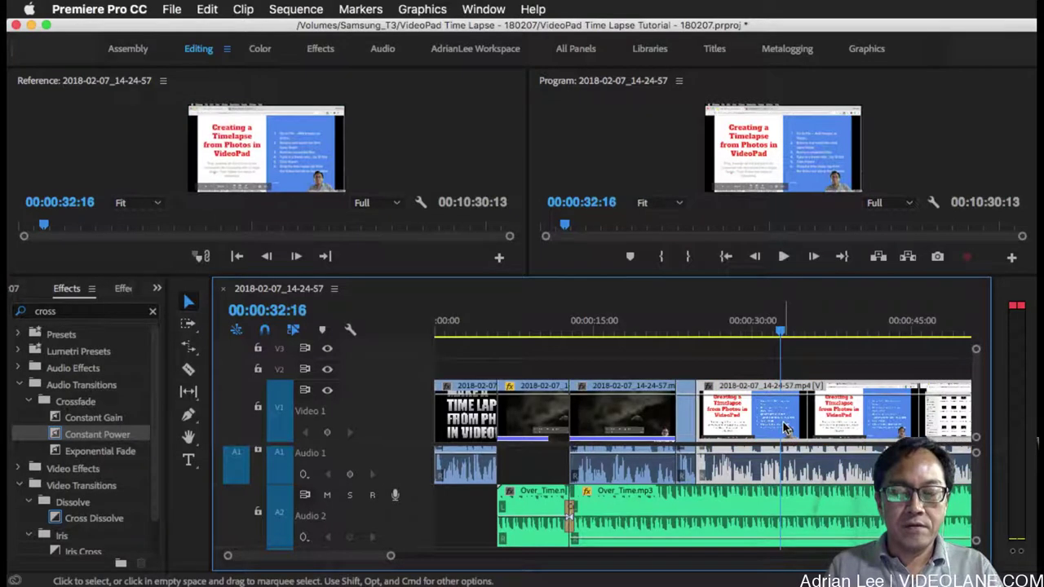
# Split the clip at 32:16 and park the playhead at 38:00.
pyautogui.press('super+k')
pyautogui.press('space')
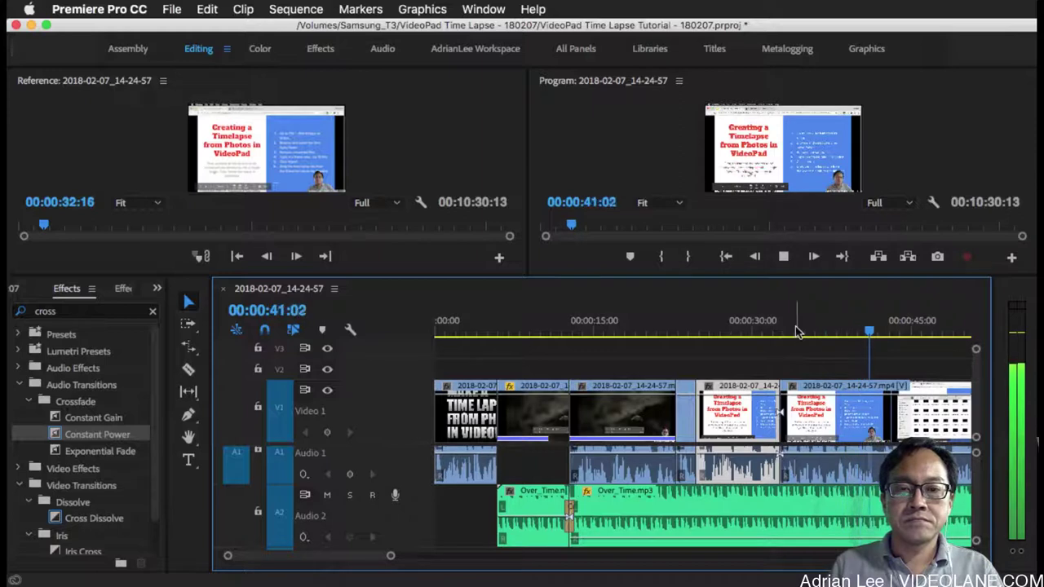
pyautogui.click(838, 332)
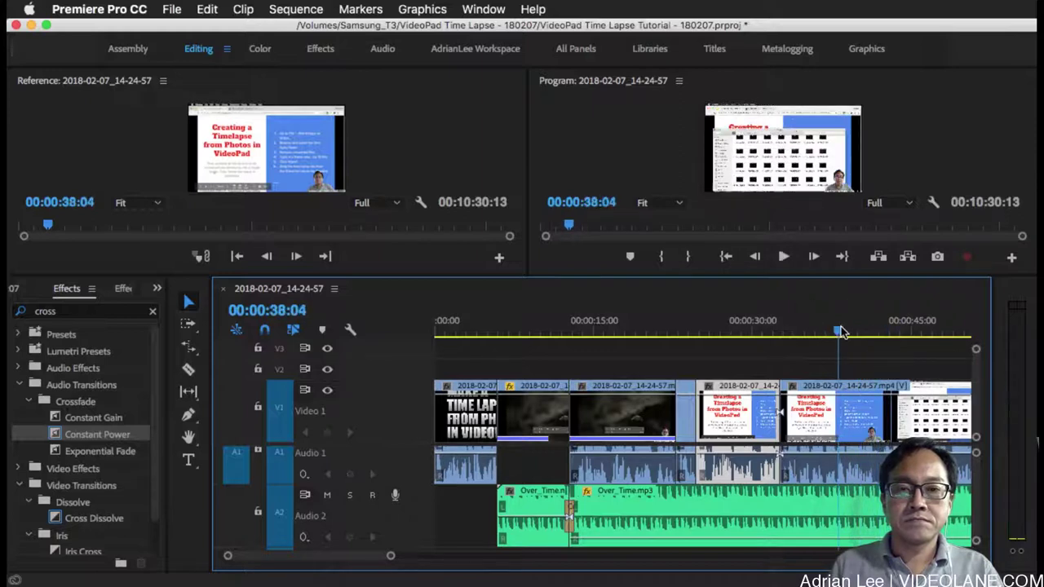
pyautogui.press('space')
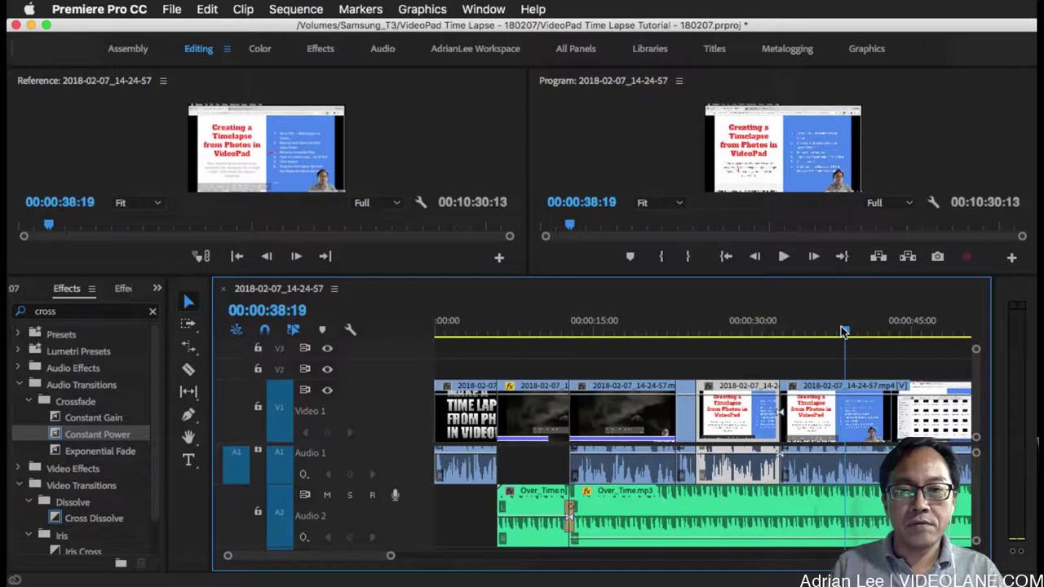
pyautogui.press('space')
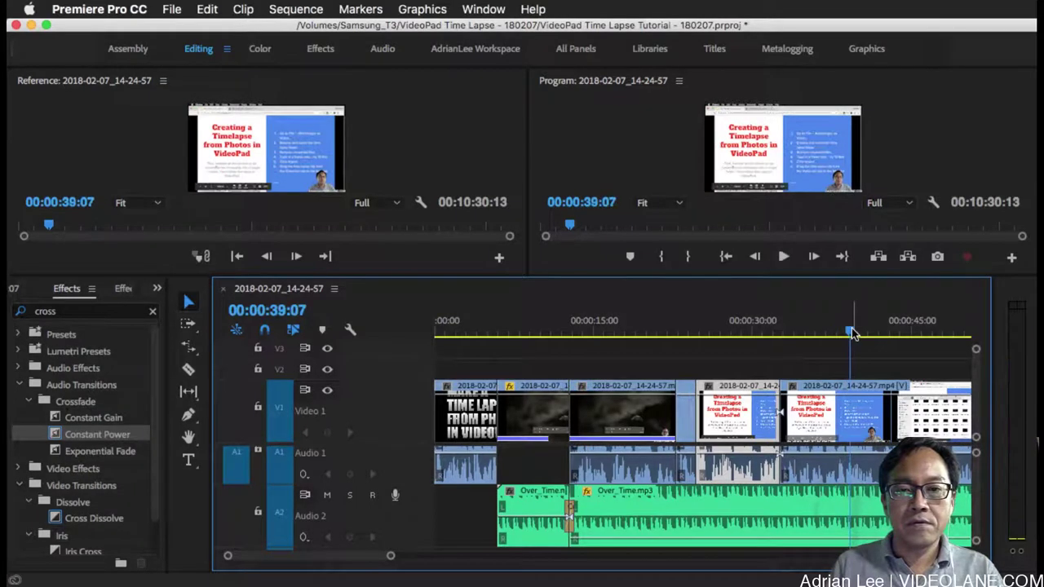
pyautogui.moveTo(850, 333); pyautogui.dragTo(835, 333)
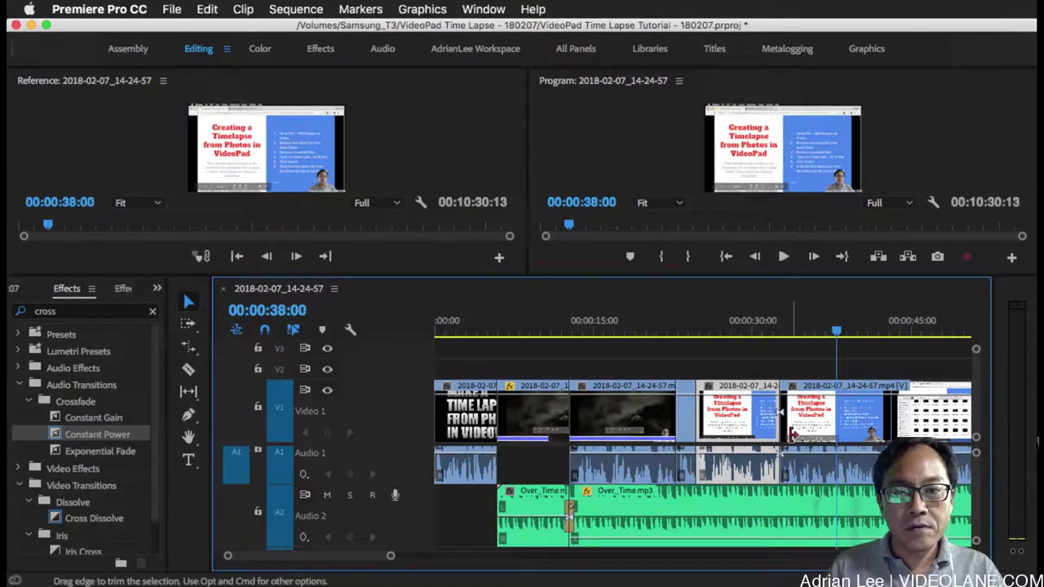
# Ripple-trim about five seconds at the 38-second edit, review from 30:12, and park at 40:18.
pyautogui.moveTo(789, 429); pyautogui.dragTo(845, 426)
pyautogui.click(758, 327)
pyautogui.press('space')
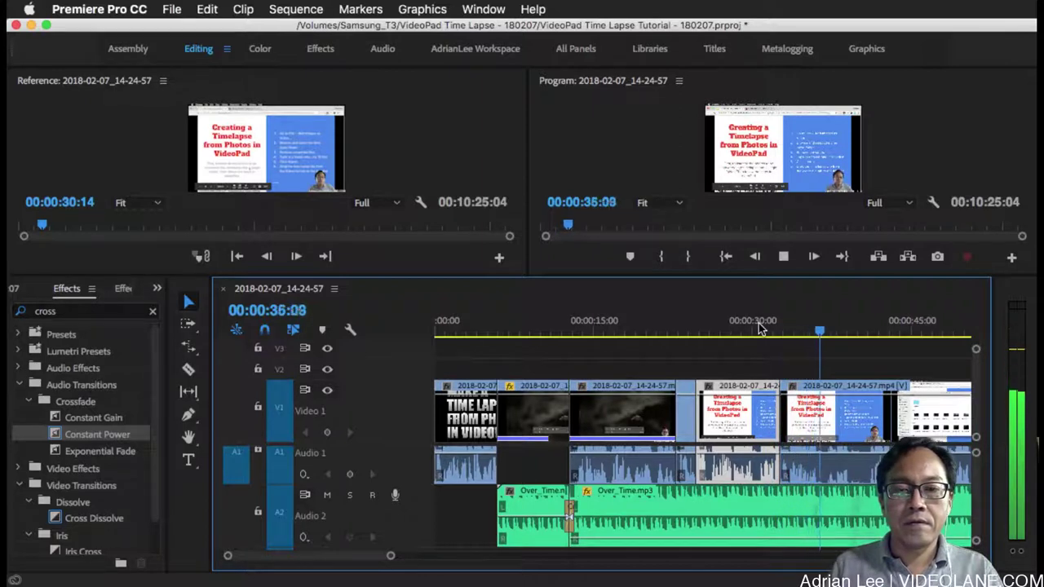
pyautogui.press('space')
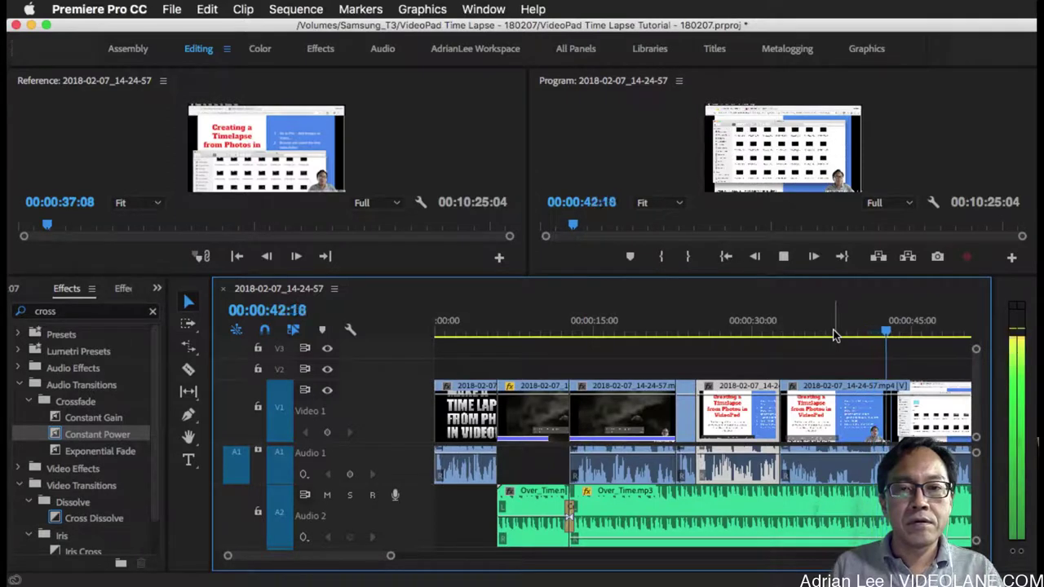
pyautogui.press('space')
pyautogui.moveTo(887, 334); pyautogui.dragTo(865, 335)
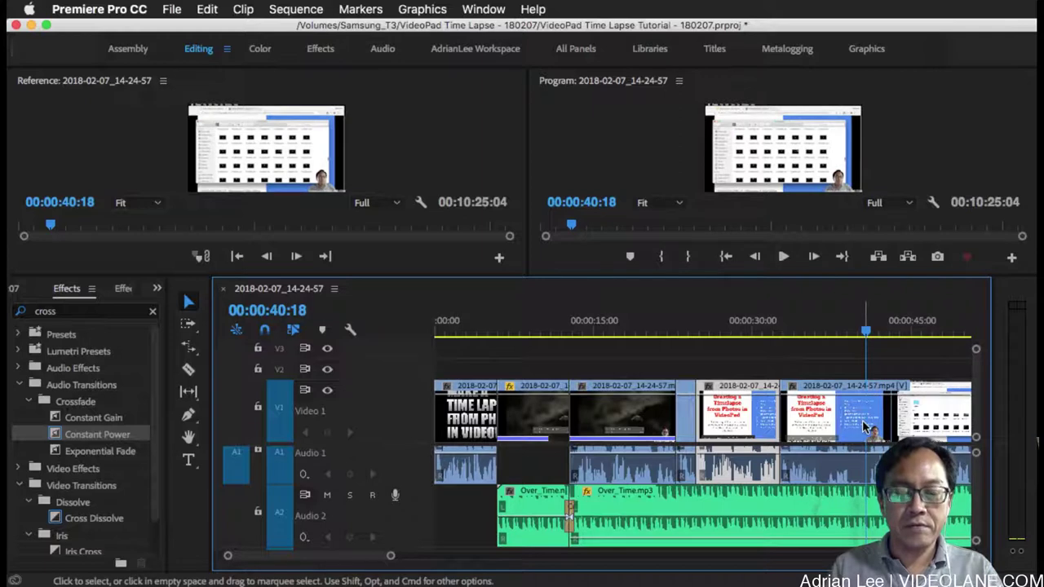
# Ripple-trim about four seconds at 40:18 and lower the panel divider to enlarge the monitors.
pyautogui.press('w')
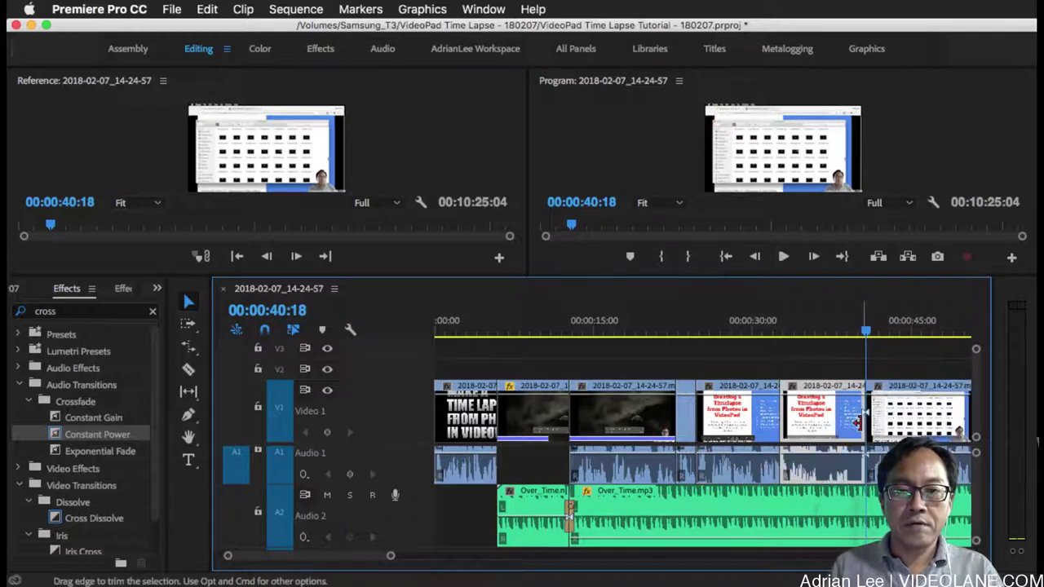
pyautogui.moveTo(858, 422); pyautogui.dragTo(818, 428)
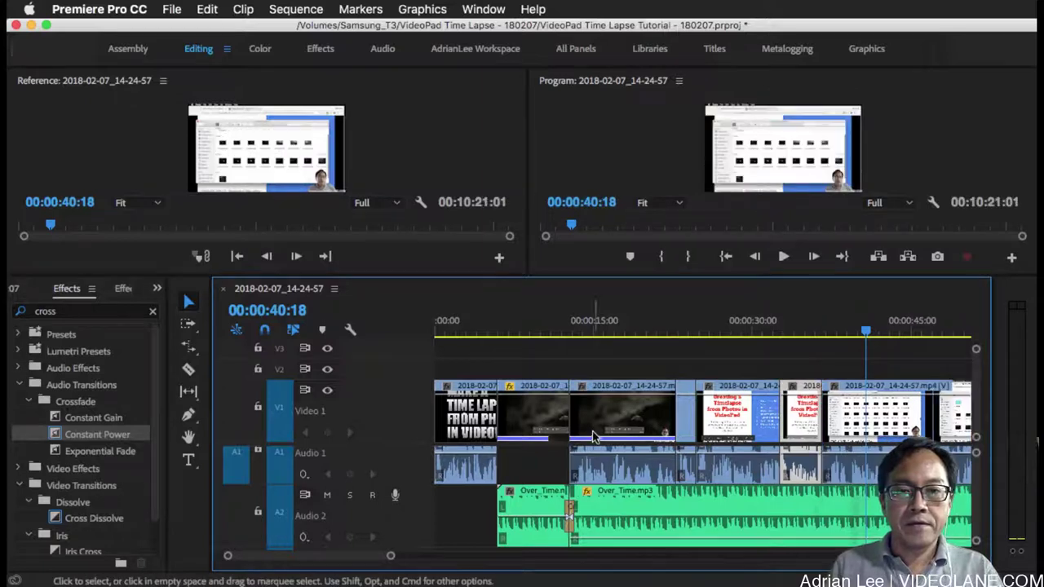
pyautogui.moveTo(706, 275); pyautogui.dragTo(714, 339)
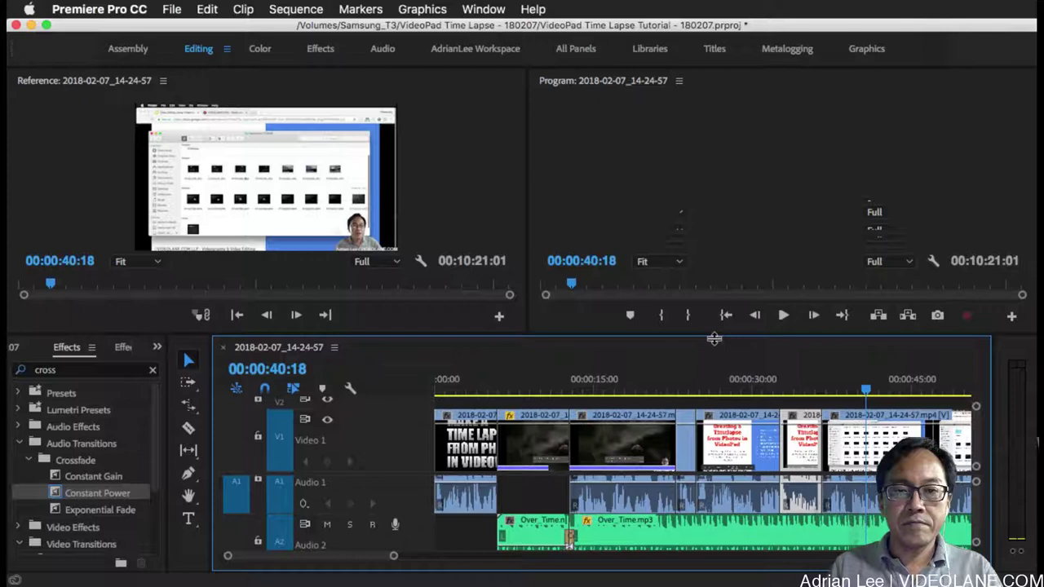
# Lower the monitor/timeline divider further, then save the project with File > Save.
pyautogui.moveTo(715, 338); pyautogui.dragTo(778, 351)
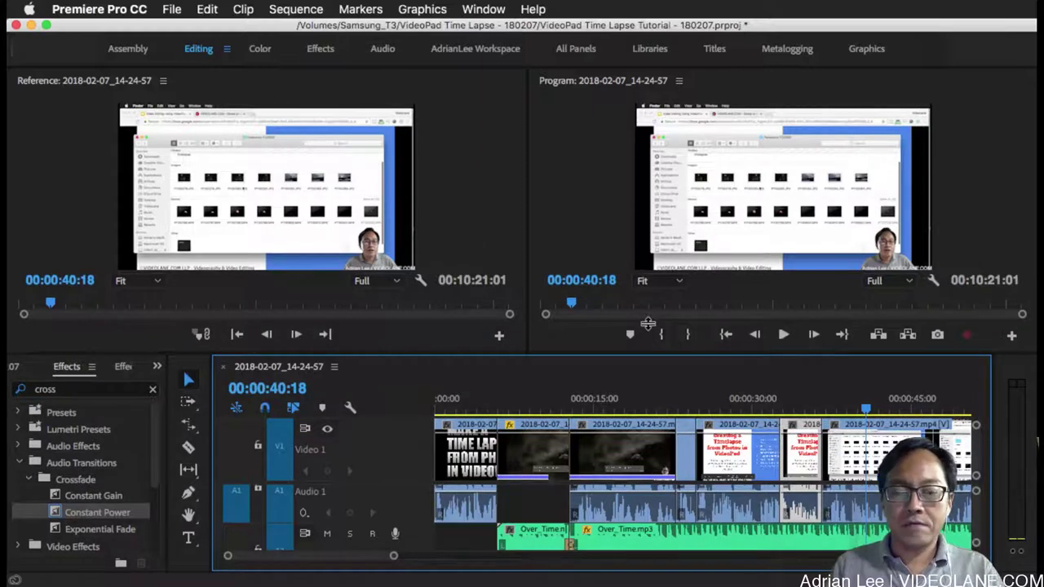
pyautogui.click(172, 10)
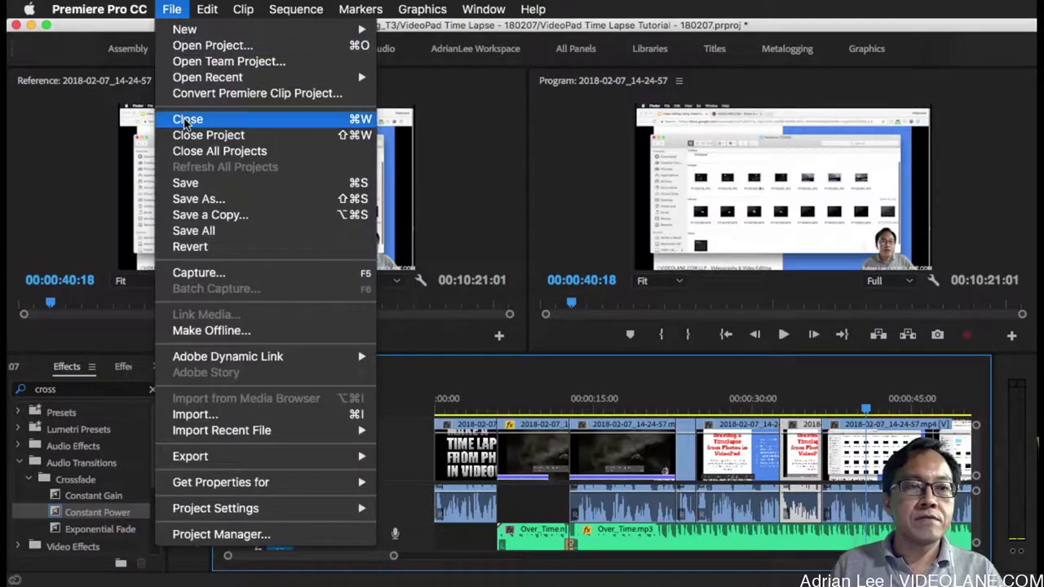
pyautogui.click(199, 184)
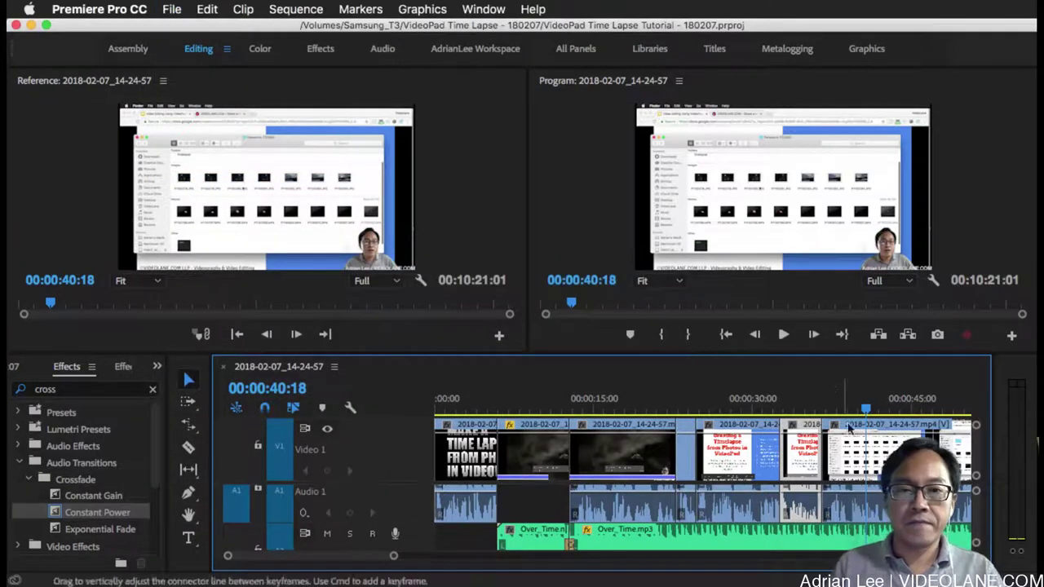
# Play to 00:00:59:18 and split the video and Over_Time.mp3 music there with Cmd+K.
pyautogui.click(809, 404)
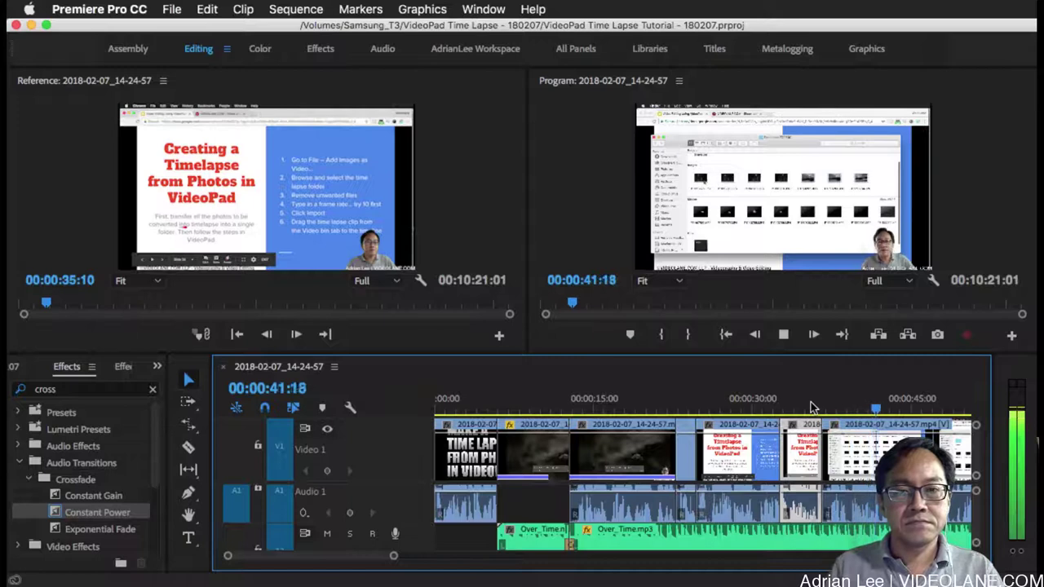
pyautogui.scroll(-3, 871, 418)
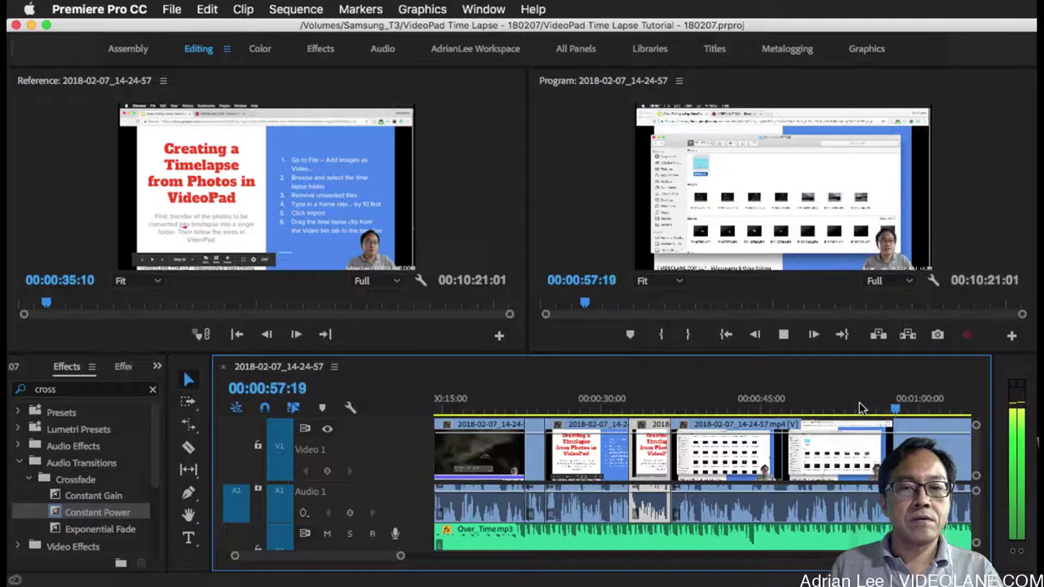
pyautogui.press('space')
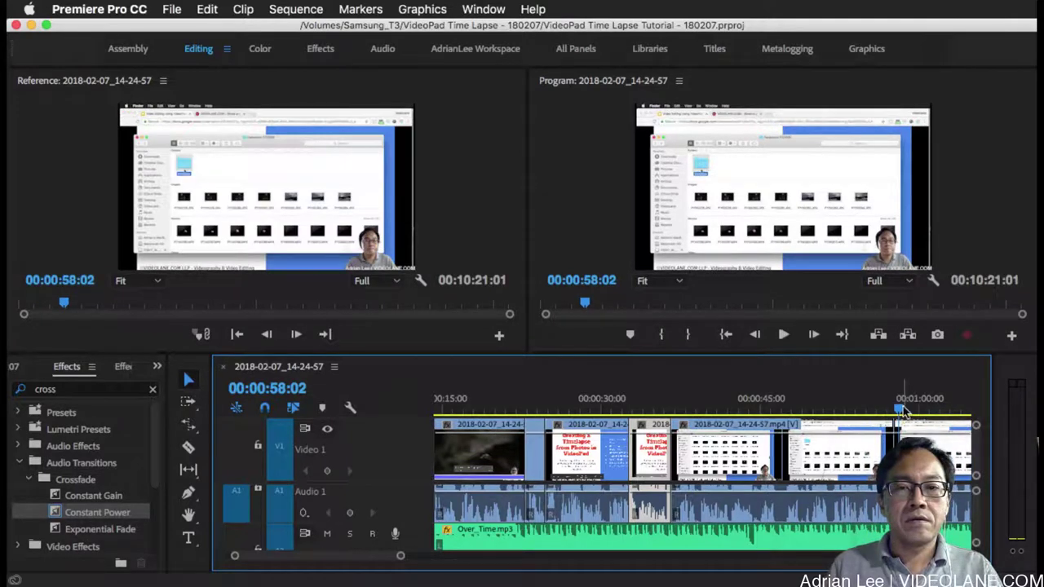
pyautogui.click(878, 412)
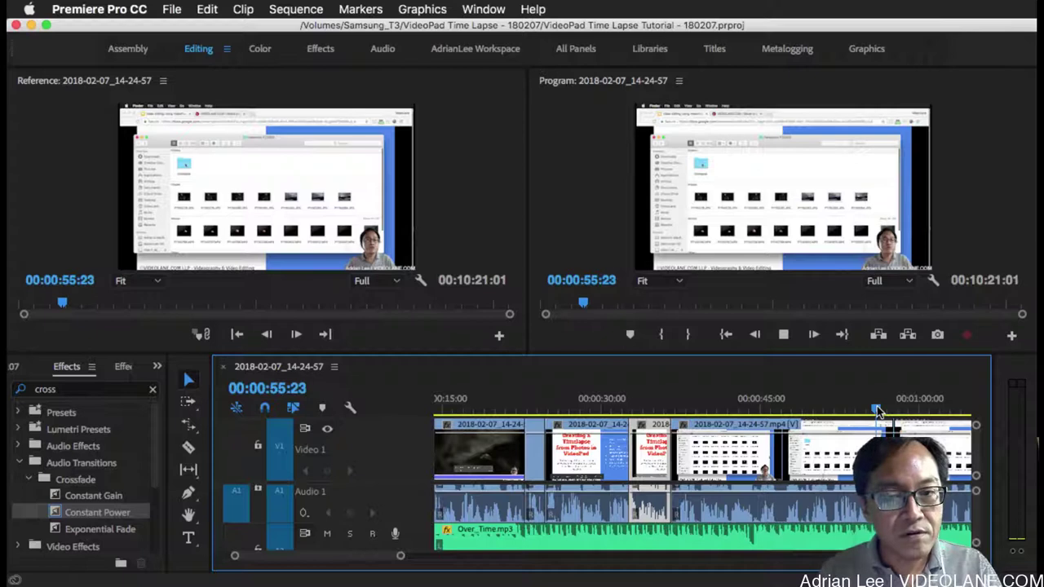
pyautogui.press('space')
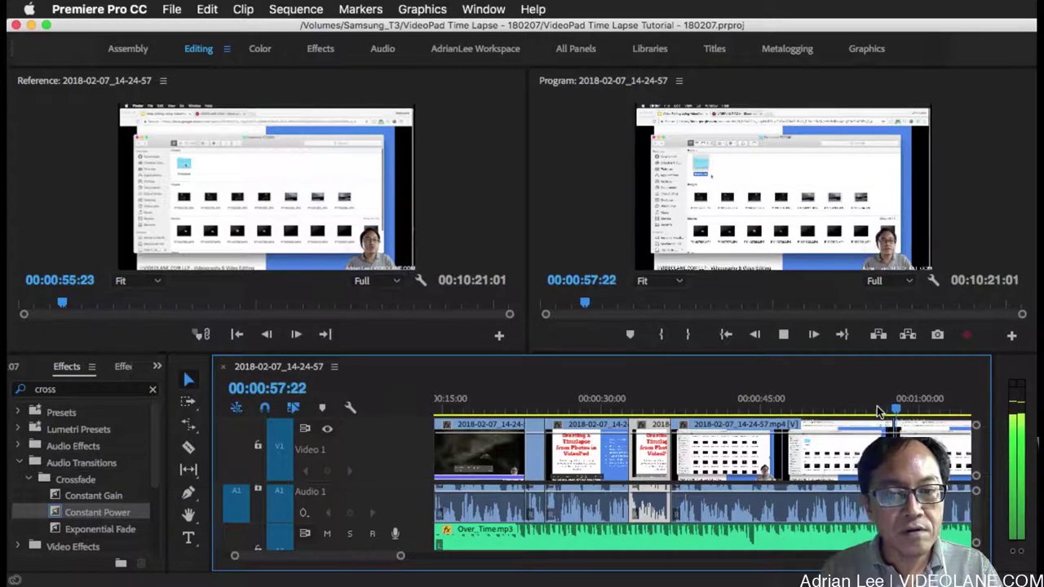
pyautogui.press('space')
pyautogui.click(878, 408)
pyautogui.press('space')
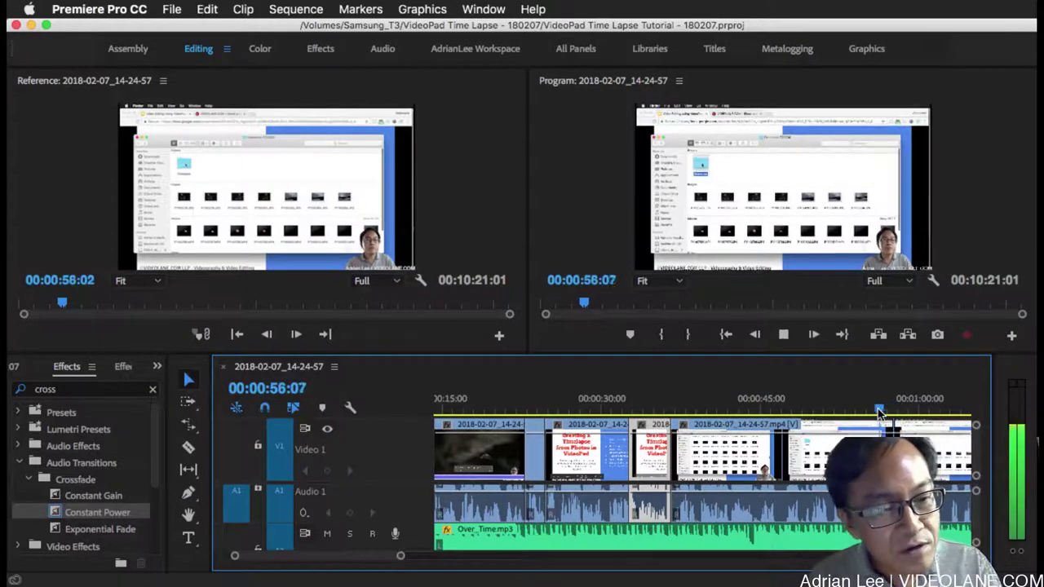
pyautogui.press('space')
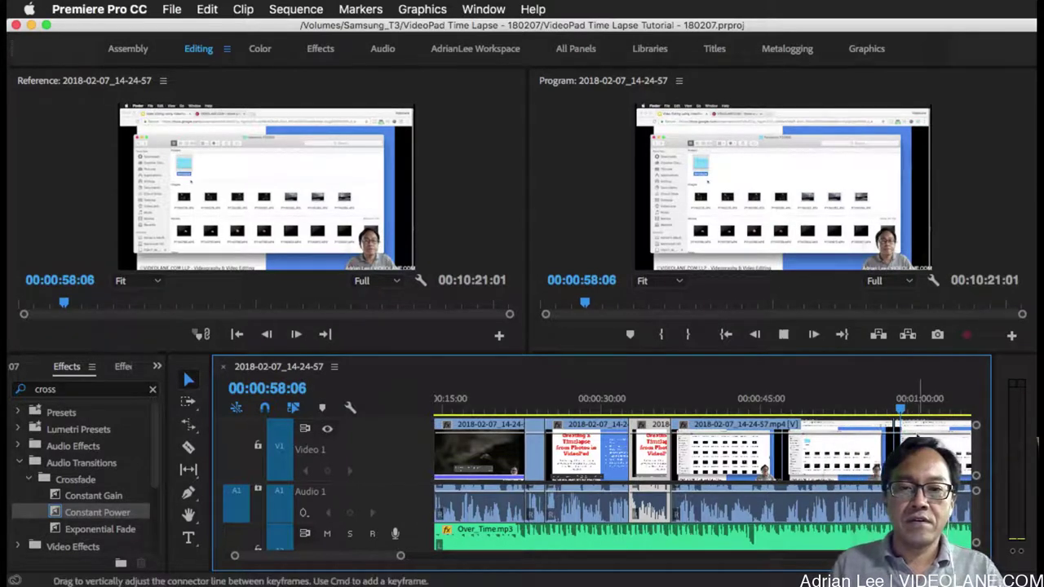
pyautogui.press('space')
pyautogui.press('space')
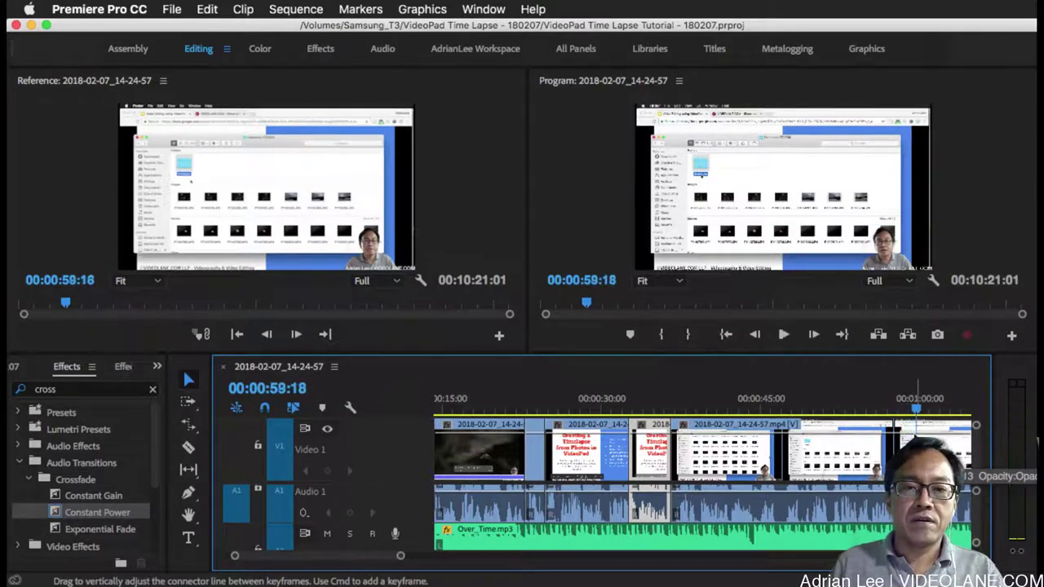
pyautogui.press('super+k')
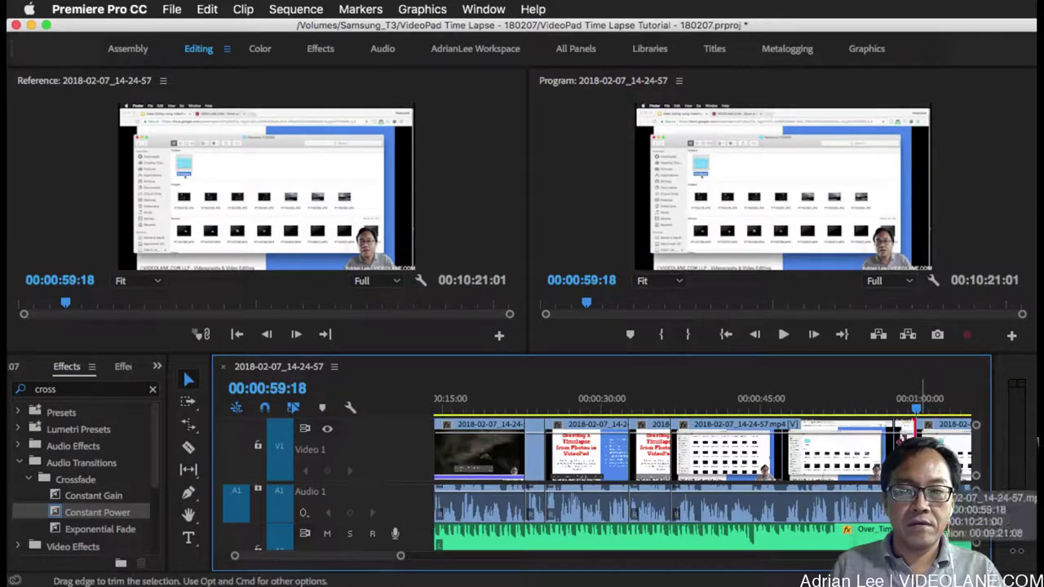
# Undo the earlier split and re-split the video clip at 59:17.
pyautogui.click(876, 406)
pyautogui.press('super+s')
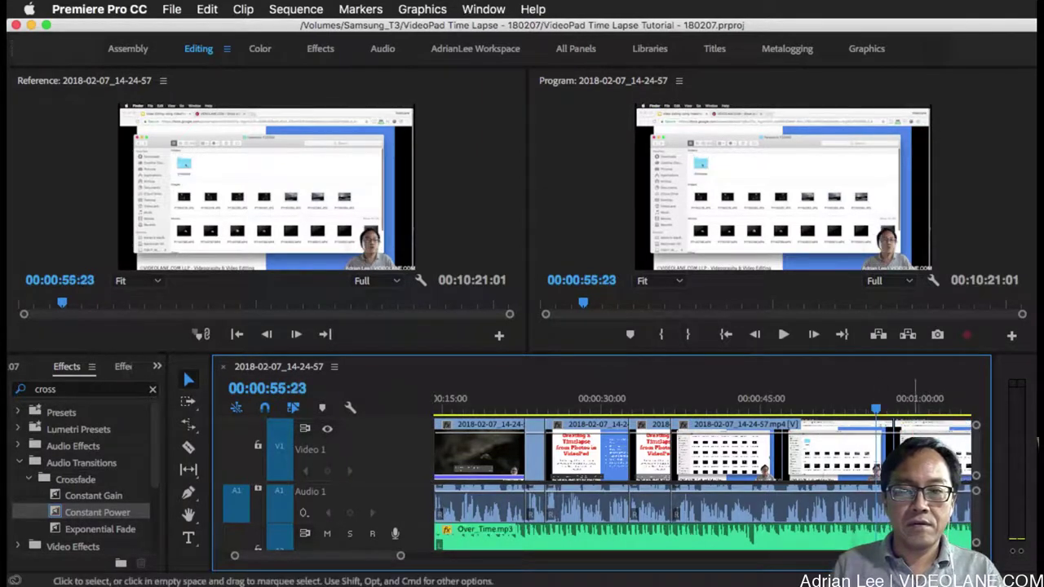
pyautogui.press('space')
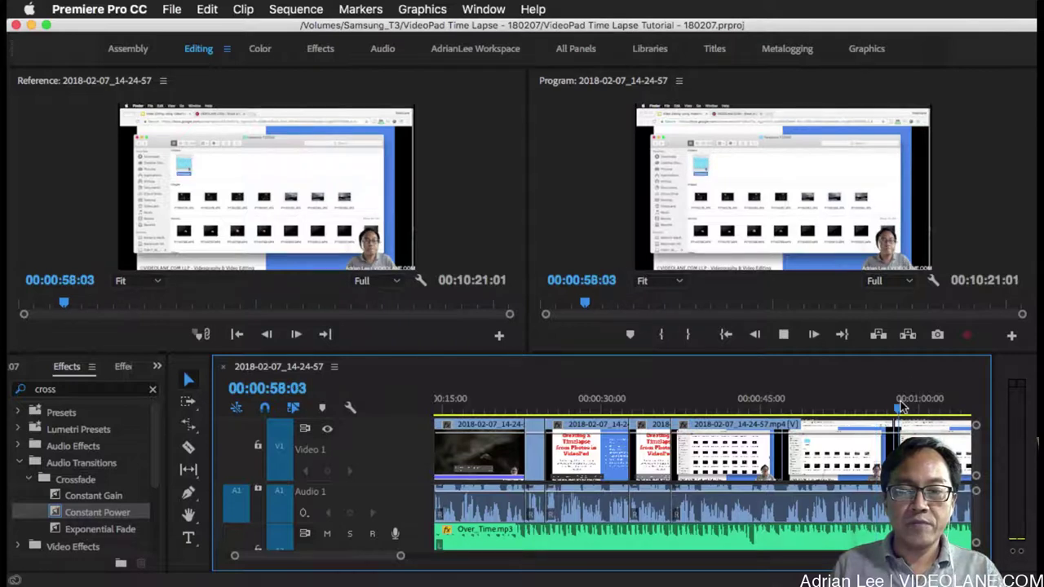
pyautogui.press('space')
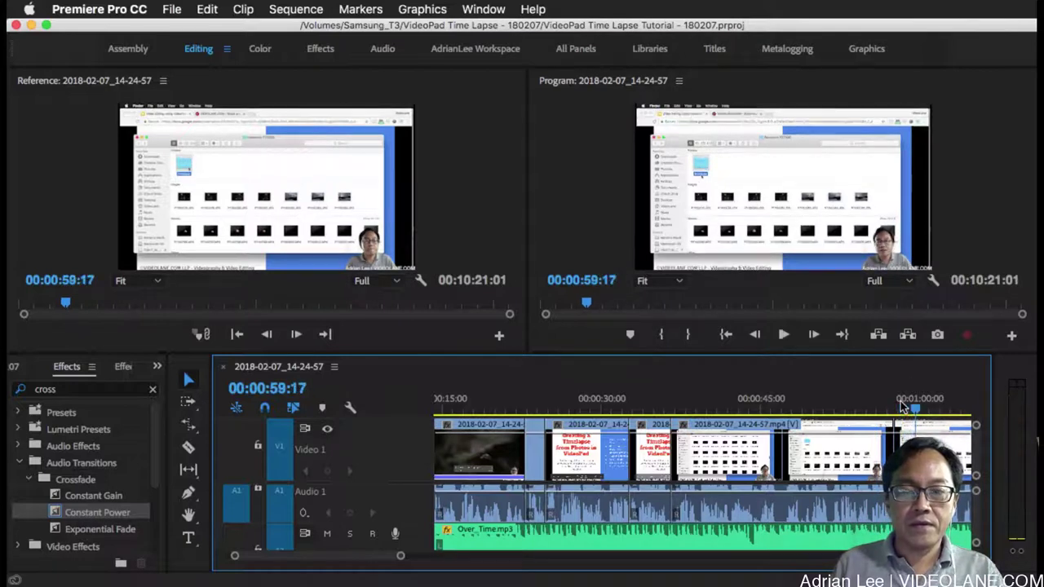
pyautogui.press('super+k')
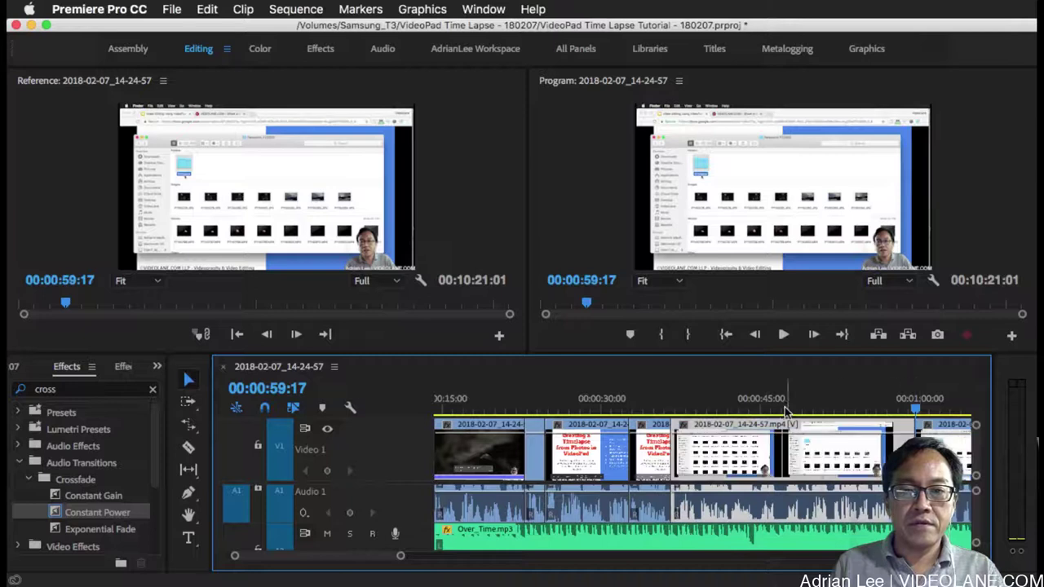
# Split the clip at 44:19 and remove the redundant piece, closing the gap.
pyautogui.press('space')
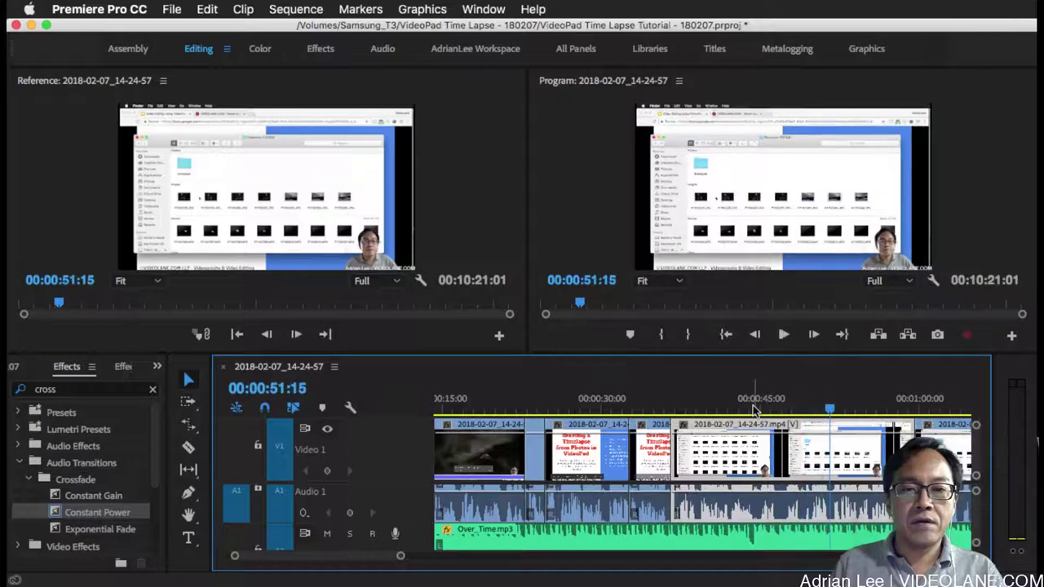
pyautogui.click(752, 408)
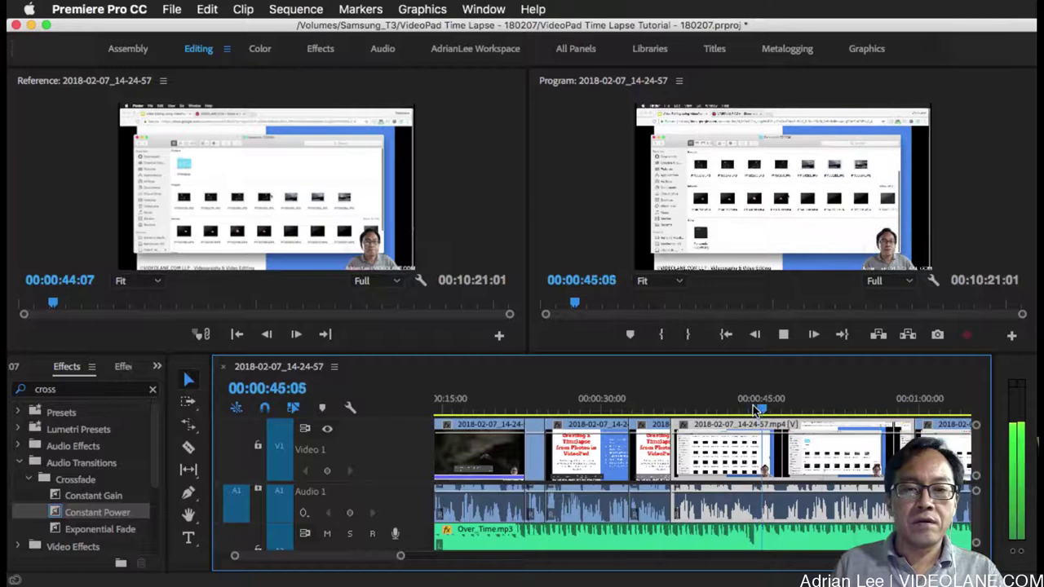
pyautogui.press('space')
pyautogui.moveTo(768, 416)
pyautogui.mouseDown()
pyautogui.moveTo(747, 417)
pyautogui.moveTo(759, 419)
pyautogui.mouseUp()
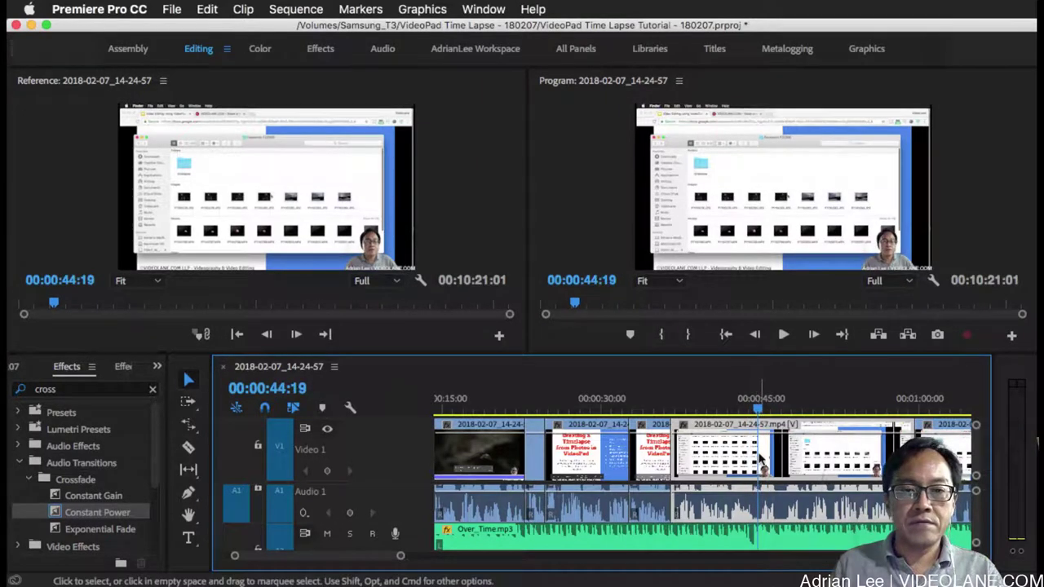
pyautogui.press('super+k')
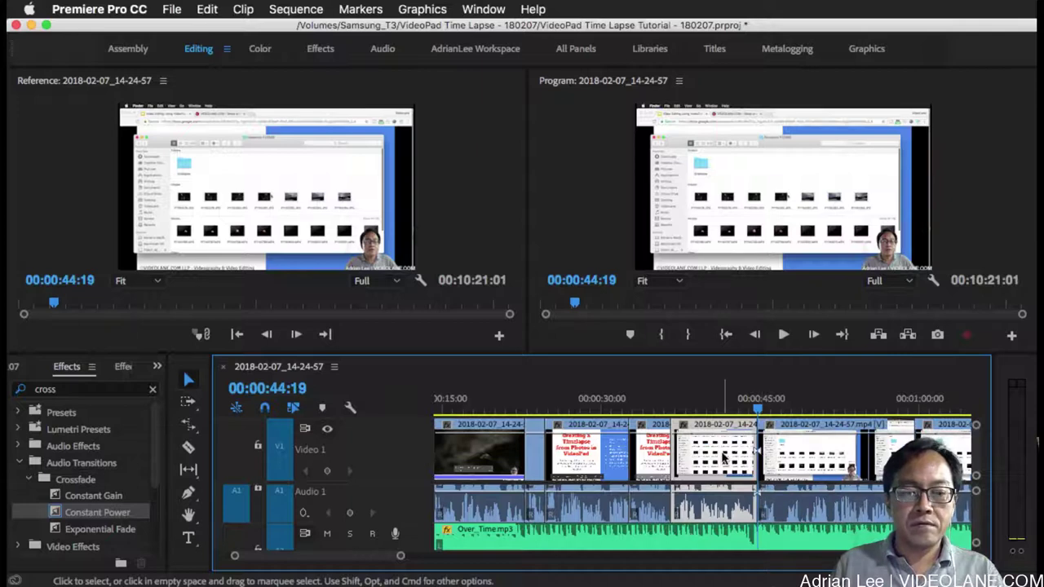
pyautogui.press('q')
# Review from 34:17, ripple-trim the next clip edge by 3 seconds 12 frames, and check it from 35:02.
pyautogui.click(649, 402)
pyautogui.press('space')
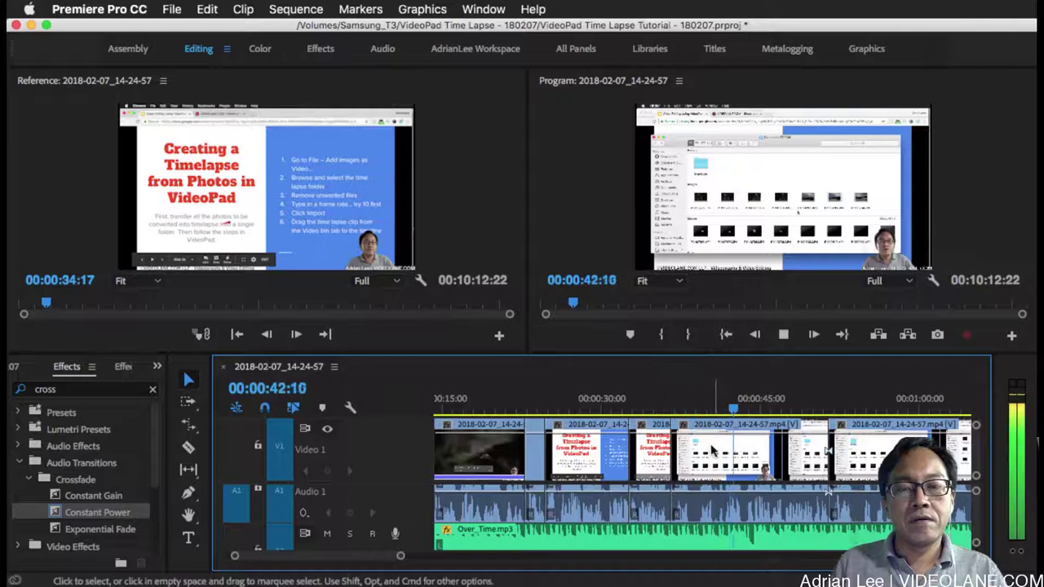
pyautogui.press('space')
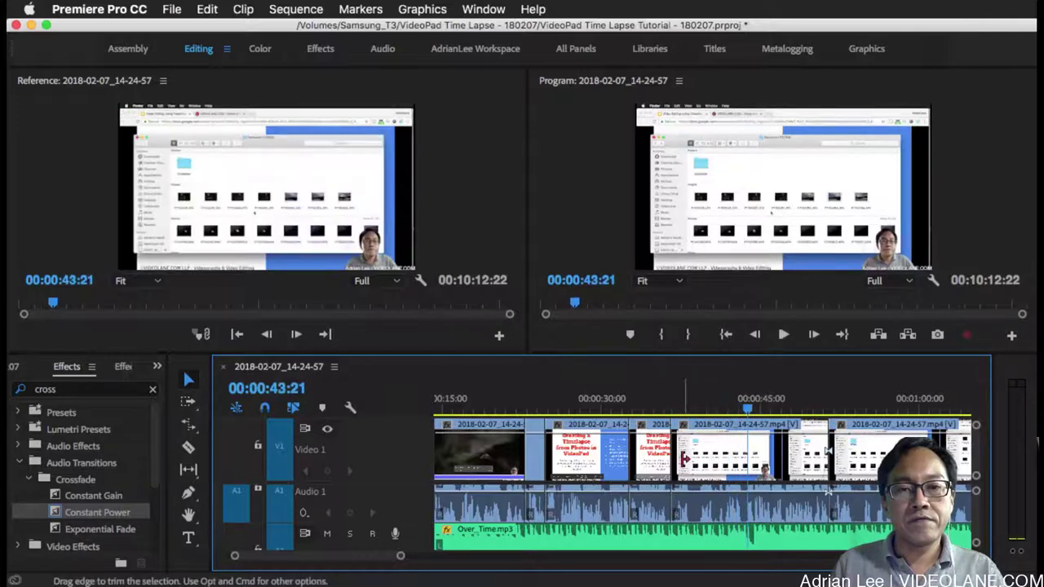
pyautogui.moveTo(678, 456); pyautogui.dragTo(716, 459)
pyautogui.click(656, 400)
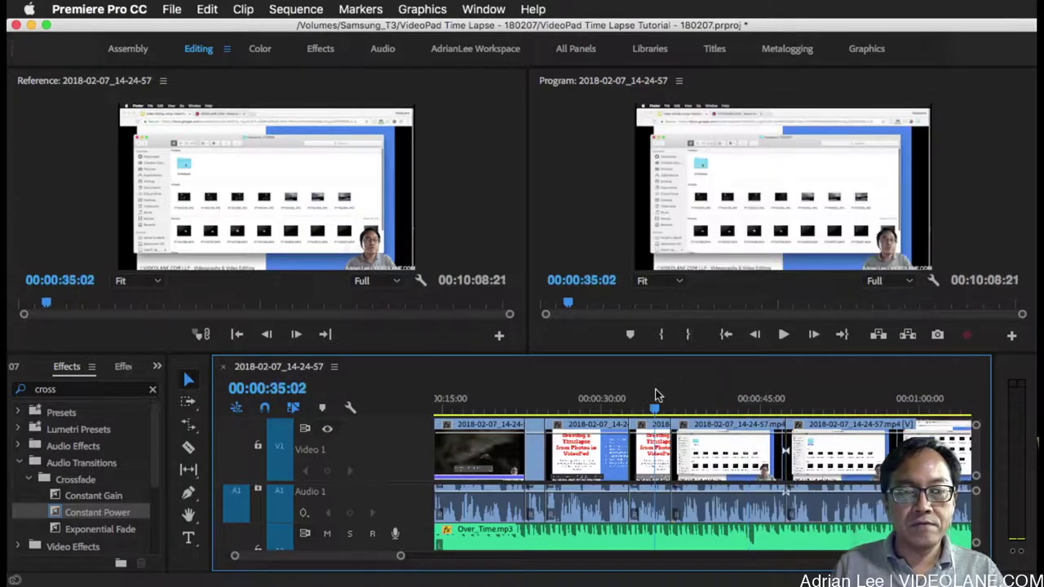
pyautogui.press('space')
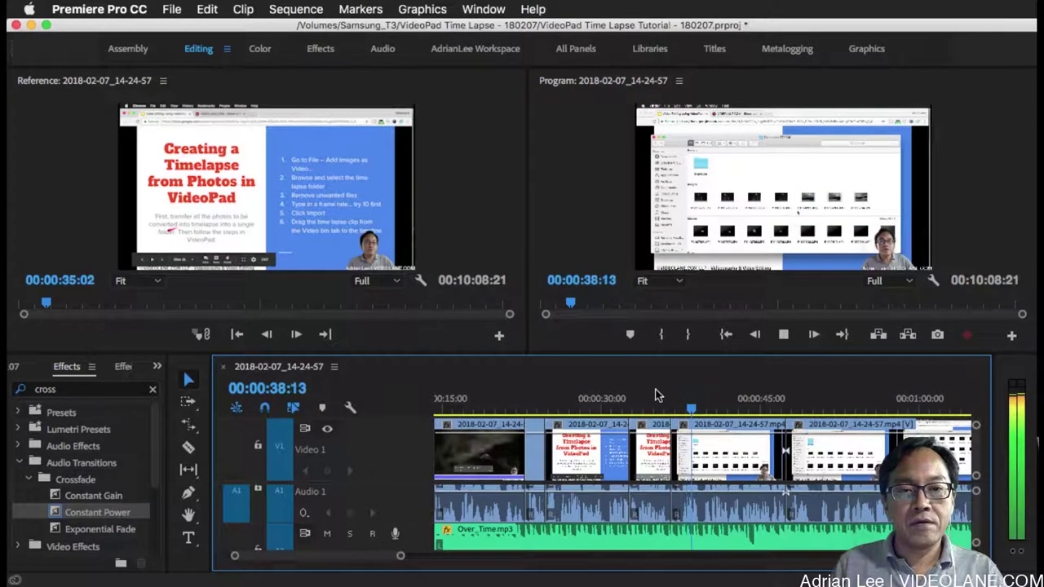
# Split the clip at 00:00:49:22 and select the short piece between the cuts.
pyautogui.click(658, 400)
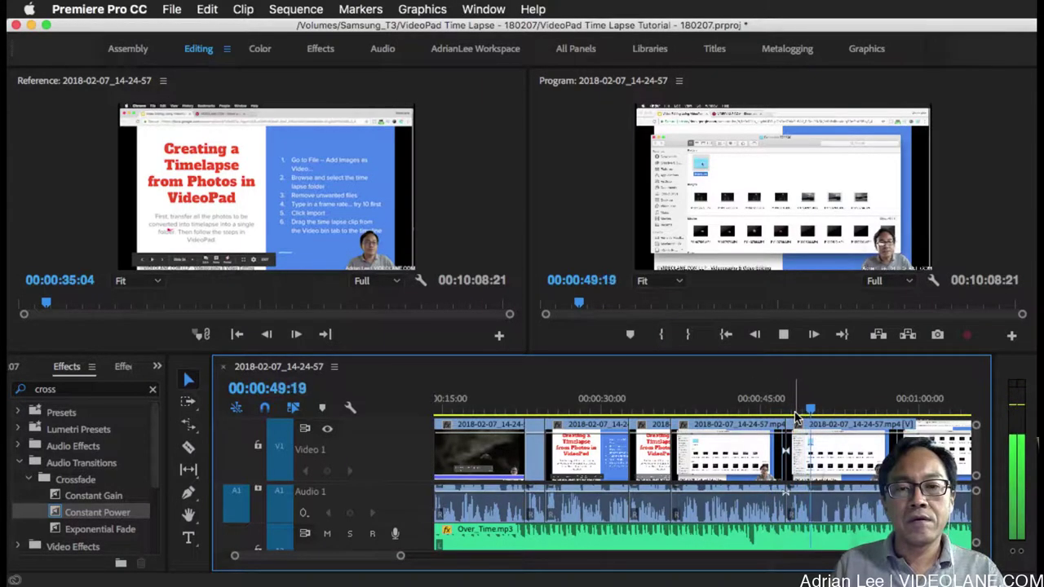
pyautogui.press('space')
pyautogui.moveTo(826, 408); pyautogui.dragTo(811, 411)
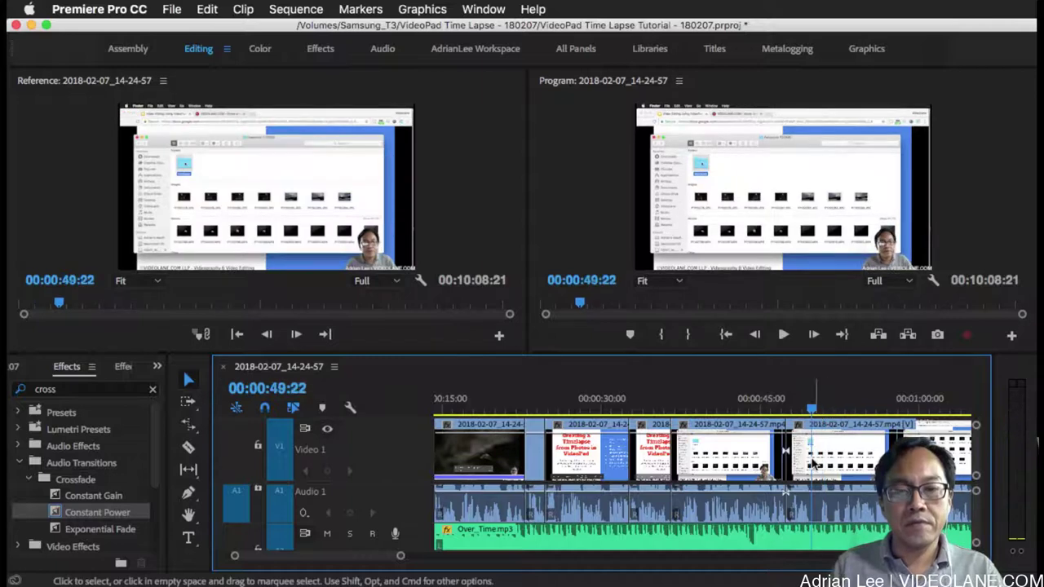
pyautogui.click(804, 463)
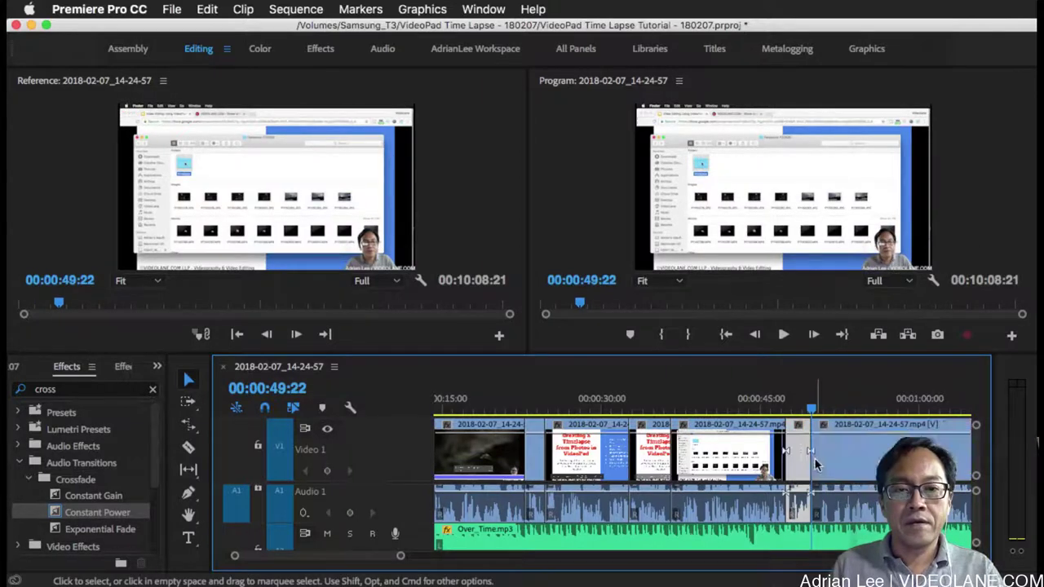
pyautogui.press('super+k')
pyautogui.press('space')
pyautogui.scroll(-2, 881, 402)
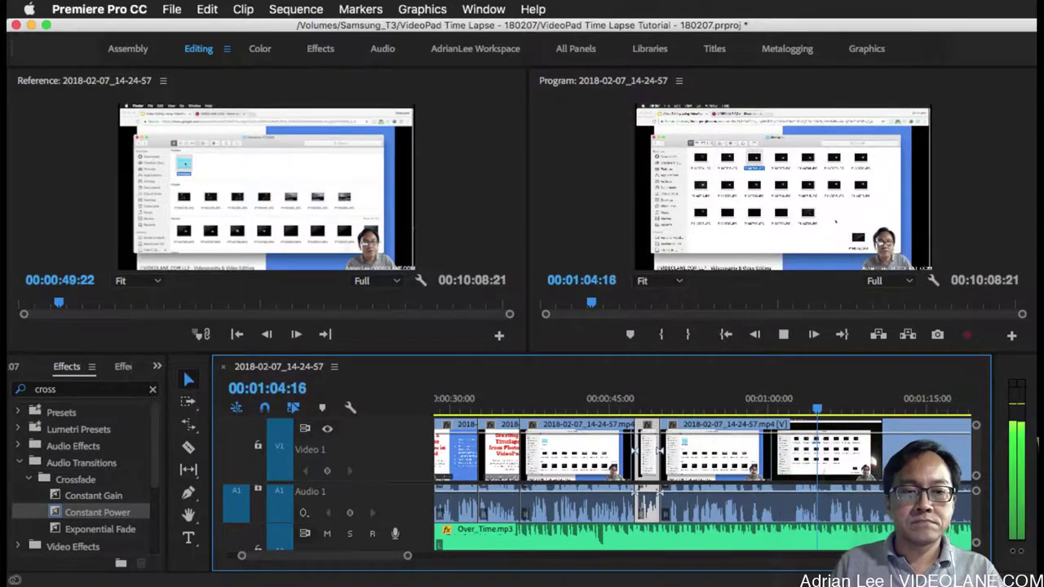
# Stop playback at 1:20:06, check another window, and return to the timeline.
pyautogui.hotkey('ctrl', 'Up')
pyautogui.hotkey('ctrl', 'Up')
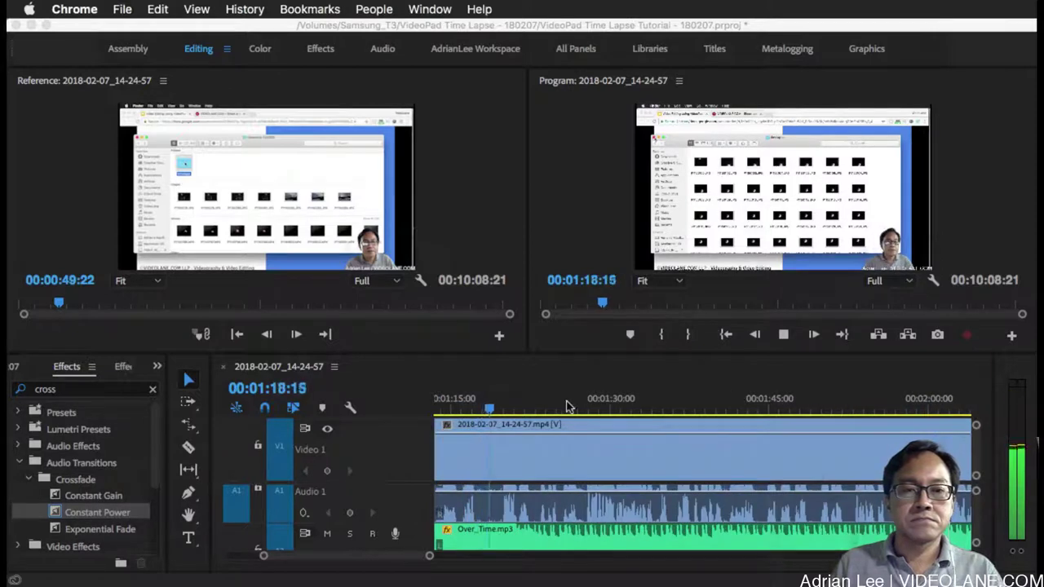
pyautogui.click(511, 418)
pyautogui.press('space')
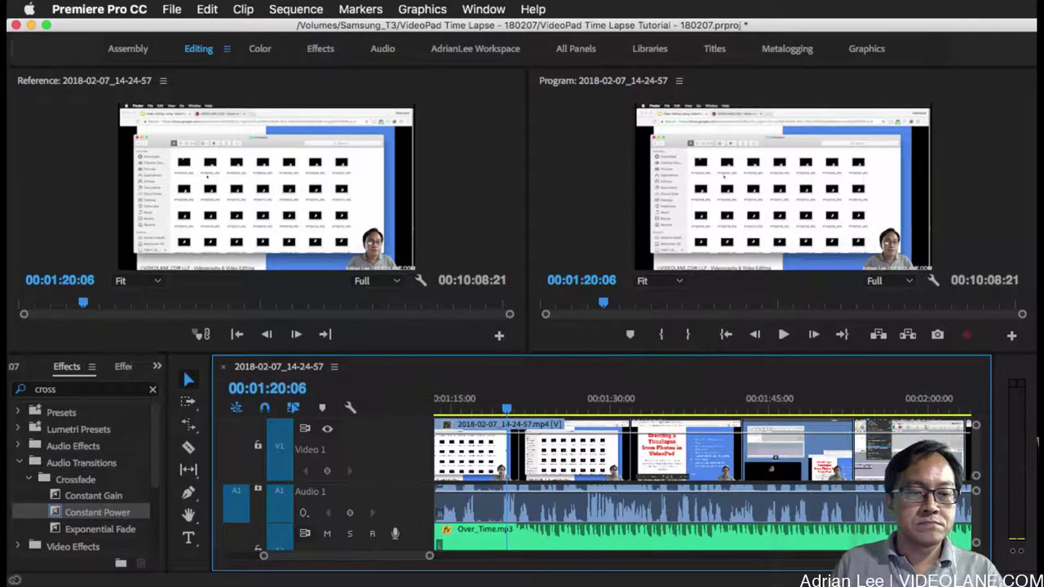
pyautogui.press('super+Tab')
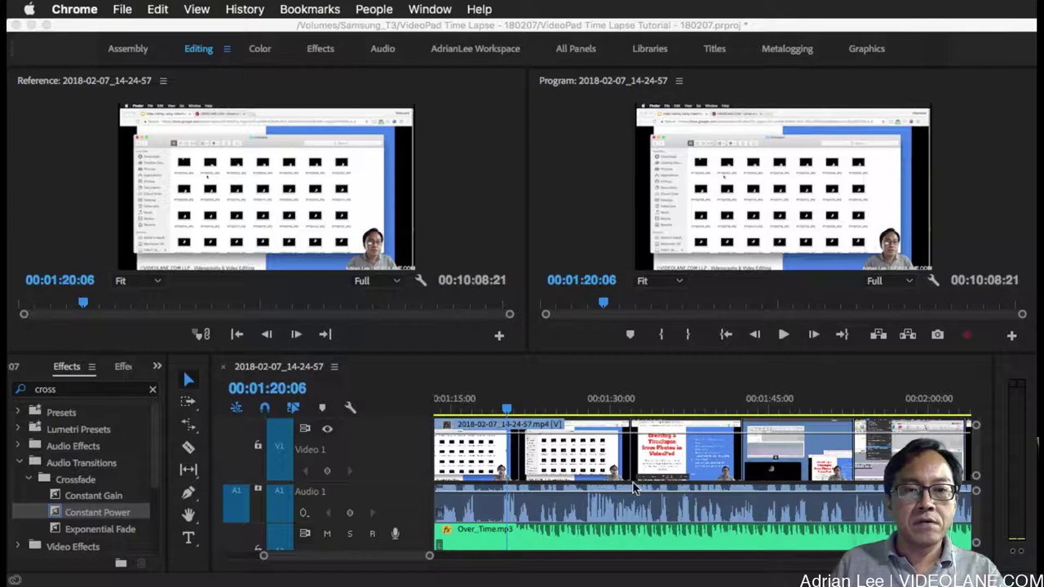
pyautogui.scroll(2, 509, 403)
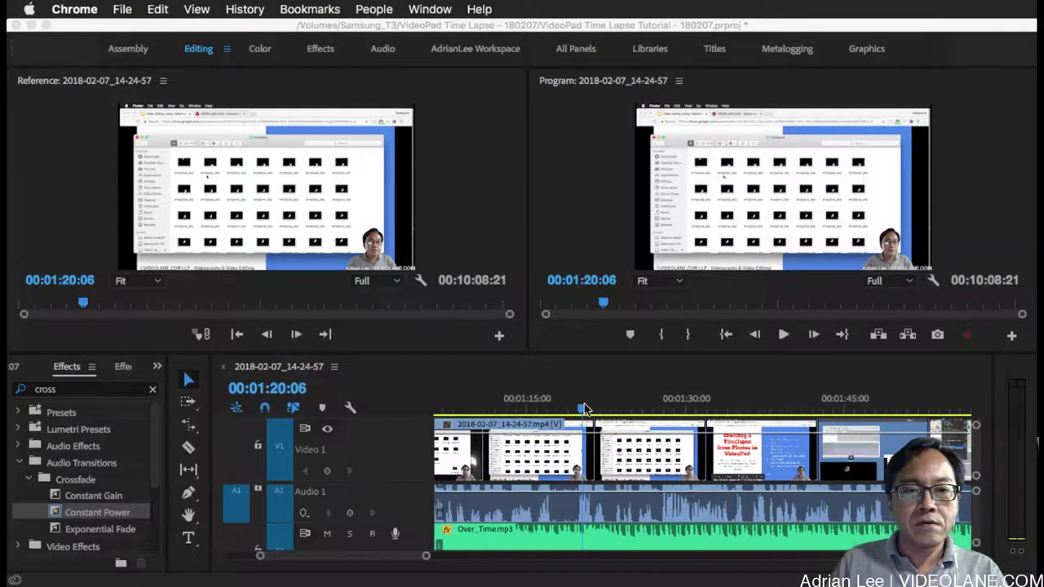
pyautogui.click(581, 412)
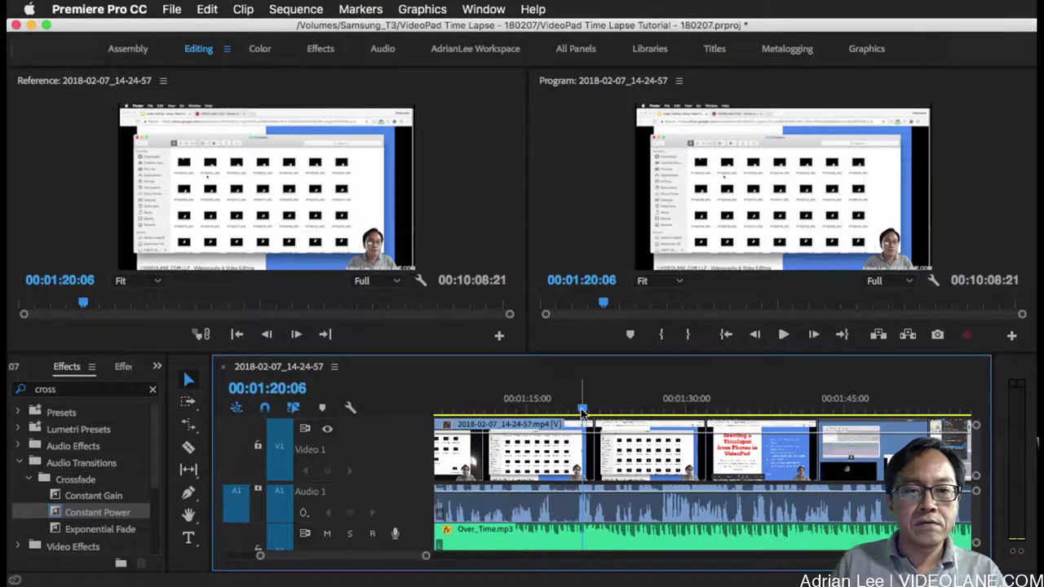
# Split the clip at 01:17:16 and remove the redundant section before it, closing the gap.
pyautogui.click(556, 414)
pyautogui.moveTo(557, 414); pyautogui.dragTo(554, 412)
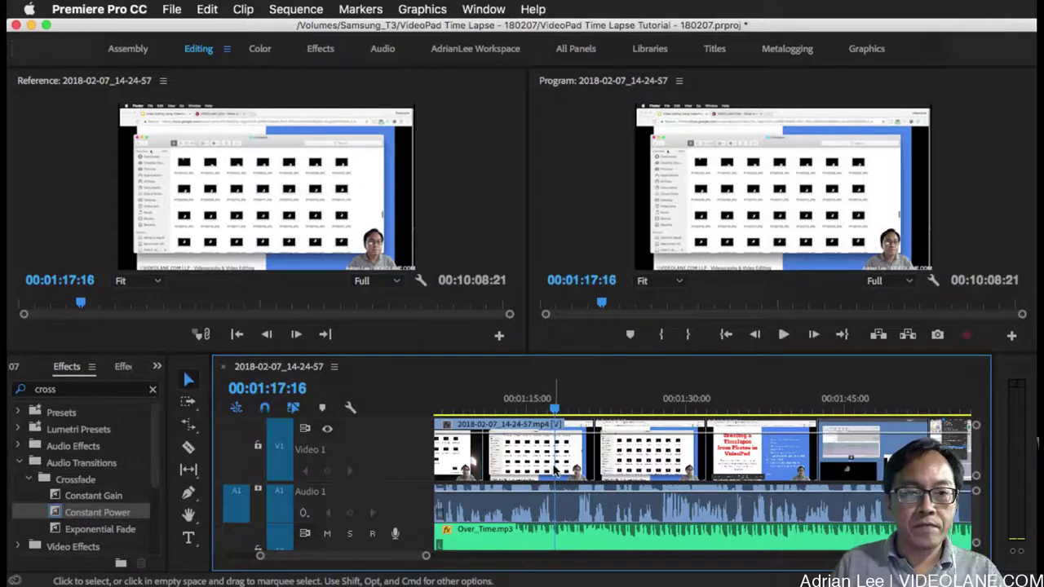
pyautogui.press('super+k')
pyautogui.scroll(4, 529, 398)
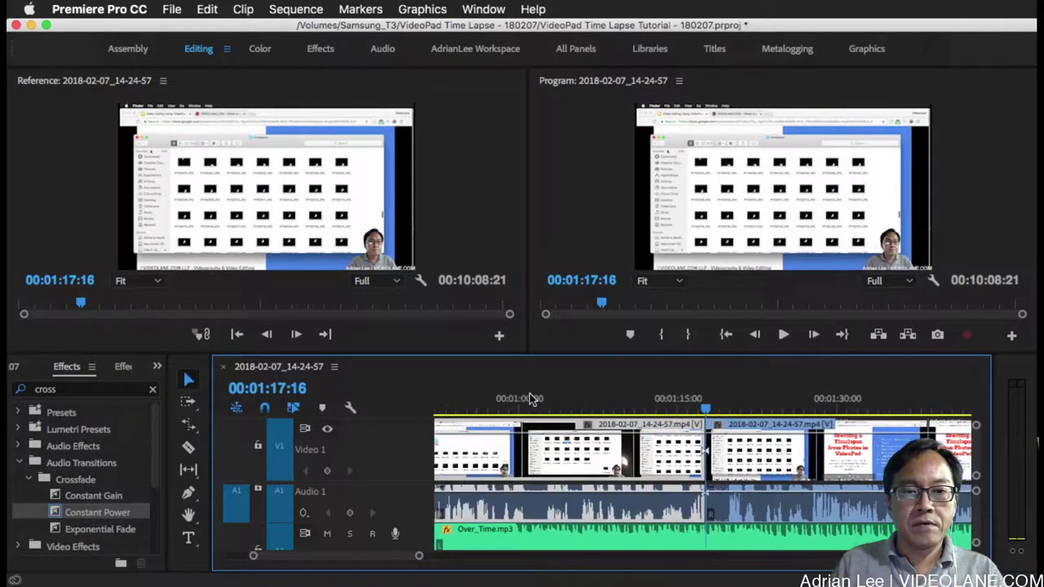
pyautogui.click(601, 408)
pyautogui.press('space')
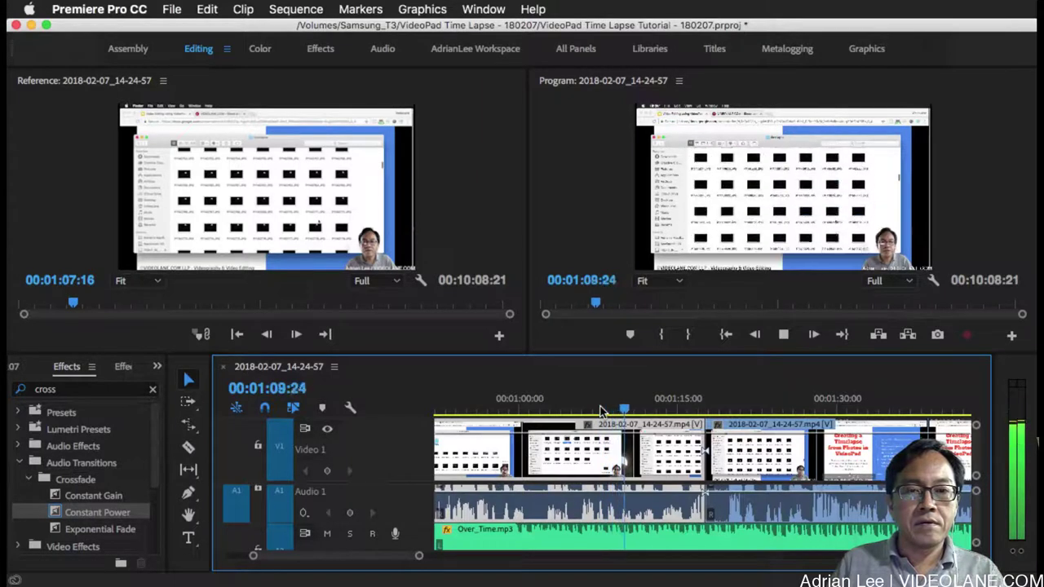
pyautogui.click(542, 409)
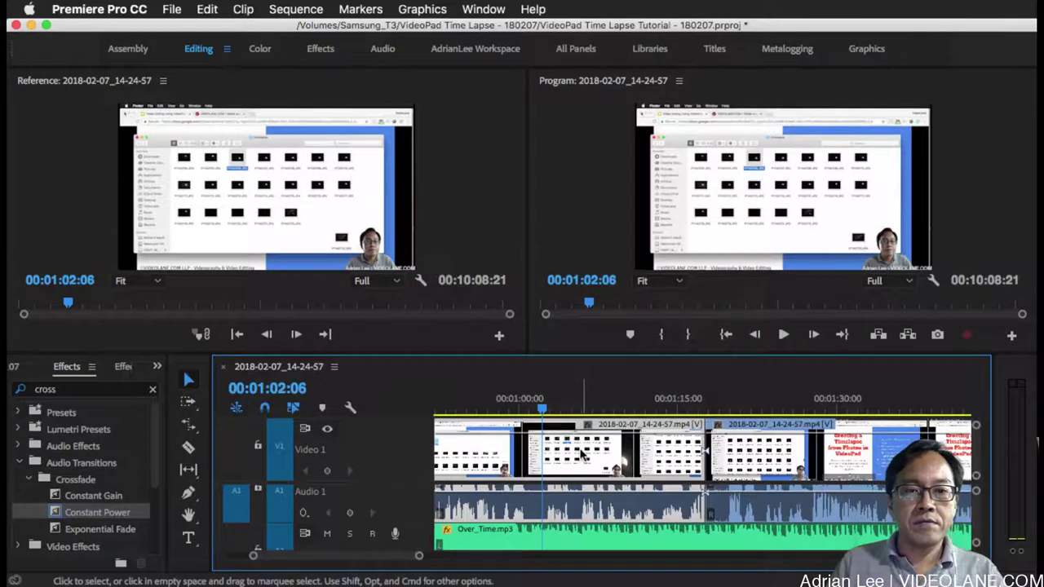
pyautogui.press('super+z')
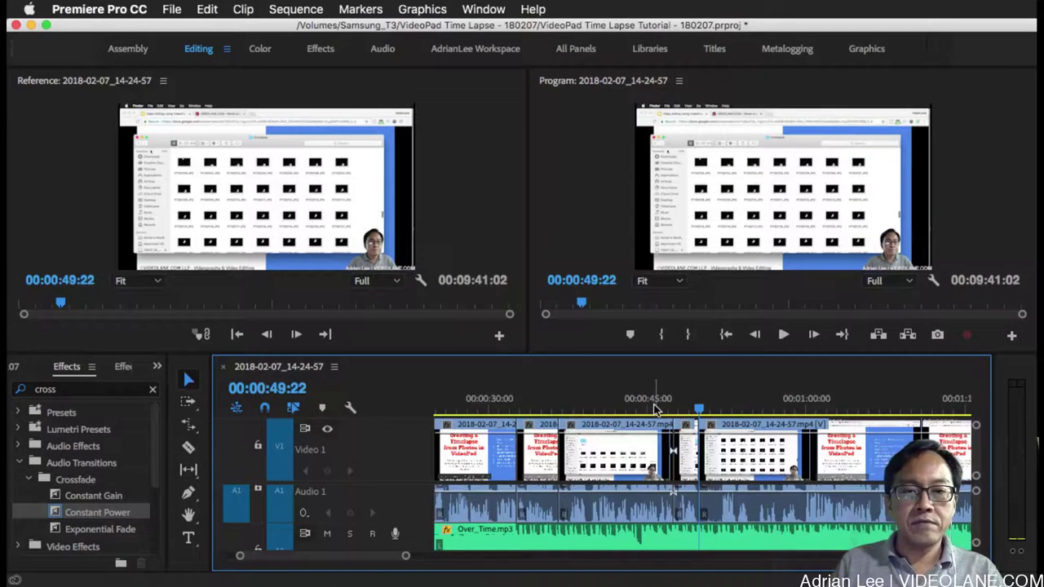
# Play back the sequence from 00:00:46:10 to check the previous edit.
pyautogui.click(654, 408)
pyautogui.press('space')
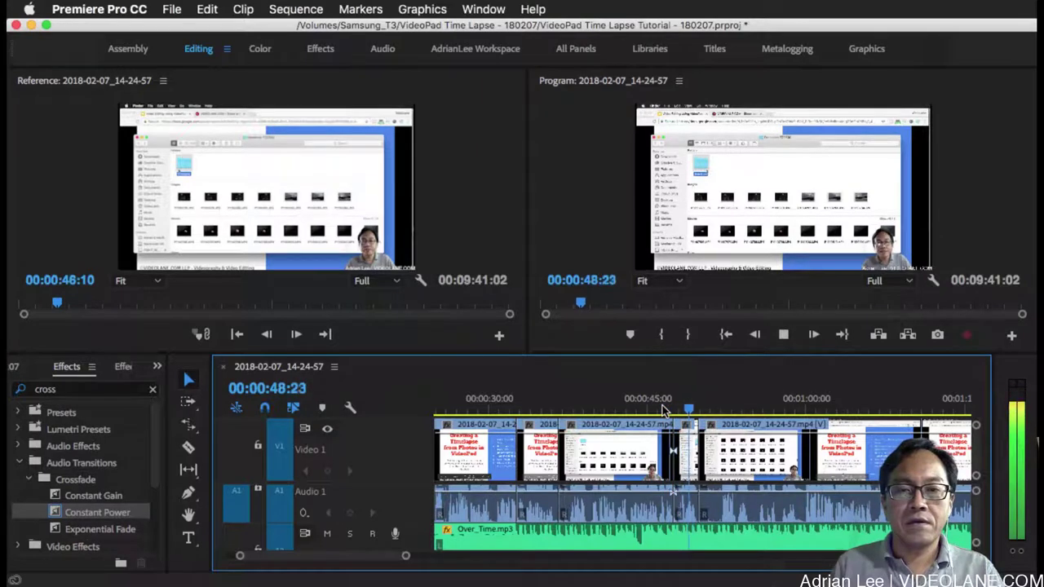
pyautogui.press('space')
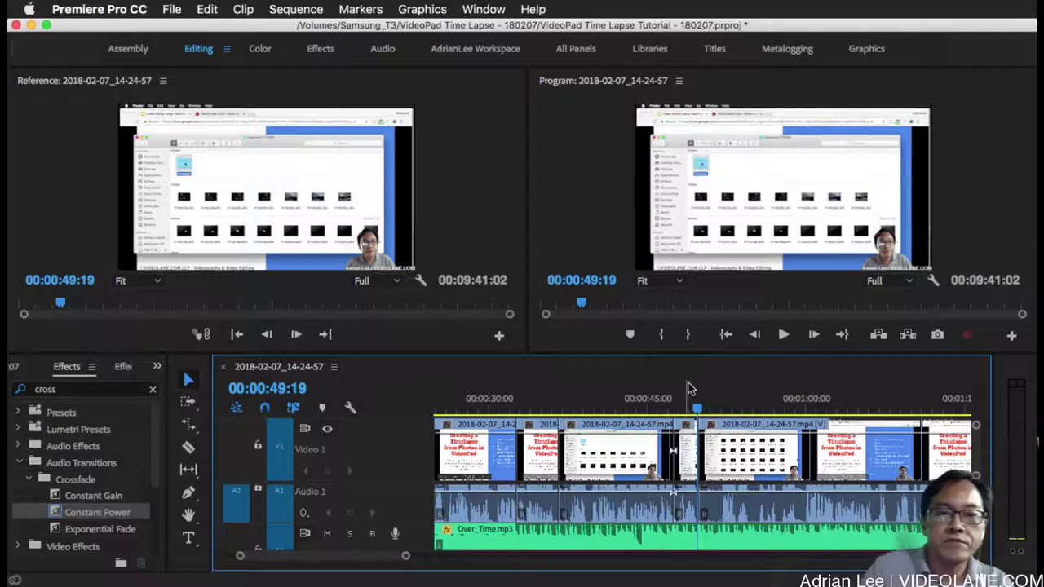
pyautogui.click(717, 408)
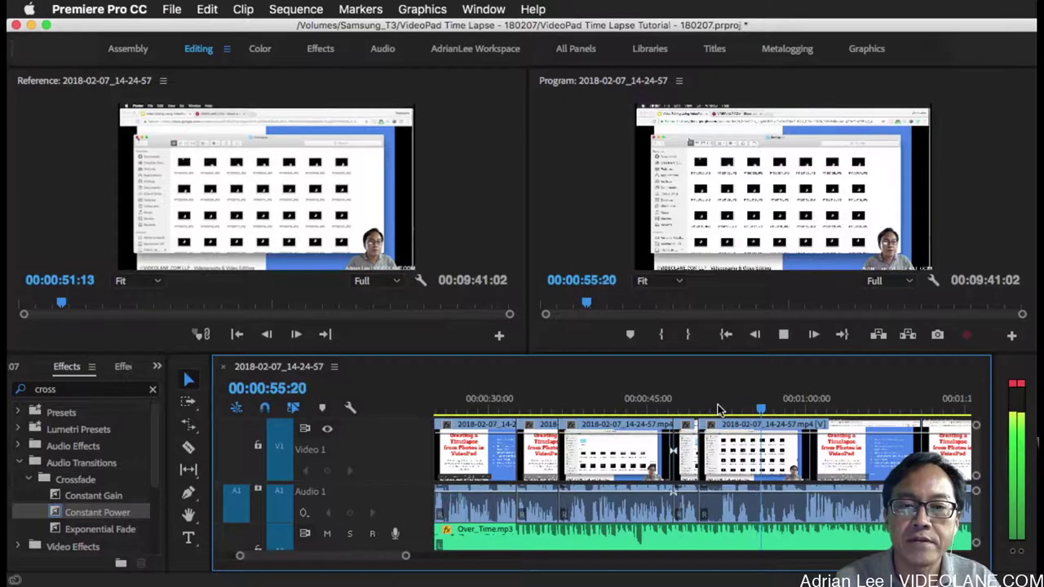
# Trim about 17 seconds of redundant footage near 1:00, shortening the sequence to 00:09:24:09.
pyautogui.click(804, 410)
pyautogui.press('space')
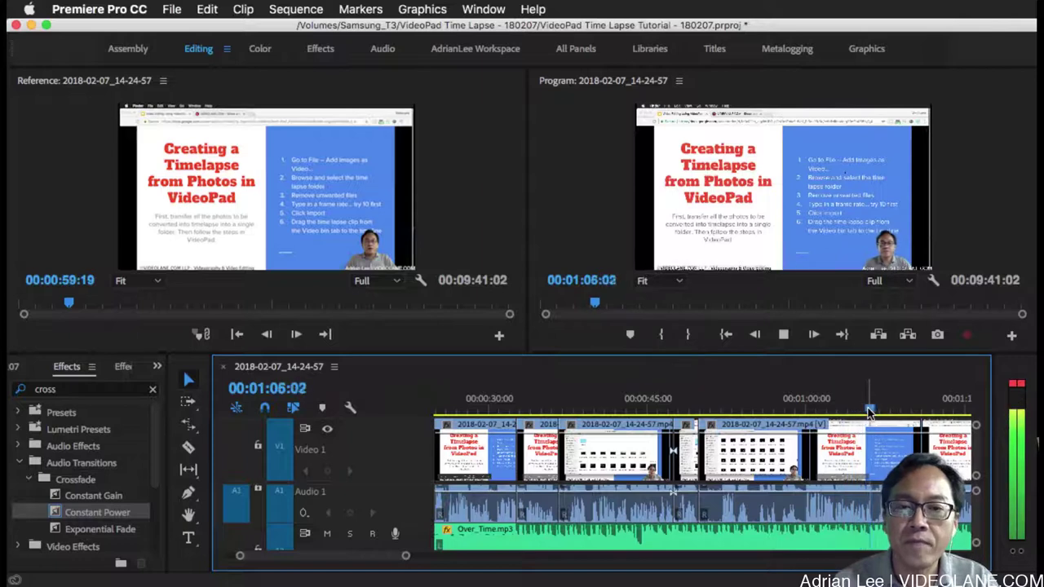
pyautogui.press('space')
pyautogui.moveTo(874, 410); pyautogui.dragTo(877, 411)
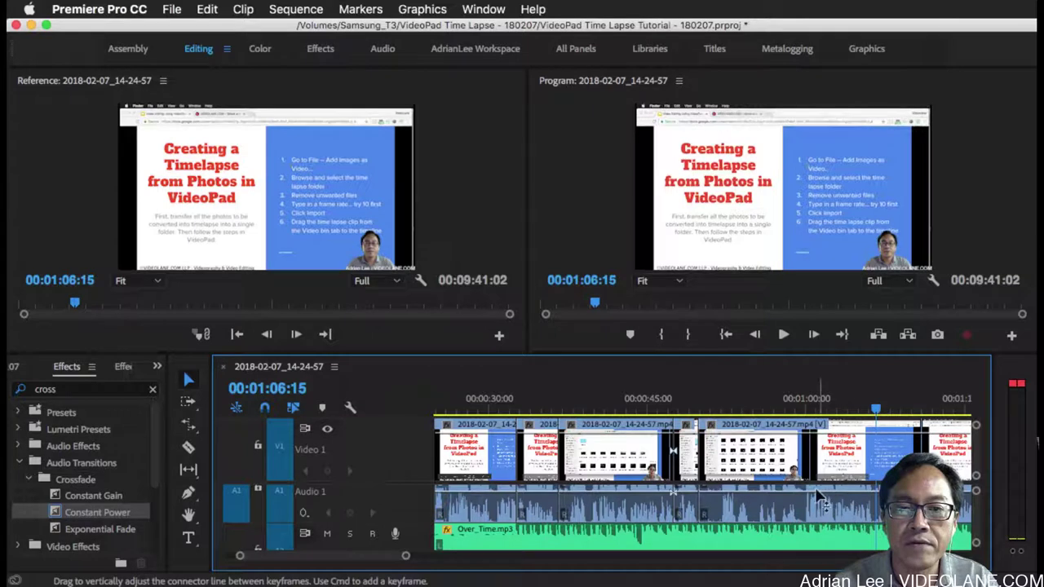
pyautogui.moveTo(878, 460); pyautogui.dragTo(833, 465)
# Review the shortened section from 00:00:49:22 and split the clip at 00:00:56:02.
pyautogui.click(698, 408)
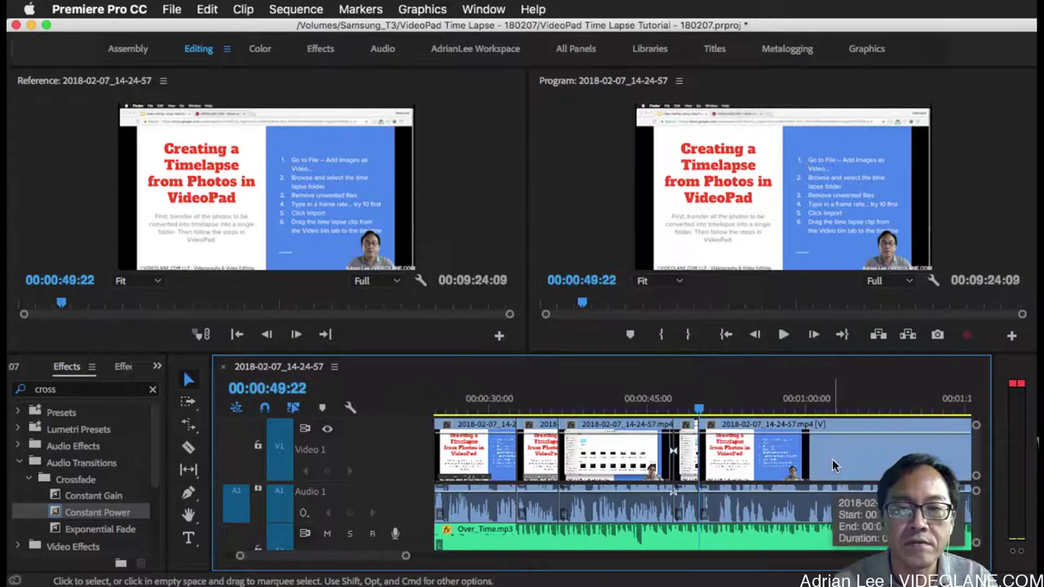
pyautogui.press('space')
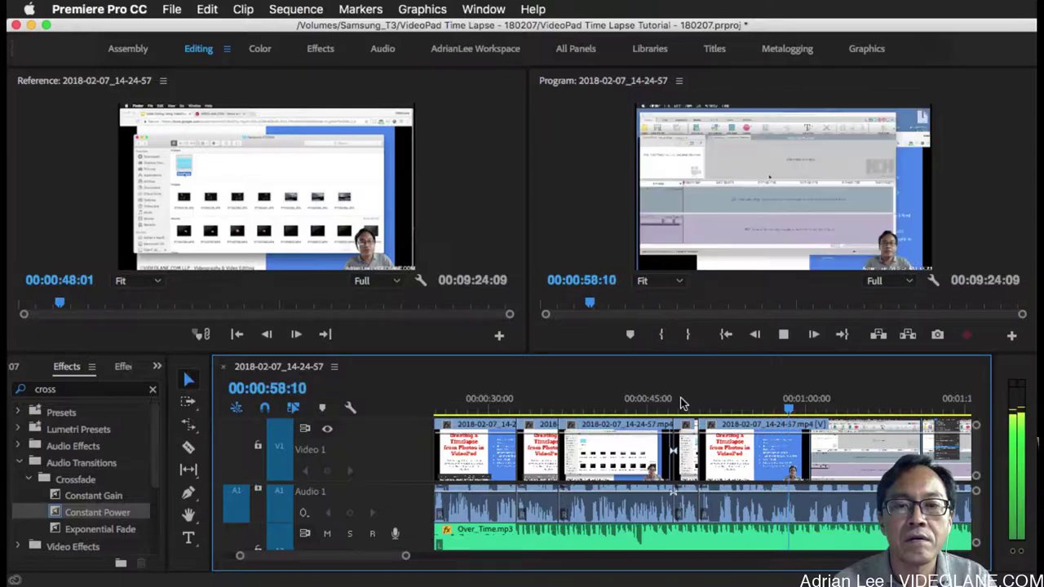
pyautogui.click(739, 408)
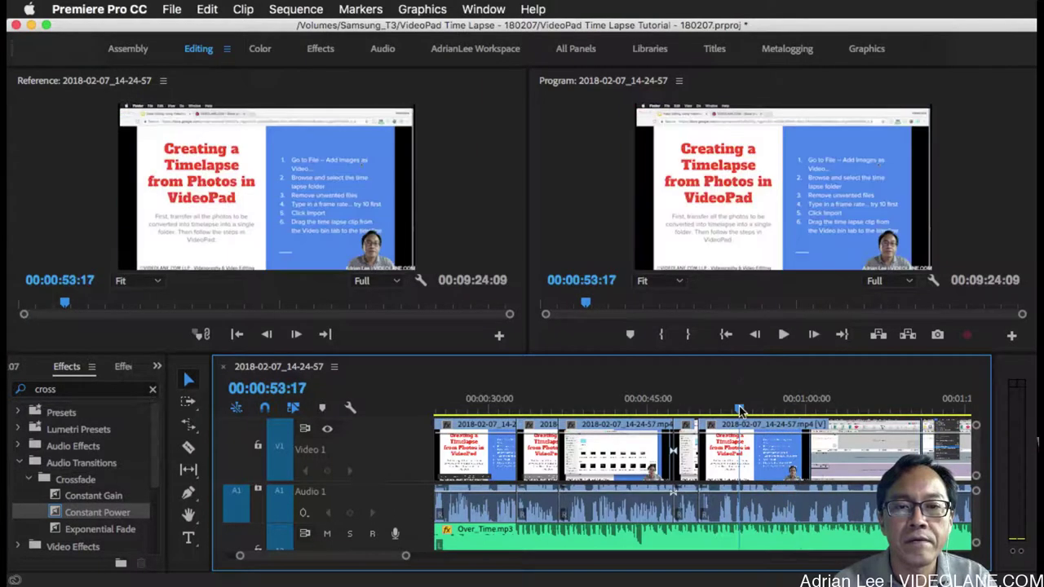
pyautogui.press('space')
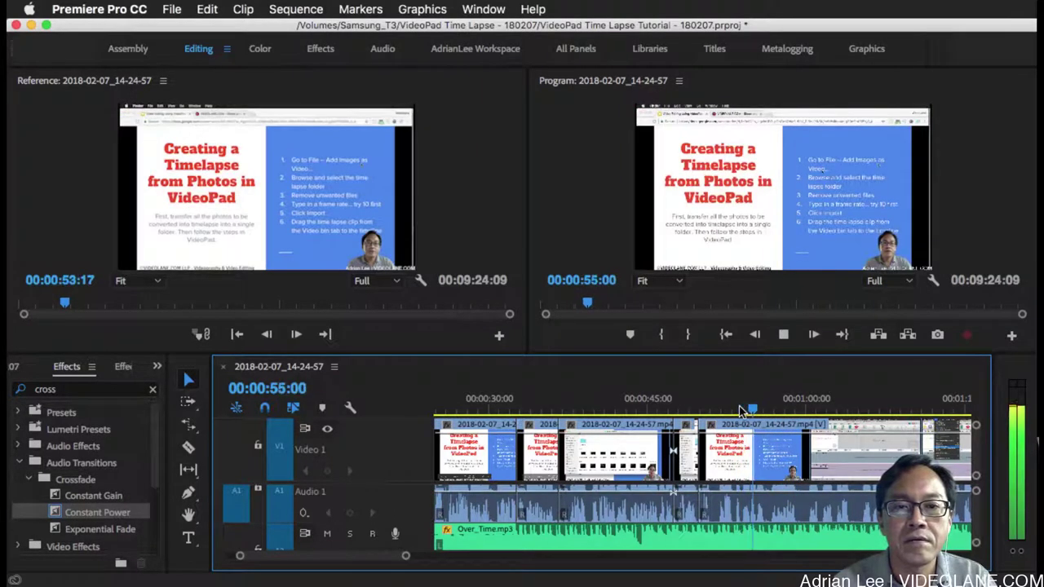
pyautogui.press('space')
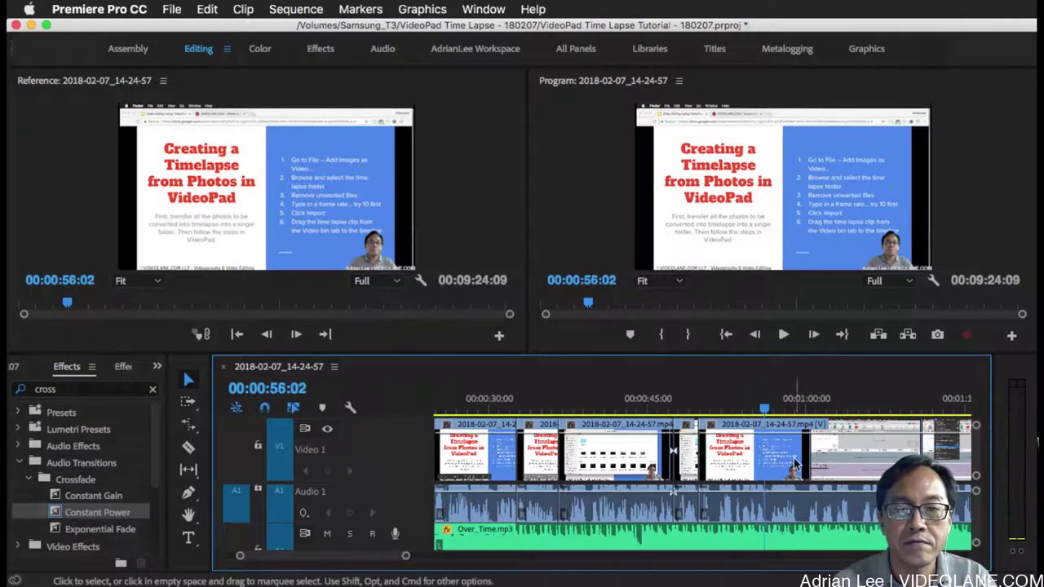
pyautogui.click(767, 457)
pyautogui.press('super+k')
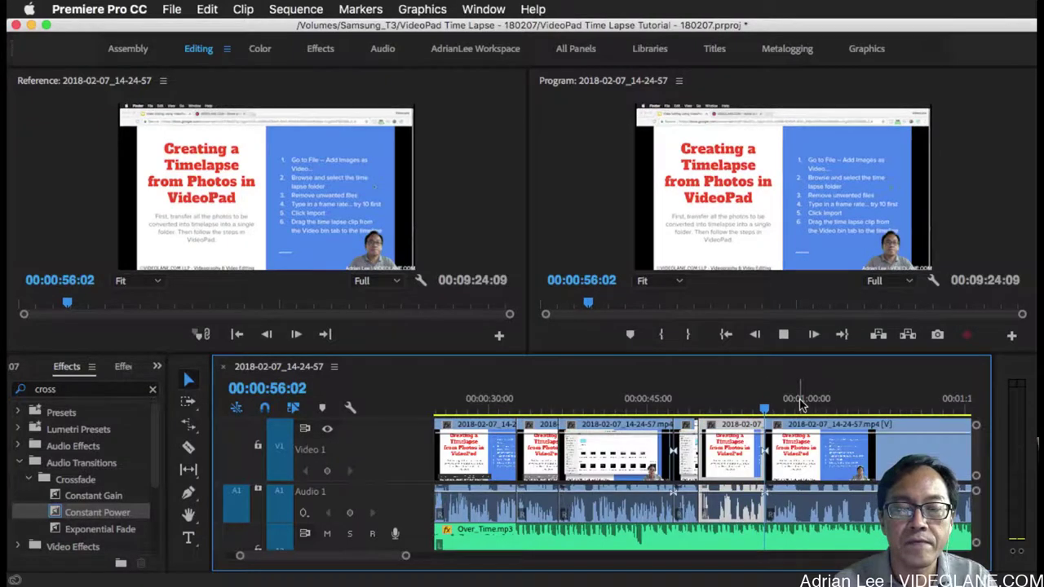
# Ripple-trim 4 seconds off the split clip's head near 00:01:00:00.
pyautogui.click(811, 405)
pyautogui.press('space')
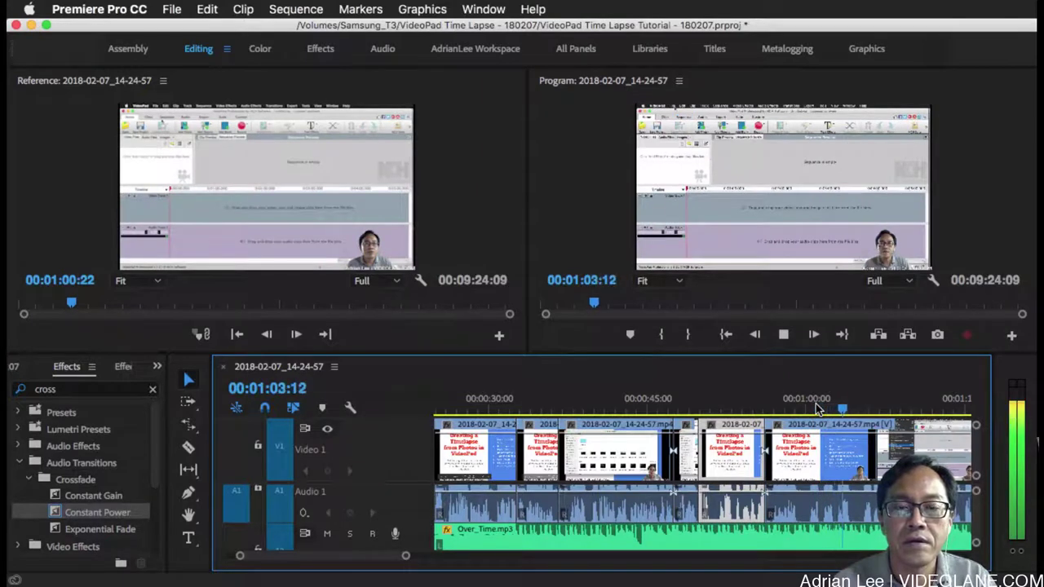
pyautogui.click(807, 408)
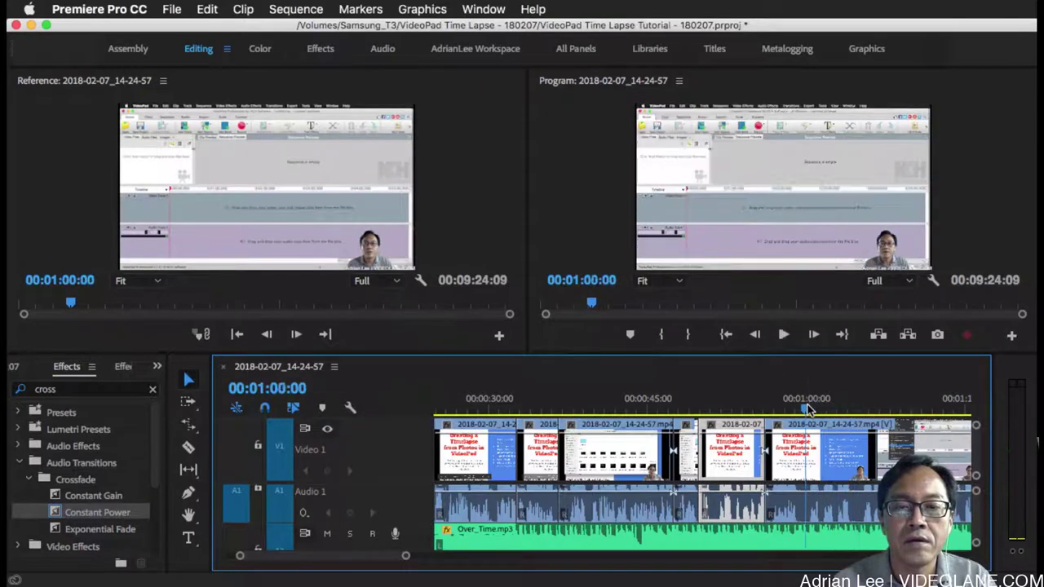
pyautogui.press('space')
pyautogui.press('space')
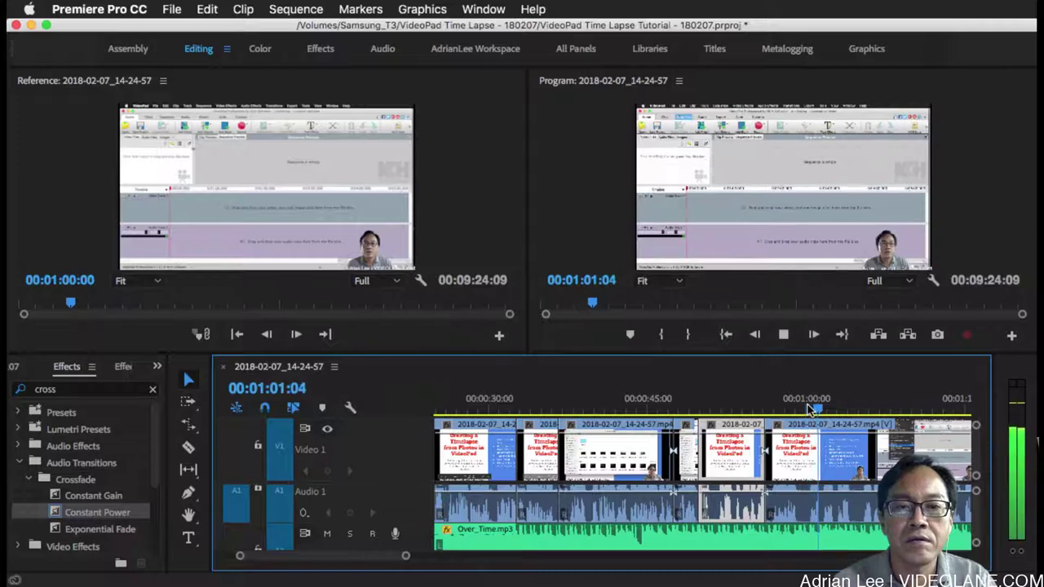
pyautogui.click(803, 411)
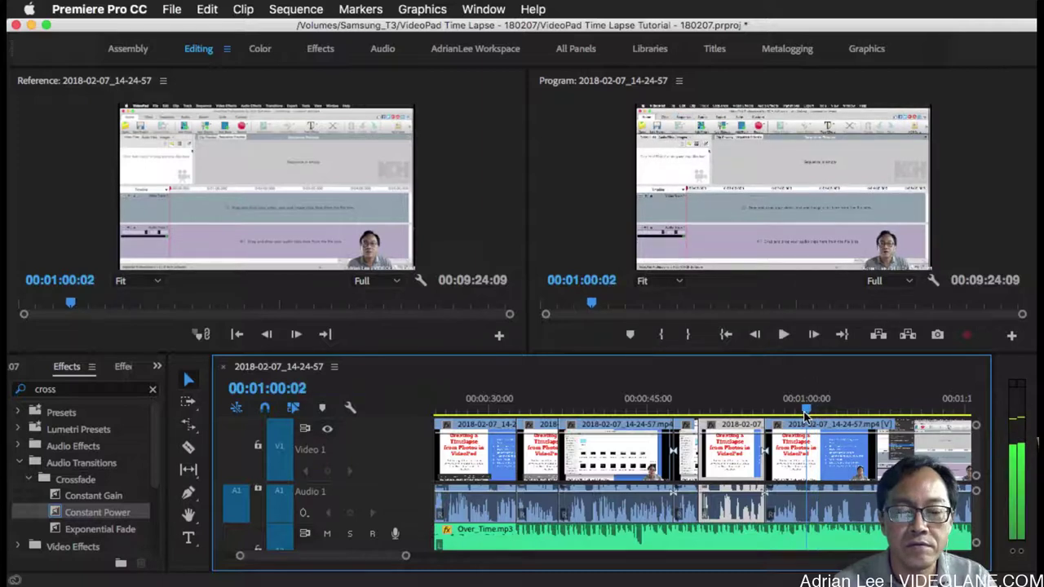
pyautogui.moveTo(776, 456); pyautogui.dragTo(806, 446)
# Review from 00:00:54:23, select the clip at 00:01:07:18, and play on to 00:01:12:20.
pyautogui.click(751, 398)
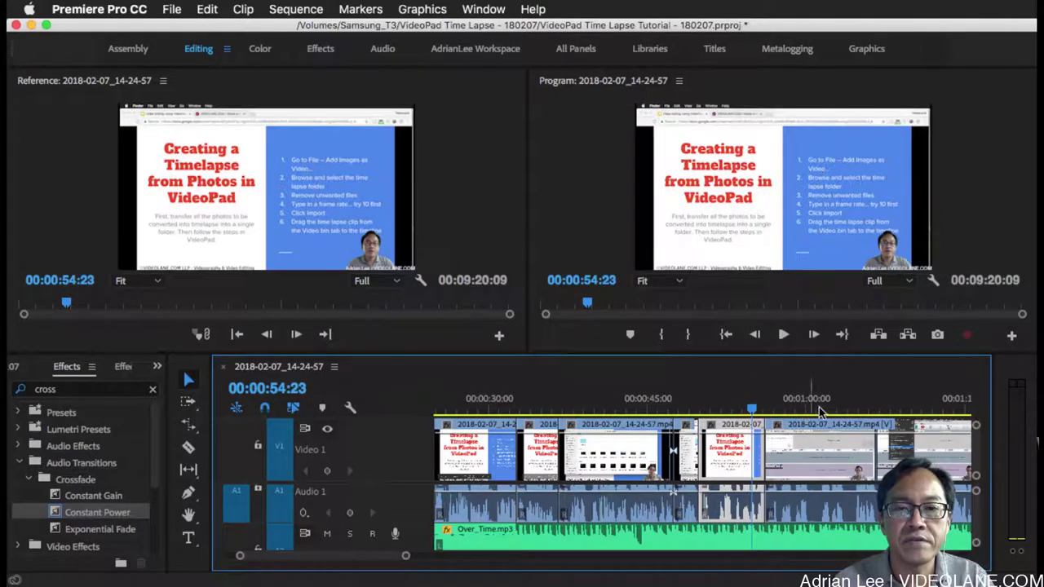
pyautogui.scroll(-3, 824, 411)
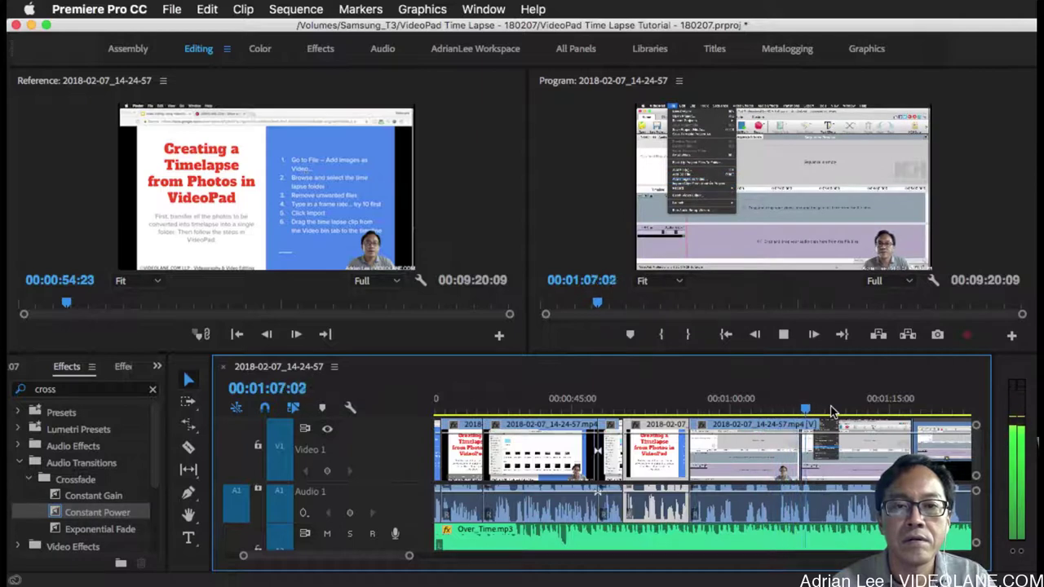
pyautogui.press('space')
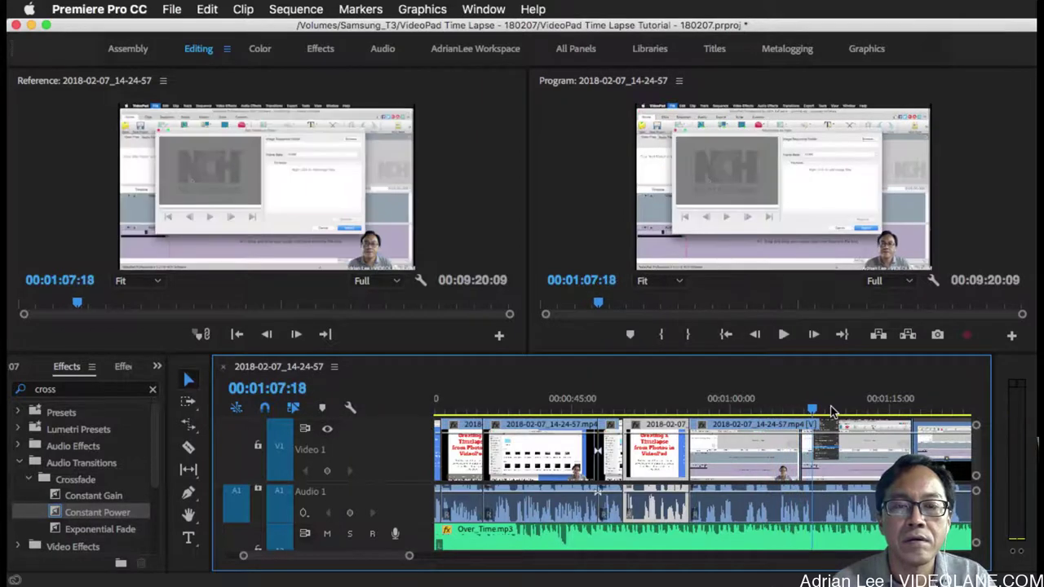
pyautogui.click(815, 466)
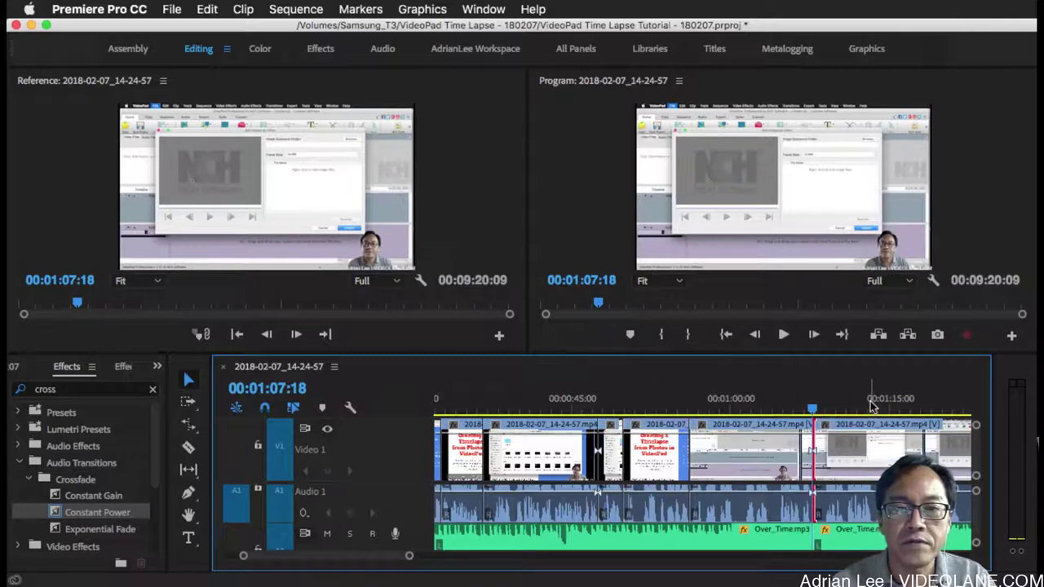
pyautogui.scroll(-3, 871, 406)
pyautogui.moveTo(662, 411); pyautogui.dragTo(700, 410)
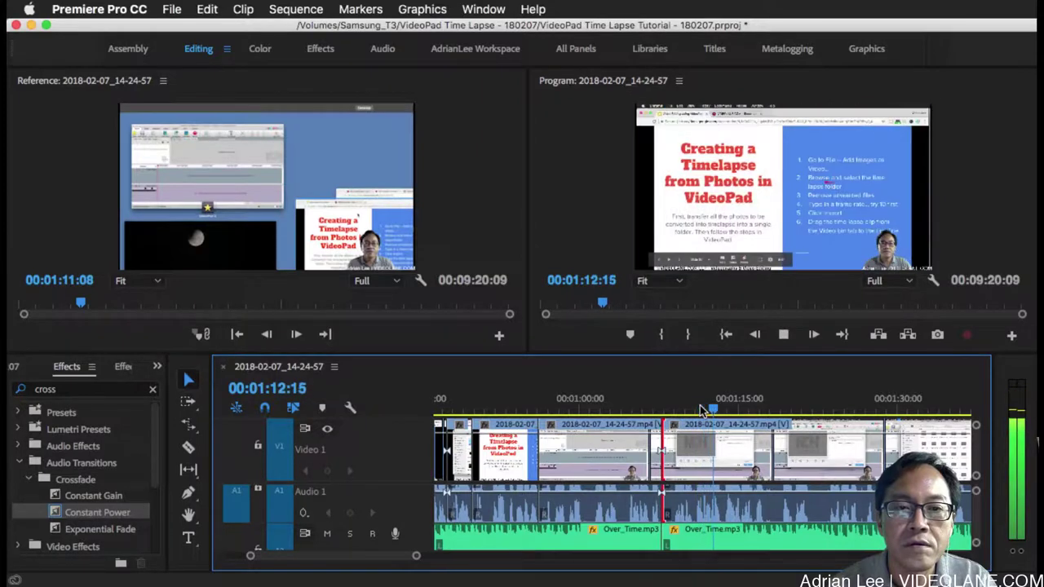
pyautogui.press('space')
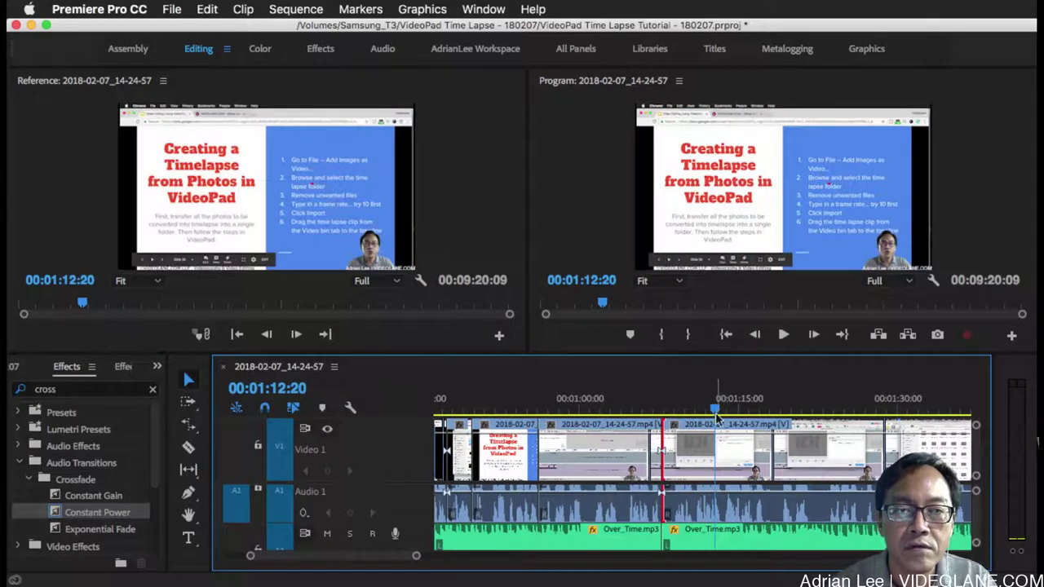
# Split the clip at 00:01:12:08 and ripple-delete the 4 seconds before it.
pyautogui.press('=')
pyautogui.press('=')
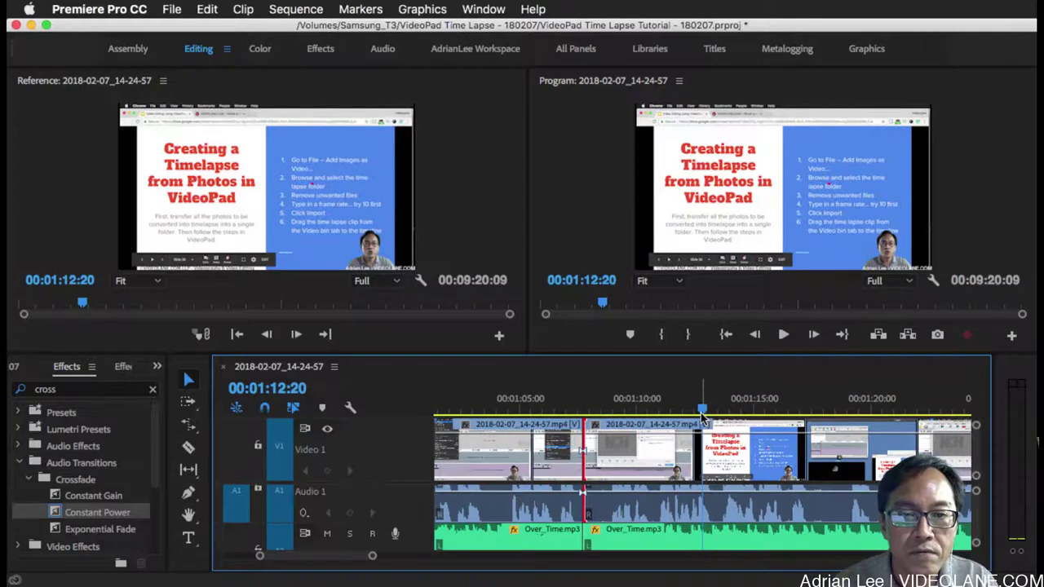
pyautogui.moveTo(703, 419); pyautogui.dragTo(690, 421)
pyautogui.press('=')
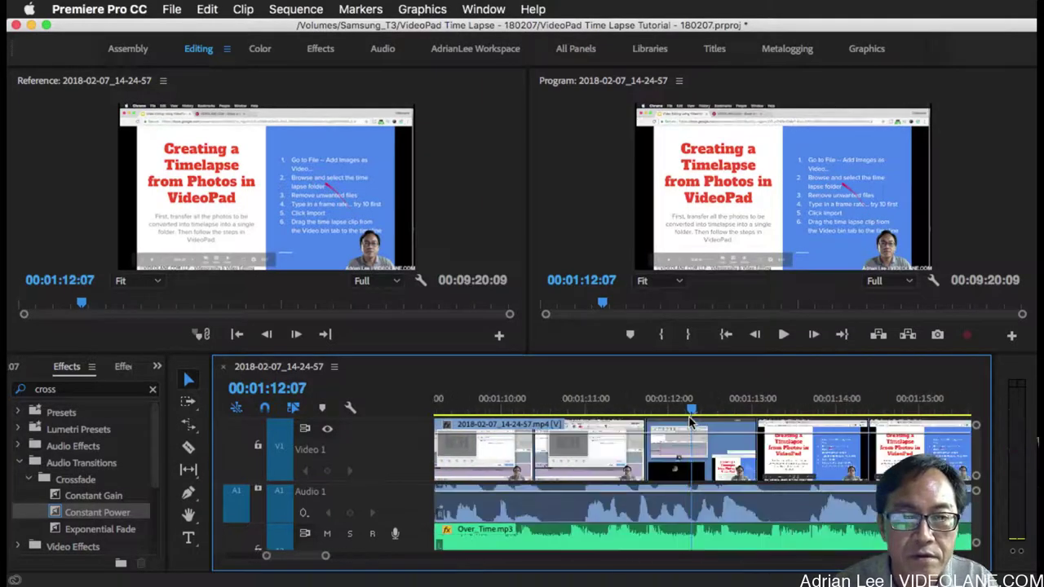
pyautogui.moveTo(689, 416)
pyautogui.mouseDown()
pyautogui.moveTo(725, 414)
pyautogui.moveTo(694, 414)
pyautogui.mouseUp()
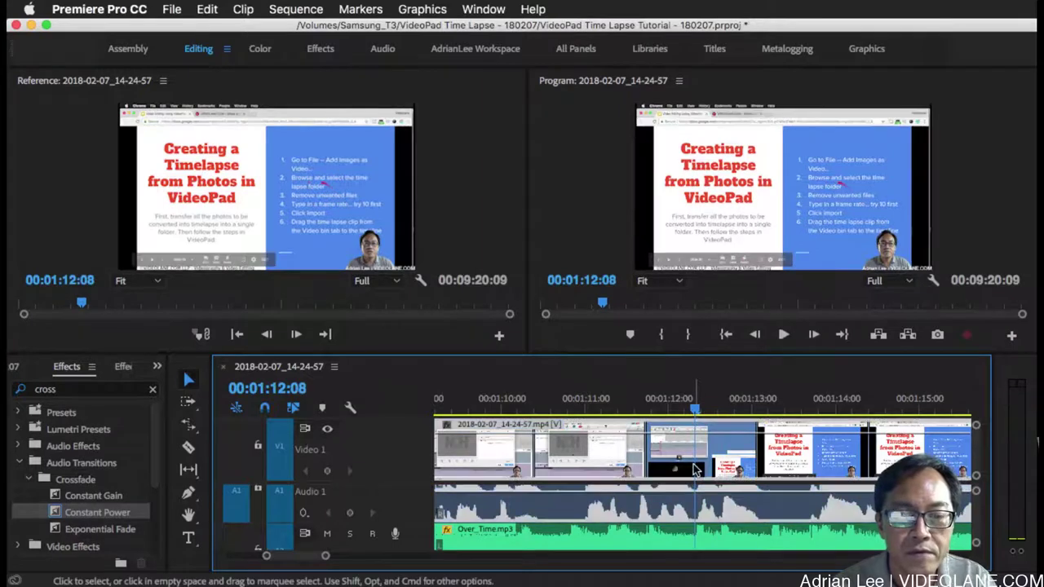
pyautogui.press('super+k')
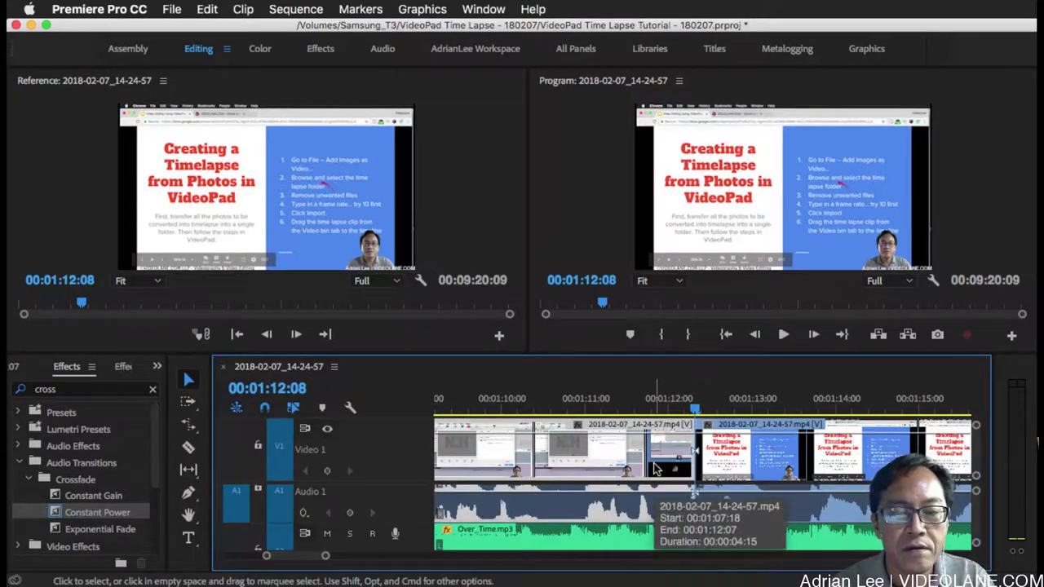
pyautogui.press('q')
# Review the new edit from 00:01:06:20 through the slides section, then zoom the timeline out.
pyautogui.moveTo(719, 396); pyautogui.dragTo(675, 397)
pyautogui.press('space')
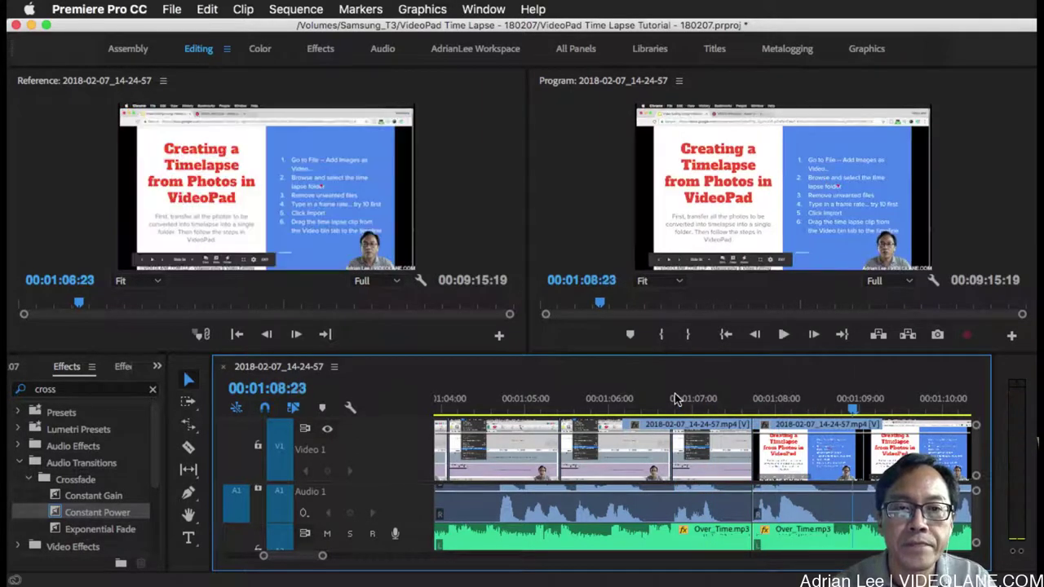
pyautogui.click(682, 398)
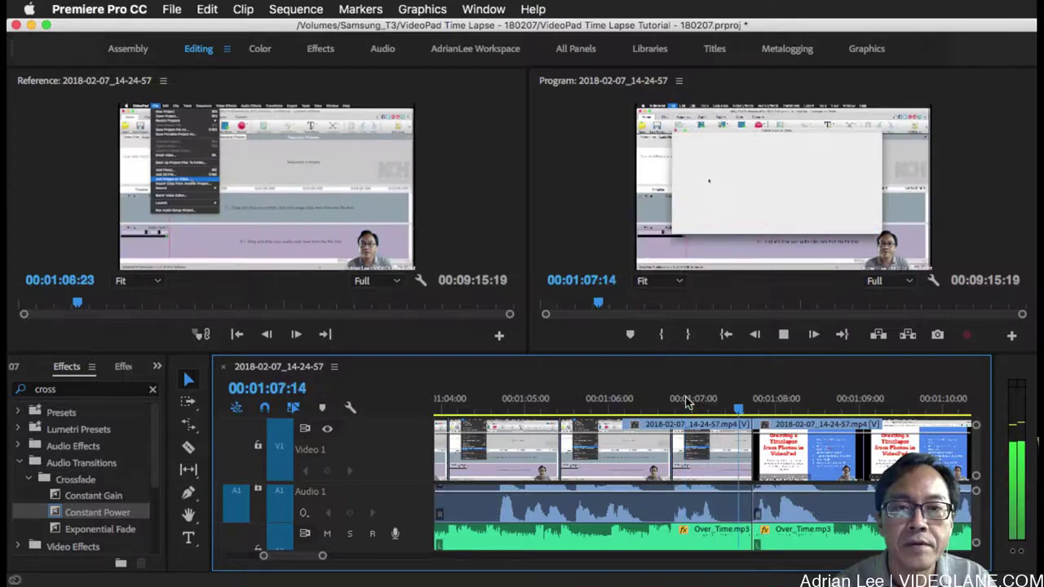
pyautogui.press('space')
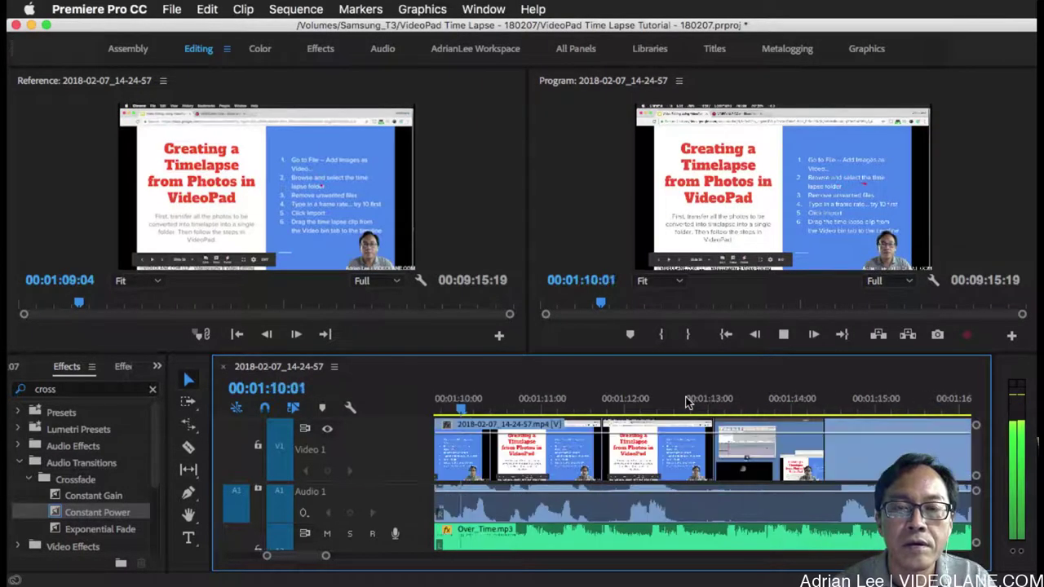
pyautogui.press('space')
pyautogui.hscroll(-5, 652, 481)
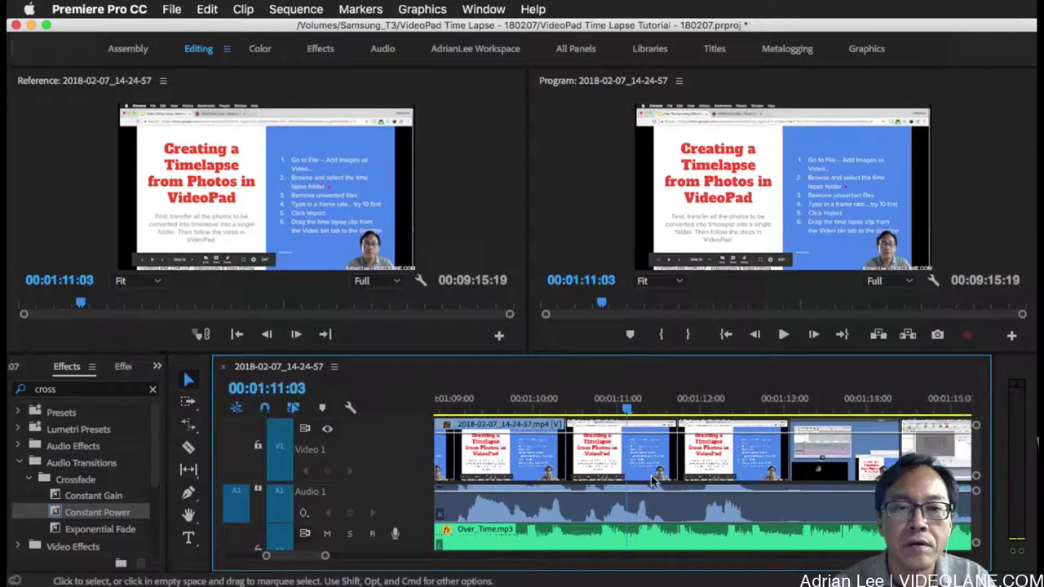
pyautogui.hscroll(-2, 652, 481)
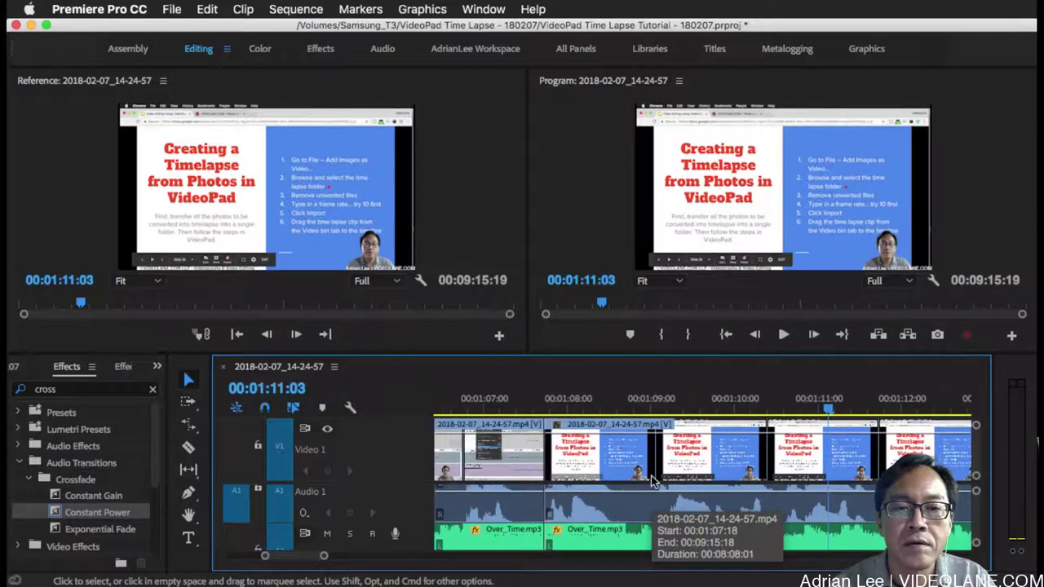
pyautogui.press('space')
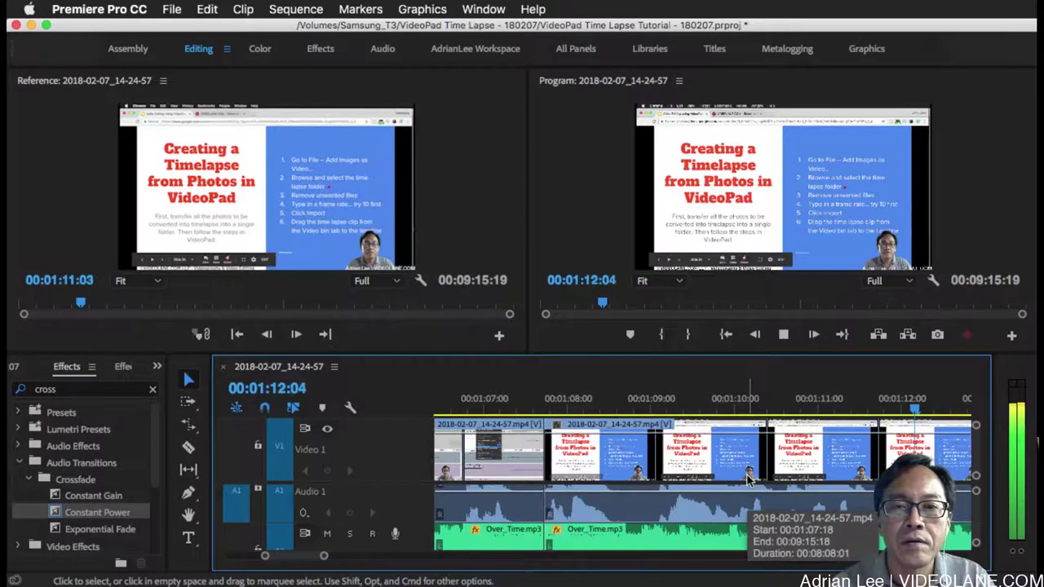
pyautogui.press('space')
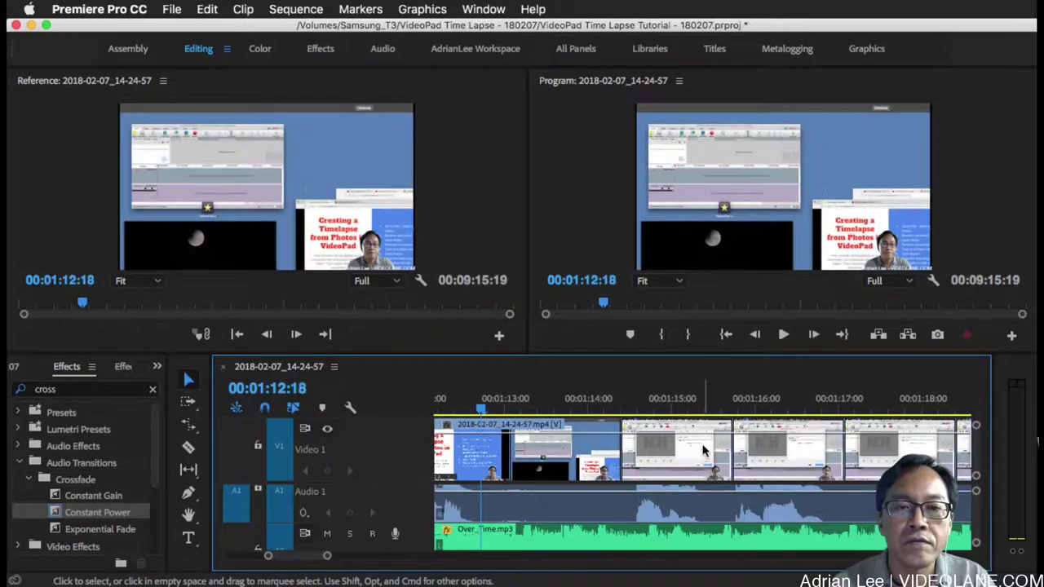
pyautogui.press('-')
pyautogui.press('-')
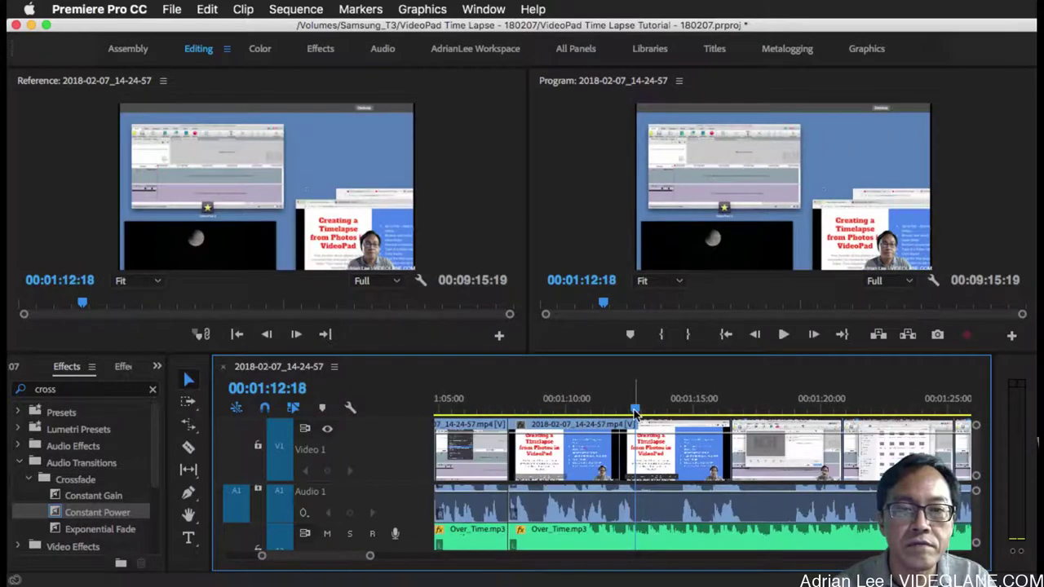
# Ripple-trim about 2 seconds off the clip's start around 01:15:13.
pyautogui.click(687, 408)
pyautogui.press('space')
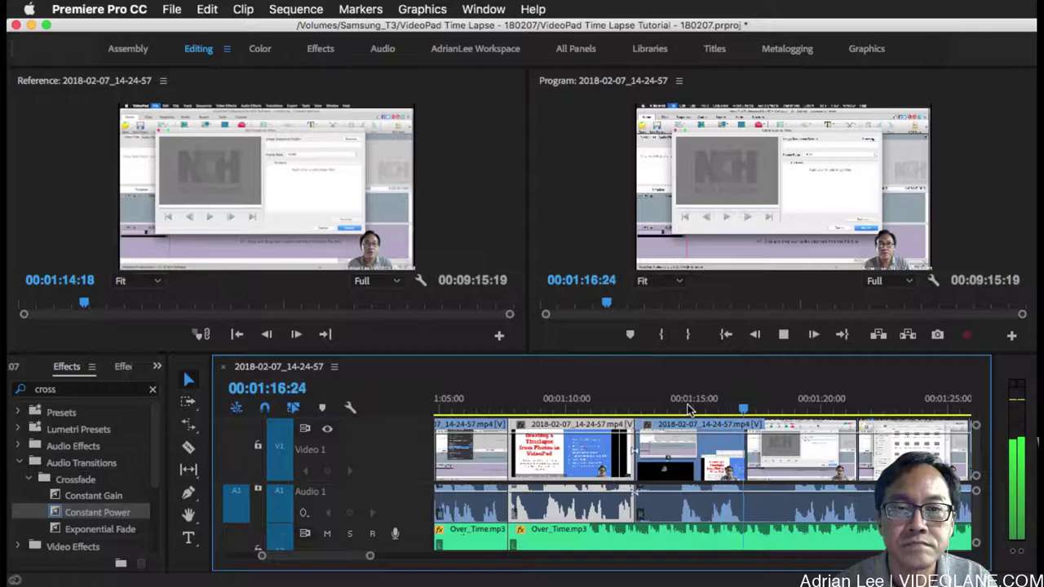
pyautogui.press('space')
pyautogui.moveTo(750, 410); pyautogui.dragTo(705, 420)
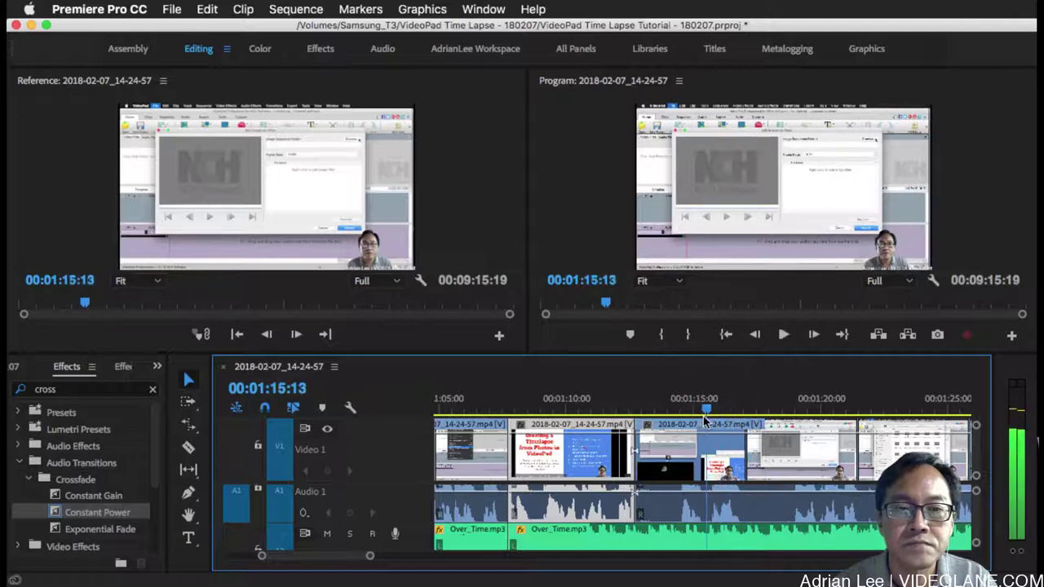
pyautogui.moveTo(644, 457); pyautogui.dragTo(710, 463)
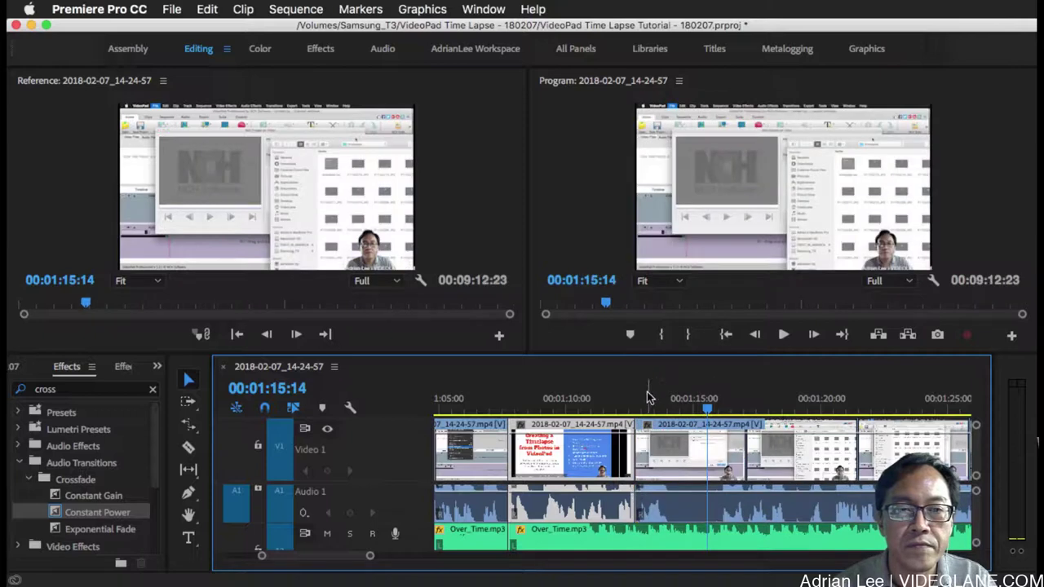
# Review the trimmed section and split video and audio at 01:15:24.
pyautogui.click(646, 397)
pyautogui.press('space')
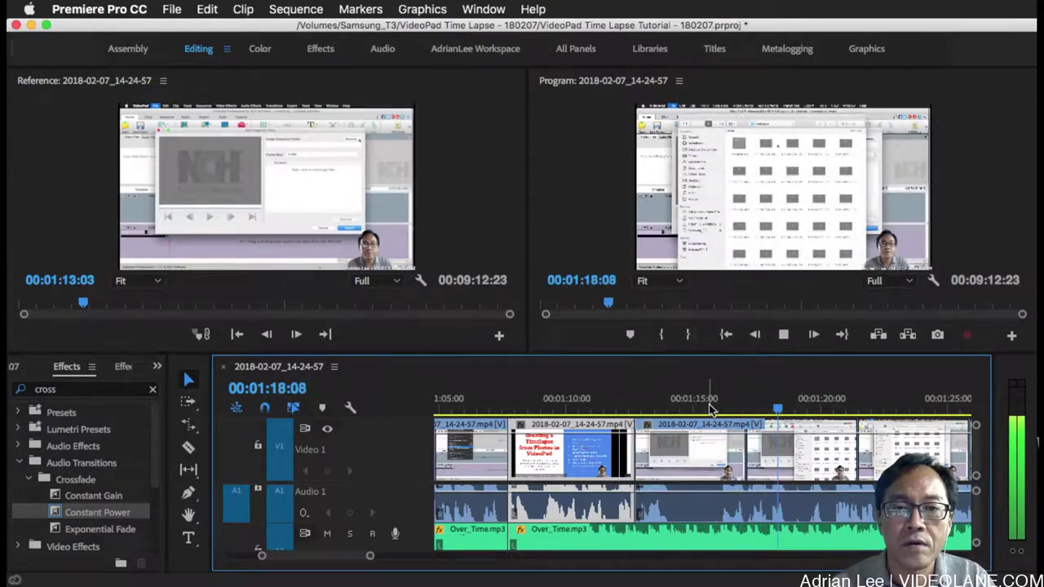
pyautogui.press('space')
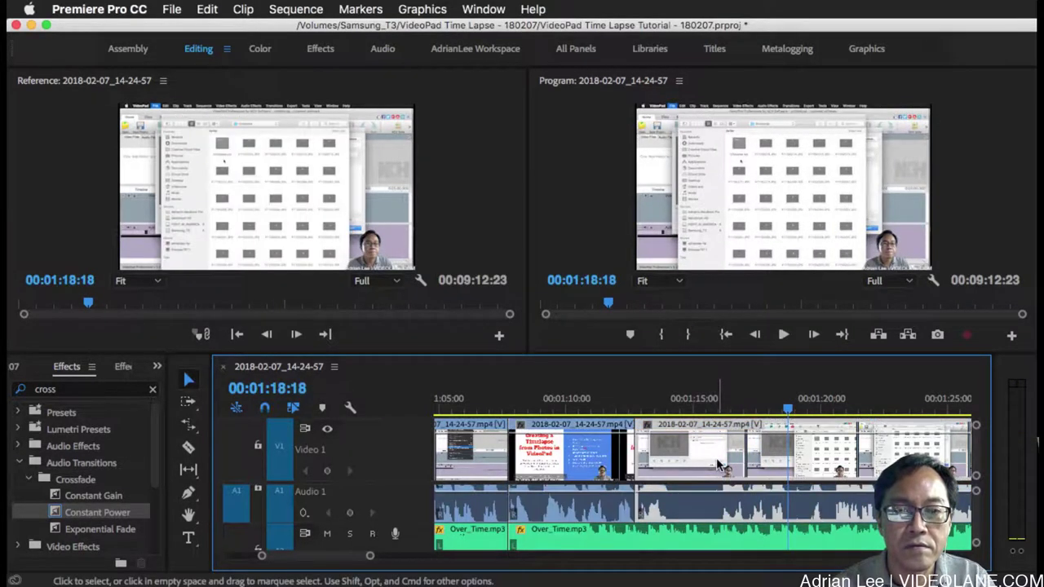
pyautogui.moveTo(787, 409); pyautogui.dragTo(717, 412)
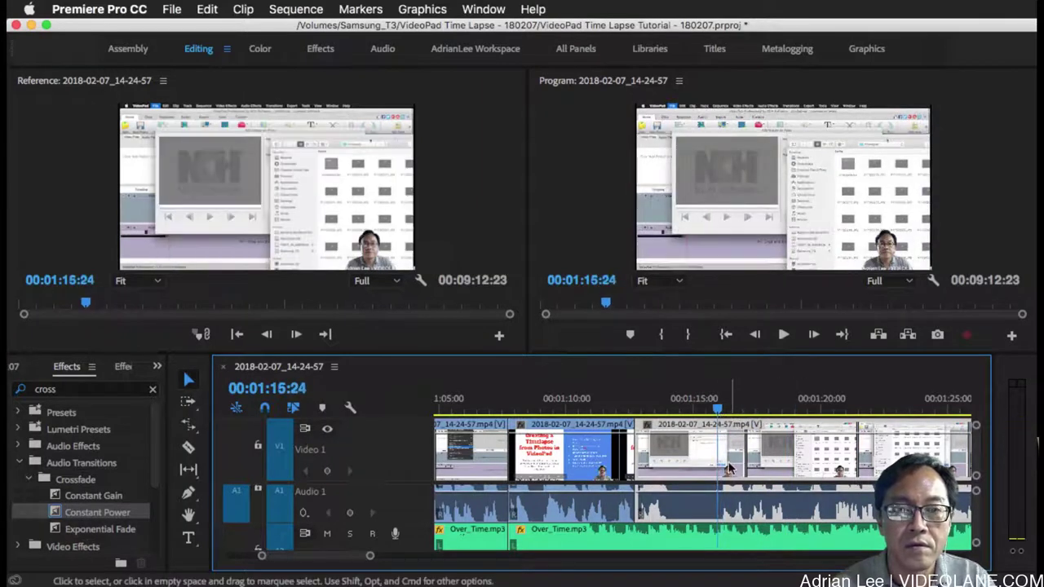
pyautogui.press('super+k')
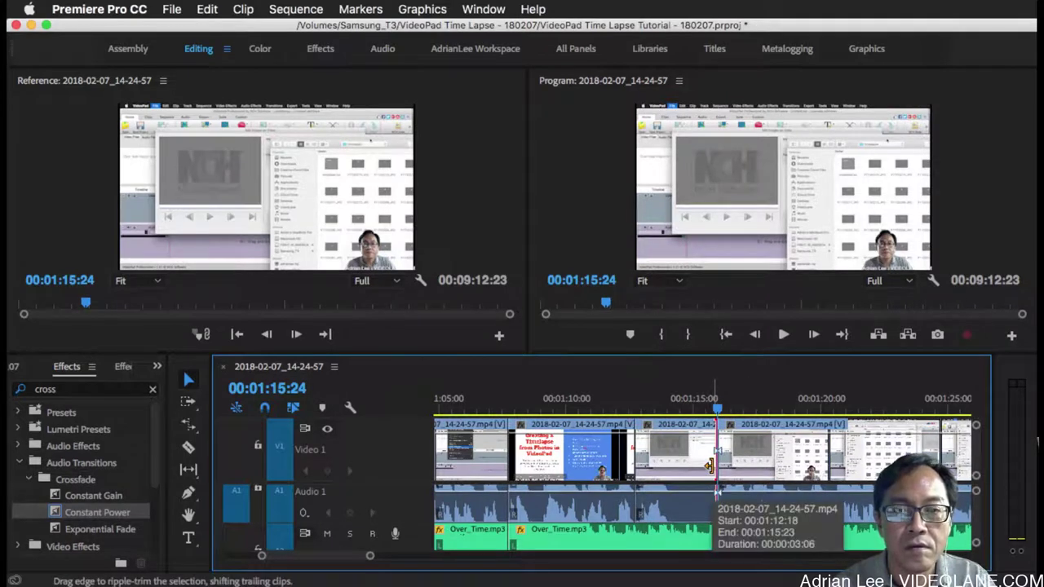
# Undo the stray music-track cut, restore the 01:15:24 split, and ripple-trim footage before it.
pyautogui.click(730, 461)
pyautogui.press('super+z')
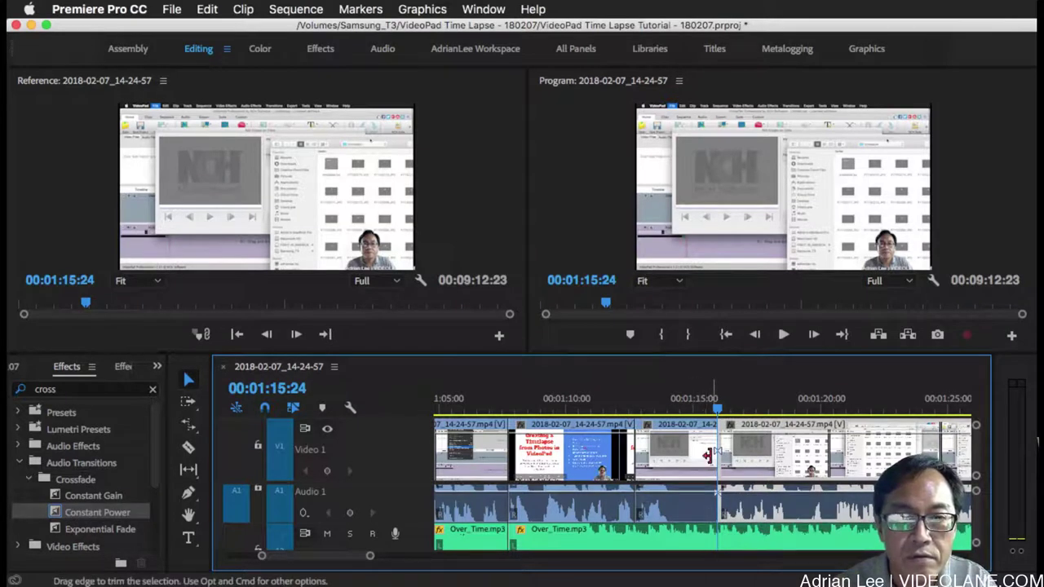
pyautogui.press('super+z')
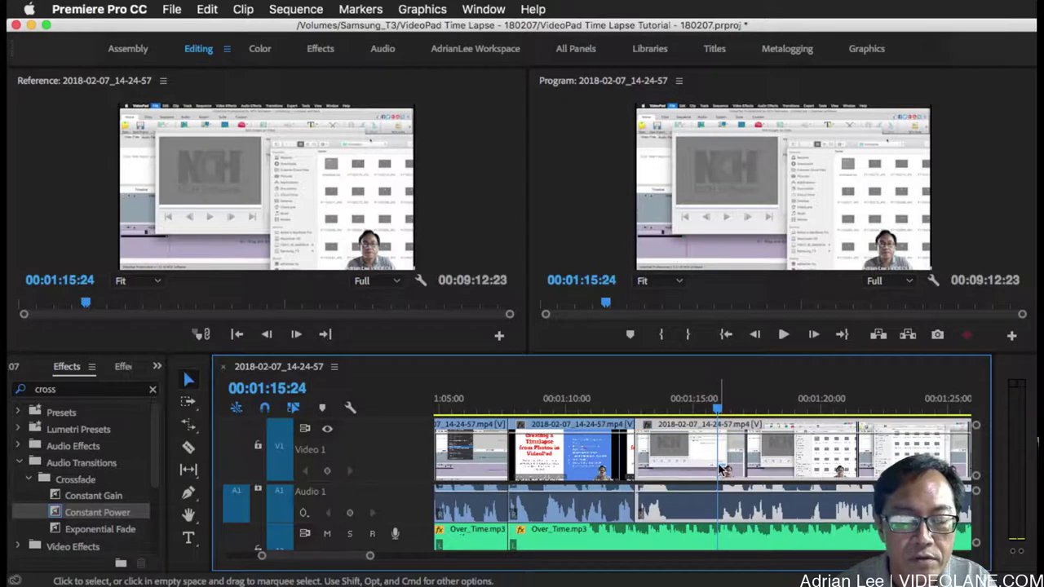
pyautogui.press('super+shift+z')
pyautogui.press('super')
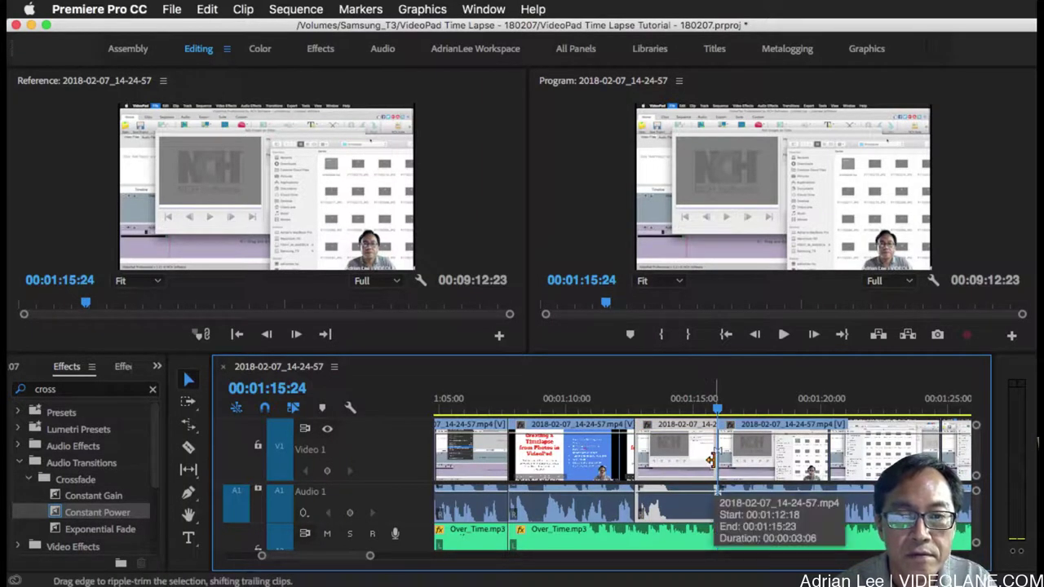
pyautogui.moveTo(711, 461); pyautogui.dragTo(670, 461)
# Review the result from 01:13:10 and split the clip at 01:17:00.
pyautogui.click(655, 401)
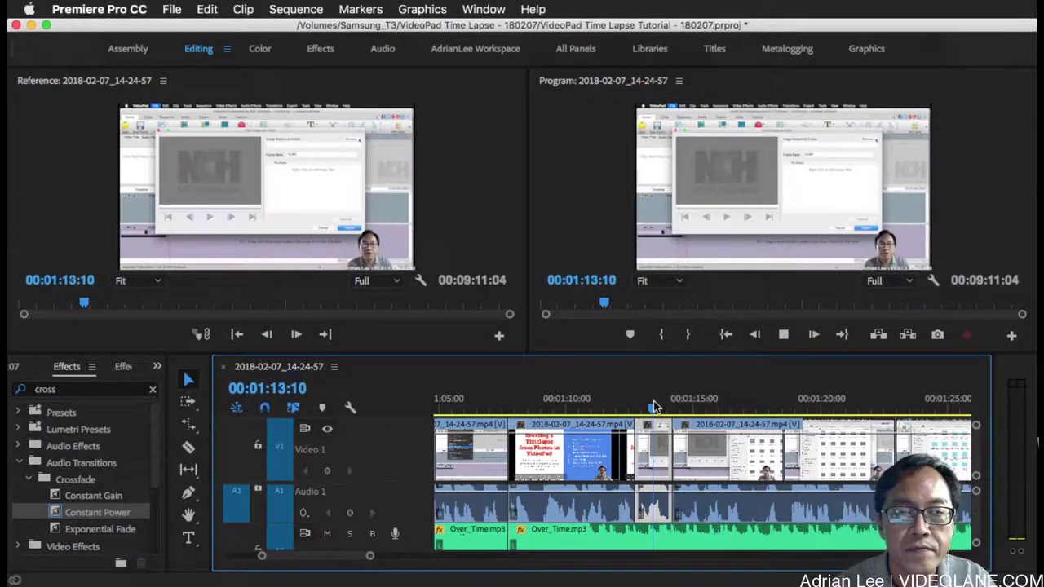
pyautogui.press('space')
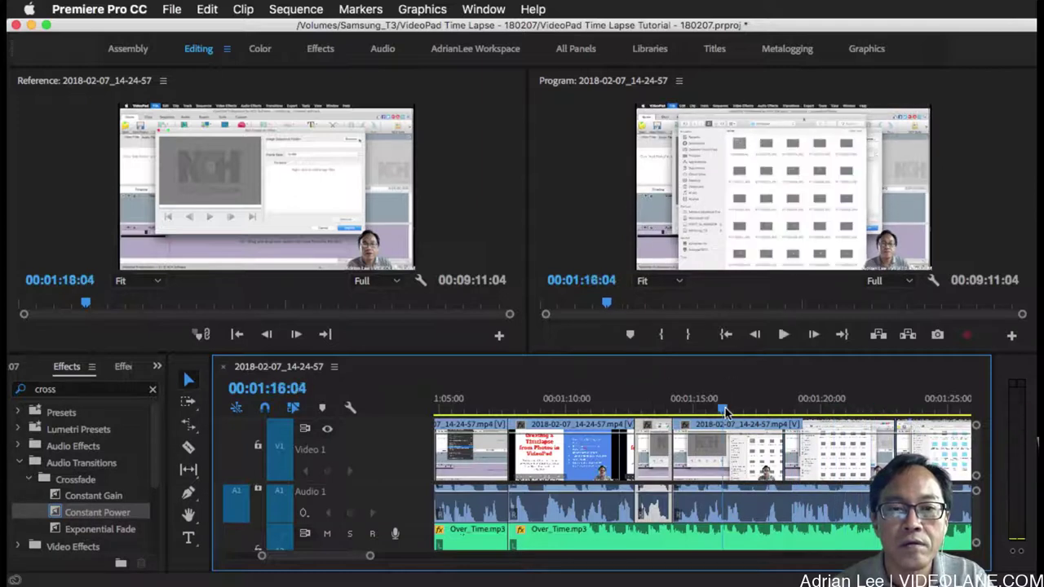
pyautogui.press('space')
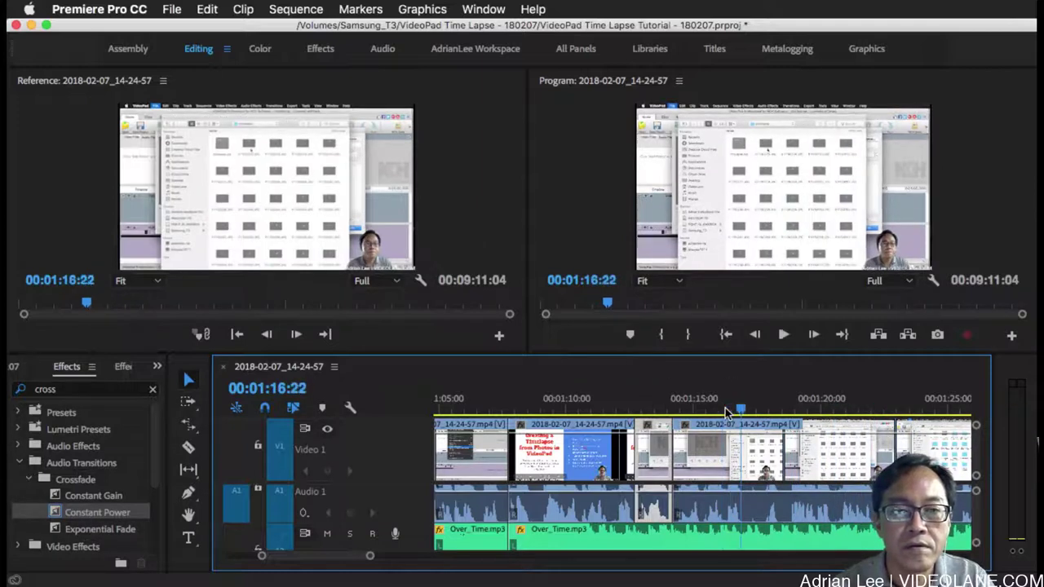
pyautogui.click(743, 408)
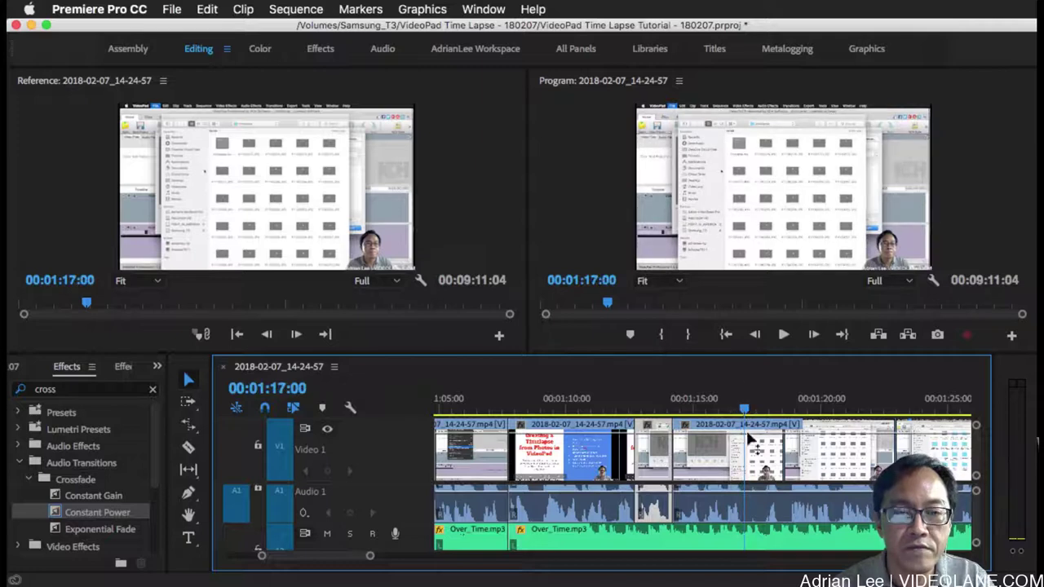
pyautogui.click(747, 462)
pyautogui.press('super+k')
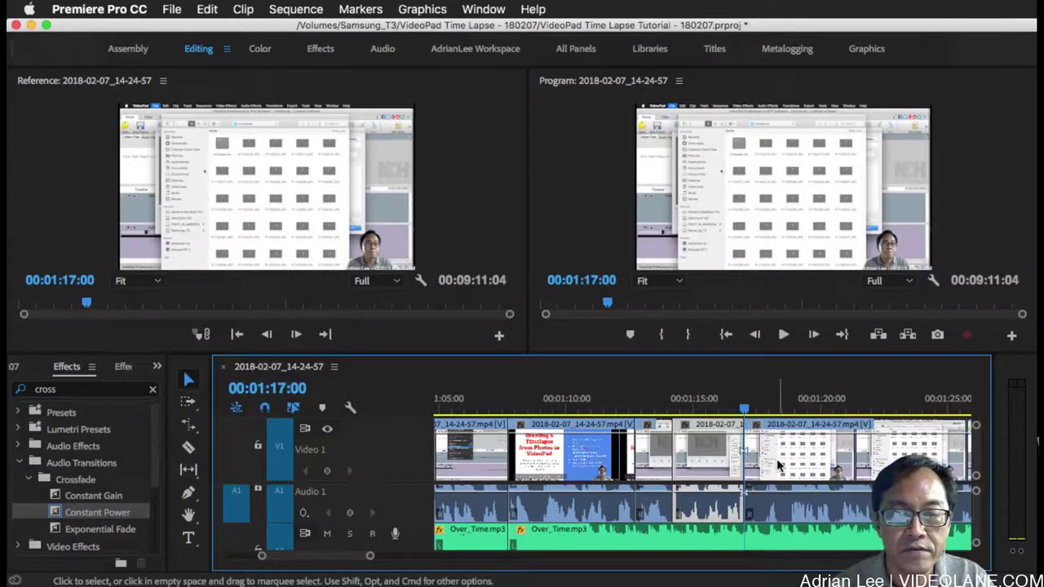
pyautogui.hscroll(5, 779, 464)
pyautogui.press('space')
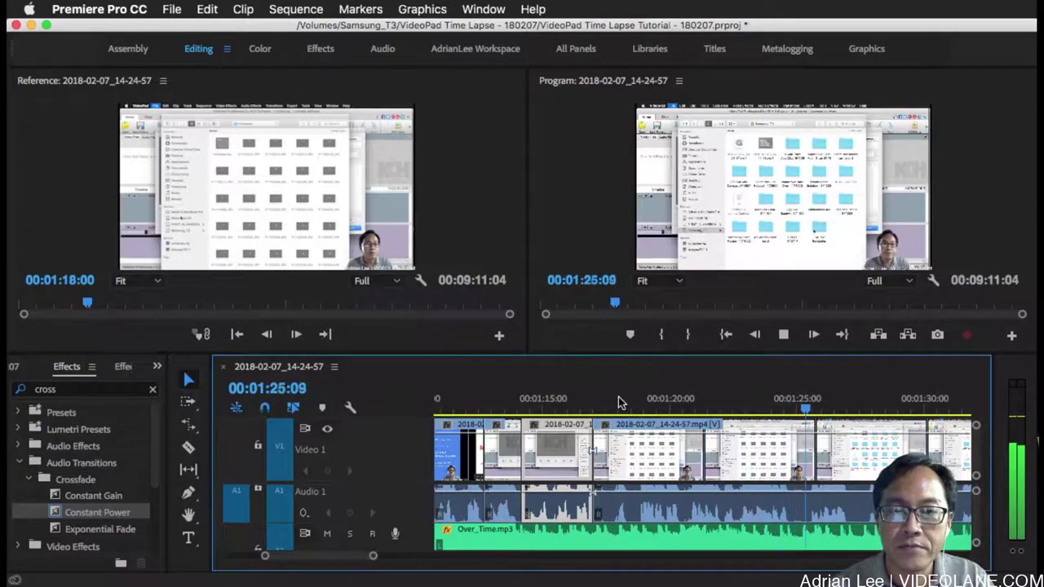
pyautogui.press('-')
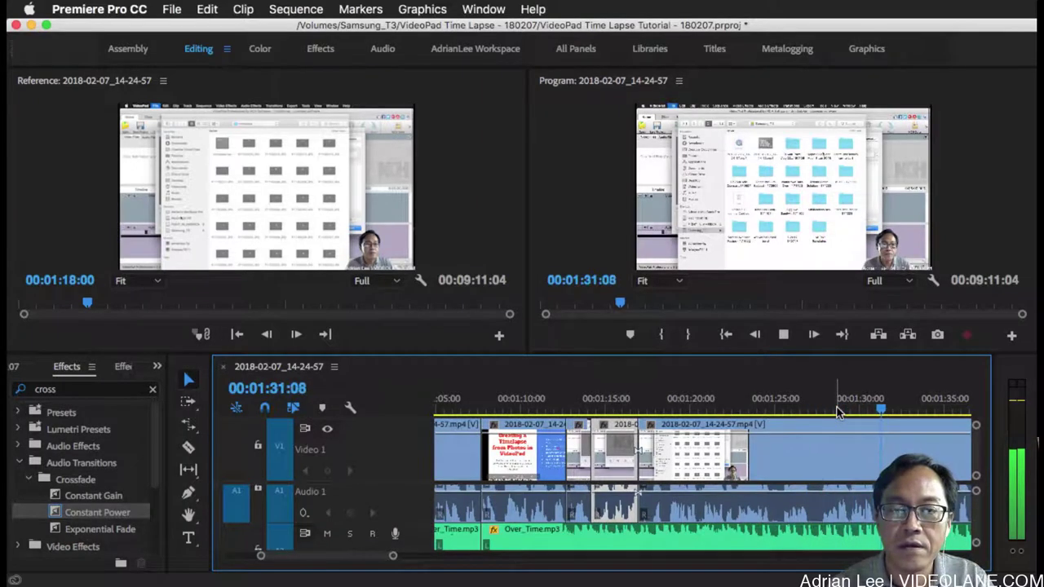
pyautogui.press('space')
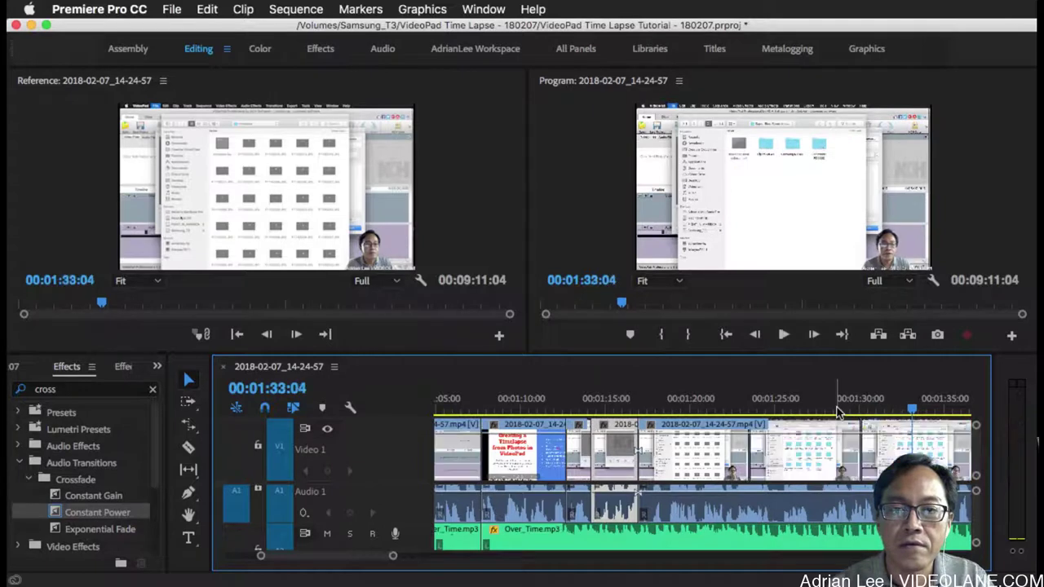
pyautogui.press('-')
pyautogui.press('-')
pyautogui.press('-')
pyautogui.press('-')
pyautogui.press('-')
pyautogui.press('-')
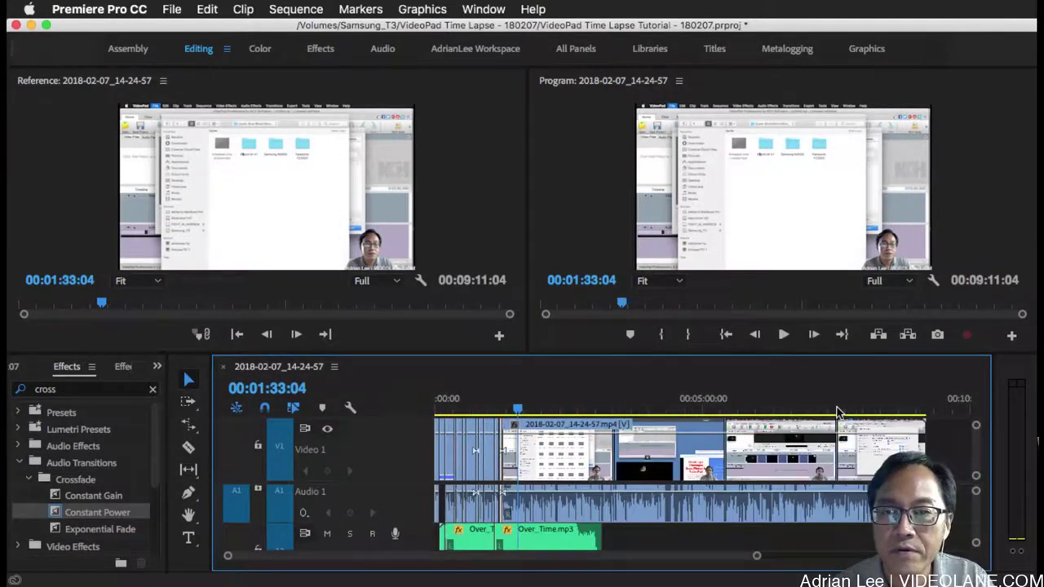
pyautogui.press('=')
pyautogui.press('=')
pyautogui.press('=')
pyautogui.press('=')
pyautogui.press('=')
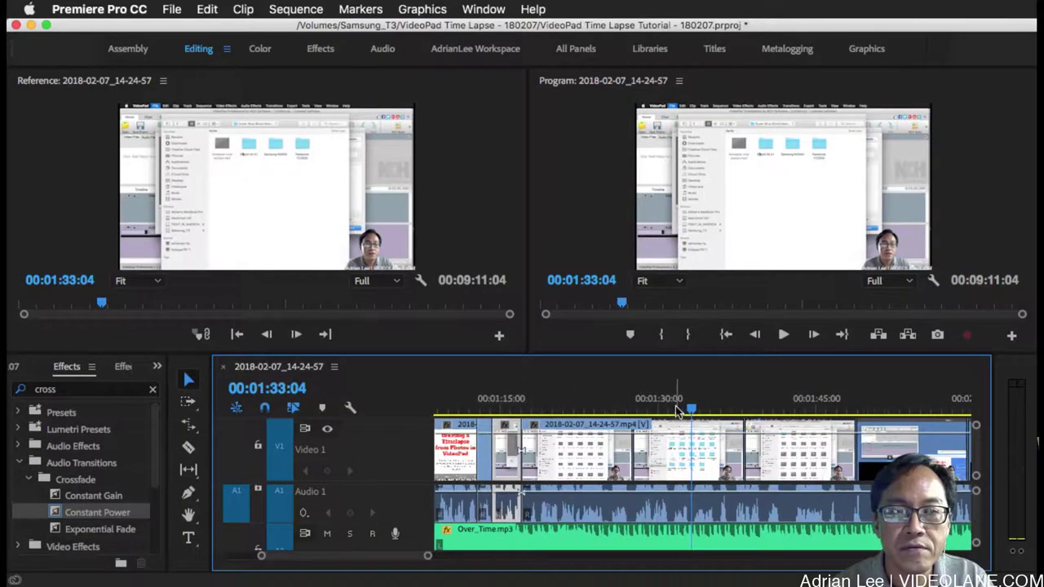
pyautogui.press('=')
pyautogui.press('=')
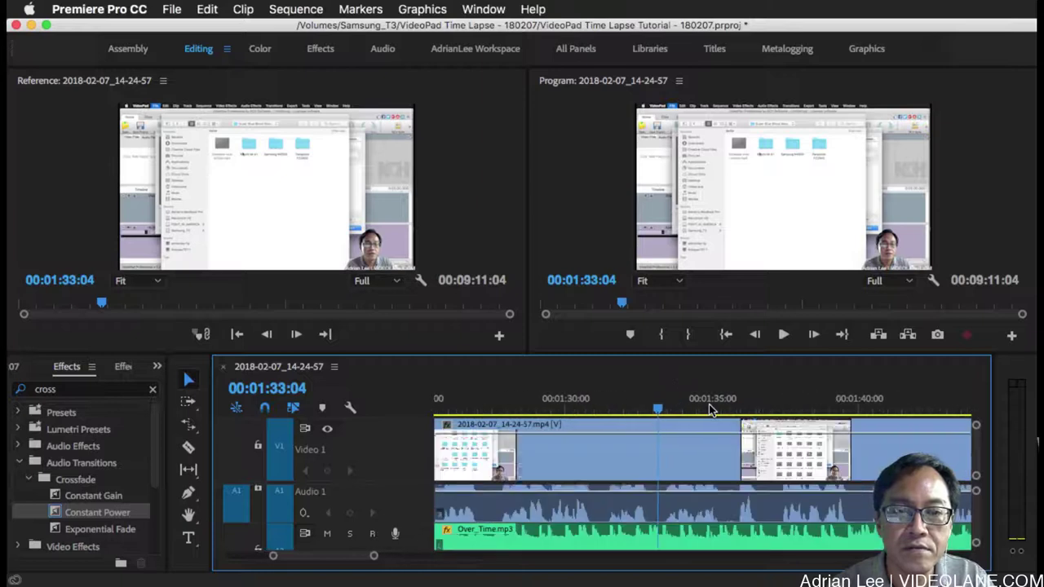
pyautogui.press('space')
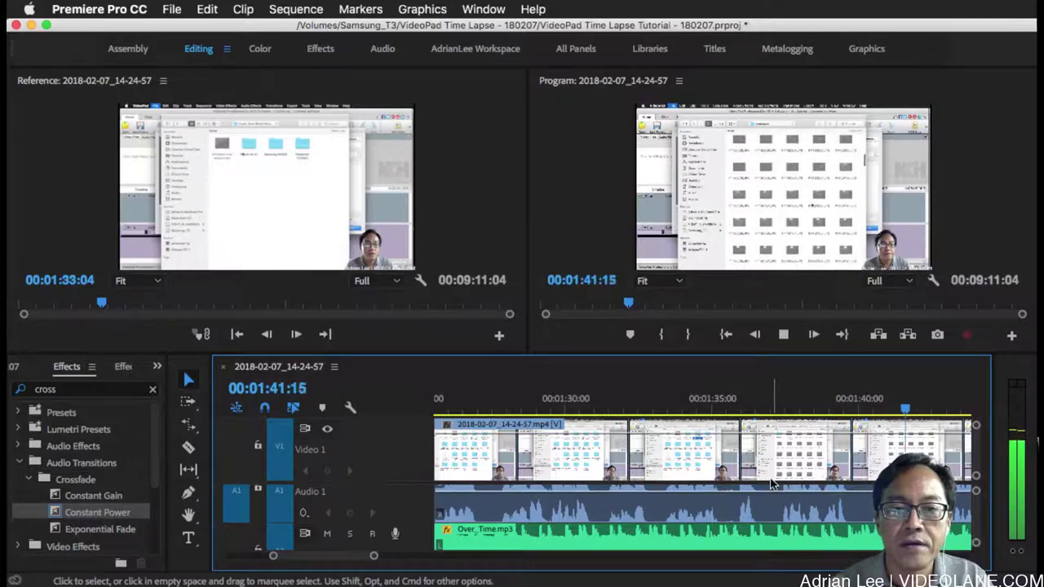
pyautogui.keyDown('alt'); pyautogui.scroll(-3, 771, 483); pyautogui.keyUp('alt')
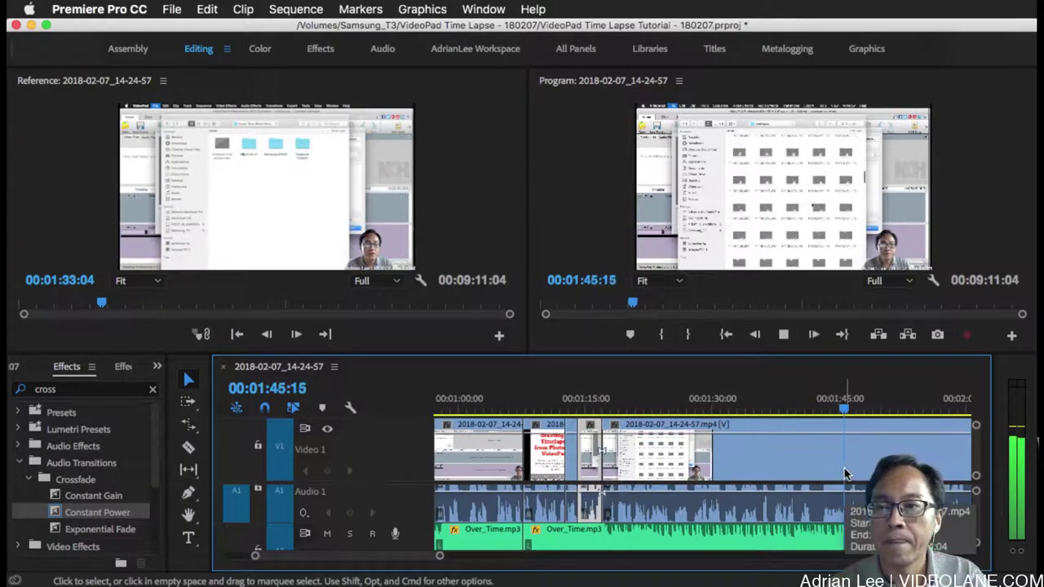
pyautogui.scroll(-3, 910, 407)
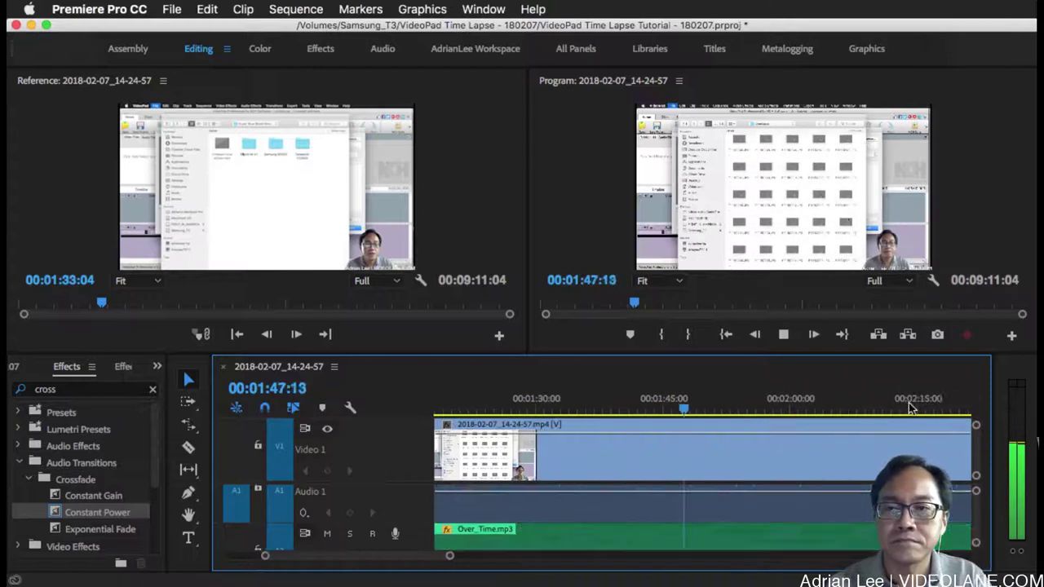
pyautogui.scroll(-3, 910, 408)
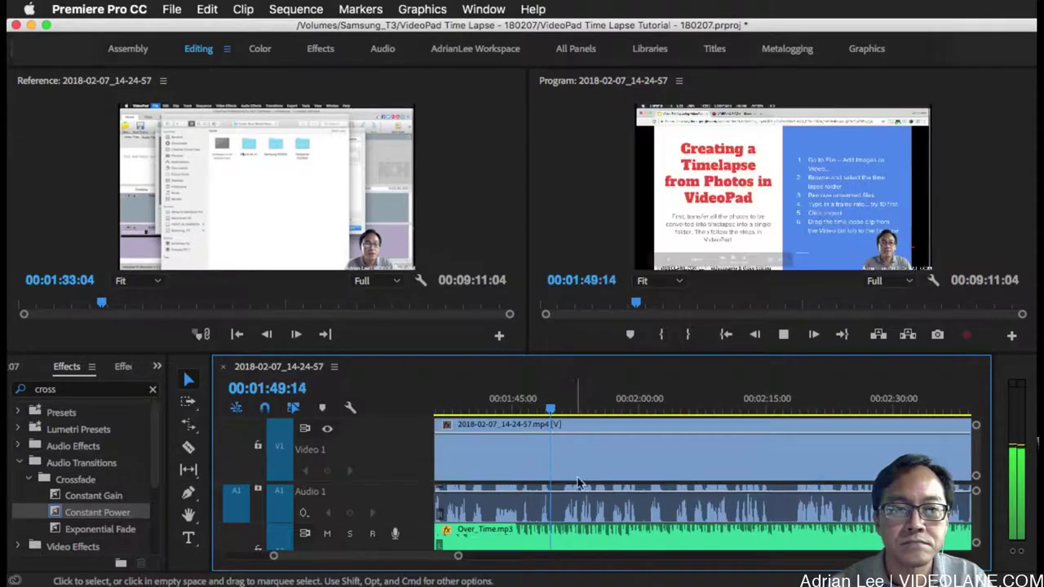
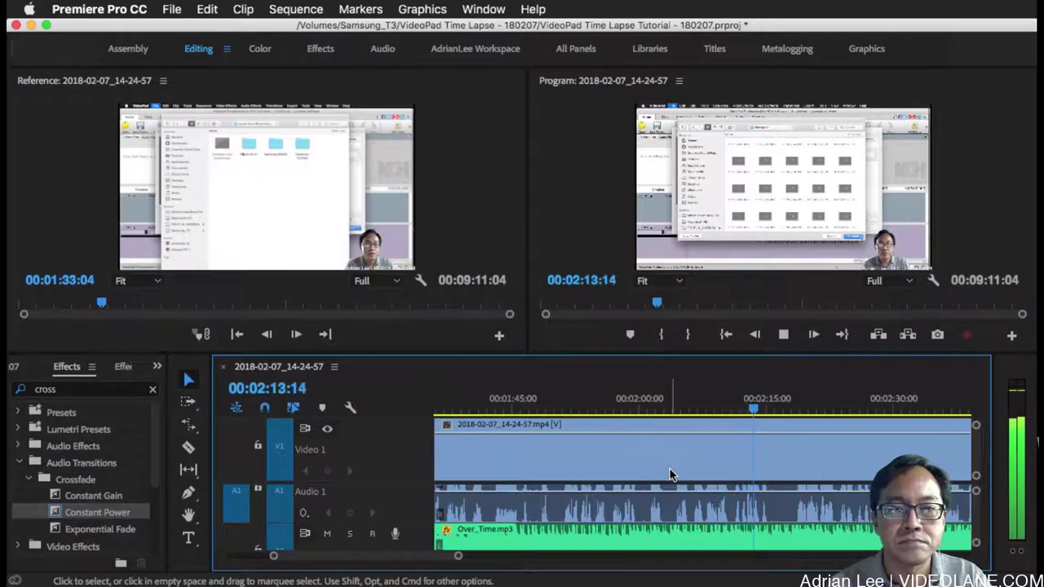
# Split at 2:12:17 and ripple-delete back to 1:17:00, leaving an 8:15:12 sequence.
pyautogui.press('space')
pyautogui.click(736, 408)
pyautogui.press('space')
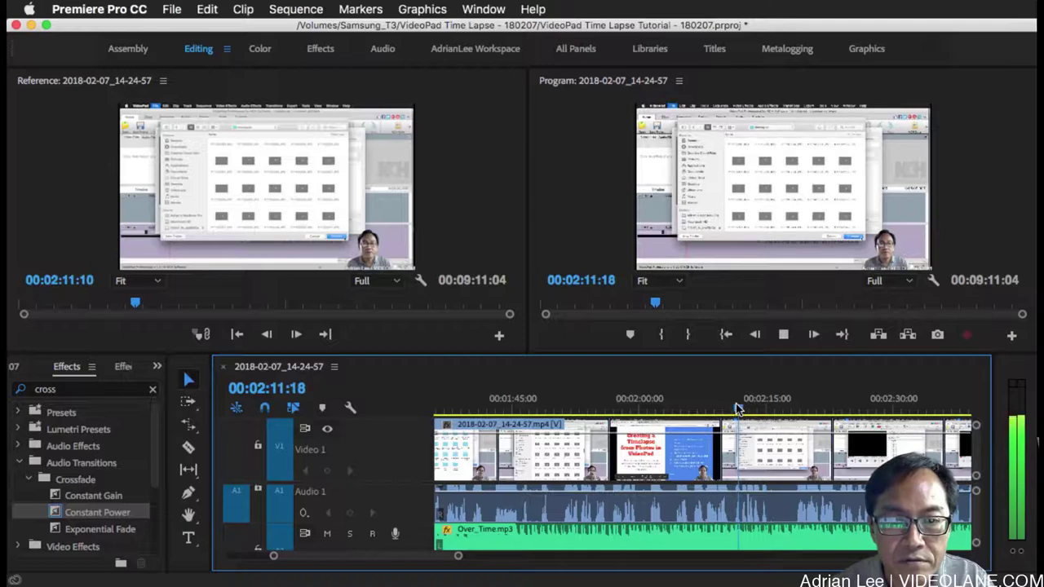
pyautogui.press('space')
pyautogui.press('=')
pyautogui.press('=')
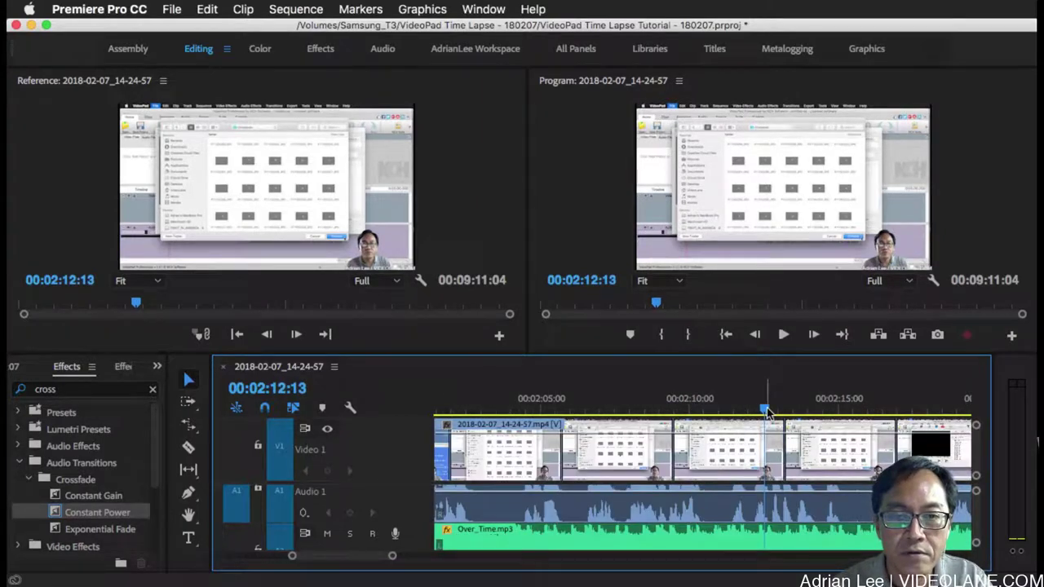
pyautogui.moveTo(766, 412); pyautogui.dragTo(772, 412)
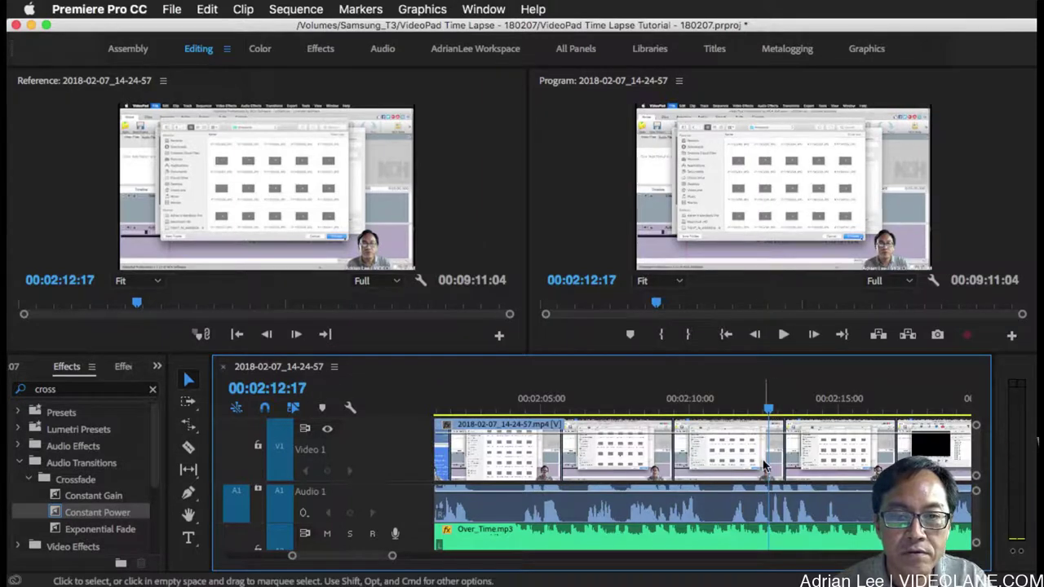
pyautogui.press('super+k')
pyautogui.press('q')
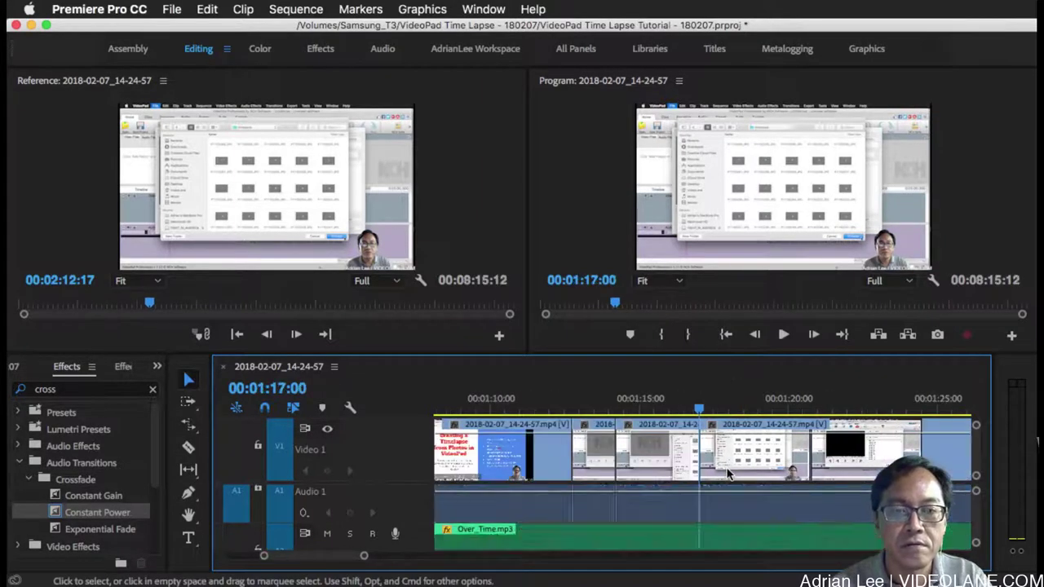
# Play back across the new join from around 1:14:21 to check it.
pyautogui.click(670, 405)
pyautogui.press('space')
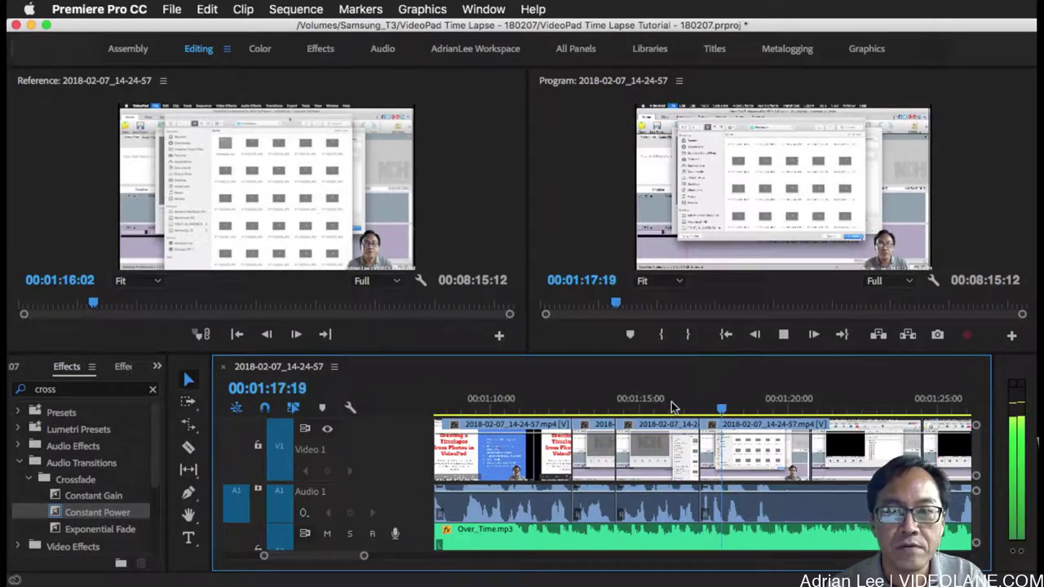
pyautogui.click(635, 408)
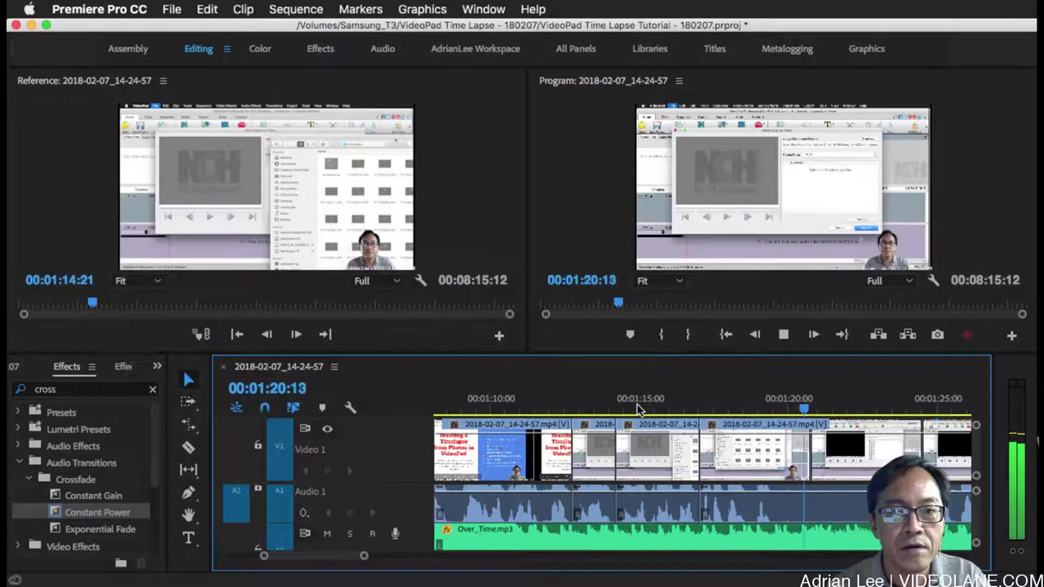
pyautogui.press('space')
# Review from 1:18:13 and split the clip and audio at 1:18:20.
pyautogui.click(744, 405)
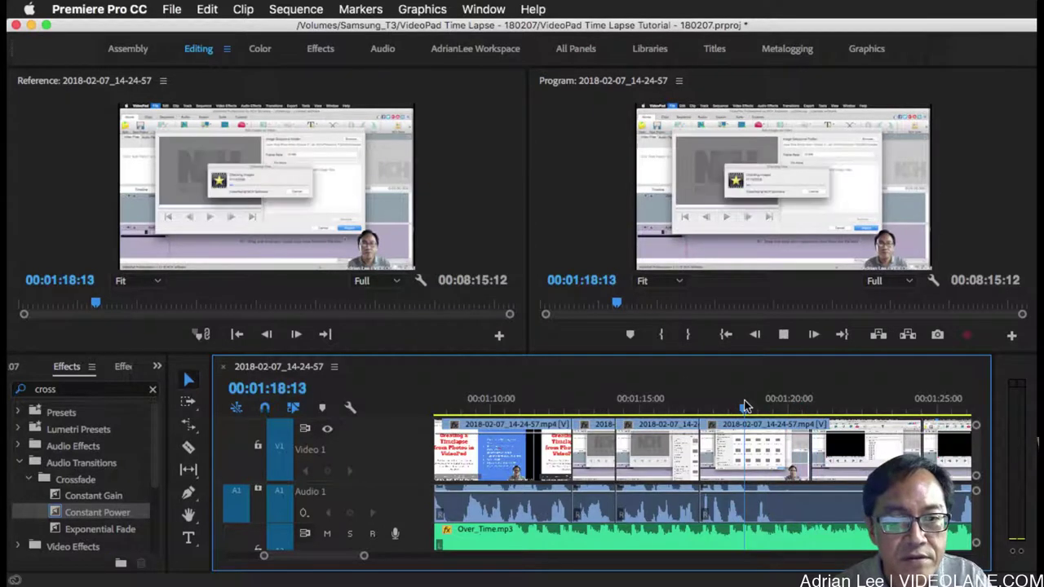
pyautogui.press('space')
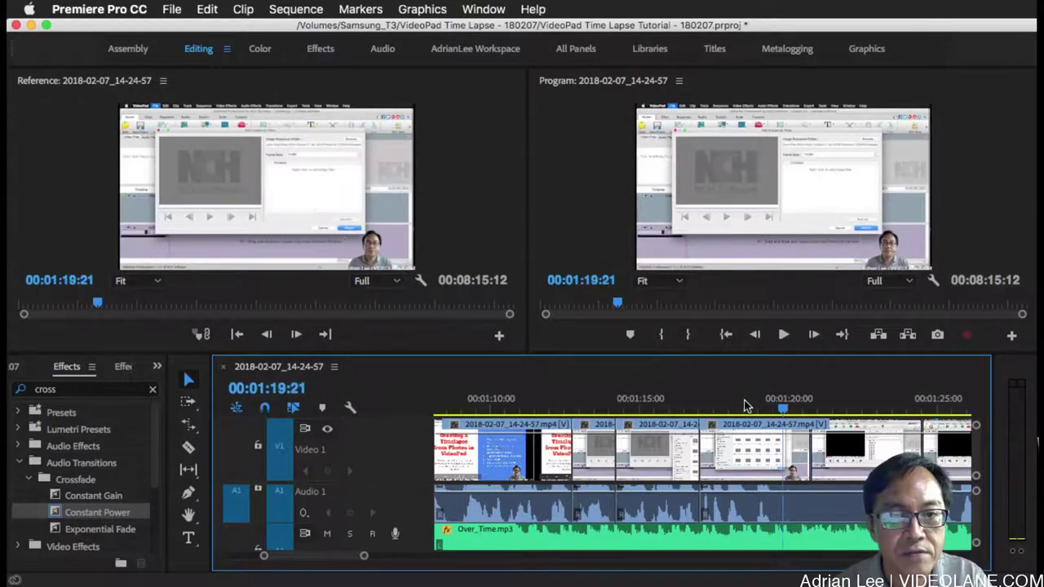
pyautogui.click(743, 414)
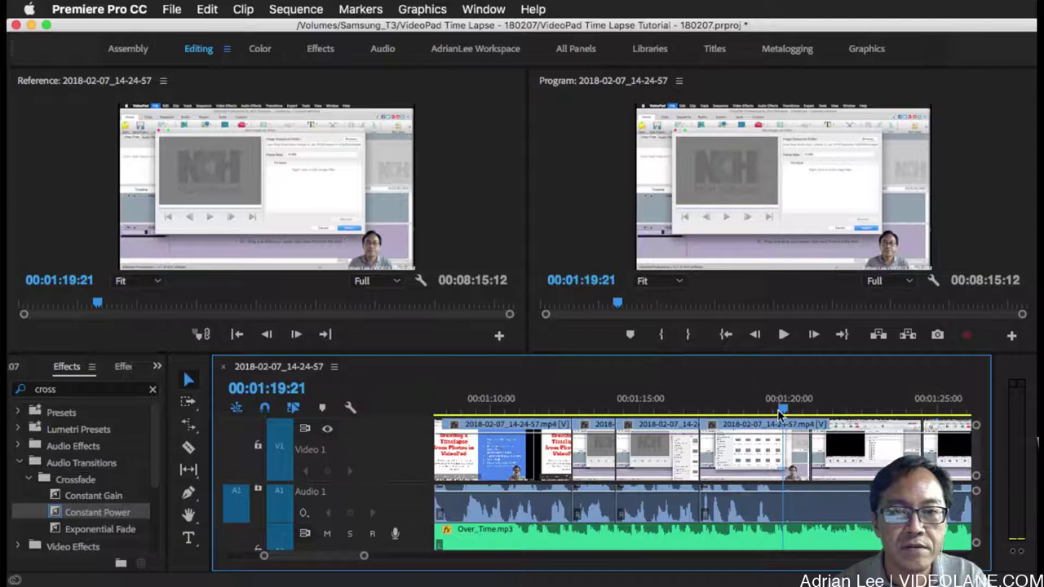
pyautogui.click(750, 412)
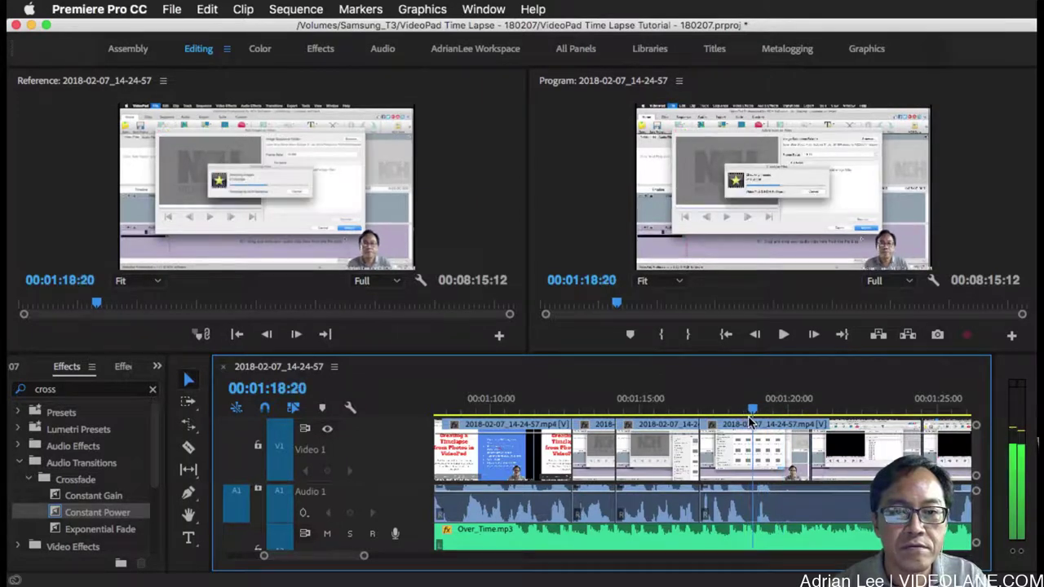
pyautogui.press('super+k')
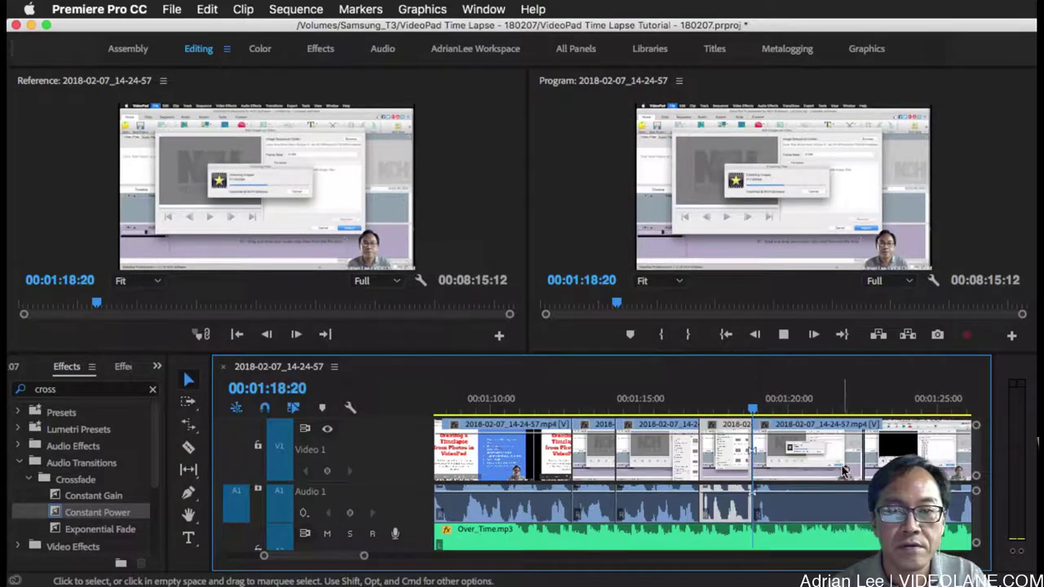
pyautogui.click(876, 408)
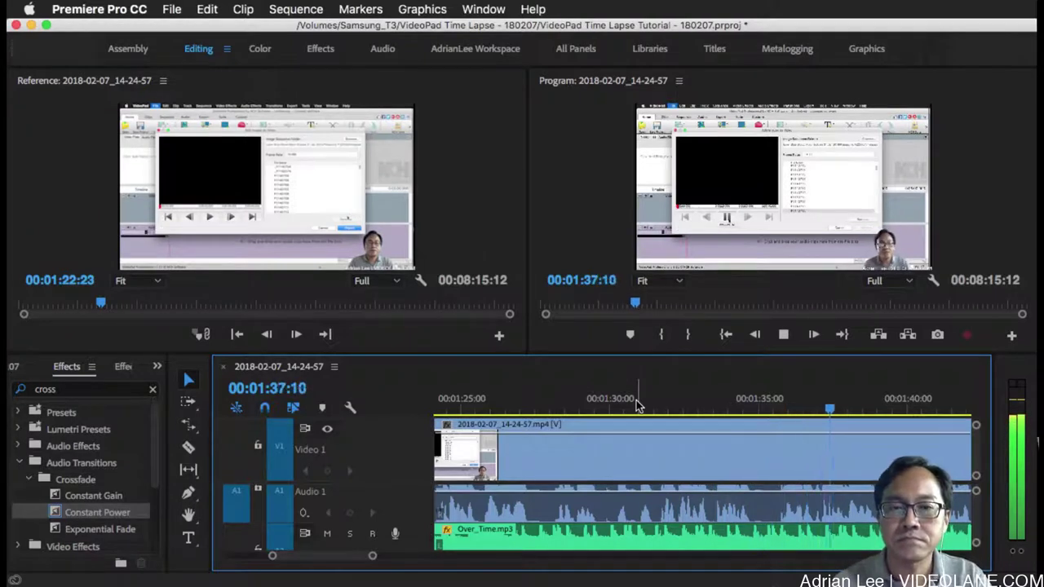
# Ripple-trim from 1:45:12 back to 1:18:20, review the join, and widen the timeline.
pyautogui.hscroll(3, 702, 414)
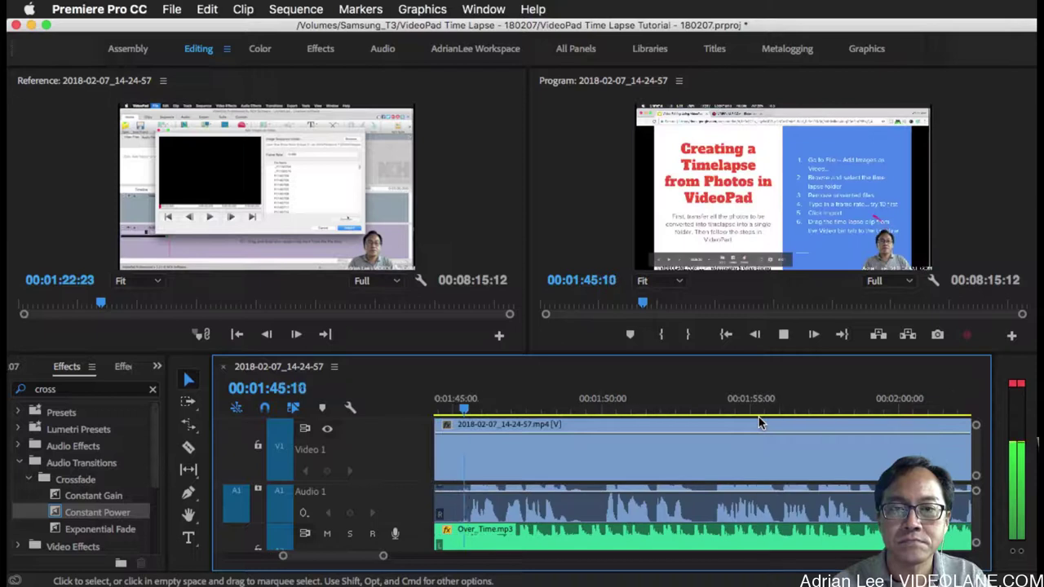
pyautogui.press('space')
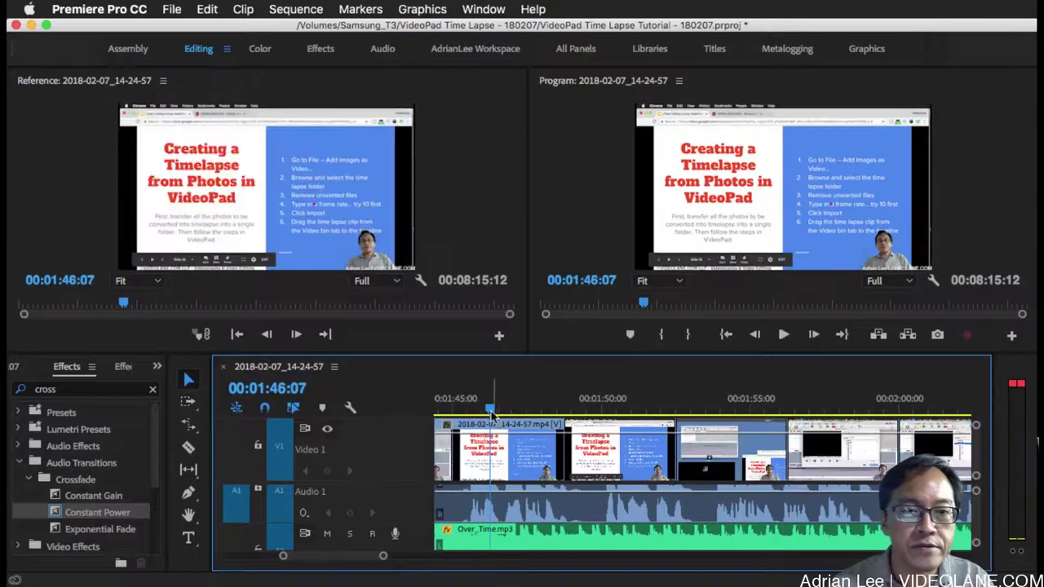
pyautogui.moveTo(490, 414); pyautogui.dragTo(465, 417)
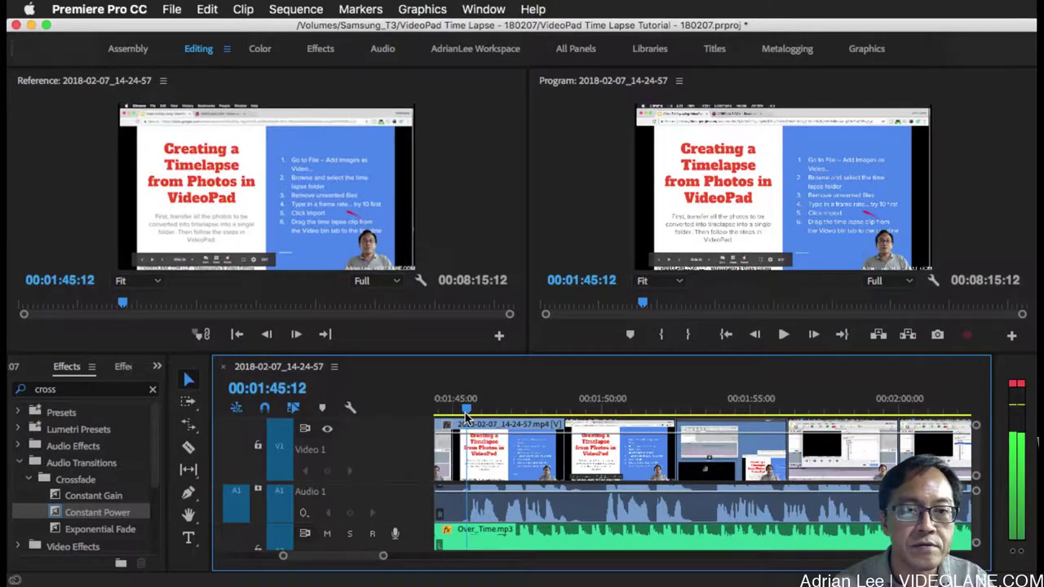
pyautogui.moveTo(467, 461); pyautogui.dragTo(451, 463)
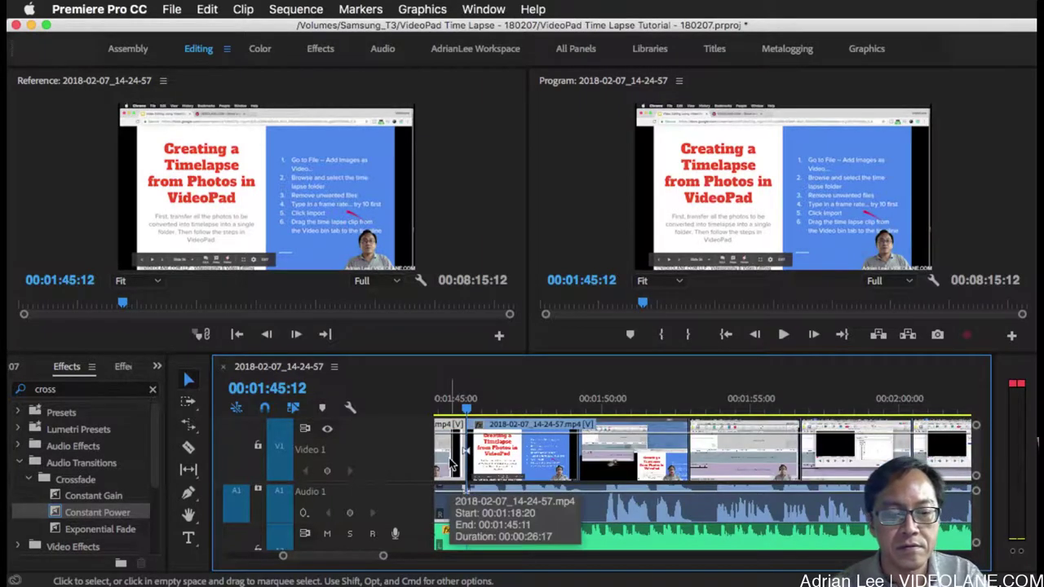
pyautogui.press('q')
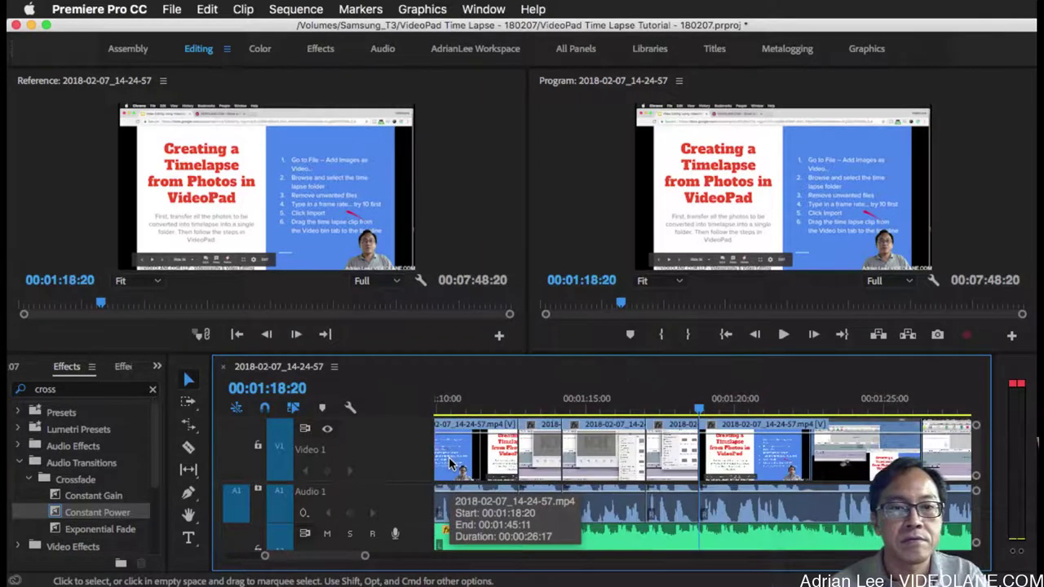
pyautogui.click(685, 405)
pyautogui.press('space')
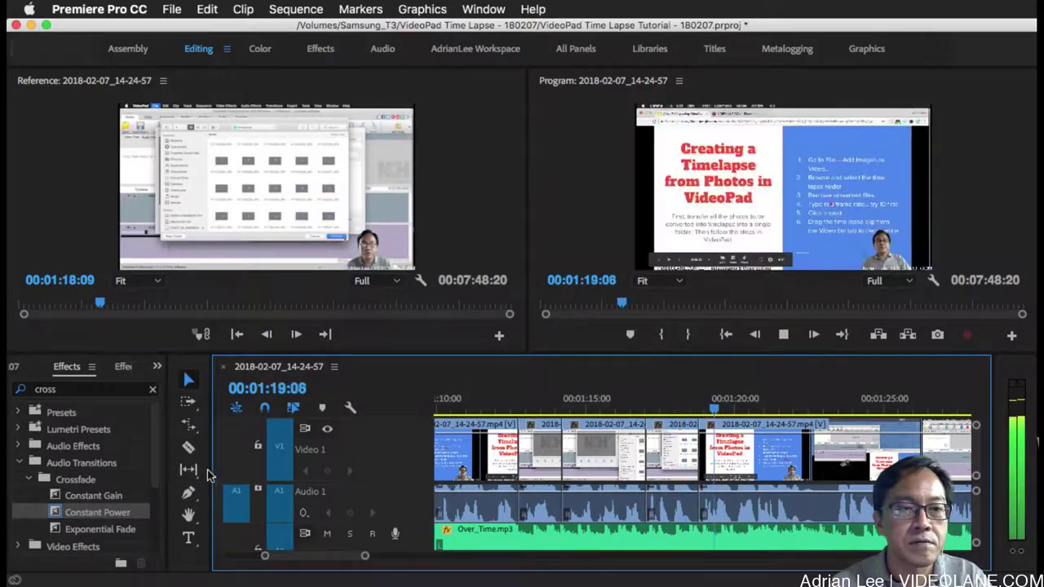
pyautogui.moveTo(209, 470); pyautogui.dragTo(134, 465)
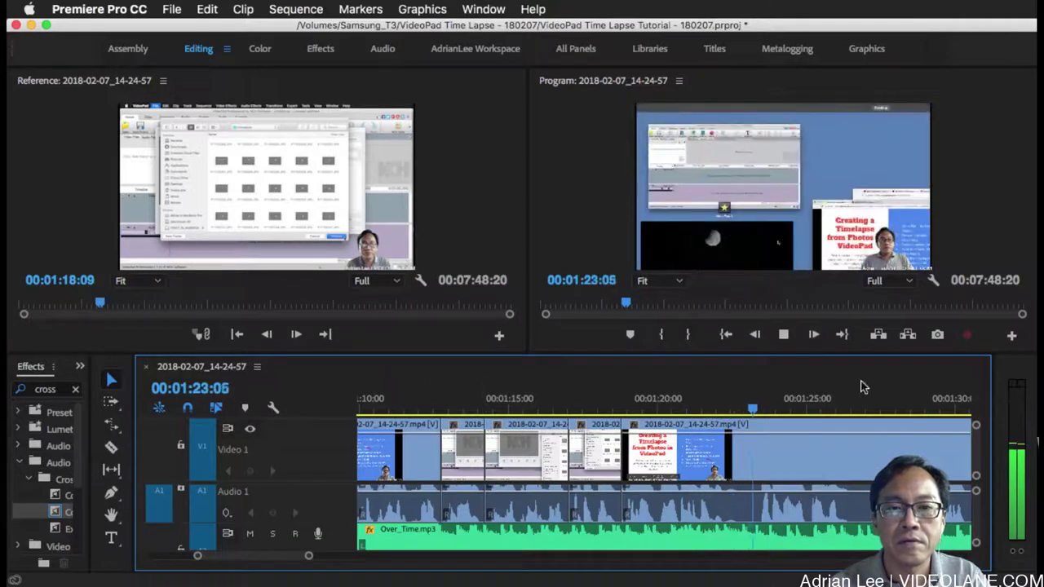
# Review the footage from 1:21:12 to locate the dead section ending near 1:29:15.
pyautogui.click(701, 400)
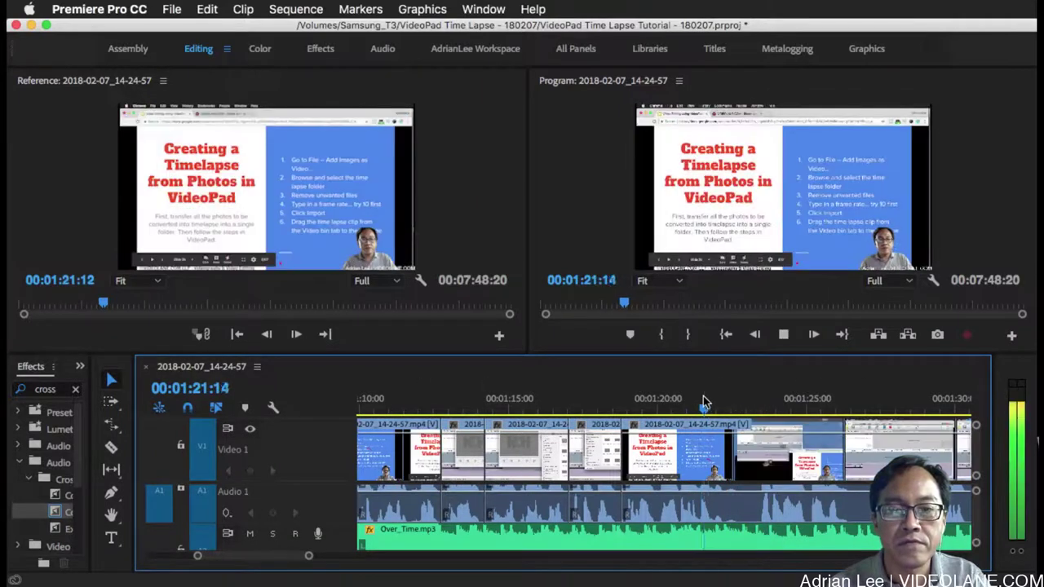
pyautogui.press('space')
pyautogui.click(728, 461)
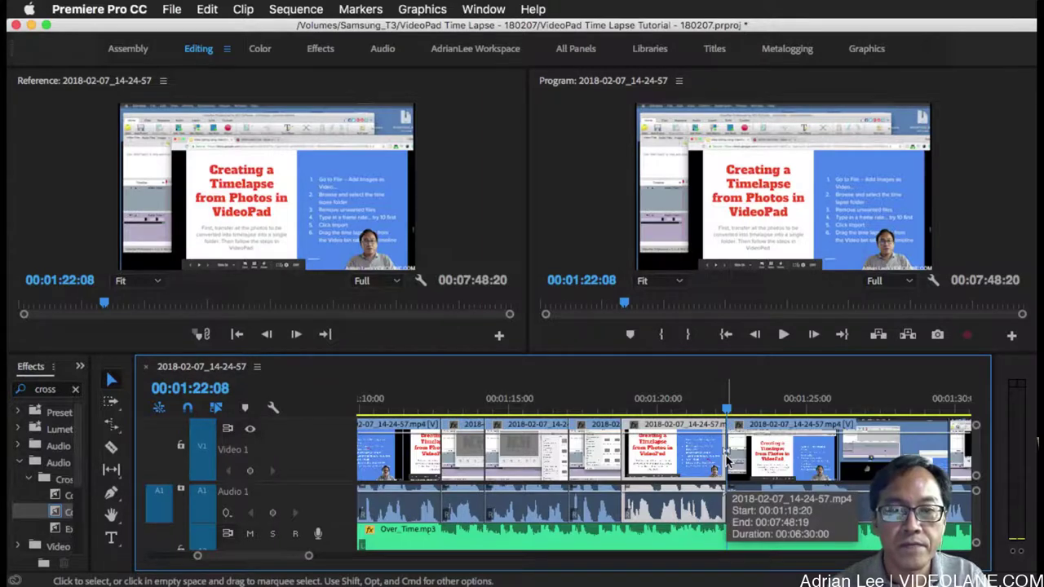
pyautogui.press('space')
pyautogui.click(762, 399)
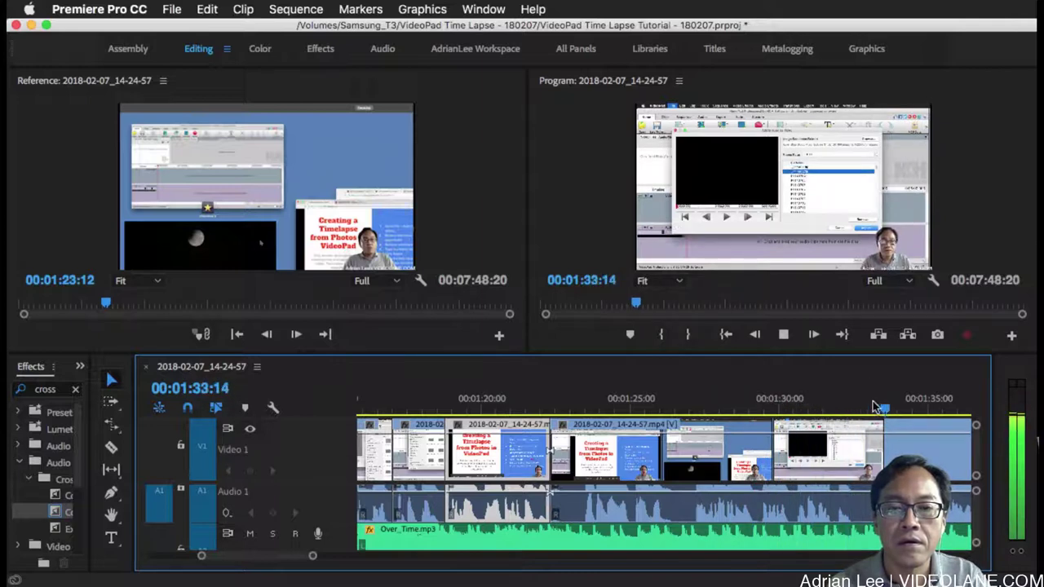
pyautogui.press('space')
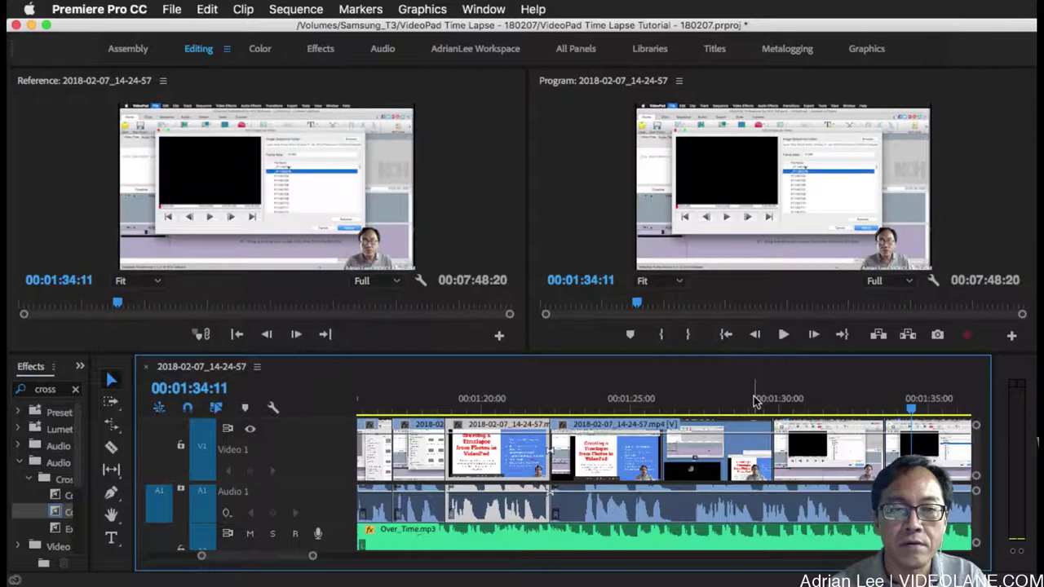
pyautogui.click(755, 401)
pyautogui.press('space')
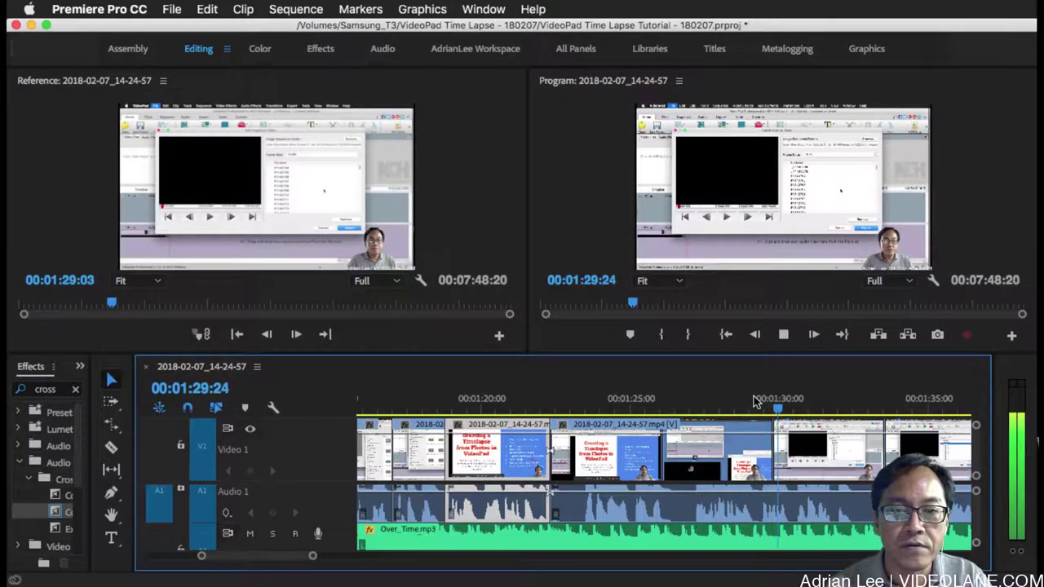
pyautogui.press('space')
# Trim the clip's end to 1:29:15, ripple-delete it, and play back from 1:21:17.
pyautogui.moveTo(778, 410); pyautogui.dragTo(766, 412)
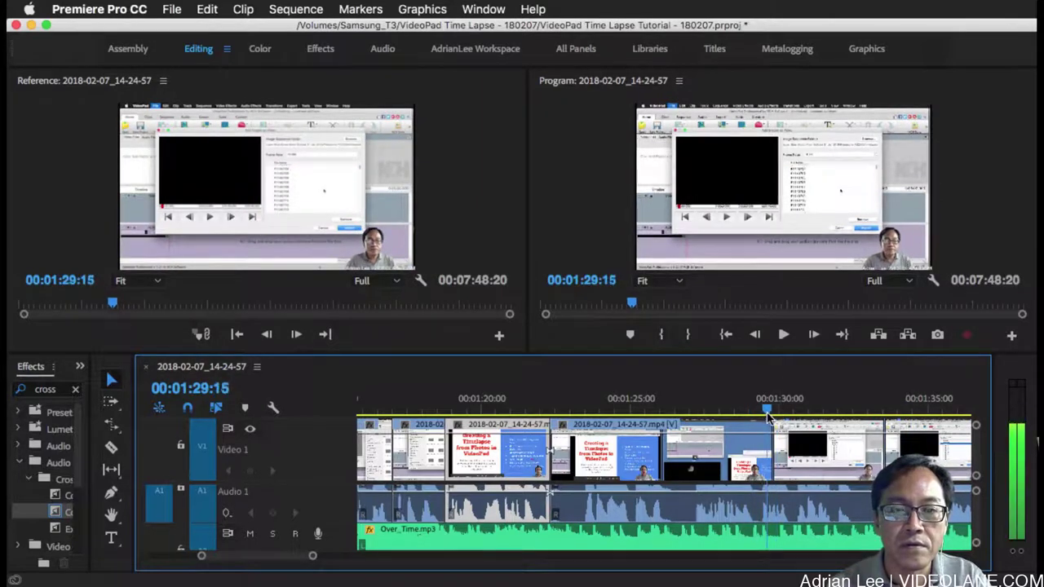
pyautogui.click(767, 462)
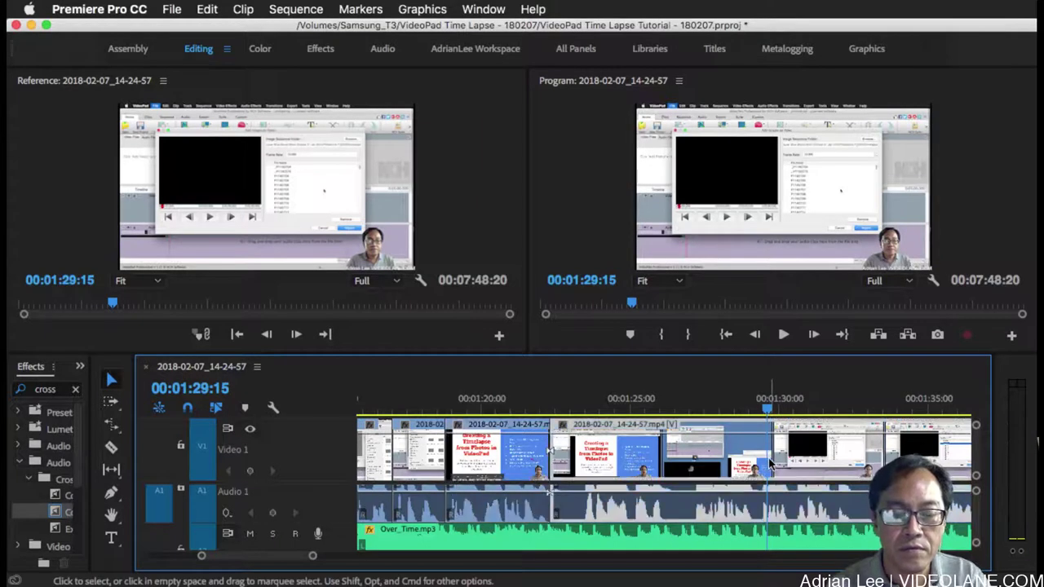
pyautogui.moveTo(772, 461); pyautogui.dragTo(767, 462)
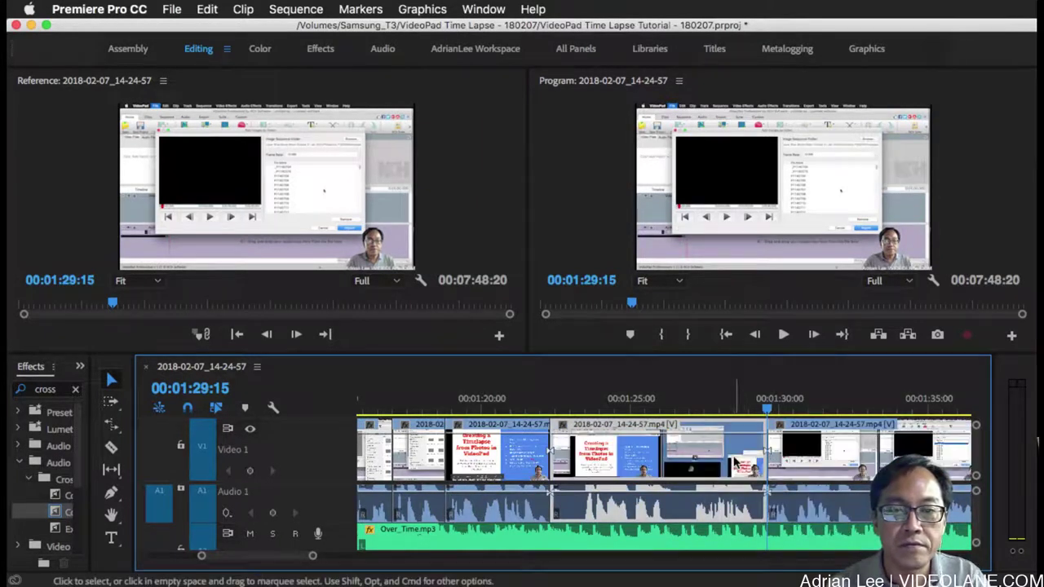
pyautogui.hotkey('alt', 'BackSpace')
pyautogui.click(532, 400)
pyautogui.press('space')
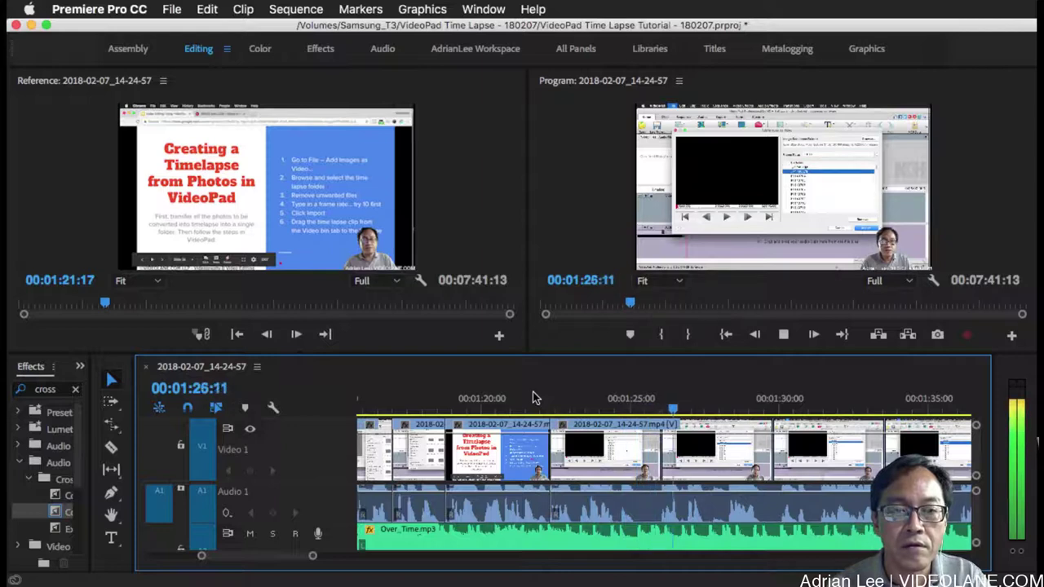
pyautogui.press('space')
# Split the clip near 1:23:20 and ripple-remove the dead stretch up to about 1:26:06.
pyautogui.click(593, 405)
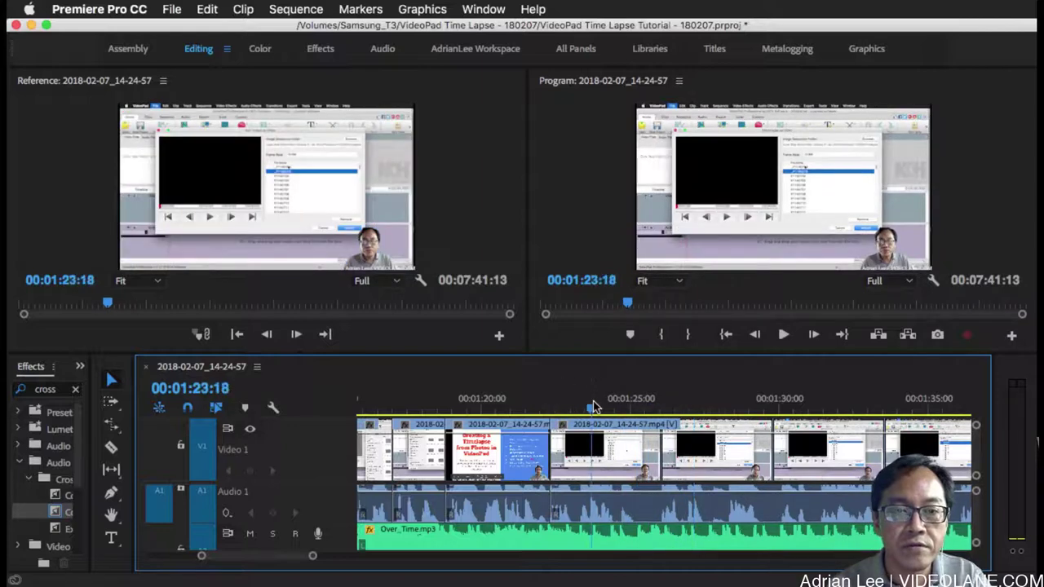
pyautogui.press('space')
pyautogui.press('space')
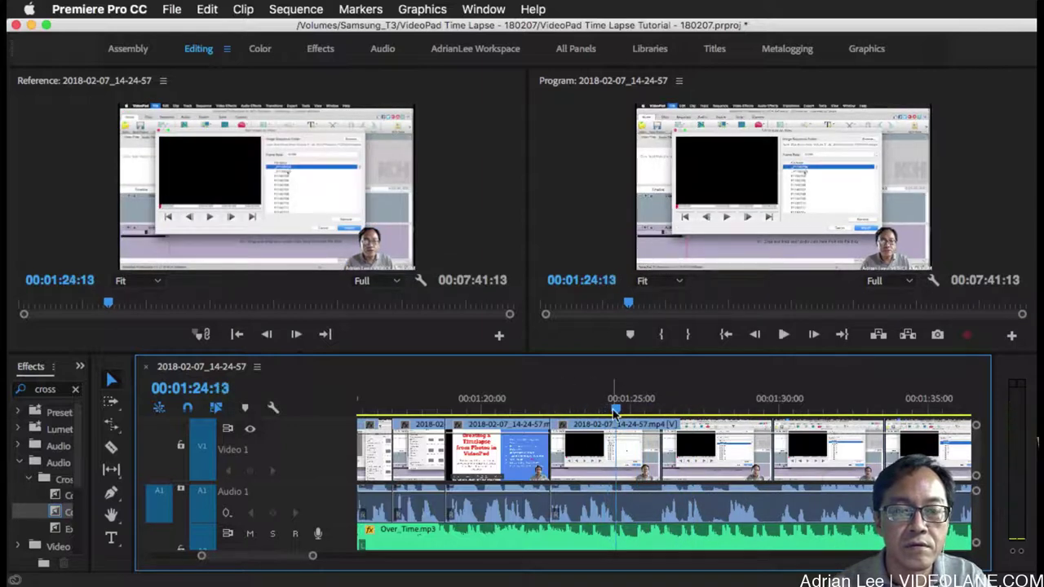
pyautogui.press('=')
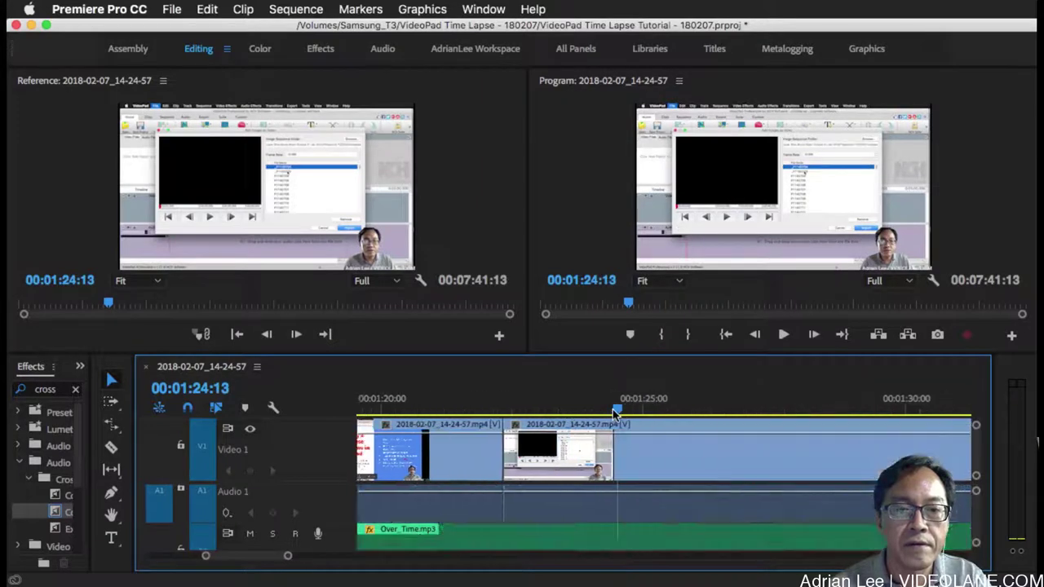
pyautogui.moveTo(617, 411); pyautogui.dragTo(613, 408)
pyautogui.click(616, 465)
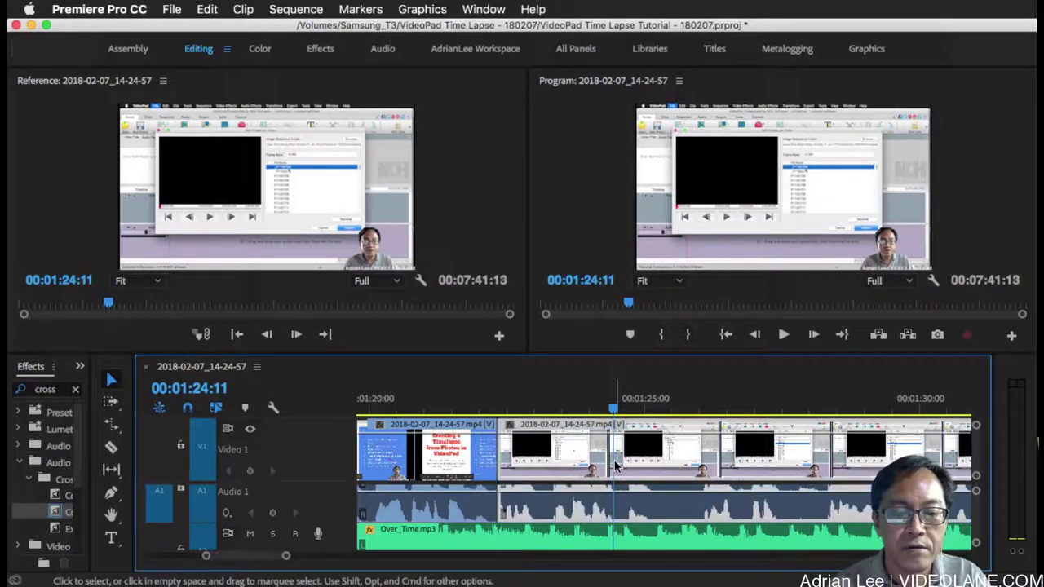
pyautogui.press('super+k')
pyautogui.press('space')
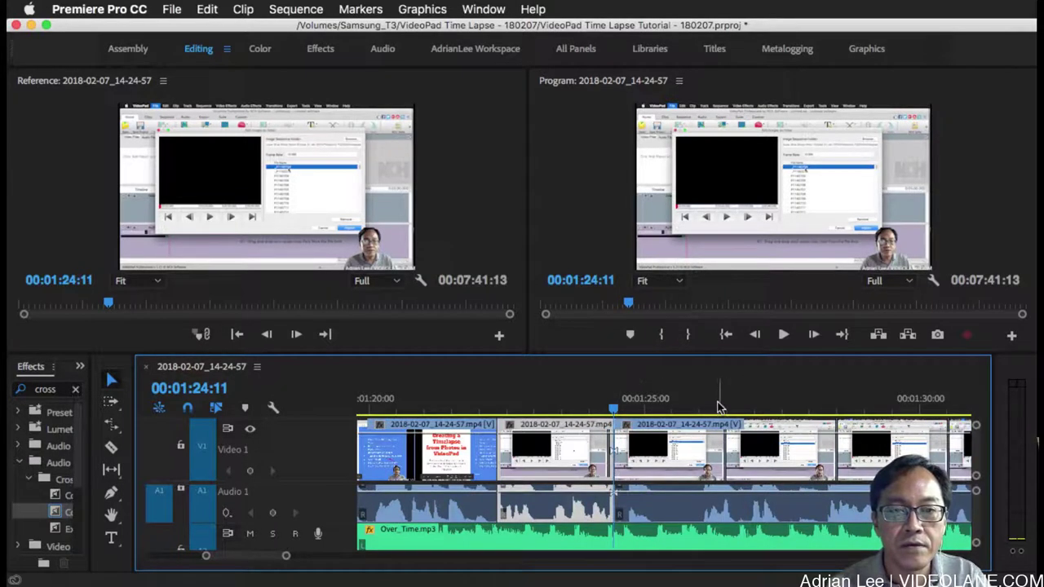
pyautogui.press('space')
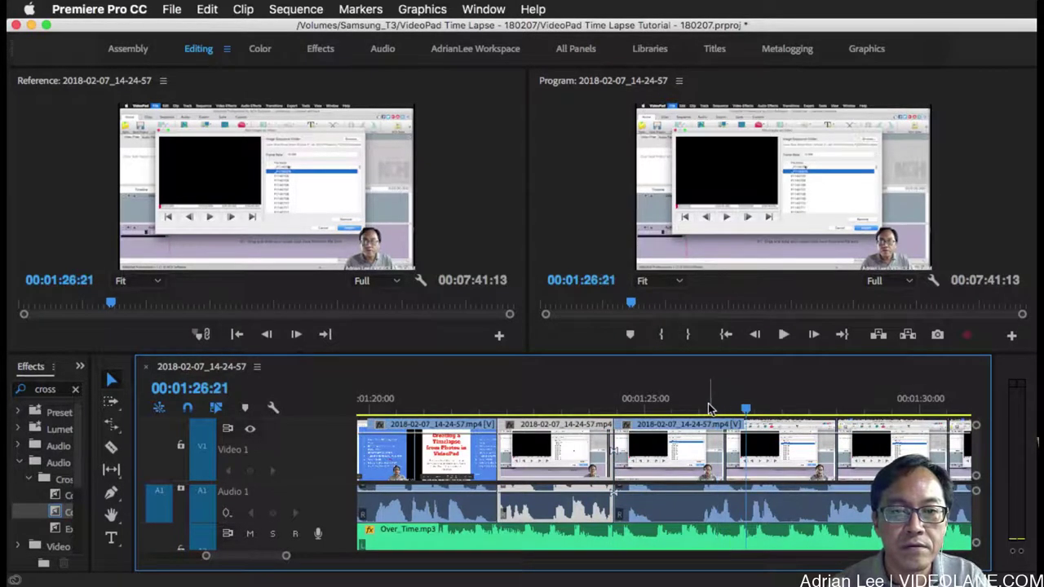
pyautogui.press('space')
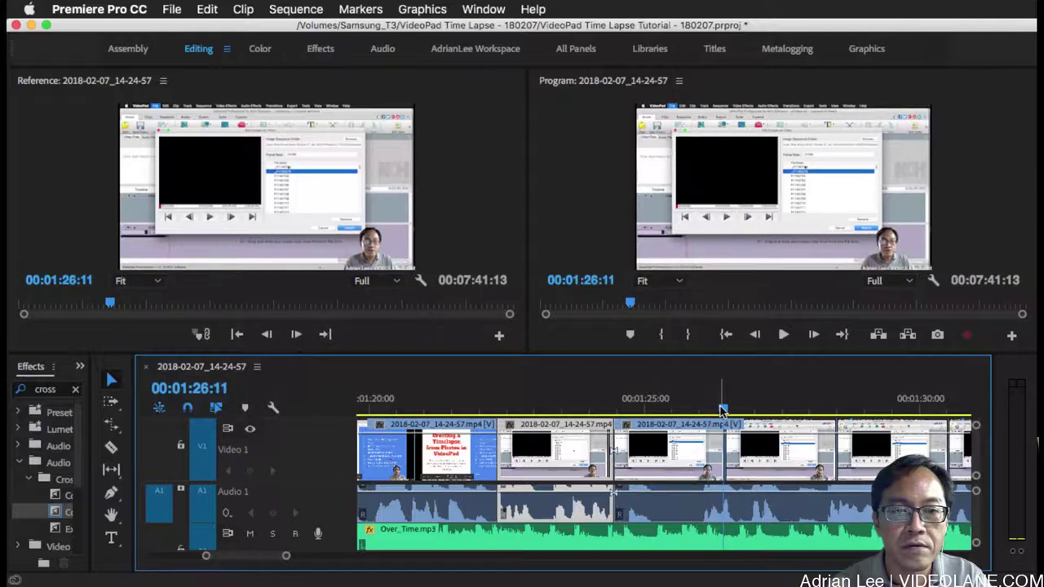
pyautogui.click(711, 410)
pyautogui.press('Left')
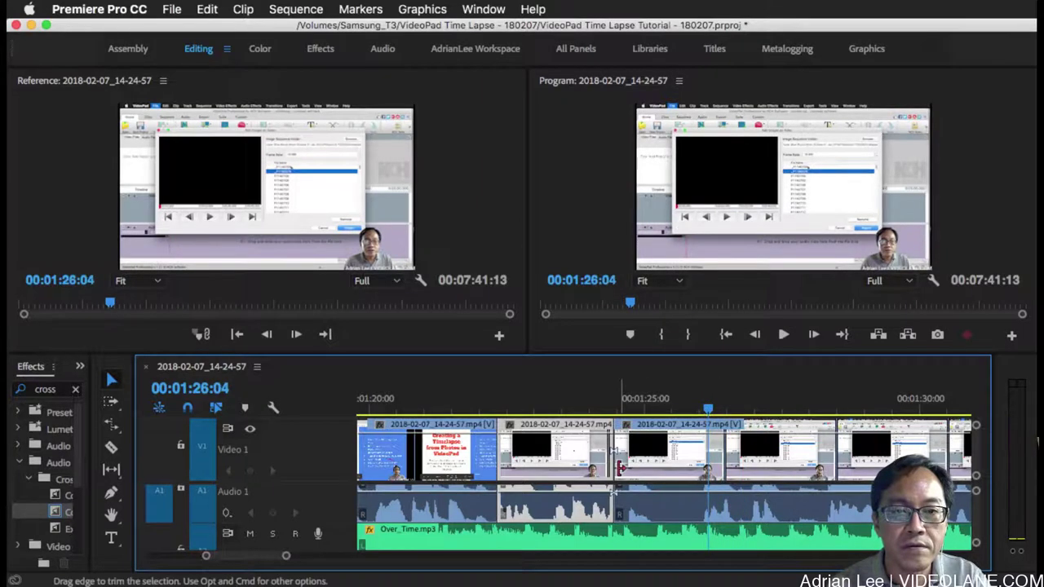
pyautogui.moveTo(634, 466); pyautogui.dragTo(715, 468)
# Trim a few frames off the left clip's end near 1:25:04 and review from 1:24:00.
pyautogui.click(580, 410)
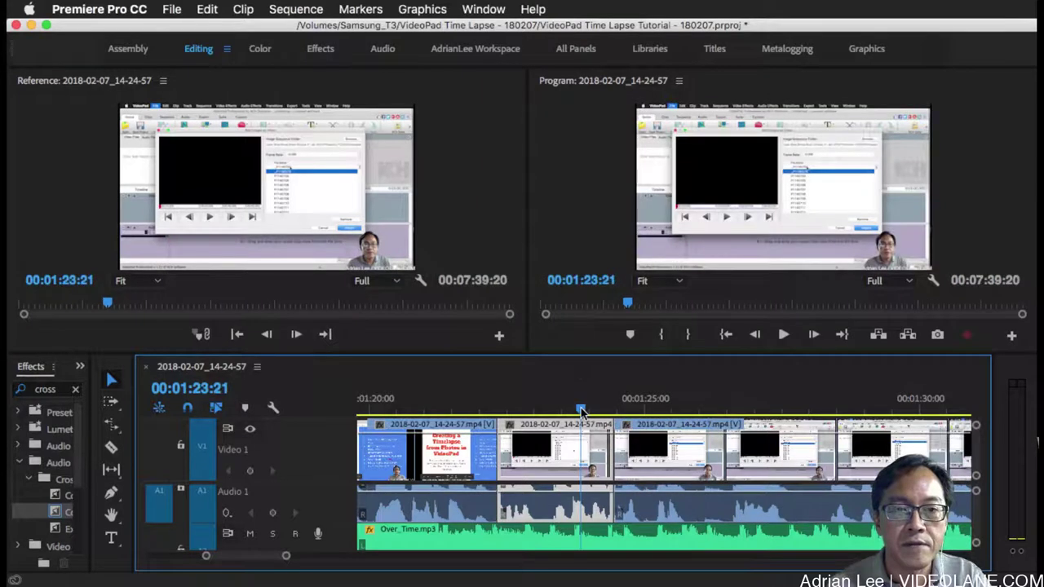
pyautogui.click(654, 410)
pyautogui.press('=')
pyautogui.press('=')
pyautogui.press('=')
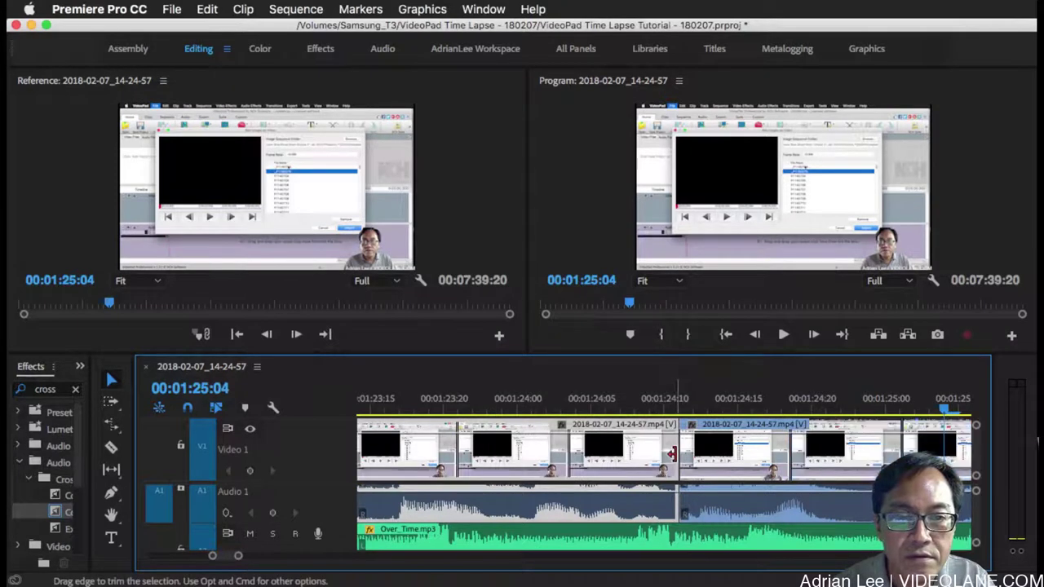
pyautogui.moveTo(657, 453); pyautogui.dragTo(645, 458)
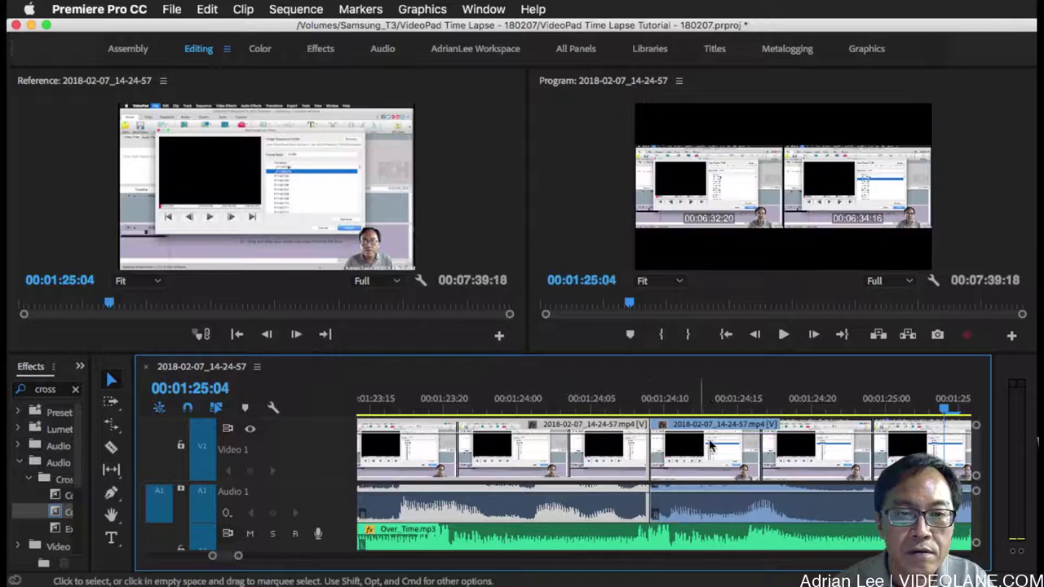
pyautogui.click(520, 404)
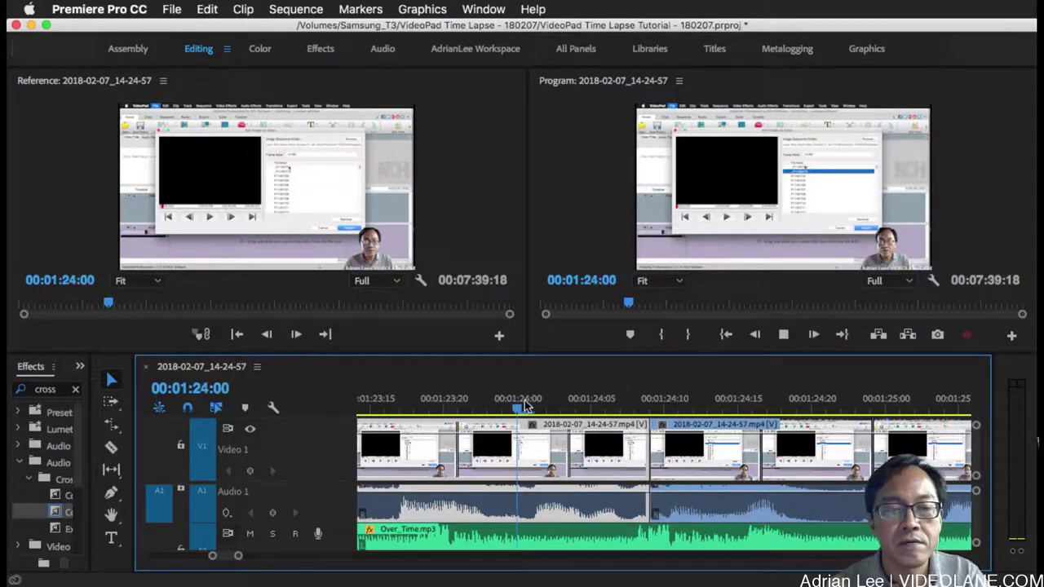
pyautogui.press('space')
pyautogui.press('-')
pyautogui.press('-')
pyautogui.press('-')
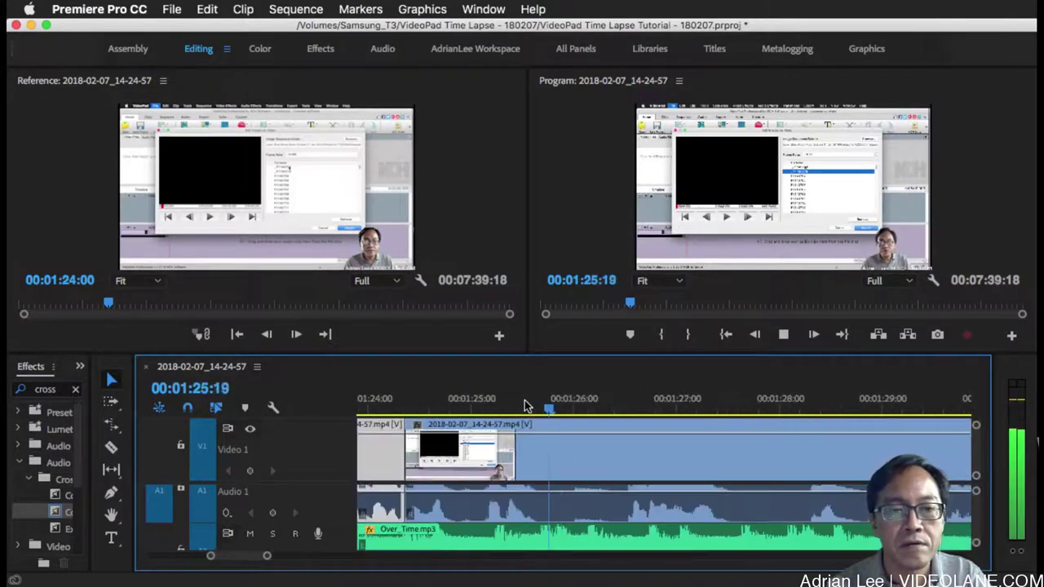
pyautogui.press('space')
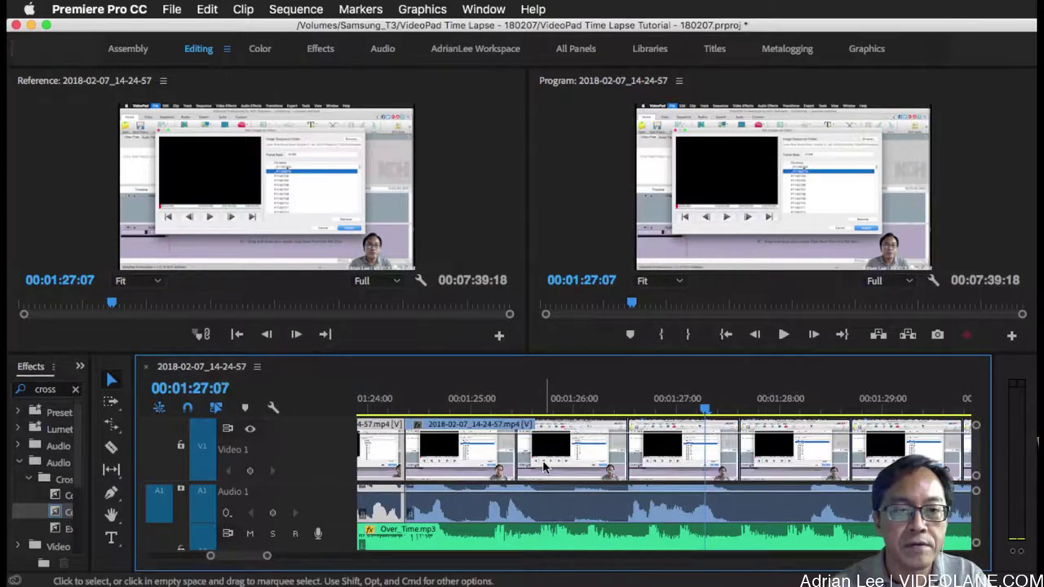
# Split at 1:25:20, remove the dead stretch until content resumes, and review from 1:25:04.
pyautogui.click(553, 400)
pyautogui.press('super+k')
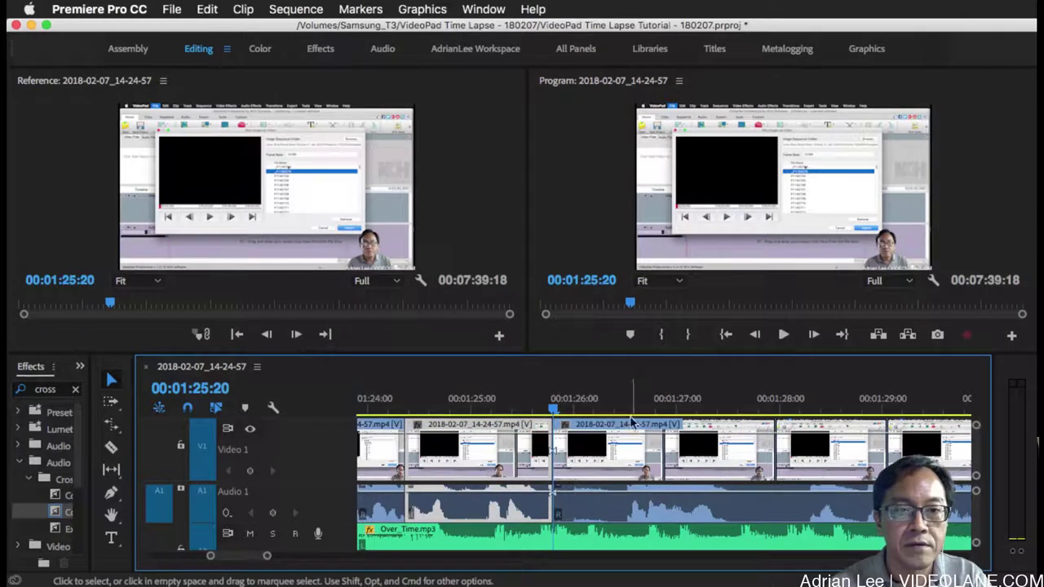
pyautogui.click(627, 406)
pyautogui.press('space')
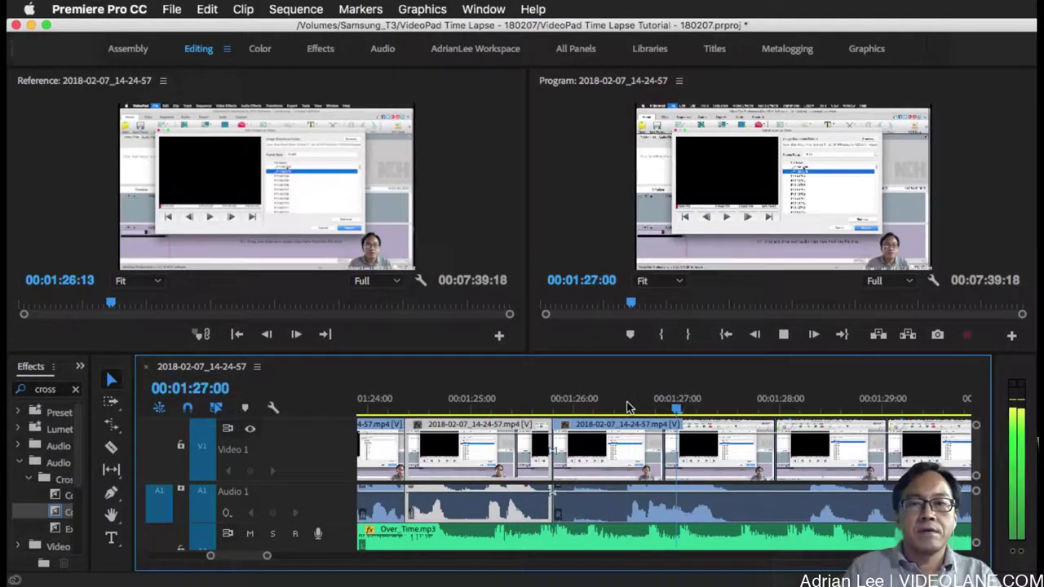
pyautogui.press('-')
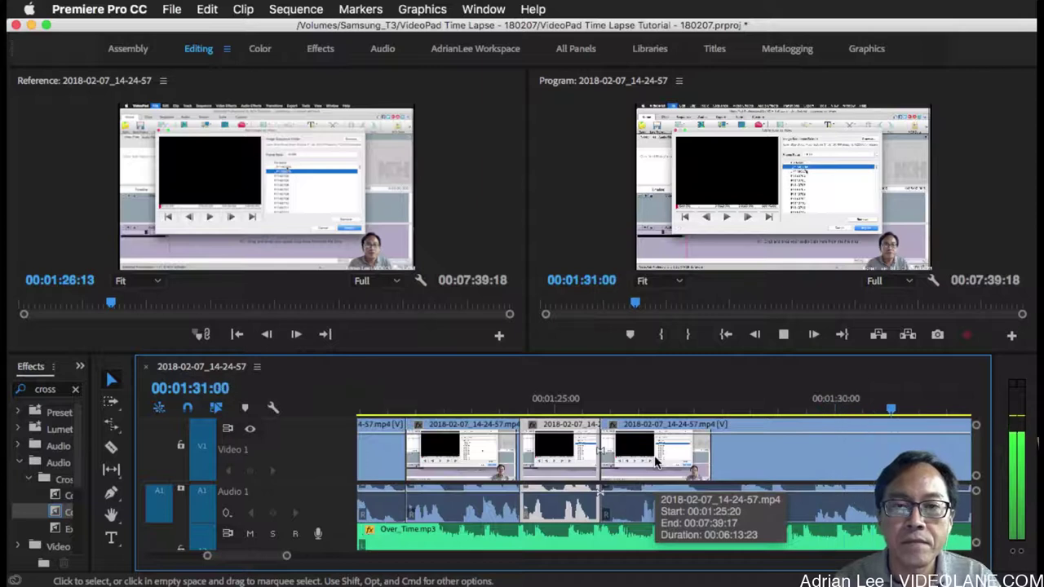
pyautogui.press('space')
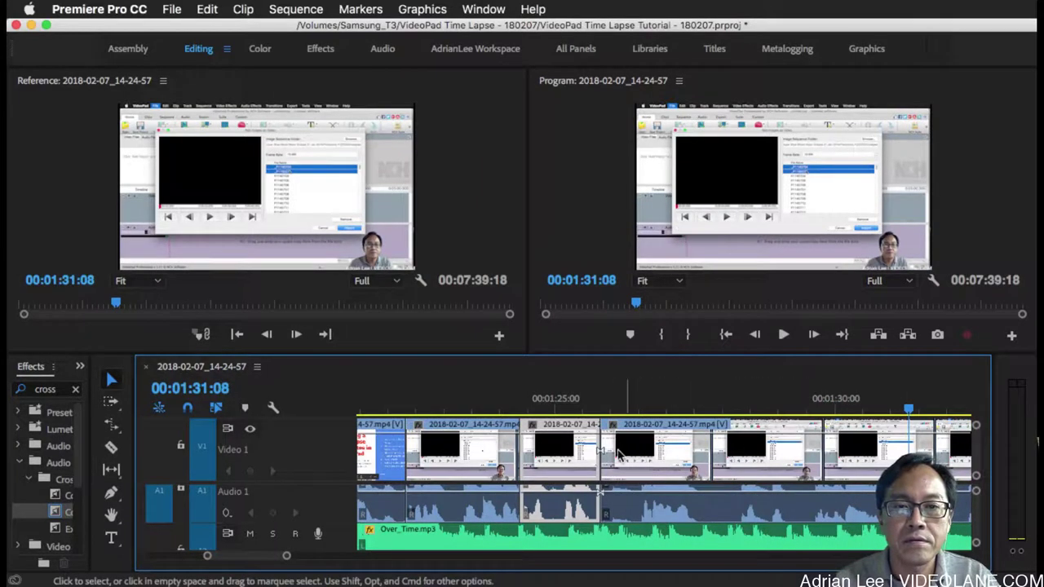
pyautogui.moveTo(608, 450); pyautogui.dragTo(815, 449)
pyautogui.click(565, 398)
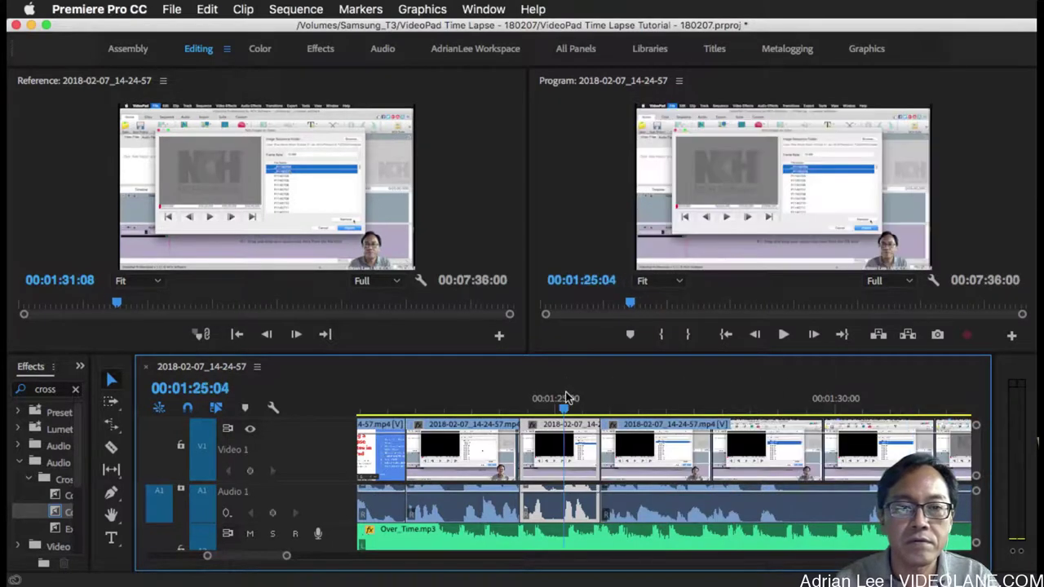
pyautogui.press('space')
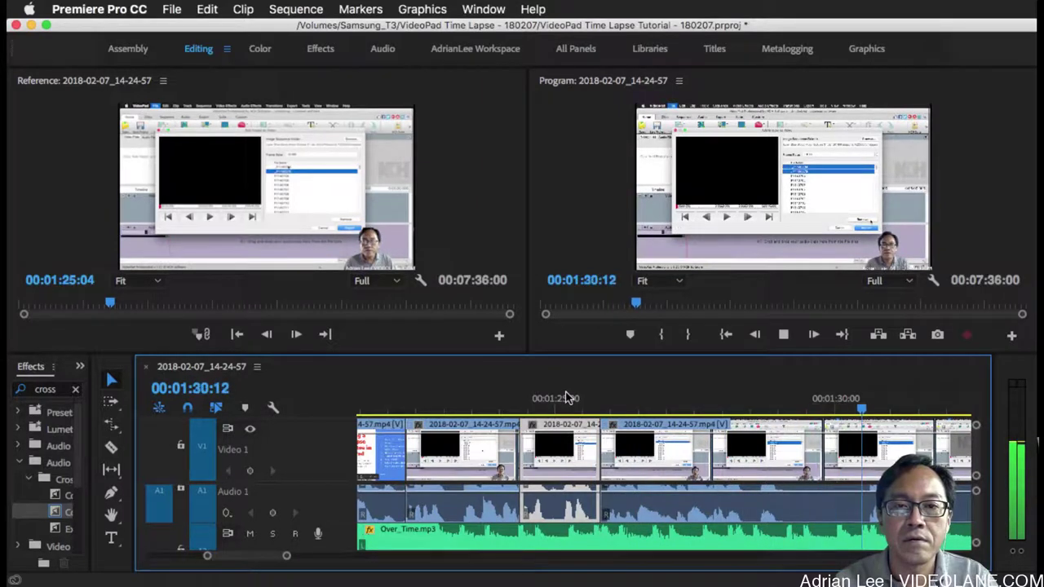
pyautogui.press('space')
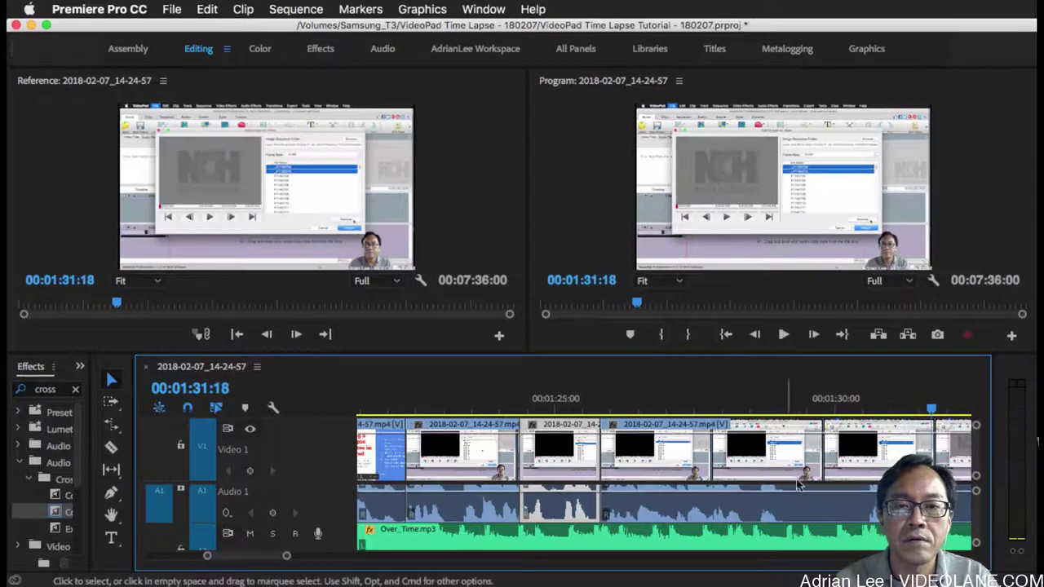
# Cut near 1:27:18, remove the dead stretch after it, close the gap, and play back.
pyautogui.click(869, 398)
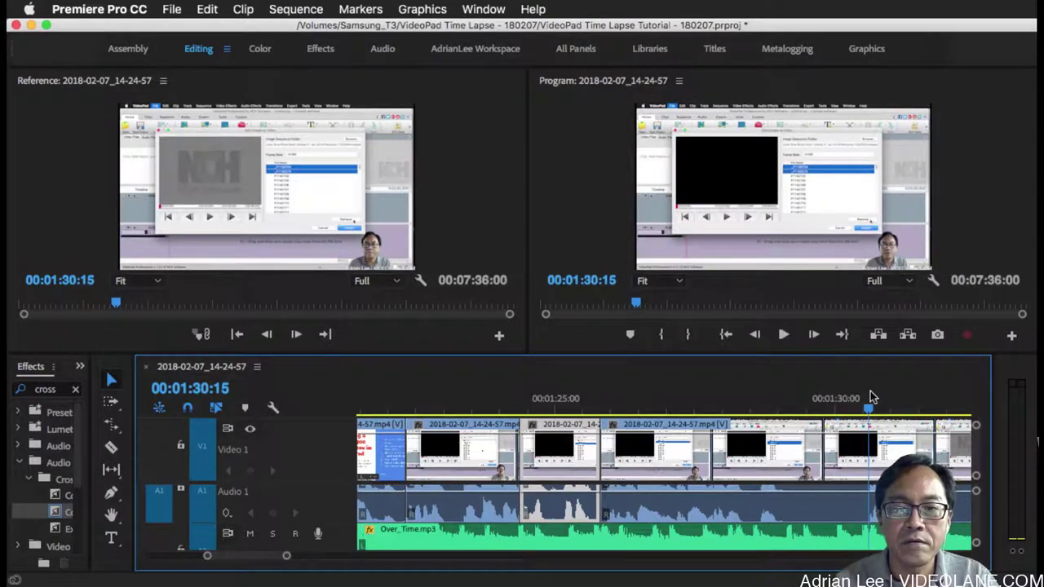
pyautogui.click(640, 408)
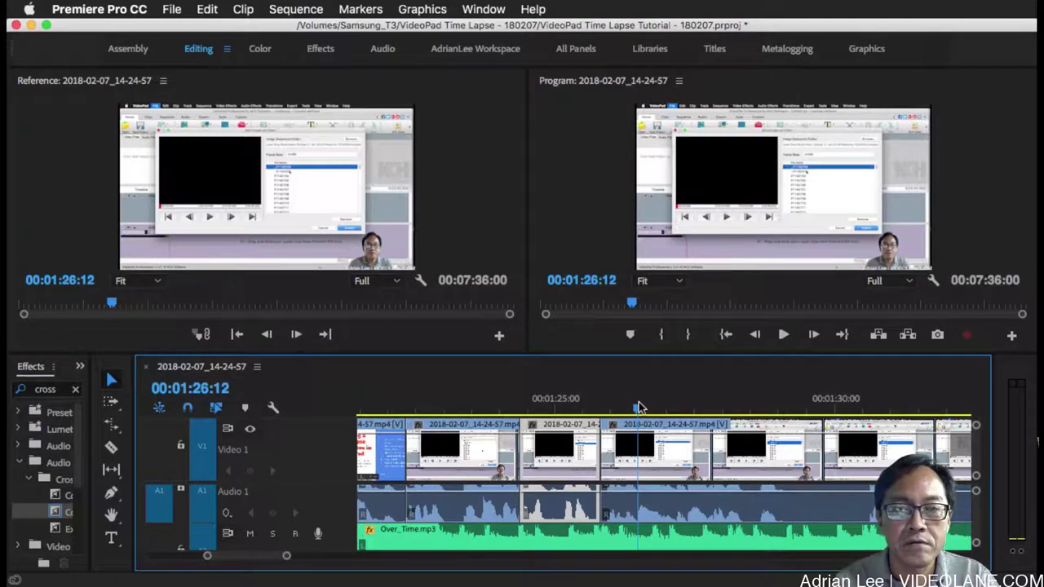
pyautogui.press('space')
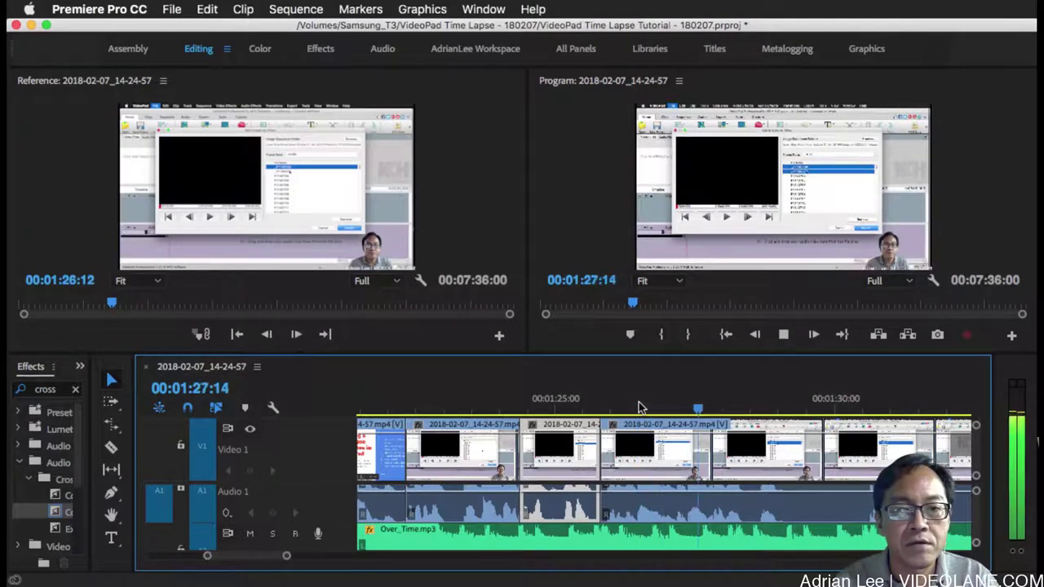
pyautogui.moveTo(699, 410); pyautogui.dragTo(707, 412)
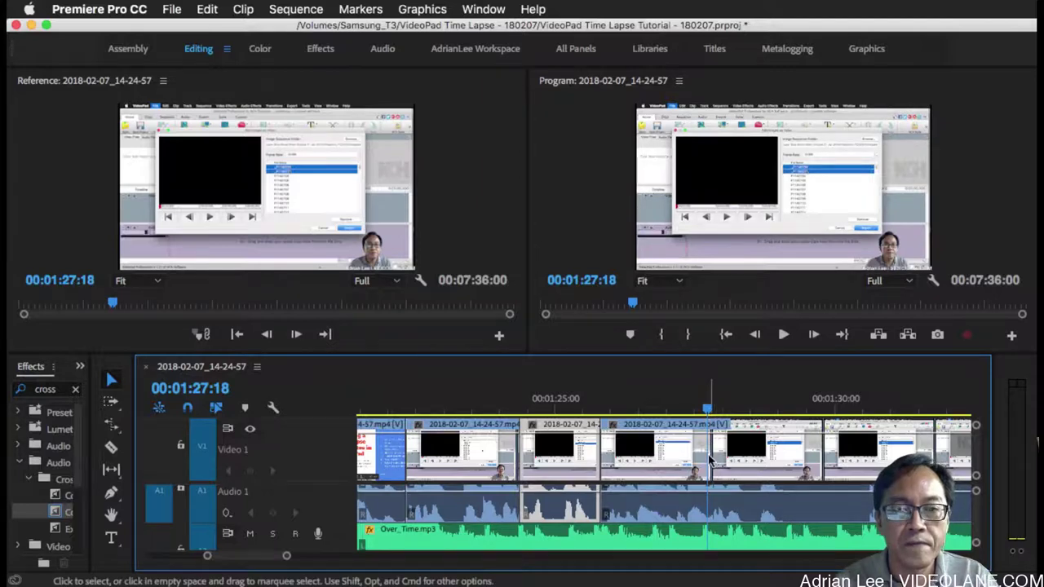
pyautogui.press('super+k')
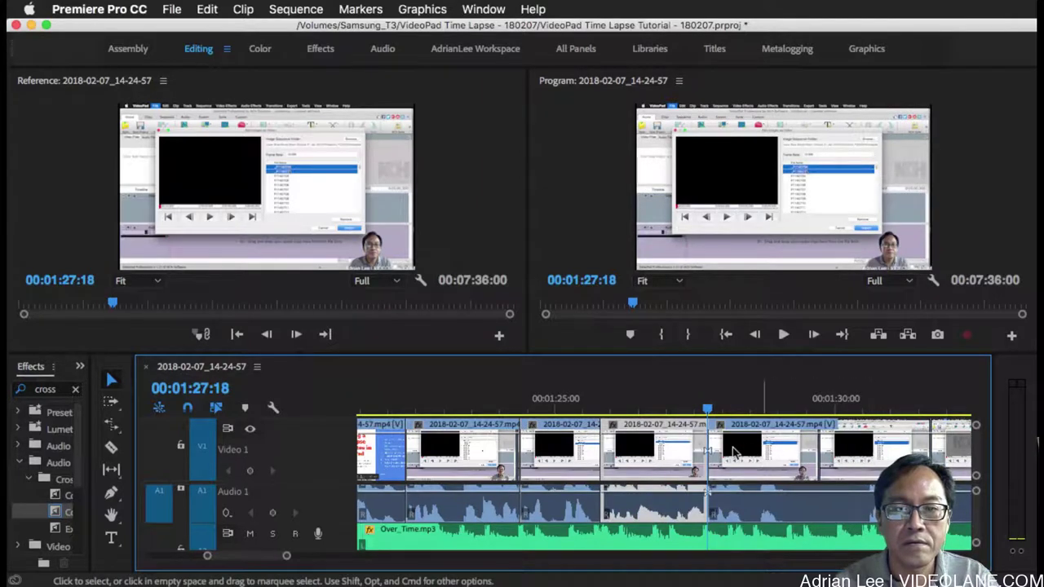
pyautogui.moveTo(709, 456); pyautogui.dragTo(874, 465)
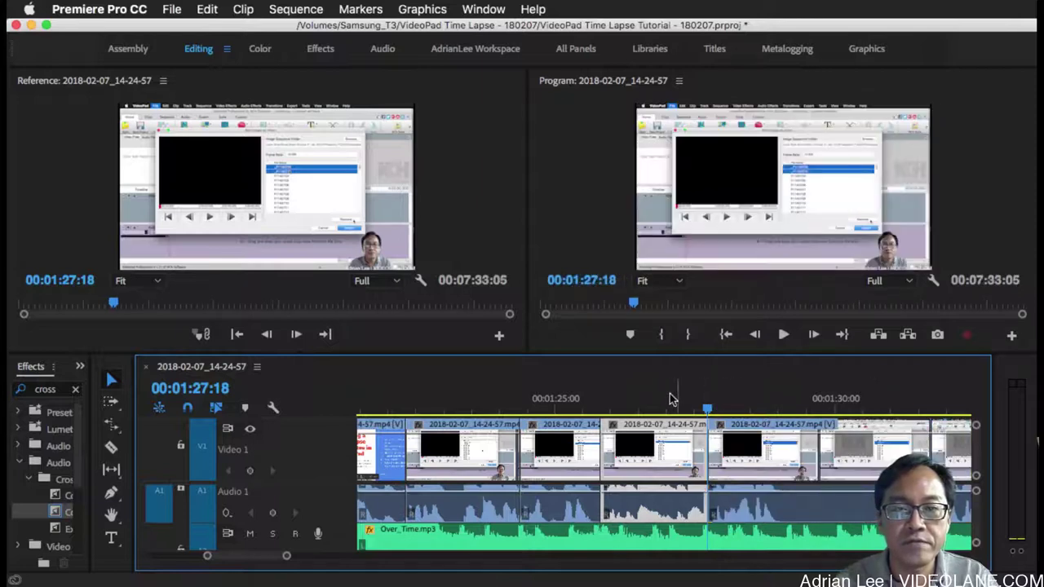
pyautogui.click(665, 399)
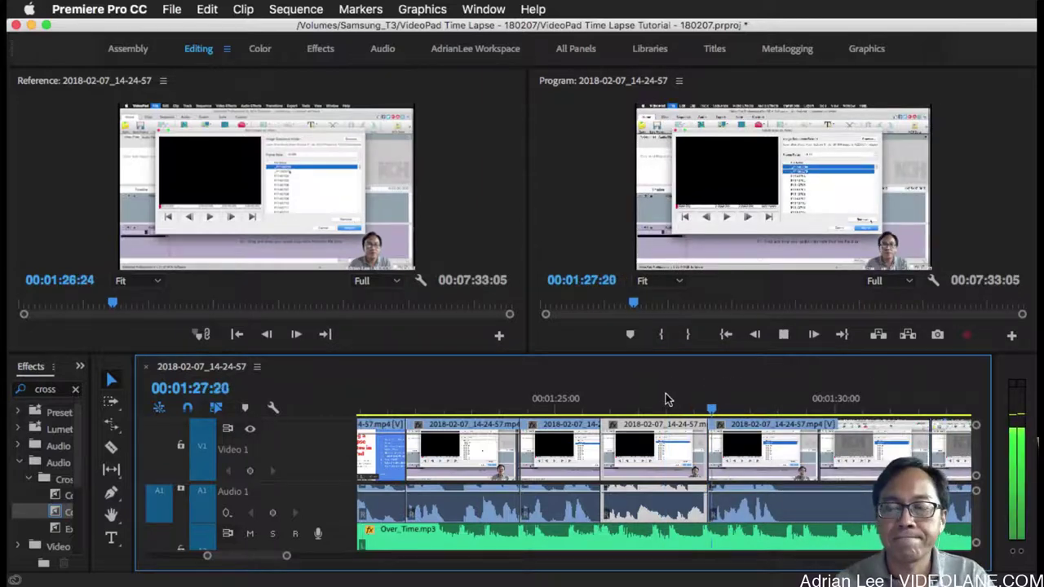
pyautogui.press('space')
pyautogui.press('space')
pyautogui.press('w')
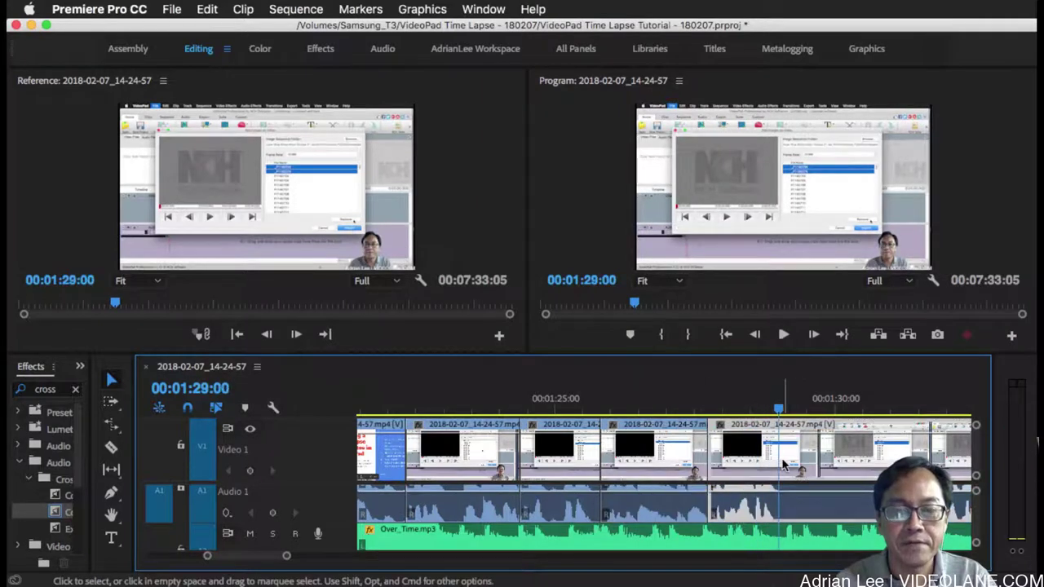
pyautogui.click(880, 409)
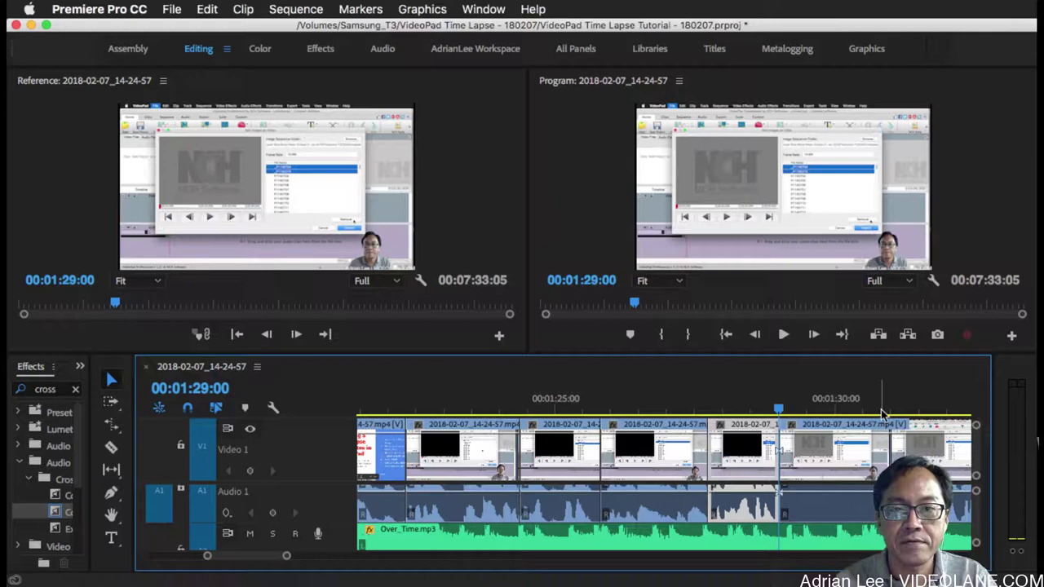
pyautogui.press('space')
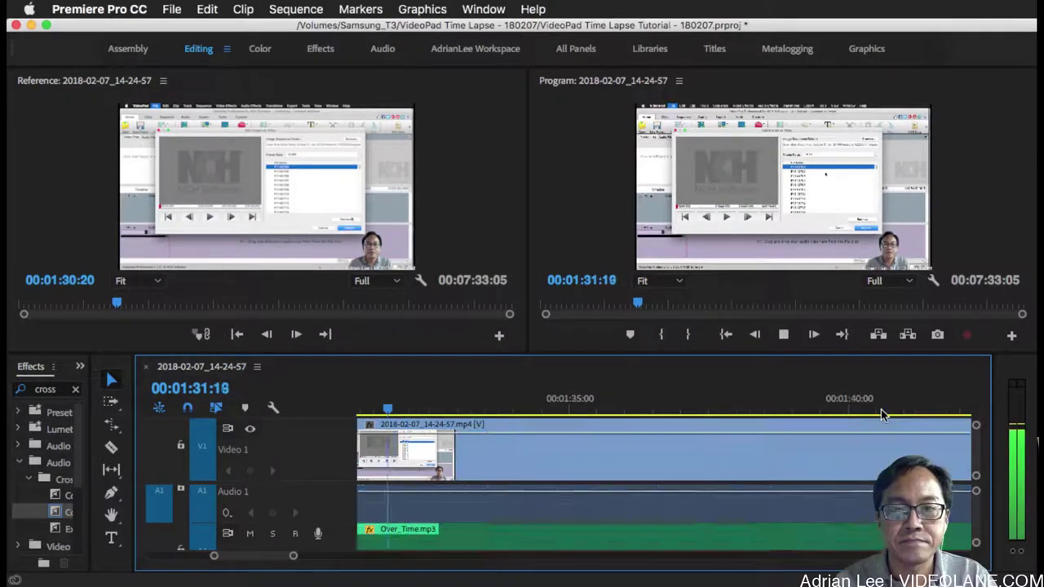
# Split the clips at 00:01:46:05 and return to the previous edit near 00:01:28:10.
pyautogui.press('-')
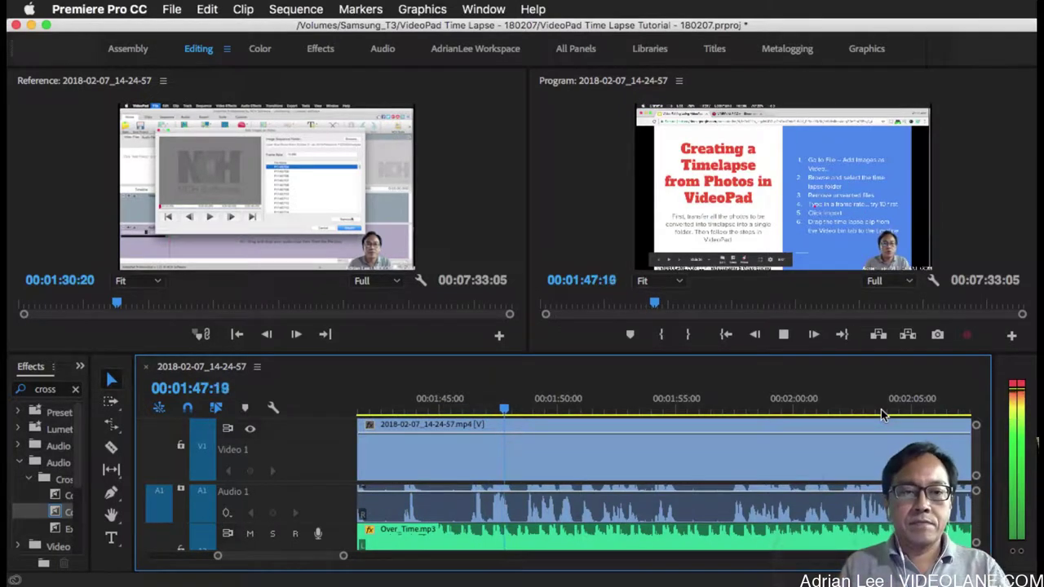
pyautogui.press('space')
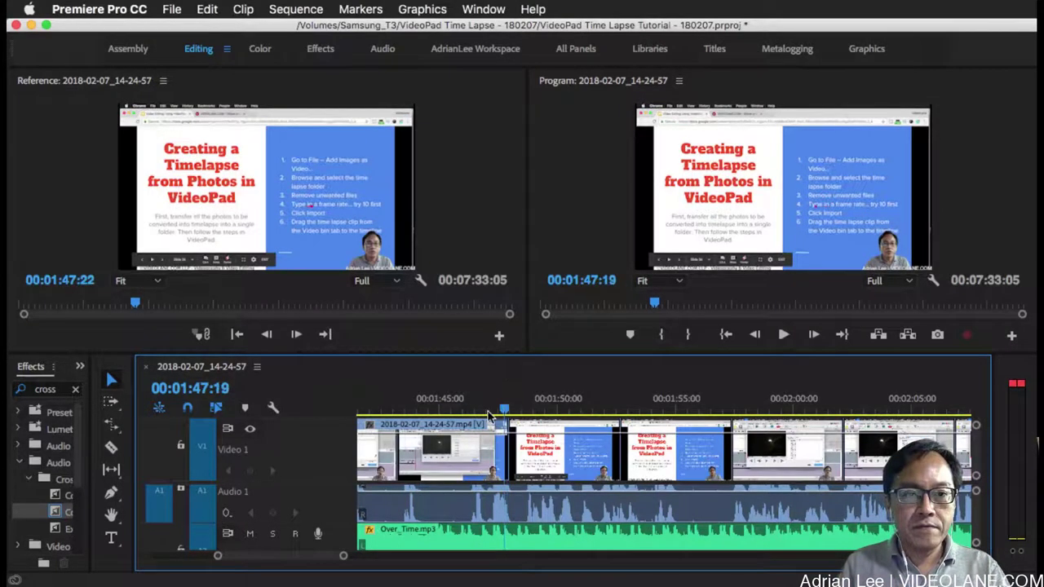
pyautogui.moveTo(489, 415); pyautogui.dragTo(469, 422)
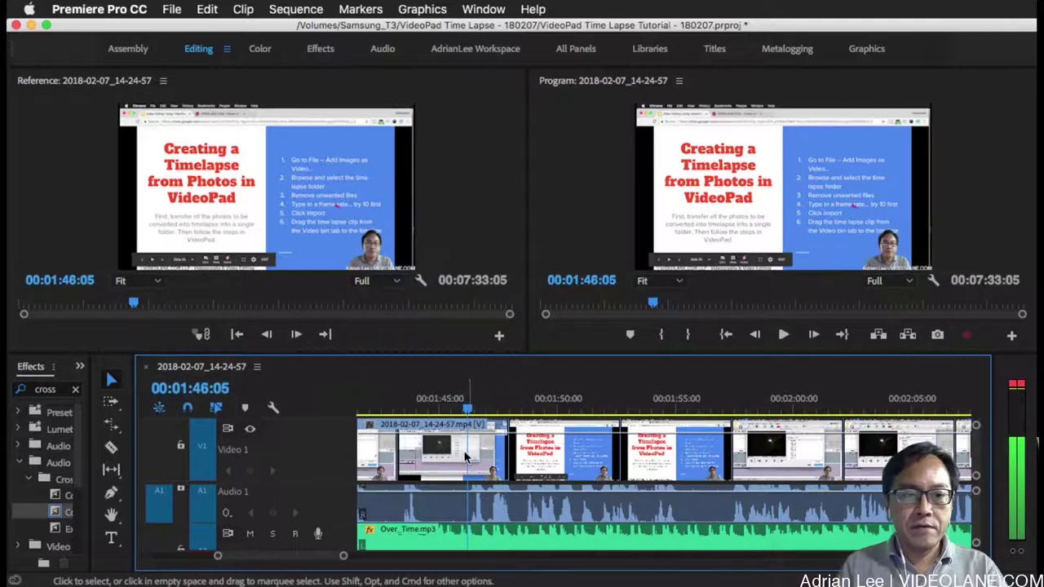
pyautogui.press('super+k')
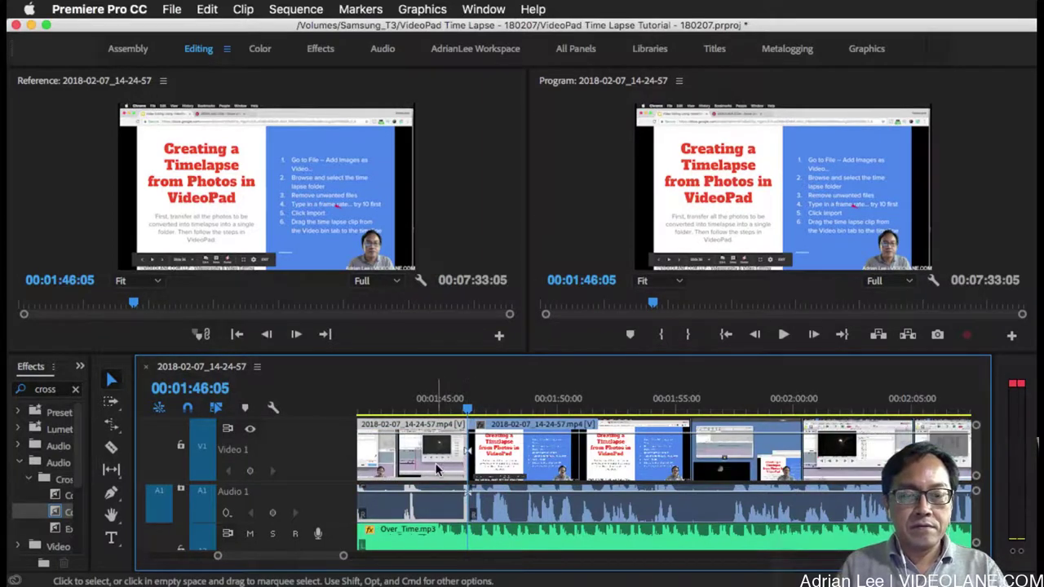
pyautogui.press('Up')
pyautogui.press('Up')
pyautogui.press('Up')
pyautogui.click(647, 403)
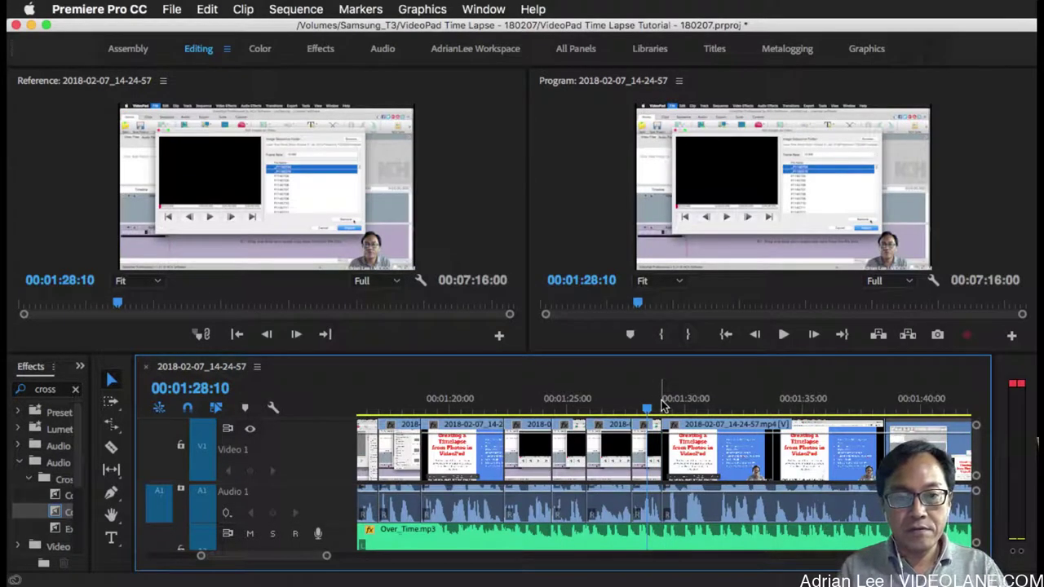
# Split the clip at 00:01:30:21 and ripple-trim 12 frames to close the pause.
pyautogui.press('space')
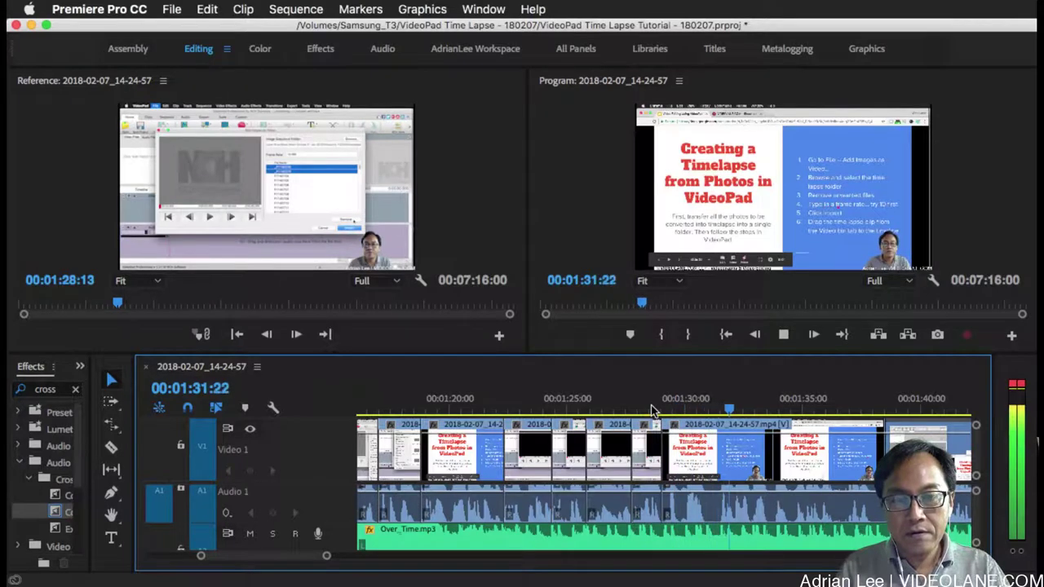
pyautogui.press('space')
pyautogui.press('=')
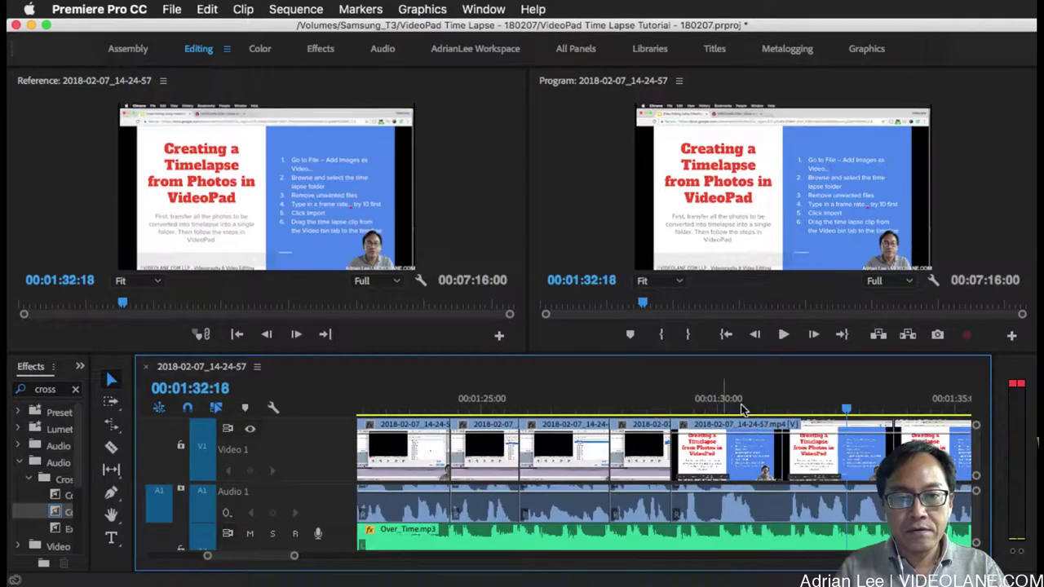
pyautogui.click(759, 405)
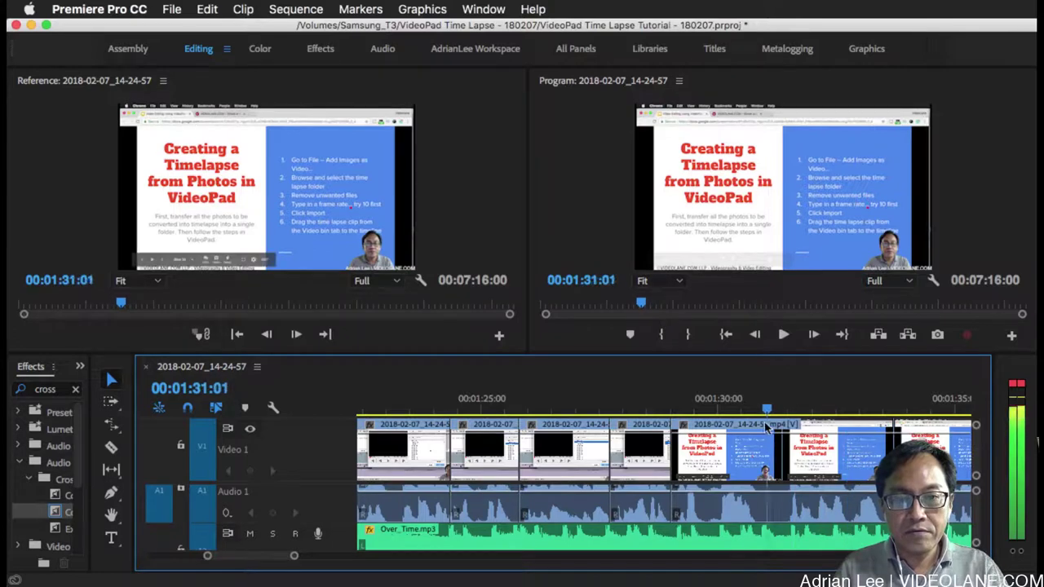
pyautogui.press('Left')
pyautogui.press('Left')
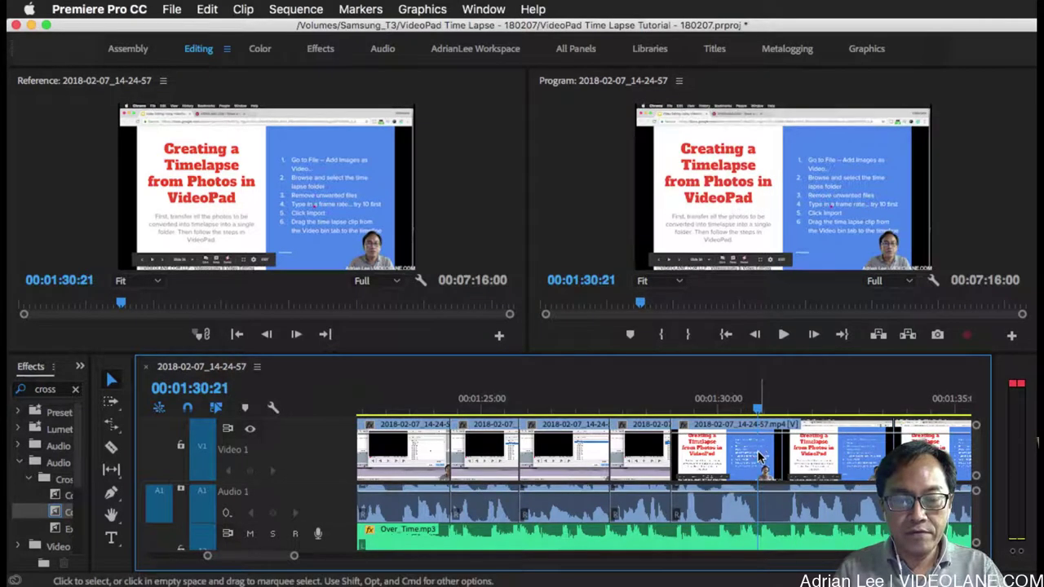
pyautogui.press('super+k')
pyautogui.moveTo(770, 451); pyautogui.dragTo(795, 450)
# Play back the trimmed edit from 00:01:30:06 and review onward to 00:01:39:19.
pyautogui.click(728, 404)
pyautogui.press('space')
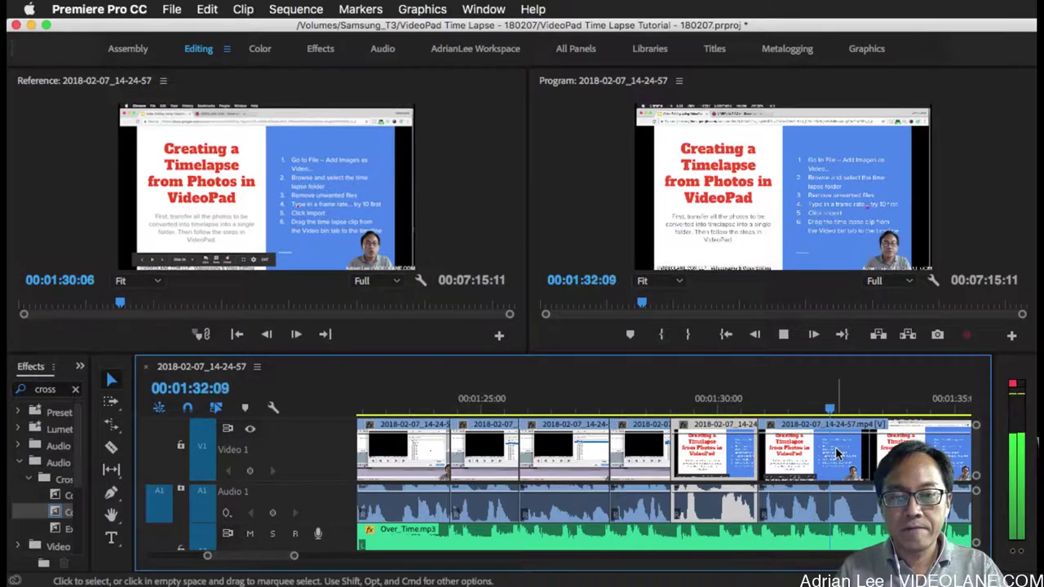
pyautogui.hscroll(2, 783, 440)
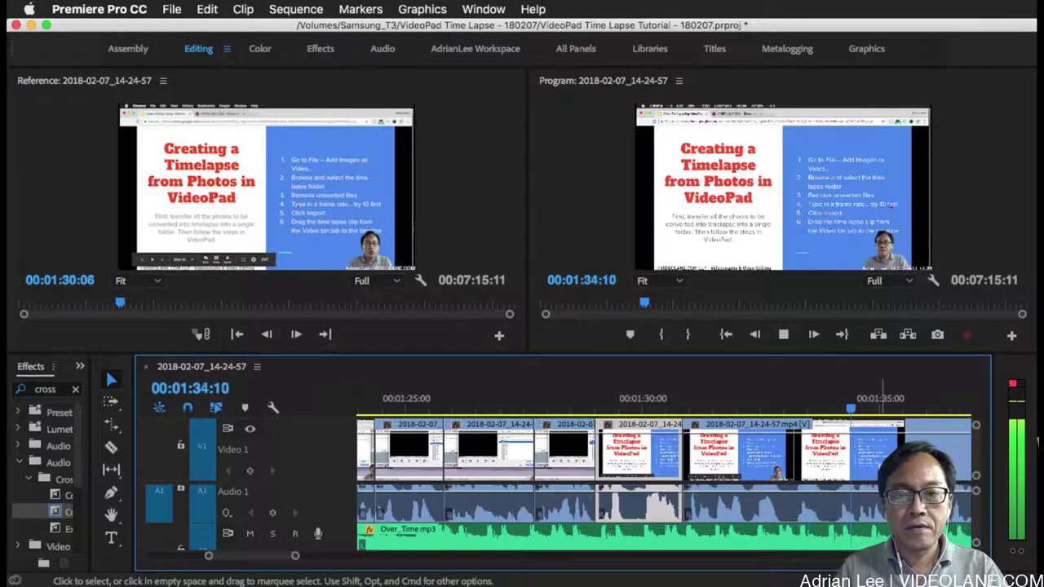
pyautogui.press('space')
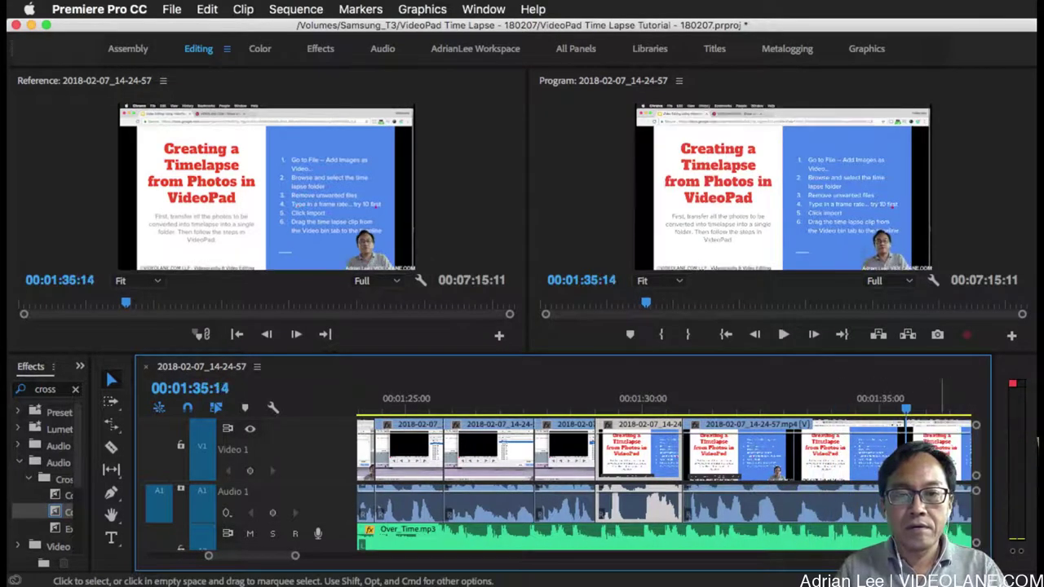
pyautogui.click(910, 409)
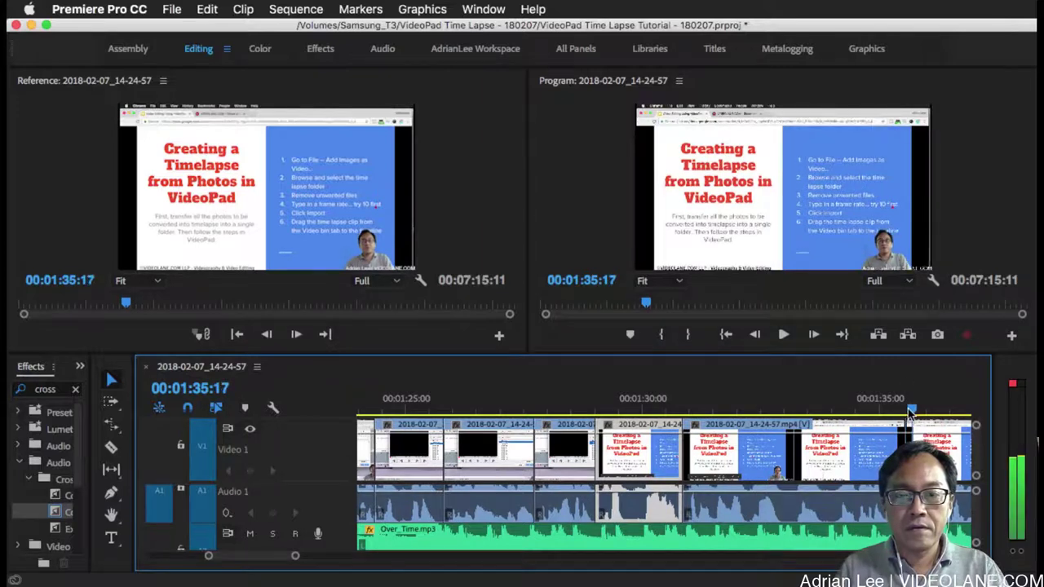
pyautogui.hscroll(6, 785, 446)
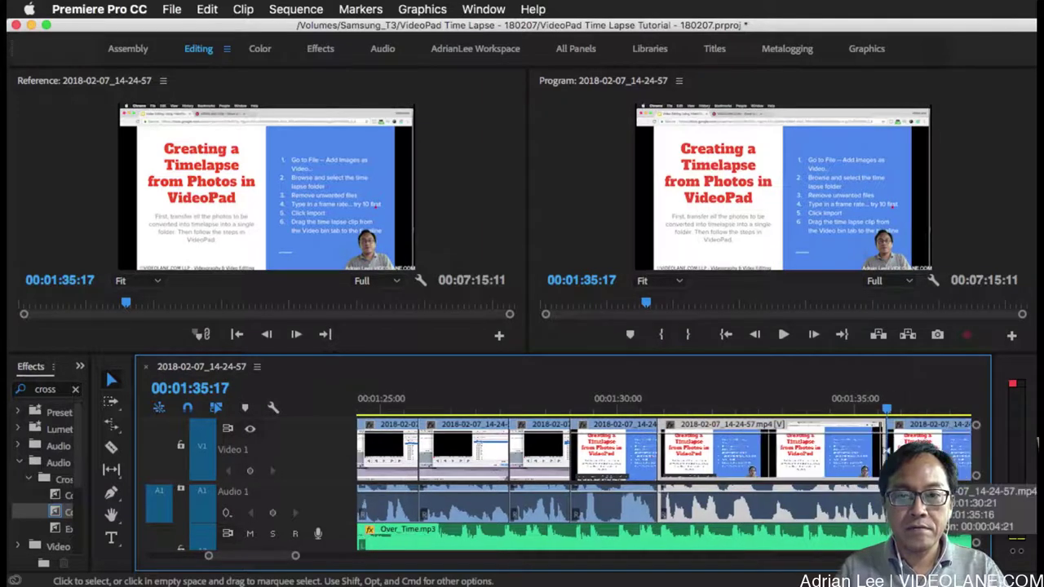
pyautogui.click(667, 409)
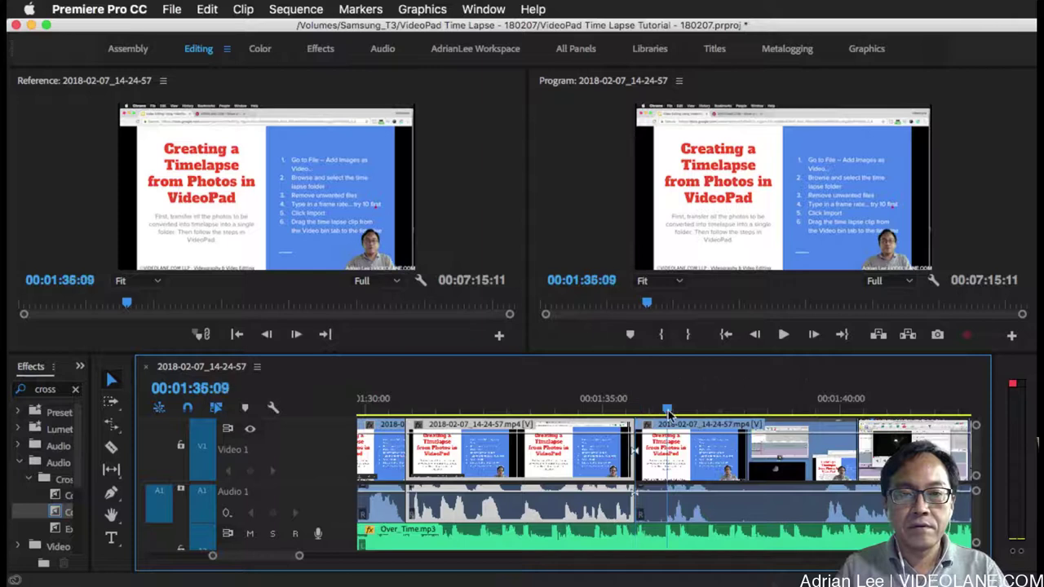
pyautogui.click(828, 408)
pyautogui.press('space')
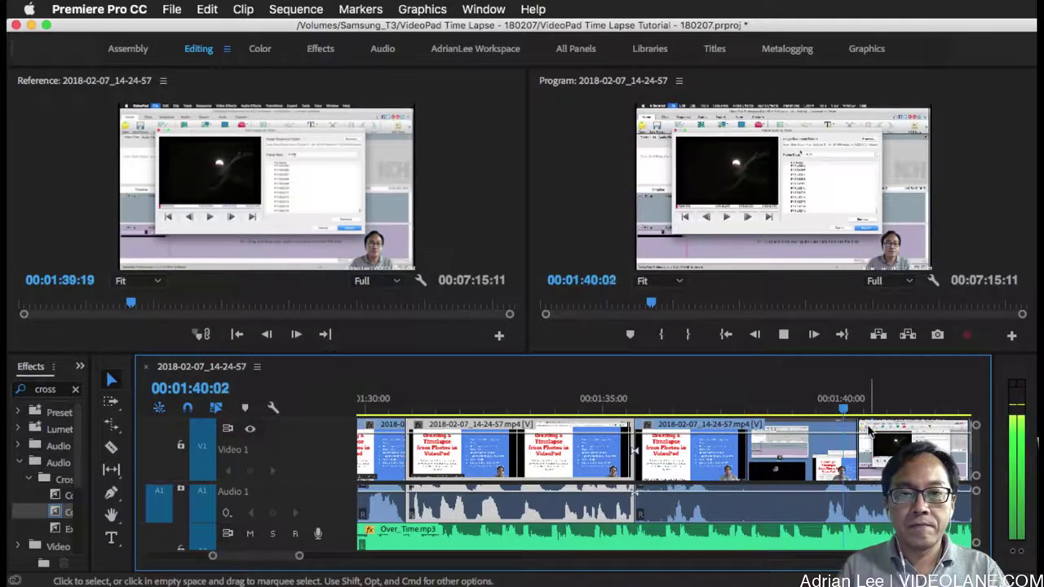
# Zoom the timeline out and review the footage between 00:02:07:22 and 00:02:16:14.
pyautogui.press('-')
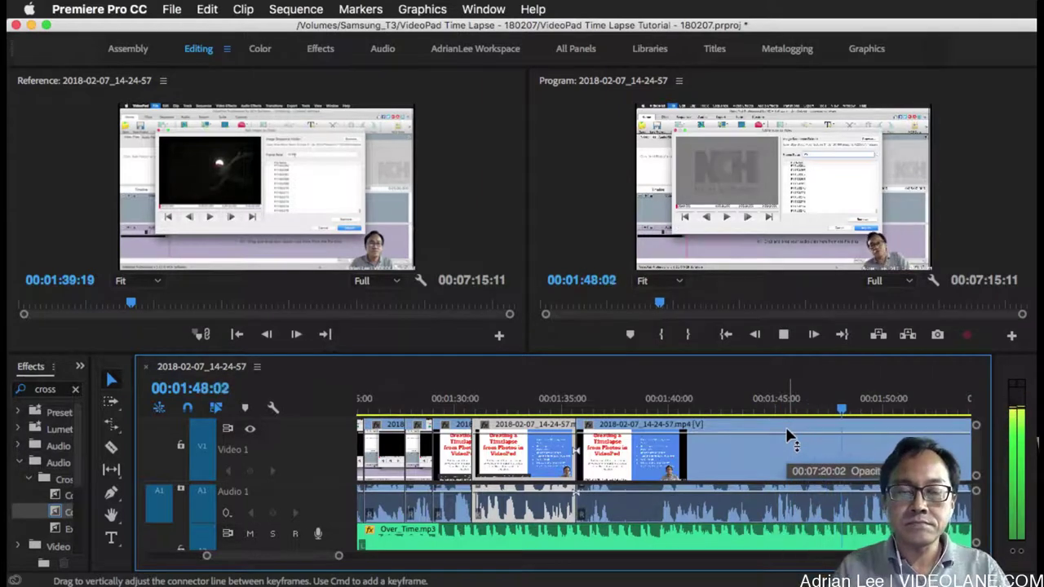
pyautogui.press('-')
pyautogui.press('-')
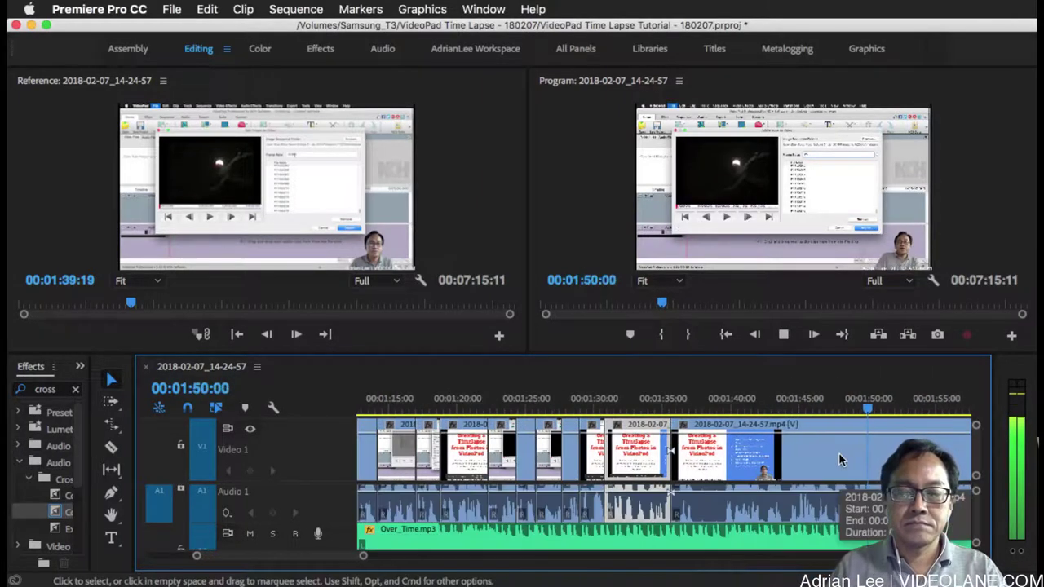
pyautogui.scroll(-3, 876, 461)
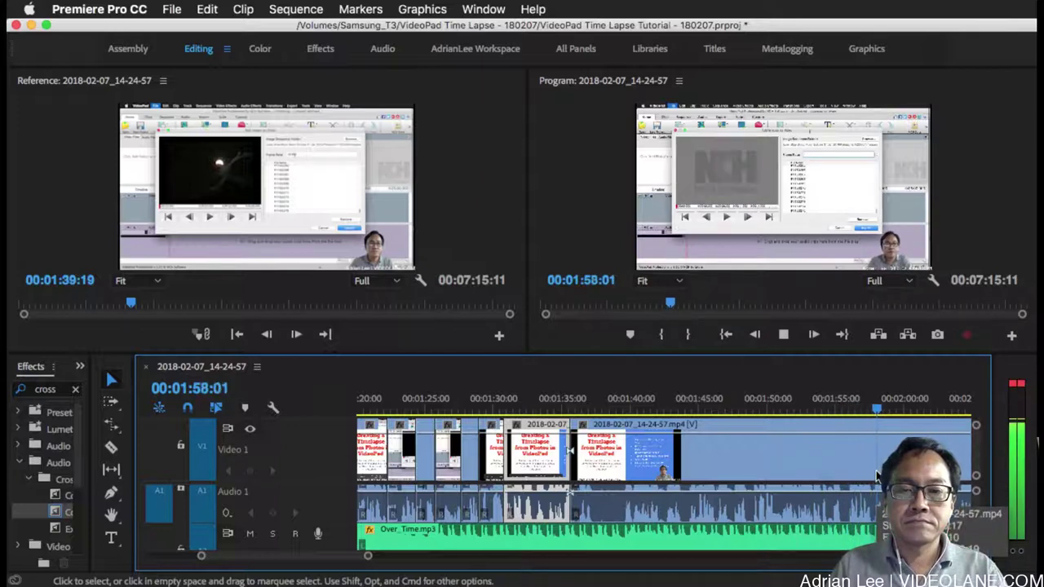
pyautogui.press('-')
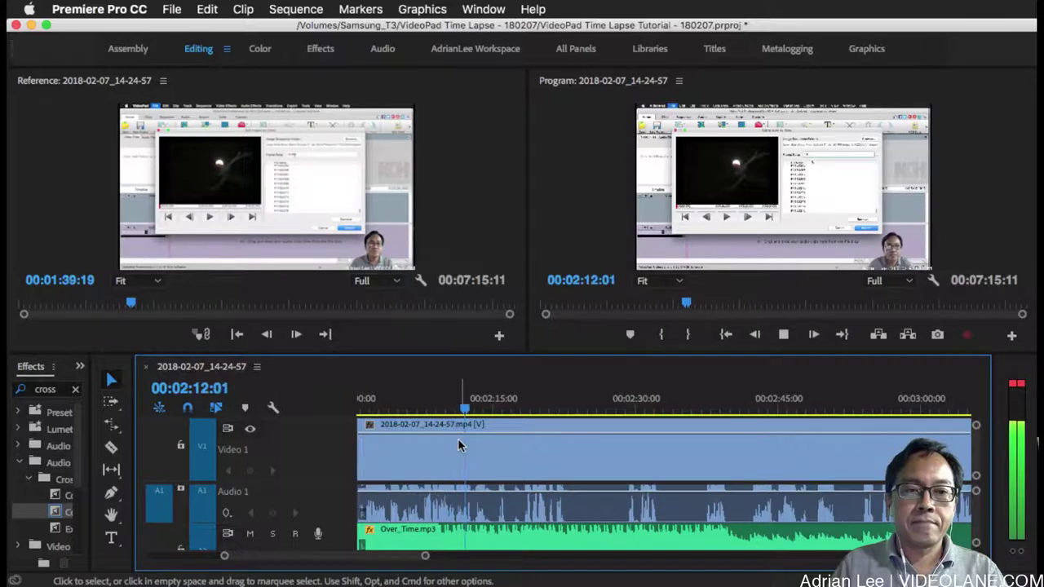
pyautogui.press('space')
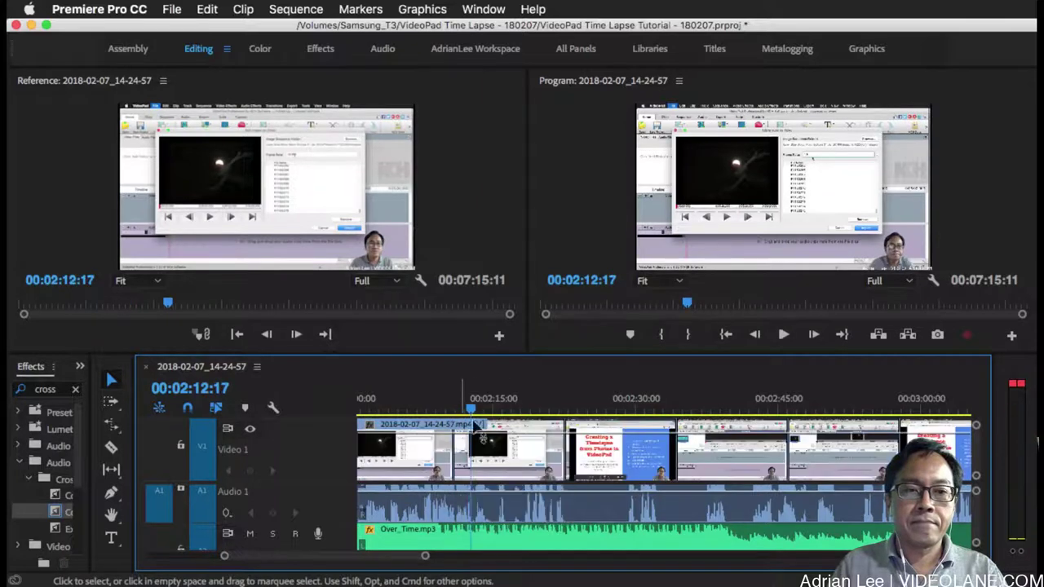
pyautogui.click(427, 412)
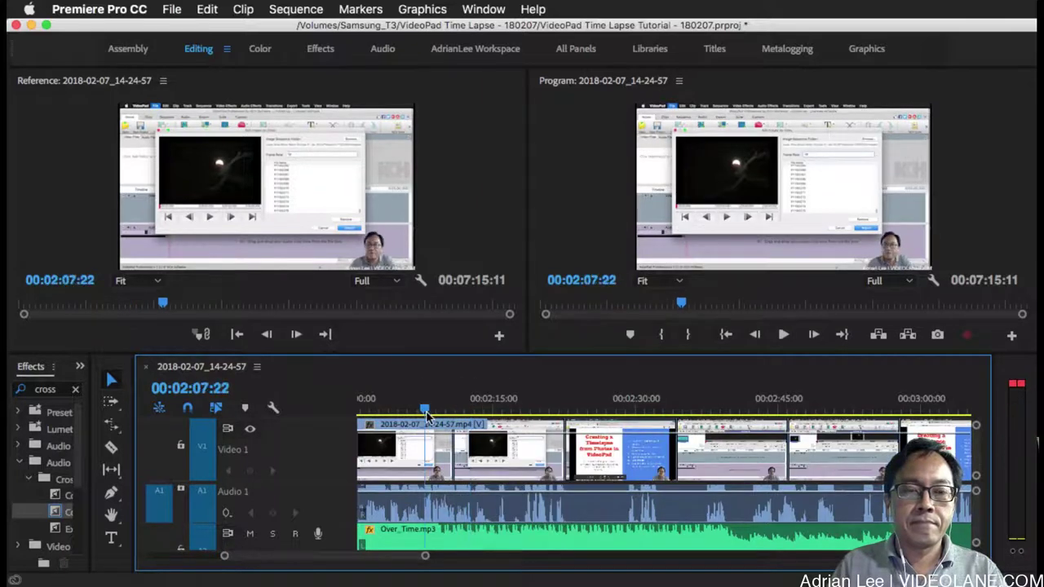
pyautogui.click(507, 407)
pyautogui.press('space')
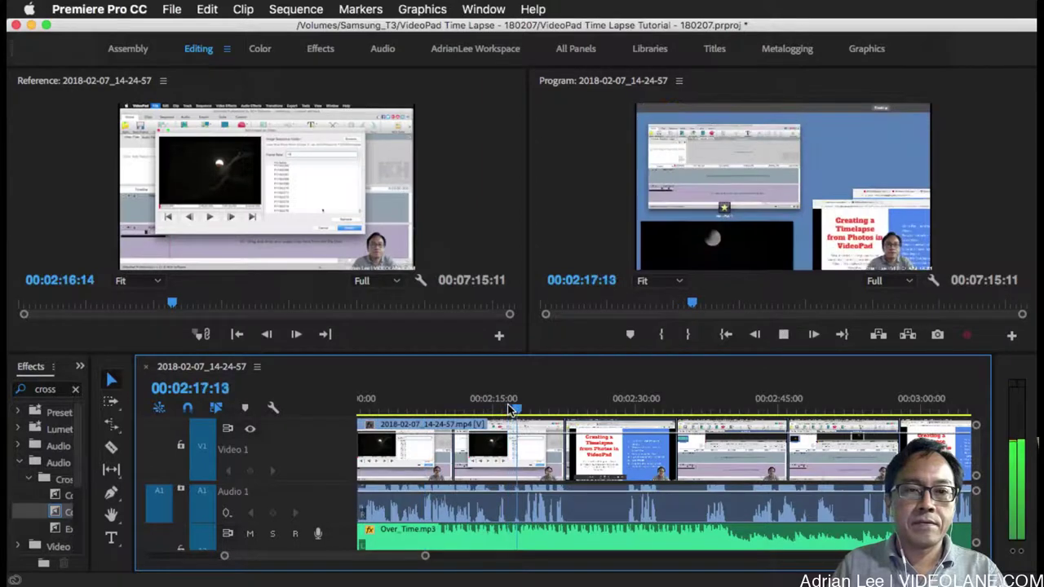
pyautogui.press('space')
# Cut at 00:02:08:14 and ripple-remove the 32 seconds before it, then play back.
pyautogui.click(417, 411)
pyautogui.press('space')
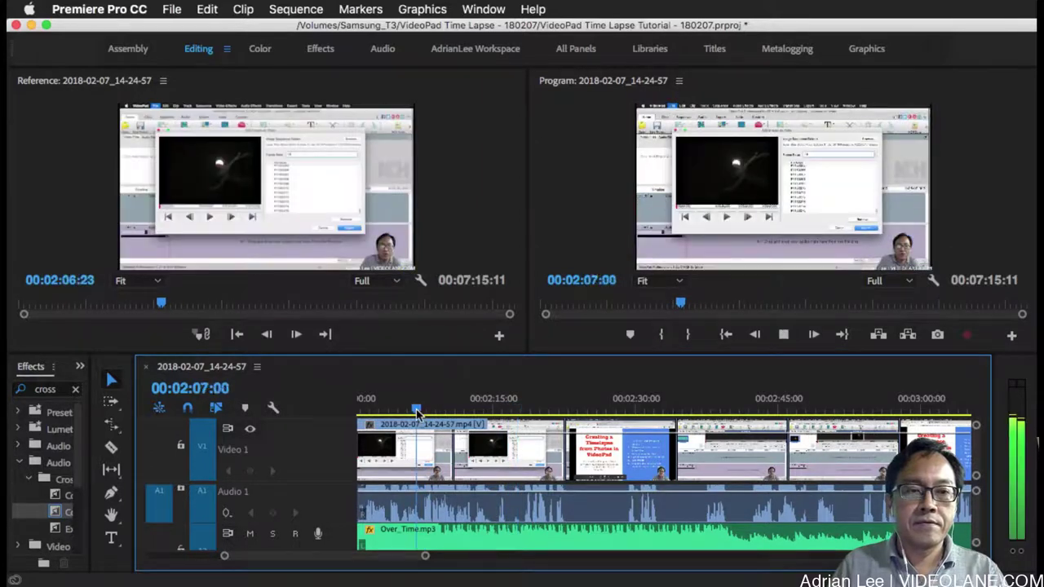
pyautogui.press('space')
pyautogui.scroll(4, 416, 411)
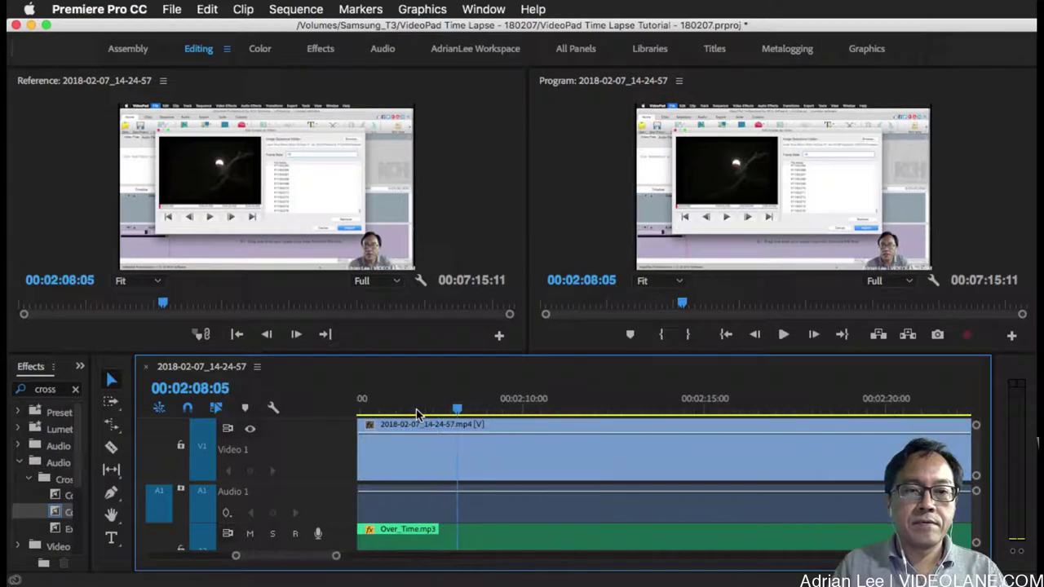
pyautogui.press('space')
pyautogui.click(471, 410)
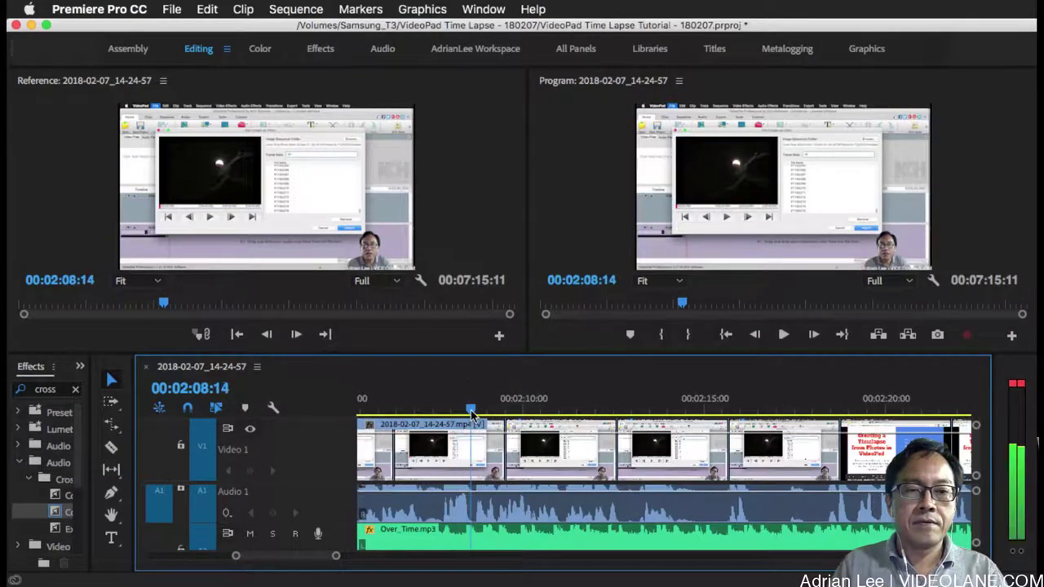
pyautogui.press('w')
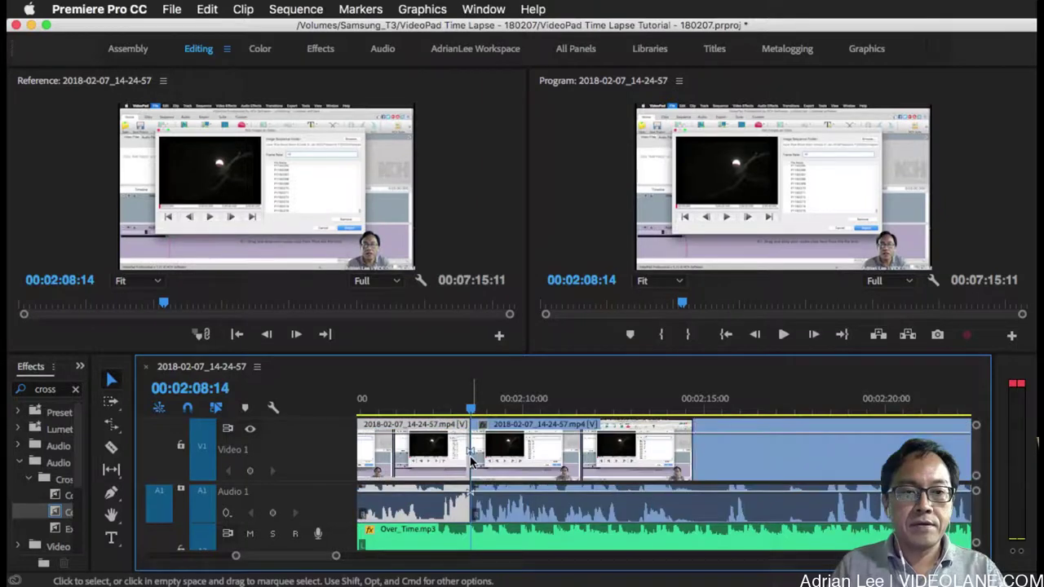
pyautogui.press('q')
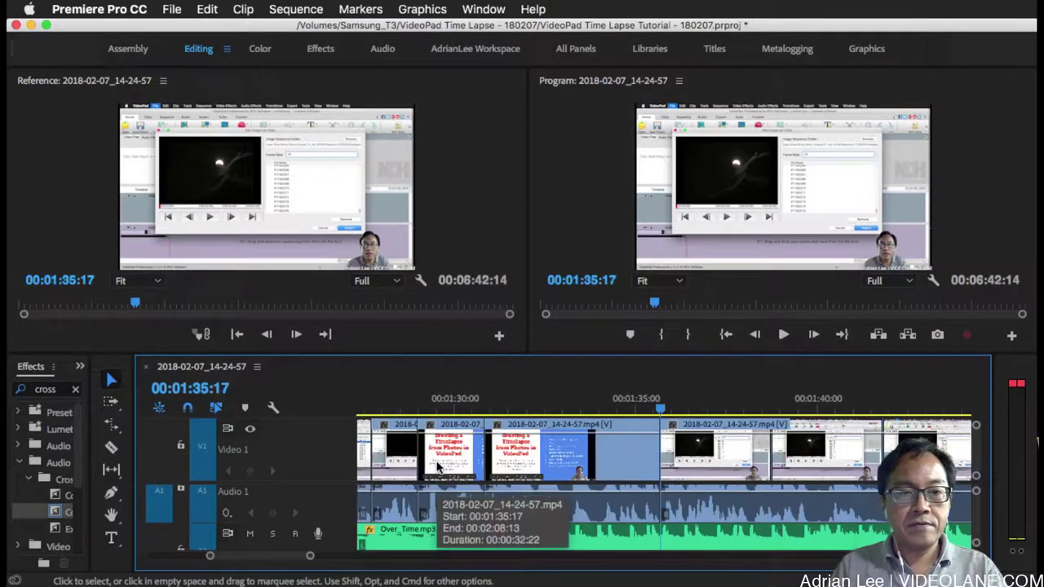
pyautogui.press('space')
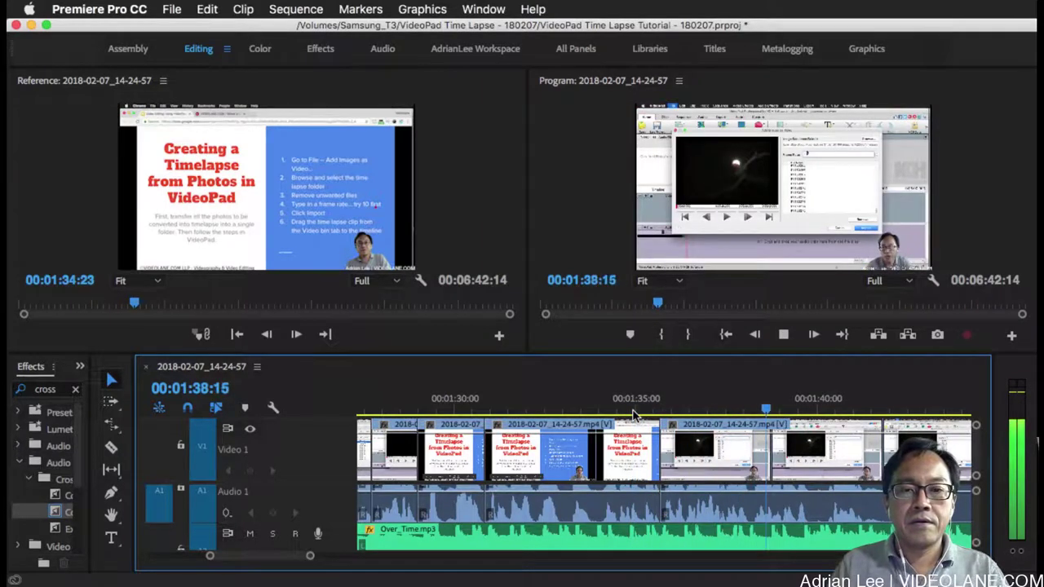
# Split the tutorial clip at 00:01:39:11 and zoom out to view more clips.
pyautogui.press('space')
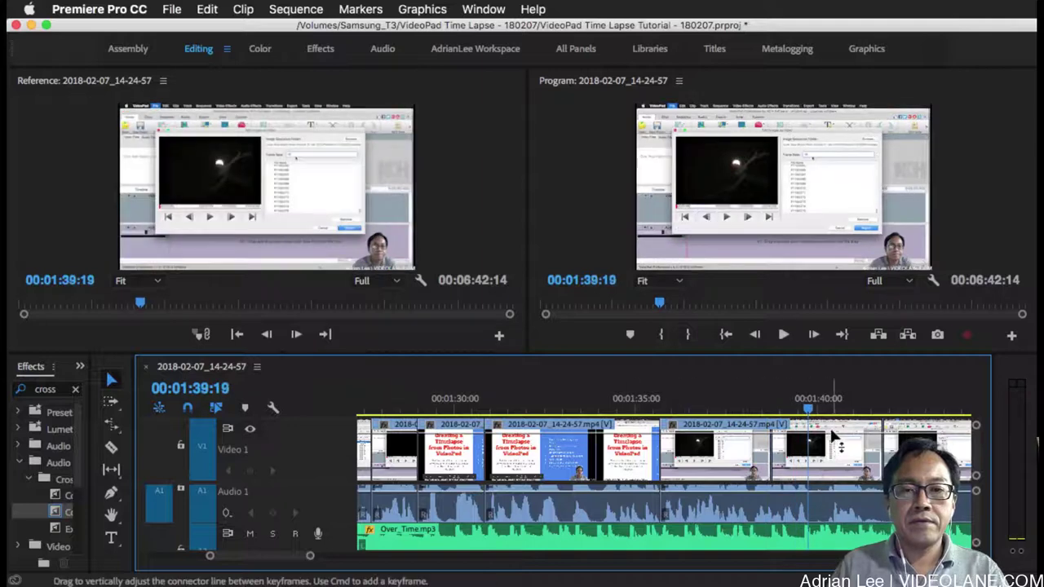
pyautogui.moveTo(810, 413); pyautogui.dragTo(798, 420)
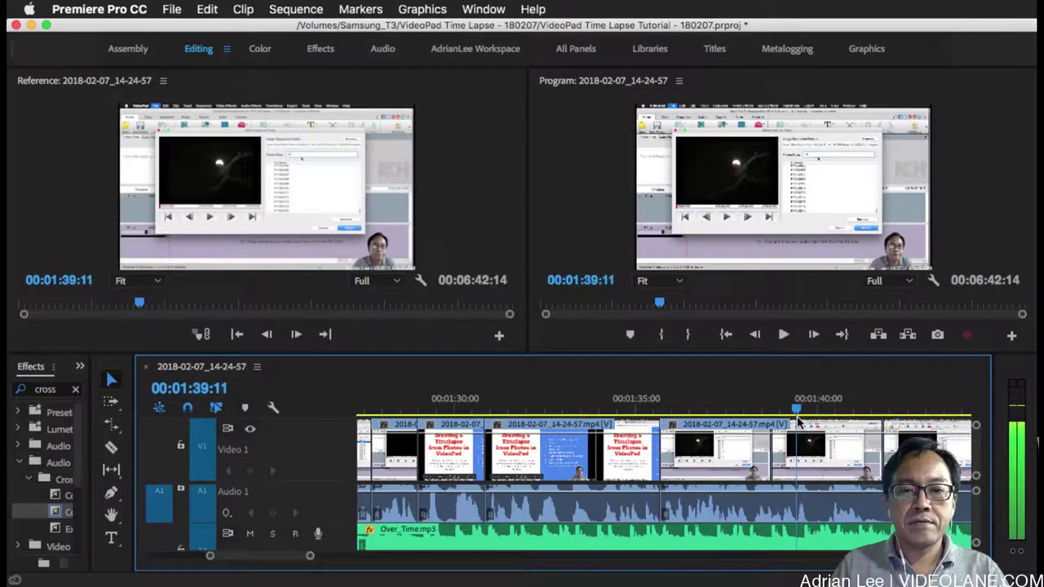
pyautogui.press('super+k')
pyautogui.click(796, 466)
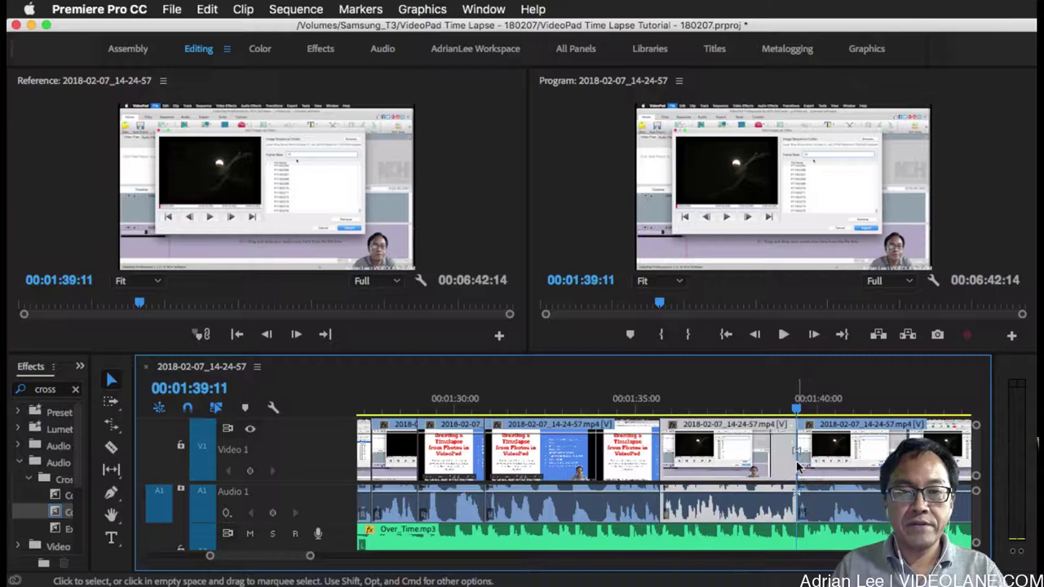
pyautogui.scroll(-3, 863, 457)
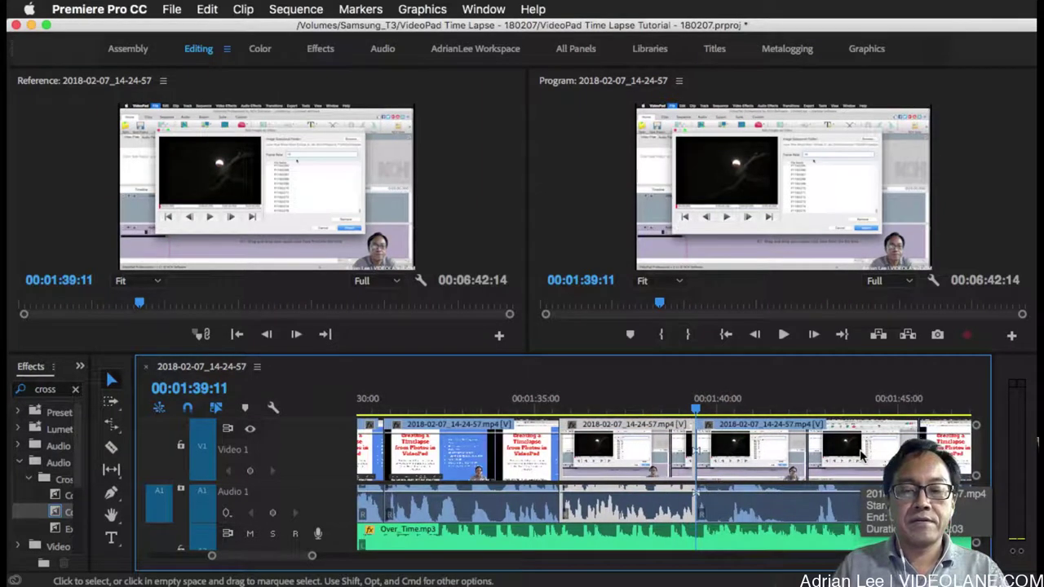
pyautogui.click(716, 408)
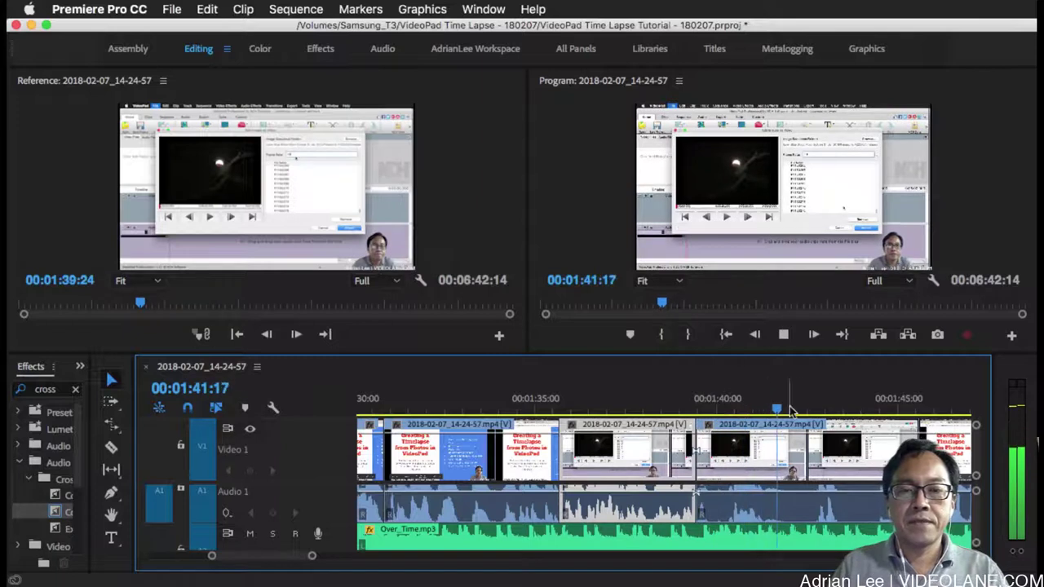
pyautogui.press('-')
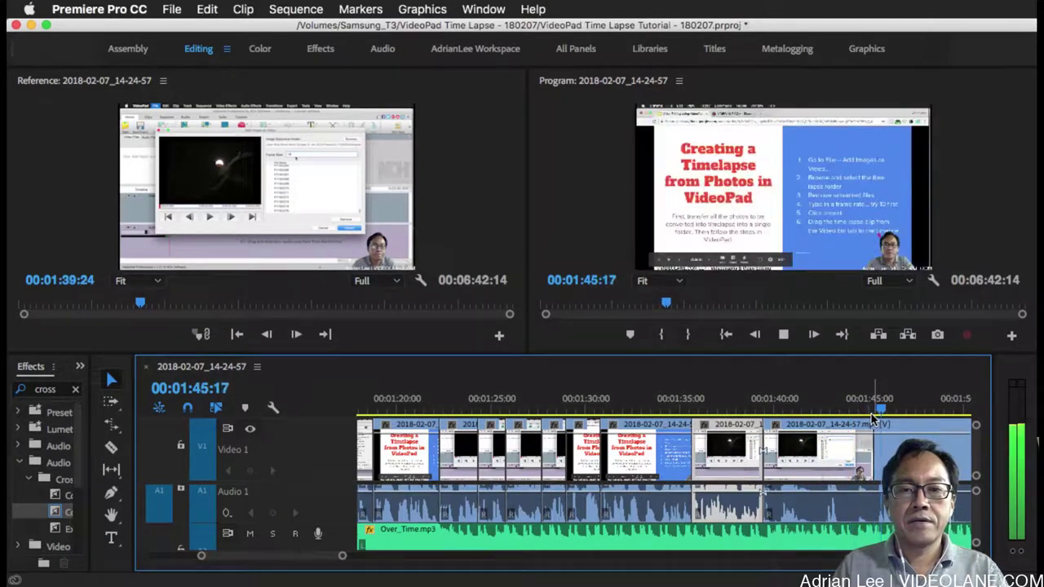
# Review the previous edit by playing from about 00:01:38 to 00:01:43:19.
pyautogui.press('space')
pyautogui.moveTo(877, 416); pyautogui.dragTo(875, 416)
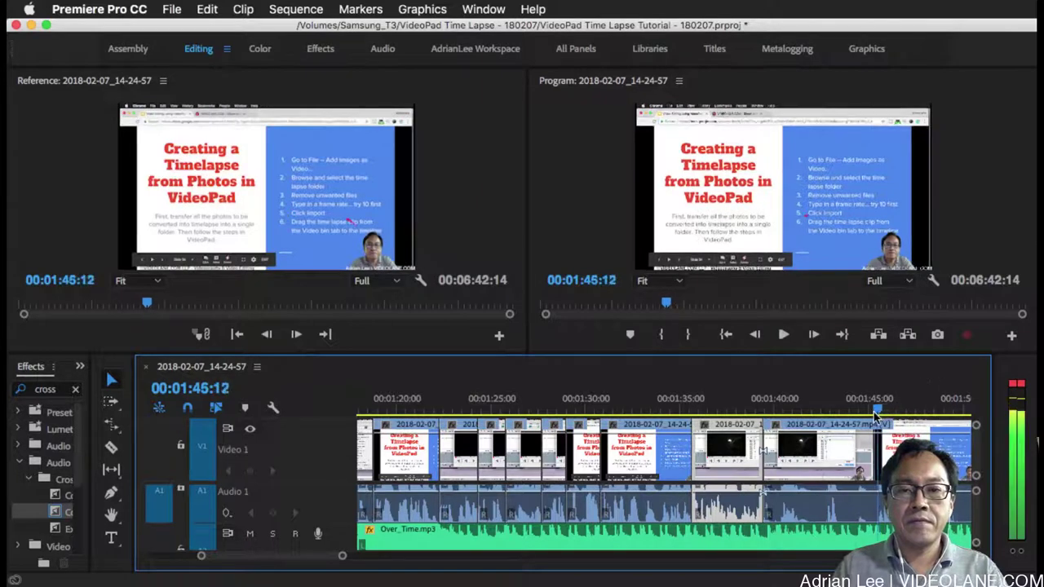
pyautogui.click(872, 469)
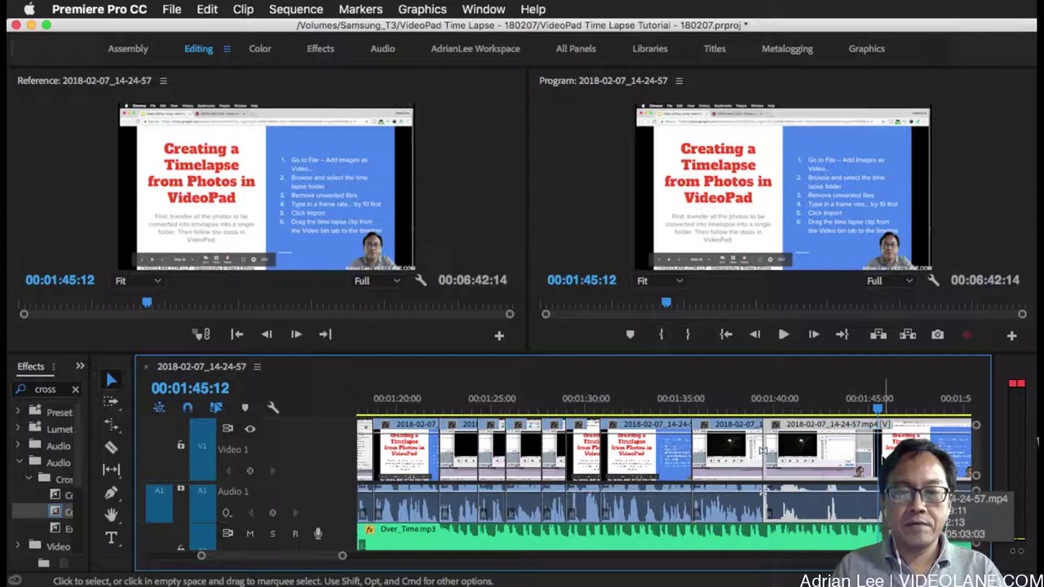
pyautogui.click(749, 401)
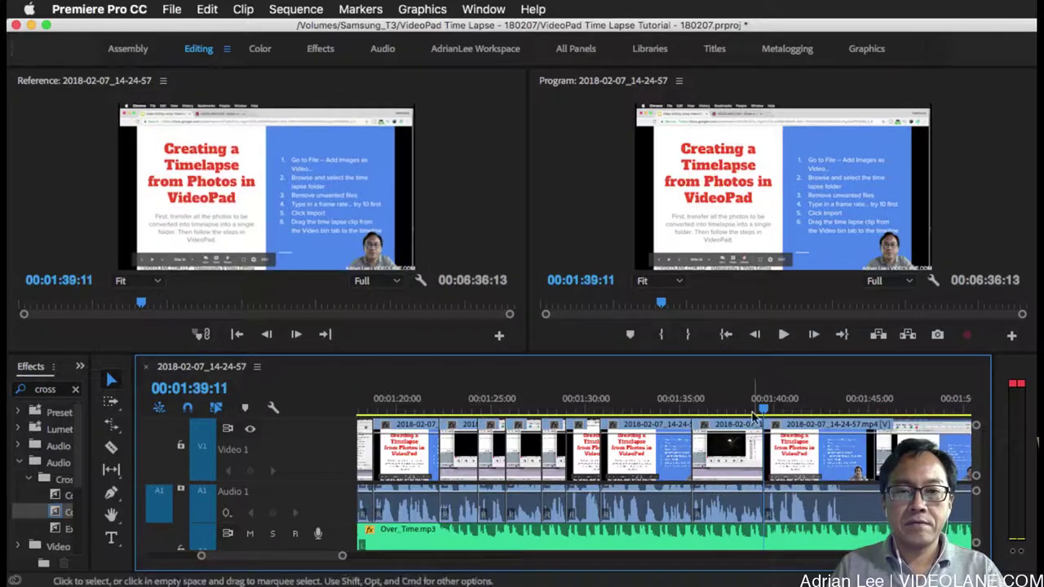
pyautogui.press('space')
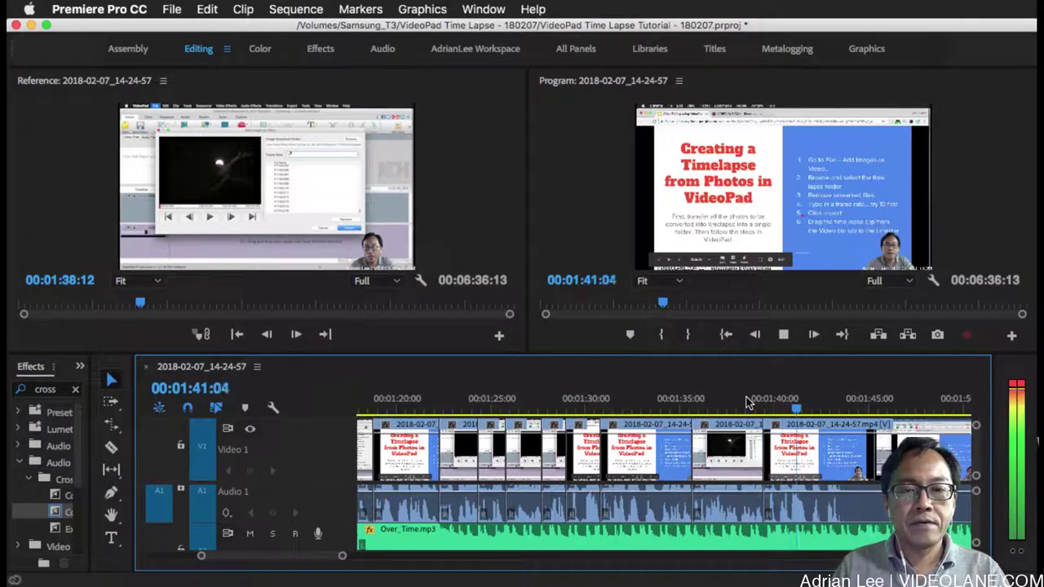
pyautogui.press('space')
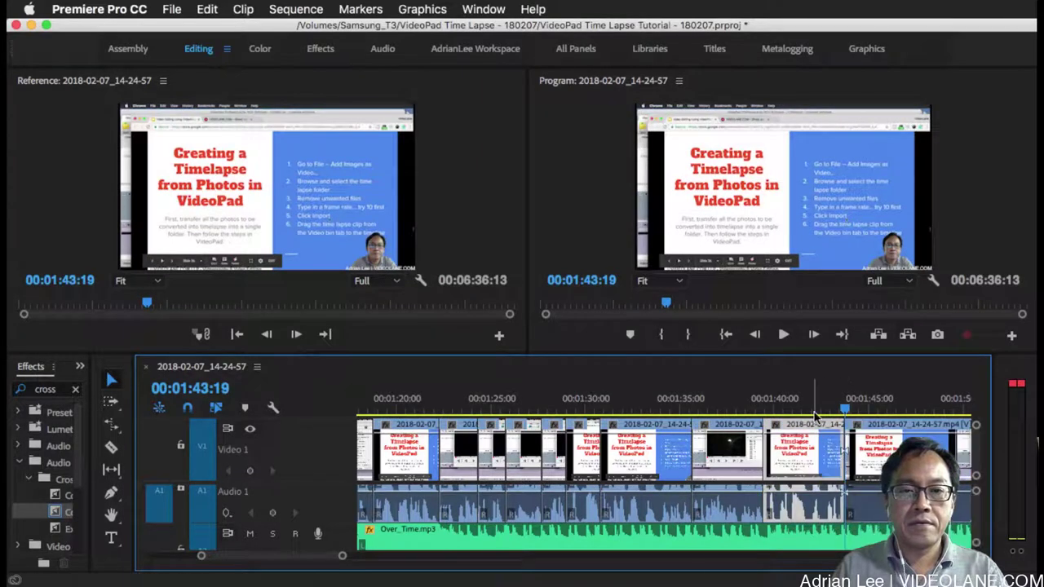
pyautogui.scroll(3, 813, 416)
pyautogui.hscroll(5, 815, 448)
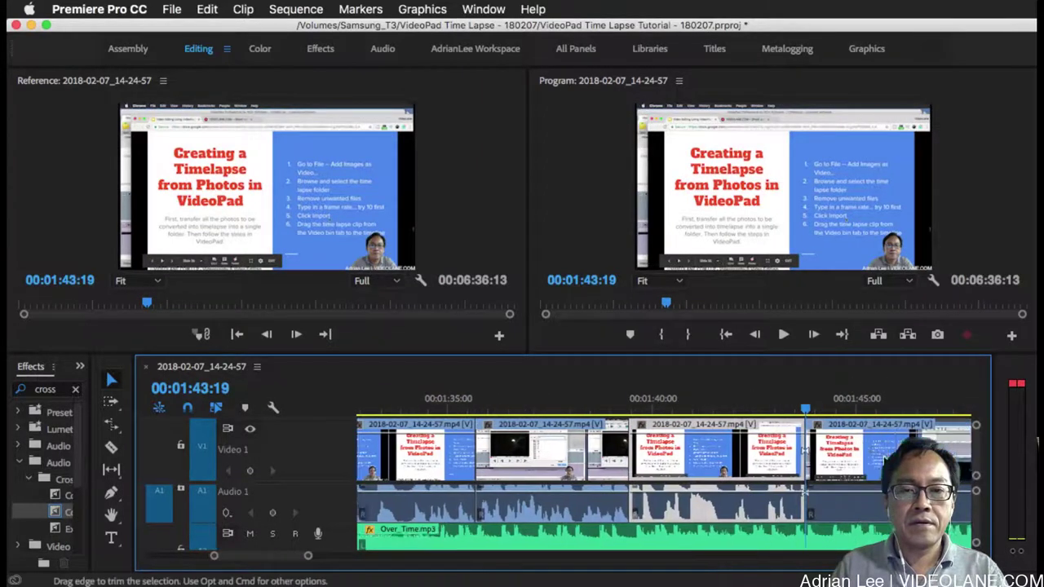
pyautogui.scroll(-3, 728, 489)
# Find the dead stretch at 00:01:50–00:01:53 and ripple-trim it out to 00:06:28:22.
pyautogui.click(858, 410)
pyautogui.press('space')
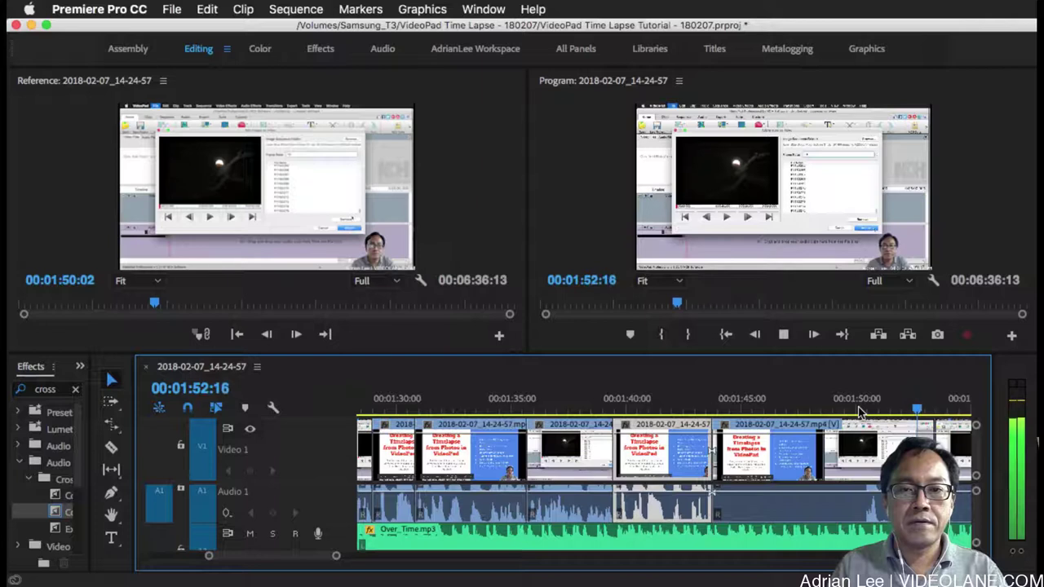
pyautogui.press('space')
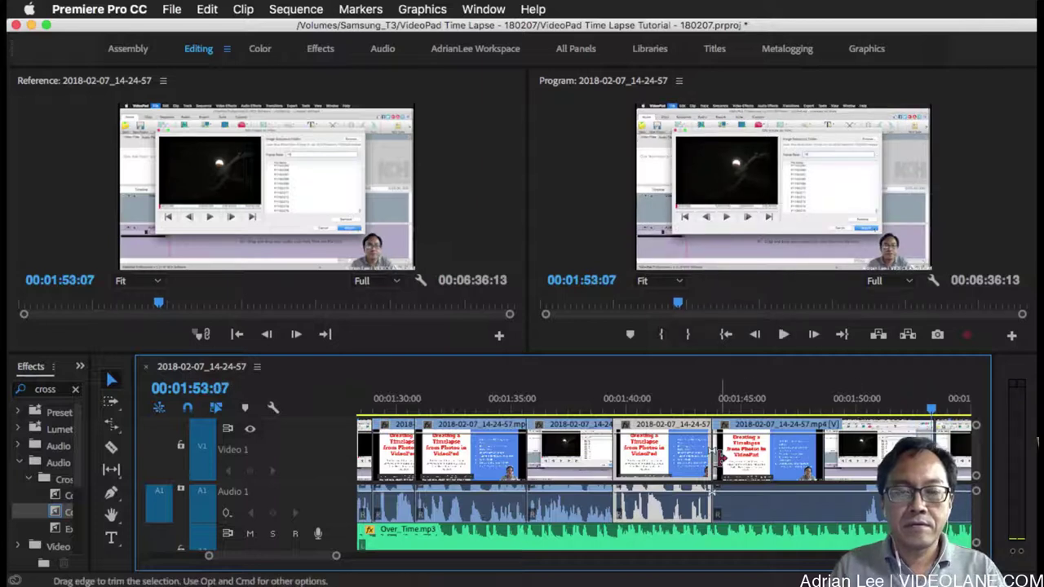
pyautogui.moveTo(715, 458); pyautogui.dragTo(890, 489)
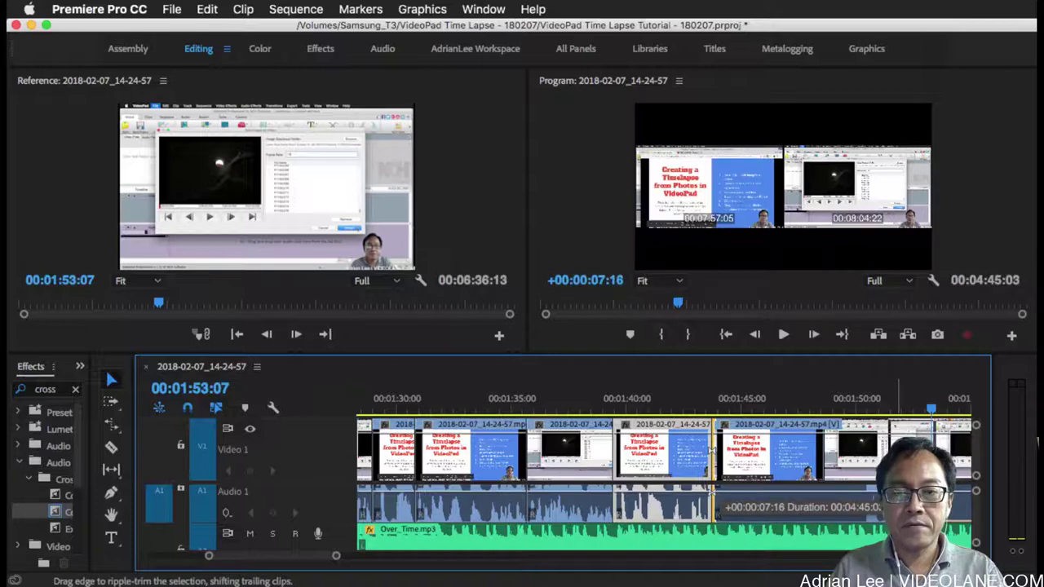
pyautogui.moveTo(714, 489); pyautogui.dragTo(713, 489)
# Play back across the trimmed edit from 00:01:43:02 to find the next cut point.
pyautogui.click(694, 404)
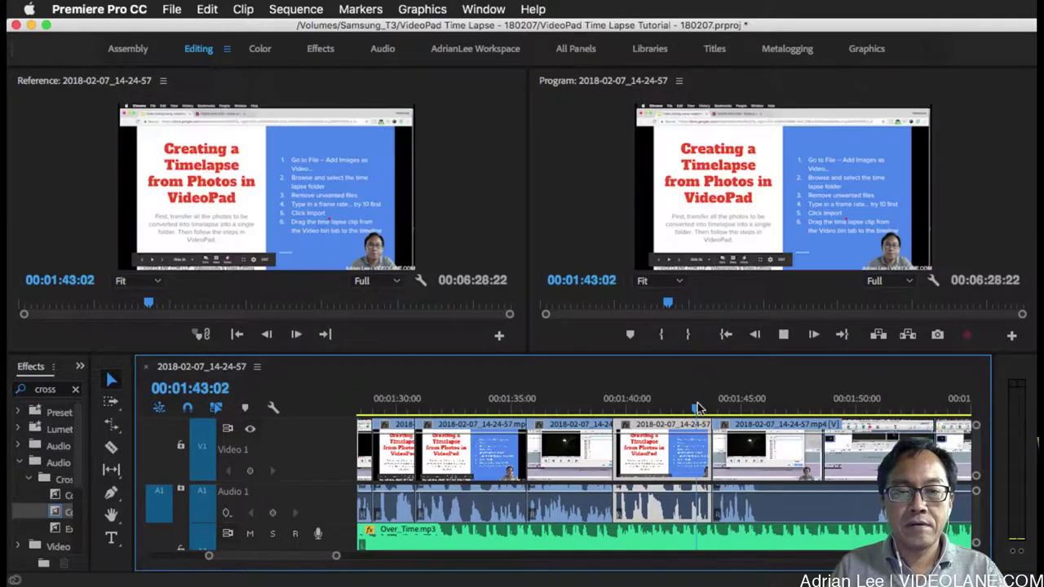
pyautogui.press('space')
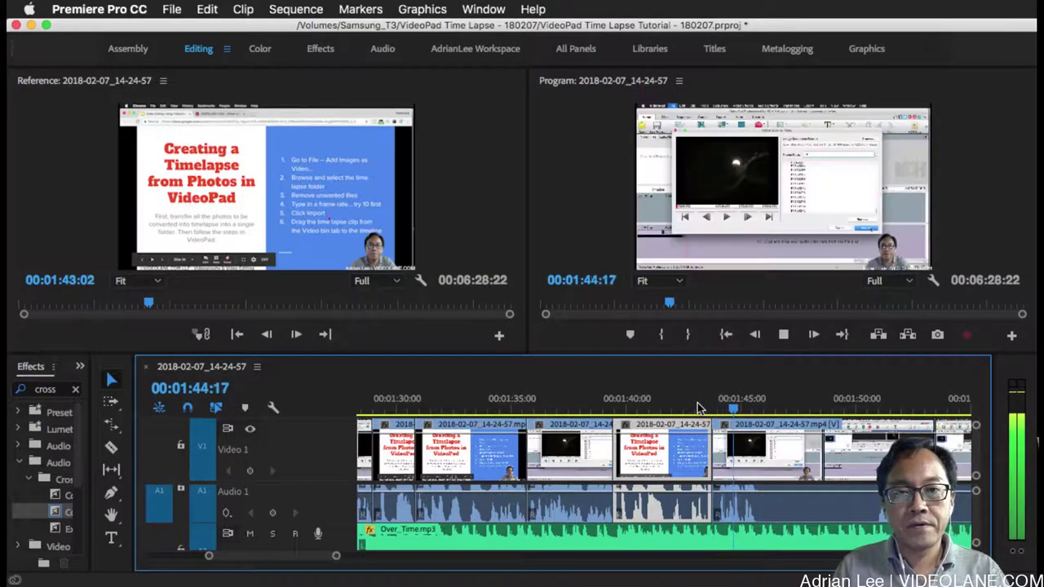
pyautogui.press('space')
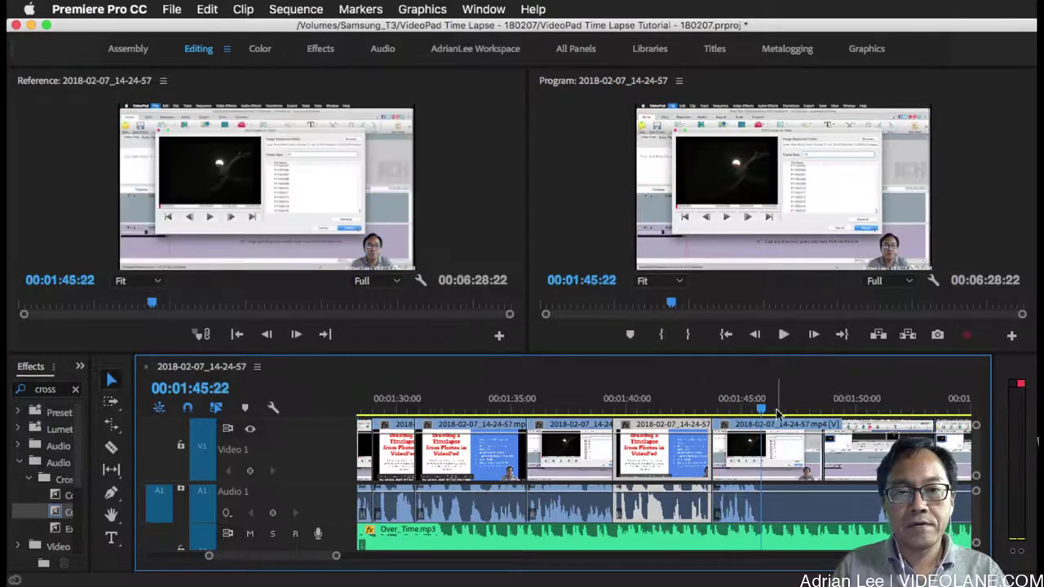
pyautogui.press('space')
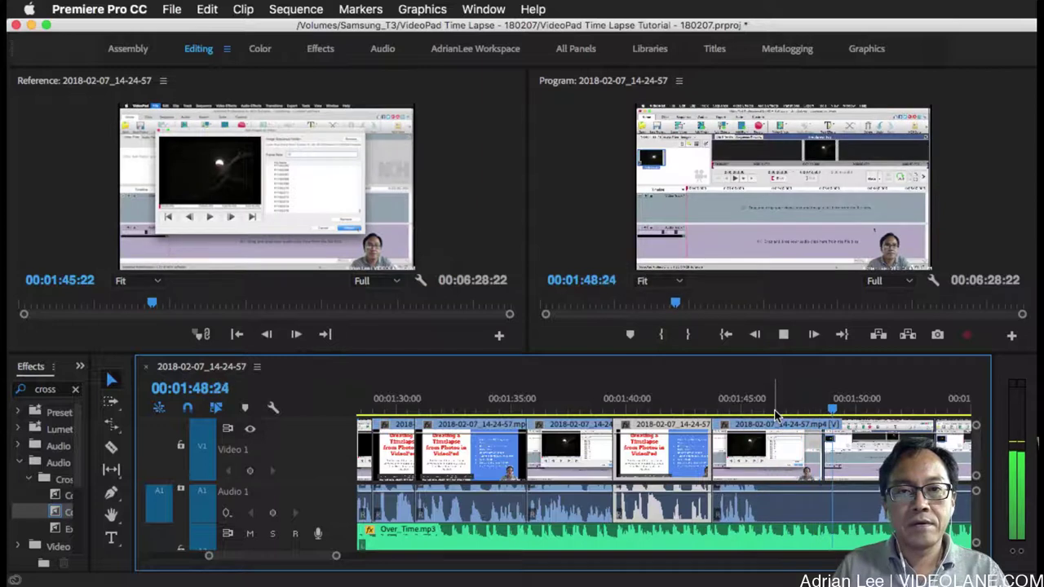
pyautogui.press('space')
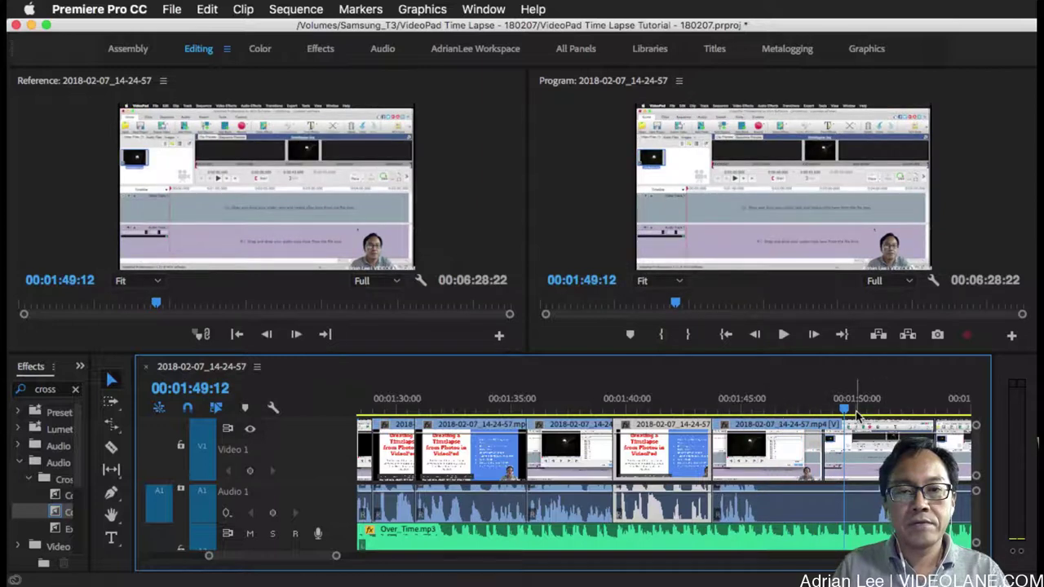
pyautogui.moveTo(856, 416); pyautogui.dragTo(750, 423)
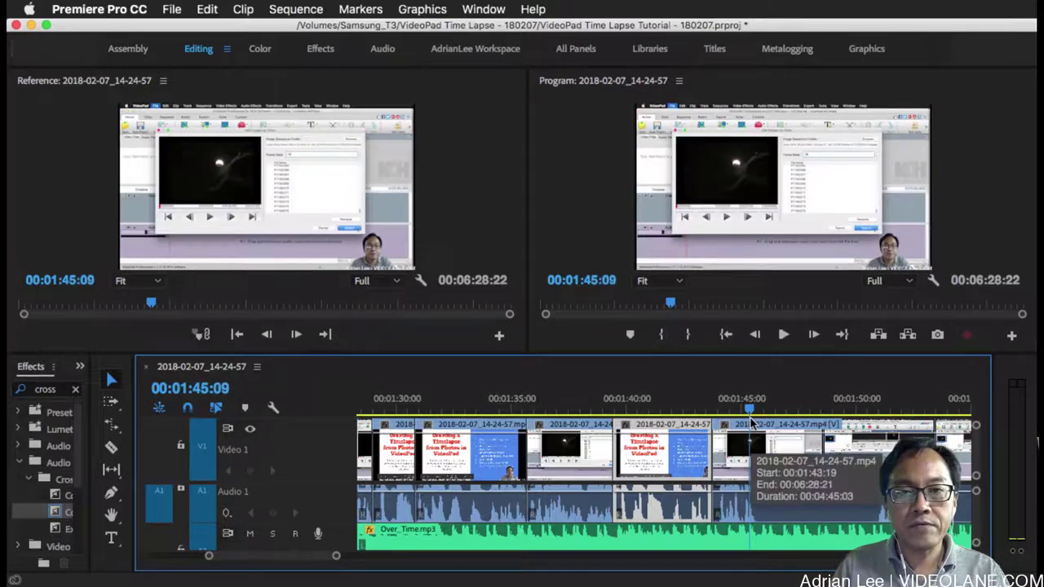
pyautogui.press('space')
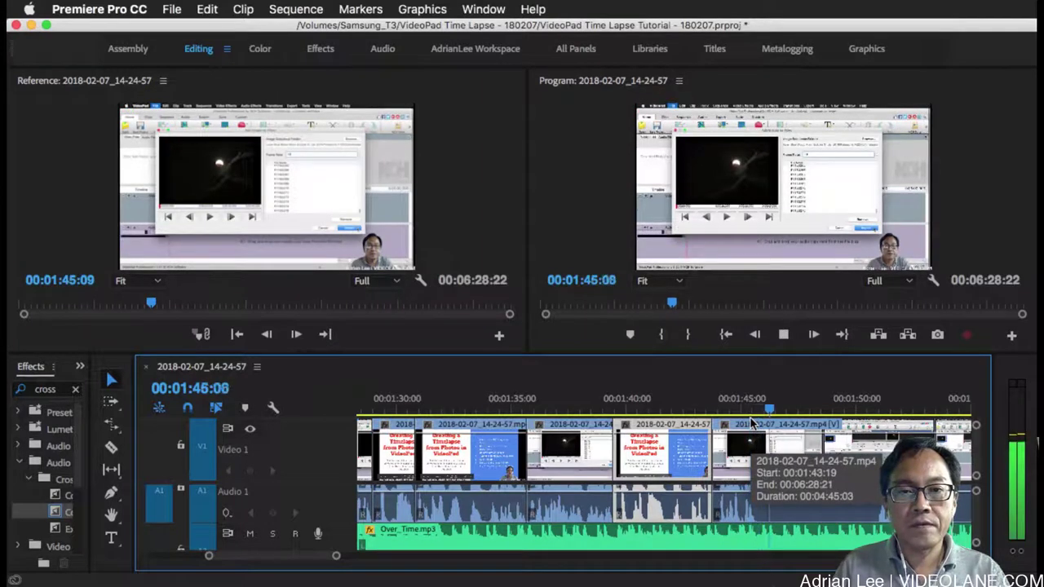
pyautogui.press('space')
pyautogui.press('space')
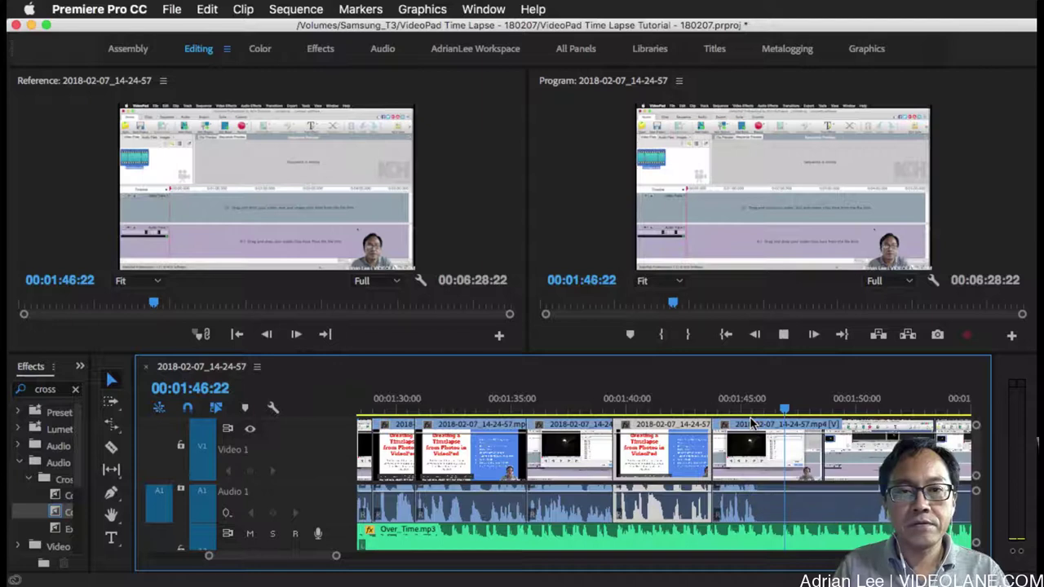
pyautogui.press('space')
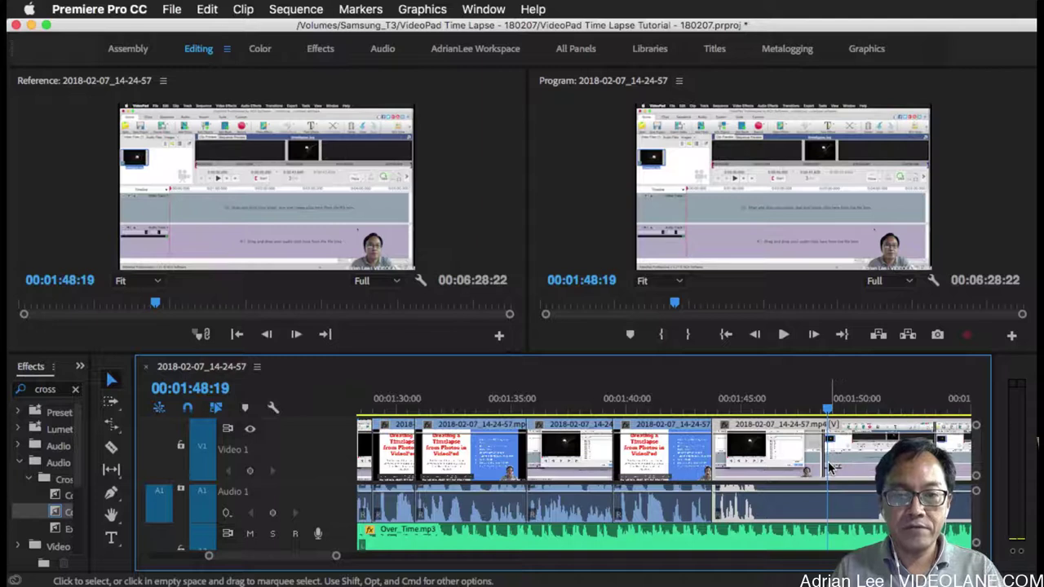
# Split at 00:01:48:19, ripple-trim the footage after the cut, and replay from 00:01:47.
pyautogui.press('super+k')
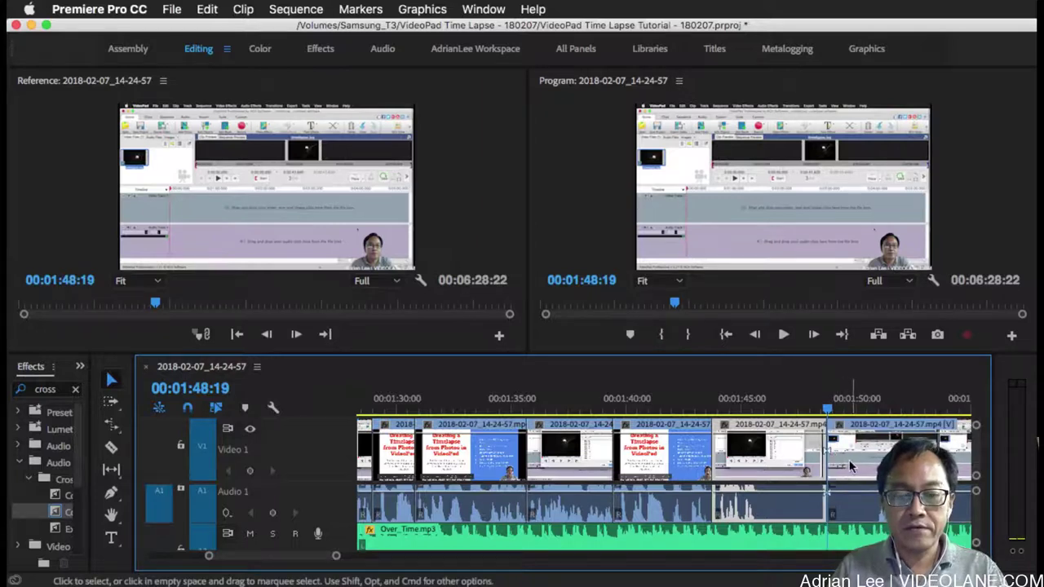
pyautogui.moveTo(840, 457); pyautogui.dragTo(874, 457)
pyautogui.click(794, 407)
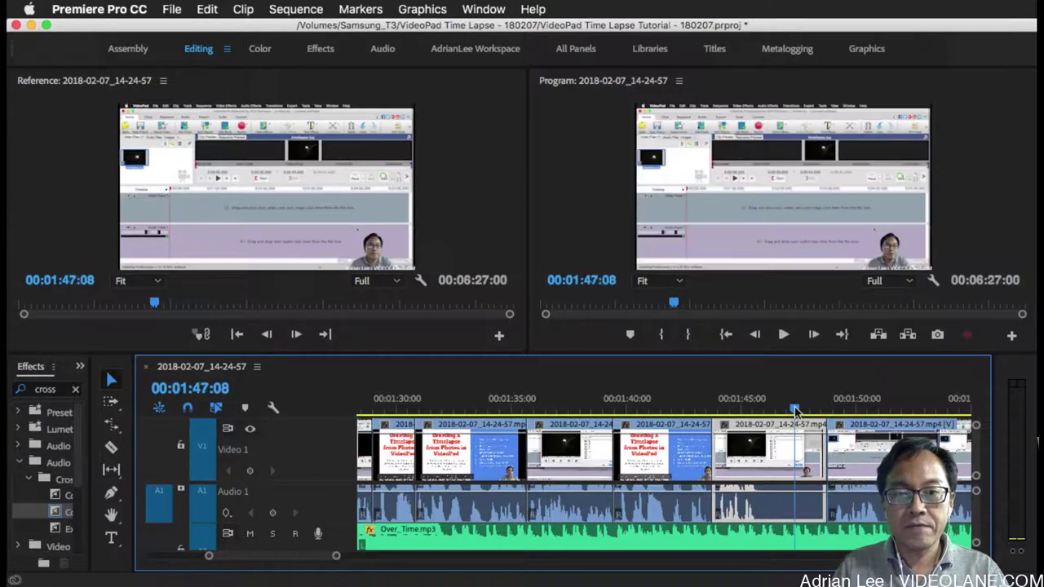
pyautogui.press('space')
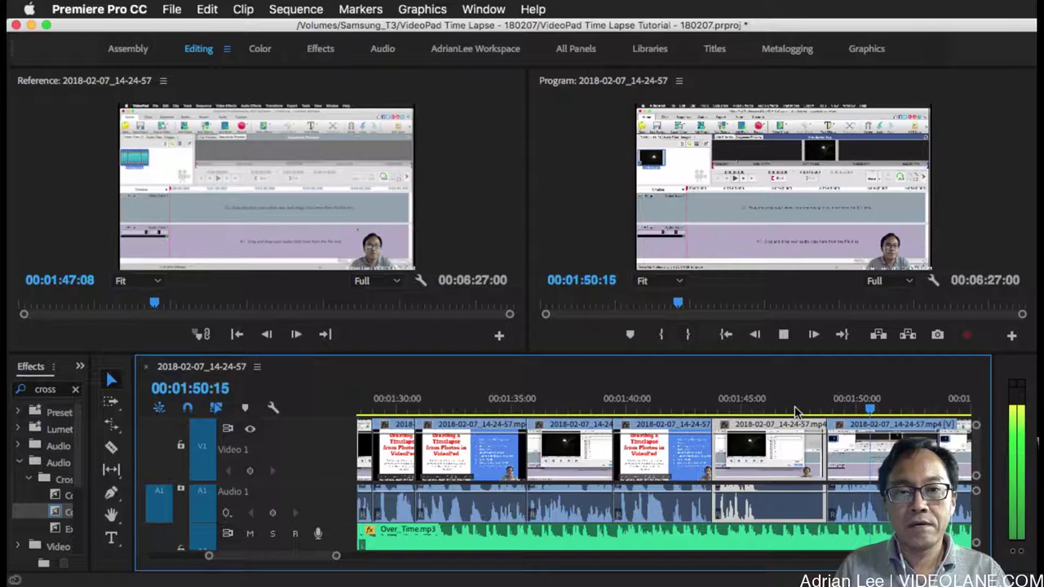
pyautogui.scroll(-2, 834, 408)
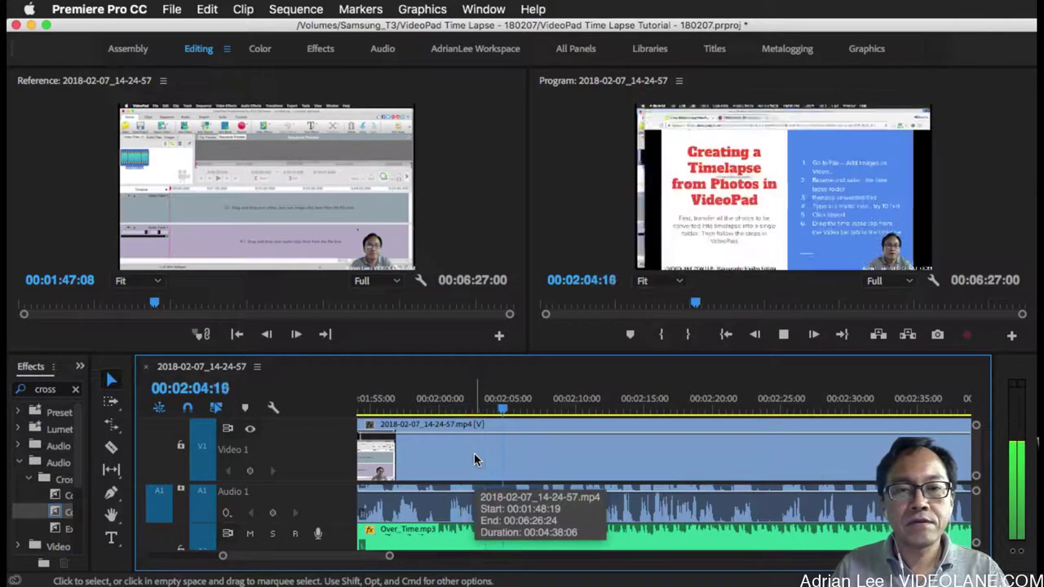
# Play from 00:01:45:03 and scrub back to find the first dead stretch.
pyautogui.click(530, 407)
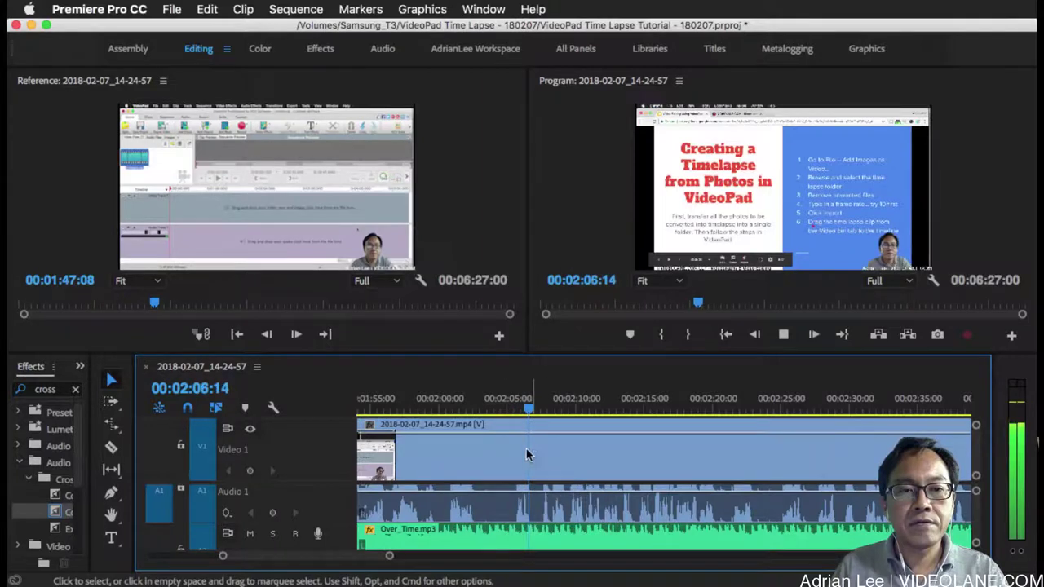
pyautogui.moveTo(530, 411); pyautogui.dragTo(513, 410)
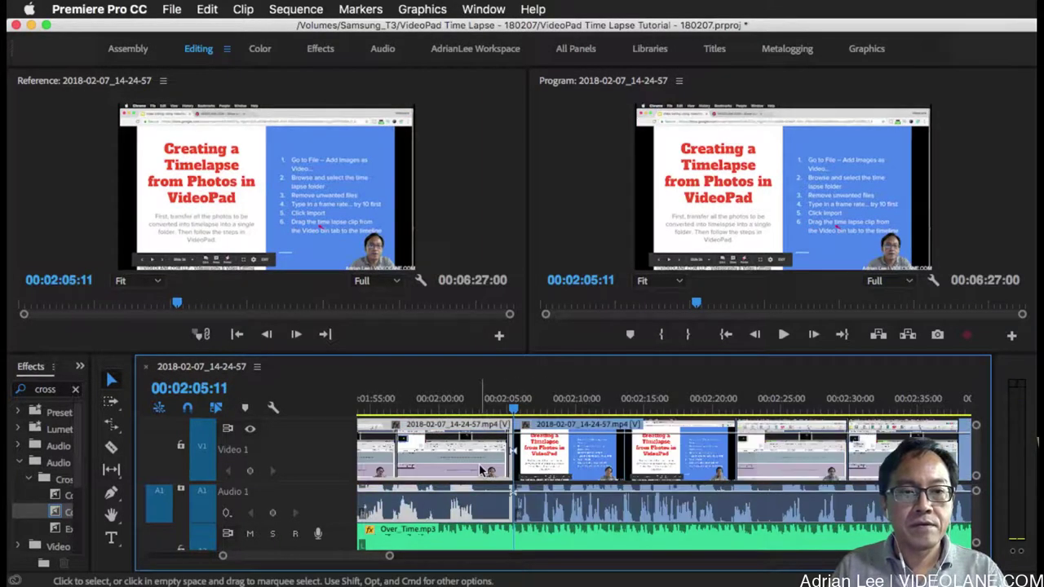
pyautogui.press('Up')
pyautogui.click(611, 407)
pyautogui.press('space')
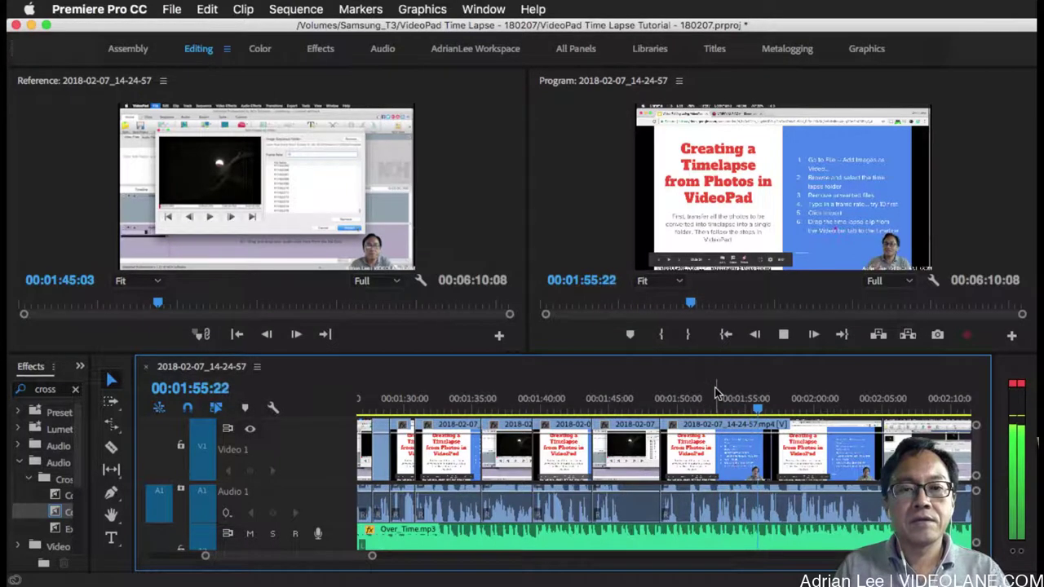
pyautogui.press('space')
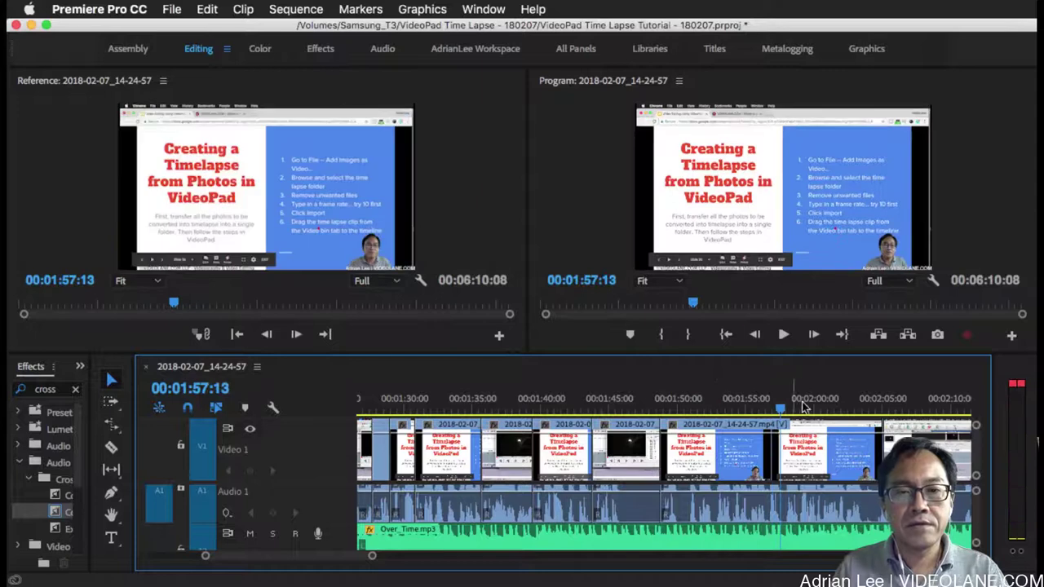
pyautogui.moveTo(781, 412); pyautogui.dragTo(766, 412)
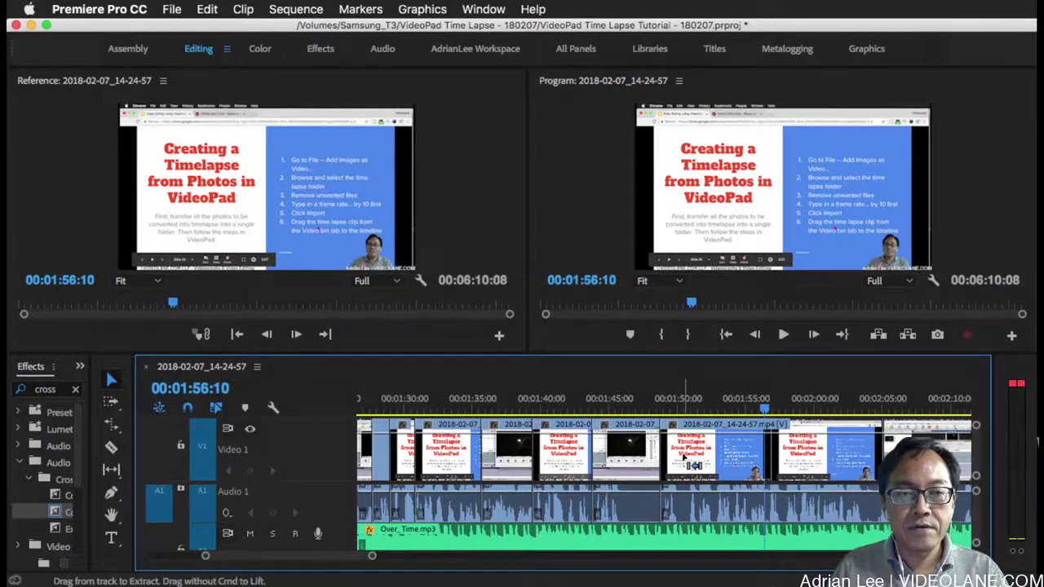
# Ripple-trim the first dead stretch off the clip edge and play back the join.
pyautogui.moveTo(664, 457); pyautogui.dragTo(777, 461)
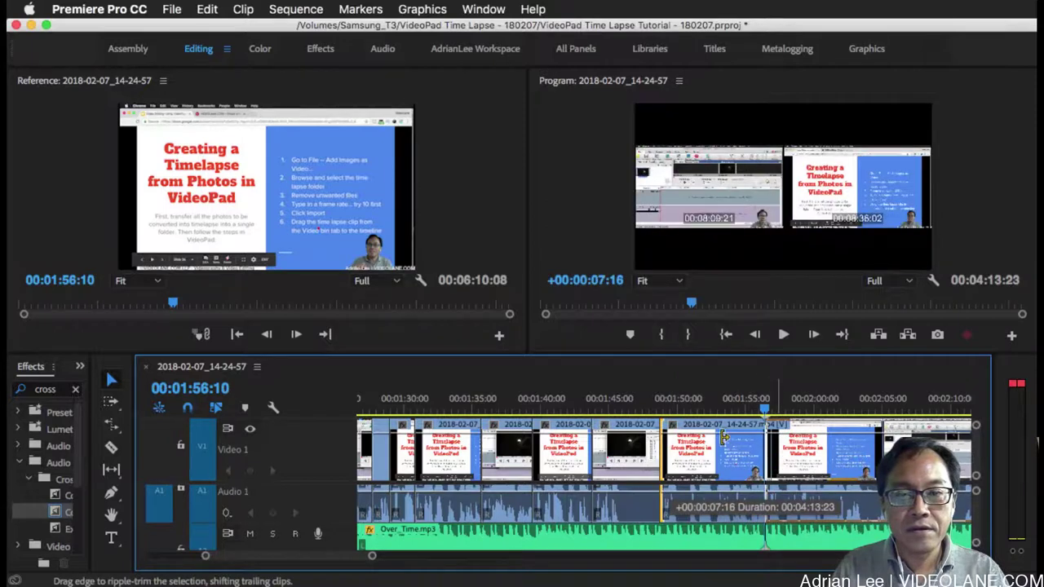
pyautogui.moveTo(724, 439); pyautogui.dragTo(724, 439)
pyautogui.click(644, 401)
pyautogui.press('space')
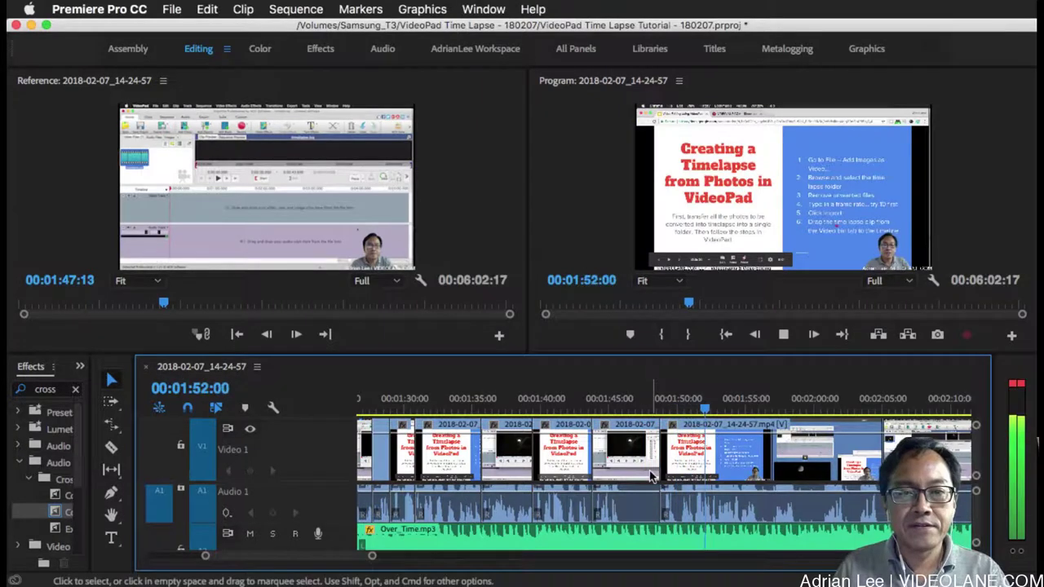
pyautogui.press('space')
pyautogui.scroll(2, 664, 469)
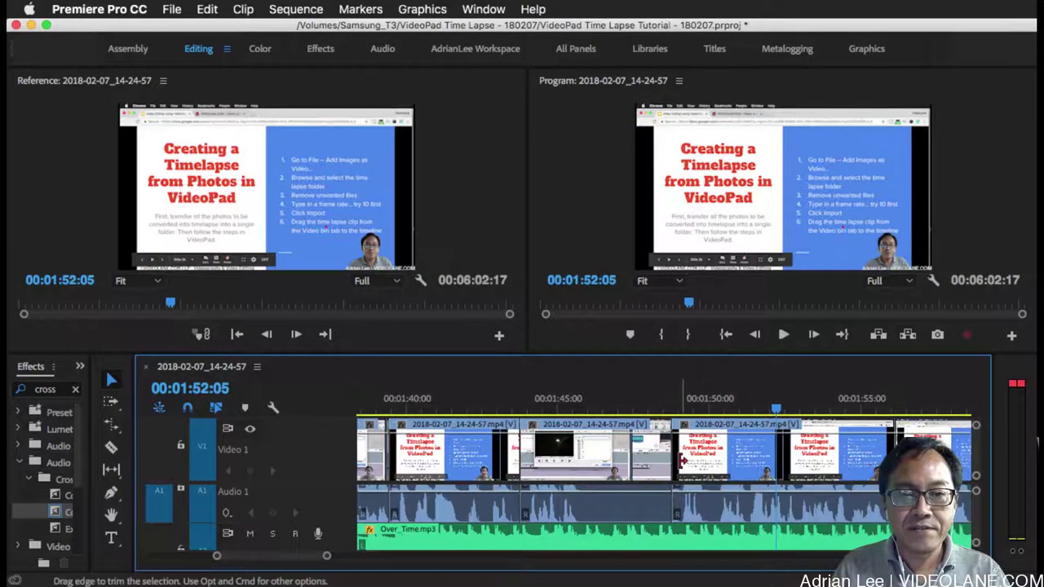
# Ripple-trim a second stretch, leaving 00:06:01:09, and review from 01:48:07.
pyautogui.moveTo(680, 460); pyautogui.dragTo(721, 467)
pyautogui.click(660, 407)
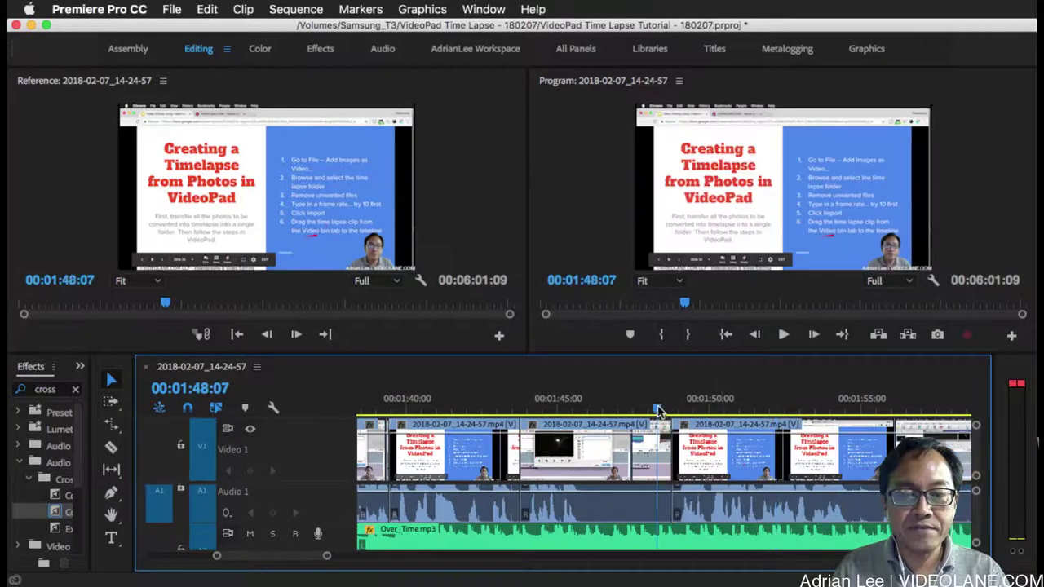
pyautogui.press('space')
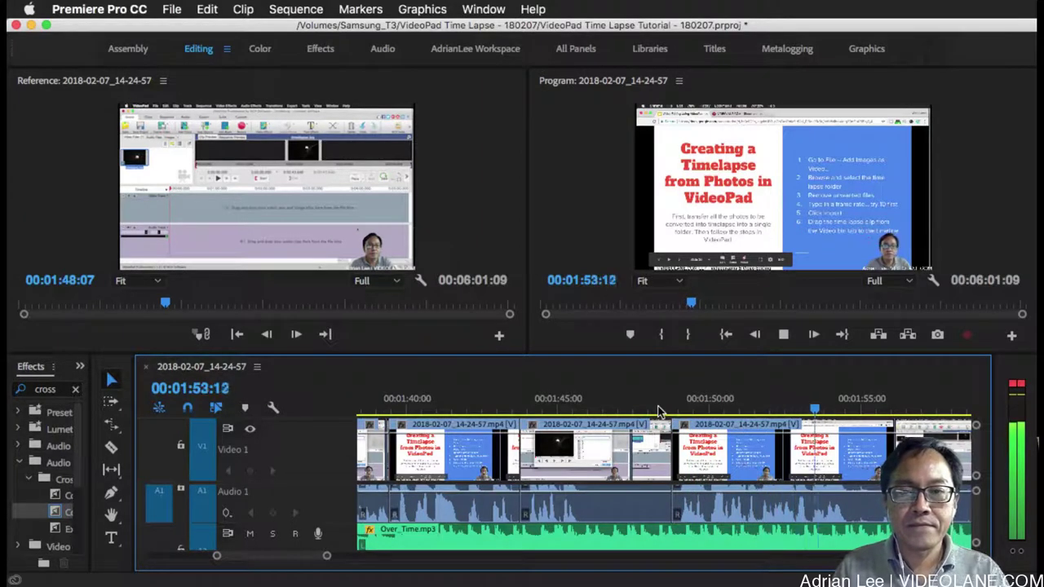
pyautogui.press('space')
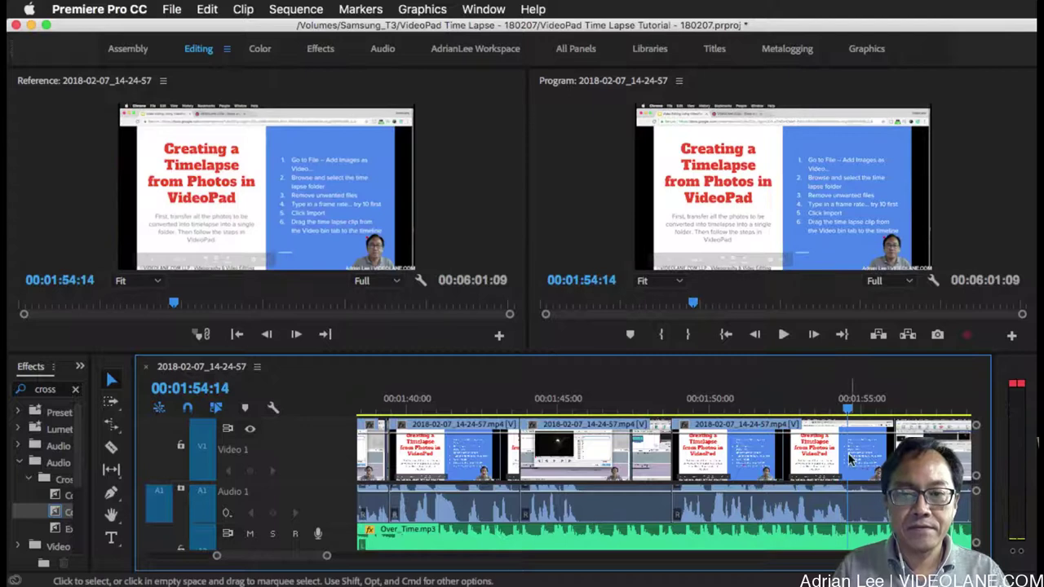
# Play on from 01:55:19 to the next dead section and split the clip there.
pyautogui.scroll(-5, 879, 460)
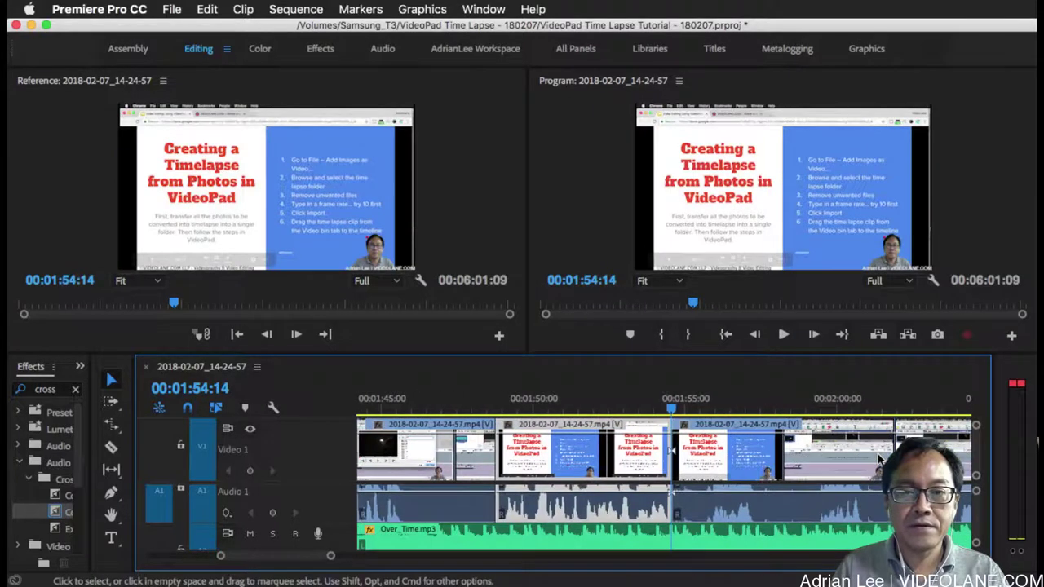
pyautogui.click(709, 408)
pyautogui.press('space')
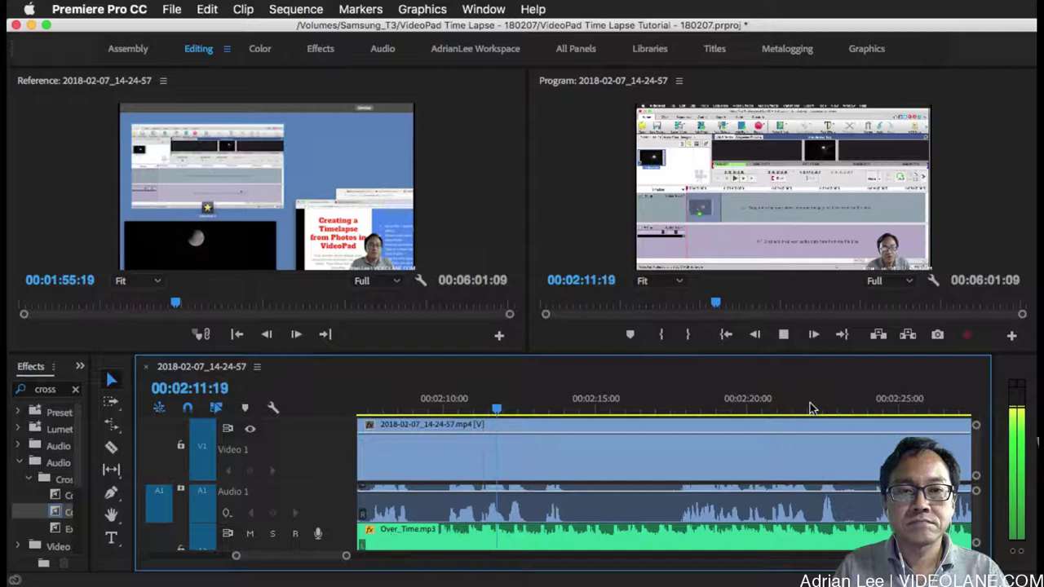
pyautogui.press('space')
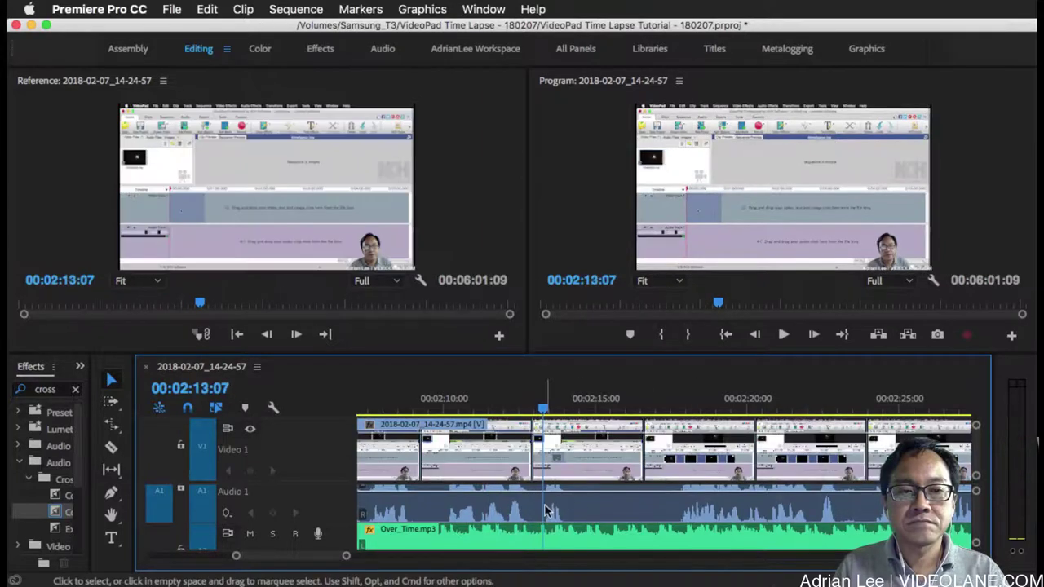
pyautogui.hscroll(-3, 546, 510)
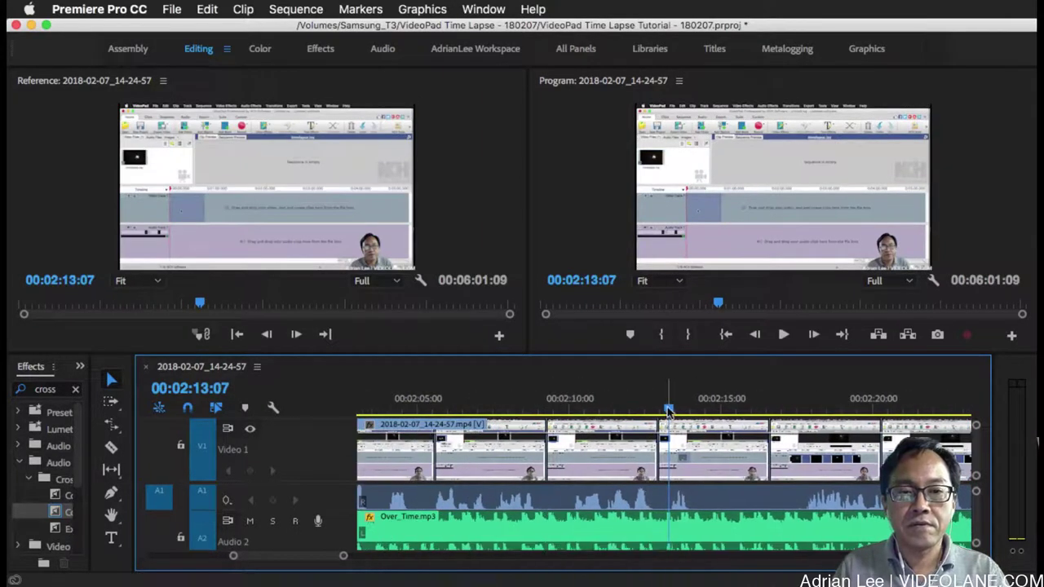
pyautogui.moveTo(669, 410); pyautogui.dragTo(769, 414)
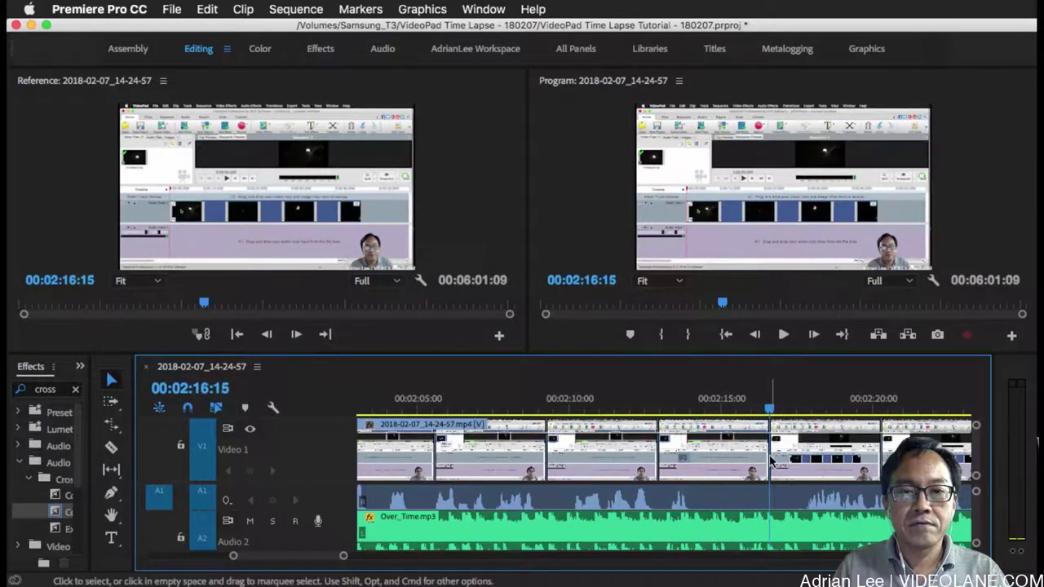
pyautogui.click(775, 467)
pyautogui.press('super+k')
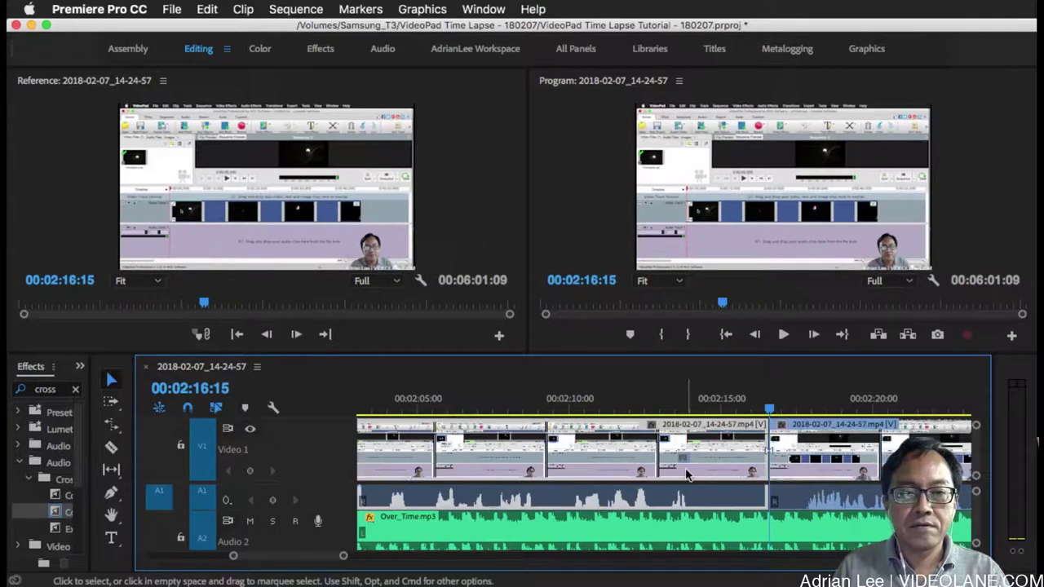
# Find the other end of the dead section near 02:02 and split the clip again.
pyautogui.hscroll(-5, 684, 475)
pyautogui.click(670, 410)
pyautogui.press('space')
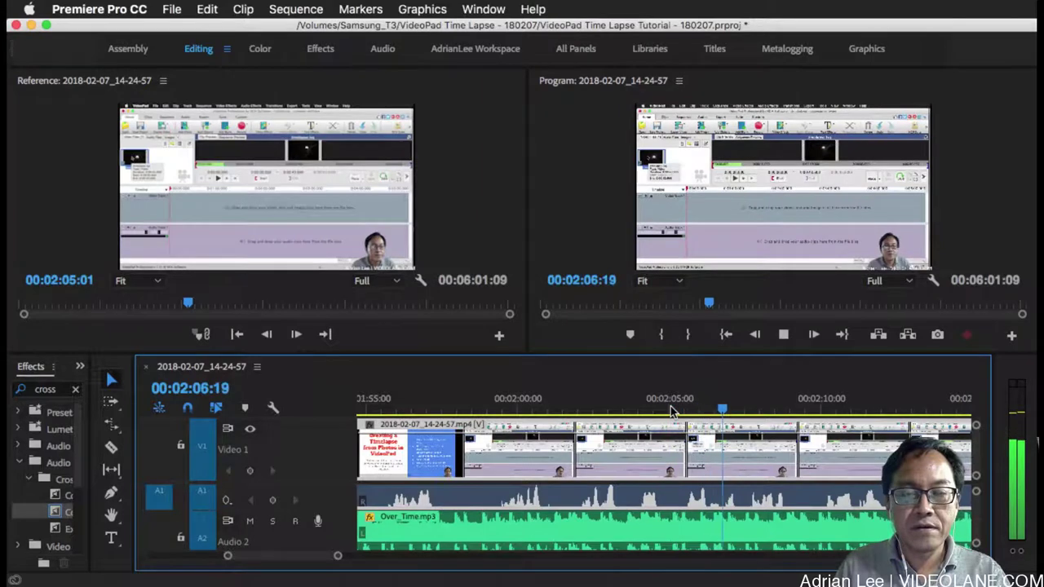
pyautogui.click(603, 406)
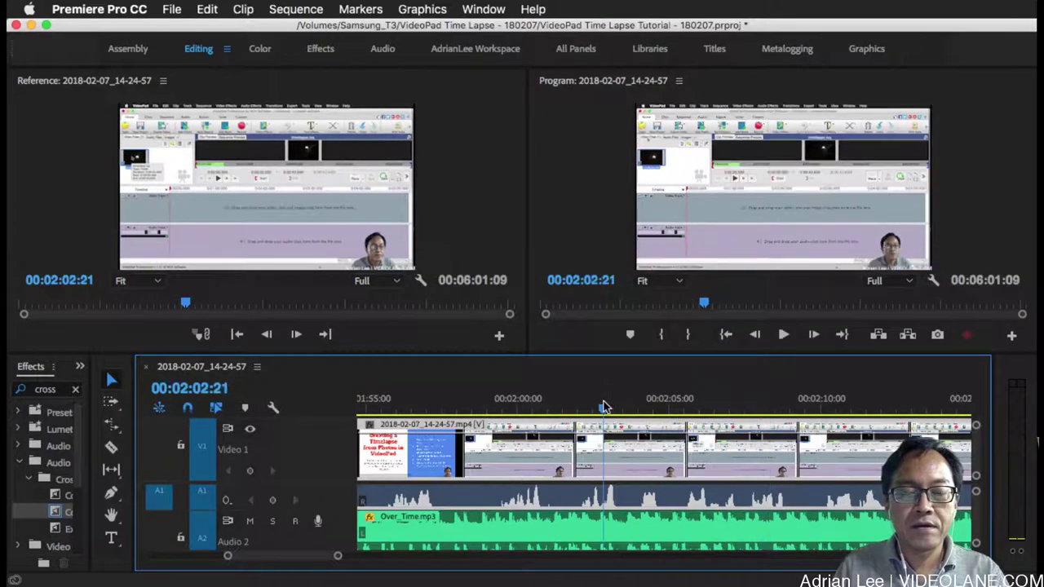
pyautogui.press('space')
pyautogui.press('space')
pyautogui.click(589, 412)
pyautogui.press('space')
pyautogui.press('space')
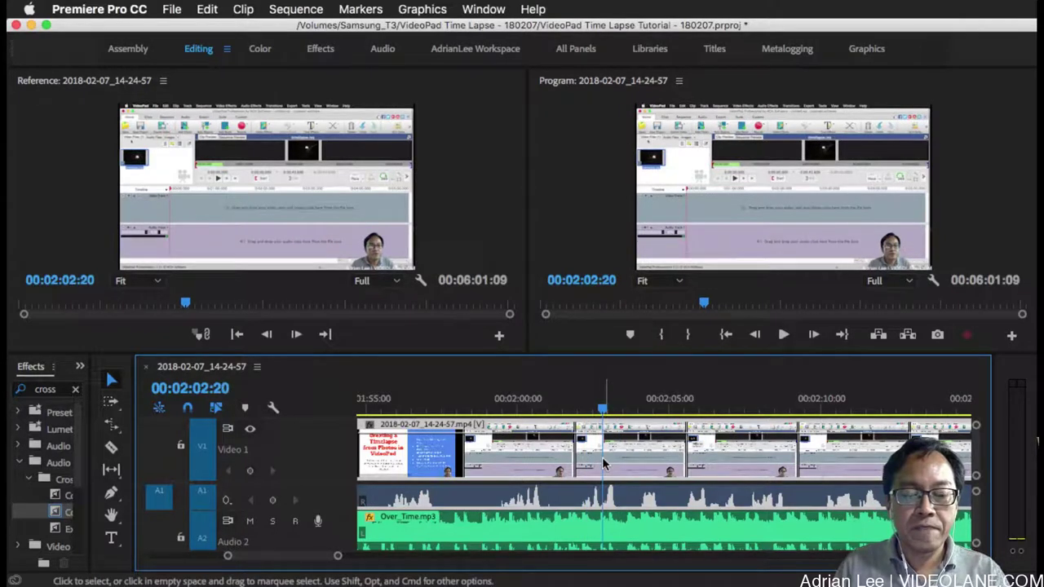
pyautogui.press('super+k')
# Ripple delete (Q) the section between the two cuts and play back the edit.
pyautogui.hscroll(-3, 590, 457)
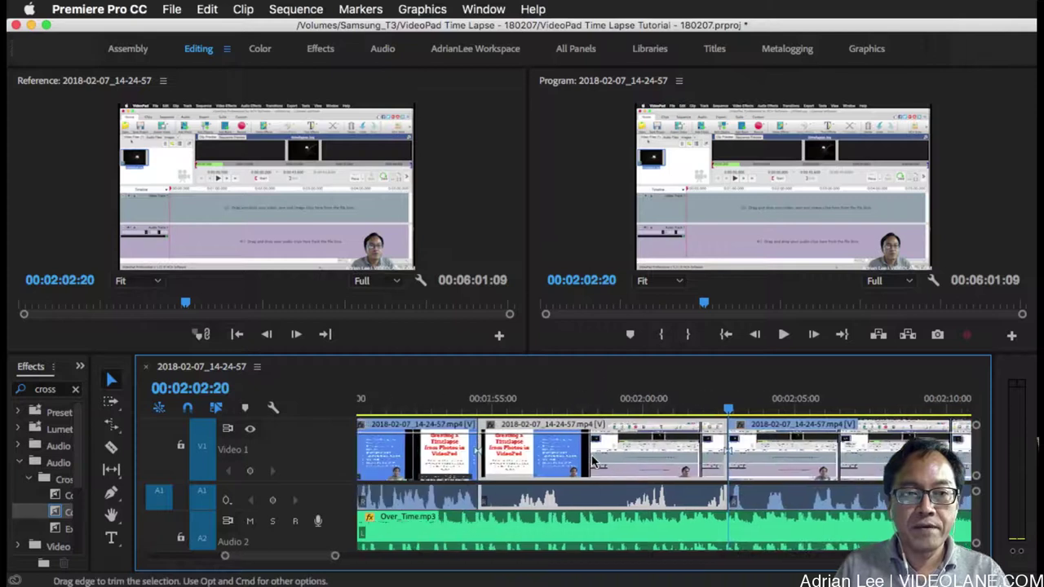
pyautogui.press('q')
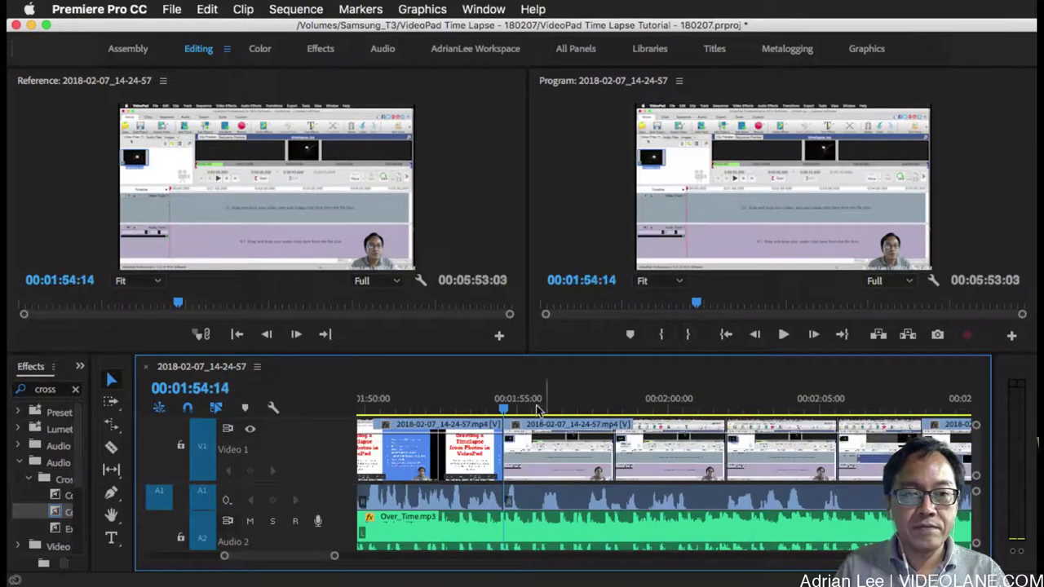
pyautogui.click(441, 407)
pyautogui.press('space')
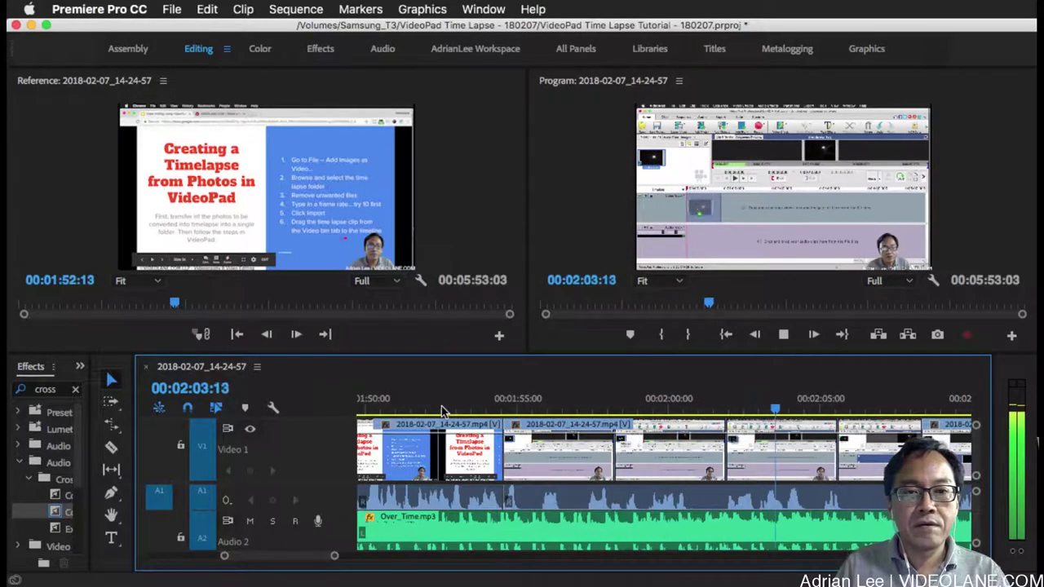
pyautogui.press('space')
# Ripple-trim the next clip's start past the dead footage and review from 01:53:13.
pyautogui.click(579, 399)
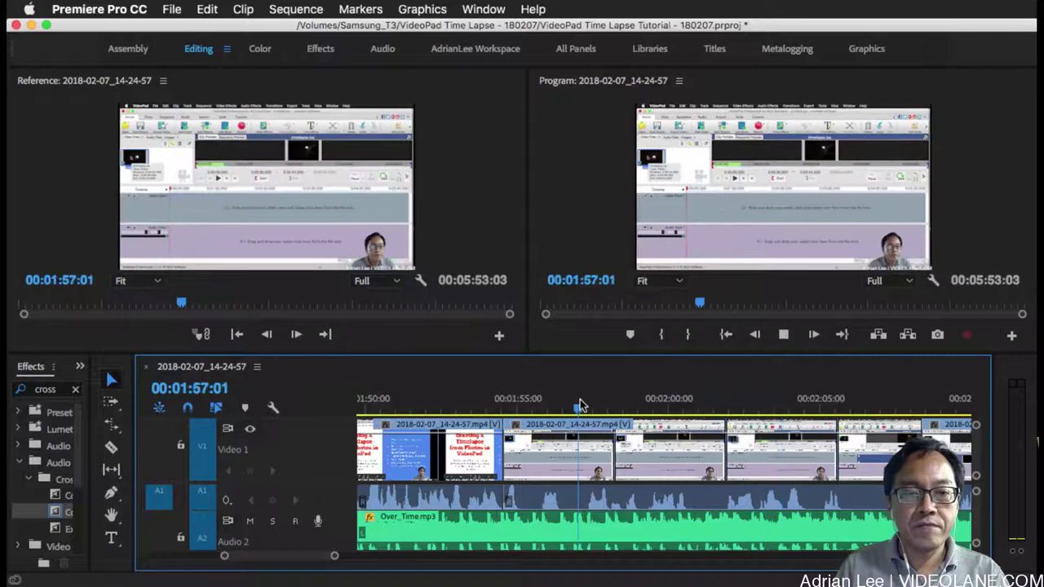
pyautogui.press('space')
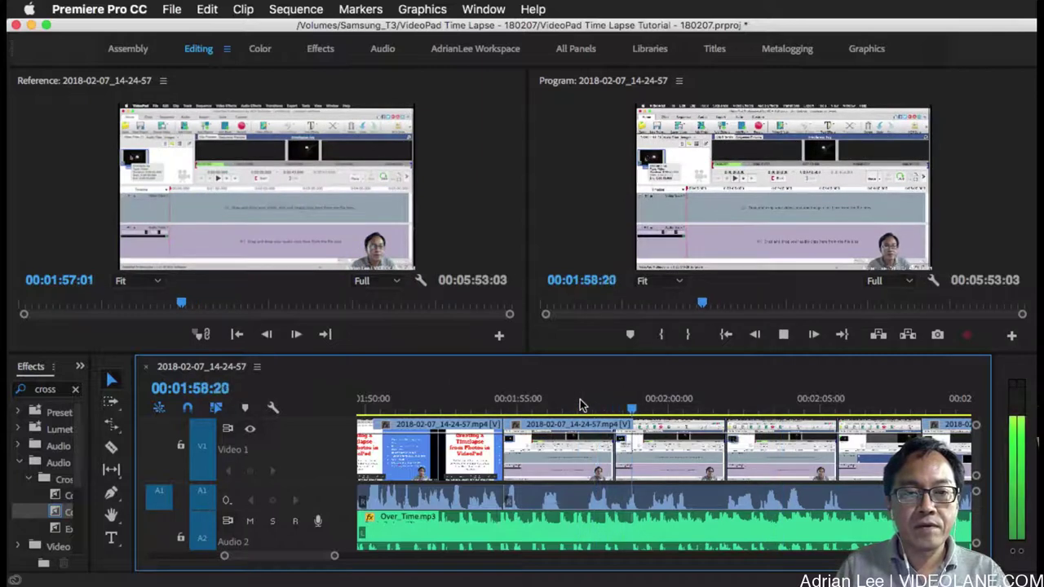
pyautogui.press('space')
pyautogui.moveTo(510, 455); pyautogui.dragTo(638, 455)
pyautogui.click(473, 408)
pyautogui.press('space')
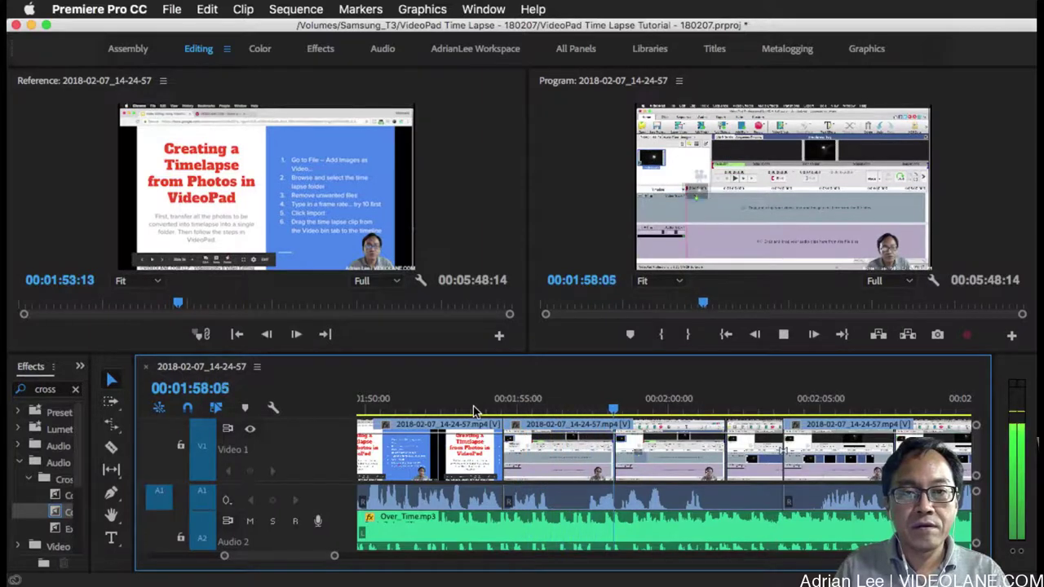
pyautogui.press('space')
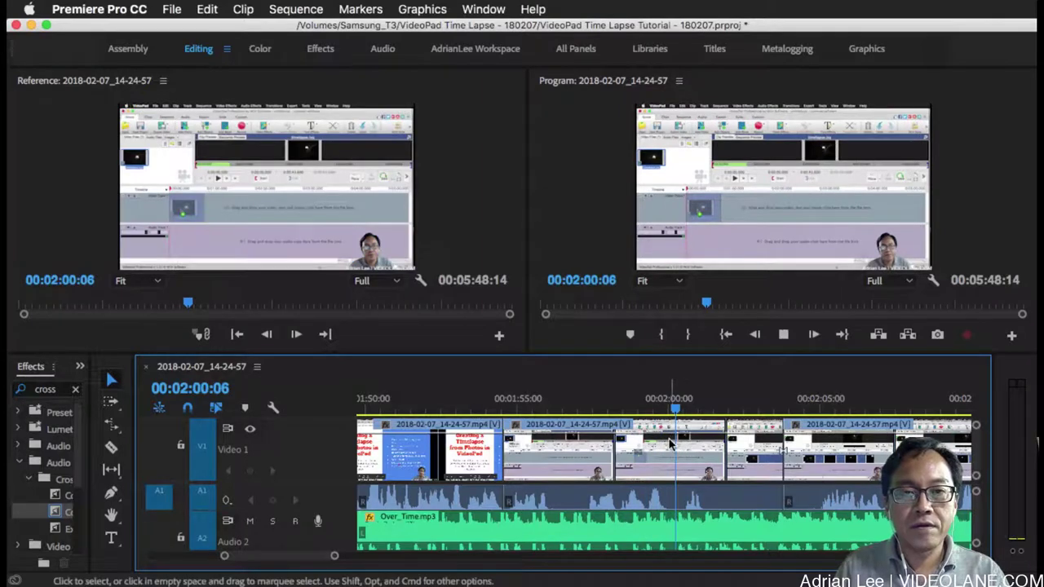
# Play on and zoom the timeline out to see the 00:05:48:14 sequence.
pyautogui.press('space')
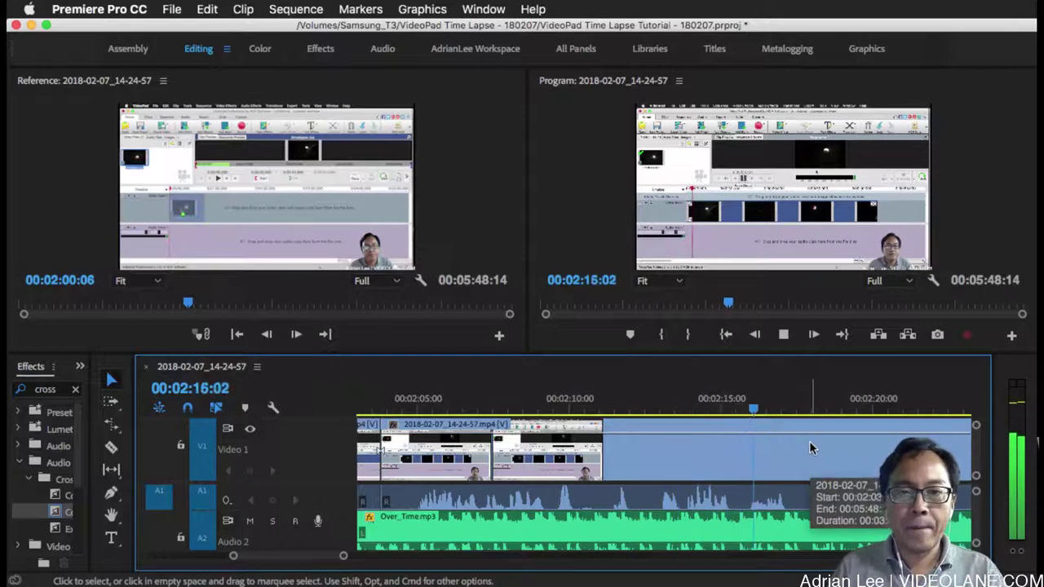
pyautogui.press('-')
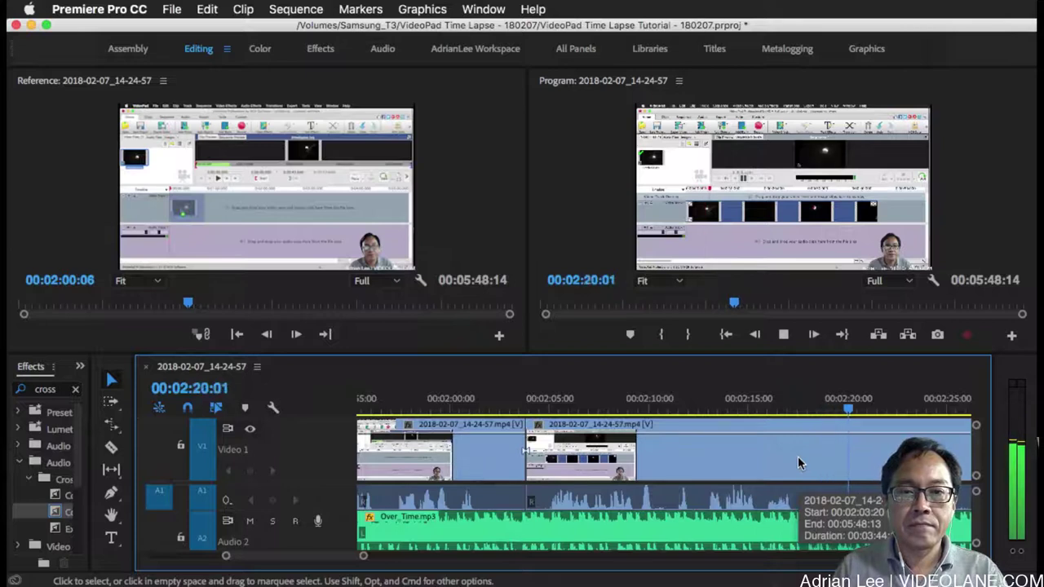
pyautogui.press('-')
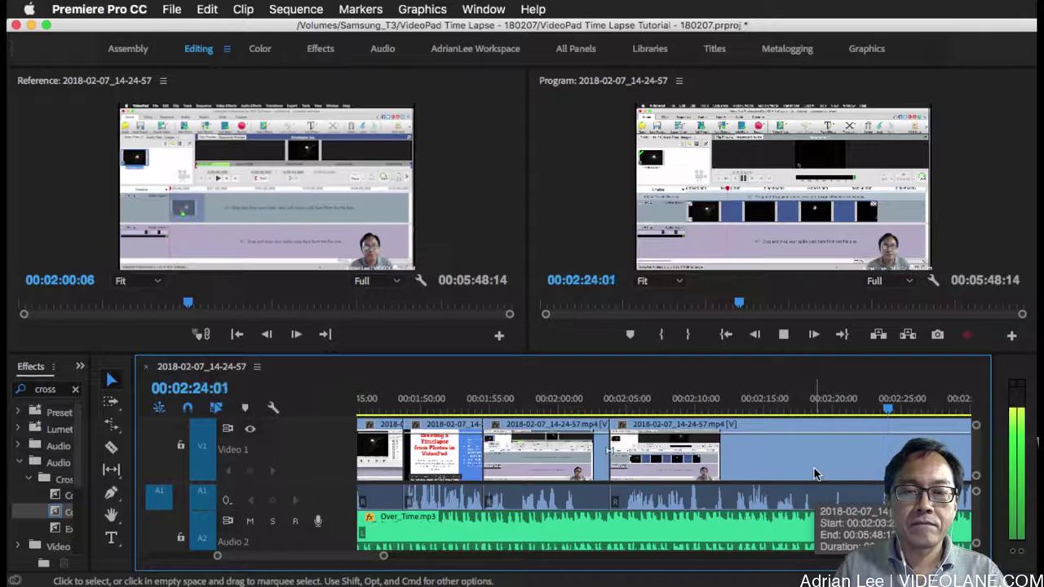
pyautogui.press('-')
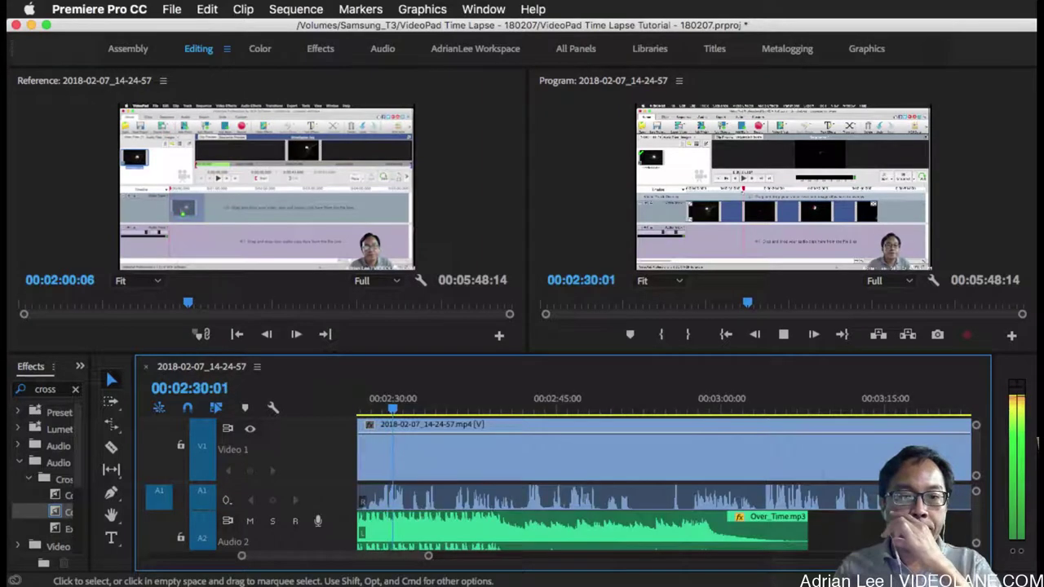
# Zoom out and move the playhead to about 3:03.
pyautogui.press('-')
pyautogui.press('-')
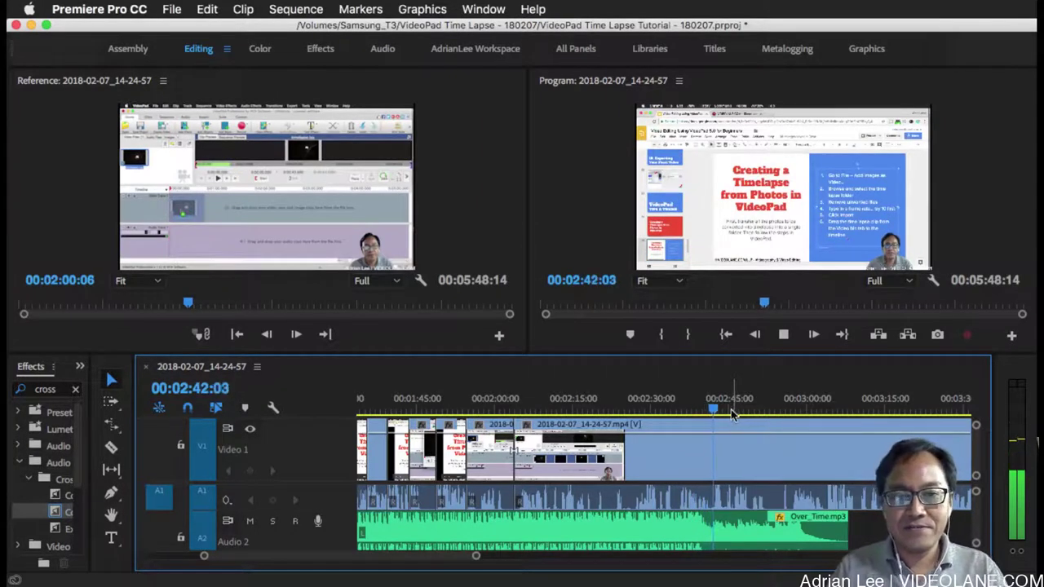
pyautogui.click(789, 405)
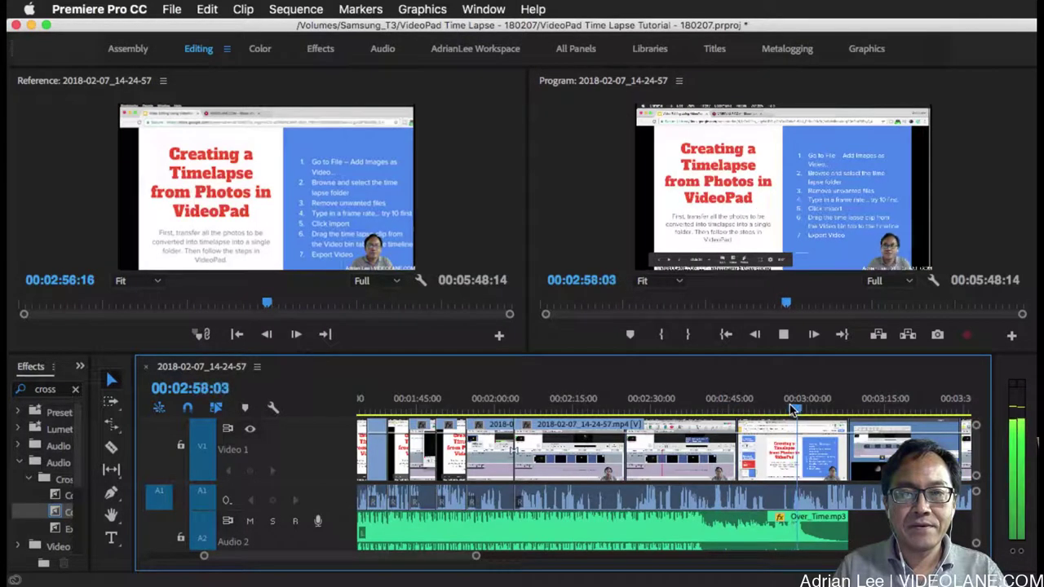
pyautogui.click(822, 404)
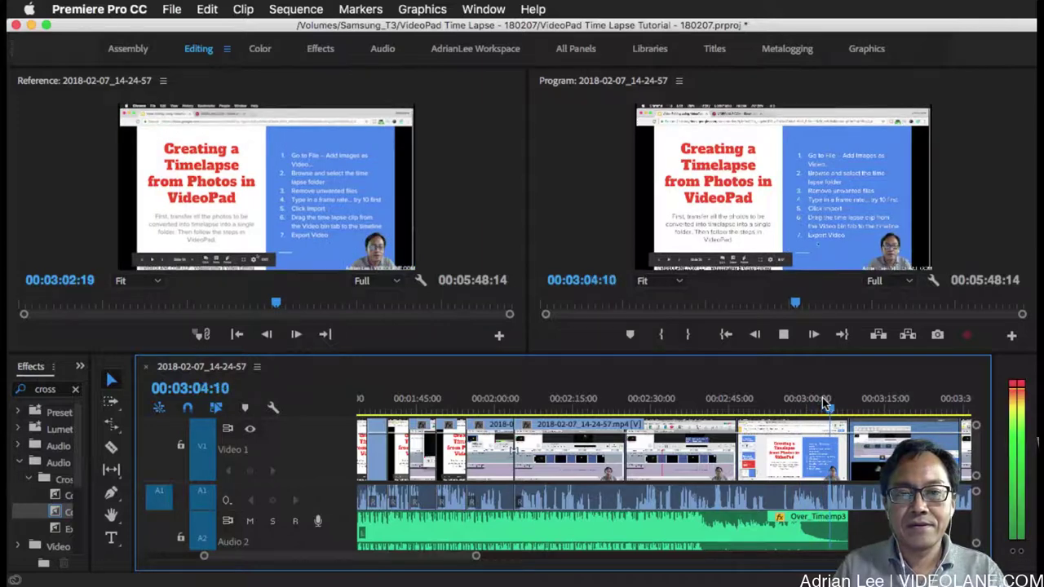
pyautogui.moveTo(841, 401); pyautogui.dragTo(826, 415)
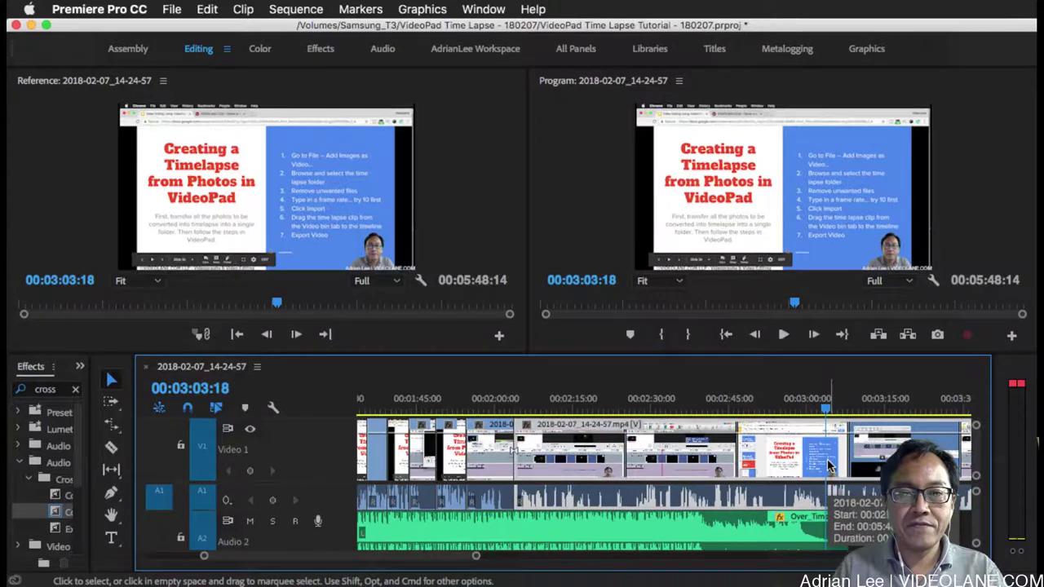
# Split at 3:03, ripple delete the minute of dead footage, and review from 2:01.
pyautogui.press('super+k')
pyautogui.click(794, 460)
pyautogui.hotkey('shift', 'Delete')
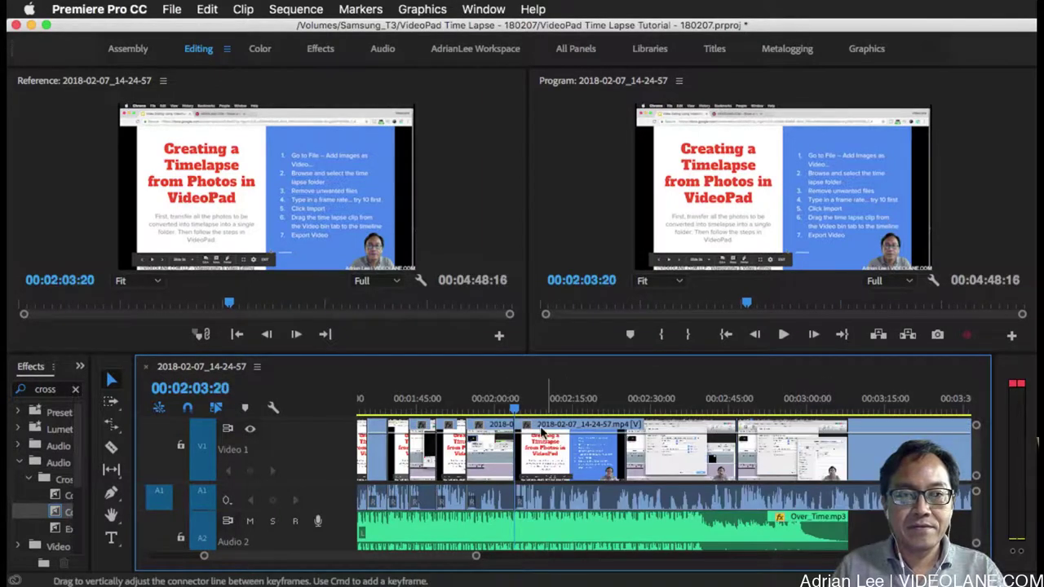
pyautogui.click(501, 406)
pyautogui.press('space')
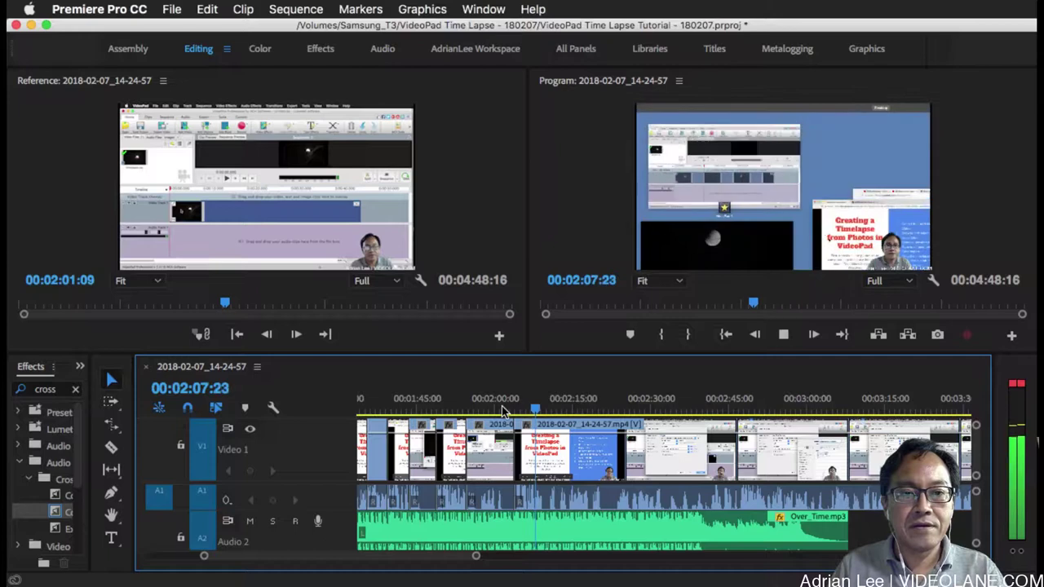
pyautogui.press('space')
# Split the clip at 2:07:15 and play ahead to locate where the dead stretch ends.
pyautogui.press('=')
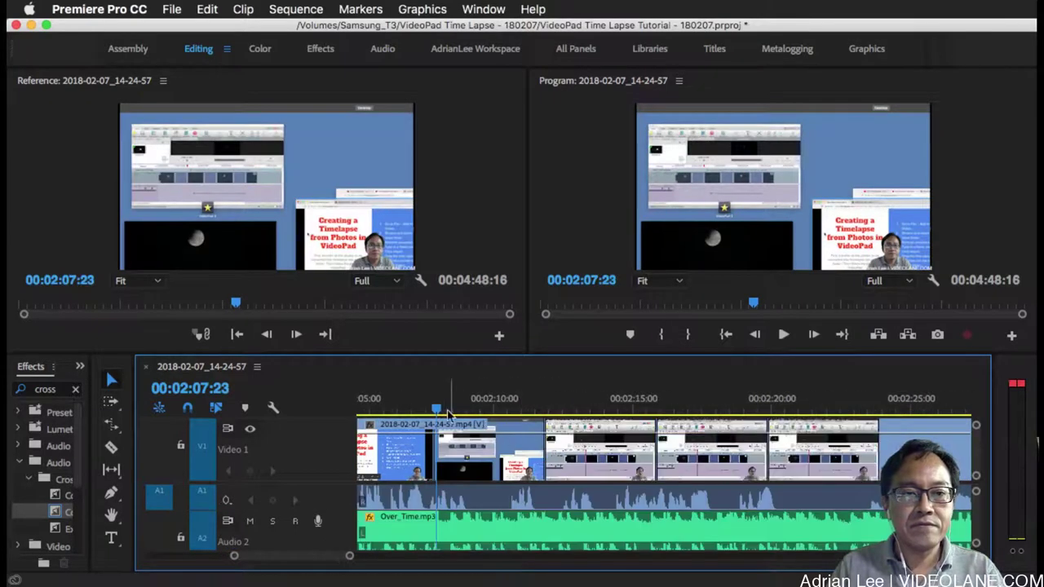
pyautogui.moveTo(436, 412); pyautogui.dragTo(426, 412)
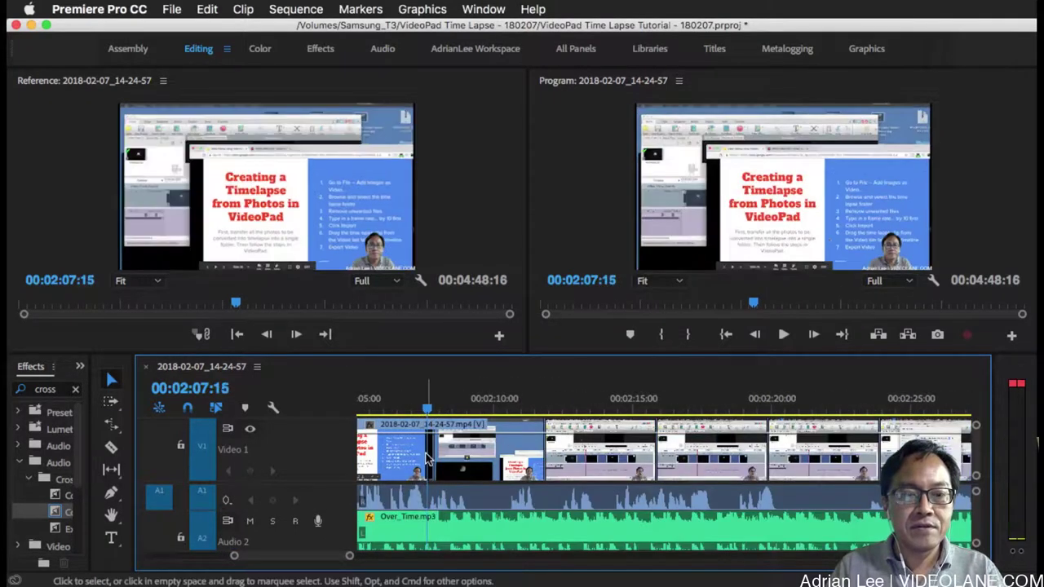
pyautogui.press('super+k')
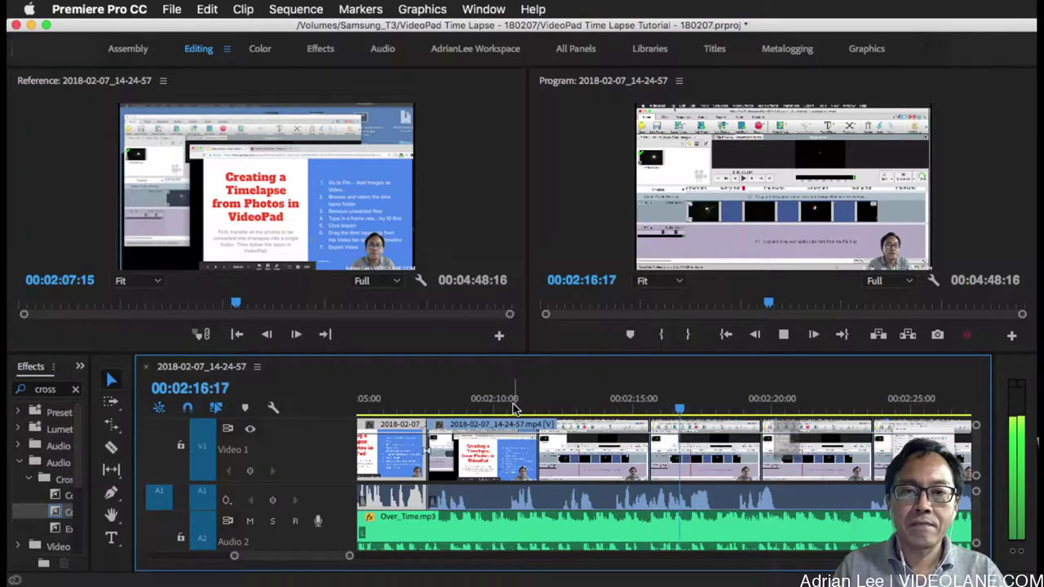
pyautogui.press('space')
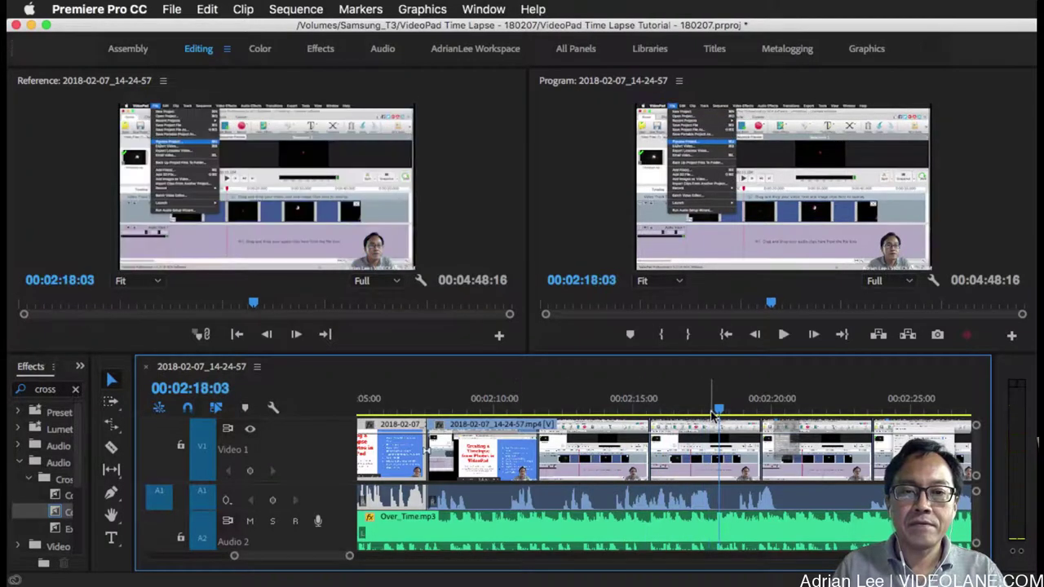
pyautogui.moveTo(718, 407); pyautogui.dragTo(688, 416)
pyautogui.press('space')
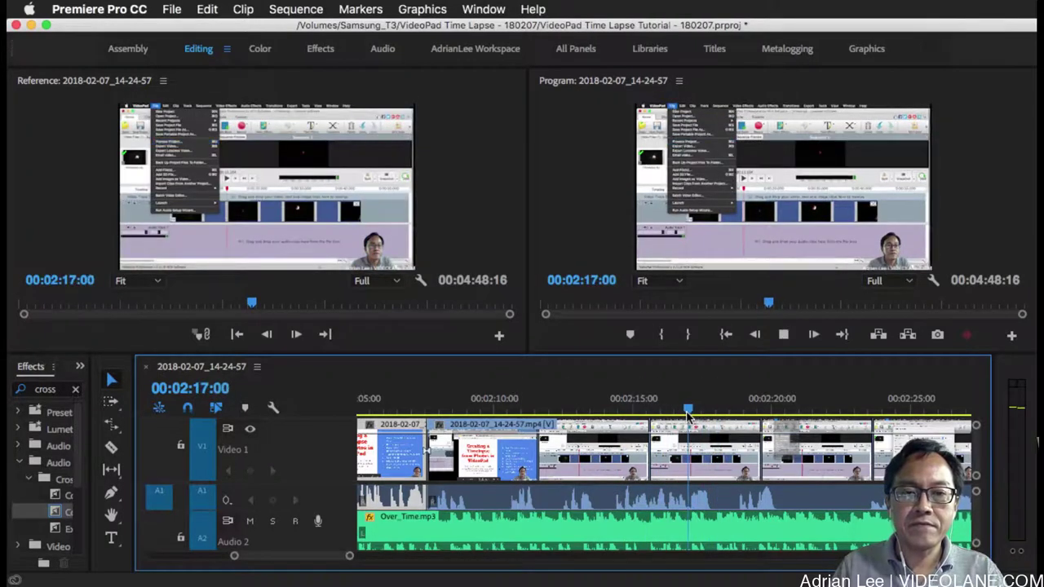
pyautogui.press('space')
pyautogui.press('Right')
pyautogui.press('Right')
pyautogui.press('Right')
pyautogui.press('Right')
pyautogui.press('Right')
pyautogui.press('Right')
pyautogui.press('Right')
pyautogui.press('Right')
pyautogui.press('Right')
pyautogui.press('Right')
pyautogui.press('Right')
pyautogui.press('Right')
pyautogui.press('Right')
pyautogui.press('Right')
pyautogui.press('Right')
pyautogui.press('Right')
pyautogui.press('Right')
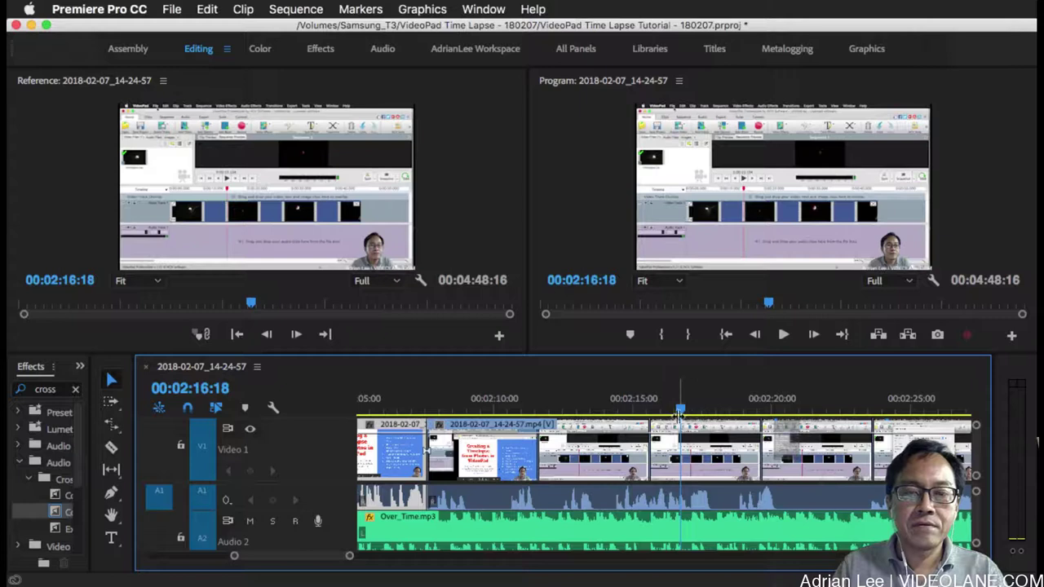
# Place the playhead precisely at 2:16:10 and split the clip there.
pyautogui.moveTo(679, 413)
pyautogui.mouseDown()
pyautogui.moveTo(697, 413)
pyautogui.moveTo(684, 415)
pyautogui.mouseUp()
pyautogui.press('=')
pyautogui.press('space')
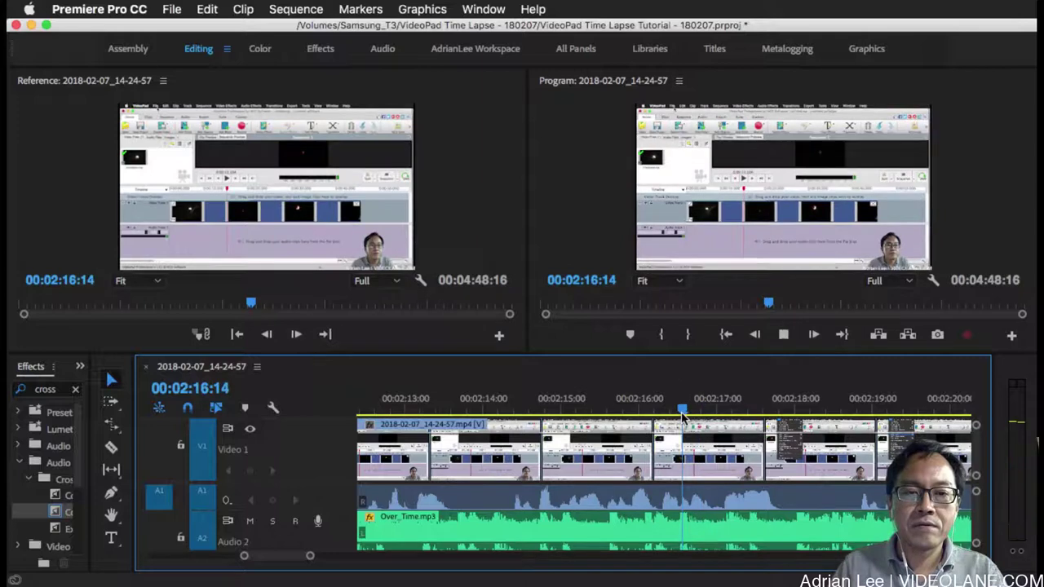
pyautogui.click(727, 412)
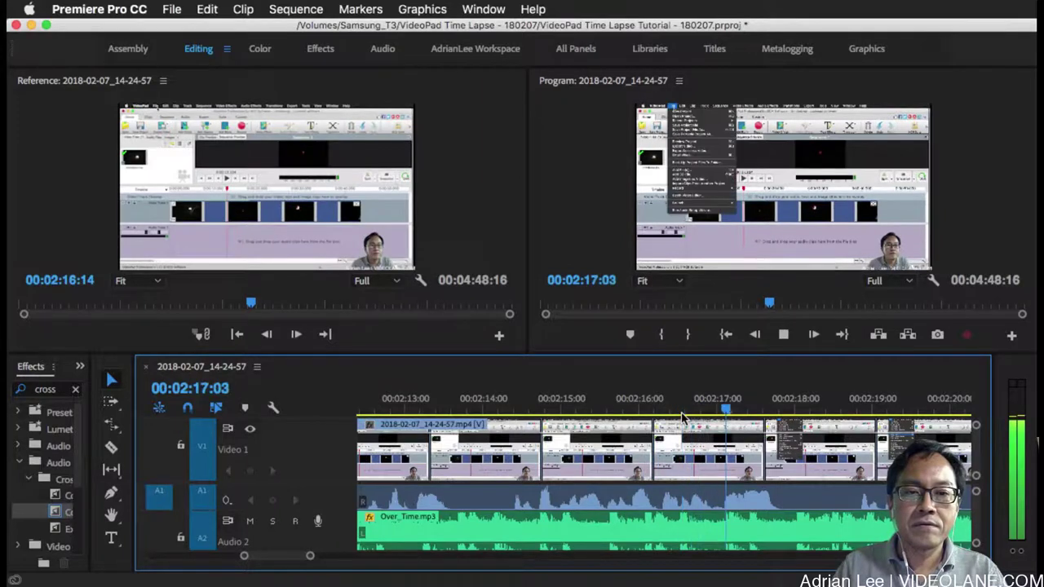
pyautogui.moveTo(725, 412); pyautogui.dragTo(672, 416)
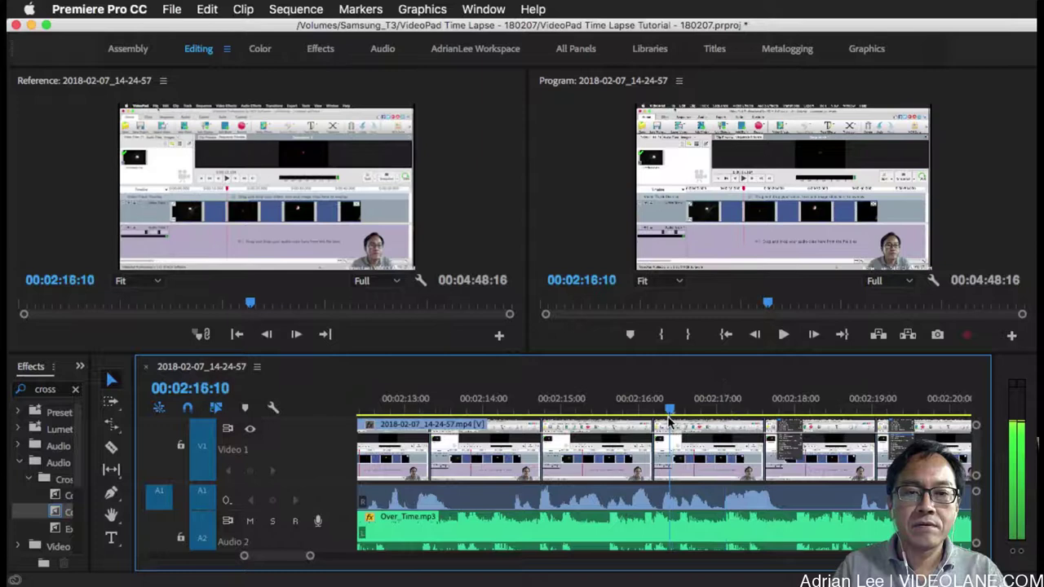
pyautogui.click(666, 467)
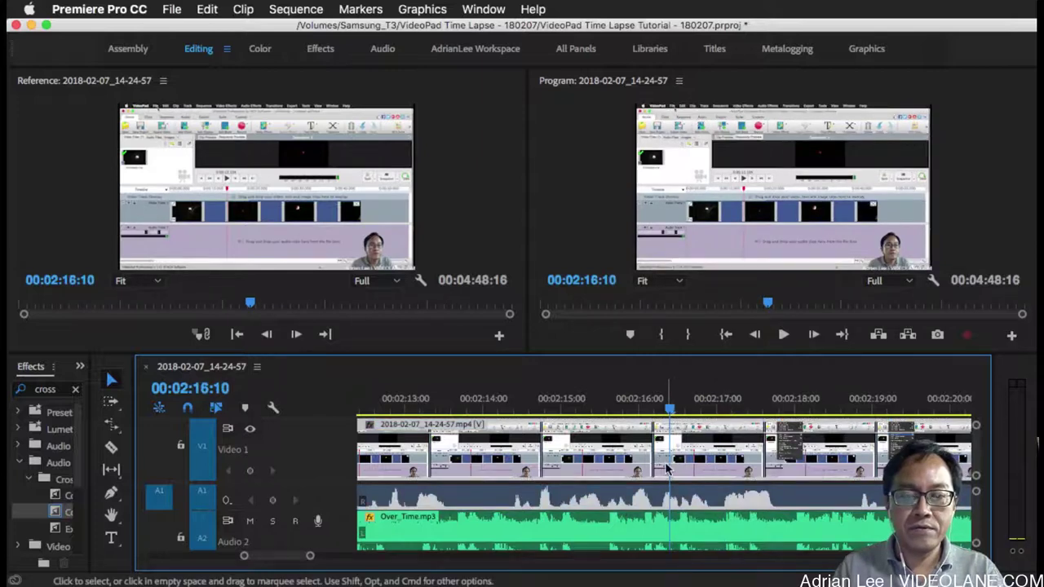
pyautogui.press('super+k')
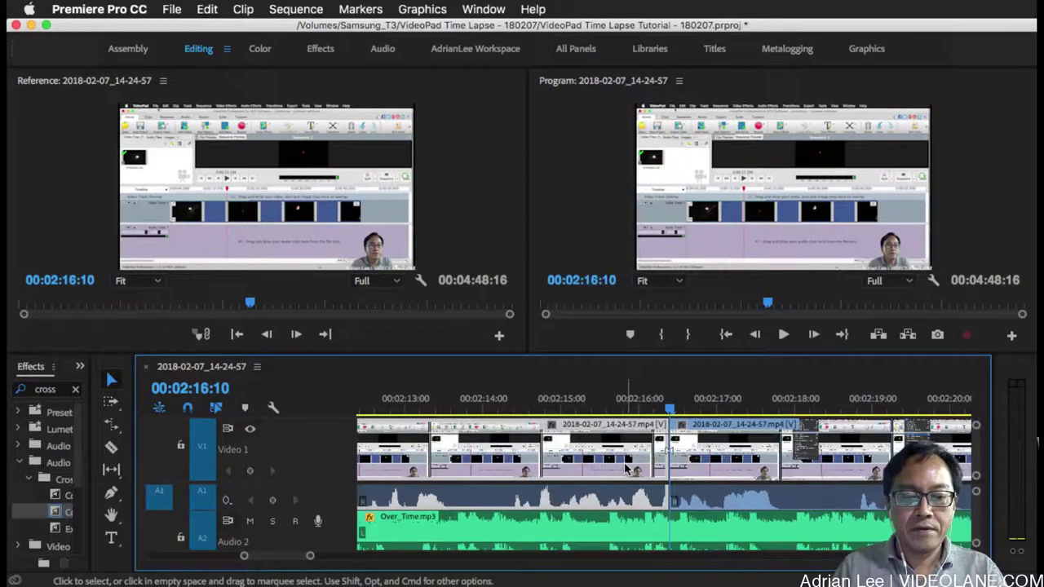
# Ripple delete the section between 2:07:15 and 2:16:10 and play across the join.
pyautogui.hotkey('shift', 'Delete')
pyautogui.press('-')
pyautogui.click(620, 400)
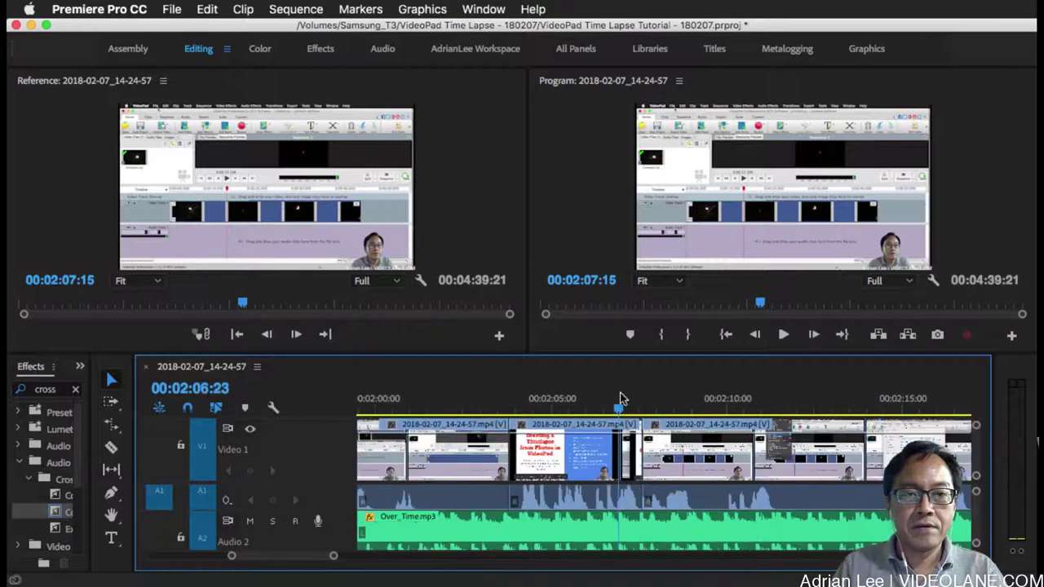
pyautogui.press('space')
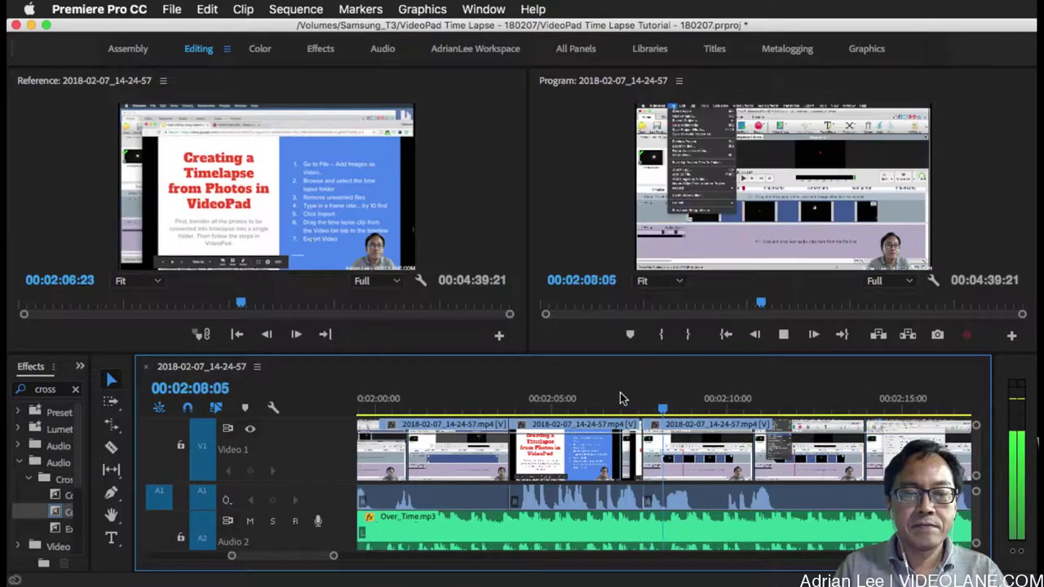
pyautogui.press('space')
# Trim the second clip's start, delete the leftover gap, and replay from 2:07:05.
pyautogui.press('=')
pyautogui.press('=')
pyautogui.moveTo(640, 465); pyautogui.dragTo(650, 465)
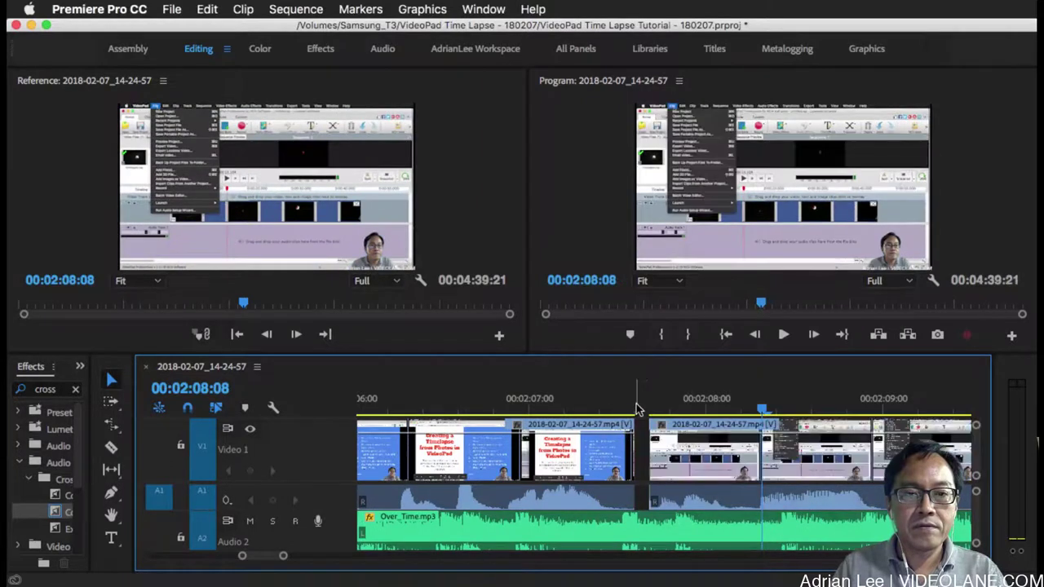
pyautogui.click(637, 406)
pyautogui.press('space')
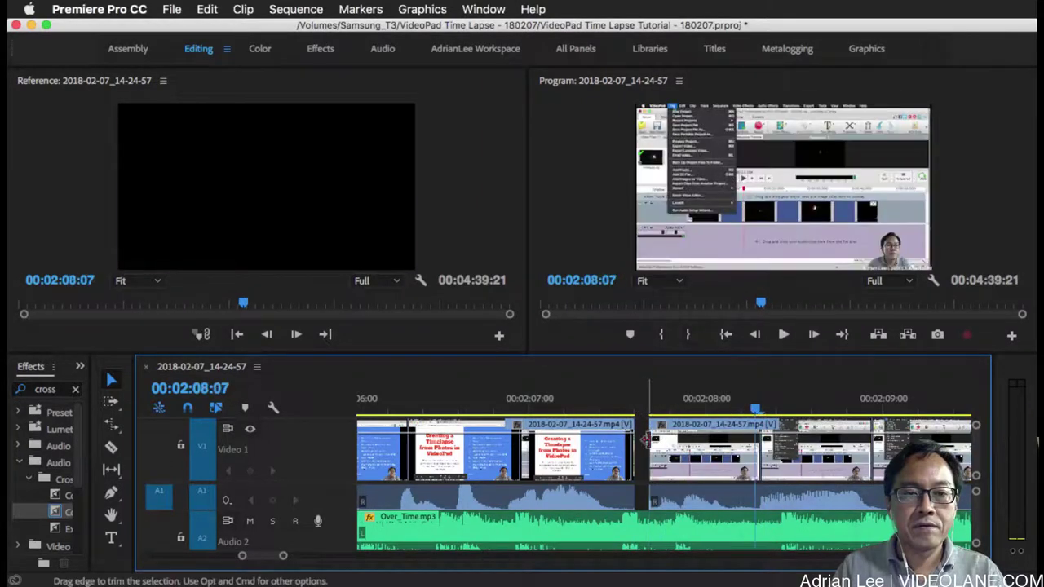
pyautogui.click(644, 462)
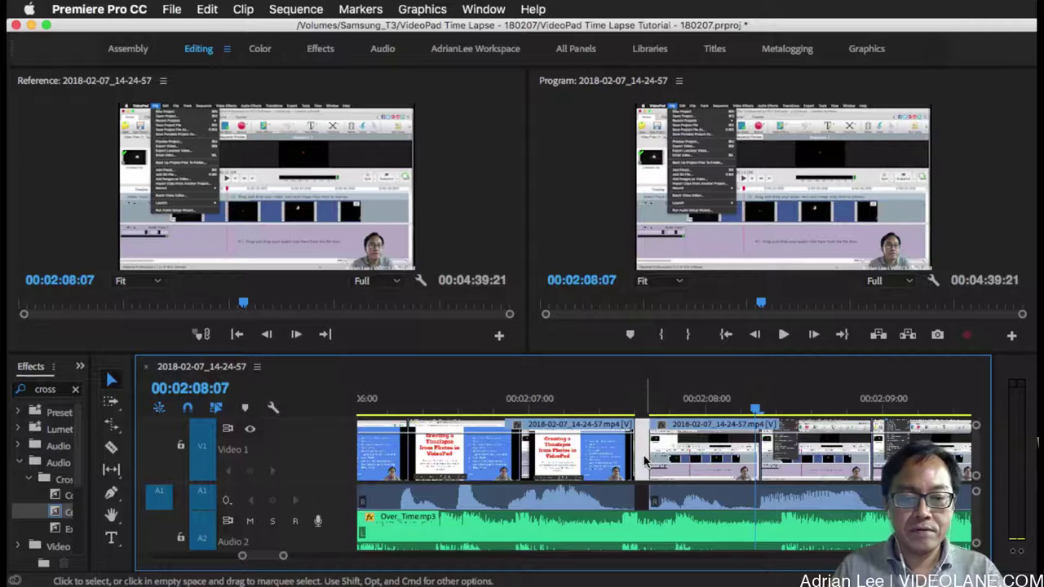
pyautogui.press('Delete')
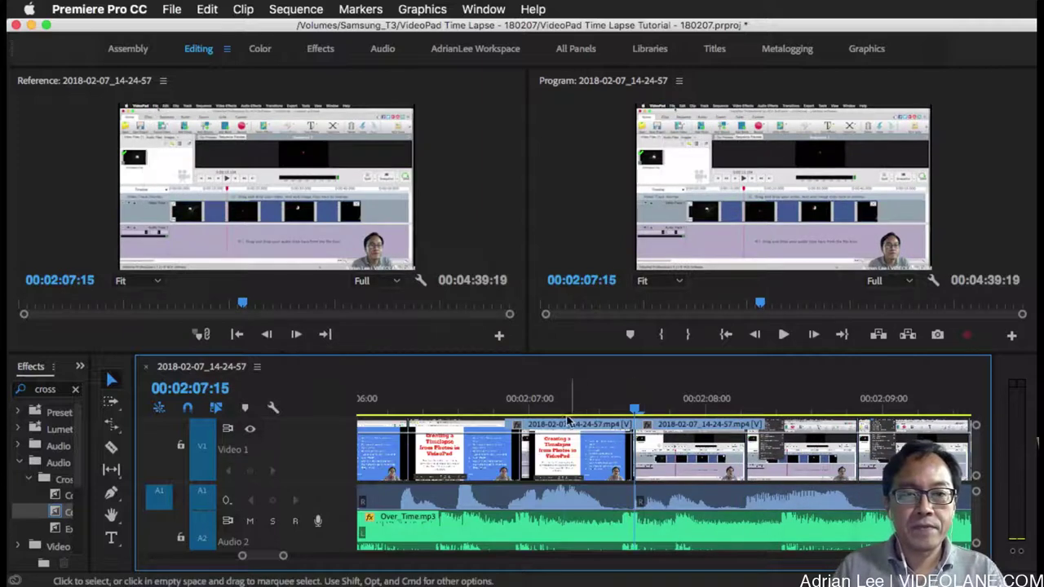
pyautogui.click(562, 410)
pyautogui.press('space')
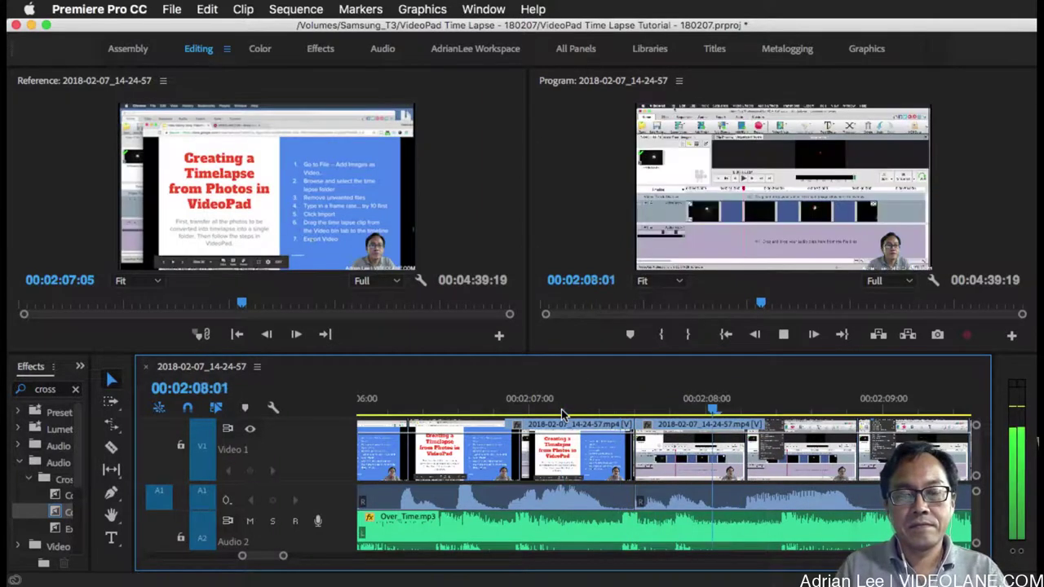
pyautogui.press('-')
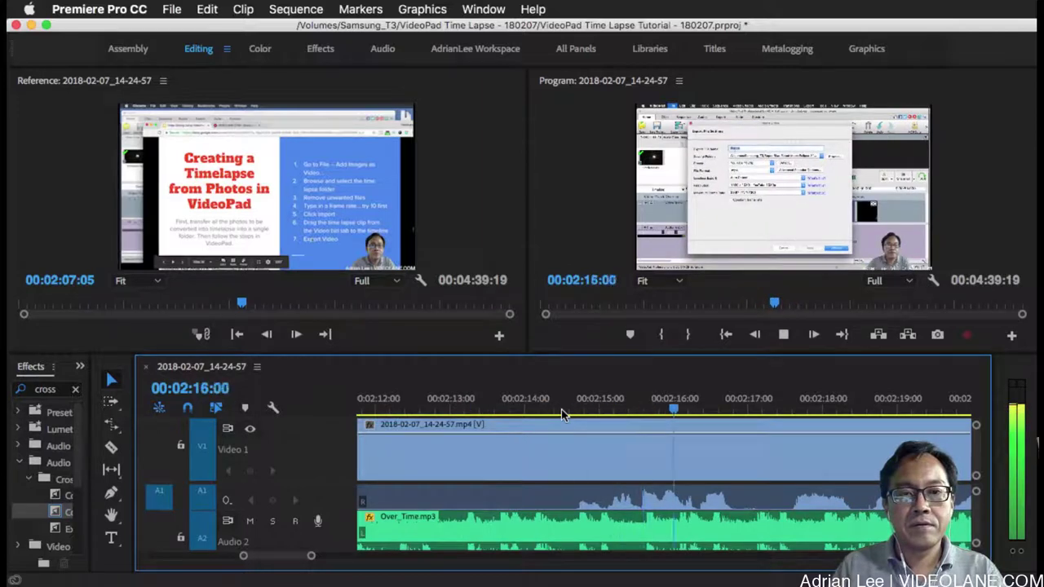
# Split the tutorial clip at 00:02:14:16 and ripple-trim about 3 seconds out at the cut.
pyautogui.press('space')
pyautogui.click(574, 407)
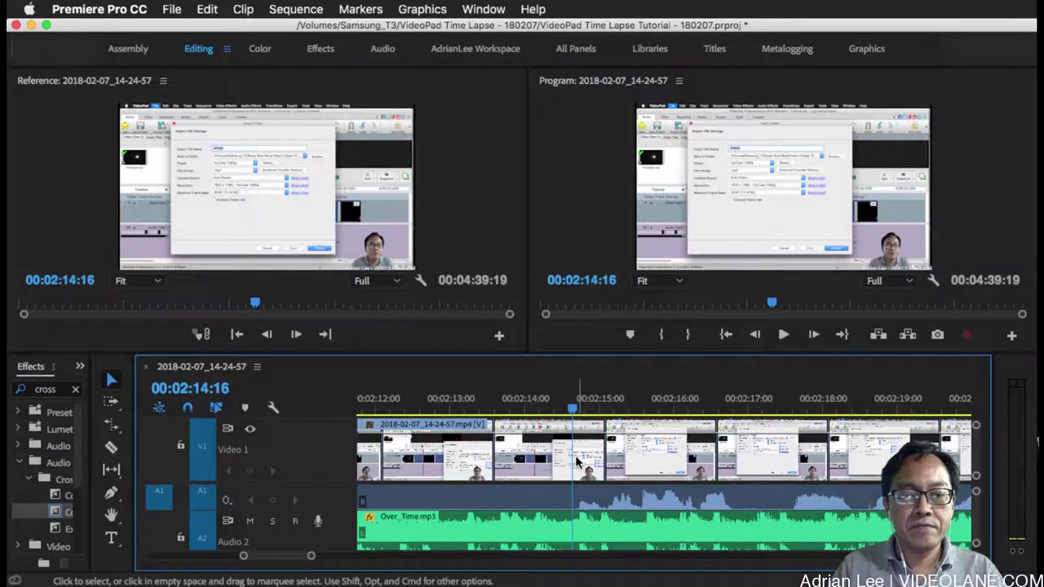
pyautogui.click(576, 463)
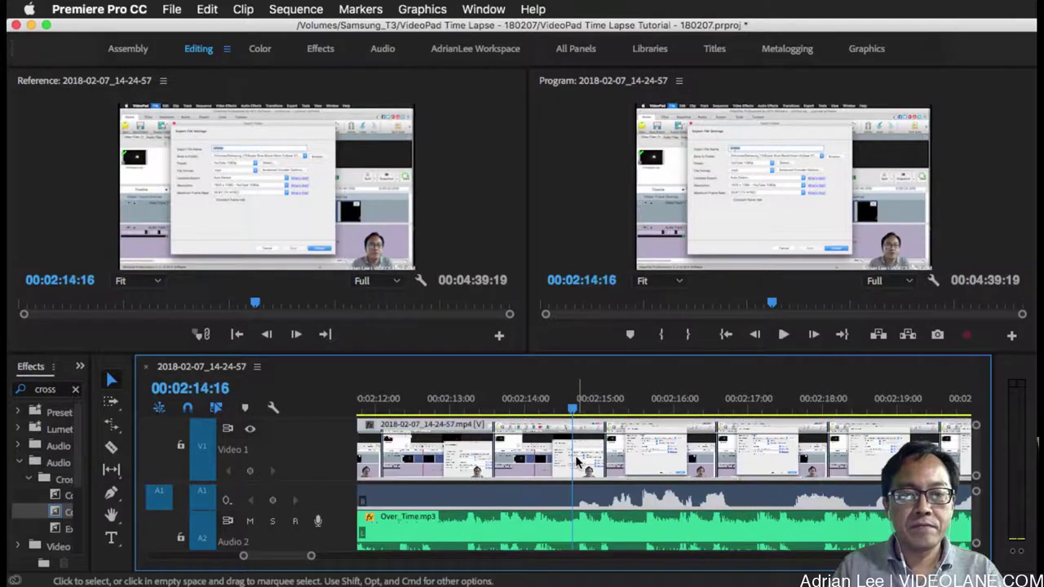
pyautogui.press('cmd+k')
pyautogui.scroll(3, 701, 457)
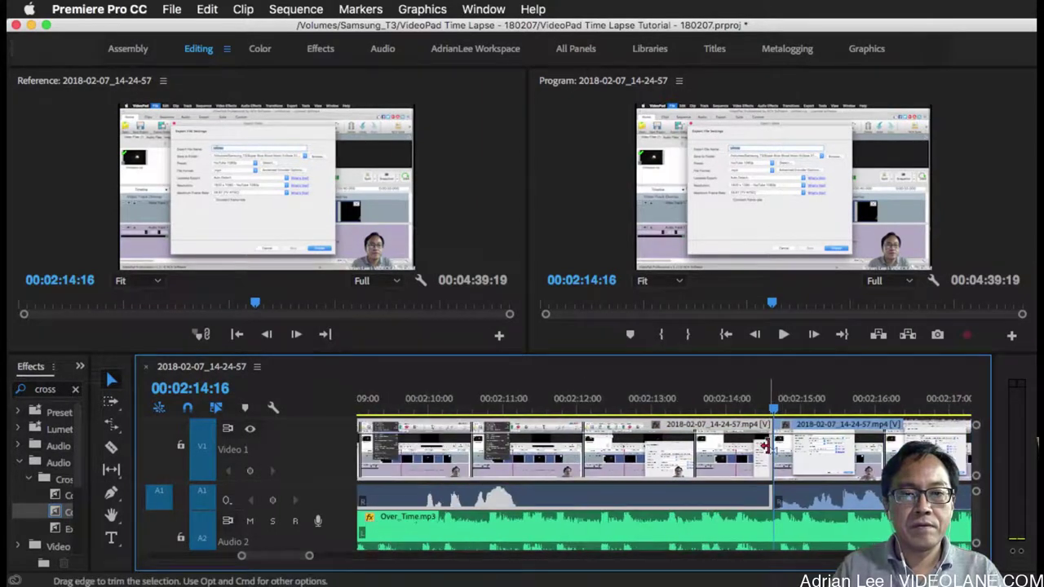
pyautogui.moveTo(760, 448); pyautogui.dragTo(536, 453)
# Review the trimmed join by playing from around 00:02:10:22.
pyautogui.scroll(2, 571, 453)
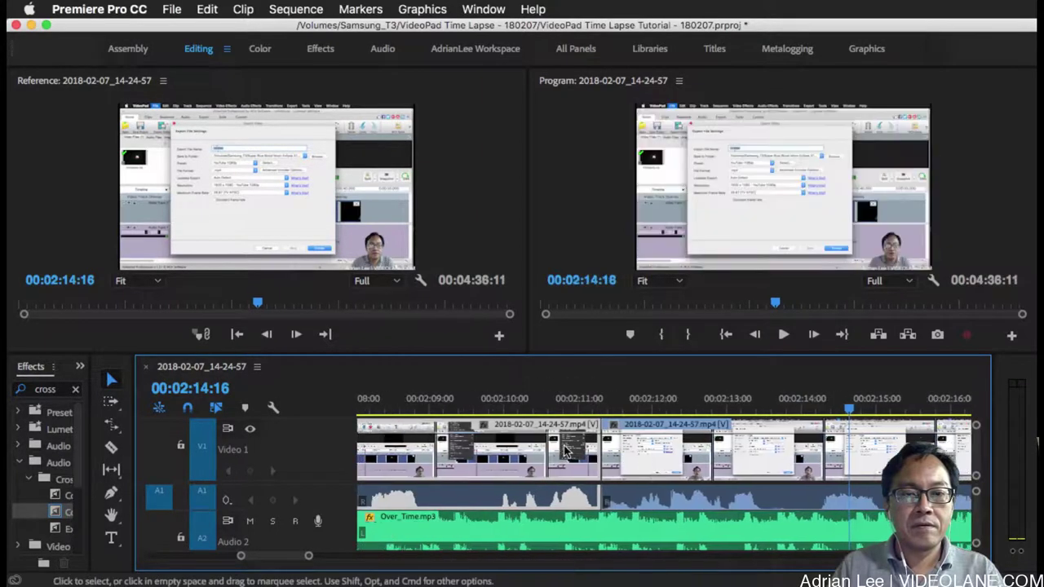
pyautogui.click(660, 404)
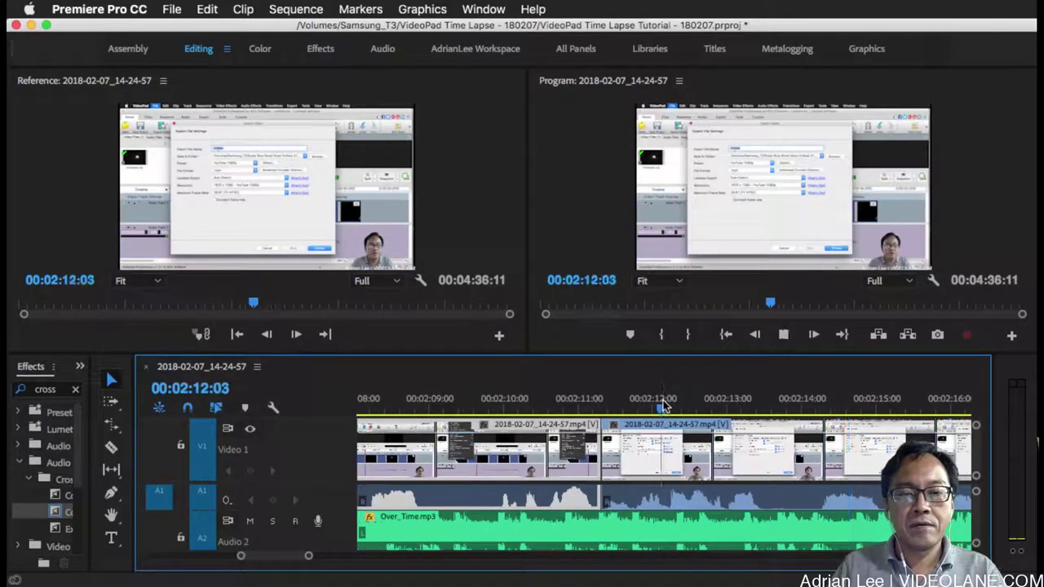
pyautogui.click(570, 405)
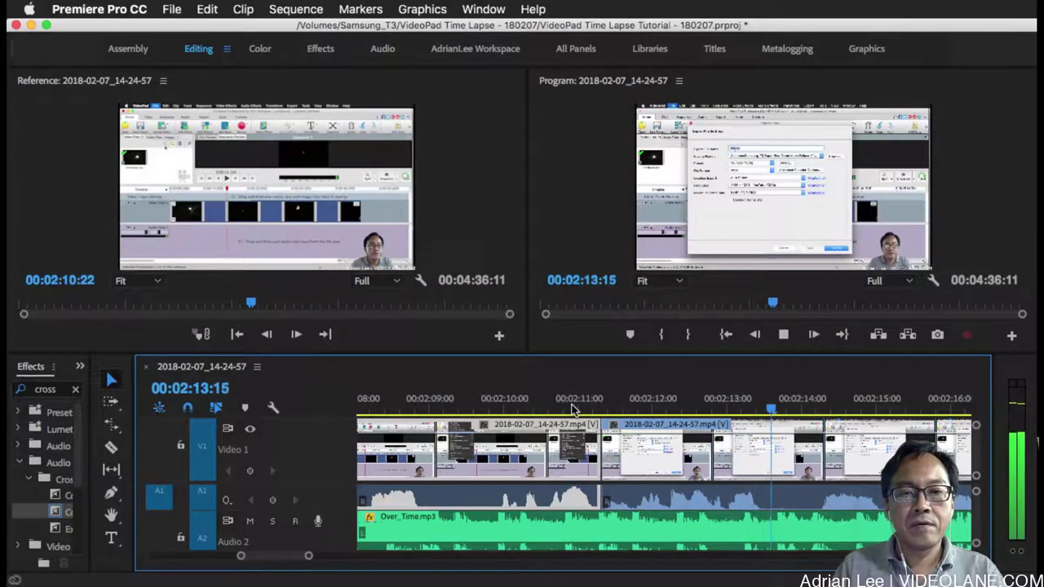
pyautogui.press('space')
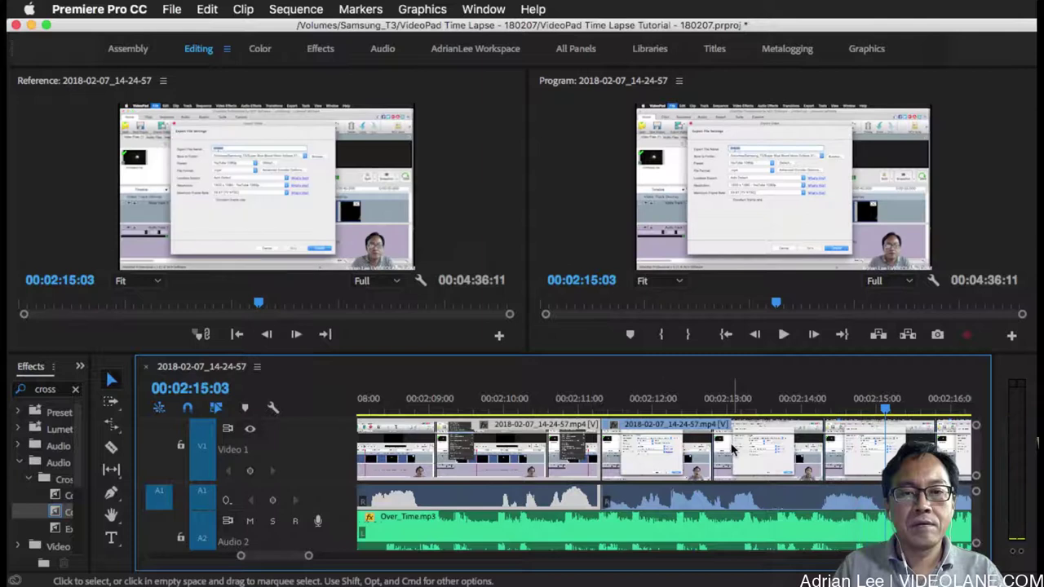
pyautogui.press('-')
# Replay the section from 00:02:12:21 and park the playhead at 00:02:12:19.
pyautogui.click(722, 405)
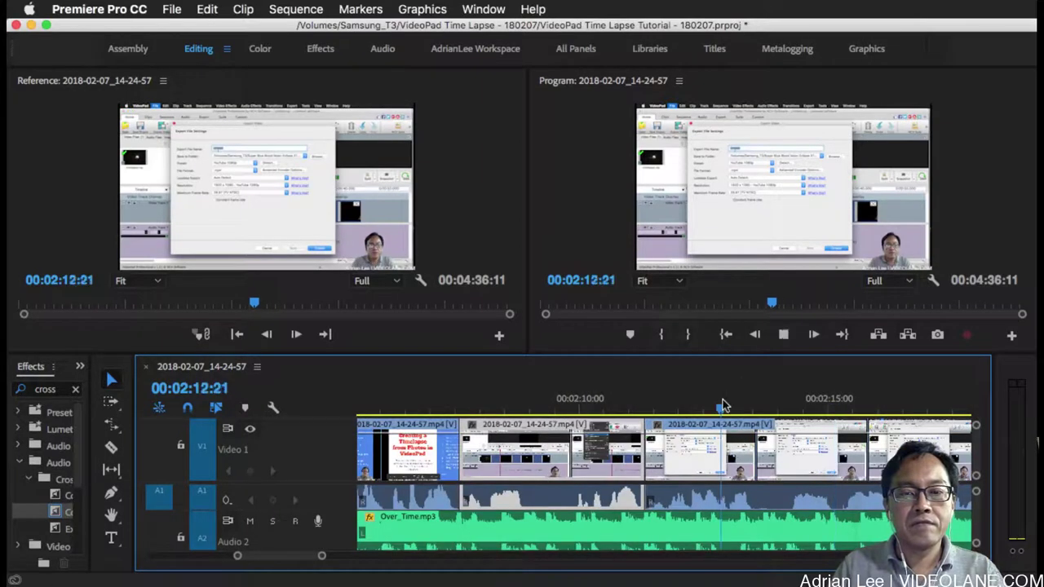
pyautogui.press('space')
pyautogui.click(675, 410)
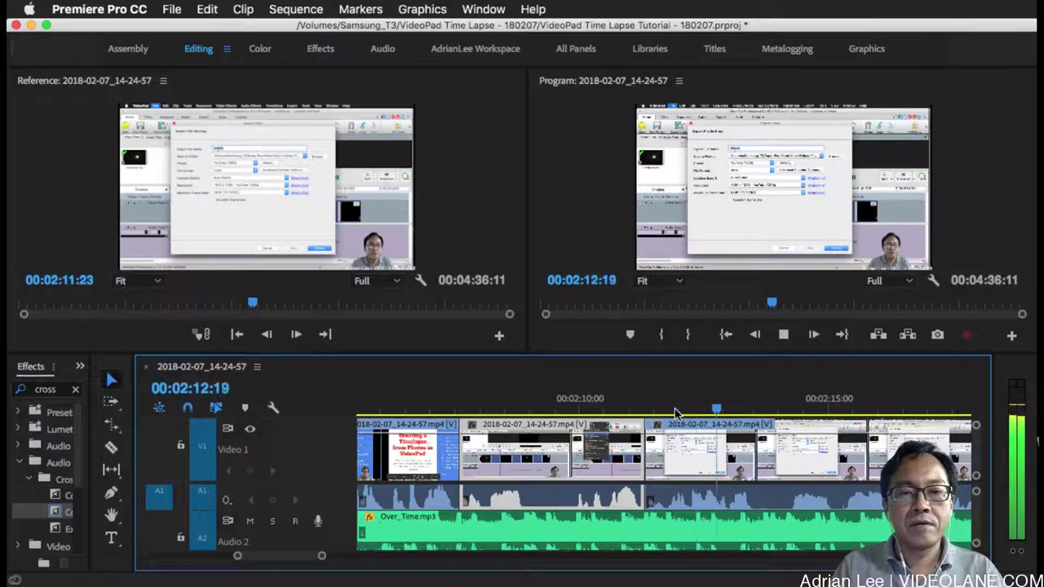
pyautogui.press('space')
pyautogui.moveTo(721, 410); pyautogui.dragTo(715, 410)
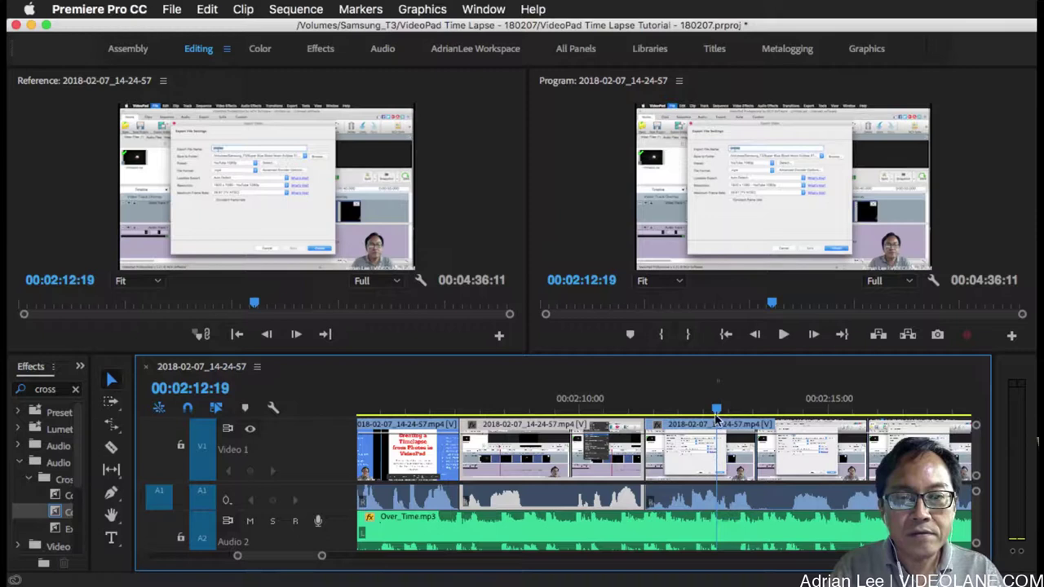
# Select and delete the tutorial clip piece after the playhead at 00:02:12:19.
pyautogui.press('=')
pyautogui.press('=')
pyautogui.press('=')
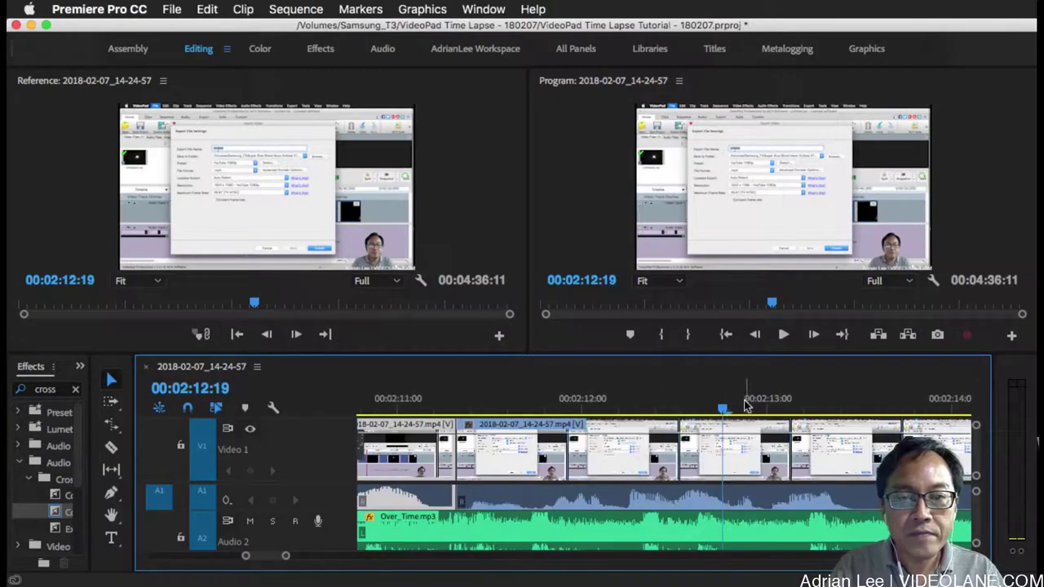
pyautogui.click(727, 455)
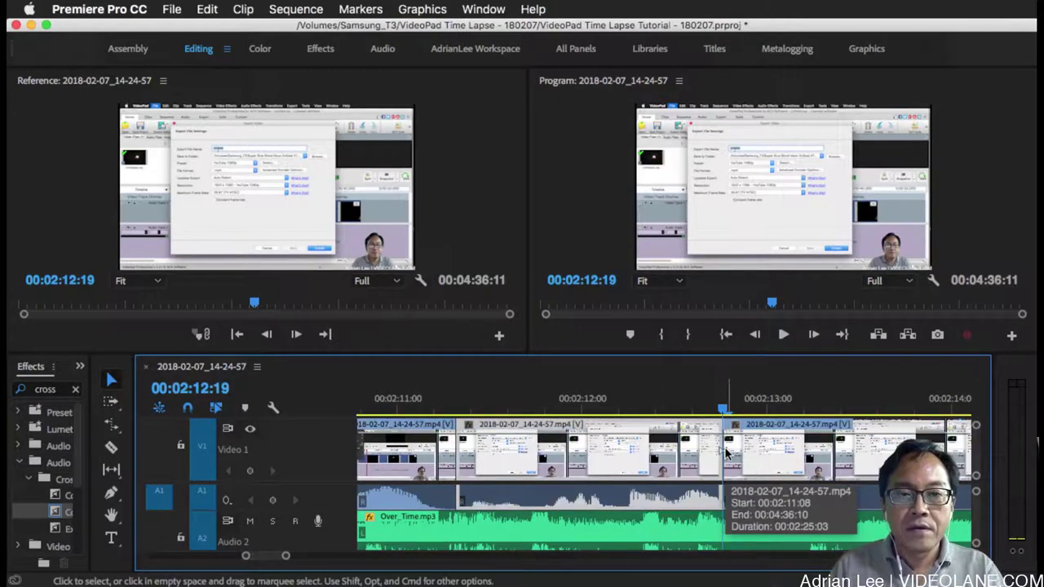
pyautogui.press('Delete')
pyautogui.press('-')
# Play the sequence with the timeline zoomed out to show the earlier clips.
pyautogui.press('space')
pyautogui.press('-')
pyautogui.press('-')
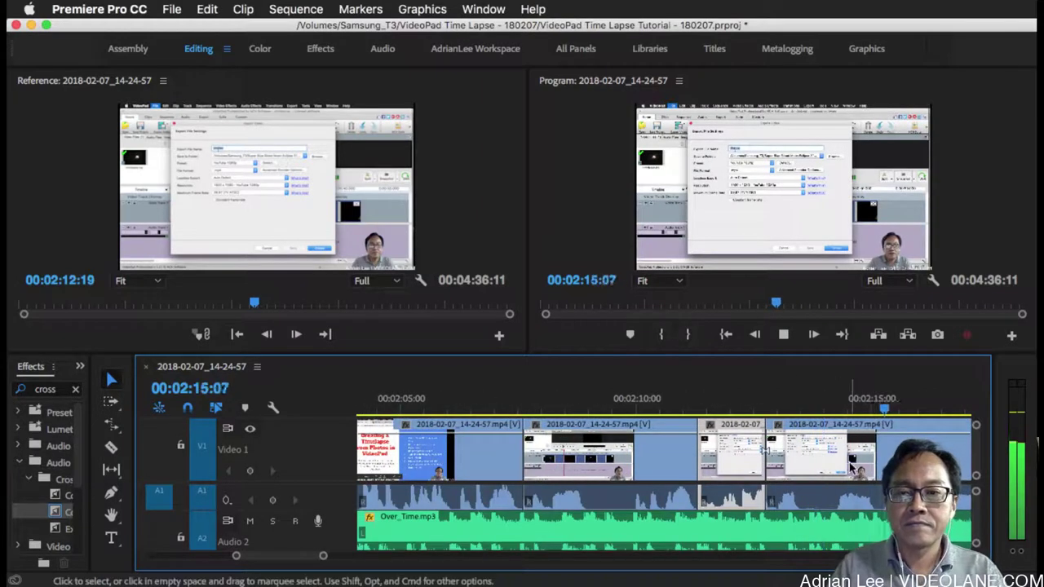
pyautogui.press('-')
pyautogui.hscroll(3, 849, 468)
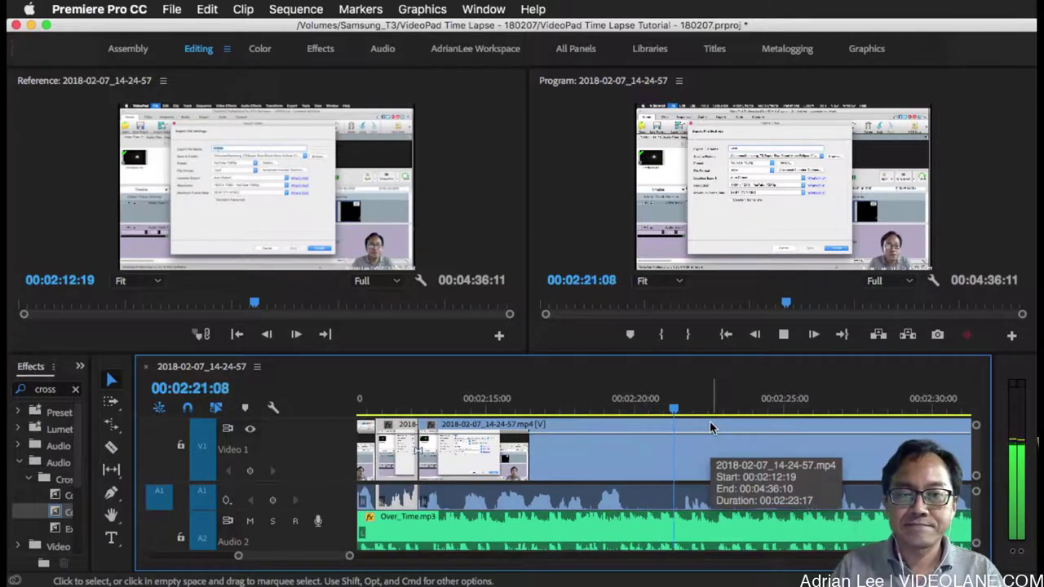
pyautogui.press('-')
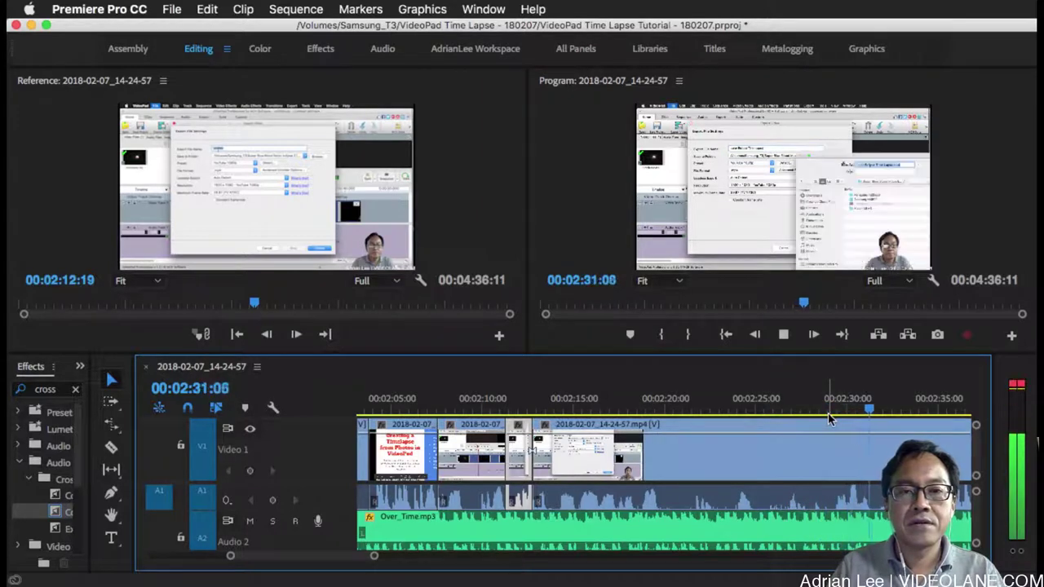
pyautogui.press('space')
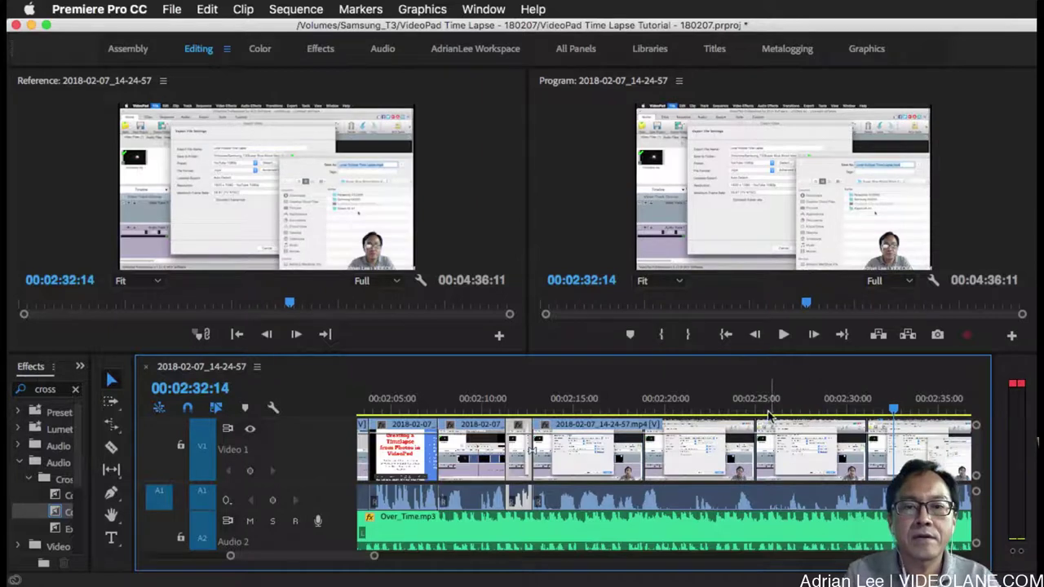
# Play from 00:02:24:14, then scrub back to find where the dead section starts.
pyautogui.click(747, 414)
pyautogui.press('space')
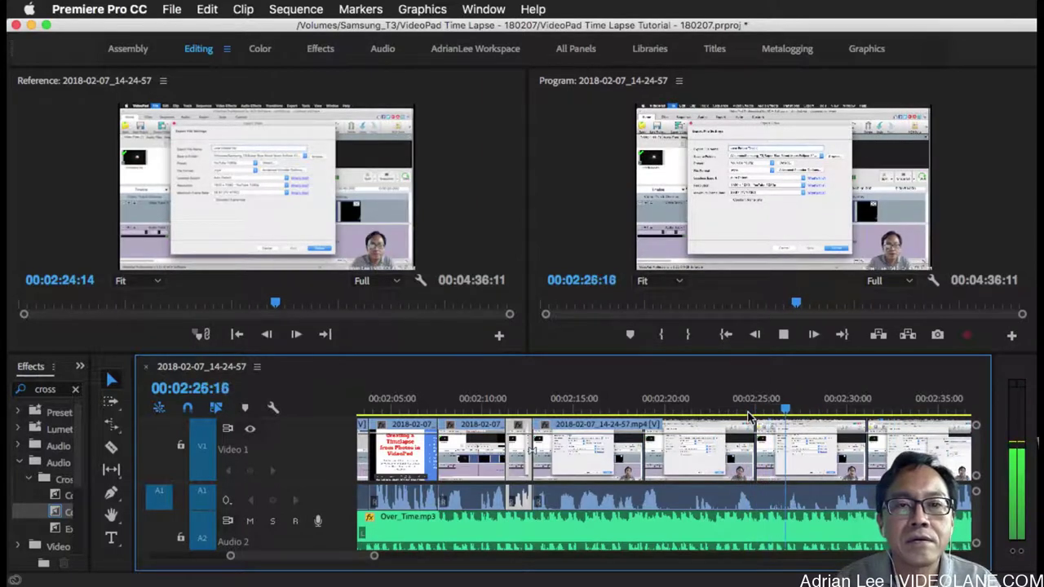
pyautogui.press('space')
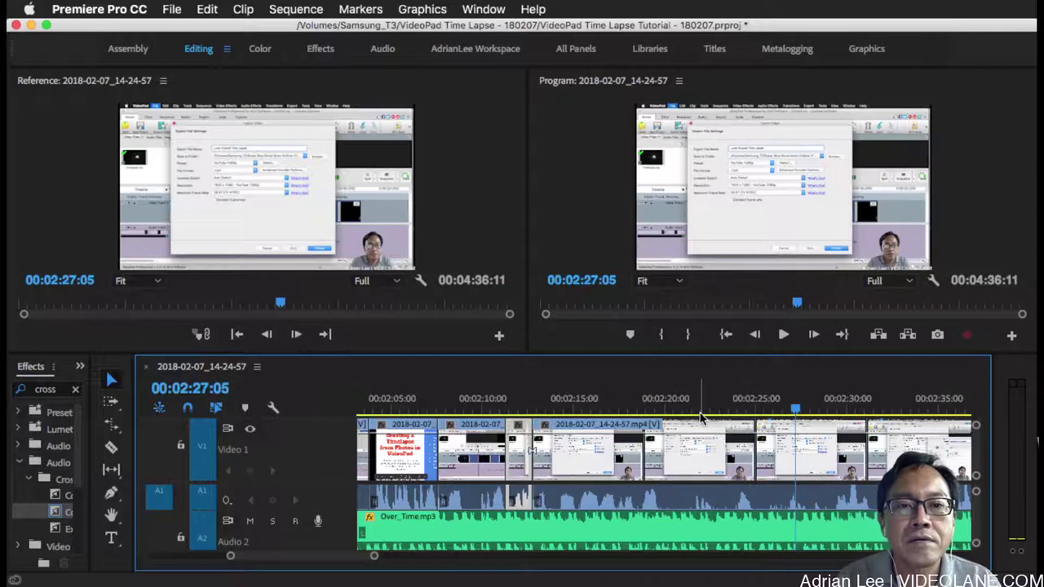
pyautogui.click(699, 414)
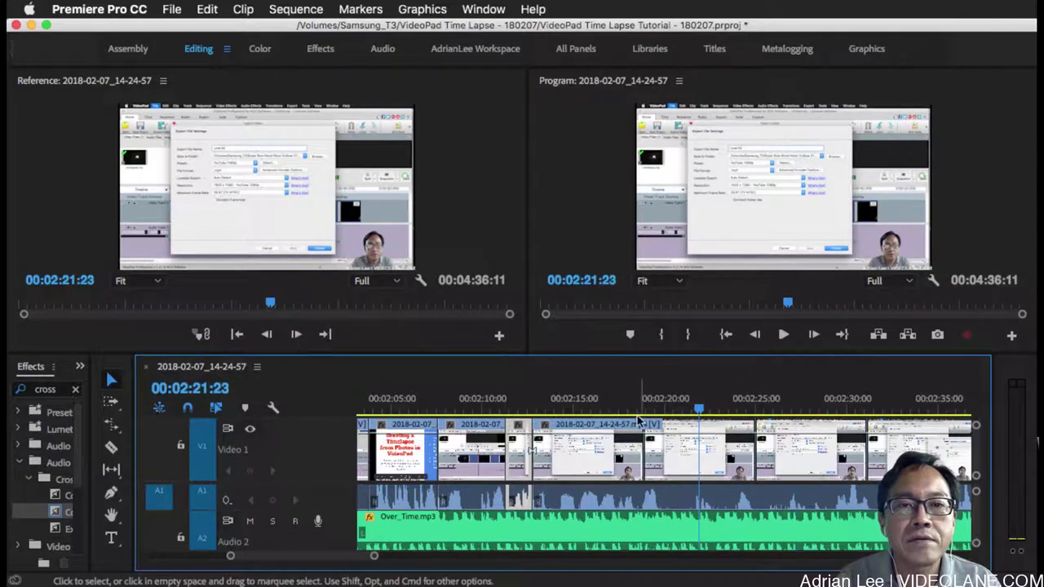
pyautogui.moveTo(693, 408); pyautogui.dragTo(647, 422)
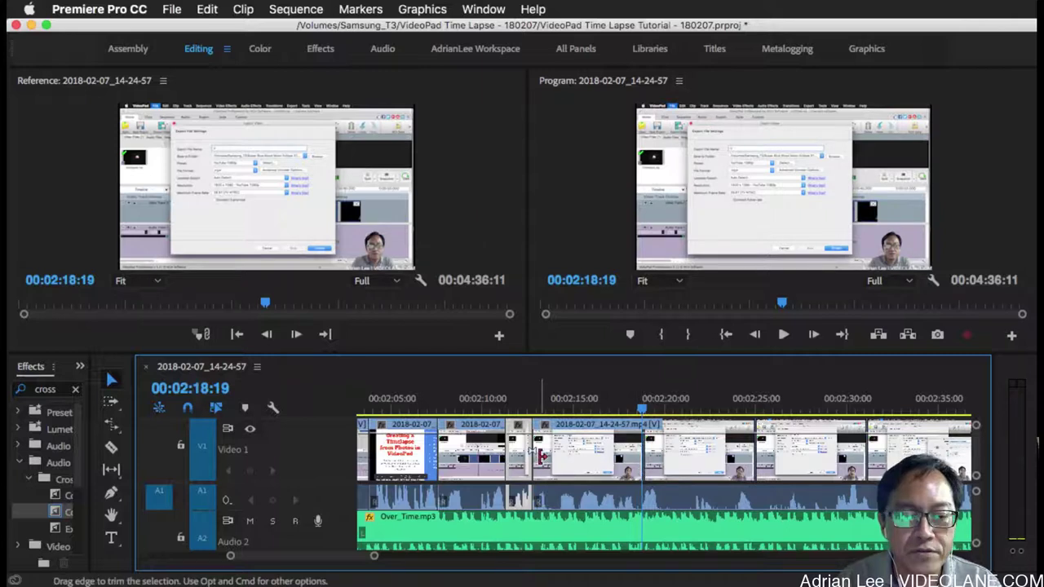
# Ripple-trim six seconds of dead footage, then split the clip at 00:02:23:05.
pyautogui.moveTo(538, 457); pyautogui.dragTo(657, 406)
pyautogui.moveTo(571, 407); pyautogui.dragTo(719, 416)
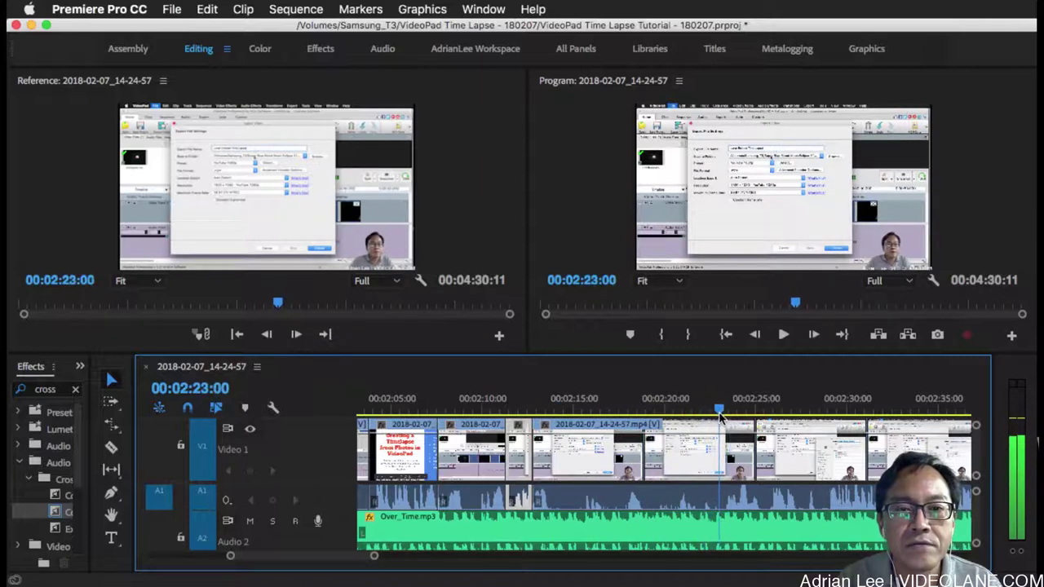
pyautogui.press('space')
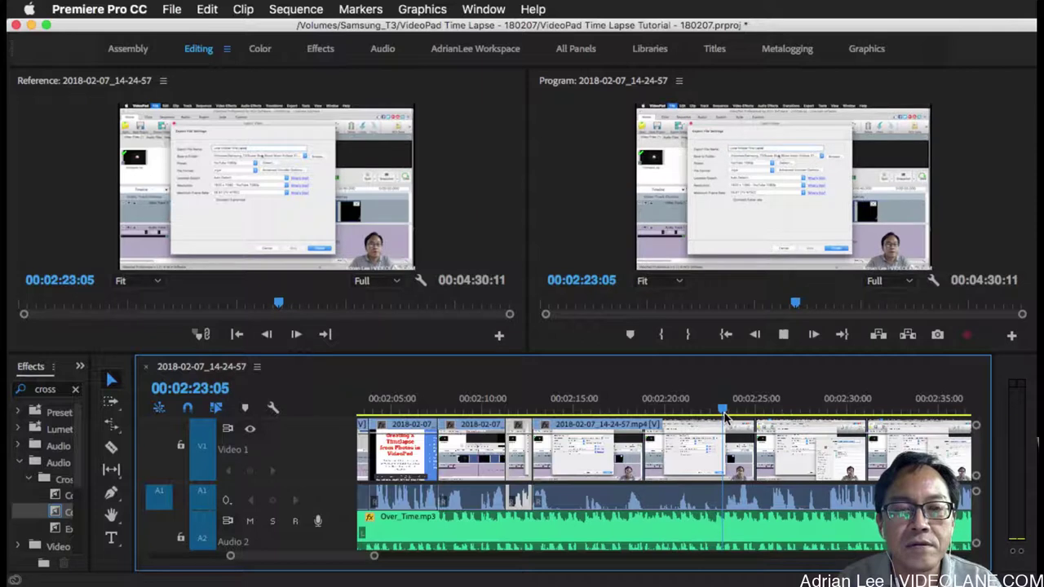
pyautogui.click(744, 412)
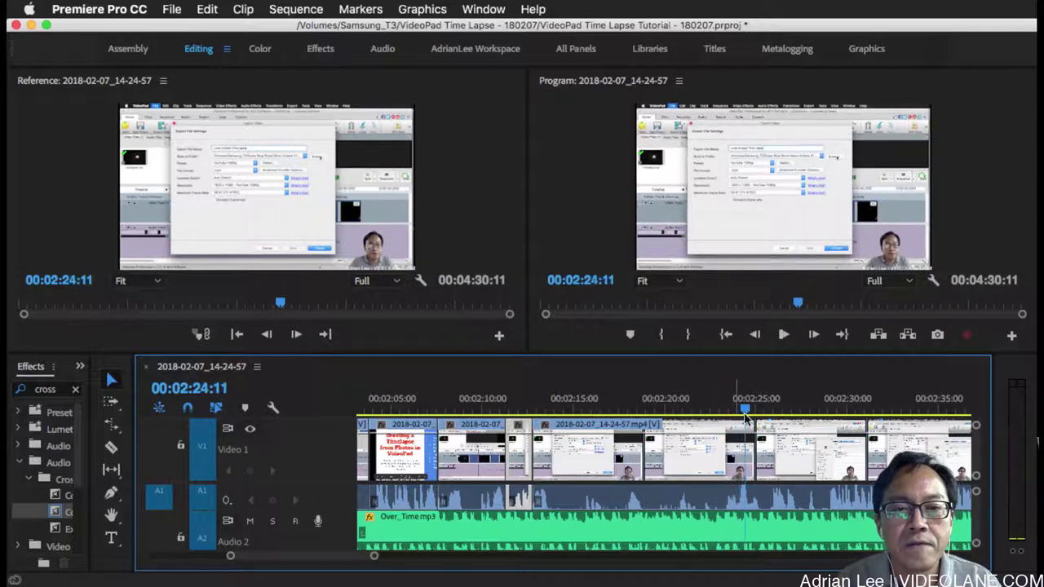
pyautogui.moveTo(745, 413); pyautogui.dragTo(721, 422)
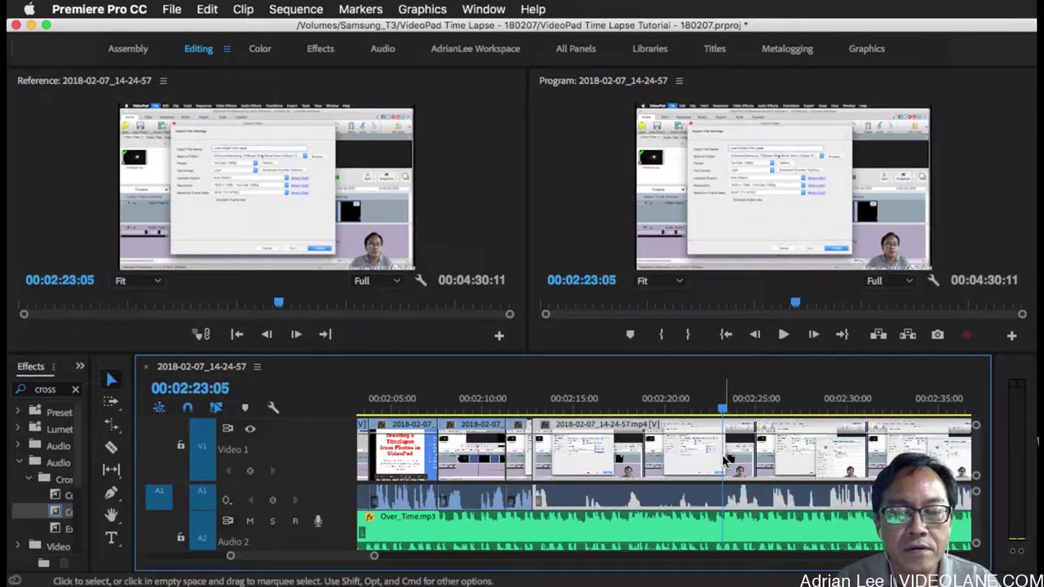
pyautogui.press('super+k')
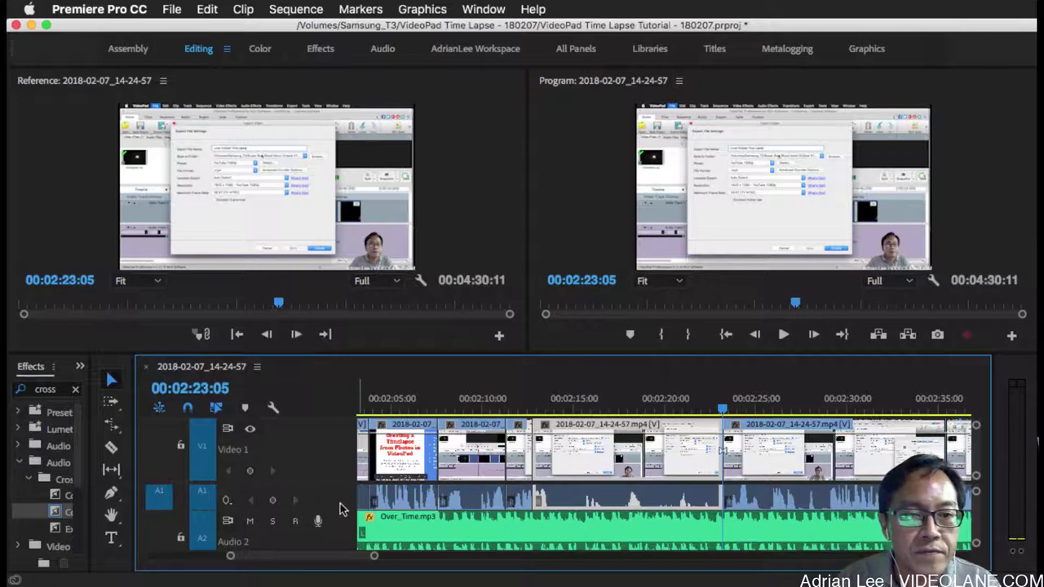
# Turn the middle audio clip's volume down to -oo dB and play from 00:02:17:07.
pyautogui.hotkey('alt', '=')
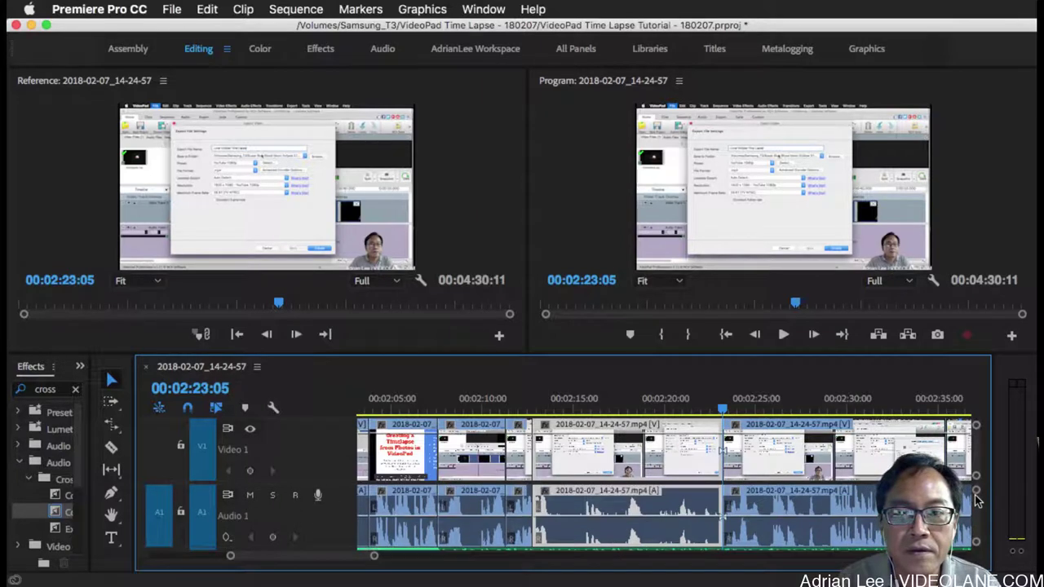
pyautogui.moveTo(701, 524); pyautogui.dragTo(714, 544)
pyautogui.click(618, 398)
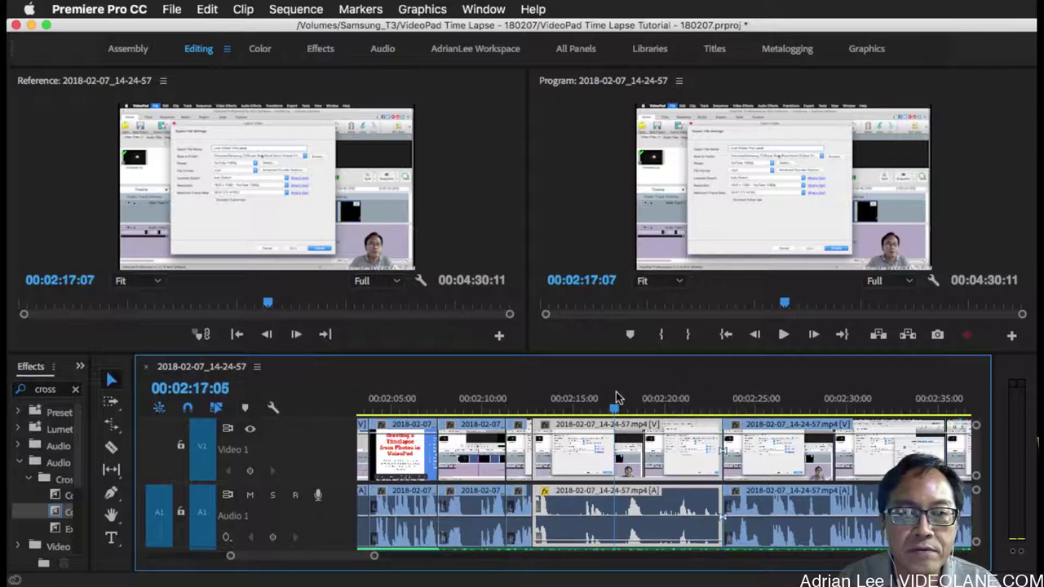
pyautogui.press('space')
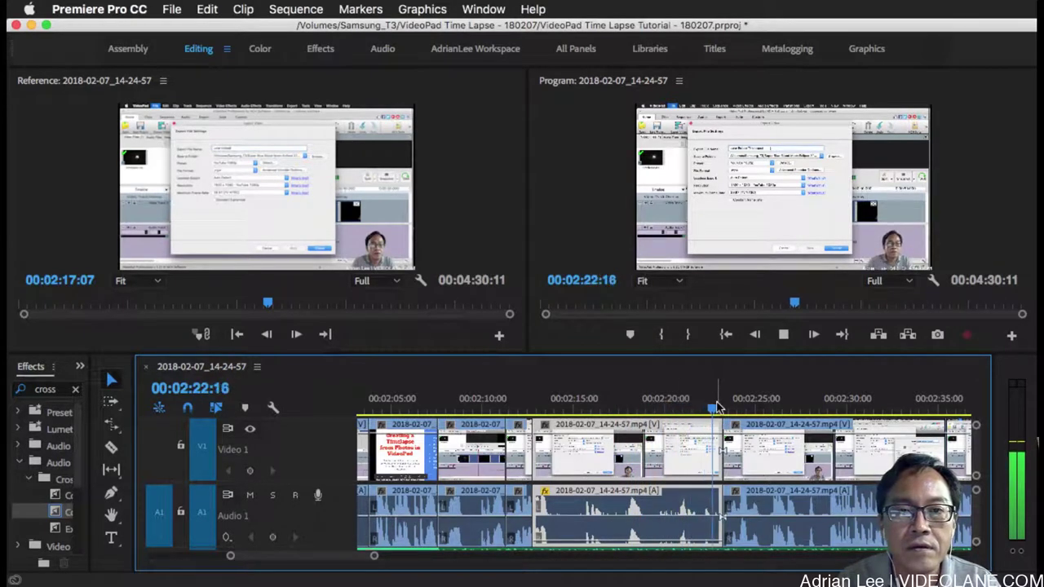
pyautogui.press('space')
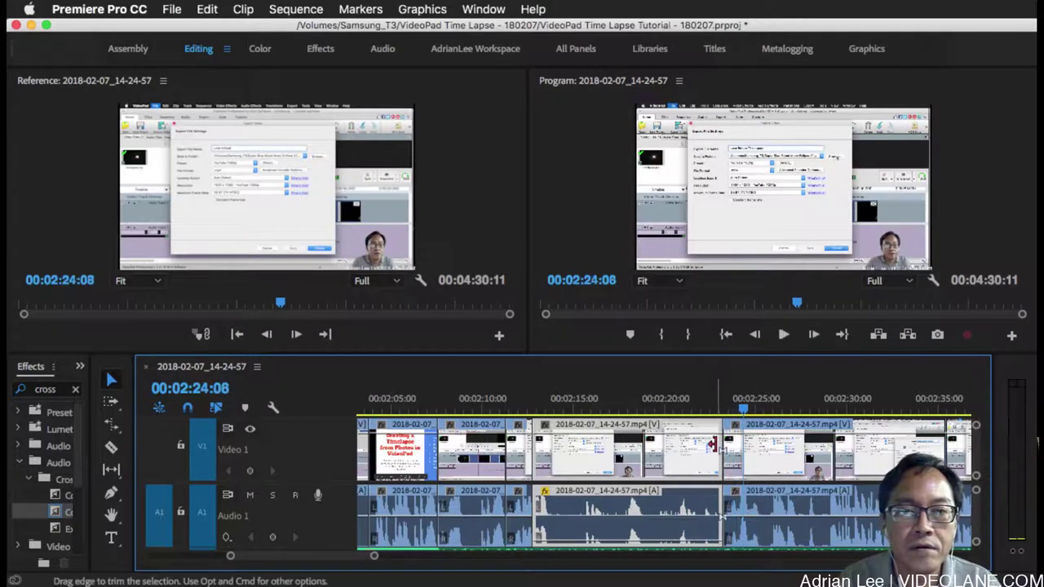
# Rate-stretch the middle clip faster and delete the gap, bringing the sequence to 04:21:12.
pyautogui.press('r')
pyautogui.moveTo(718, 451); pyautogui.dragTo(558, 461)
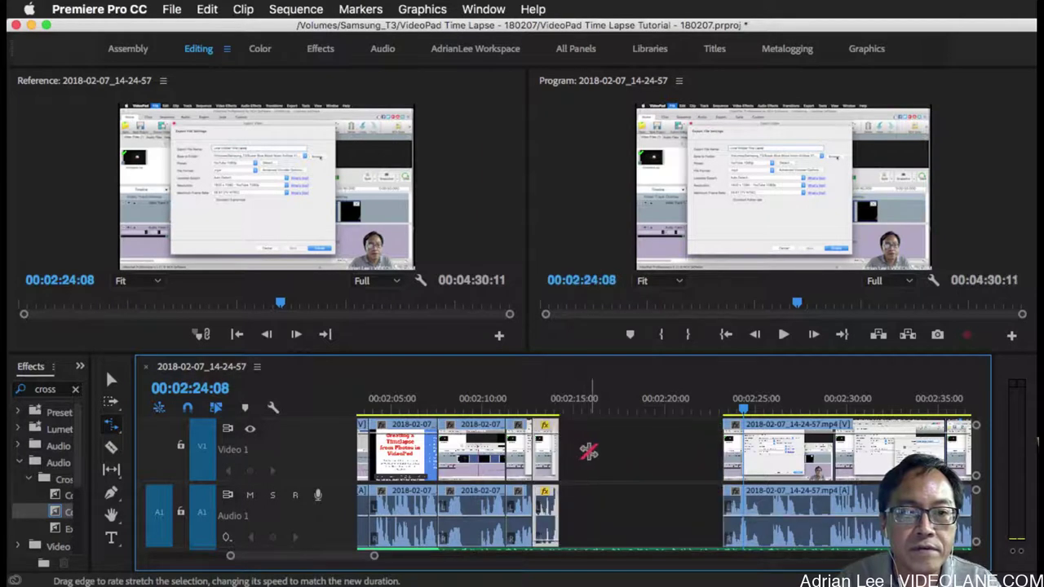
pyautogui.click(588, 451)
pyautogui.press('Delete')
pyautogui.press('v')
pyautogui.click(507, 406)
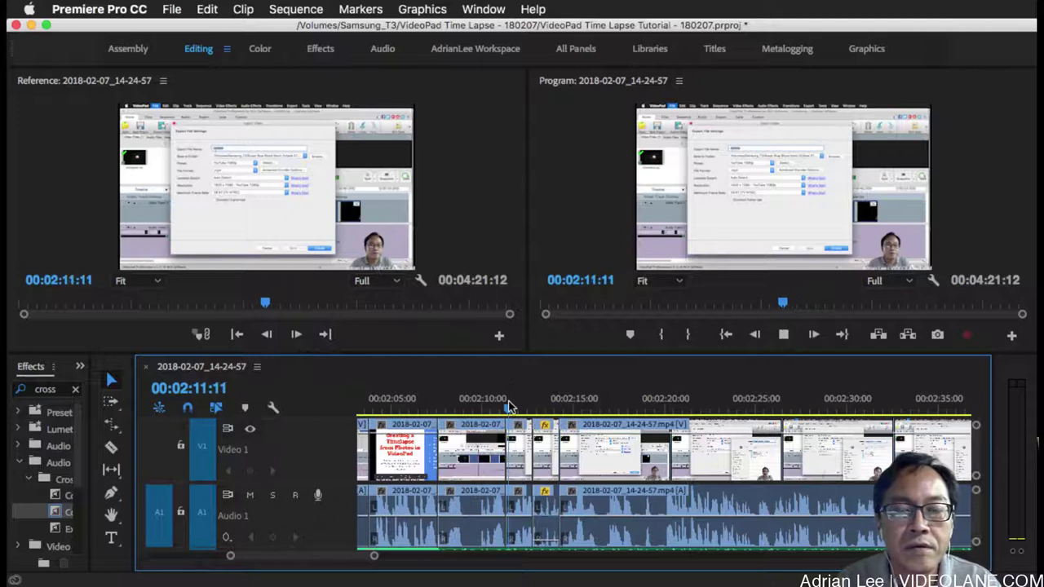
pyautogui.press('space')
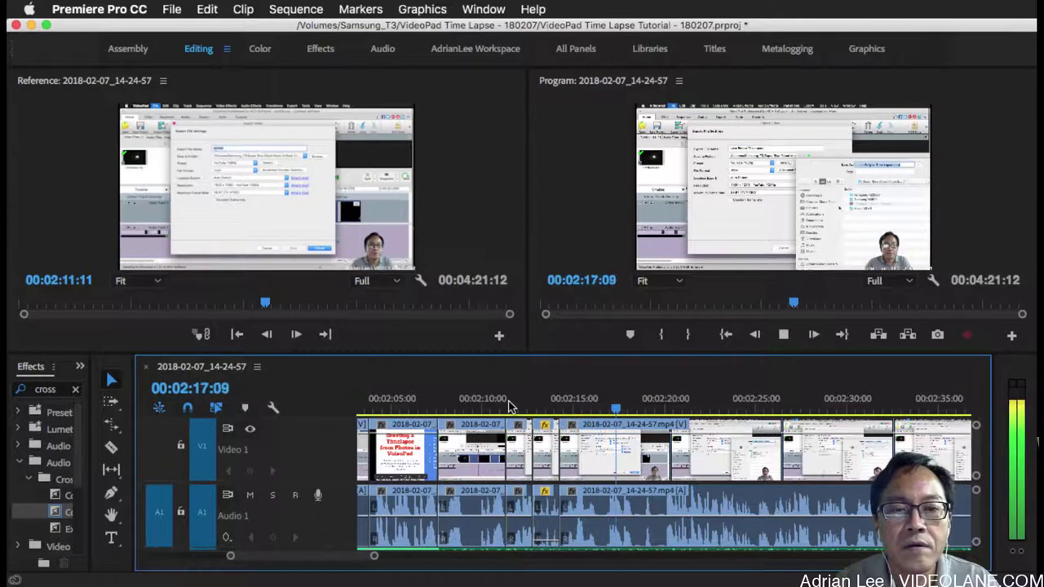
# Ripple-trim 16 frames off the start of the clip after the cut near 00:02:15:21.
pyautogui.press('space')
pyautogui.click(591, 406)
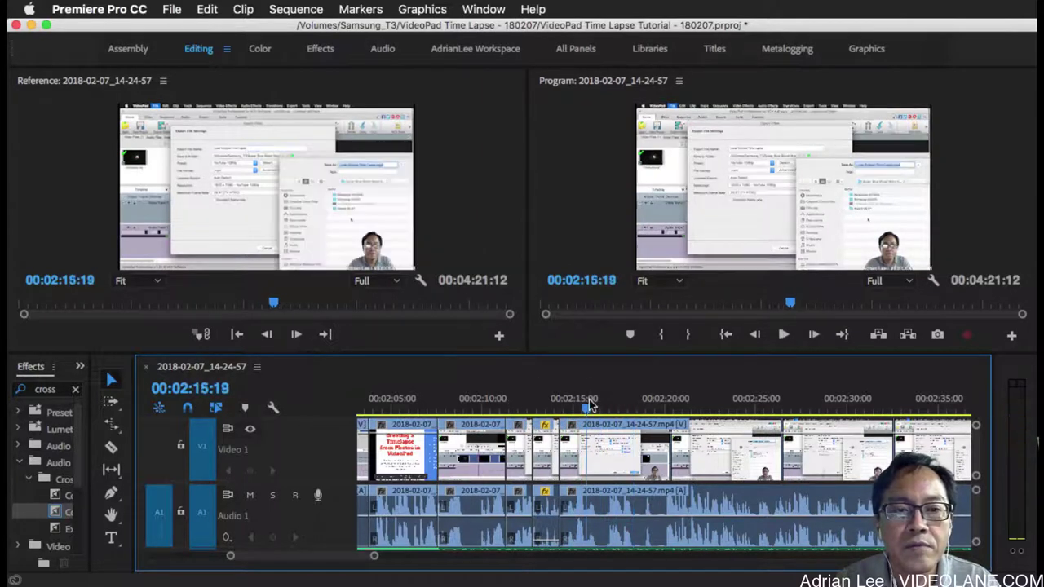
pyautogui.press('space')
pyautogui.press('space')
pyautogui.press('=')
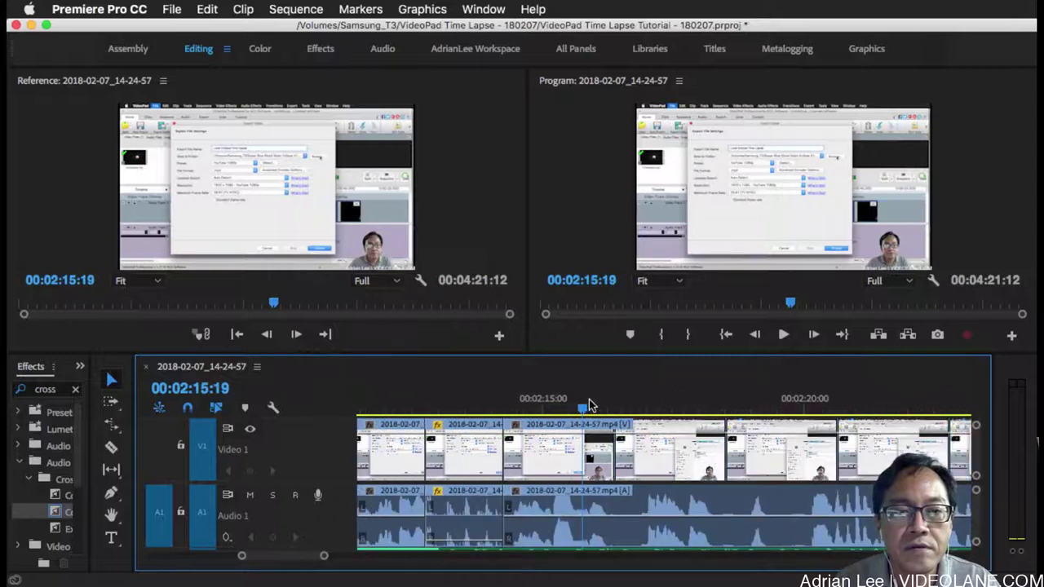
pyautogui.click(610, 461)
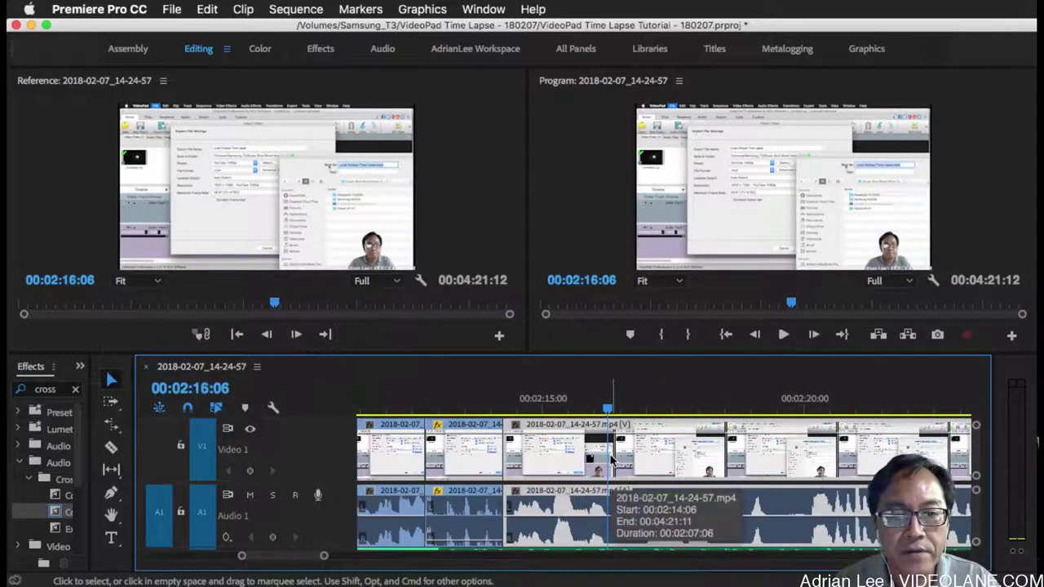
pyautogui.moveTo(613, 448); pyautogui.dragTo(653, 454)
pyautogui.moveTo(615, 420); pyautogui.dragTo(613, 417)
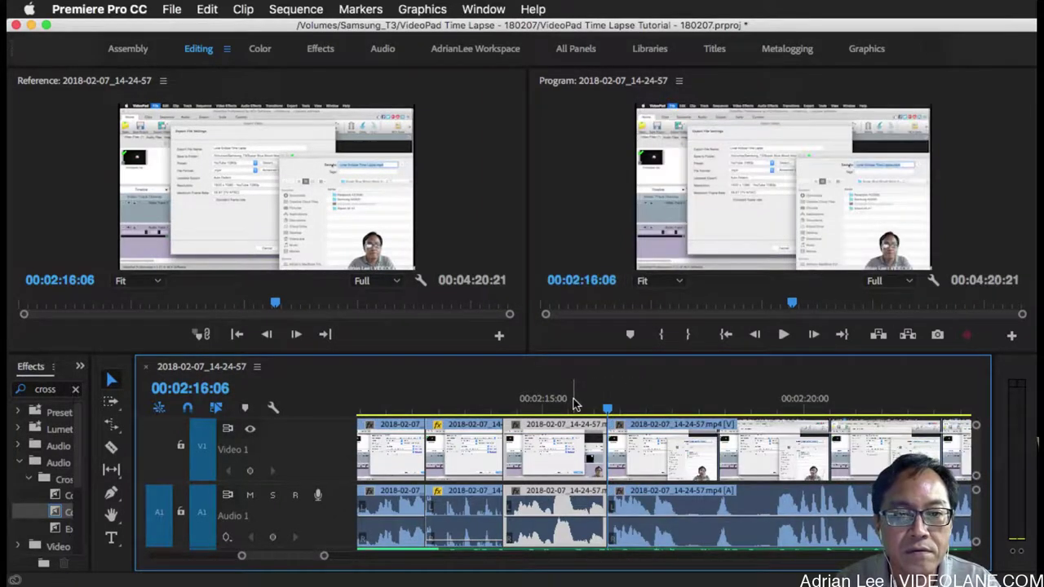
pyautogui.press('space')
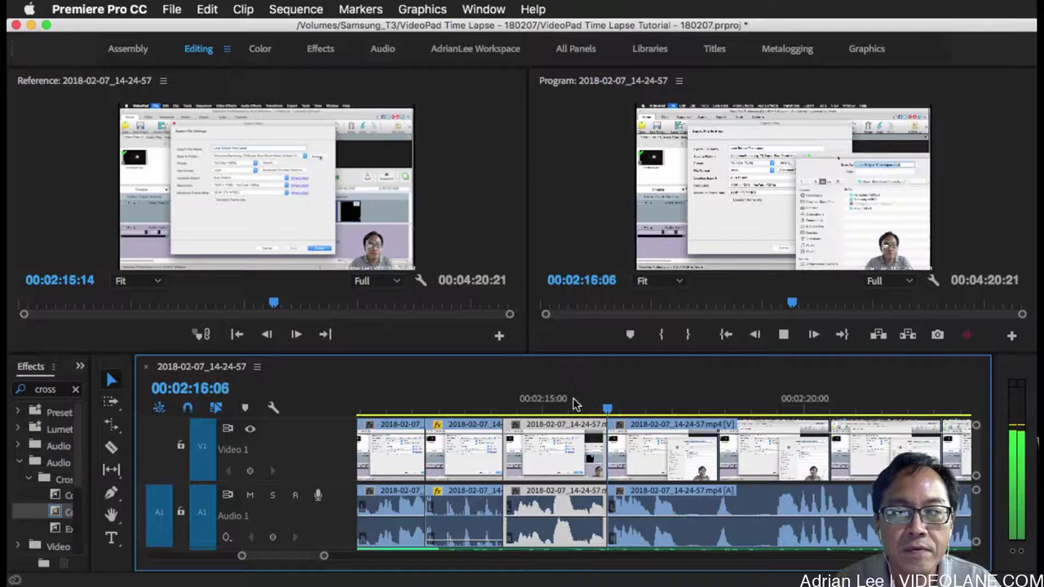
# Split the clip at 00:02:17:15 and play on from 00:02:19:10.
pyautogui.click(513, 405)
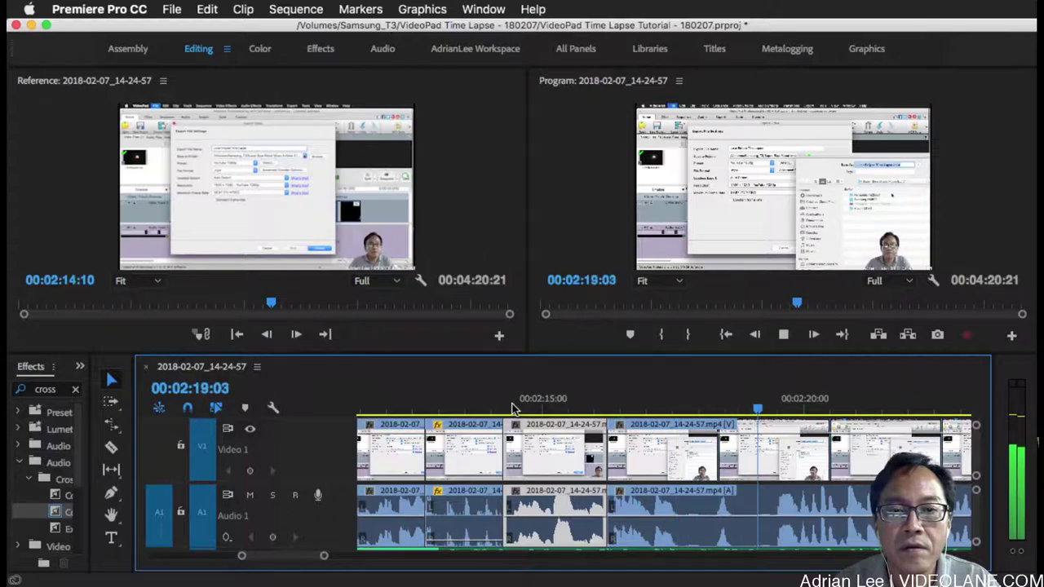
pyautogui.press('space')
pyautogui.moveTo(772, 407); pyautogui.dragTo(678, 410)
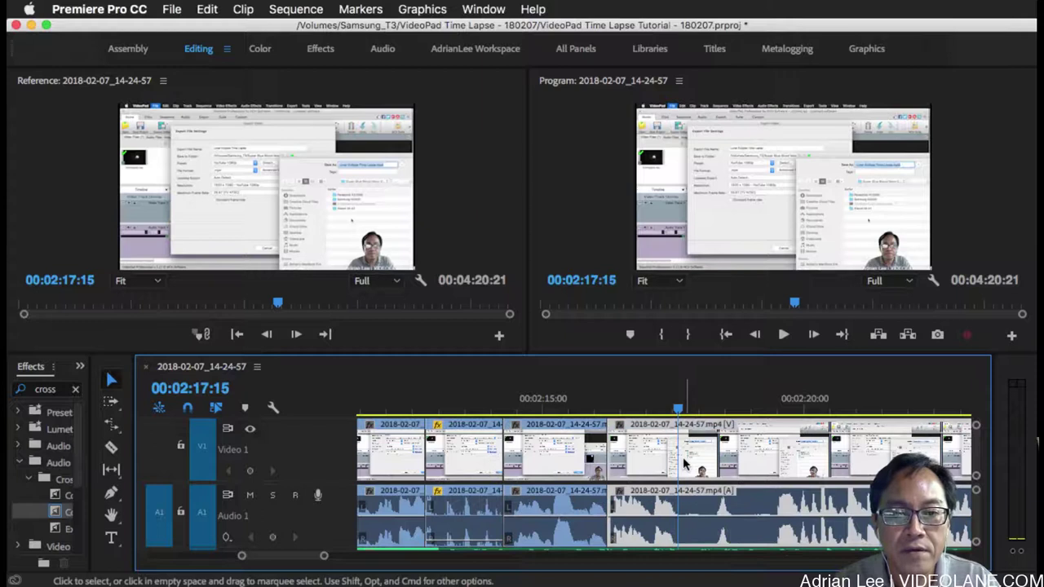
pyautogui.press('super+k')
pyautogui.click(773, 409)
pyautogui.press('space')
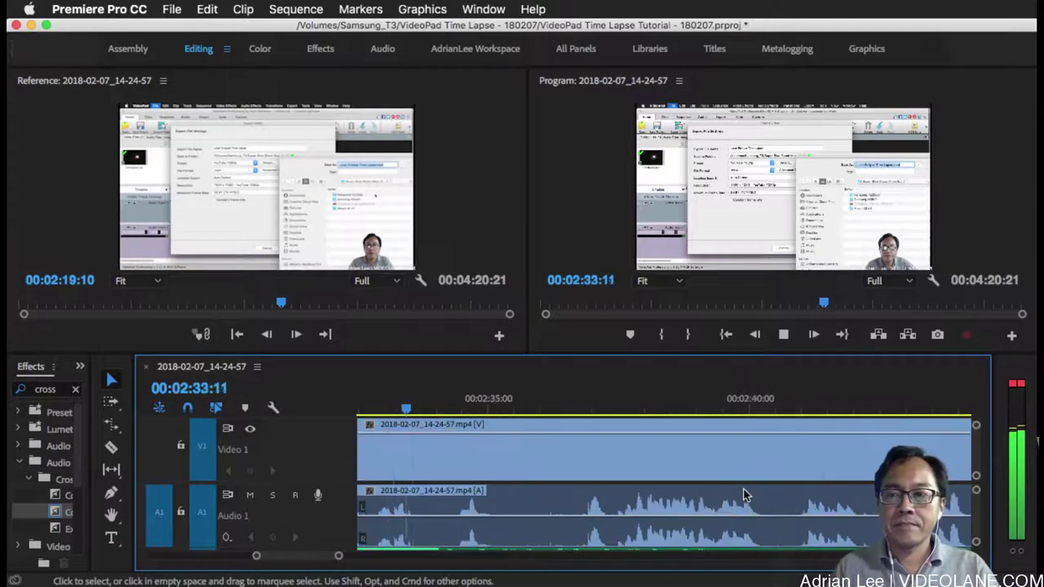
# Split at 00:02:29:21 and ripple-remove the footage back to the previous cut.
pyautogui.press('space')
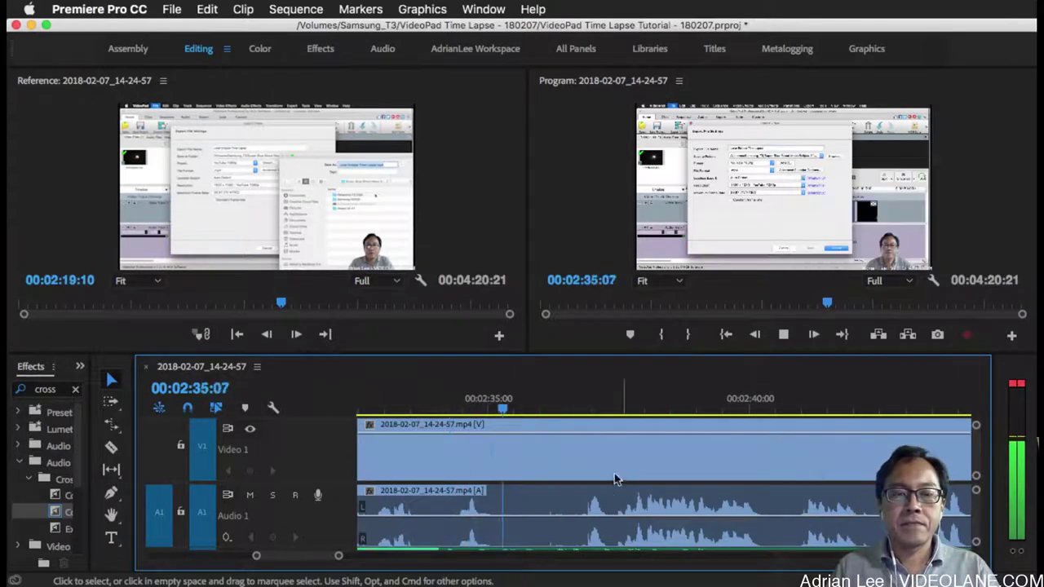
pyautogui.scroll(3, 616, 479)
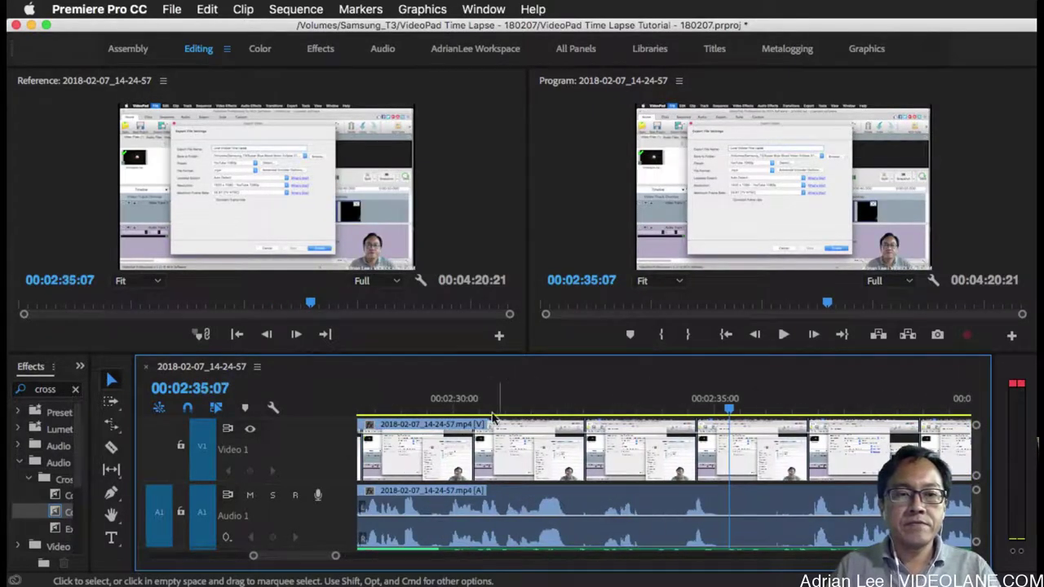
pyautogui.click(457, 407)
pyautogui.press('space')
pyautogui.press('space')
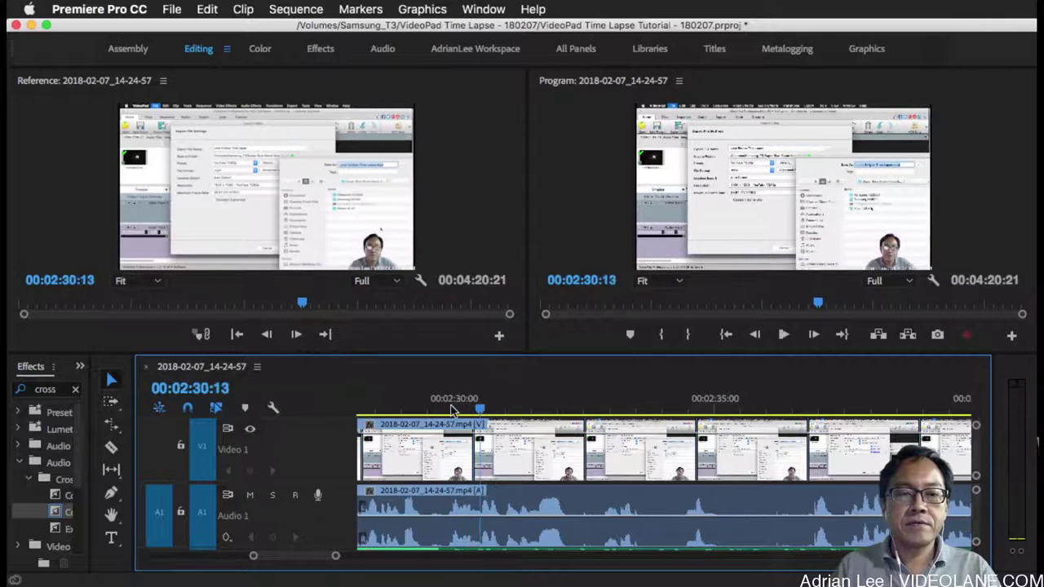
pyautogui.click(445, 408)
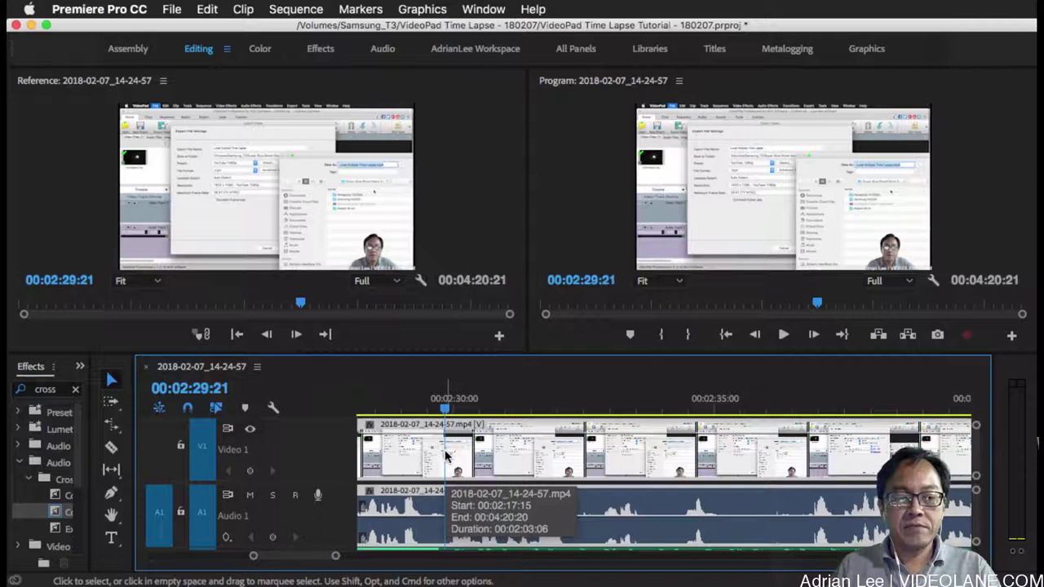
pyautogui.press('super+k')
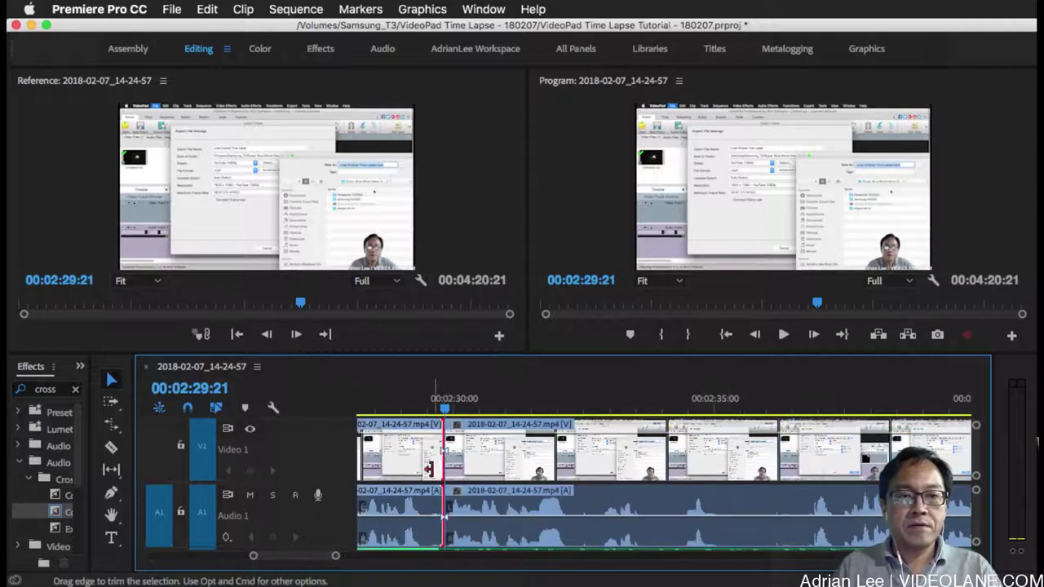
pyautogui.press('Up')
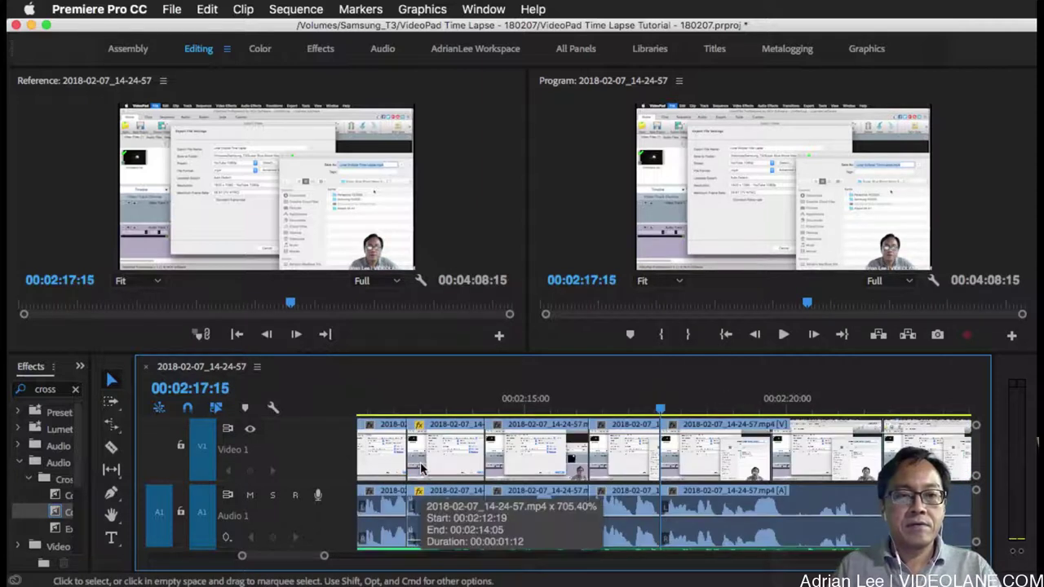
# Split at 00:02:20:01, trim about 10 frames off the next clip and delete the gap.
pyautogui.press('Left')
pyautogui.press('Left')
pyautogui.press('Left')
pyautogui.press('Left')
pyautogui.press('Left')
pyautogui.press('Left')
pyautogui.press('Left')
pyautogui.press('Left')
pyautogui.press('Left')
pyautogui.press('Left')
pyautogui.press('Left')
pyautogui.press('Left')
pyautogui.press('Left')
pyautogui.press('space')
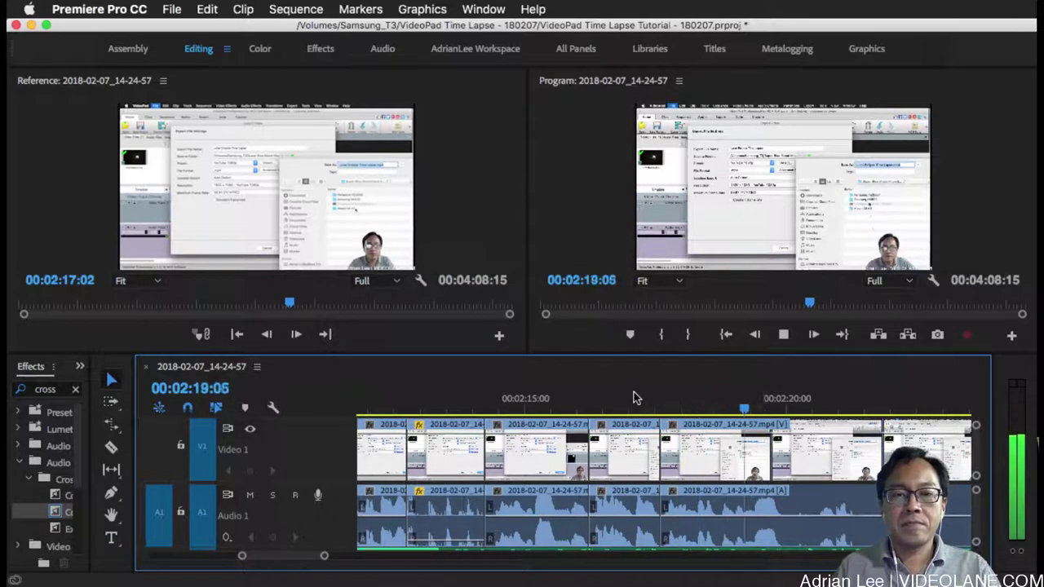
pyautogui.press('space')
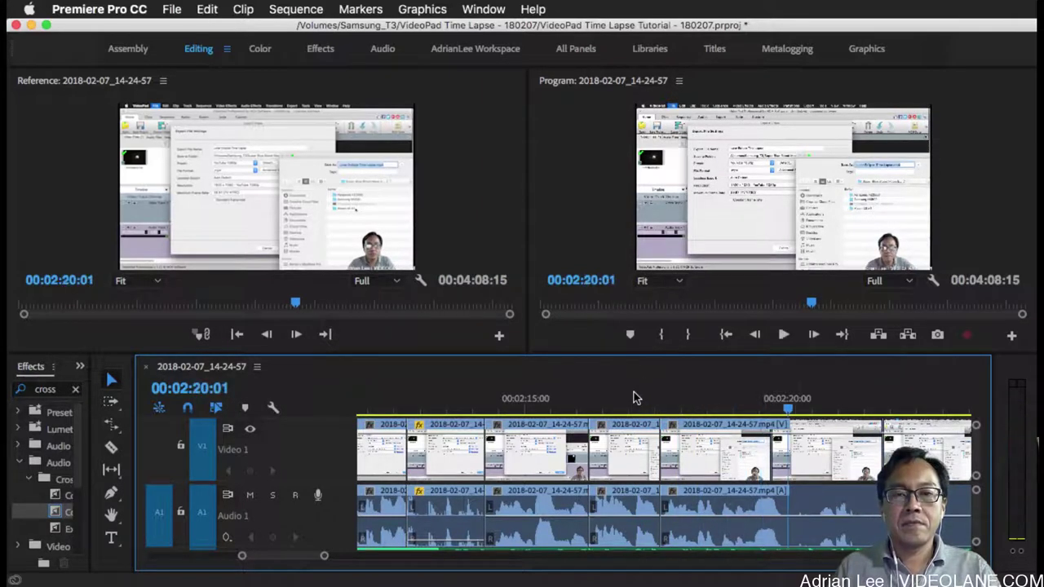
pyautogui.press('super+k')
pyautogui.moveTo(801, 451); pyautogui.dragTo(825, 451)
pyautogui.click(800, 448)
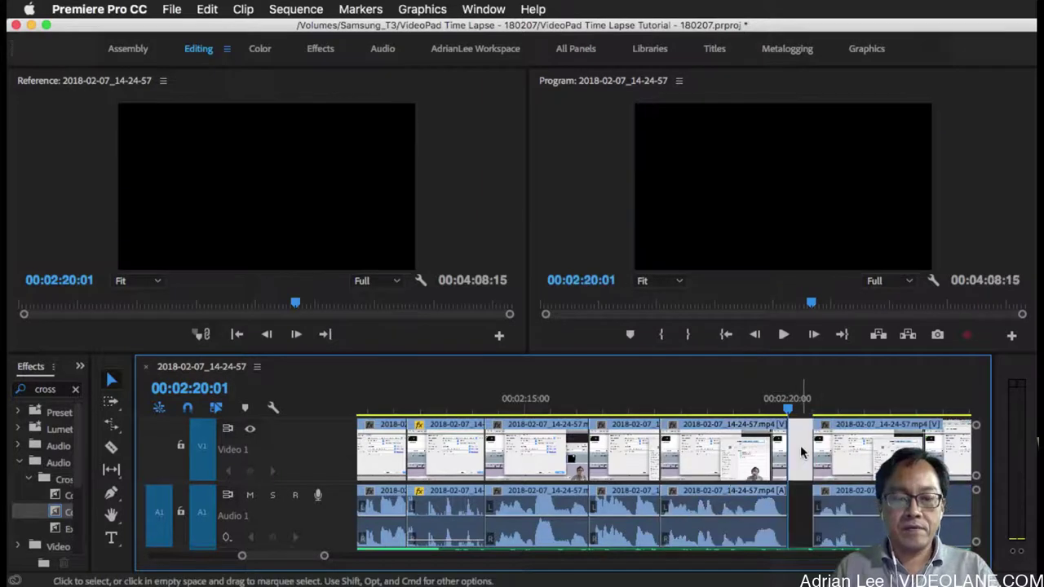
pyautogui.press('Delete')
pyautogui.hotkey('shift', 'k')
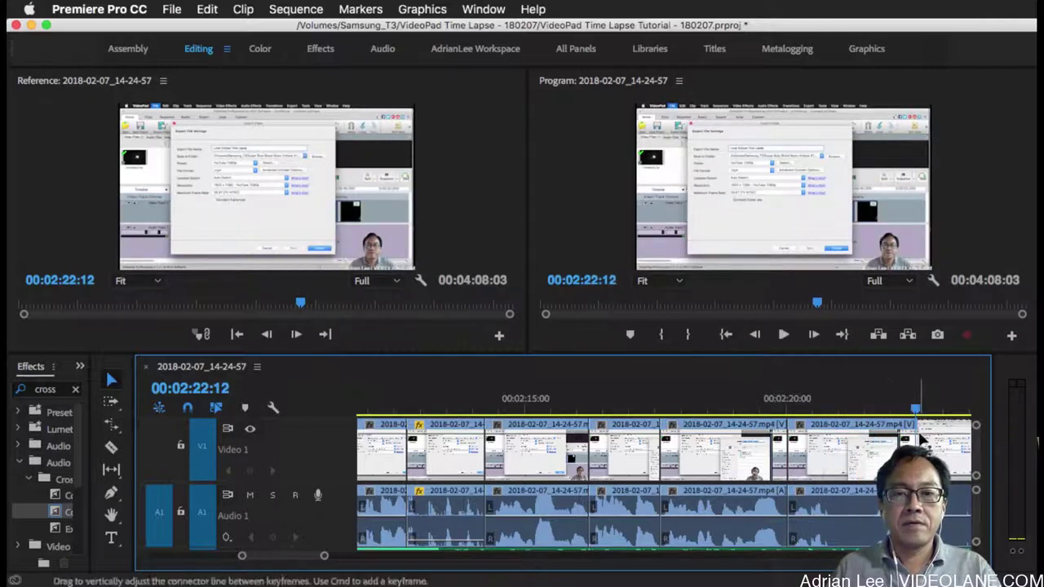
# Split the last clip at 00:02:22:12 and 00:02:21:15, ripple-trimming the sequence to 04:07:10.
pyautogui.click(840, 448)
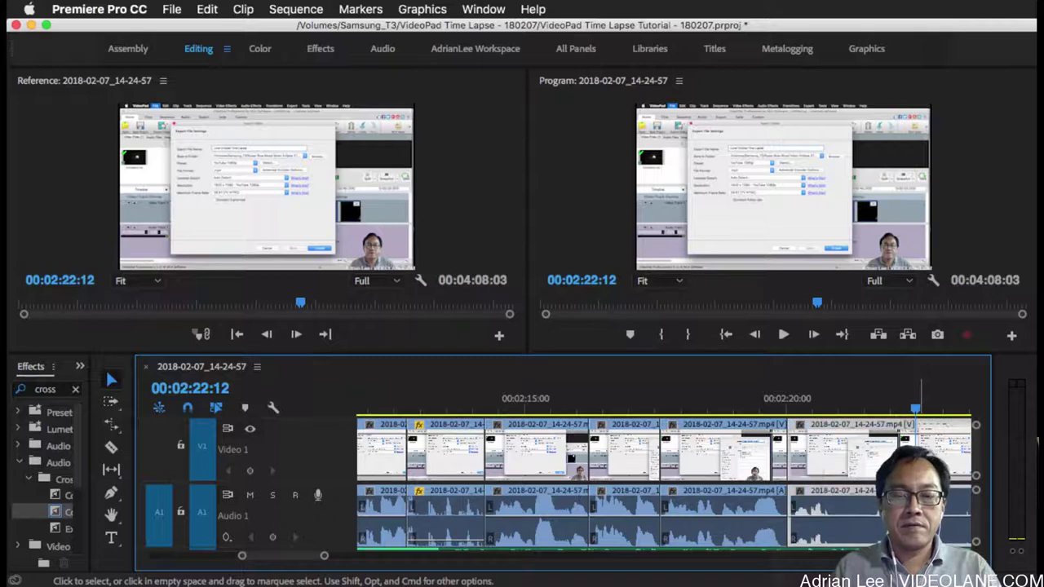
pyautogui.press('super+k')
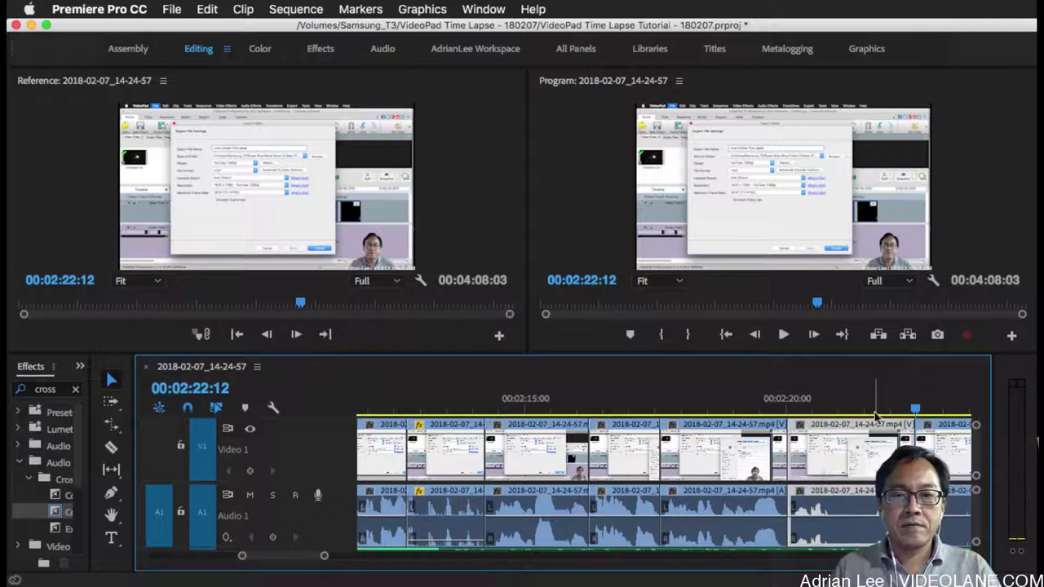
pyautogui.click(869, 463)
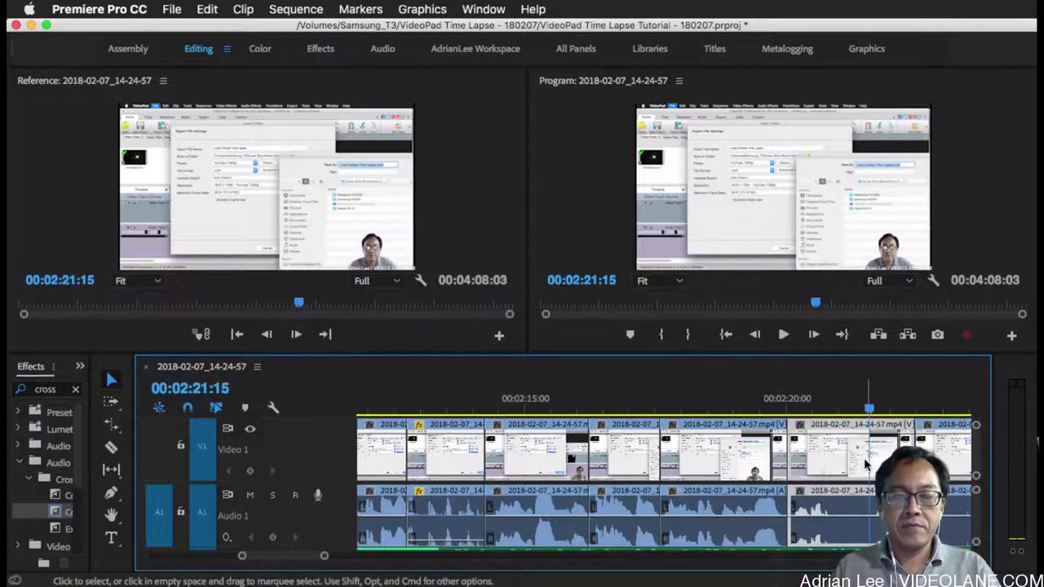
pyautogui.press('super+k')
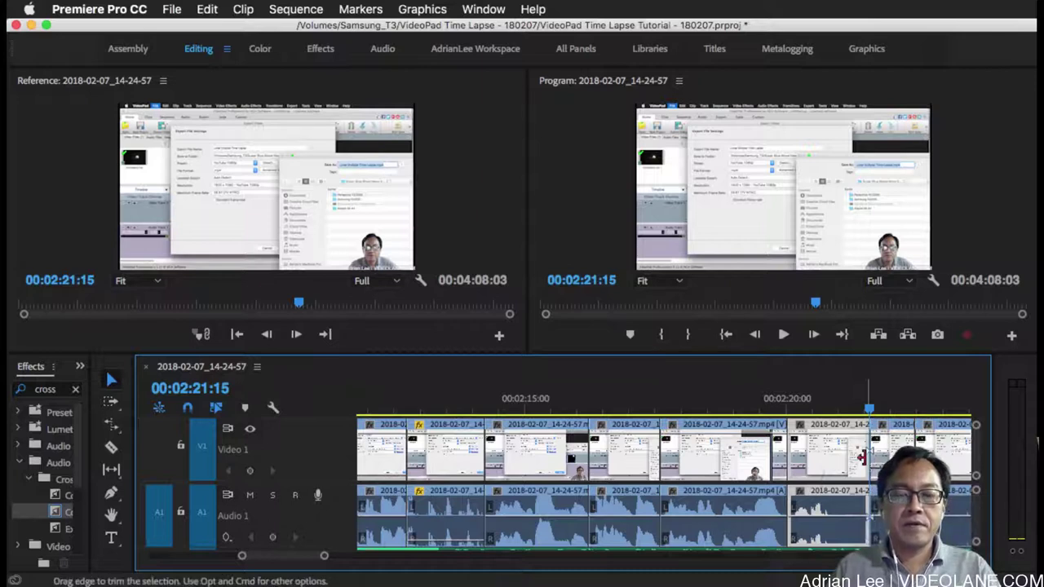
pyautogui.moveTo(862, 458); pyautogui.dragTo(829, 458)
pyautogui.click(767, 408)
pyautogui.press('space')
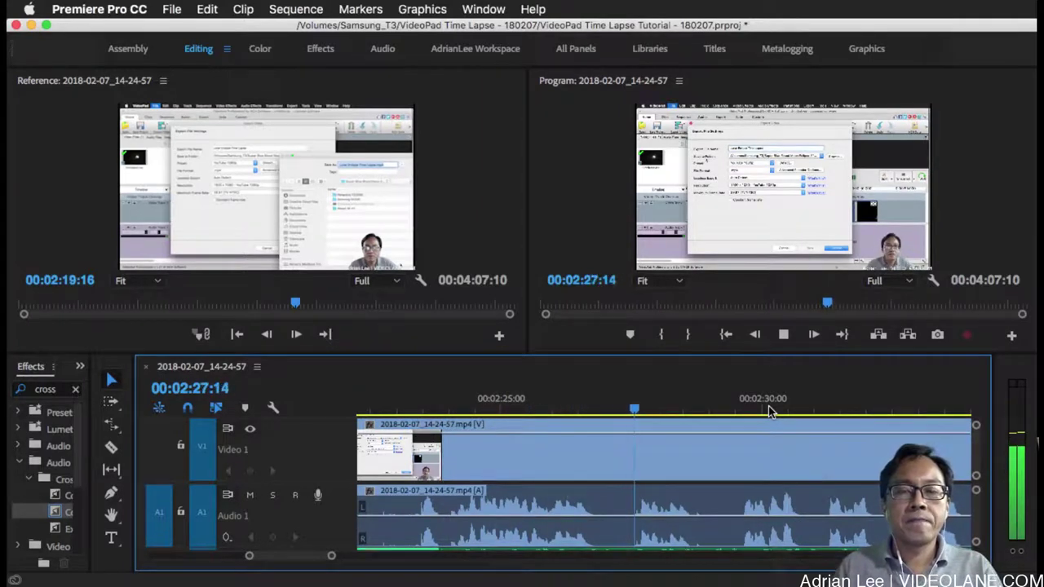
# Split the clip under the playhead at 02:33:24.
pyautogui.press('-')
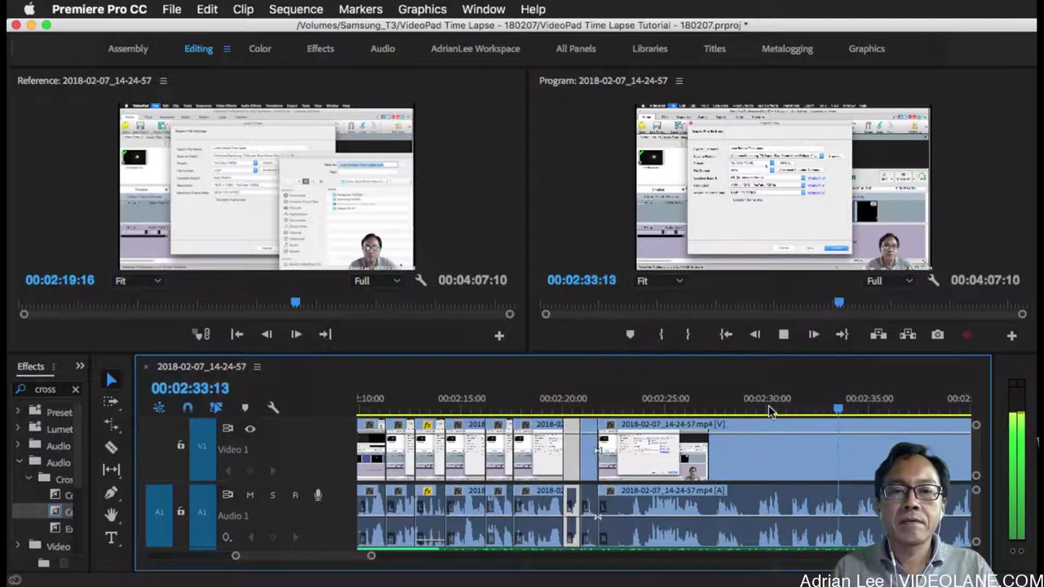
pyautogui.press('space')
pyautogui.click(850, 460)
pyautogui.press('super+k')
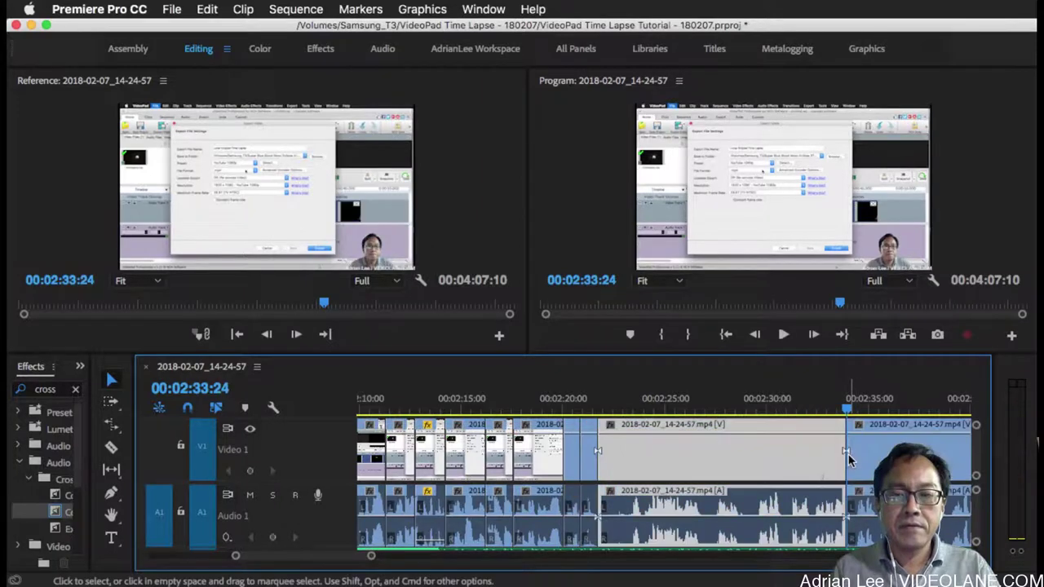
# Split at 02:30:03 and ripple-trim back to the previous edit, leaving 03:59:01.
pyautogui.click(714, 408)
pyautogui.press('space')
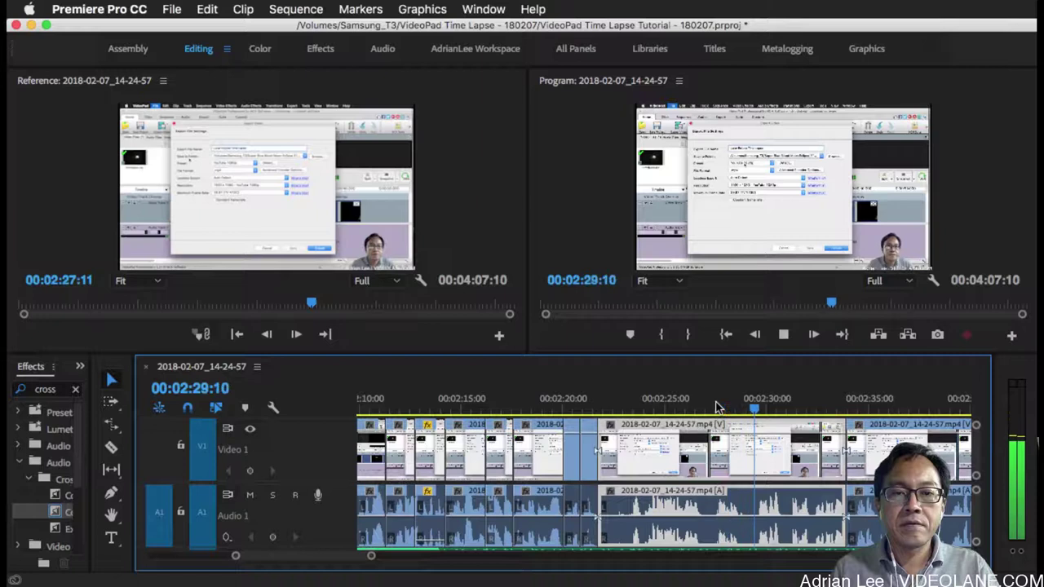
pyautogui.press('space')
pyautogui.moveTo(777, 410); pyautogui.dragTo(769, 412)
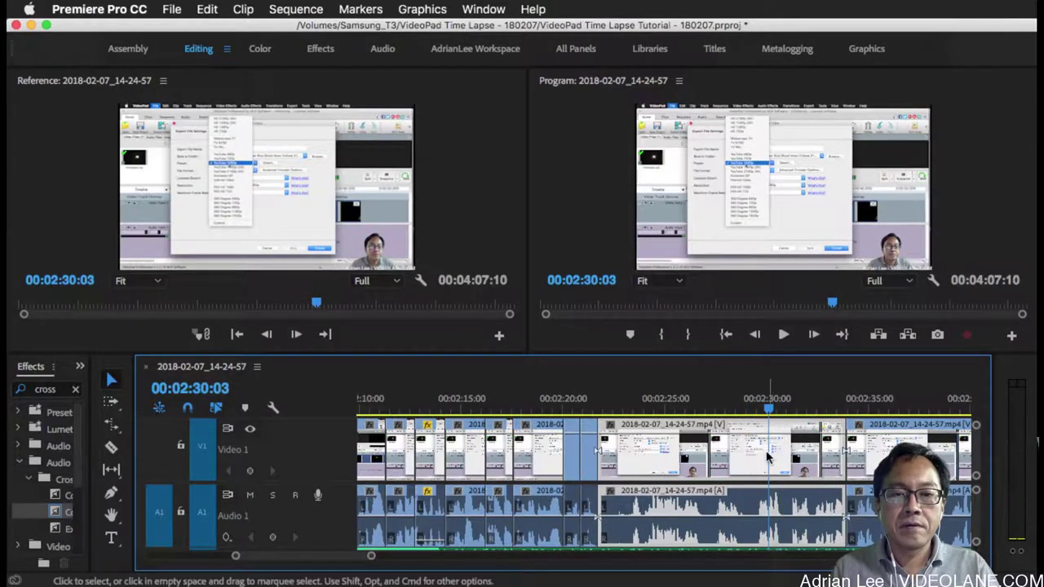
pyautogui.press('super+k')
pyautogui.press('q')
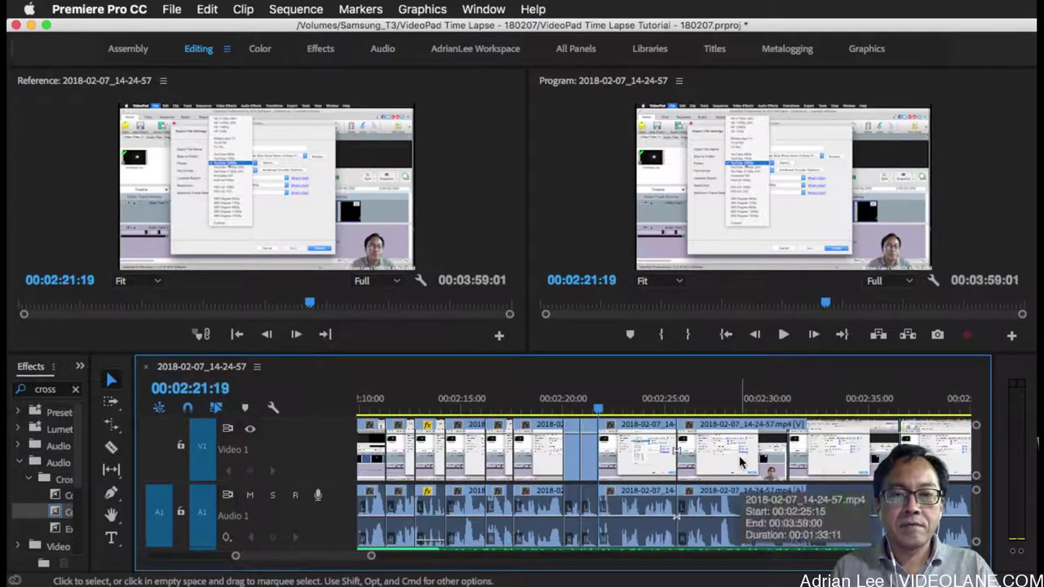
pyautogui.click(590, 400)
pyautogui.press('space')
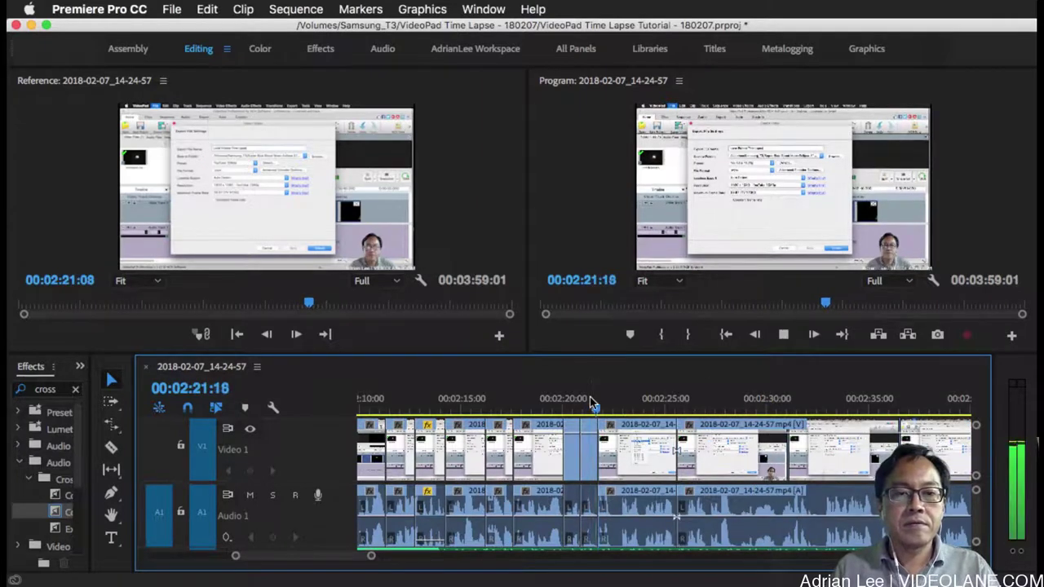
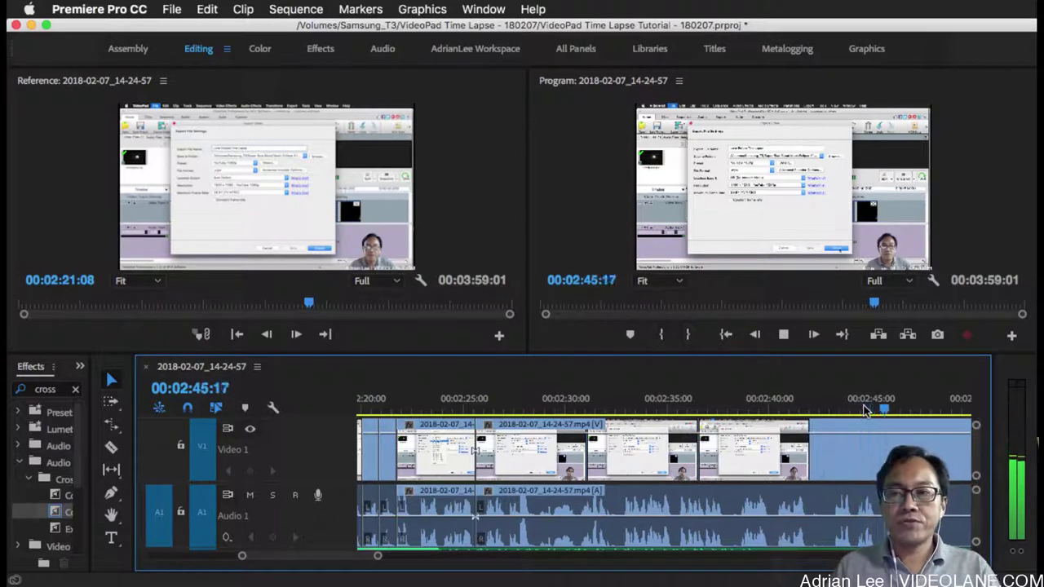
# Ripple-trim out the footage from 02:25:15 to 02:44:04 and play back across the new cut.
pyautogui.press('space')
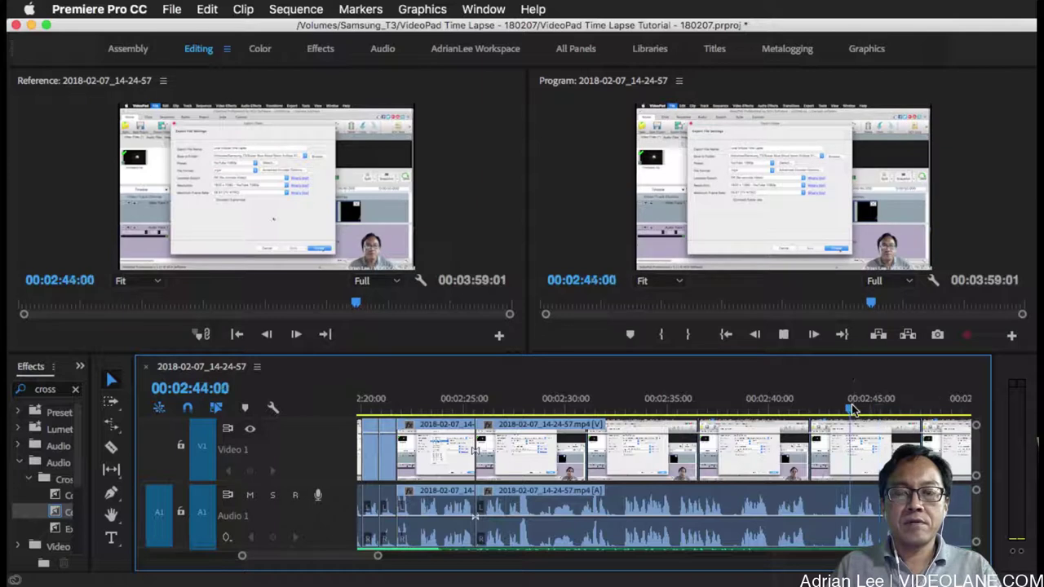
pyautogui.click(874, 407)
pyautogui.moveTo(874, 412); pyautogui.dragTo(852, 407)
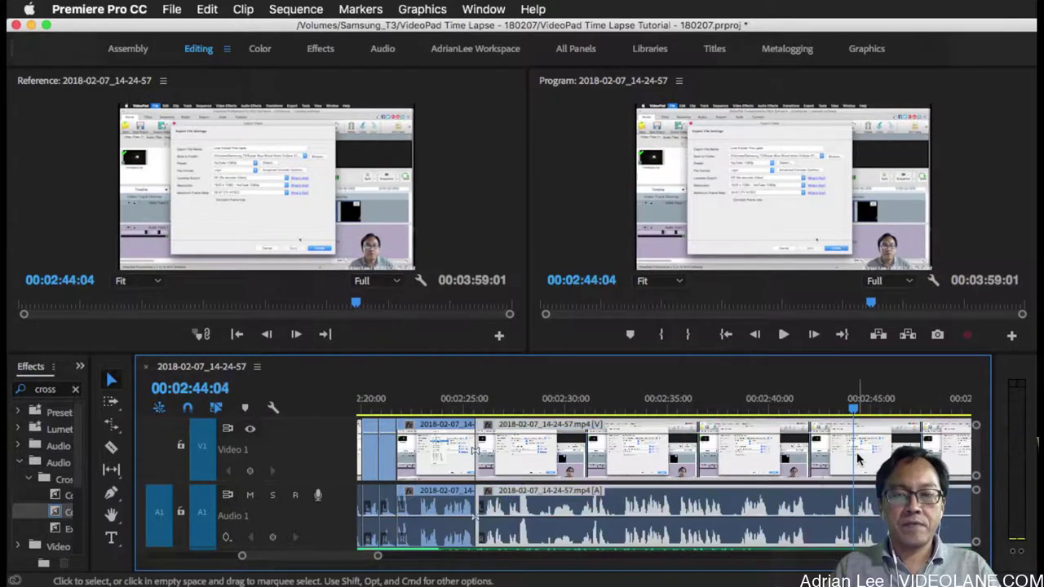
pyautogui.press('q')
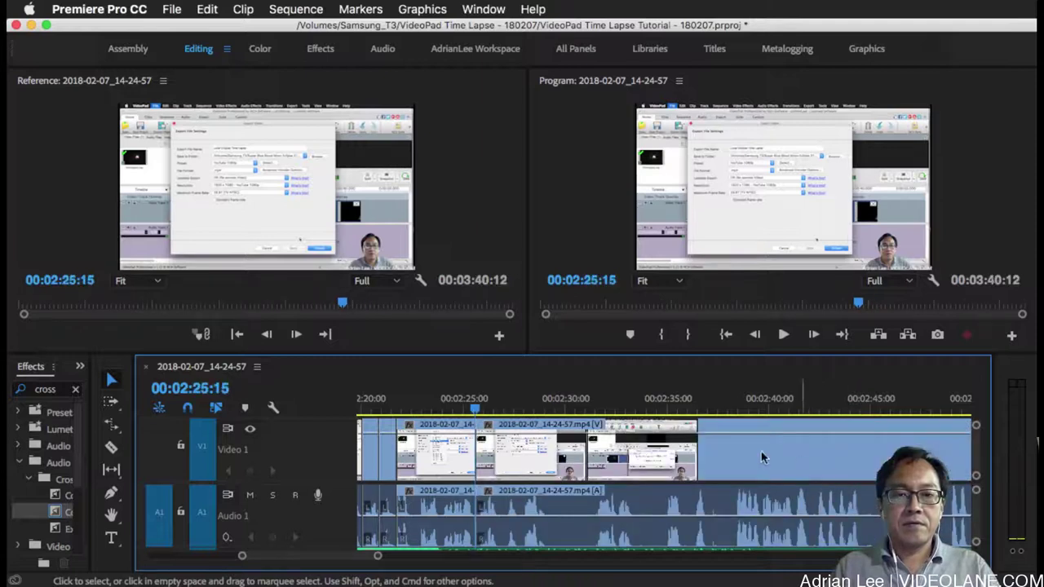
pyautogui.hotkey('shift', 'k')
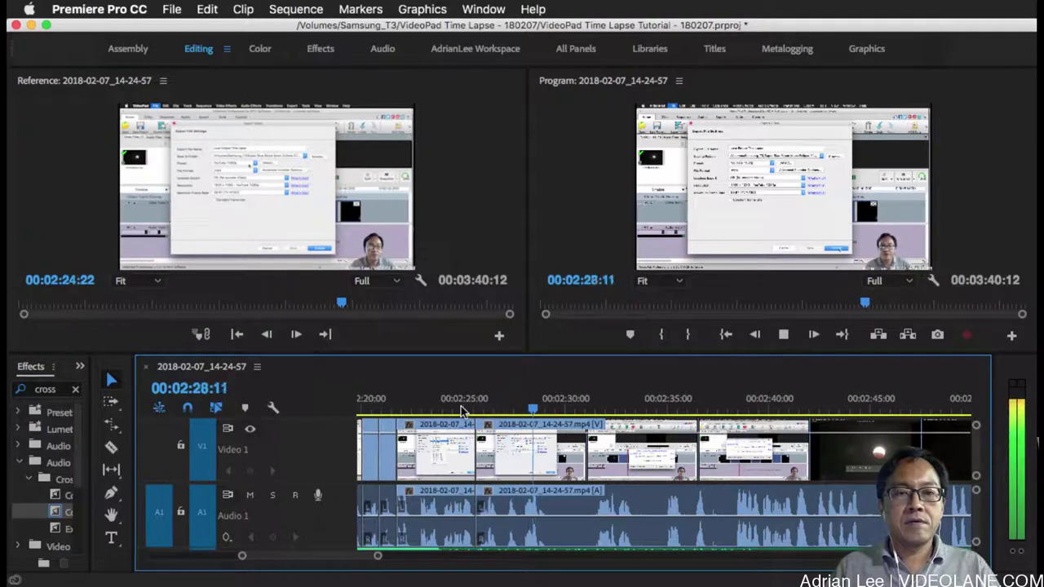
pyautogui.press('k')
pyautogui.scroll(8, 506, 426)
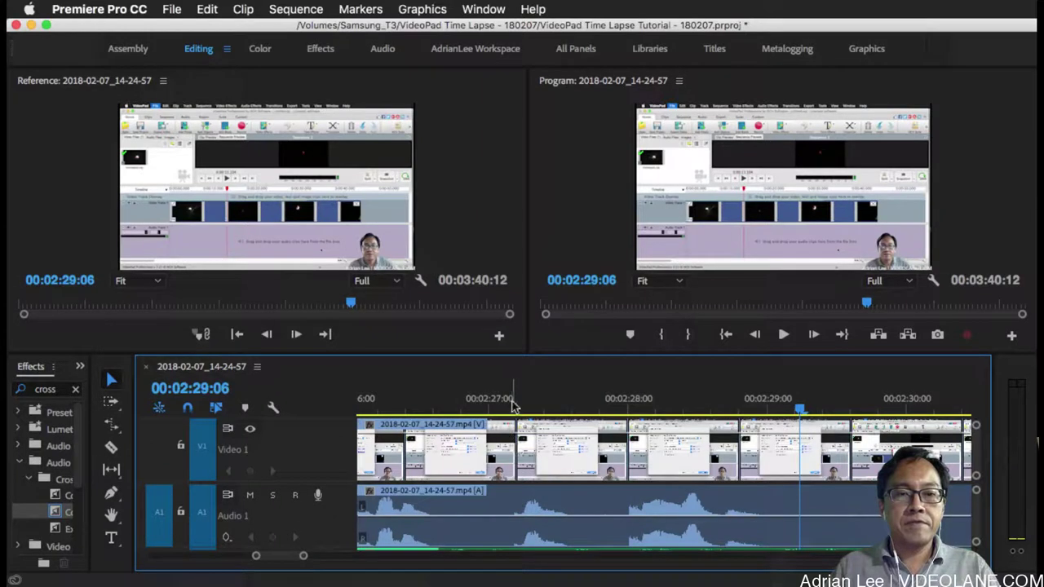
# Split the clip at 02:27:04 and ripple-trim out the short stretches on both sides of it.
pyautogui.click(512, 458)
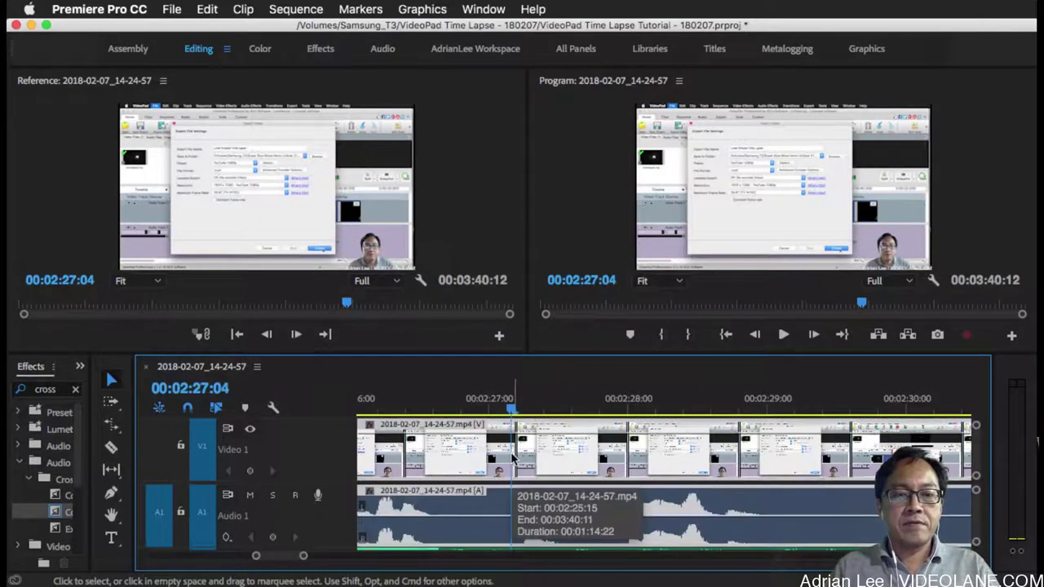
pyautogui.press('super+k')
pyautogui.moveTo(501, 453); pyautogui.dragTo(443, 454)
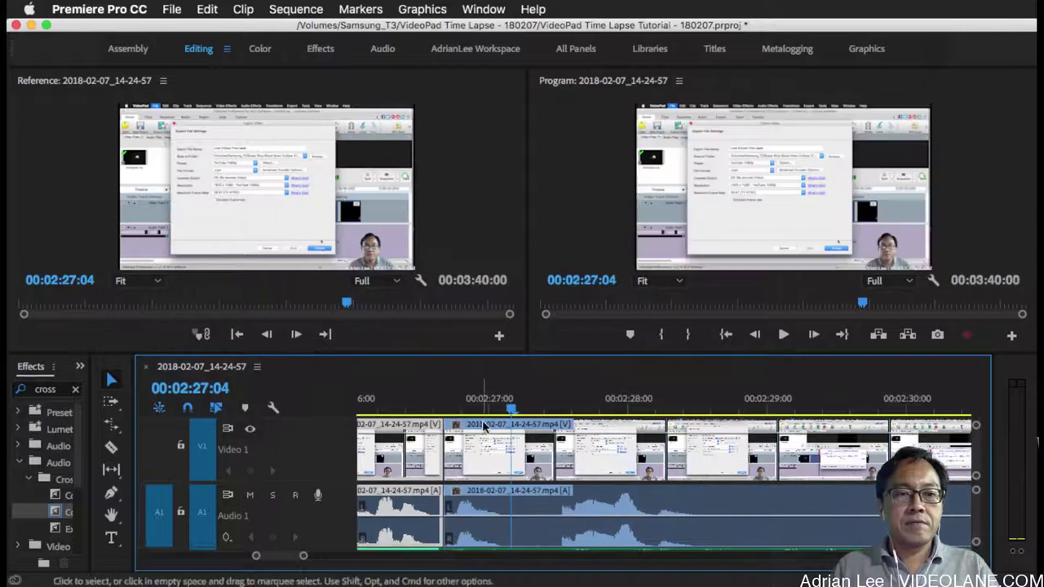
pyautogui.click(510, 454)
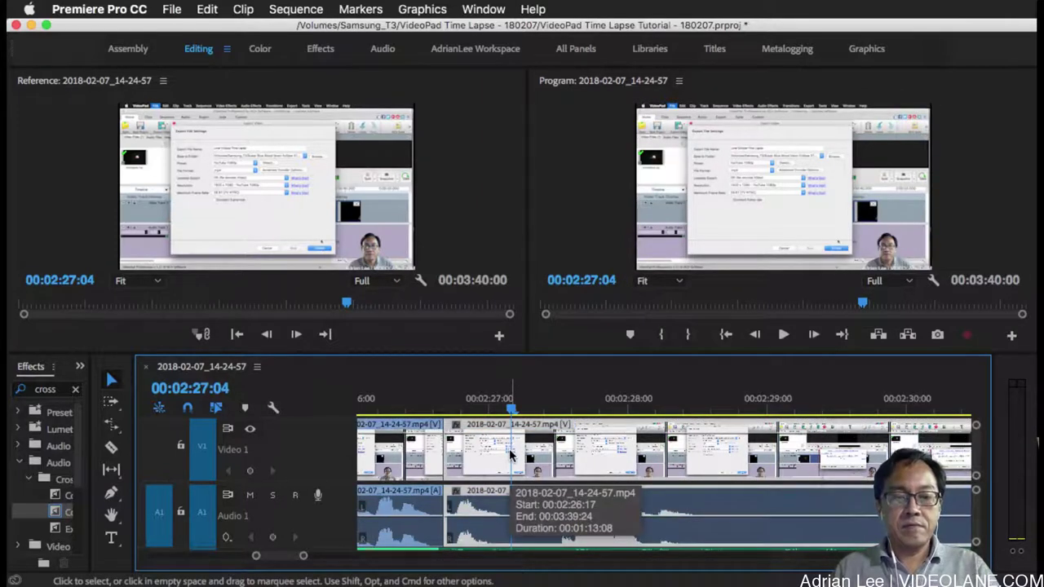
pyautogui.press('w')
pyautogui.moveTo(538, 450); pyautogui.dragTo(560, 450)
# Play back the trimmed section from 02:26:10 and scrub around 02:29 for a cut point.
pyautogui.click(405, 408)
pyautogui.press('space')
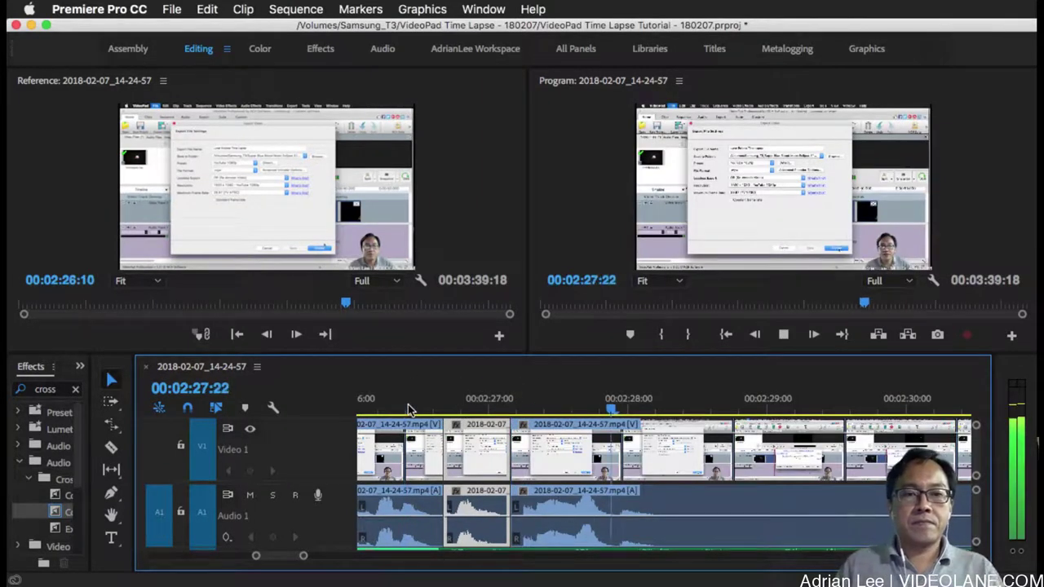
pyautogui.press('space')
pyautogui.press('-')
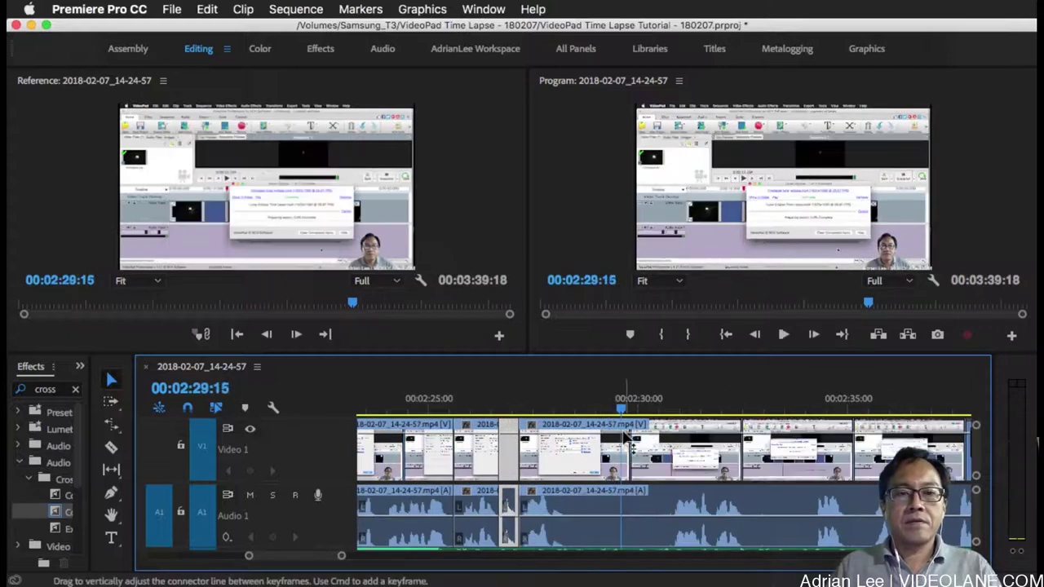
pyautogui.moveTo(621, 414); pyautogui.dragTo(640, 432)
# Play from 02:27:12 and split the clip at 02:30:05.
pyautogui.click(532, 407)
pyautogui.press('space')
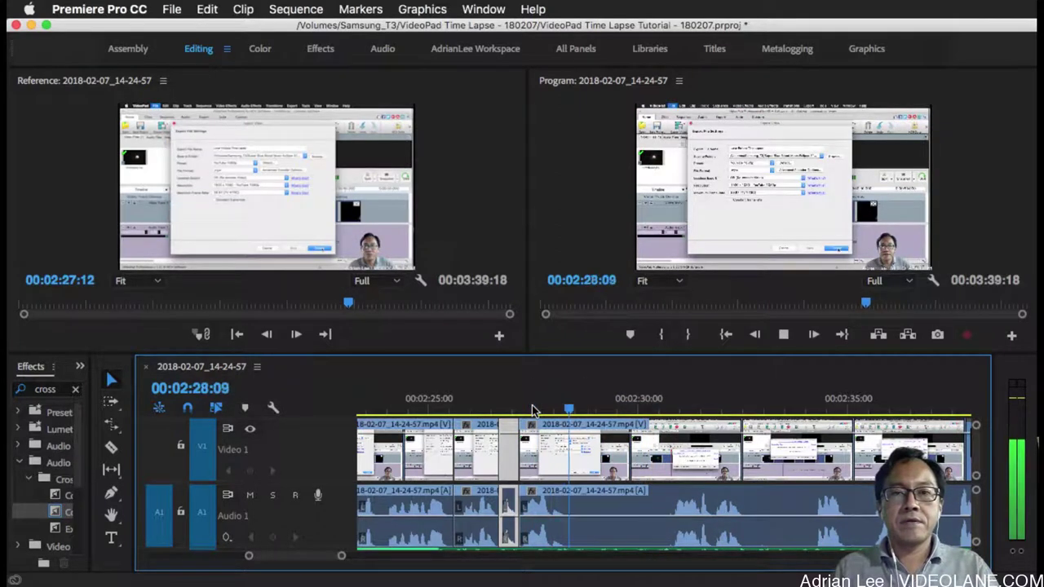
pyautogui.press('space')
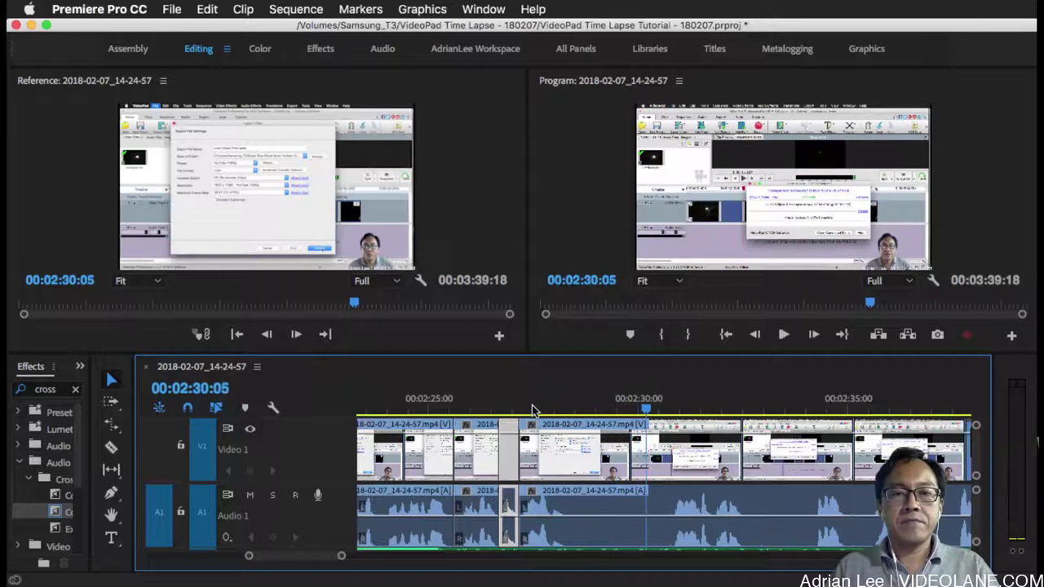
pyautogui.click(651, 462)
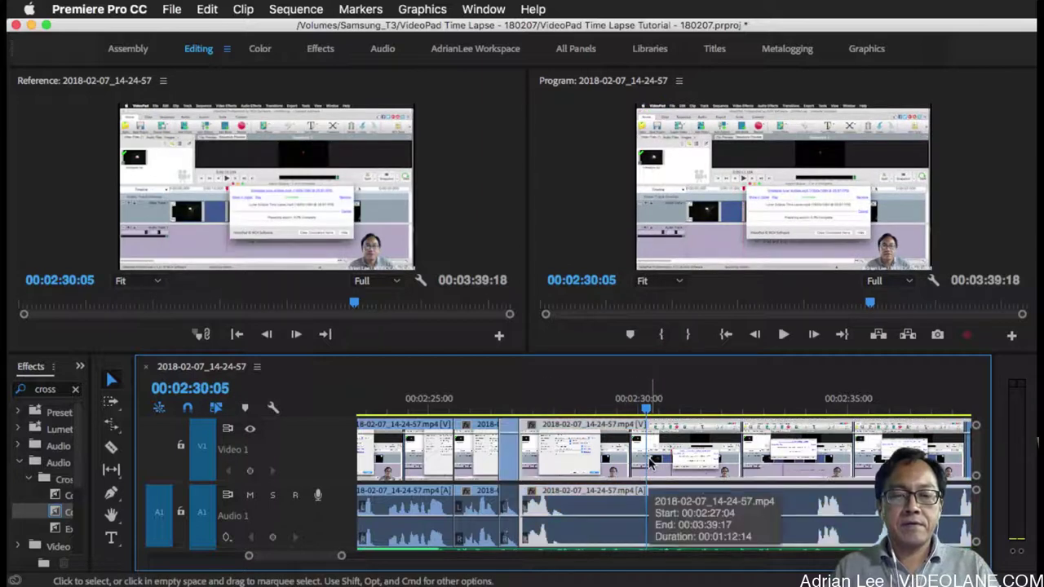
pyautogui.press('super+k')
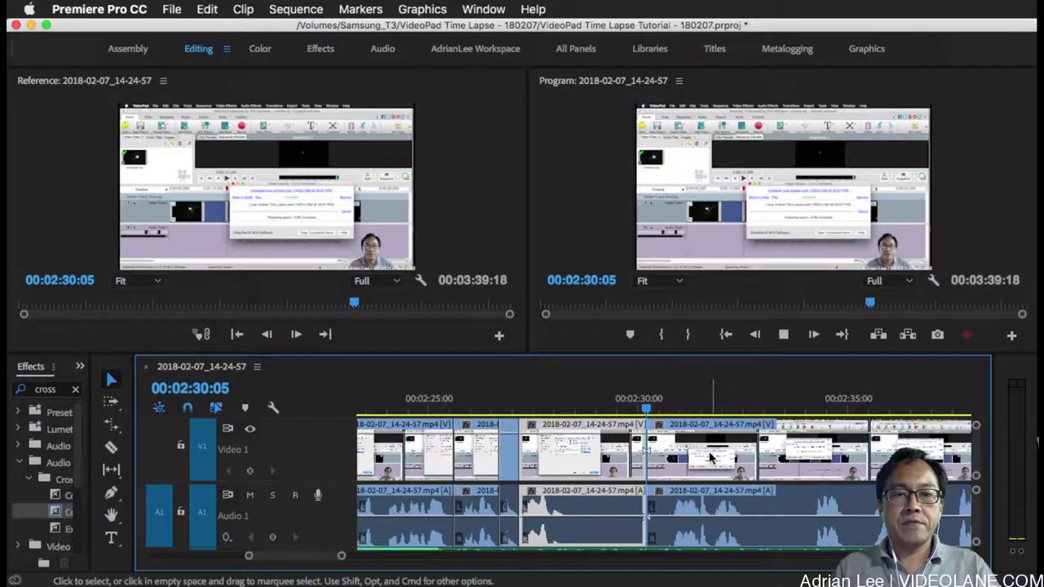
pyautogui.press('space')
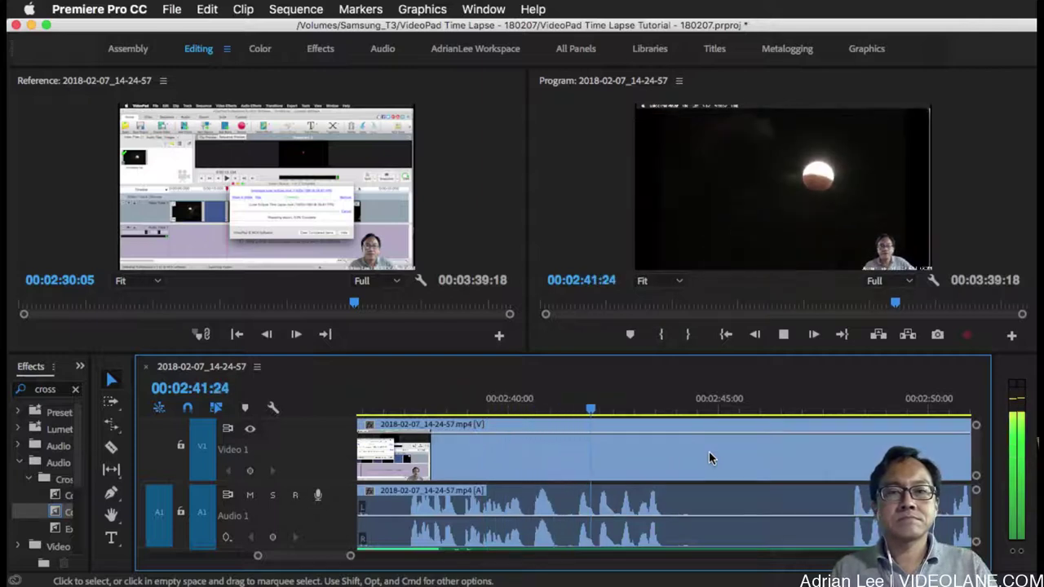
# Split the clip at 02:41:08 and review the join from 02:29:06.
pyautogui.press('space')
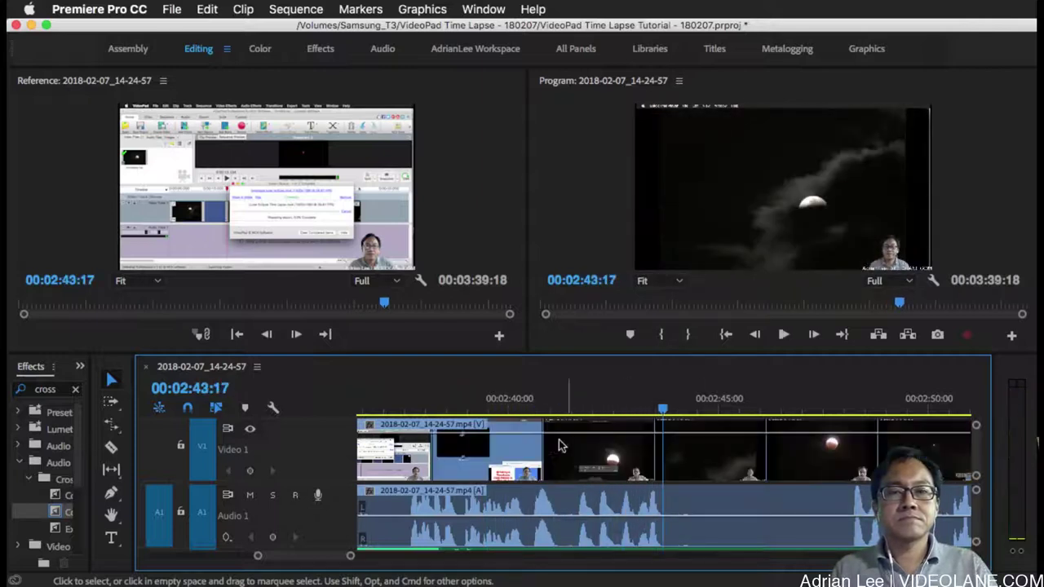
pyautogui.moveTo(663, 413); pyautogui.dragTo(562, 412)
pyautogui.press('super+k')
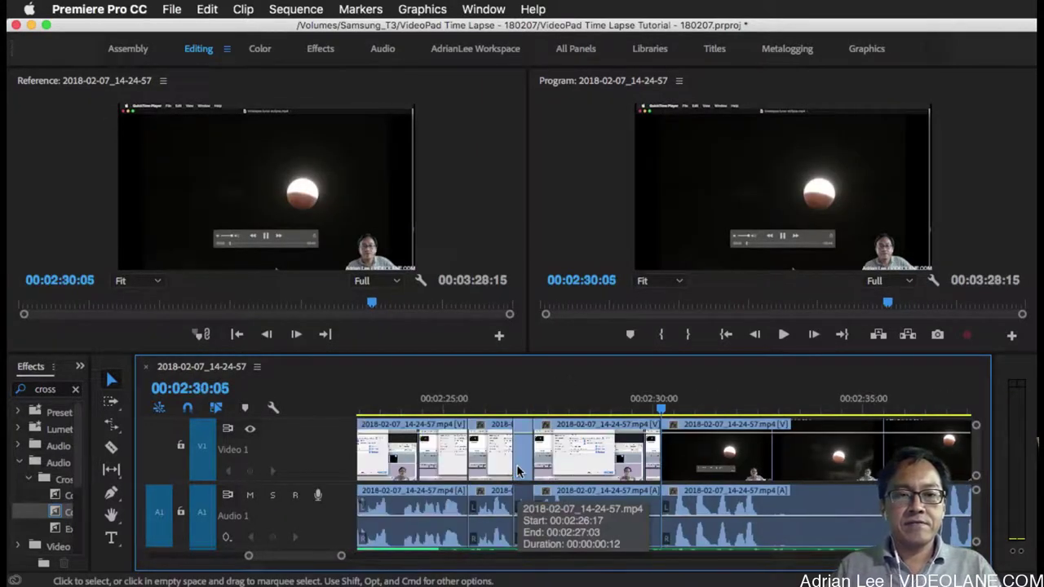
pyautogui.click(621, 393)
pyautogui.press('space')
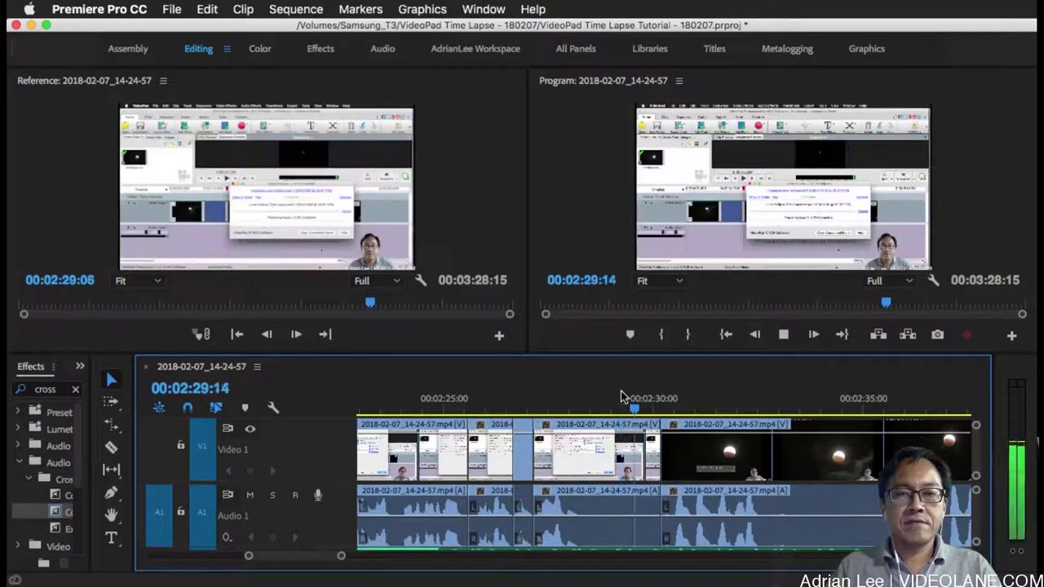
# Preview the eclipse footage between 02:28 and 02:40 to find the next cut point.
pyautogui.click(575, 400)
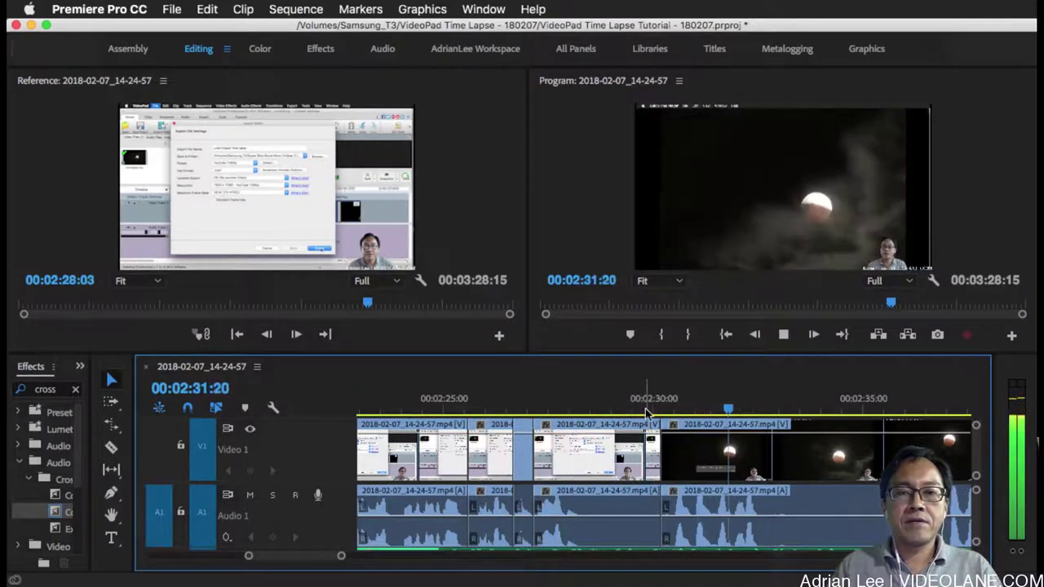
pyautogui.scroll(-1, 645, 412)
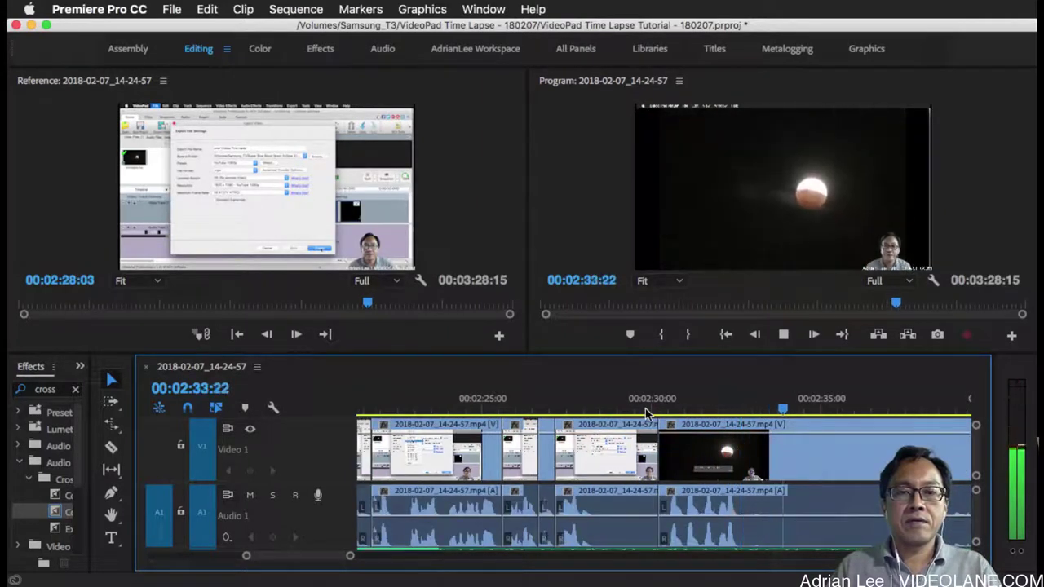
pyautogui.press('space')
pyautogui.scroll(-3, 645, 409)
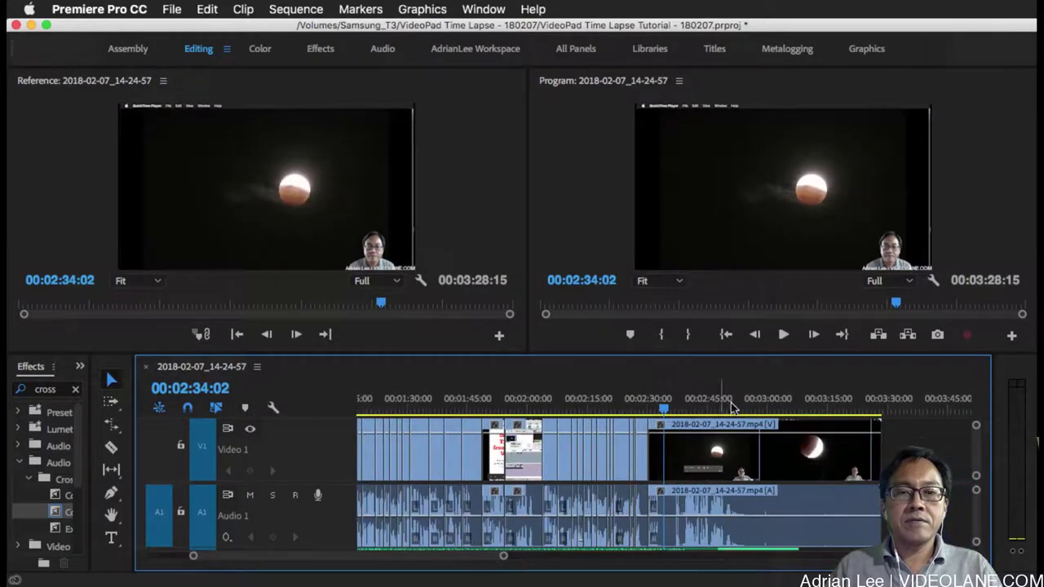
pyautogui.click(685, 408)
pyautogui.scroll(4, 685, 410)
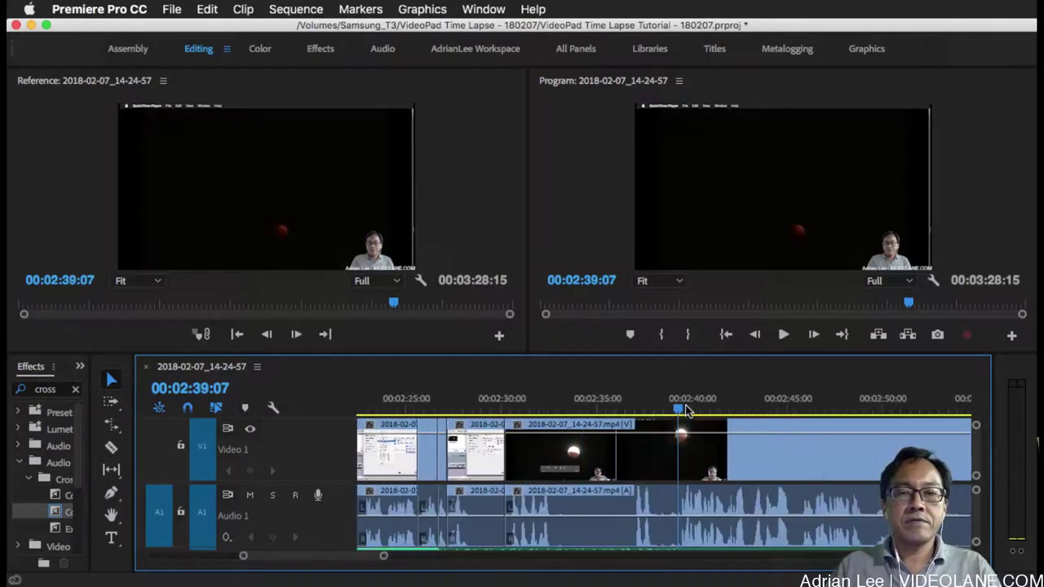
pyautogui.click(633, 406)
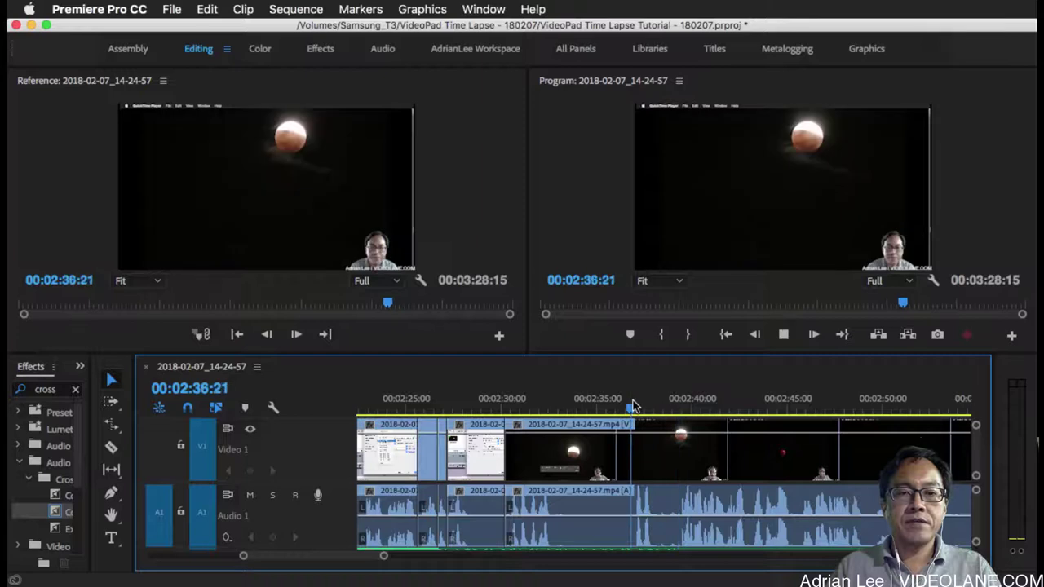
pyautogui.press('space')
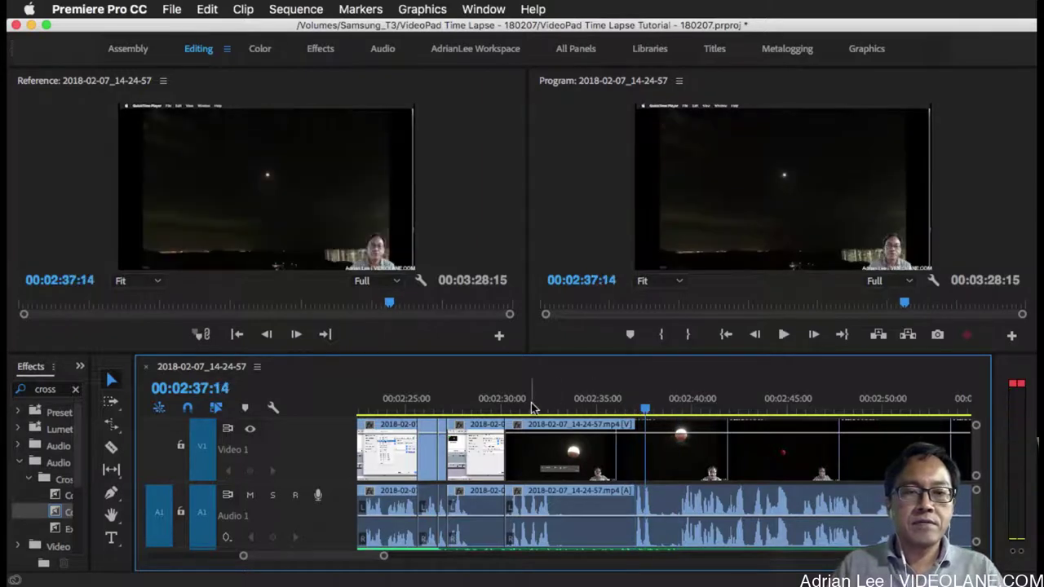
pyautogui.click(530, 406)
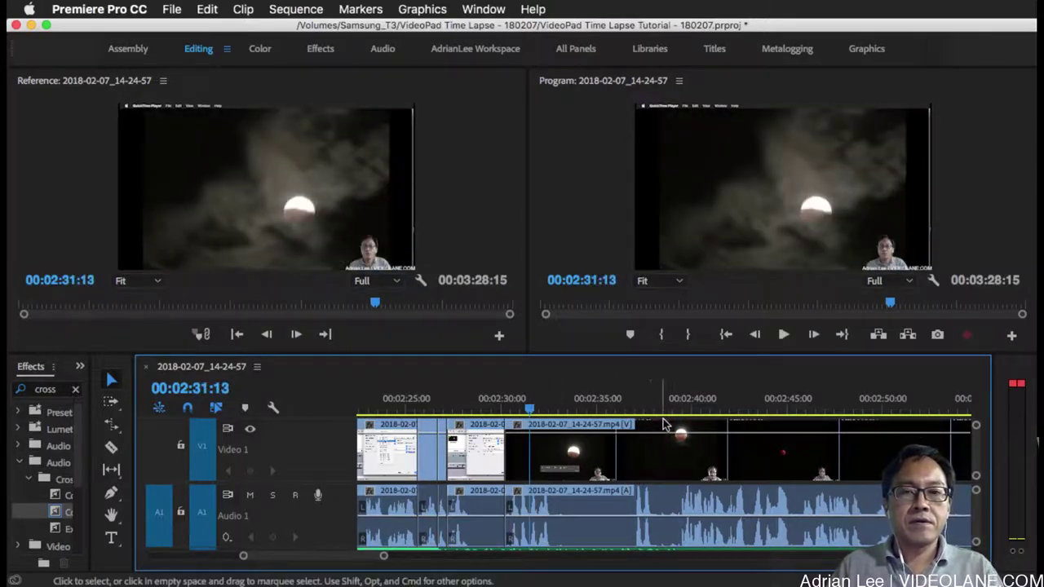
pyautogui.click(692, 411)
pyautogui.press('space')
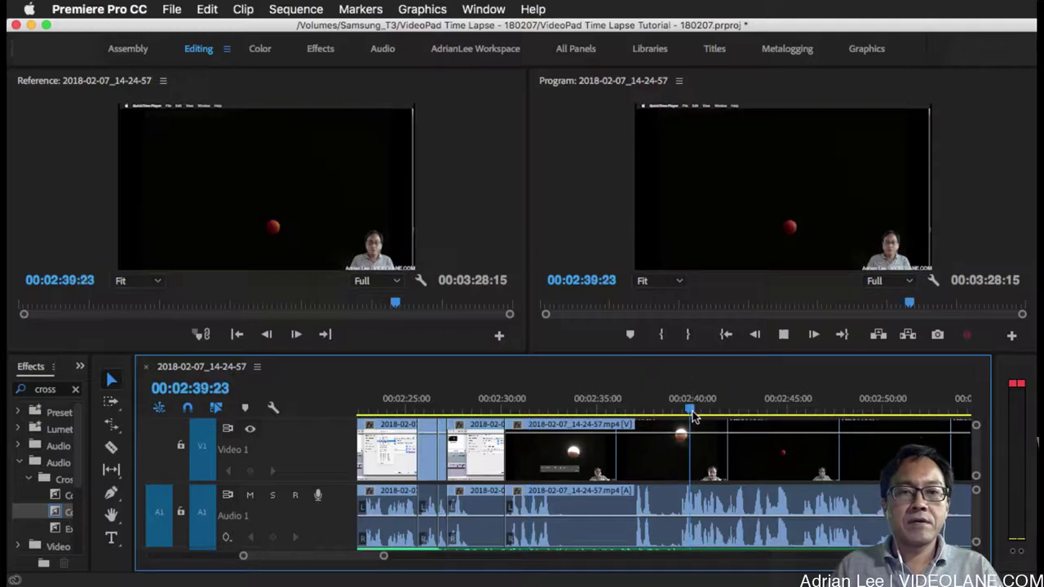
pyautogui.press('space')
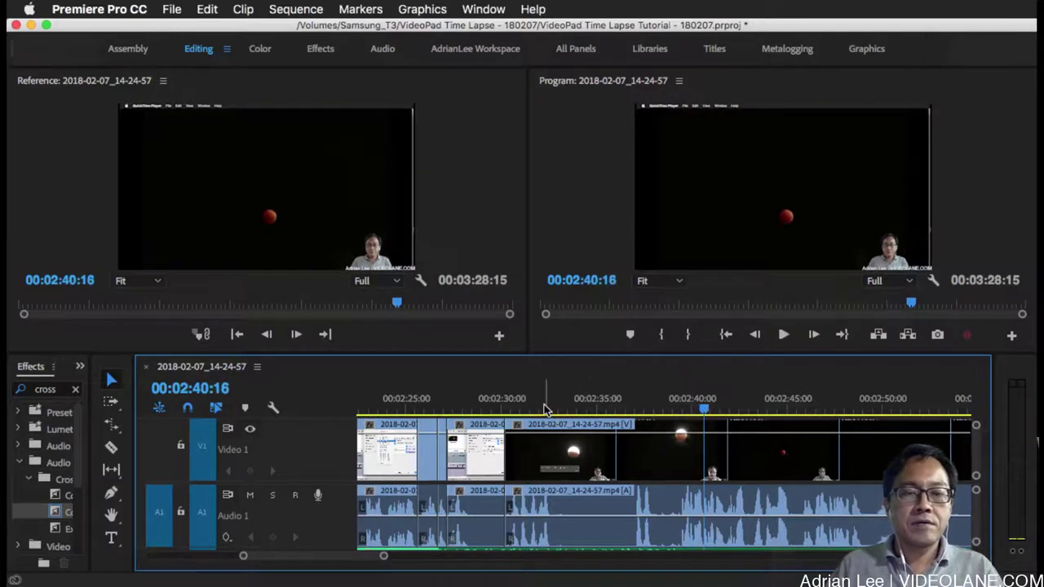
# Play from 02:32:06 and split the eclipse clip at 00:02:36:06.
pyautogui.click(544, 409)
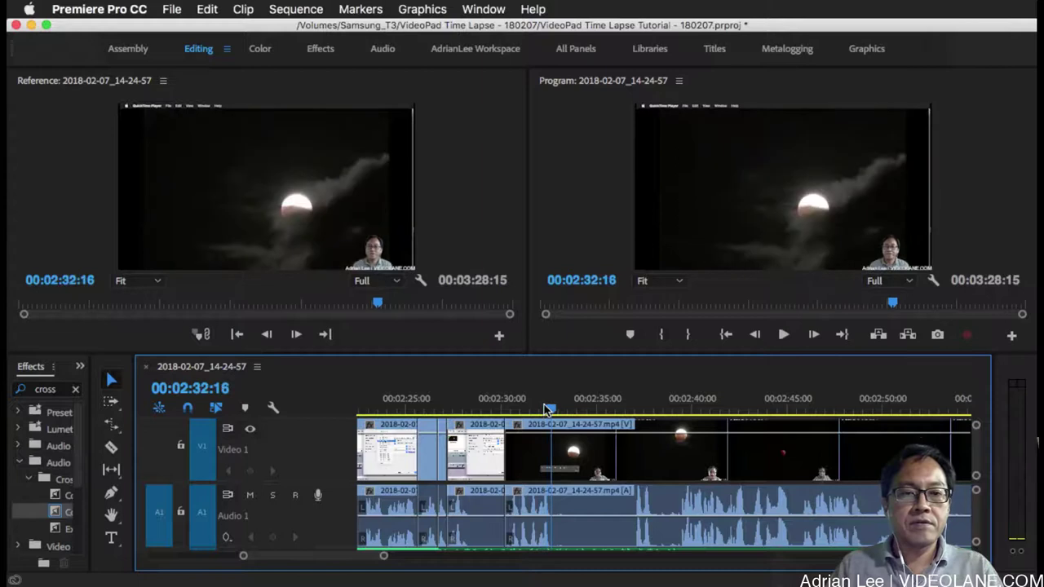
pyautogui.press('space')
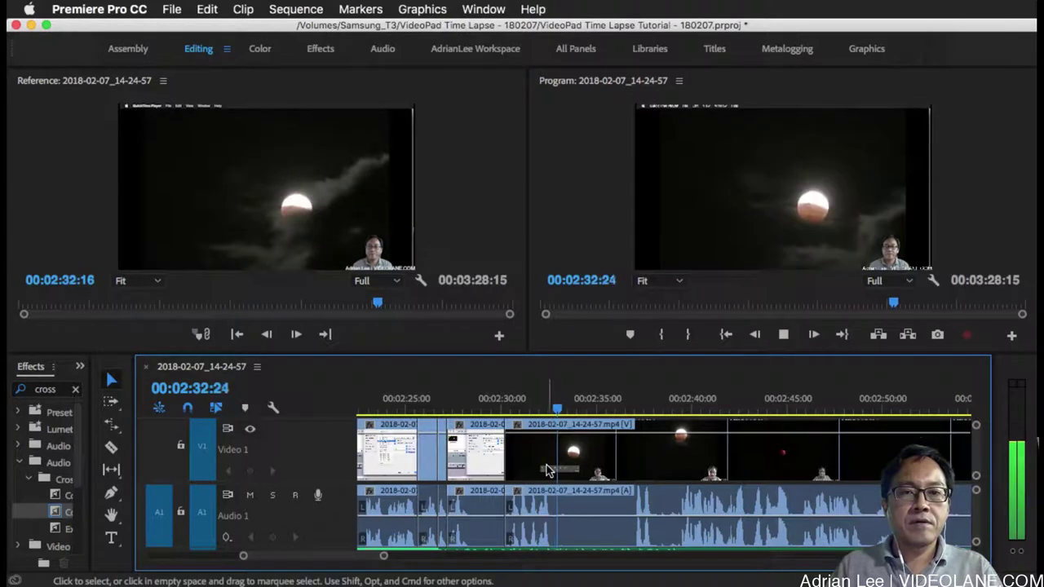
pyautogui.press('space')
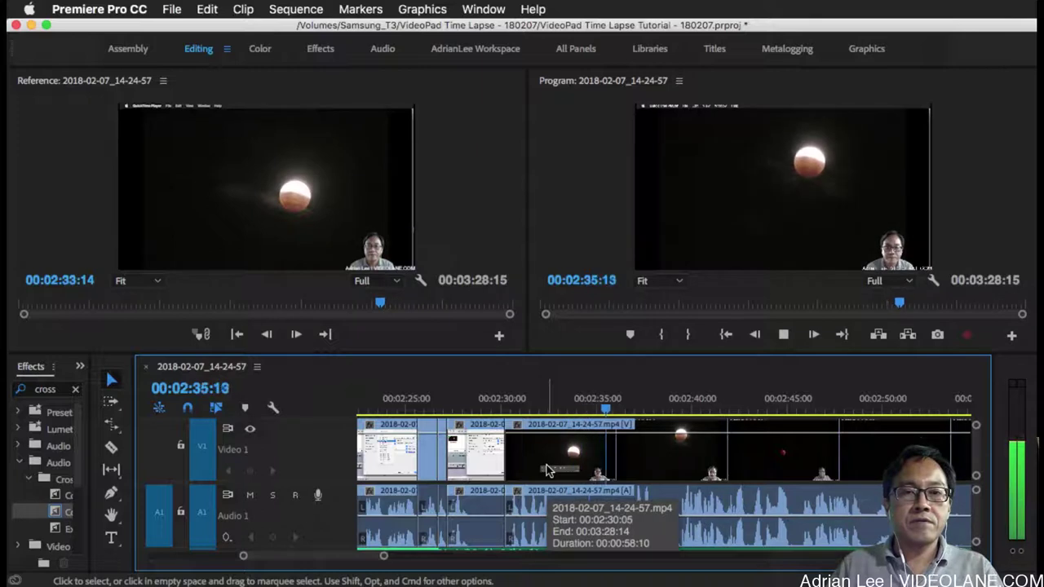
pyautogui.press('space')
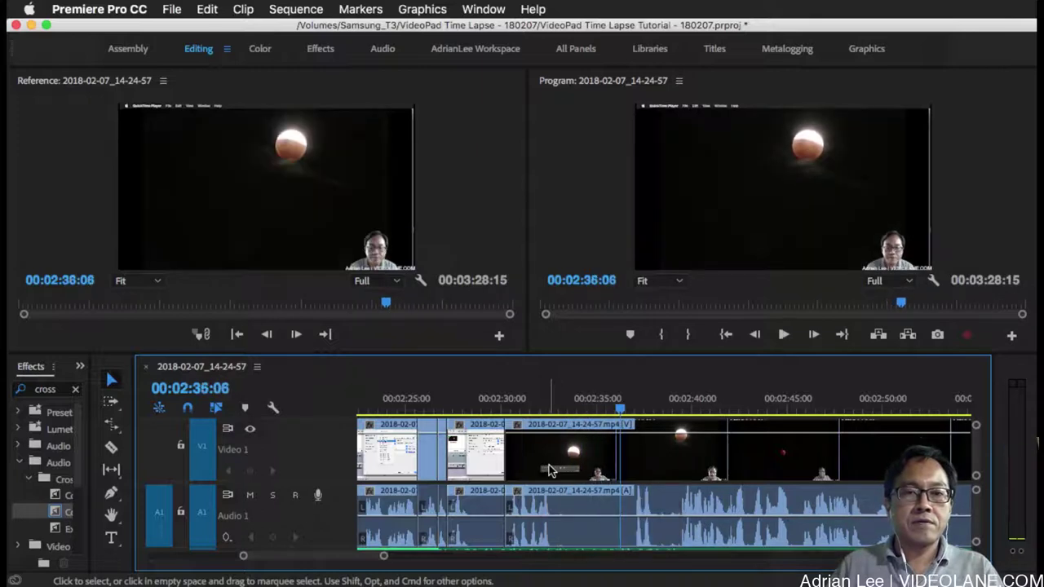
pyautogui.click(619, 464)
pyautogui.press('super+k')
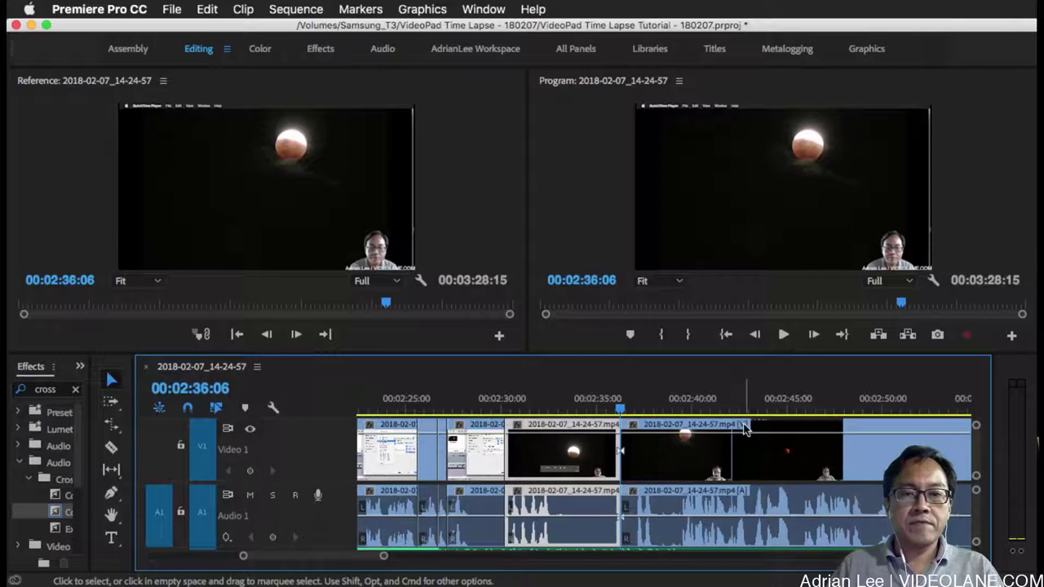
# Ripple-trim 00:00:02:23 off the head of the second eclipse clip.
pyautogui.click(637, 408)
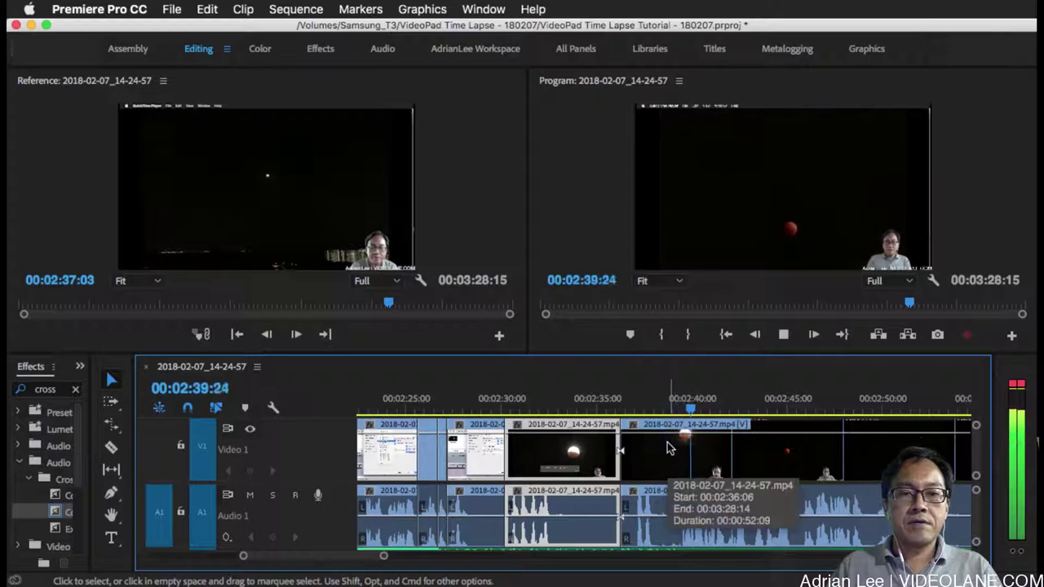
pyautogui.press('space')
pyautogui.moveTo(632, 465); pyautogui.dragTo(688, 470)
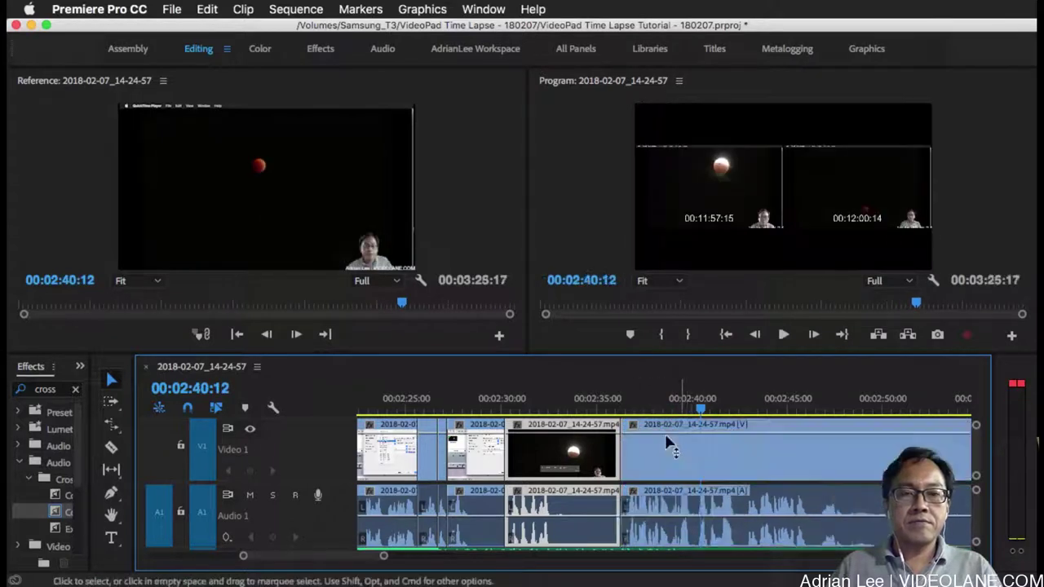
# Play the result from 00:02:35:07 with the timeline zoomed out, stopping at 00:03:01:02.
pyautogui.click(600, 407)
pyautogui.press('space')
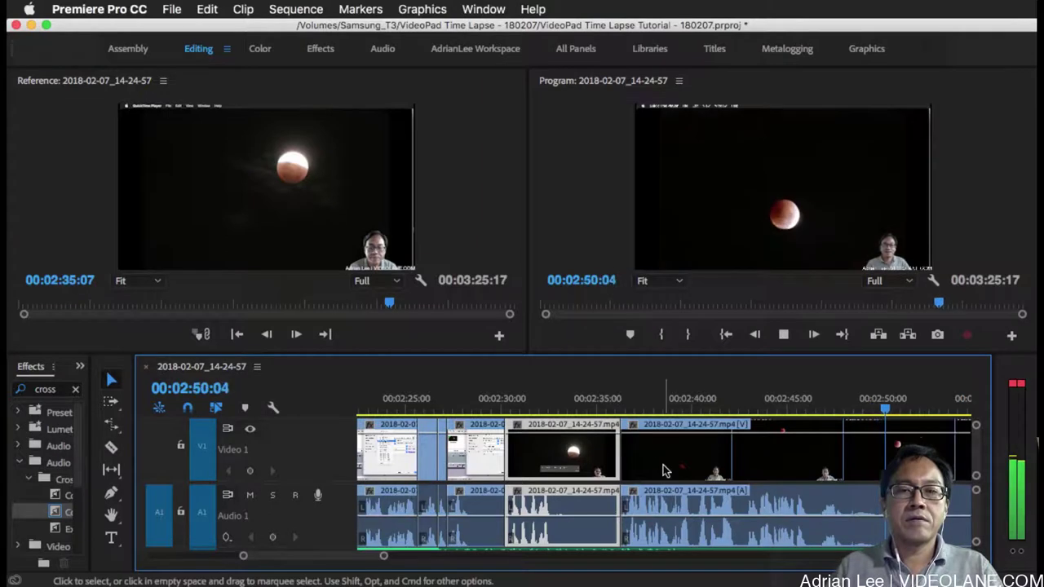
pyautogui.press('-')
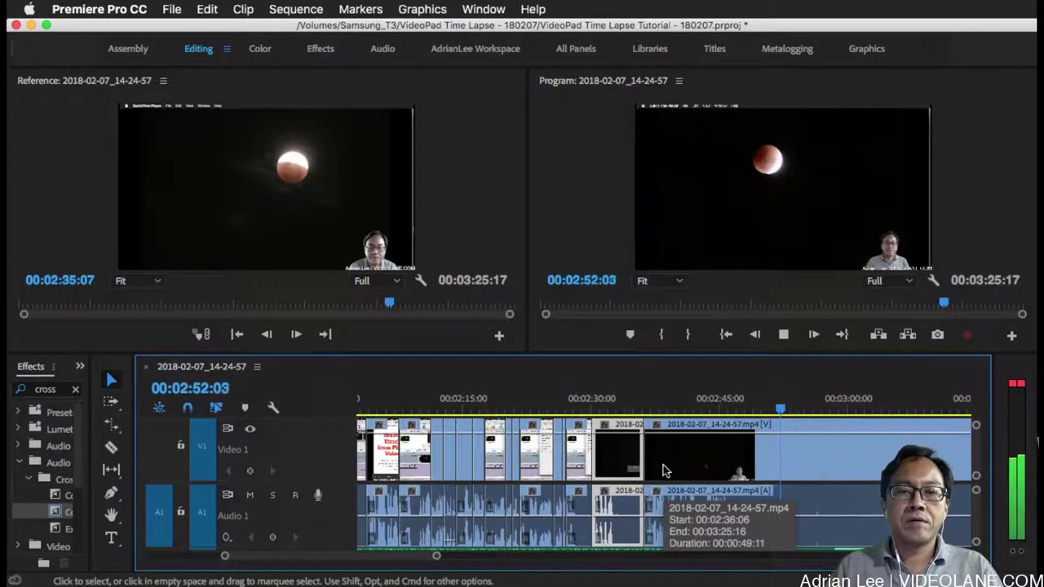
pyautogui.press('-')
pyautogui.press('-')
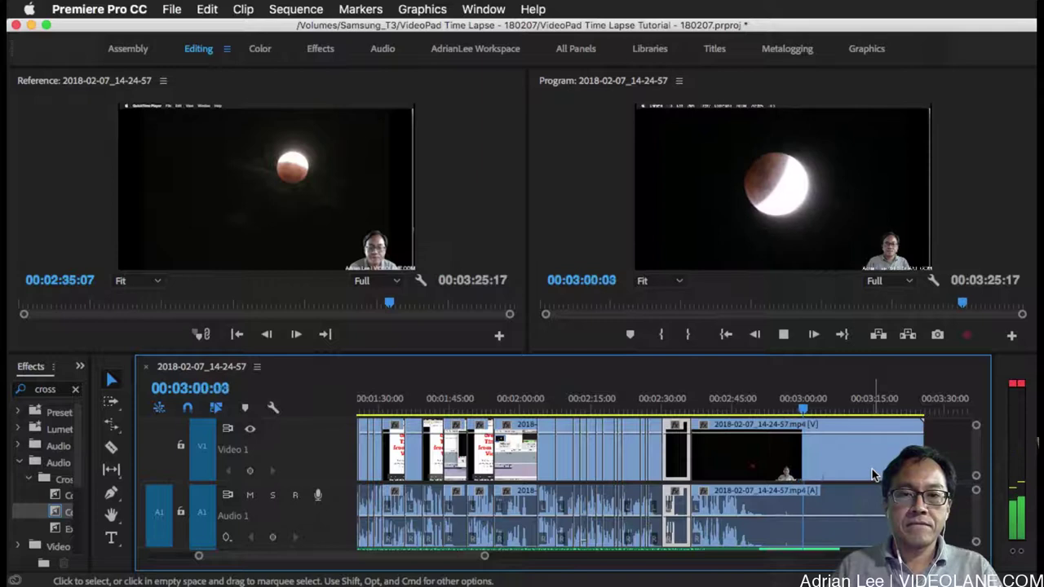
pyautogui.press('space')
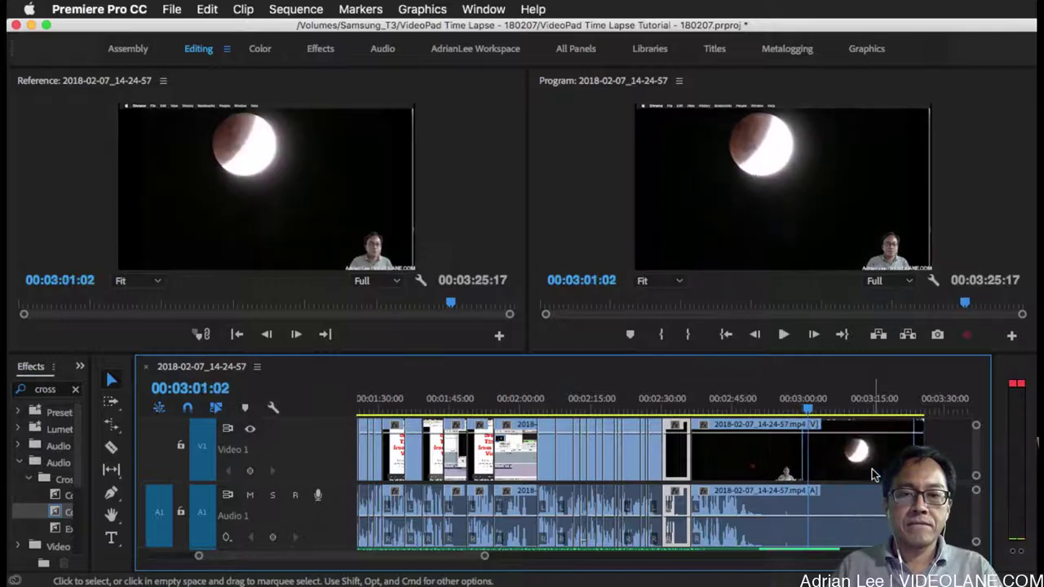
# End the eclipse clip and Over_Time.mp3 at 00:03:01:02, adding an Audio Crossfade fade-out.
pyautogui.moveTo(920, 434); pyautogui.dragTo(807, 452)
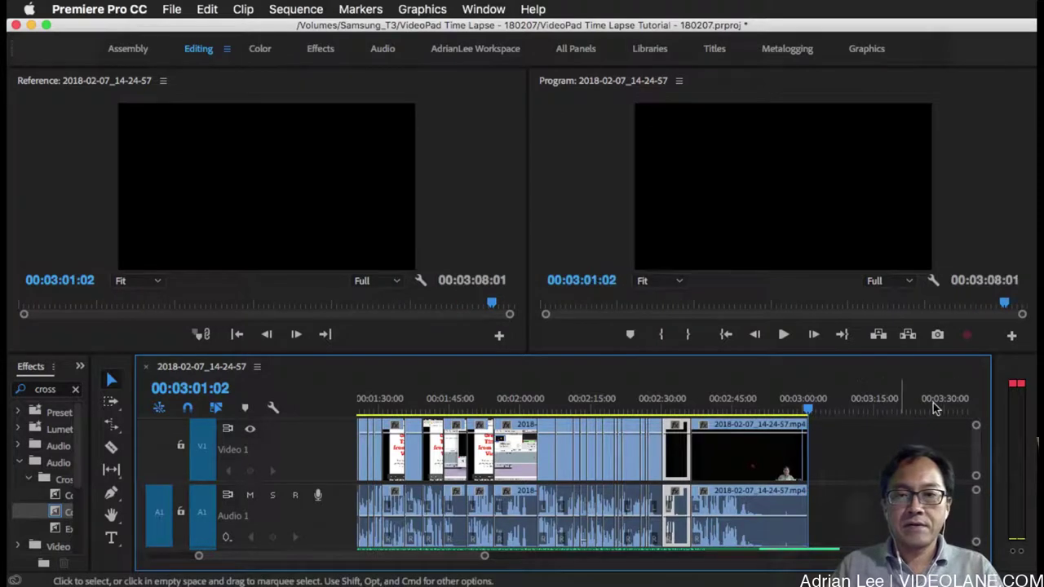
pyautogui.moveTo(934, 354); pyautogui.dragTo(934, 285)
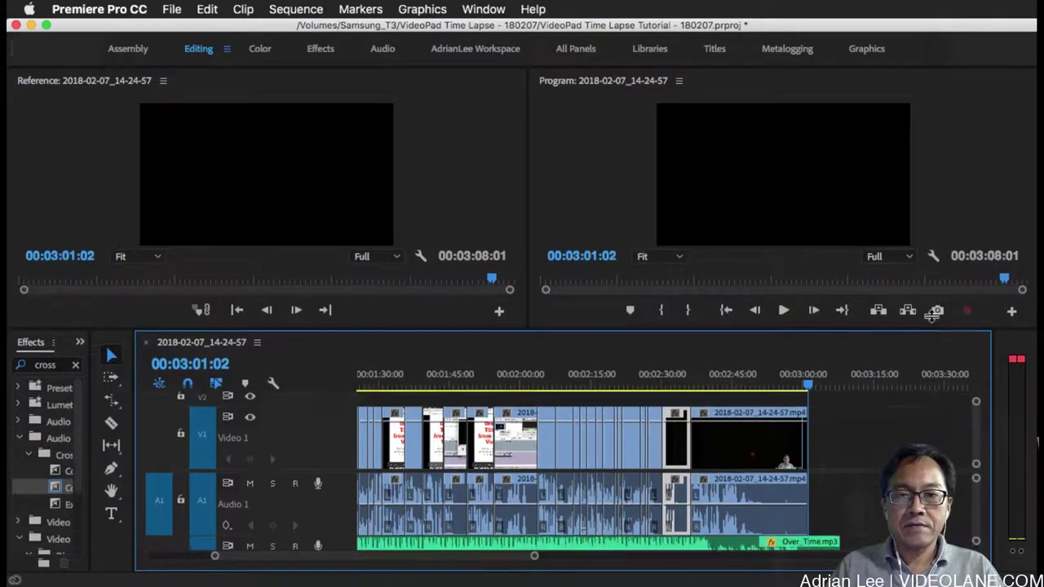
pyautogui.moveTo(834, 528); pyautogui.dragTo(806, 534)
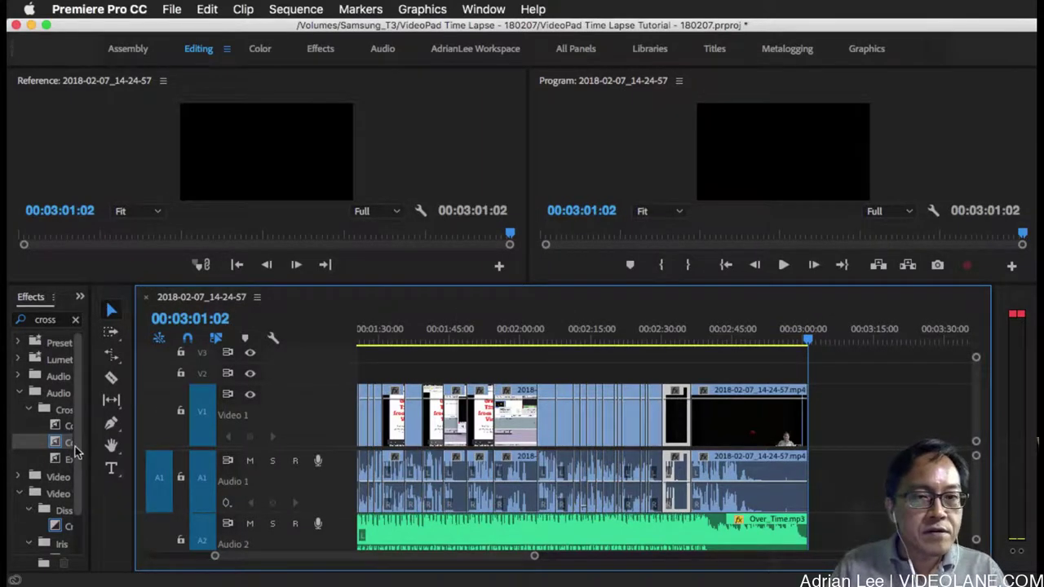
pyautogui.moveTo(69, 443); pyautogui.dragTo(805, 538)
# Preview the ending with the music fade in a maximized Program monitor.
pyautogui.click(788, 343)
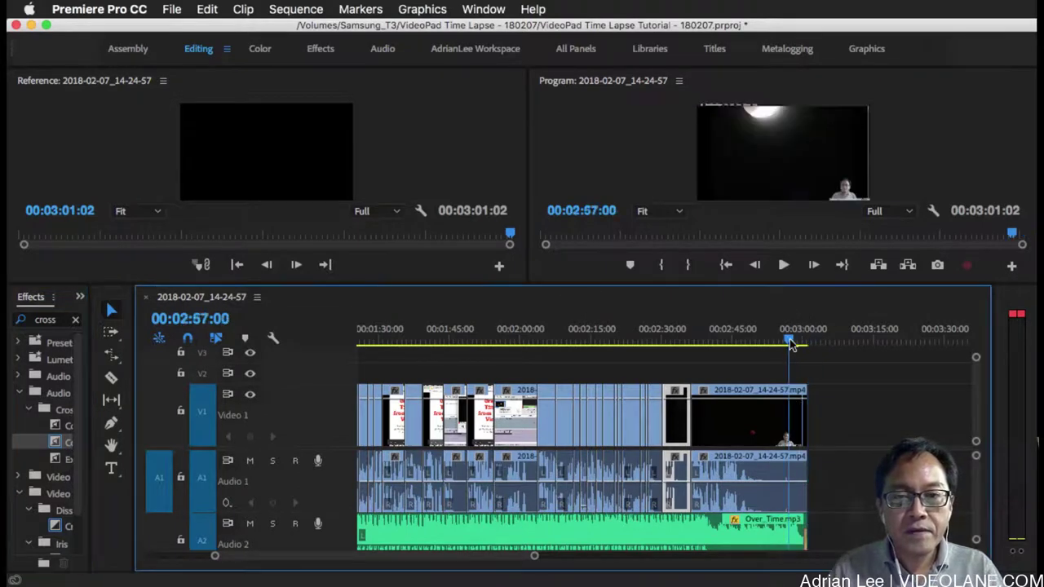
pyautogui.click(736, 346)
pyautogui.click(744, 422)
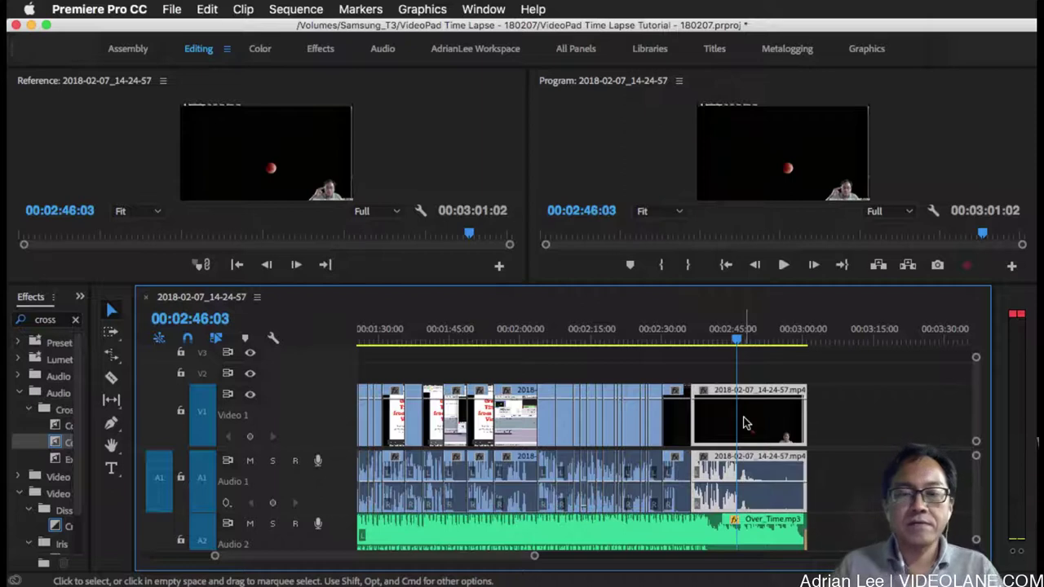
pyautogui.click(706, 339)
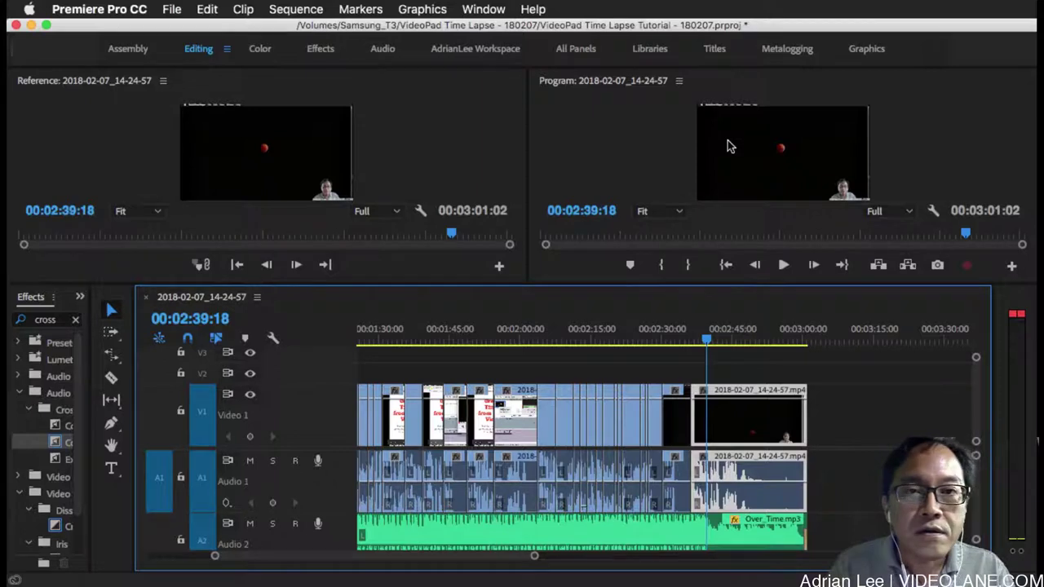
pyautogui.click(731, 190)
pyautogui.press('`')
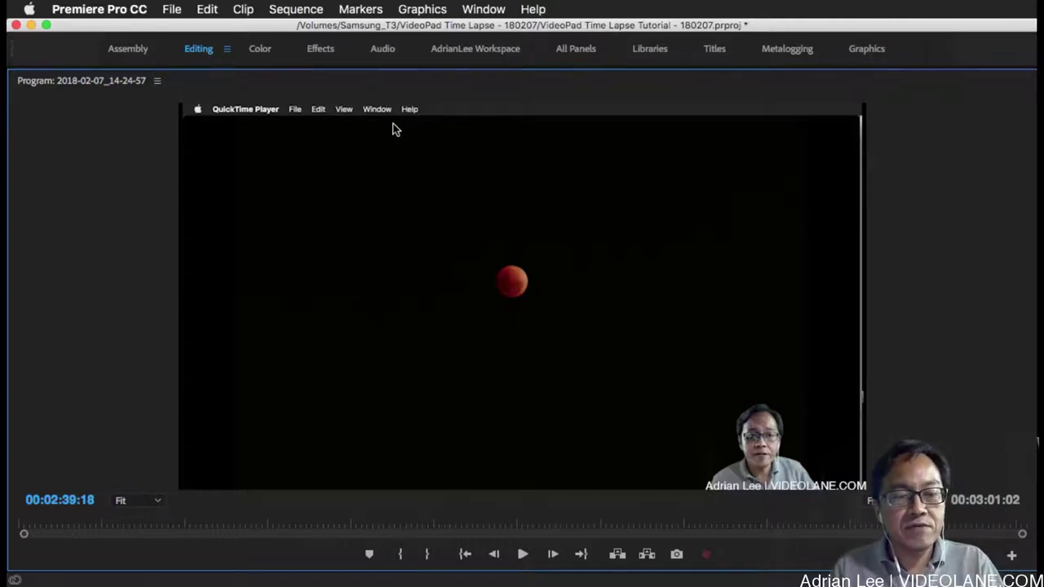
pyautogui.press('`')
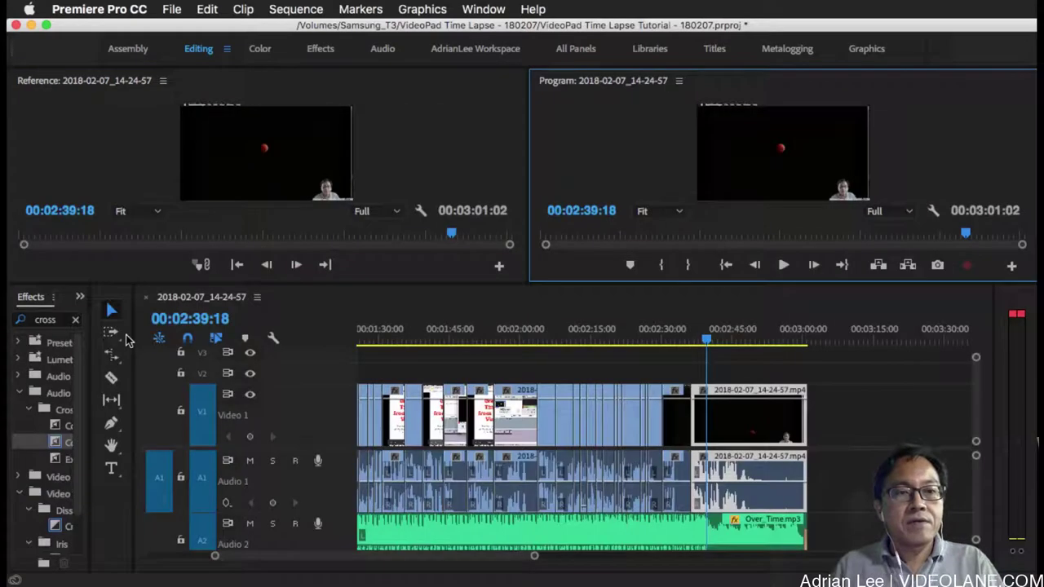
pyautogui.click(730, 343)
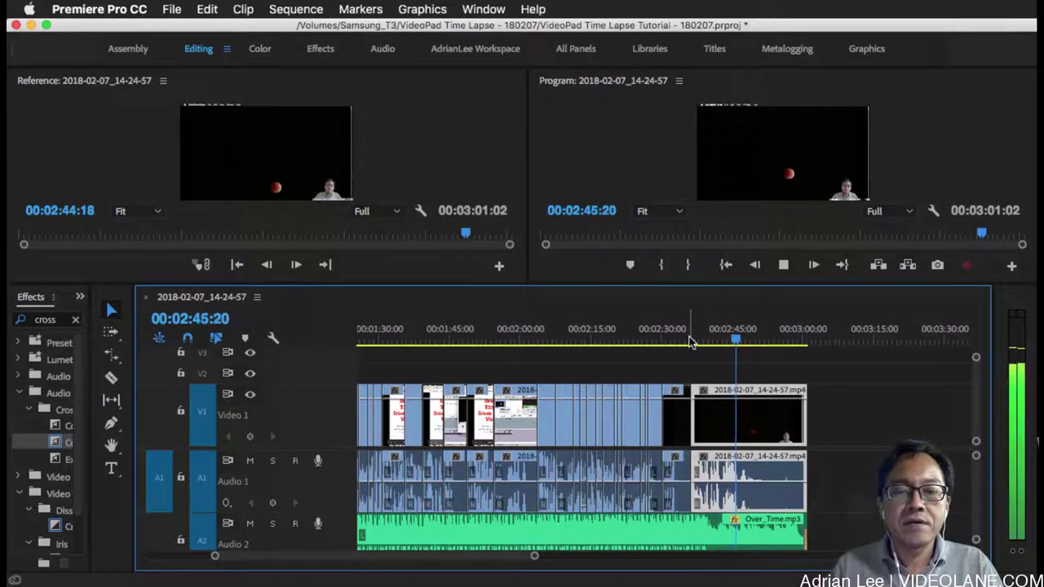
# Check the sequence end and save VideoPad Time Lapse Tutorial - 180207.prproj.
pyautogui.press('space')
pyautogui.press('-')
pyautogui.press('-')
pyautogui.press('-')
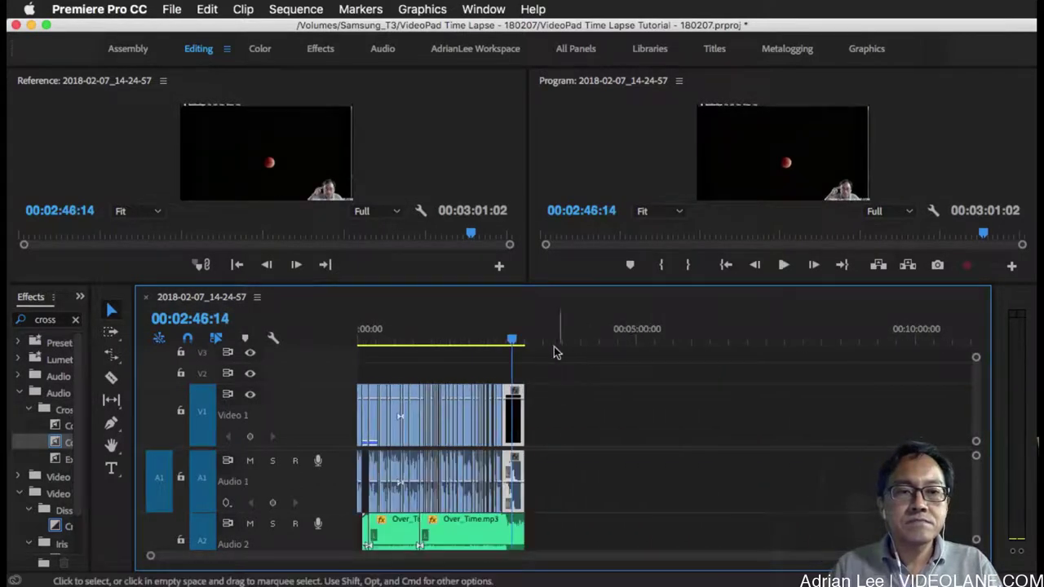
pyautogui.moveTo(516, 347)
pyautogui.mouseDown()
pyautogui.moveTo(473, 342)
pyautogui.moveTo(520, 342)
pyautogui.mouseUp()
pyautogui.press('=')
pyautogui.press('=')
pyautogui.press('=')
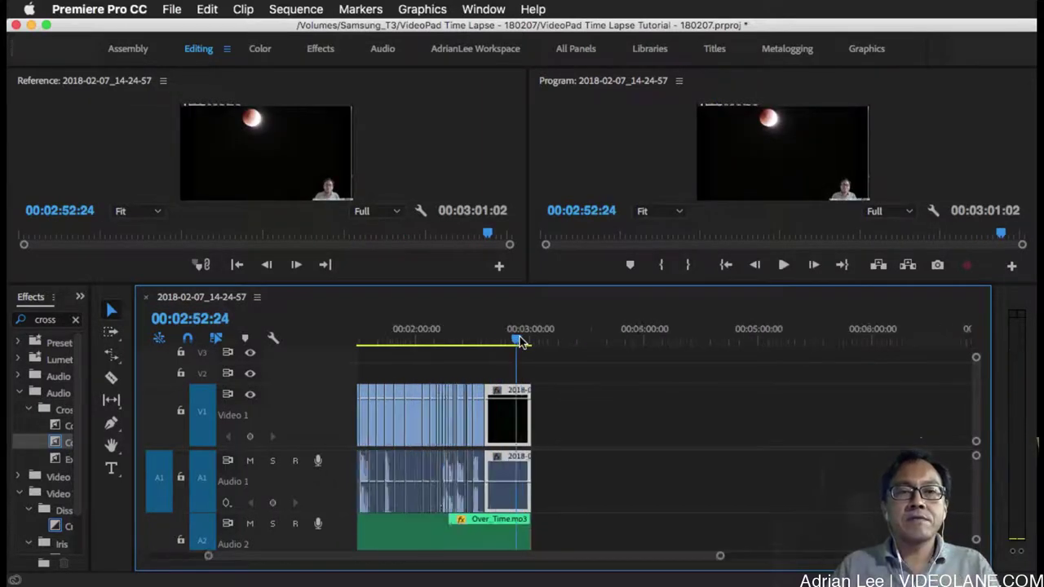
pyautogui.press('d')
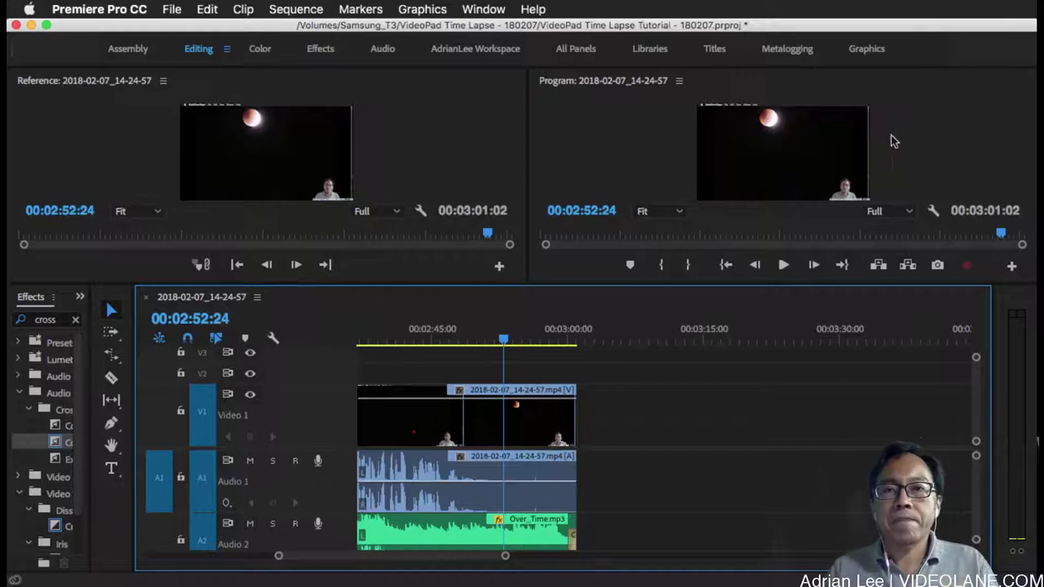
pyautogui.press('super+s')
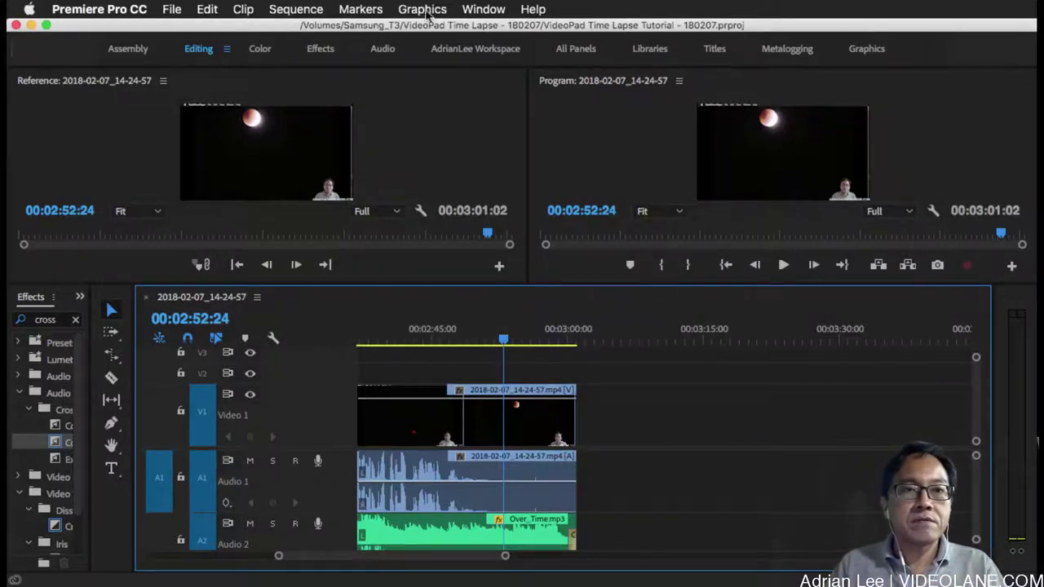
# Switch to the Graphics workspace and list the /Credits templates in Essential Graphics Browse.
pyautogui.click(422, 10)
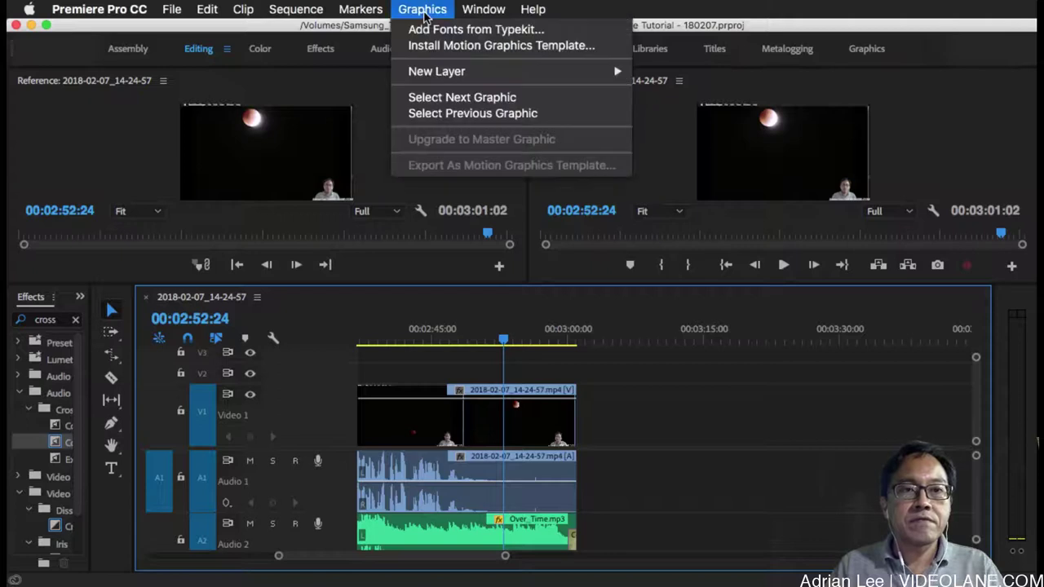
pyautogui.click(375, 109)
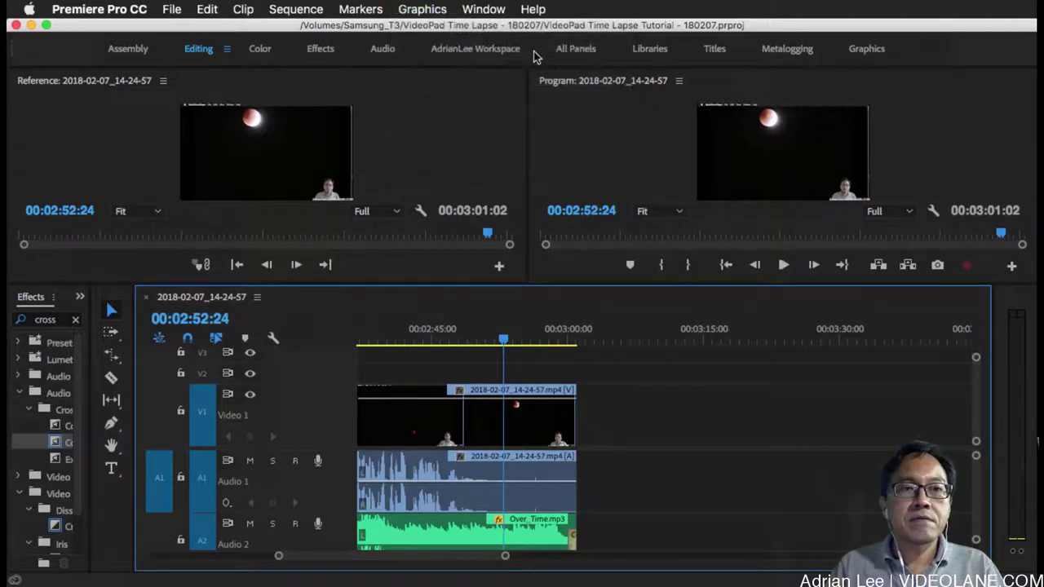
pyautogui.click(868, 54)
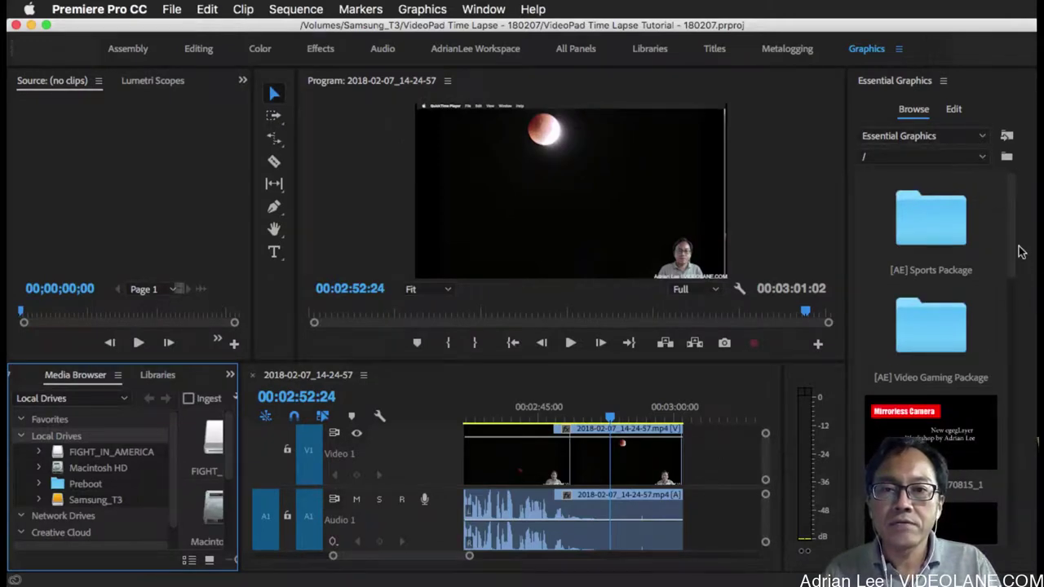
pyautogui.click(981, 137)
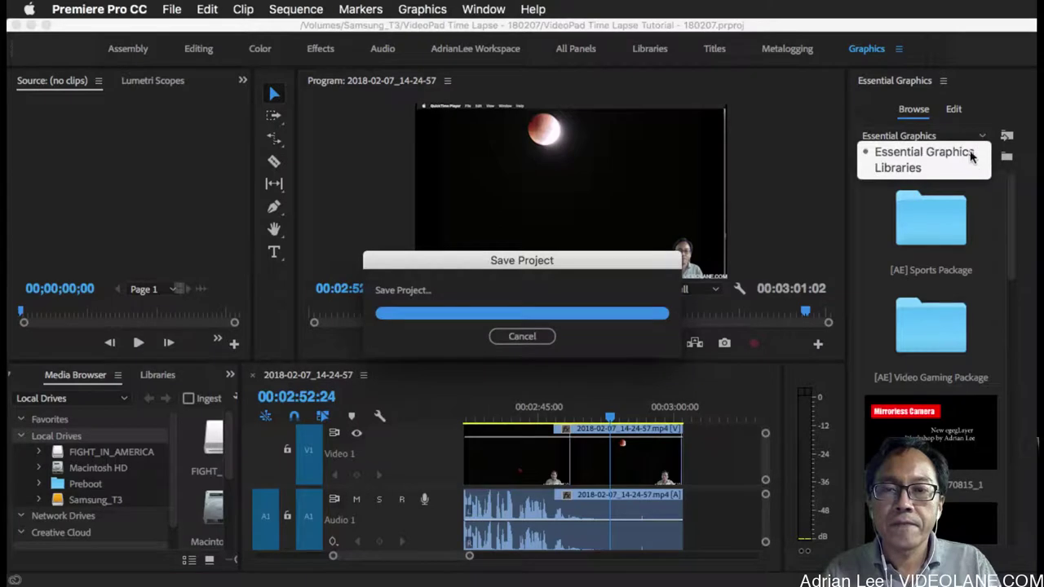
pyautogui.click(978, 153)
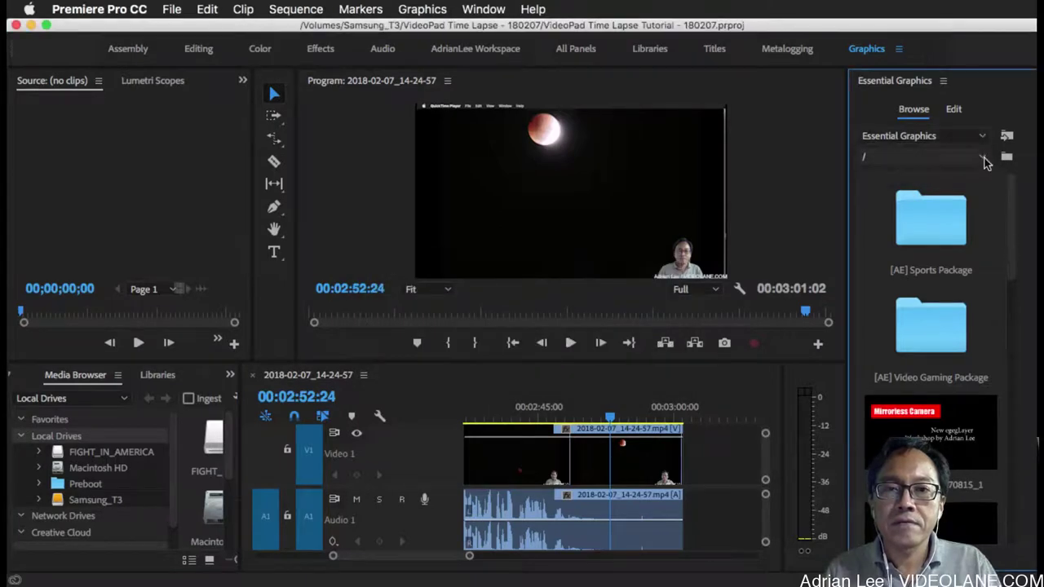
pyautogui.click(982, 158)
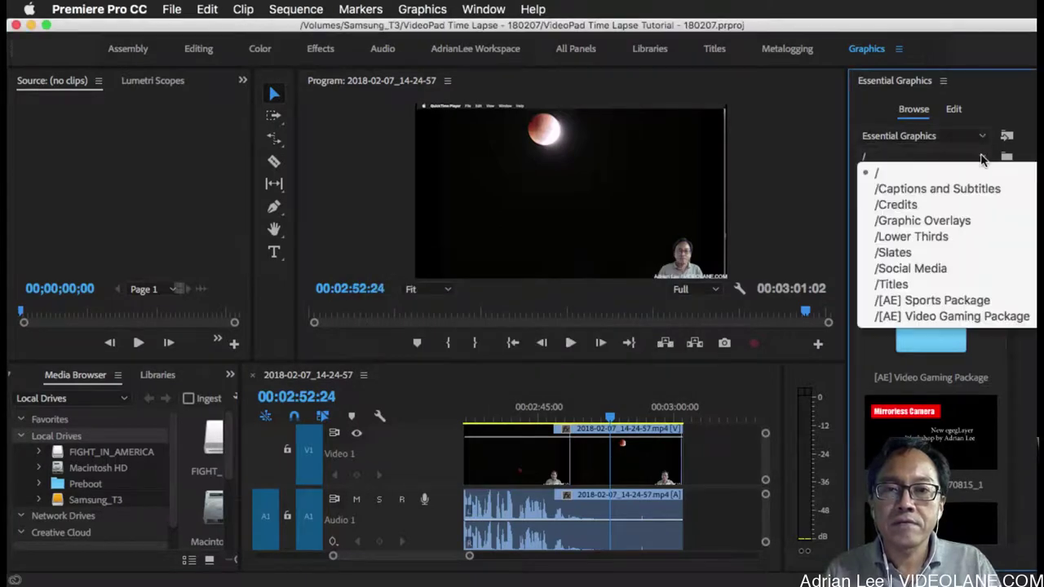
pyautogui.click(966, 208)
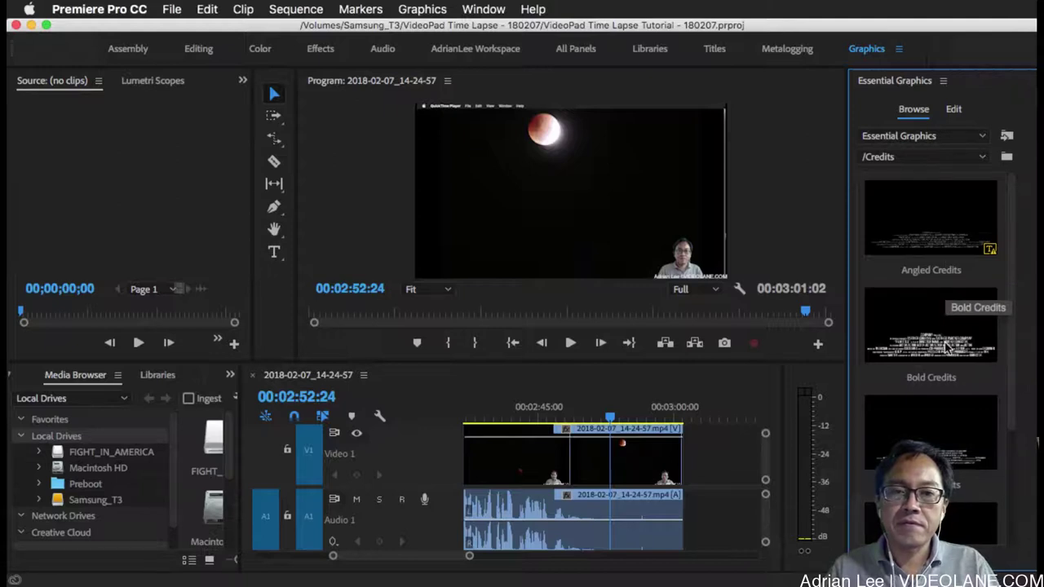
# Place the Bold Credits template on V2 above the eclipse clip at 00:02:52:24.
pyautogui.click(769, 465)
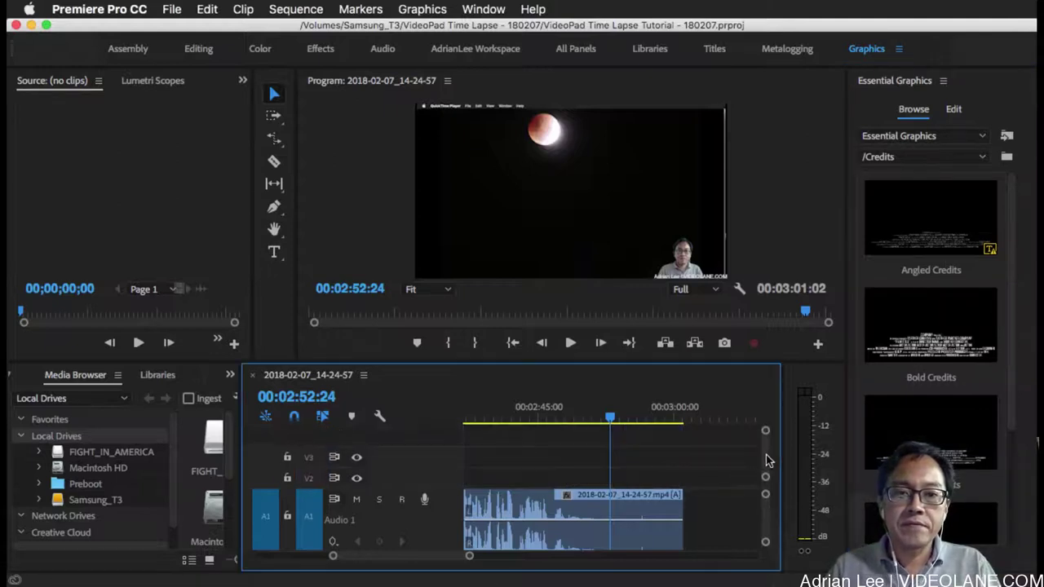
pyautogui.press('-')
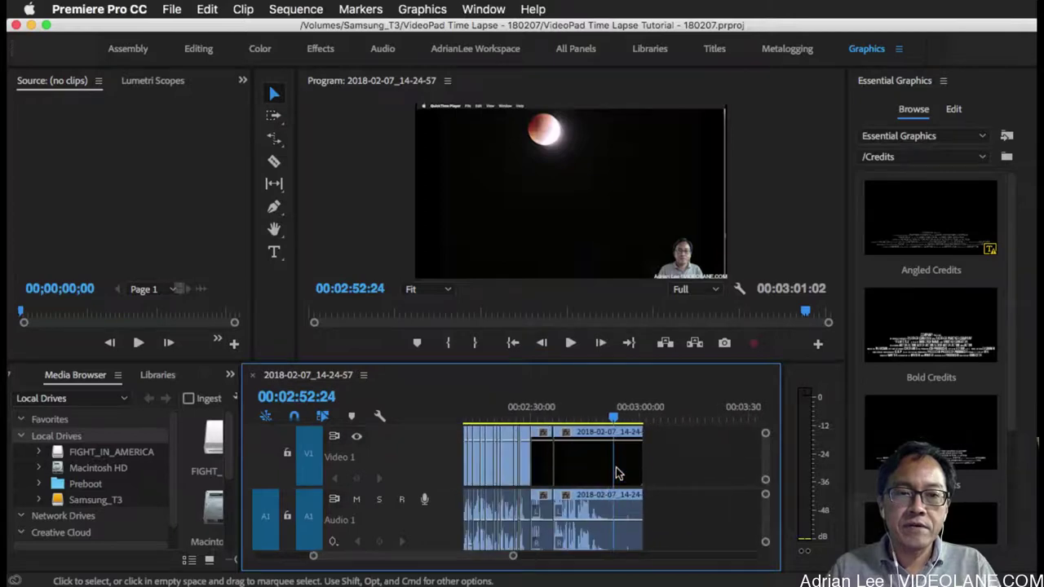
pyautogui.scroll(2, 766, 460)
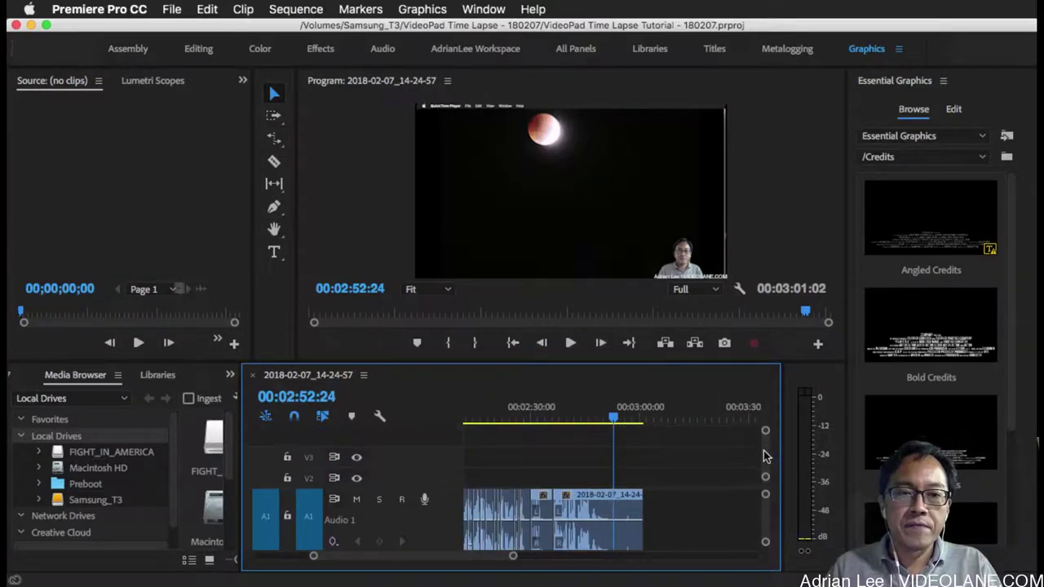
pyautogui.scroll(-2, 766, 459)
pyautogui.scroll(2, 766, 458)
pyautogui.scroll(-1, 766, 458)
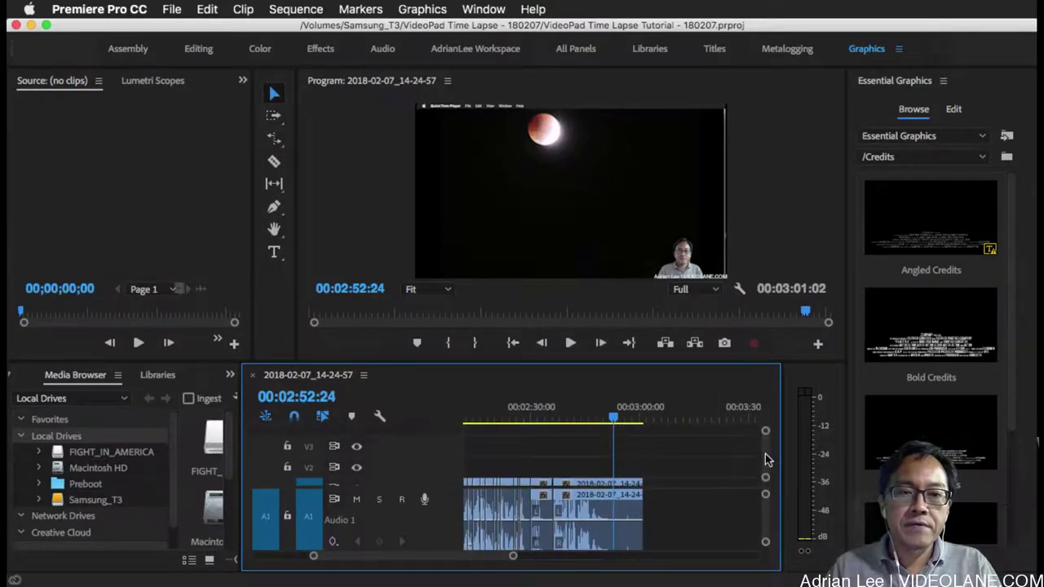
pyautogui.moveTo(904, 360); pyautogui.dragTo(642, 466)
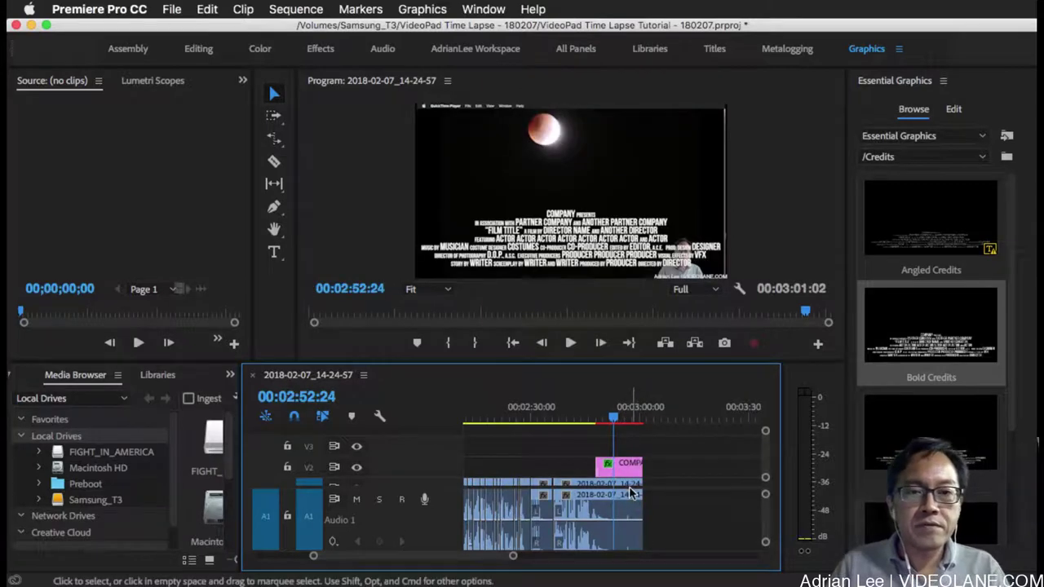
# Select the credits title's text lines with the Program monitor maximized.
pyautogui.click(585, 242)
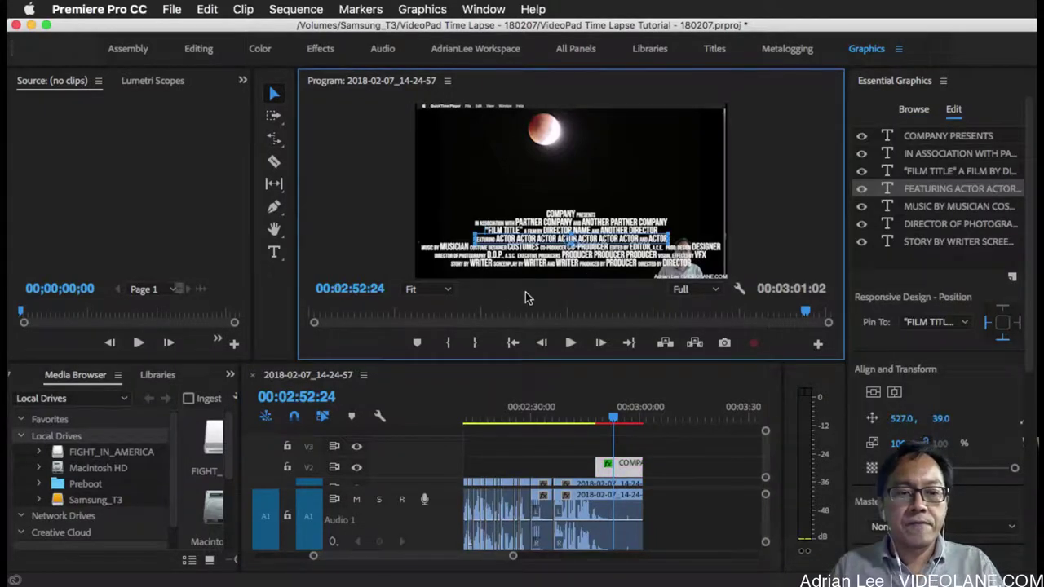
pyautogui.press('`')
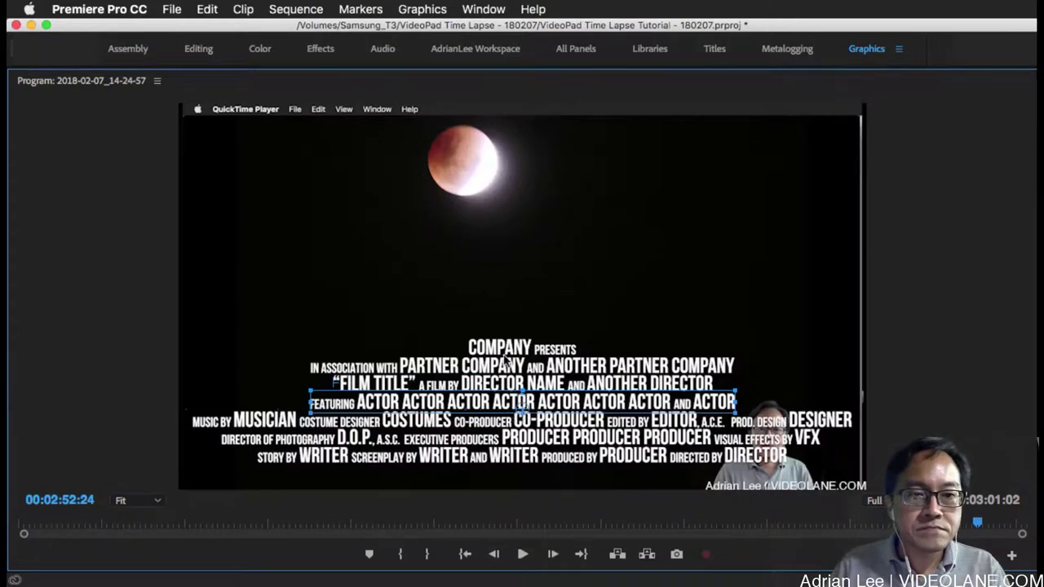
pyautogui.click(497, 350)
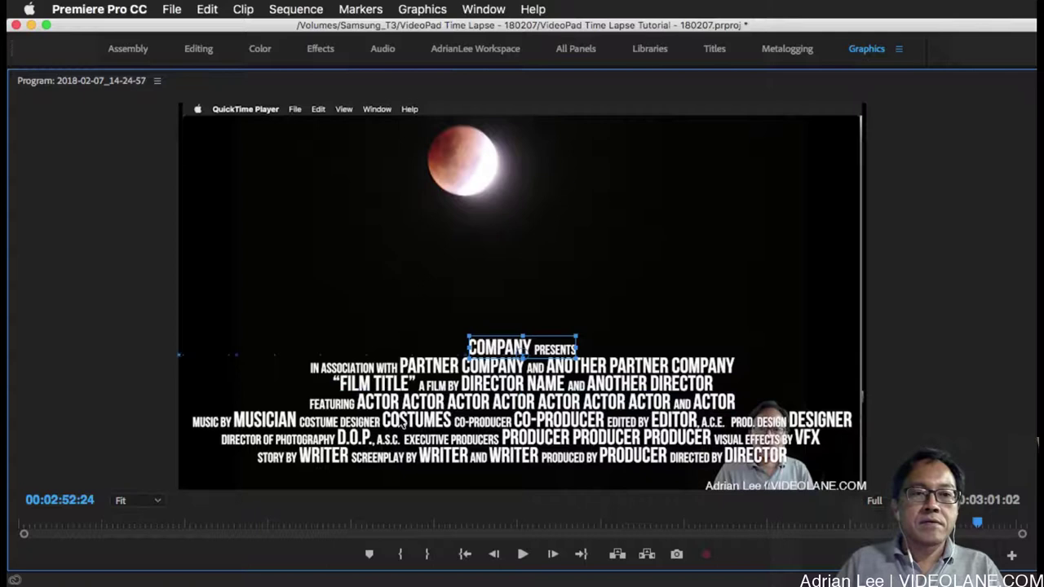
pyautogui.click(369, 461)
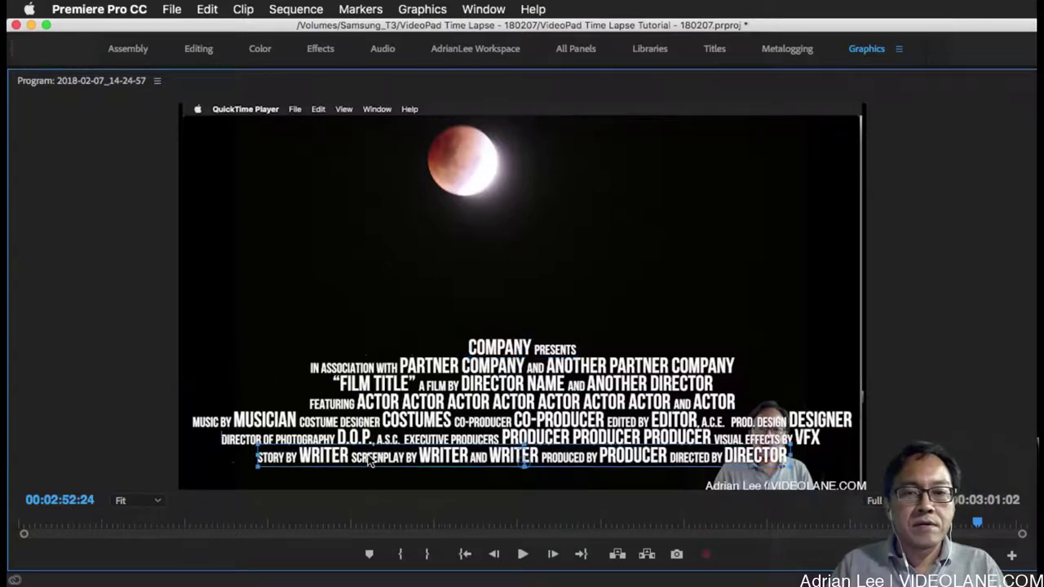
# Replace the STORY BY WRITER line with 'MUSIC: OVER TIME BY VIBE TRACKS' and a VIDEOLANE.COM credit.
pyautogui.doubleClick(368, 454)
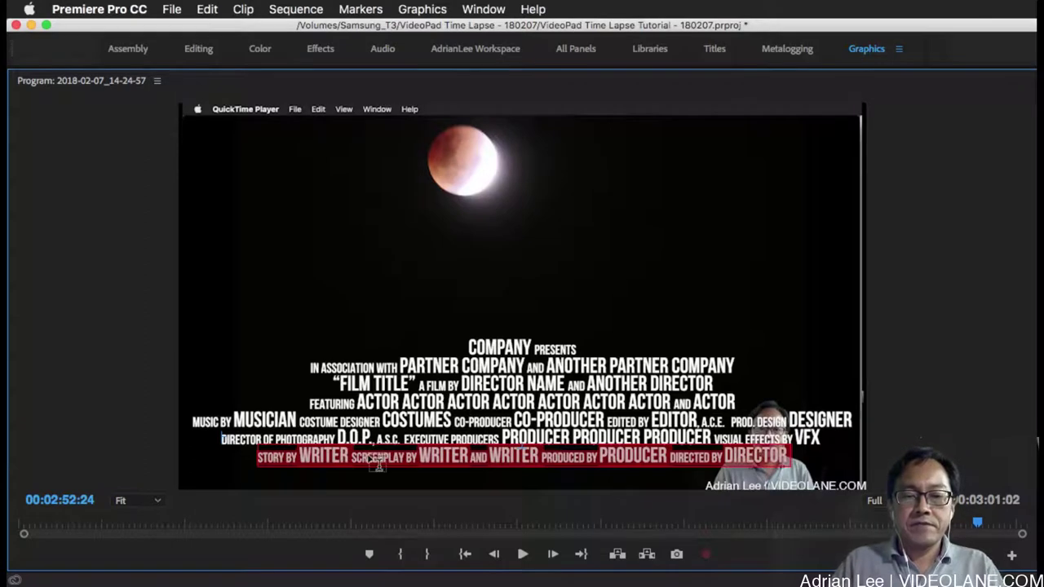
pyautogui.write('MUSIC')
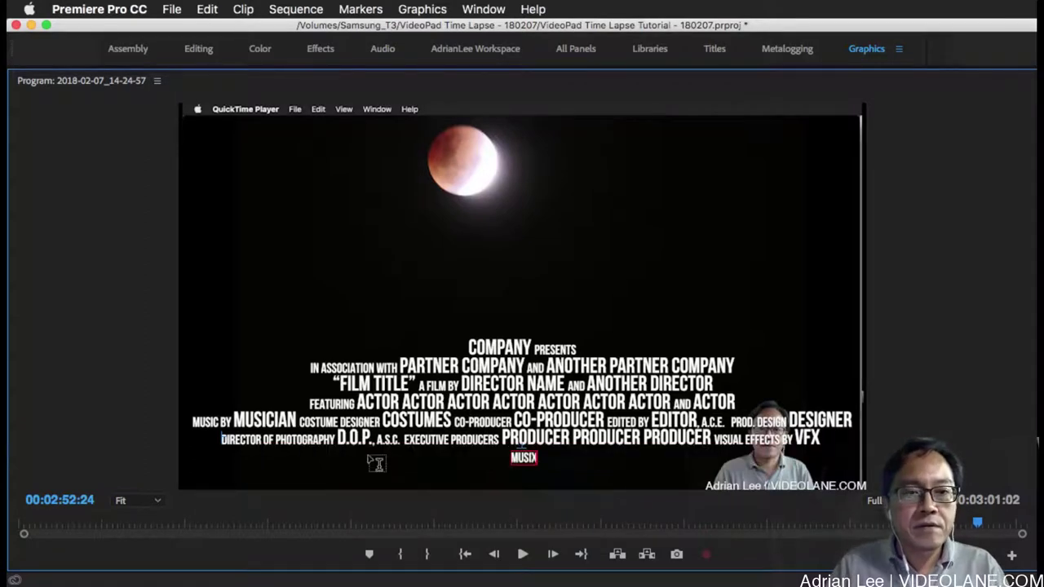
pyautogui.press('BackSpace')
pyautogui.press('BackSpace')
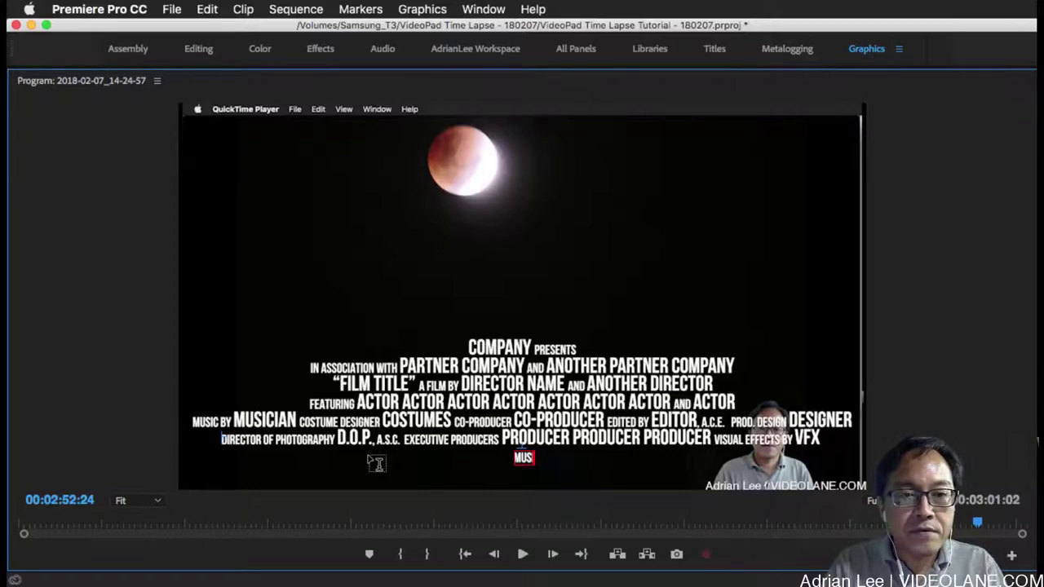
pyautogui.write('IC')
pyautogui.press('BackSpace')
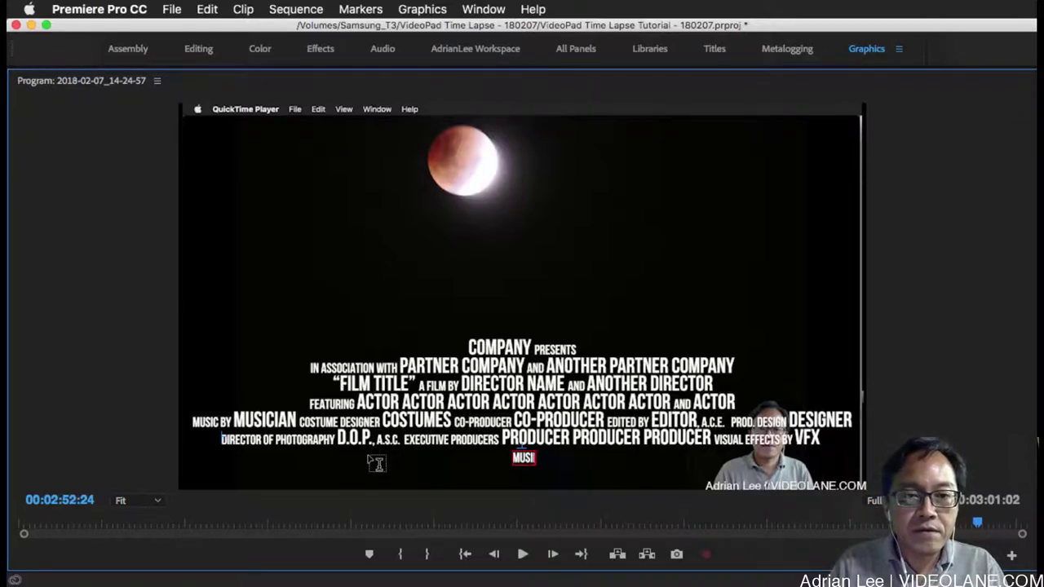
pyautogui.press('BackSpace')
pyautogui.write('IC')
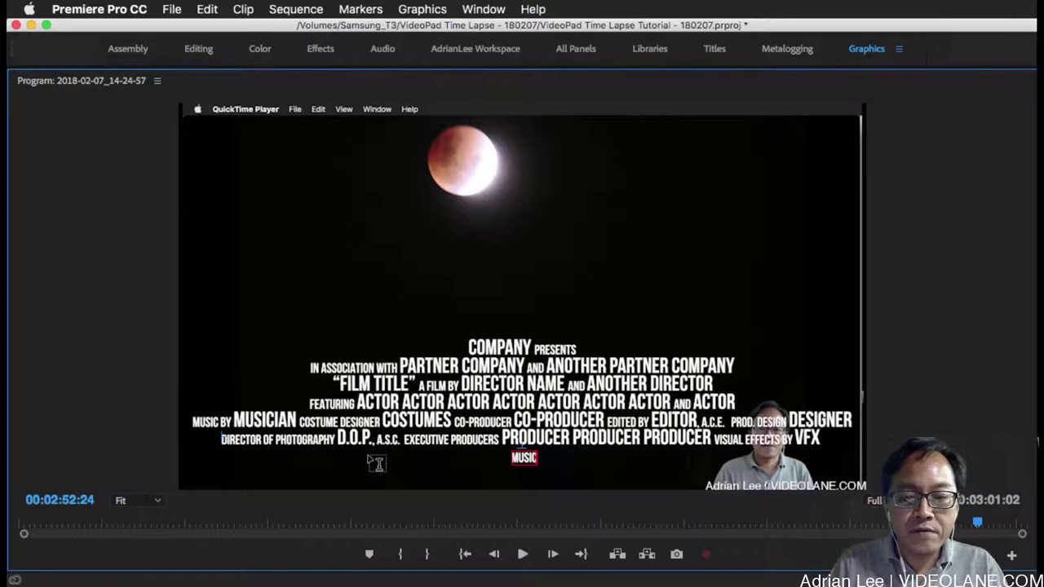
pyautogui.write(' :')
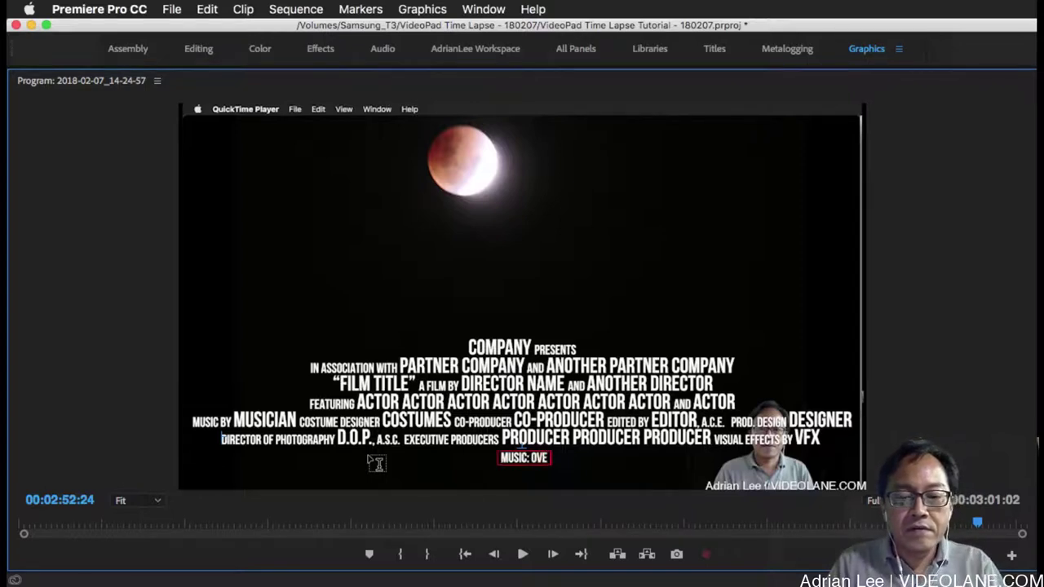
pyautogui.write('IME BY V')
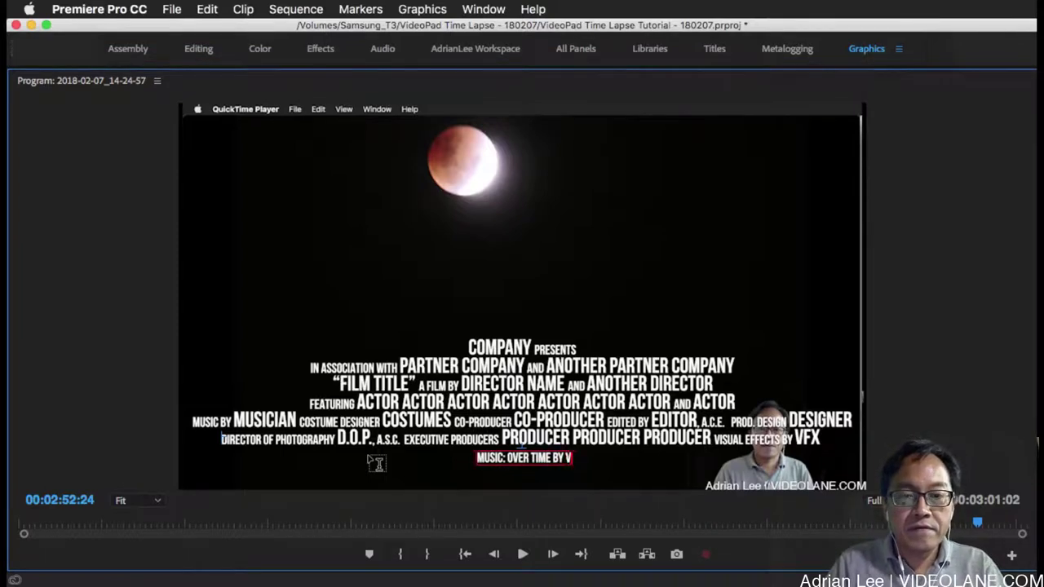
pyautogui.write('IBE TRACKS')
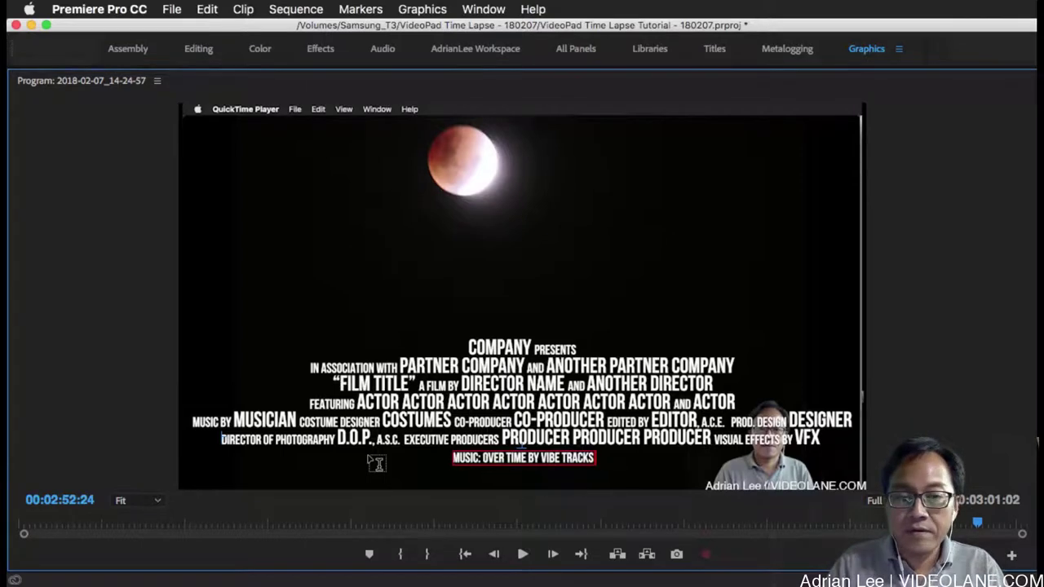
pyautogui.write(' | A')
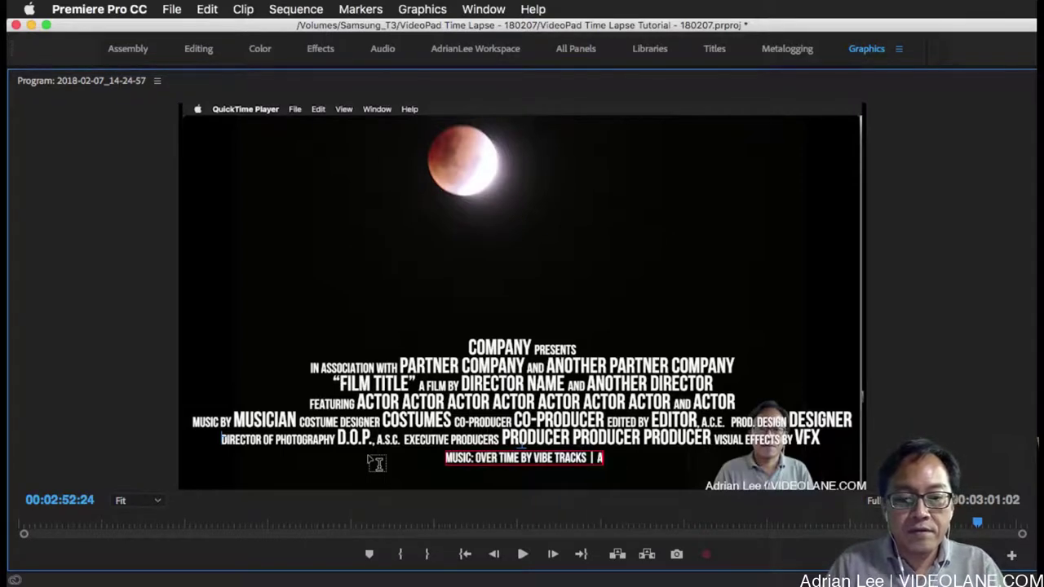
pyautogui.write('DRIANV')
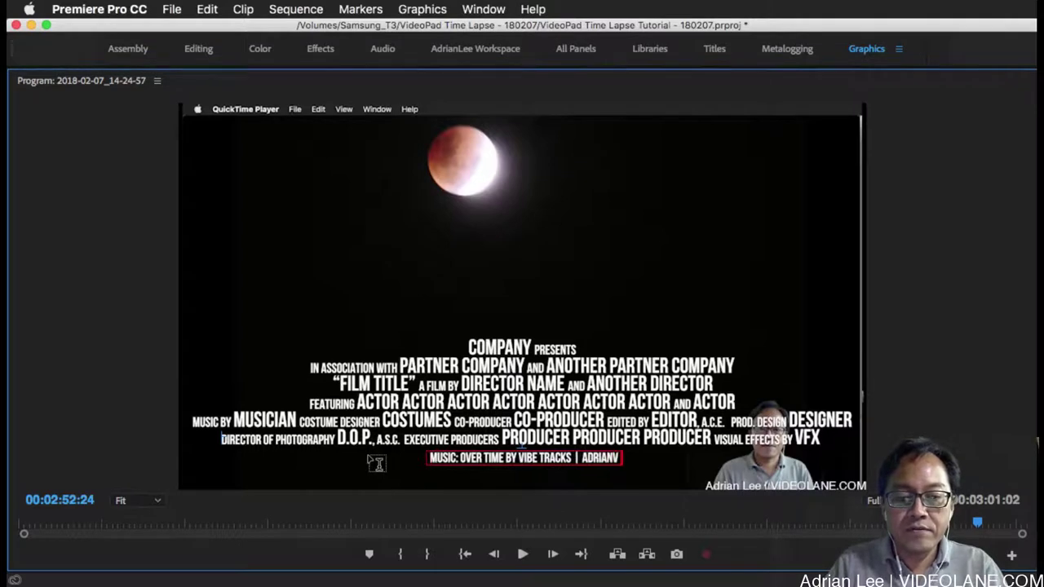
pyautogui.write('IDEO IMAGE')
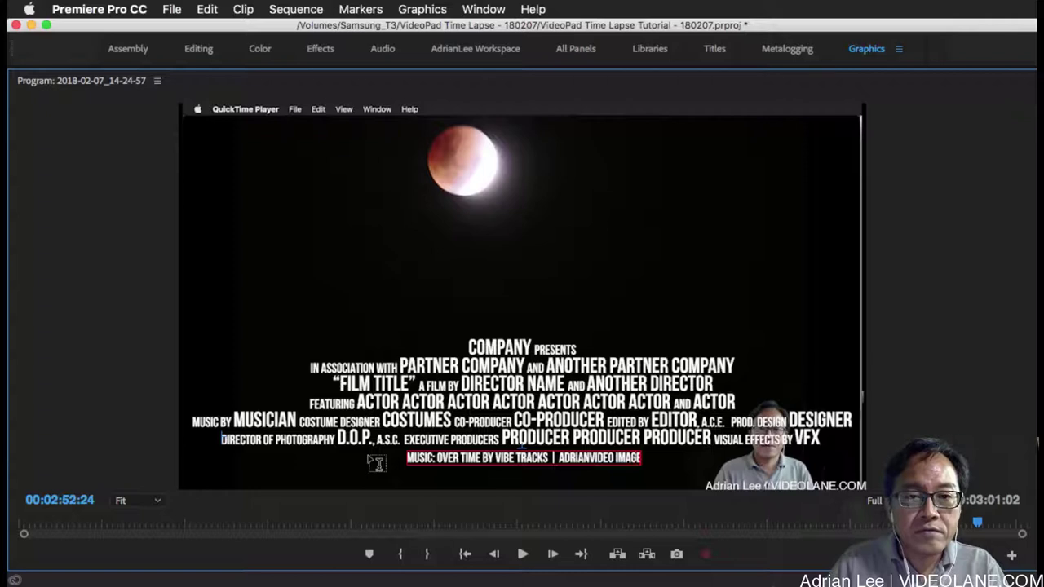
pyautogui.press('BackSpace')
pyautogui.press('BackSpace')
pyautogui.press('BackSpace')
pyautogui.press('BackSpace')
pyautogui.press('BackSpace')
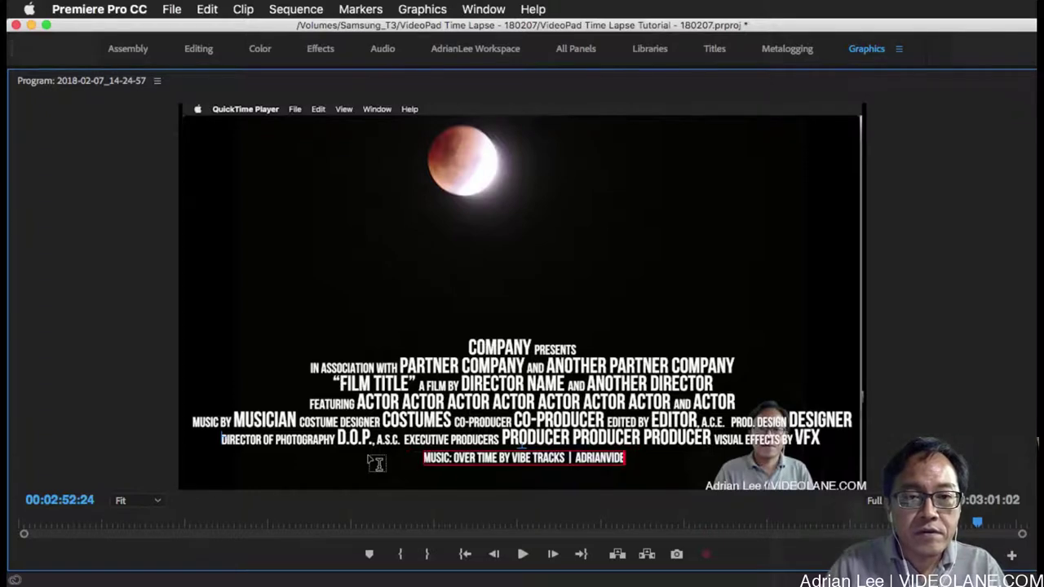
pyautogui.press('BackSpace')
pyautogui.press('BackSpace')
pyautogui.press('BackSpace')
pyautogui.press('BackSpace')
pyautogui.press('BackSpace')
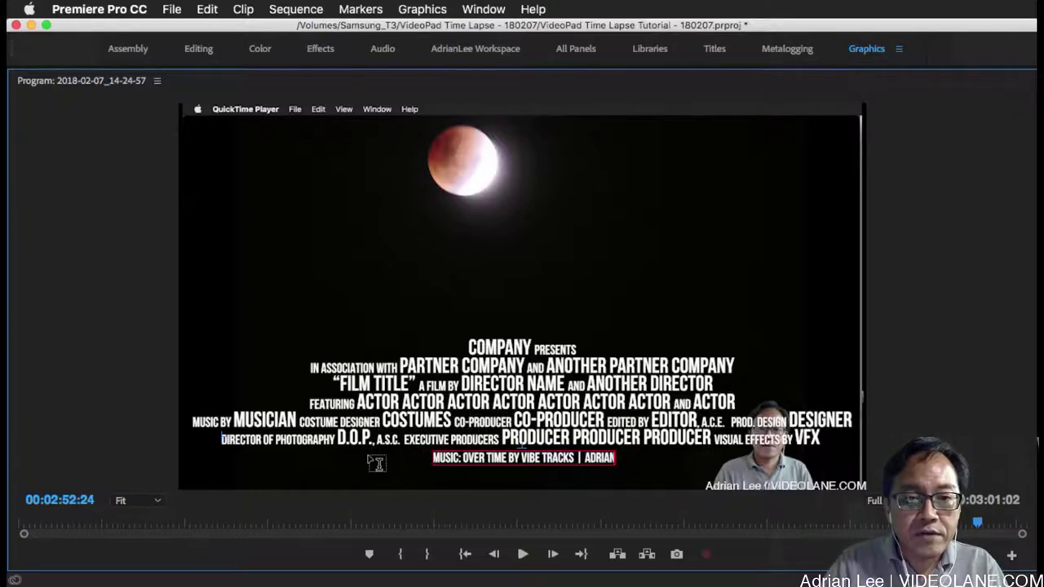
pyautogui.press('BackSpace')
pyautogui.press('BackSpace')
pyautogui.press('BackSpace')
pyautogui.press('BackSpace')
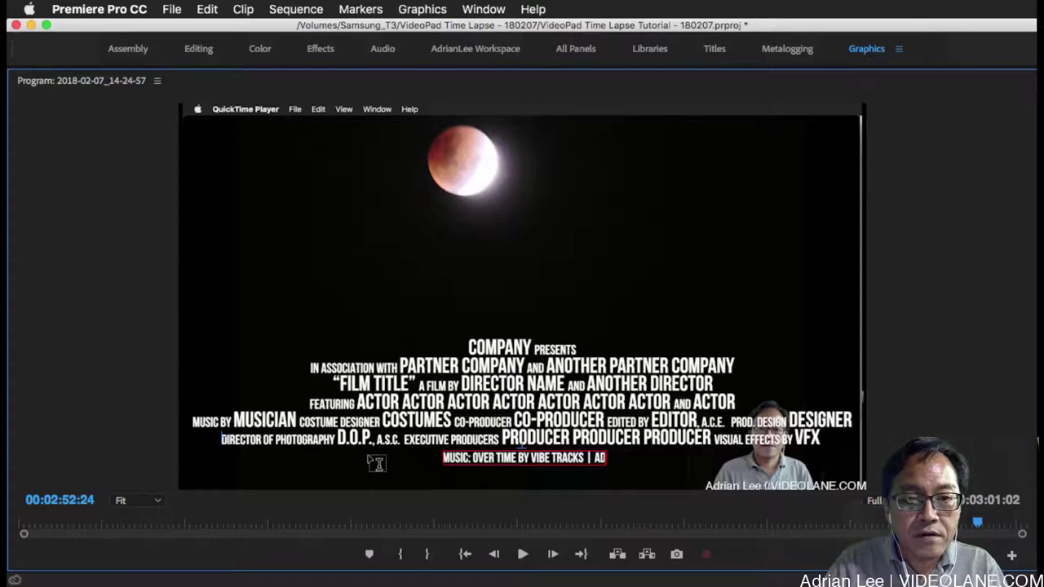
pyautogui.press('BackSpace')
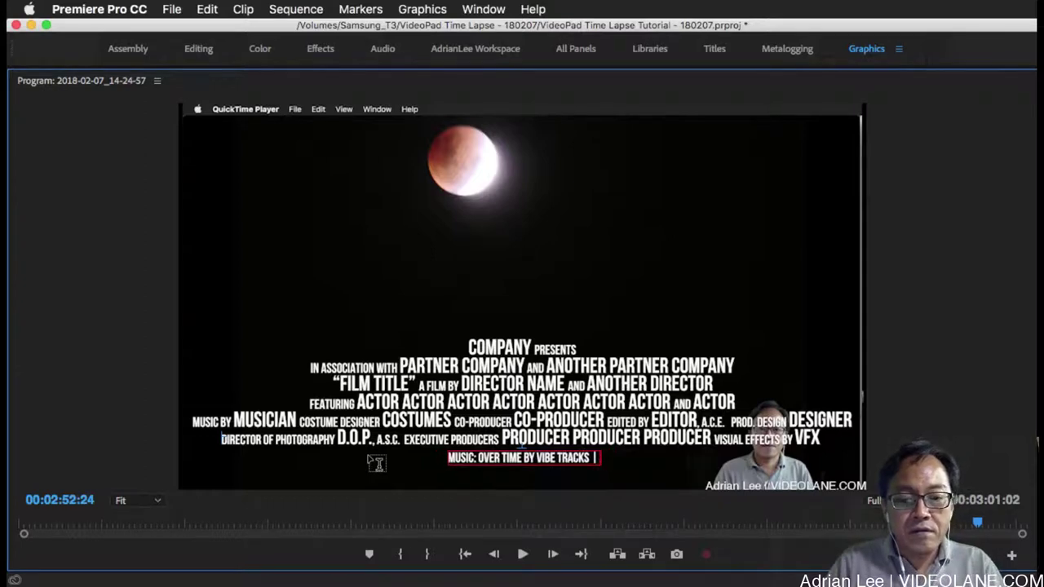
pyautogui.write('VIDE')
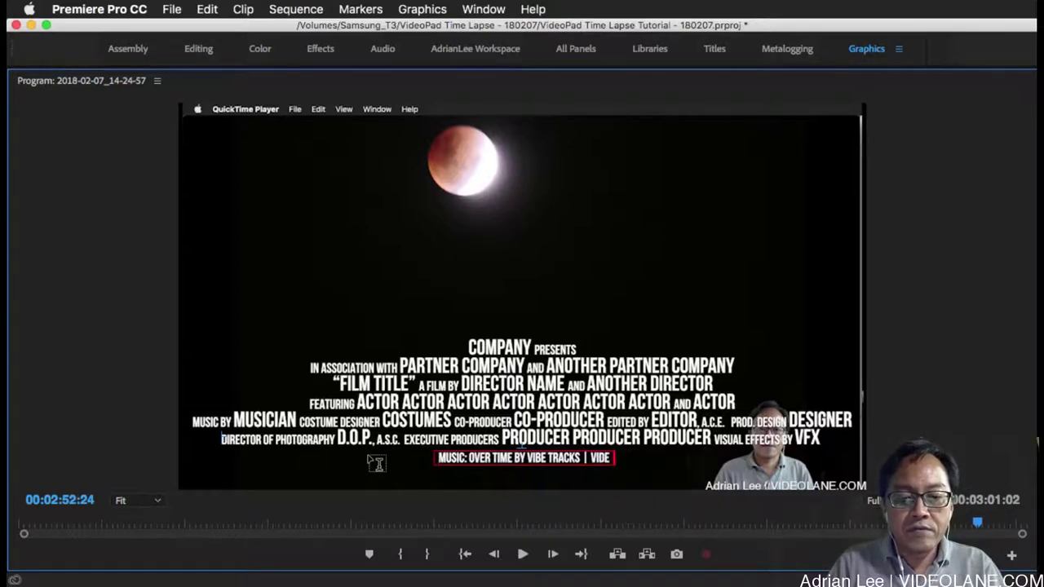
pyautogui.write('OLANE.COM')
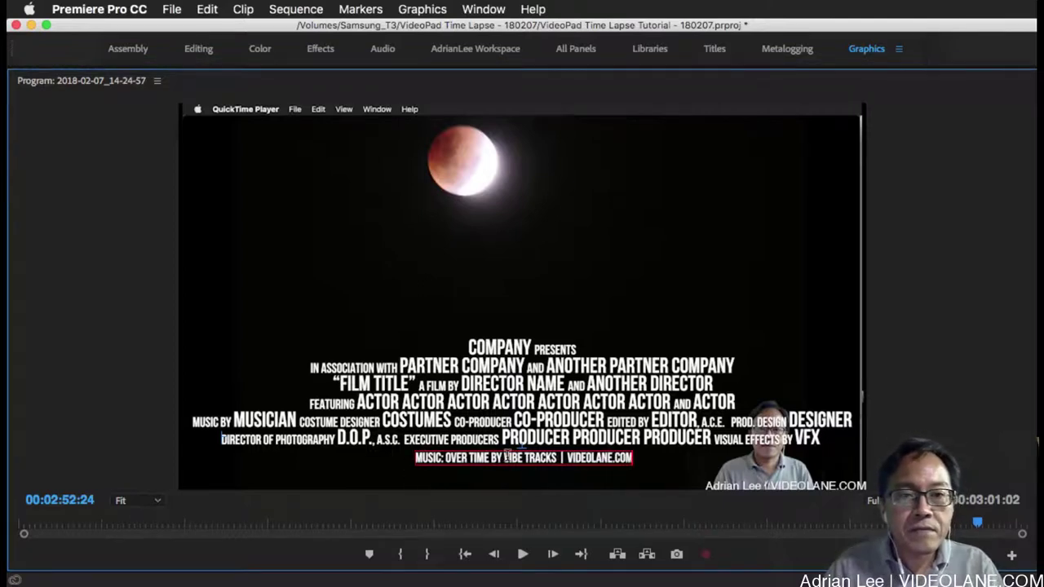
# Select the whole DIRECTOR OF PHOTOGRAPHY line and type RE over it.
pyautogui.click(515, 440)
pyautogui.doubleClick(521, 434)
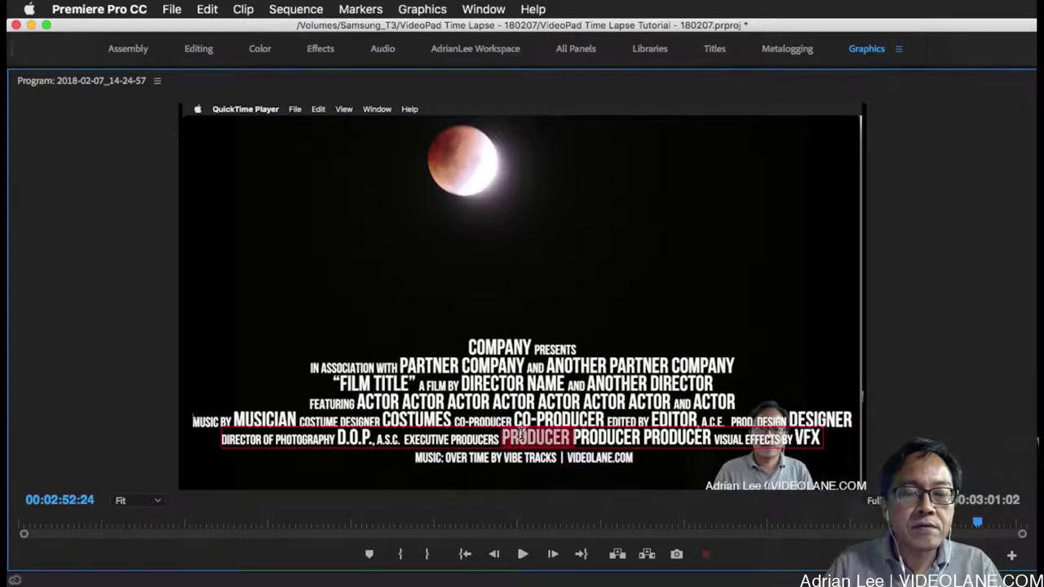
pyautogui.click(521, 435)
pyautogui.tripleClick(522, 435)
pyautogui.click(521, 435)
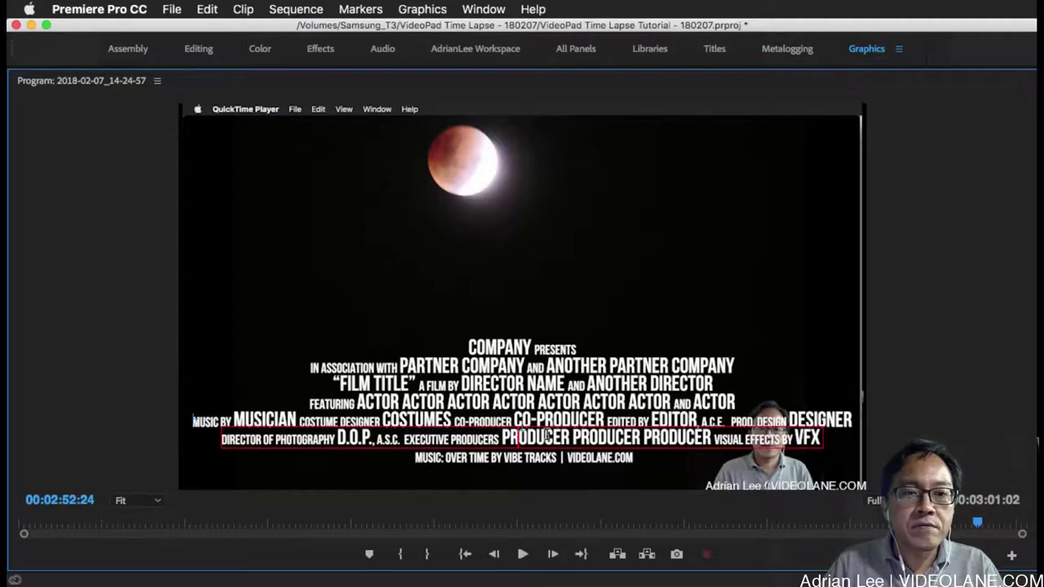
pyautogui.tripleClick(546, 435)
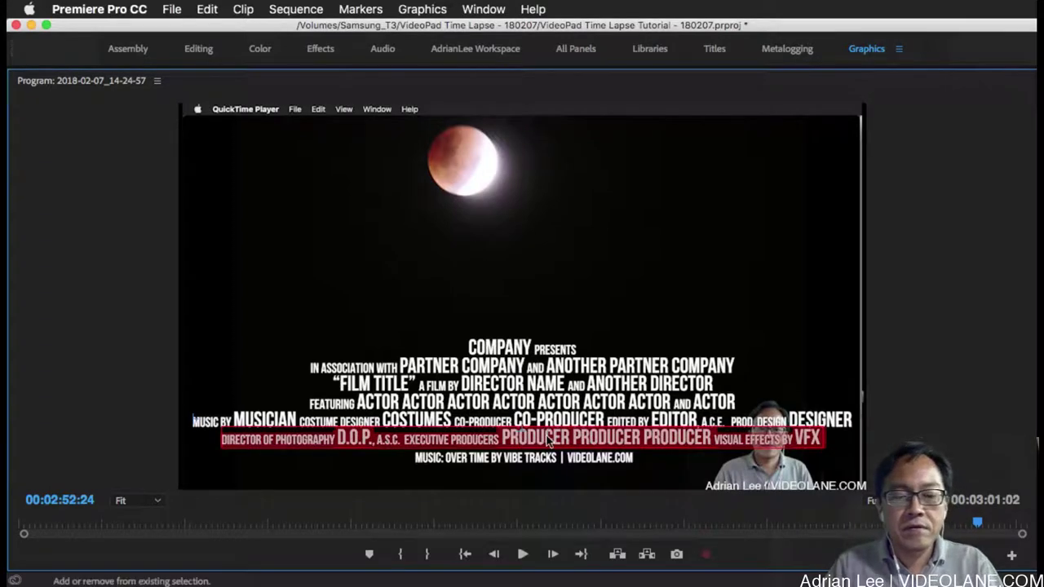
pyautogui.write('R')
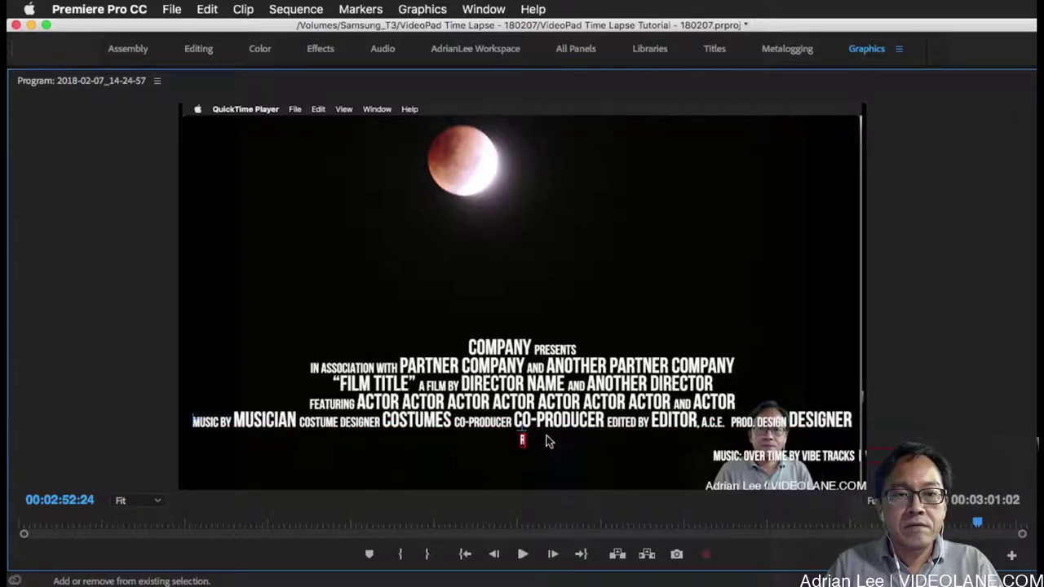
pyautogui.write('E')
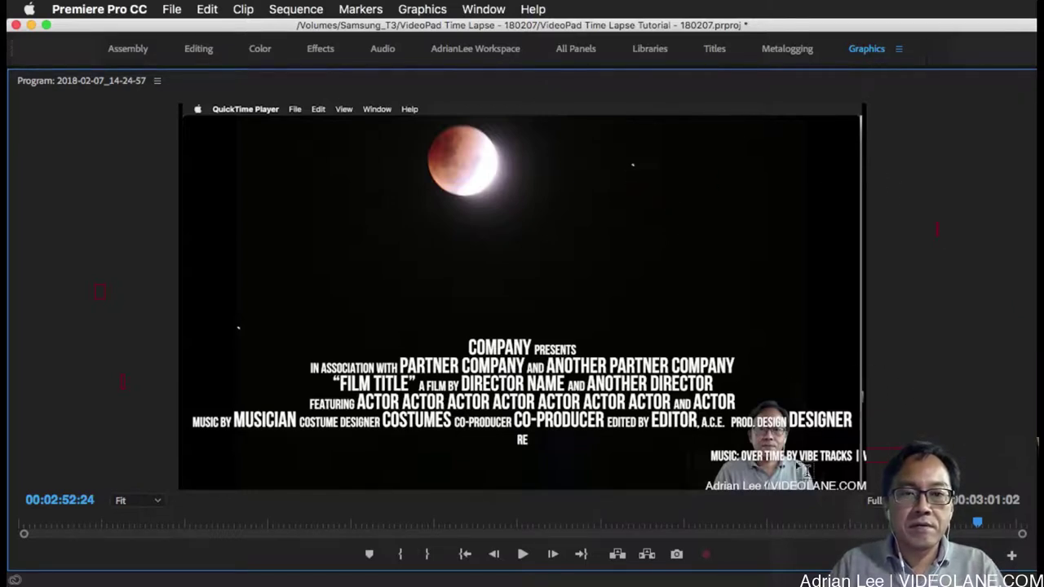
pyautogui.press('`')
pyautogui.press('`')
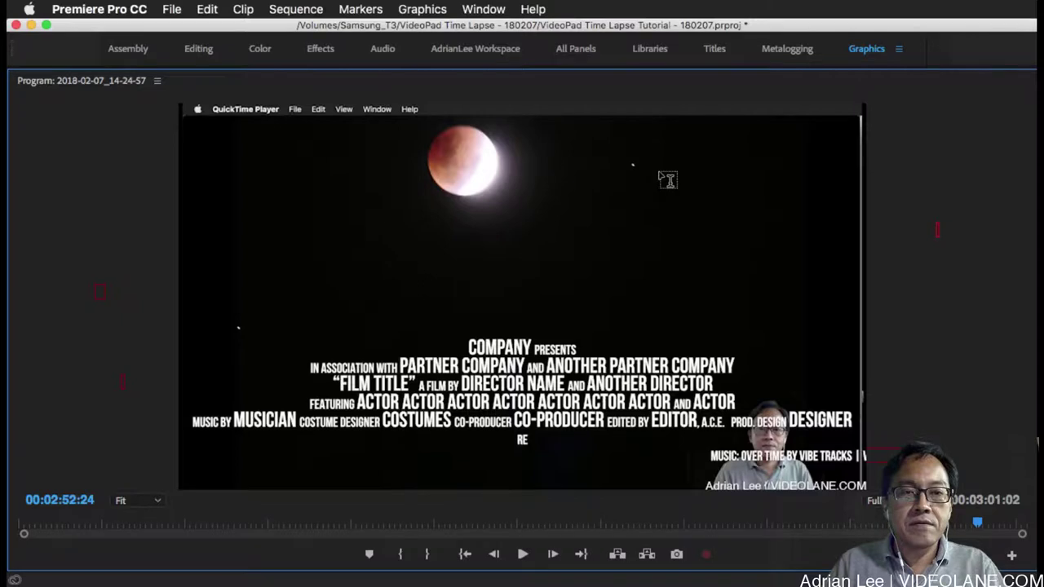
# Save the project and delete the Bold Credits graphic from V2.
pyautogui.press('`')
pyautogui.press('super+s')
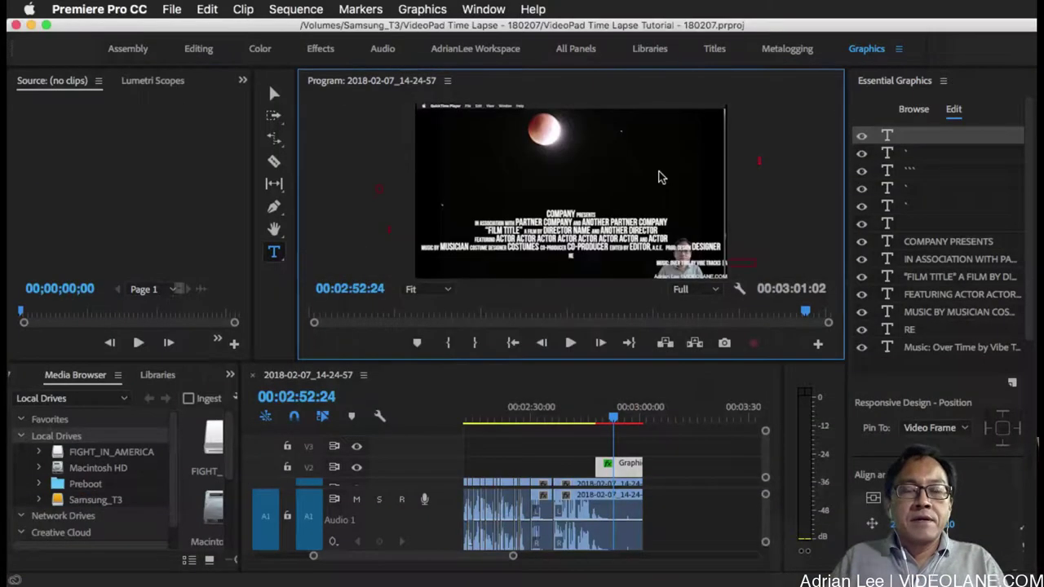
pyautogui.click(629, 469)
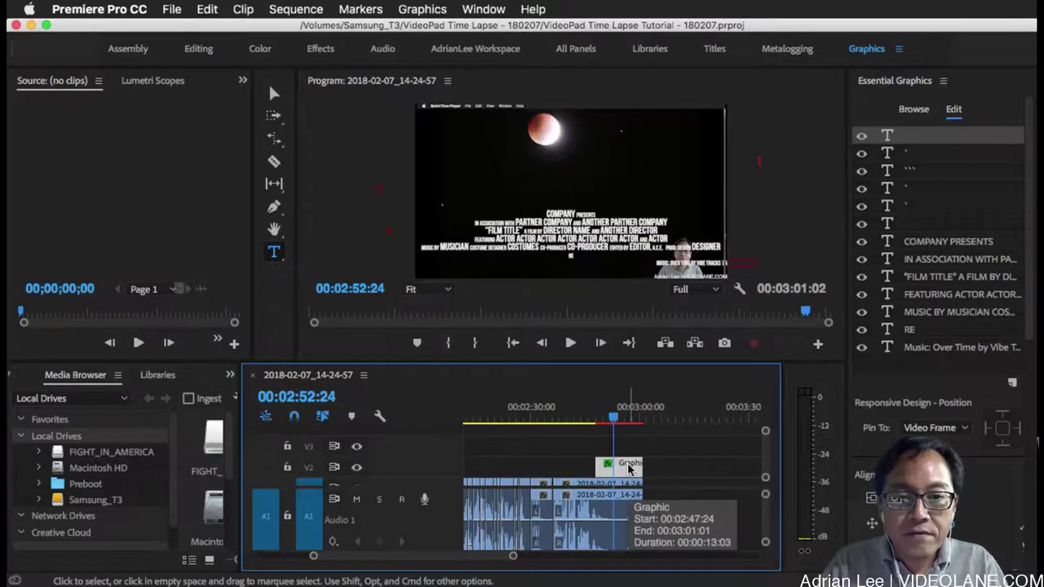
pyautogui.press('Delete')
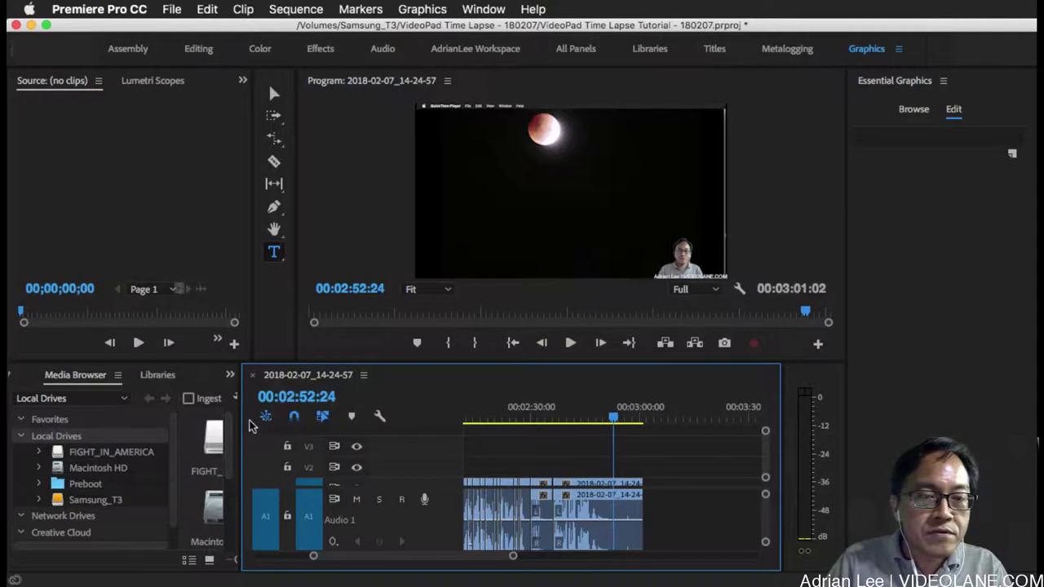
# Add a 'Like and Sub' text title over the eclipse footage and maximize the Program monitor.
pyautogui.click(274, 252)
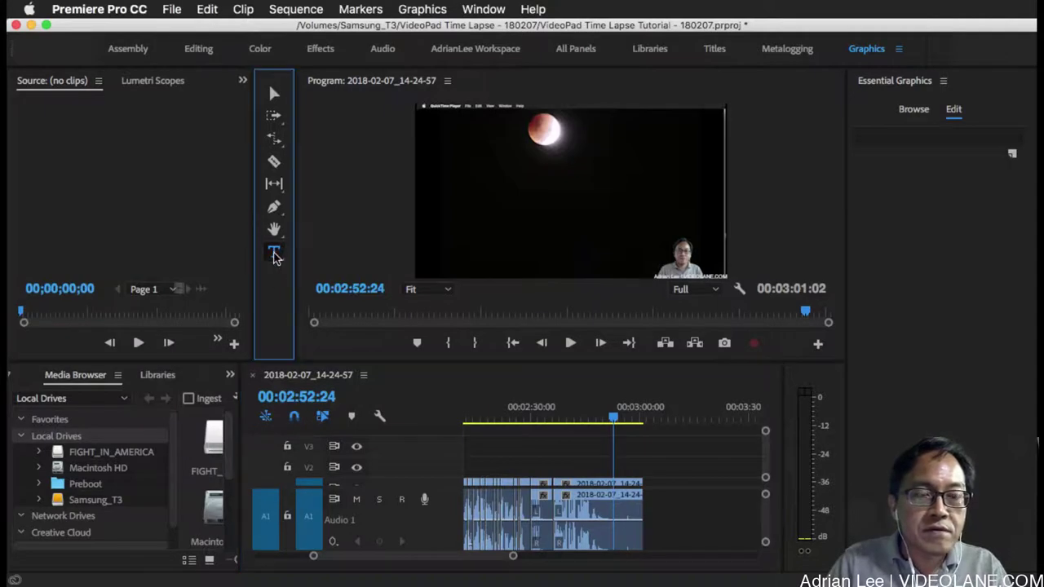
pyautogui.click(463, 207)
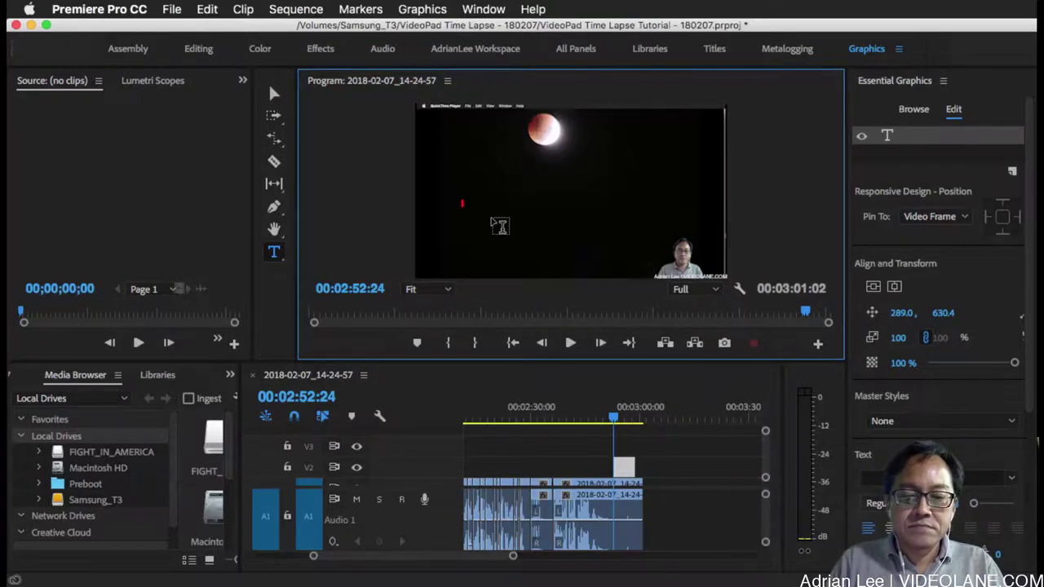
pyautogui.write('L')
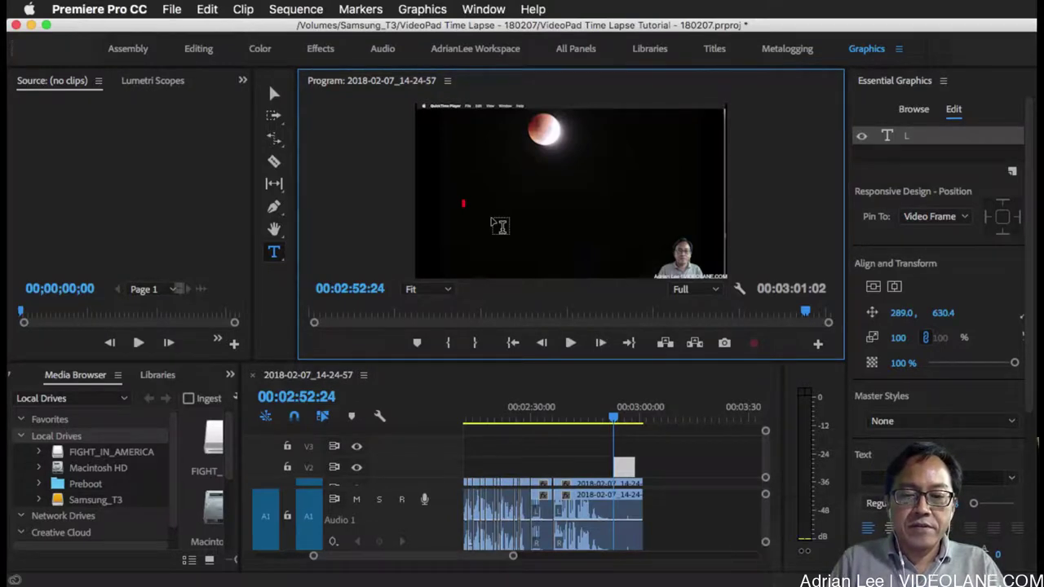
pyautogui.write('ike an')
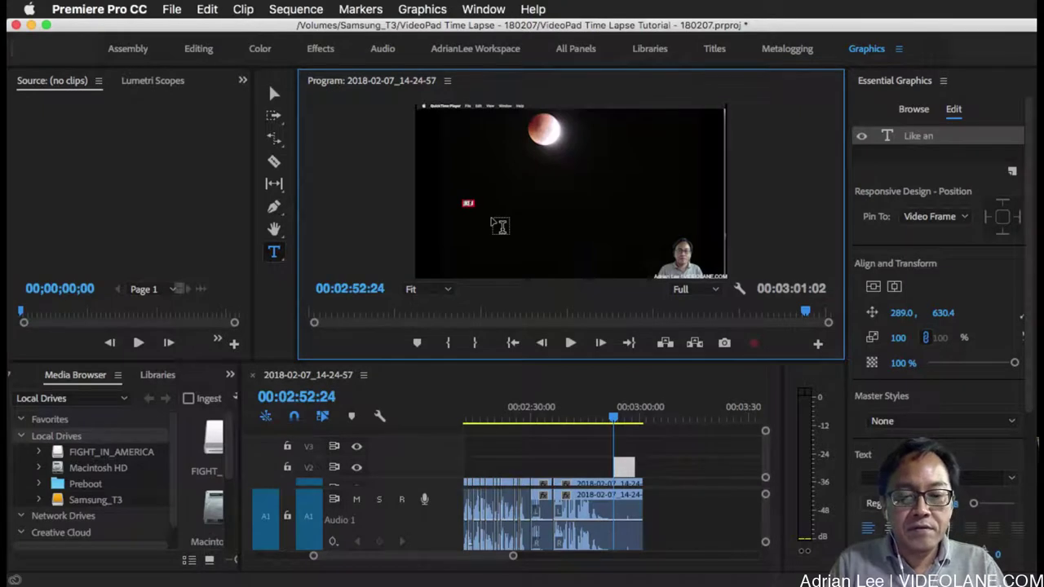
pyautogui.write('d Sub')
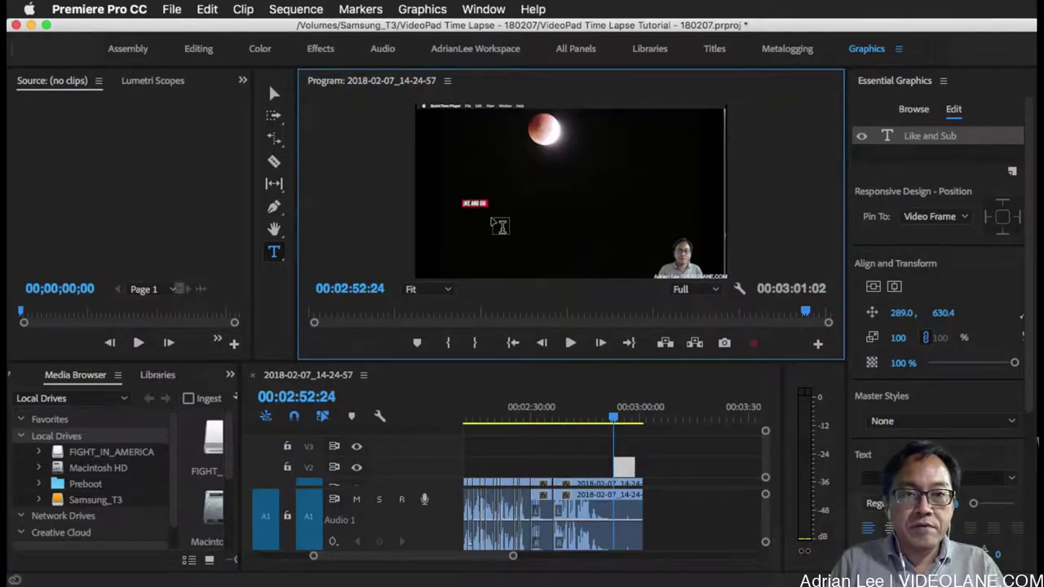
pyautogui.click(560, 247)
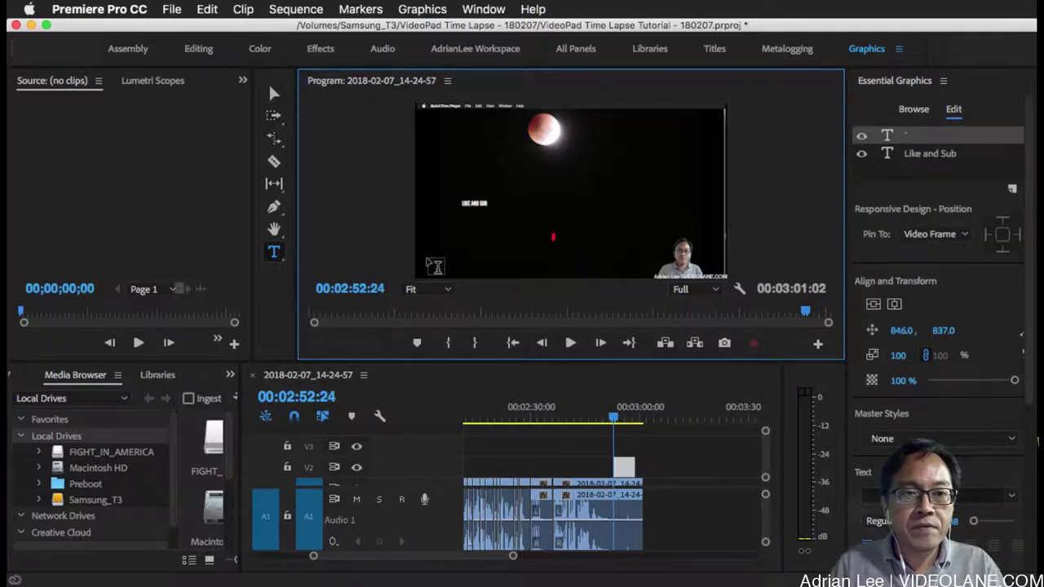
pyautogui.click(389, 249)
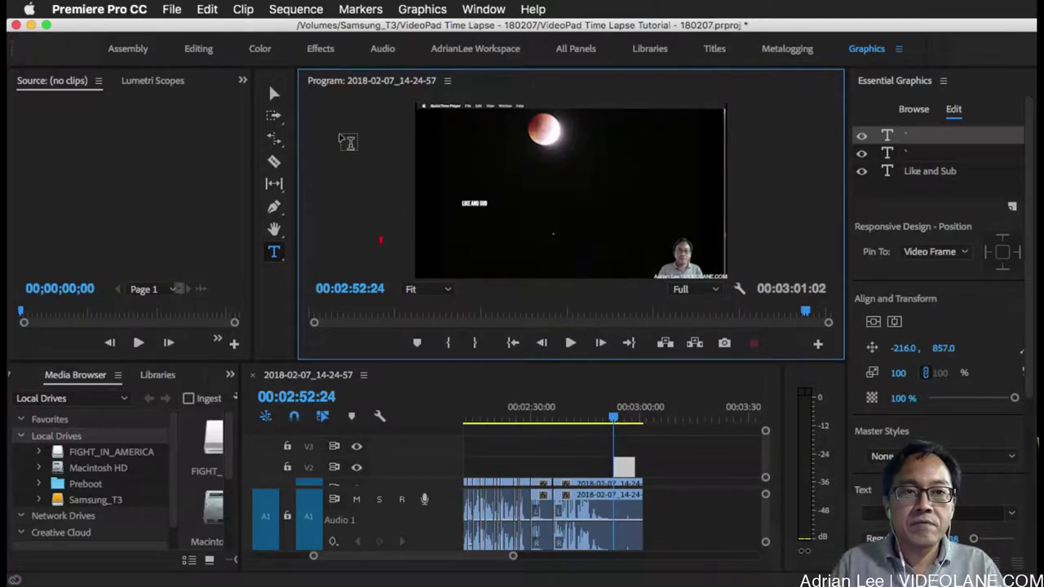
pyautogui.click(341, 135)
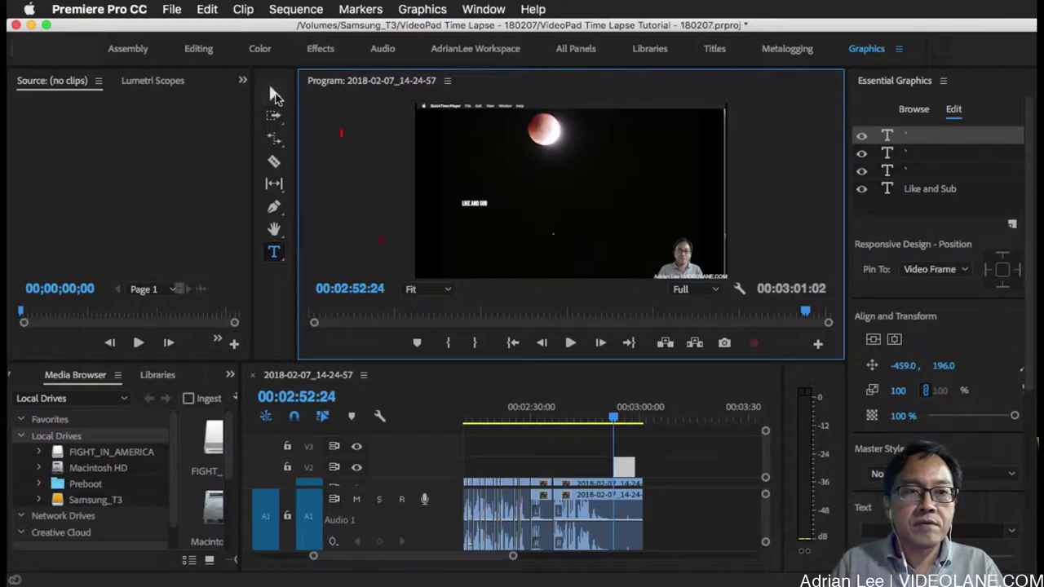
pyautogui.click(274, 93)
pyautogui.click(347, 176)
pyautogui.press('`')
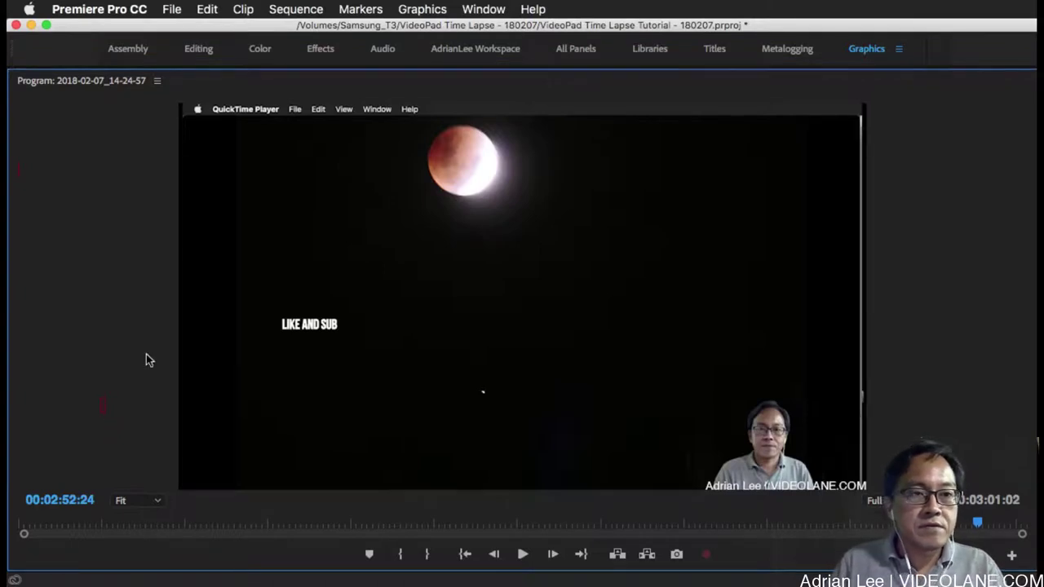
# Append 'SCRIBE FOR MORE VIDEOPAD TUTORIALS' to the LIKE AND SUB title text.
pyautogui.click(332, 329)
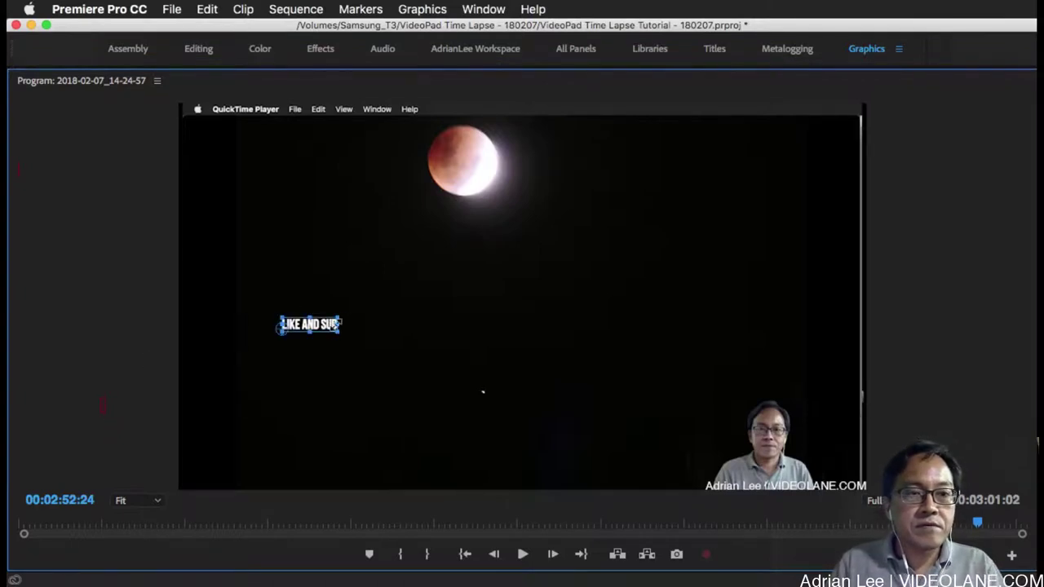
pyautogui.doubleClick(331, 324)
pyautogui.click(330, 324)
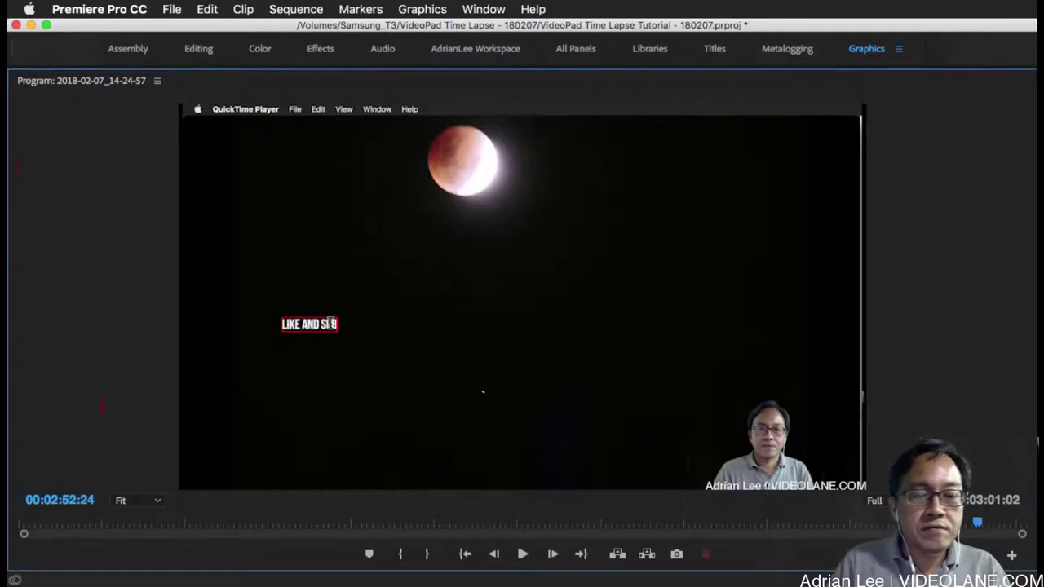
pyautogui.write('SCRIBE')
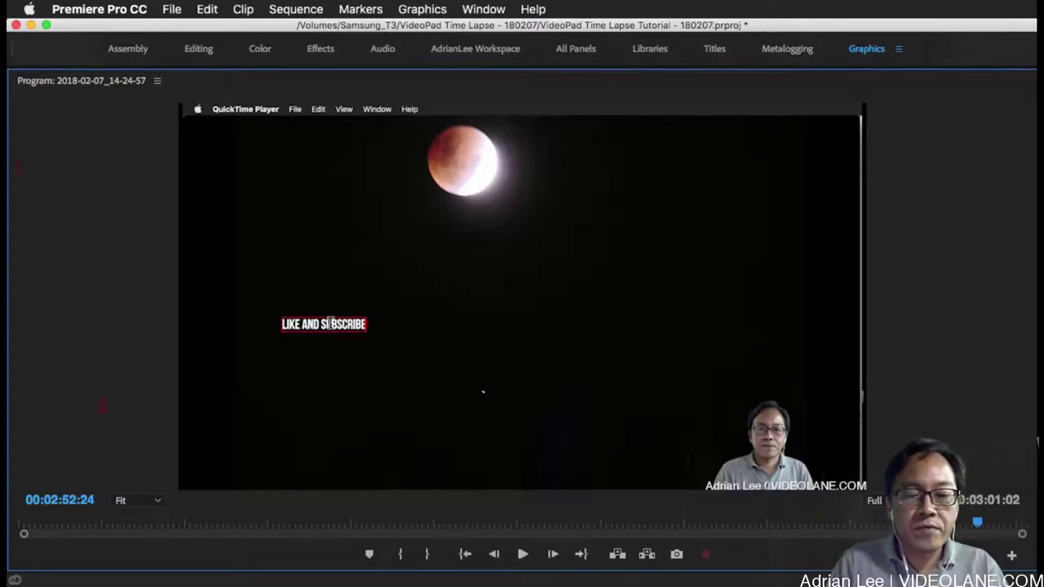
pyautogui.write(' FOR')
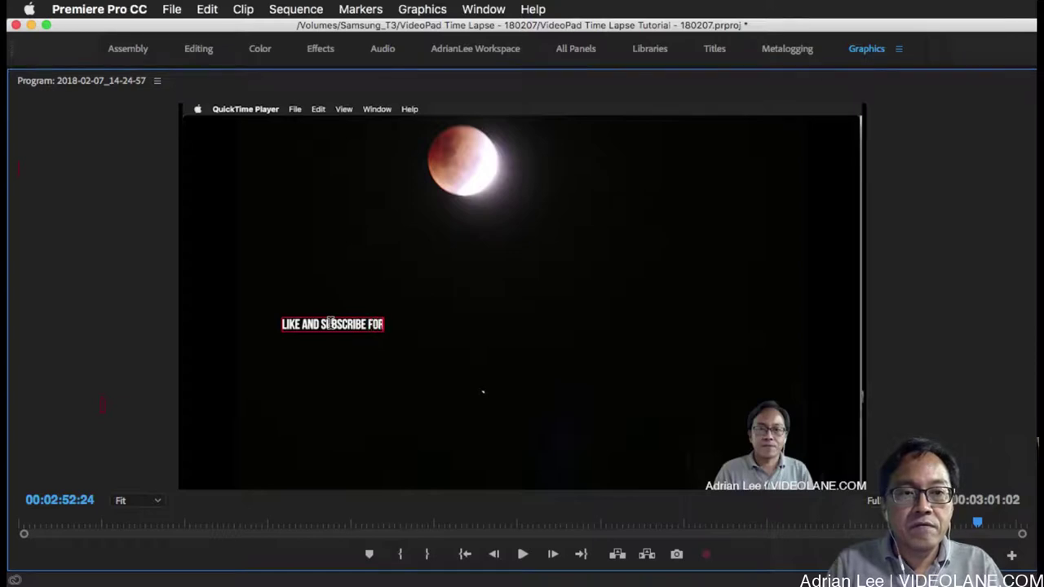
pyautogui.write(' MORE')
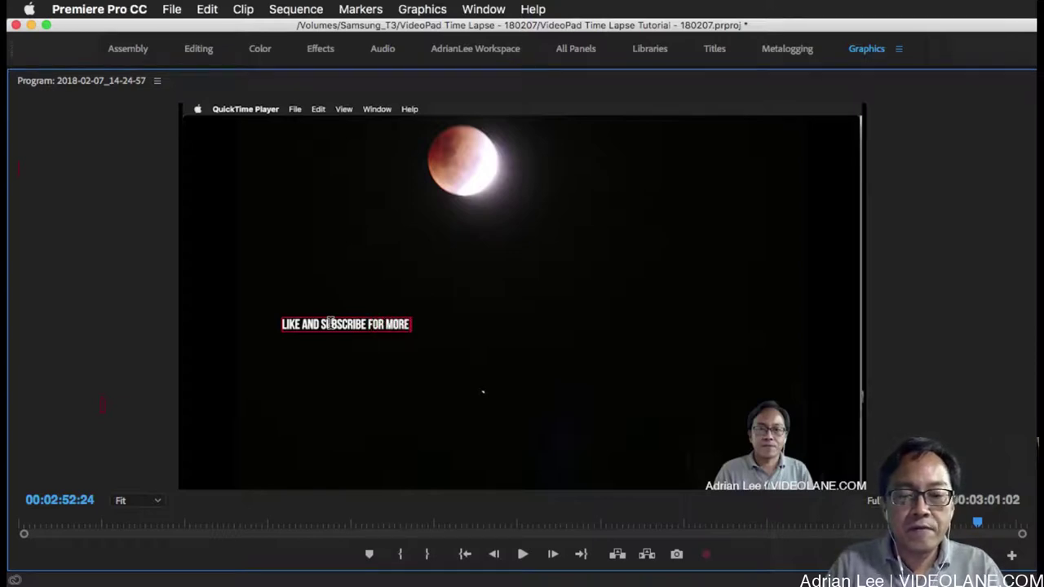
pyautogui.write(' VIDEOP')
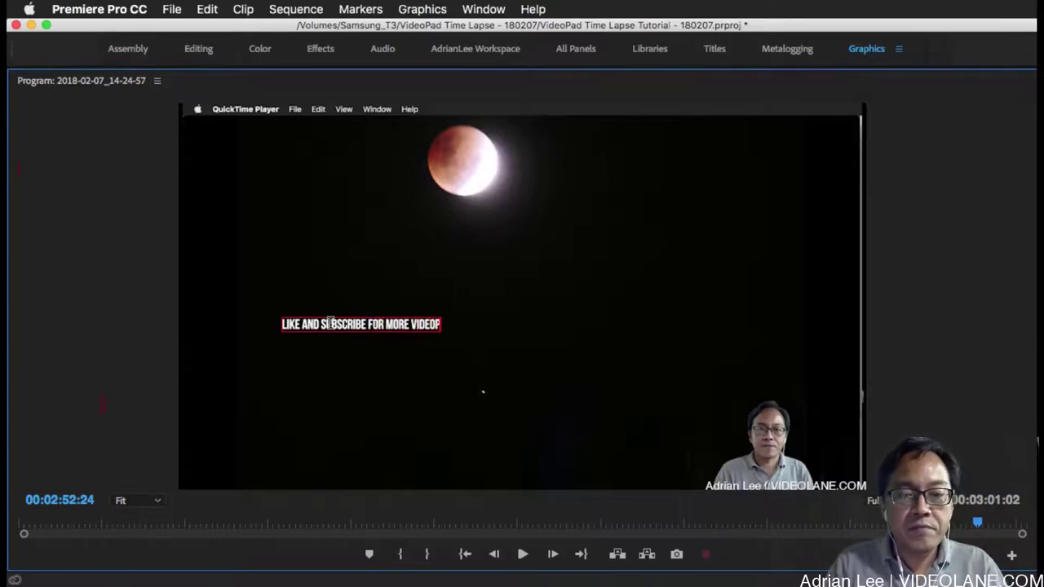
pyautogui.write('AD TU')
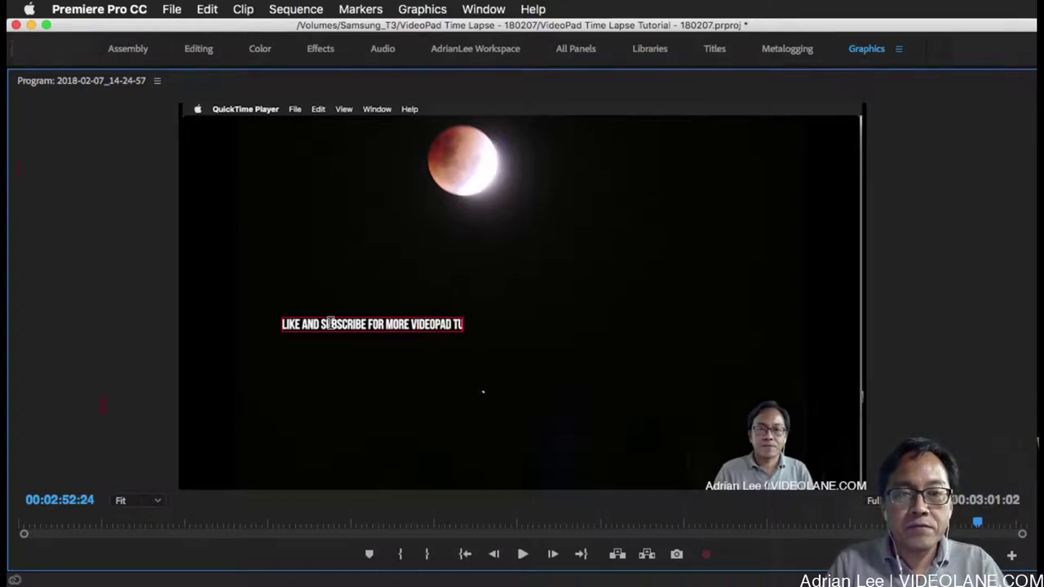
pyautogui.write('TORIALS')
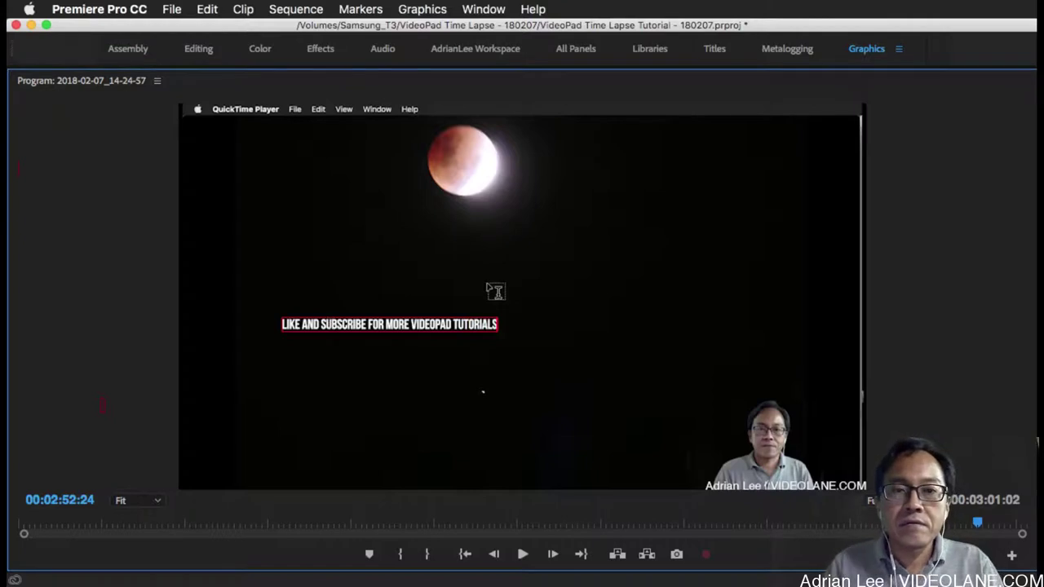
# Type credit lines RECORDED WITH OBS ON MACBOOK PRO, MUSIC: OVERTIME BY VIBE TRACKS, VIDEOLANE.COM.
pyautogui.click(283, 347)
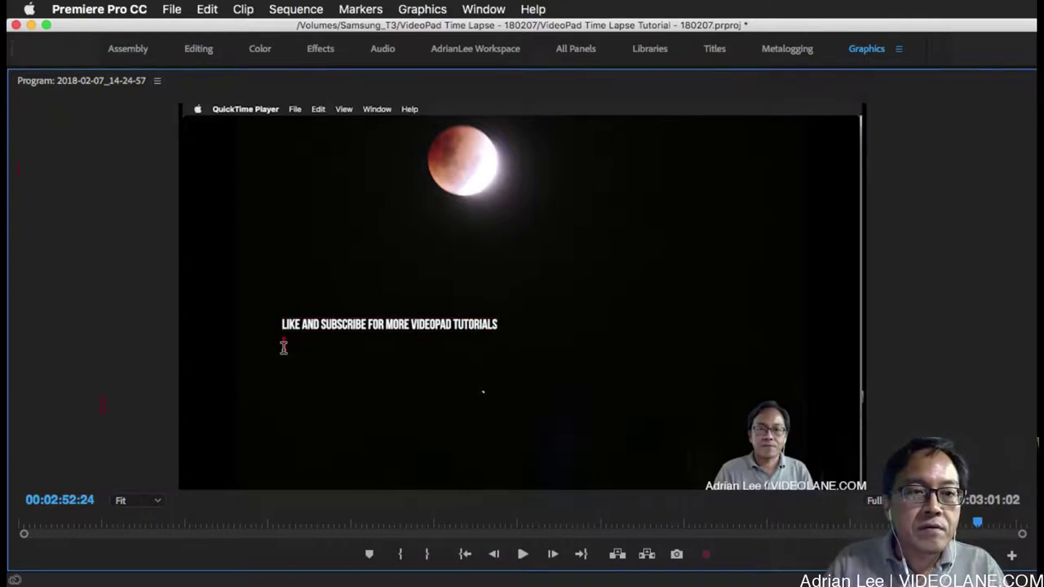
pyautogui.write('REC')
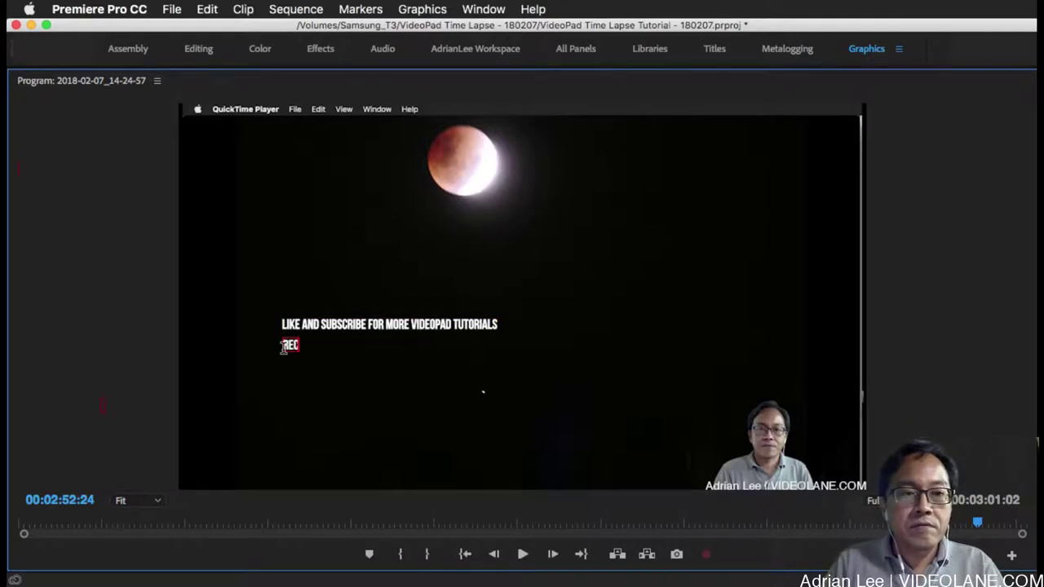
pyautogui.write('ORDED')
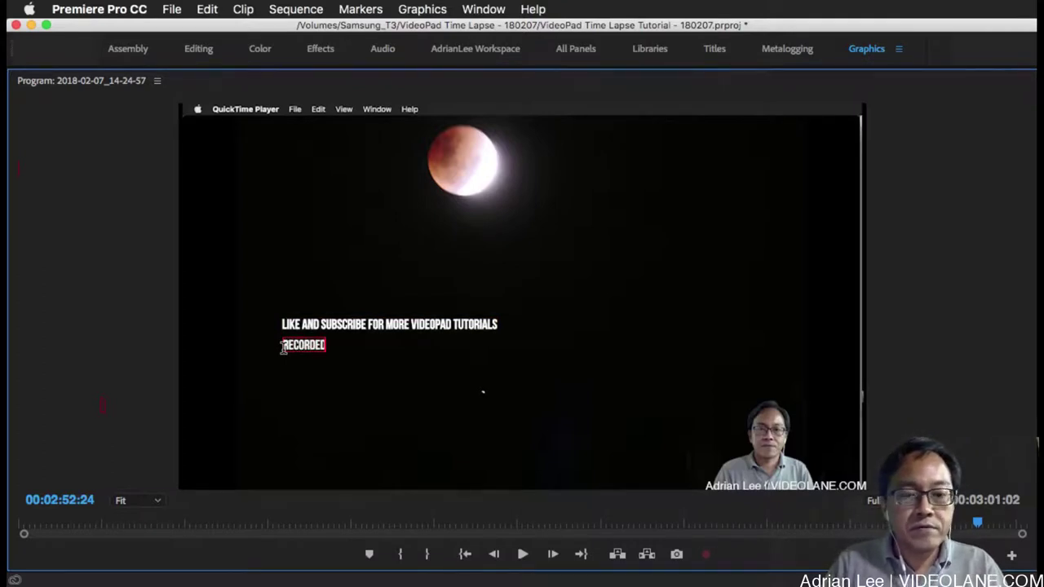
pyautogui.write(' WITH OBS')
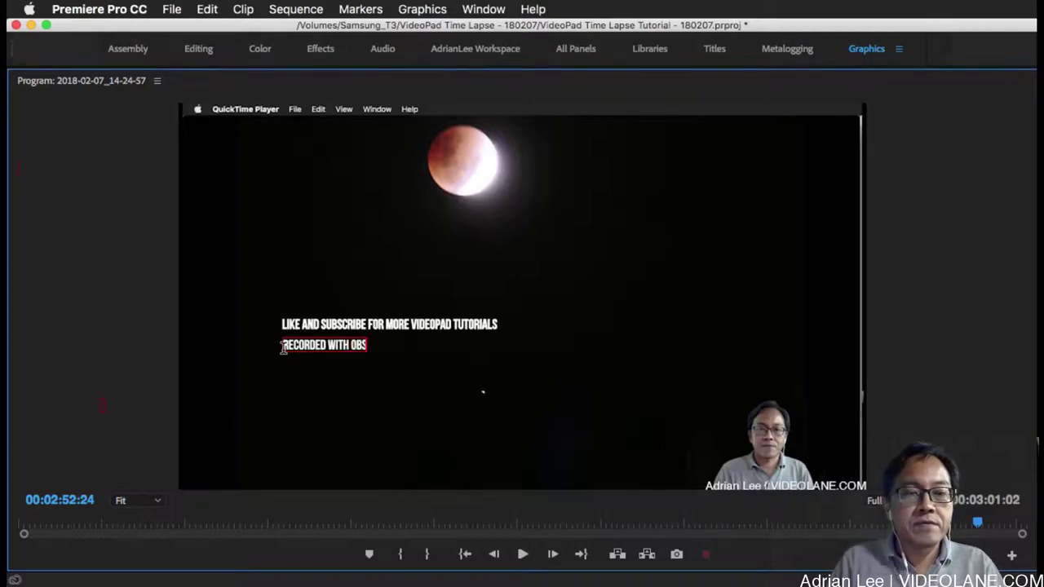
pyautogui.write(' ON')
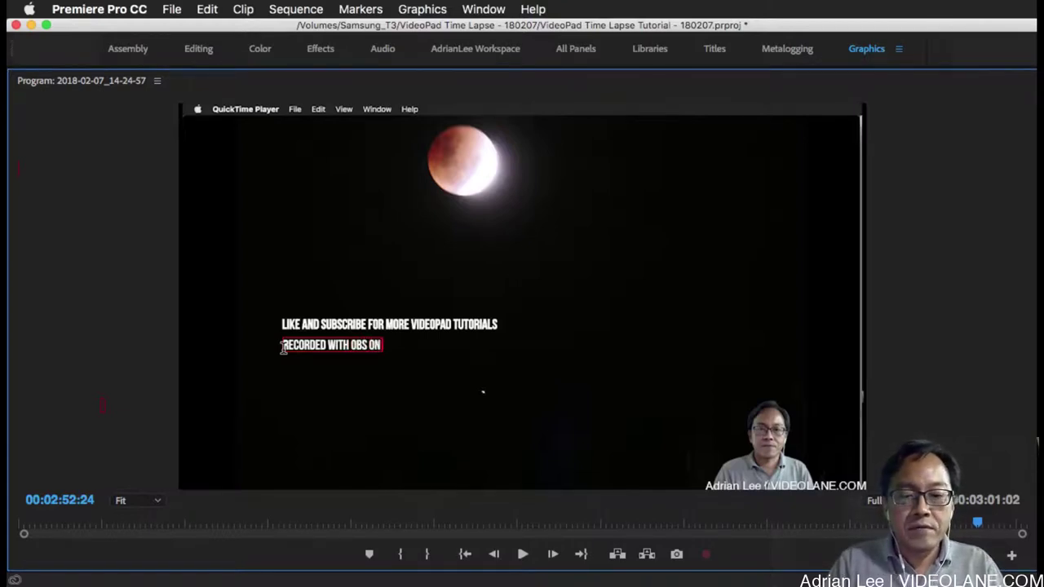
pyautogui.write(' MACBOOK PRO')
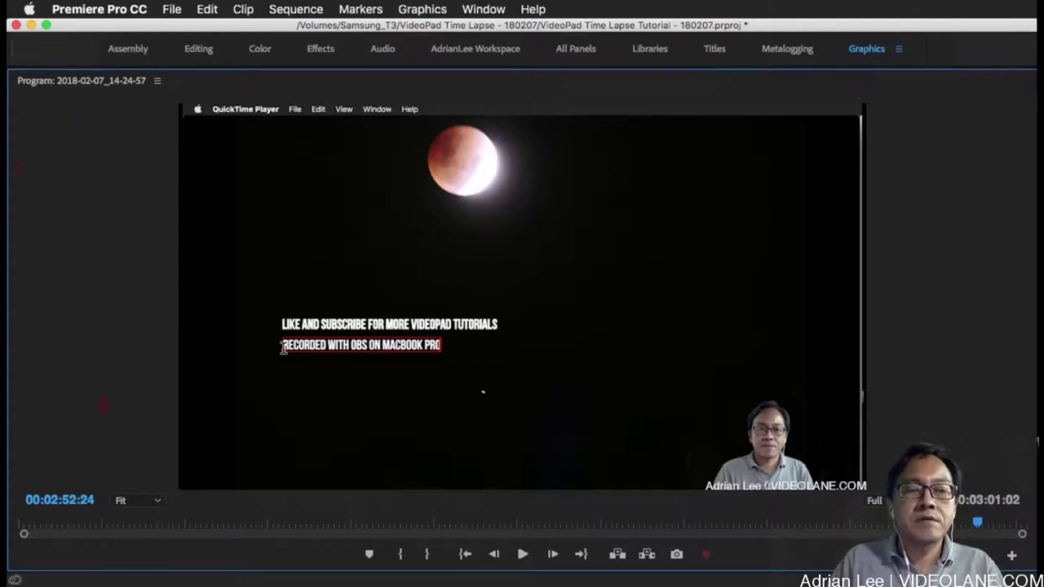
pyautogui.press('Return')
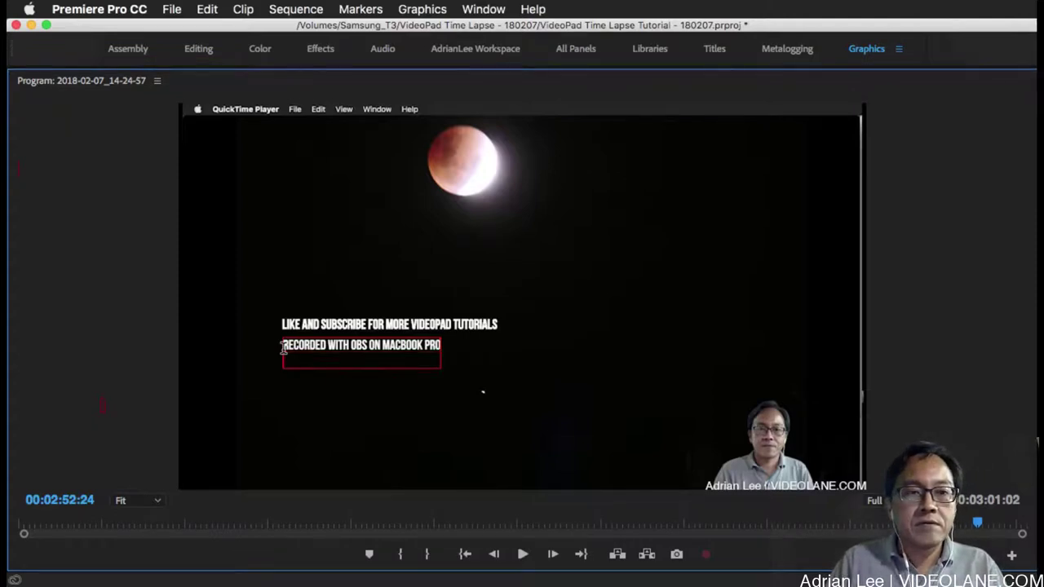
pyautogui.write('M')
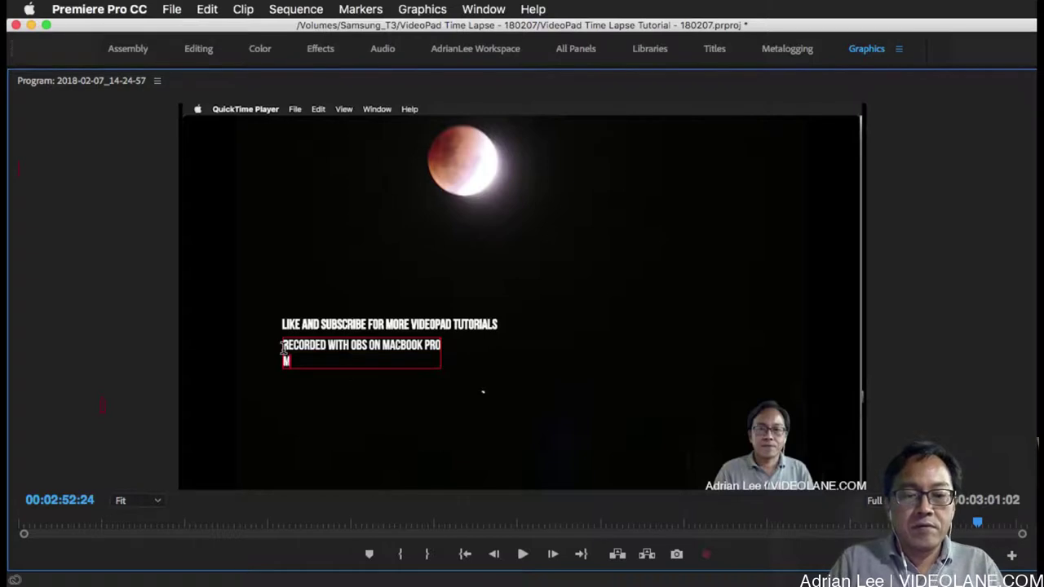
pyautogui.write('USIC:')
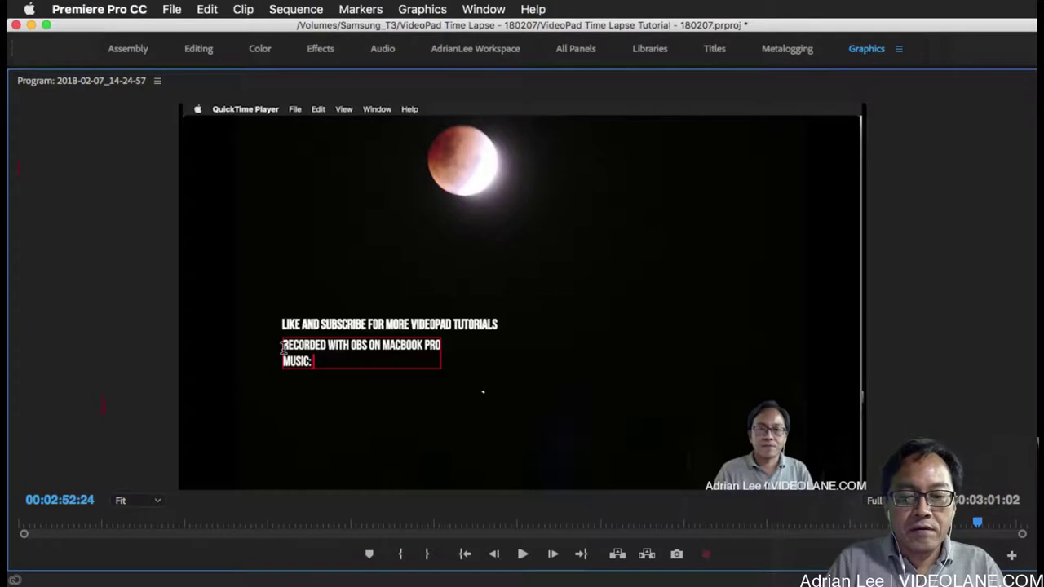
pyautogui.write(' OVERTIME')
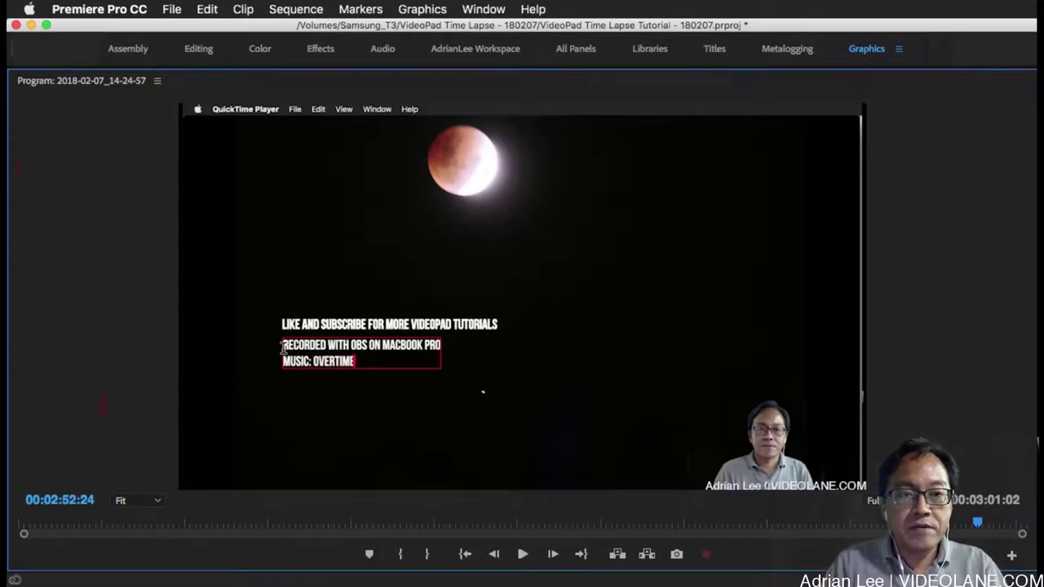
pyautogui.write(' BY VI')
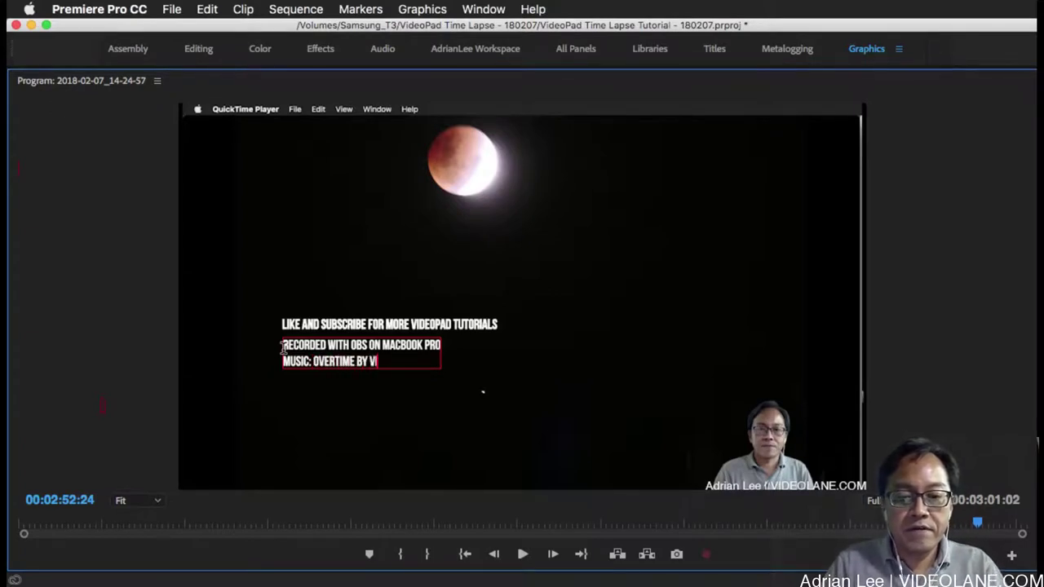
pyautogui.write('BE TRACKS')
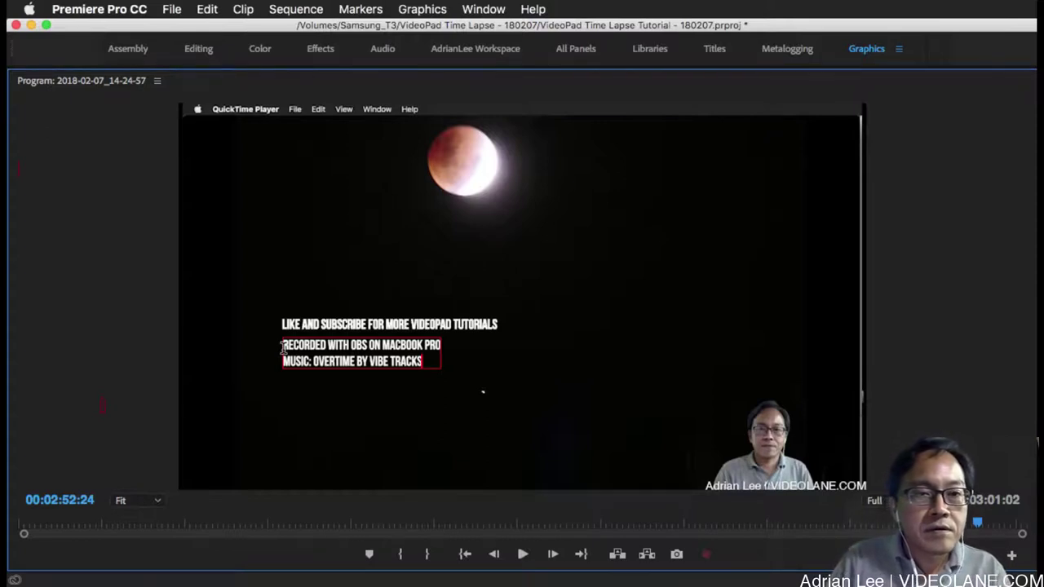
pyautogui.press('Return')
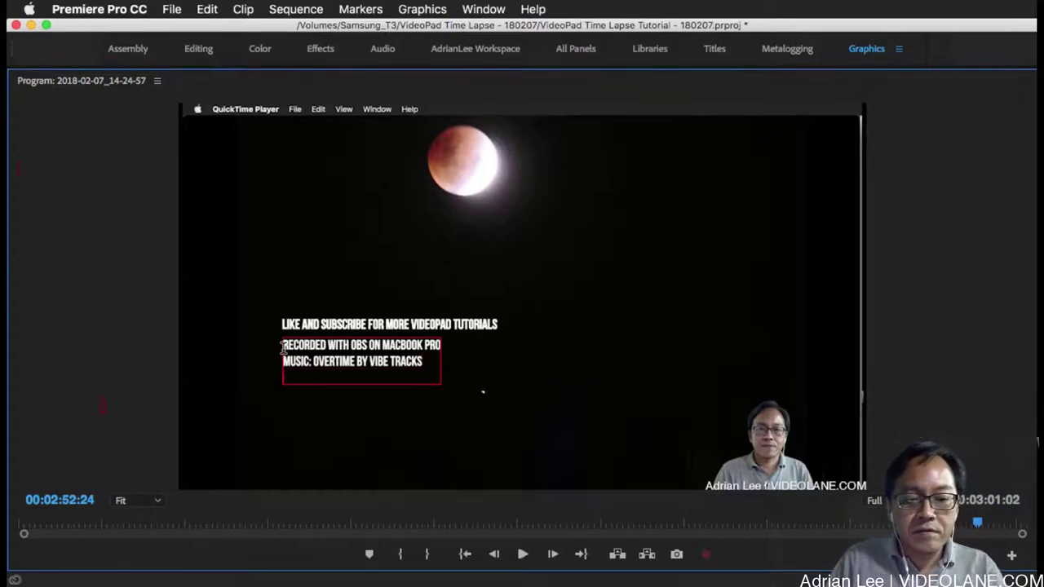
pyautogui.write('VIDEO')
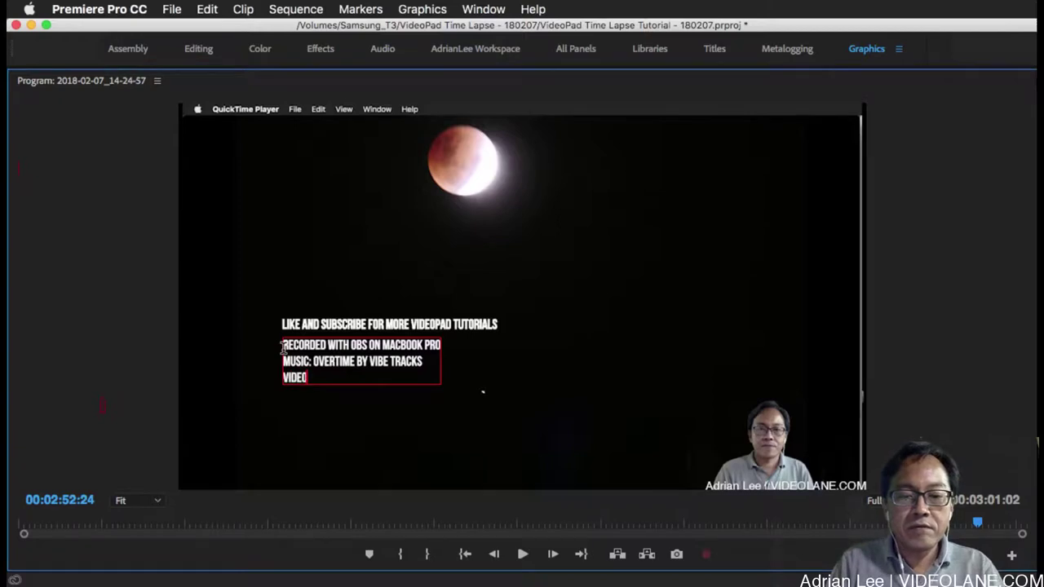
pyautogui.write('LANE.COM')
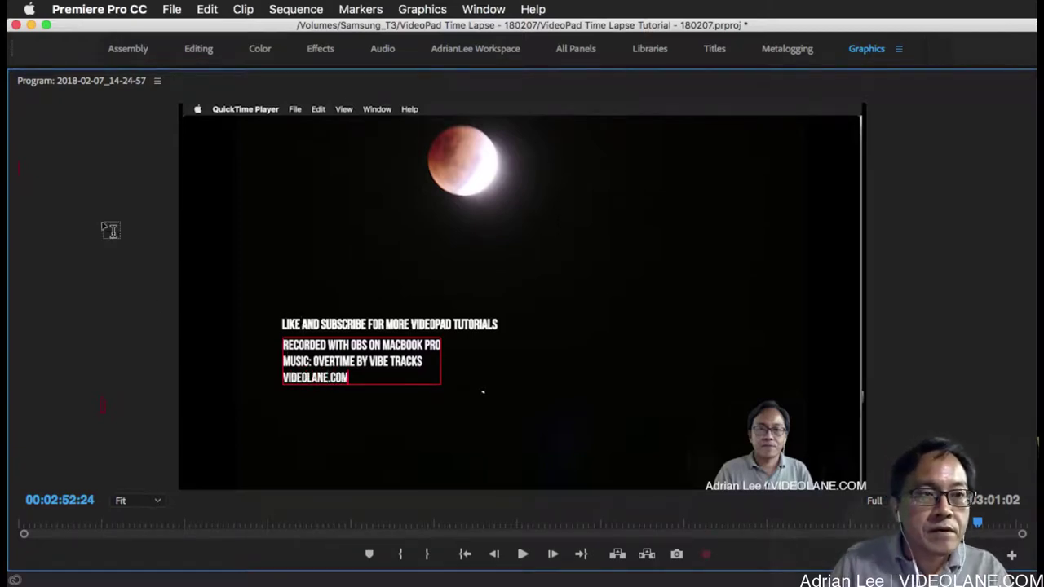
# Insert quote marks into the LIKE AND SUBSCRIBE line and finish editing the text.
pyautogui.click(295, 318)
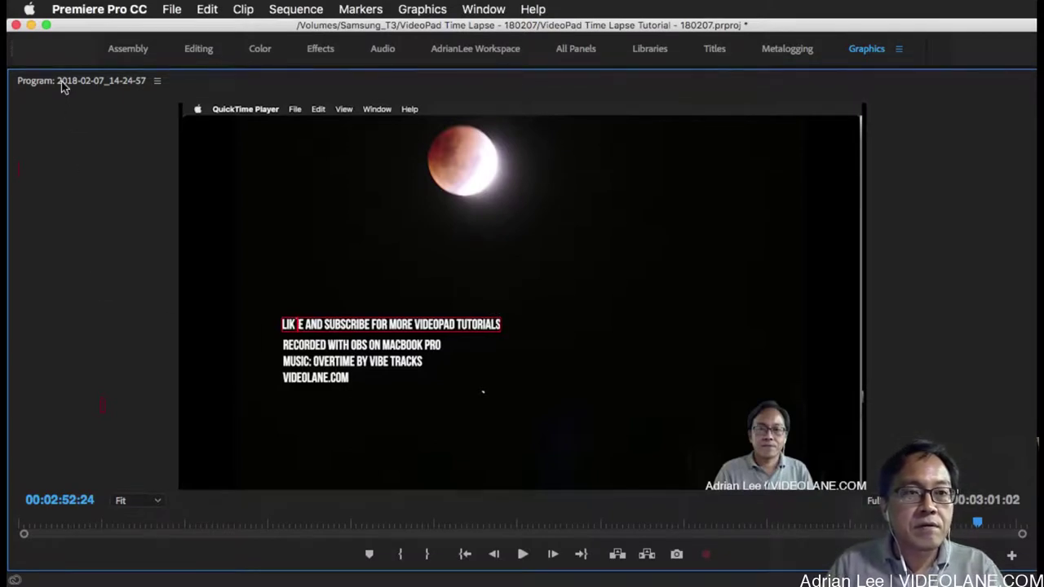
pyautogui.write("'")
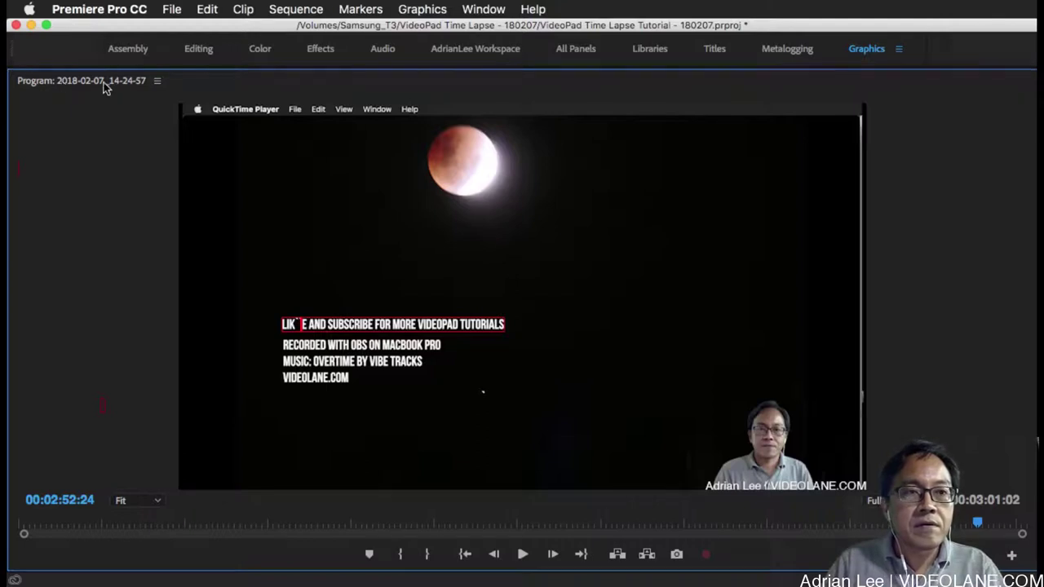
pyautogui.write("'")
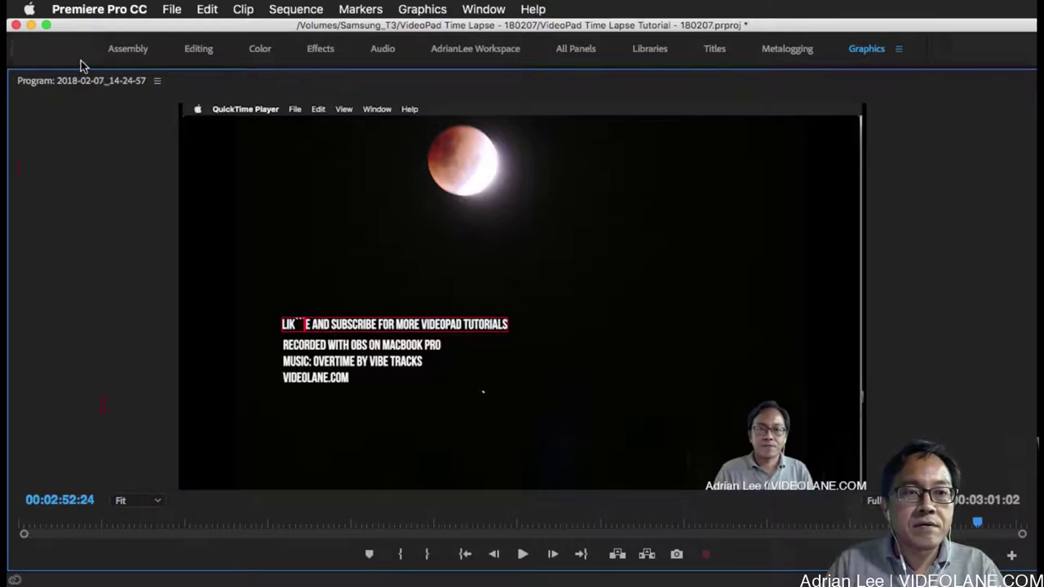
pyautogui.write("''")
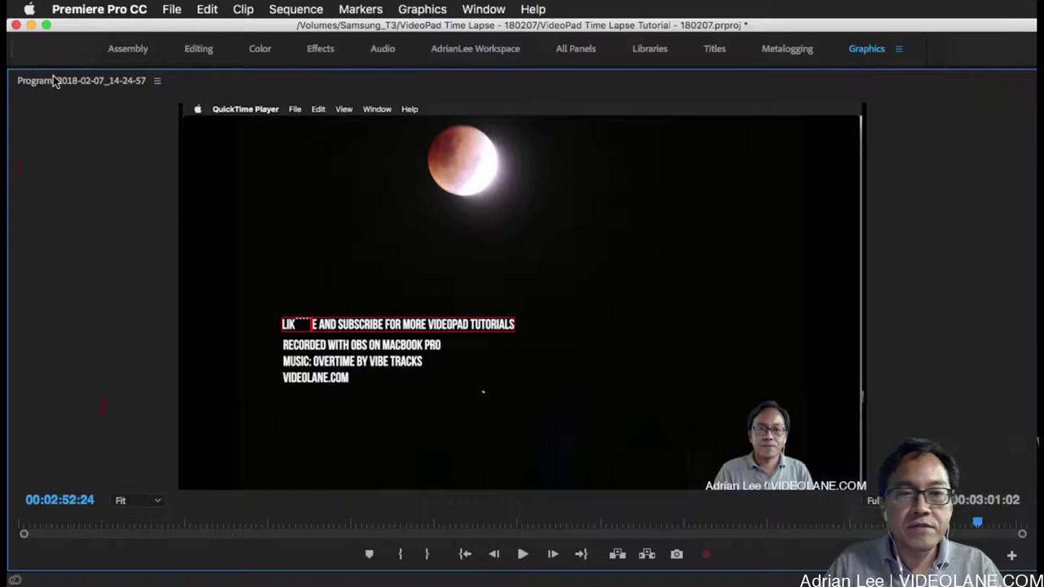
pyautogui.click(37, 130)
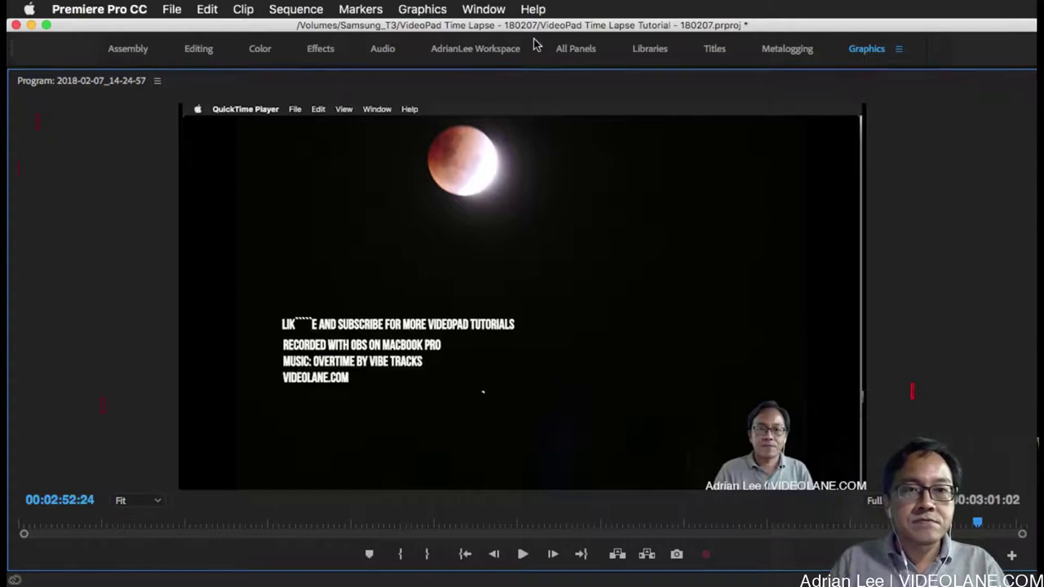
# Preview the title frame on enlarged monitors in Editing, then return to the Graphics workspace.
pyautogui.click(198, 49)
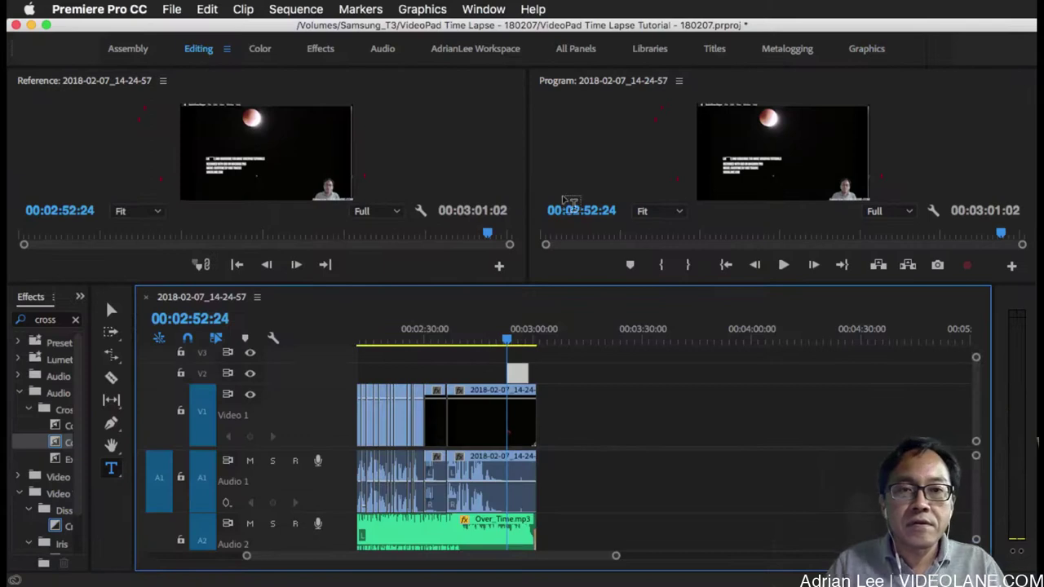
pyautogui.moveTo(642, 296); pyautogui.dragTo(644, 498)
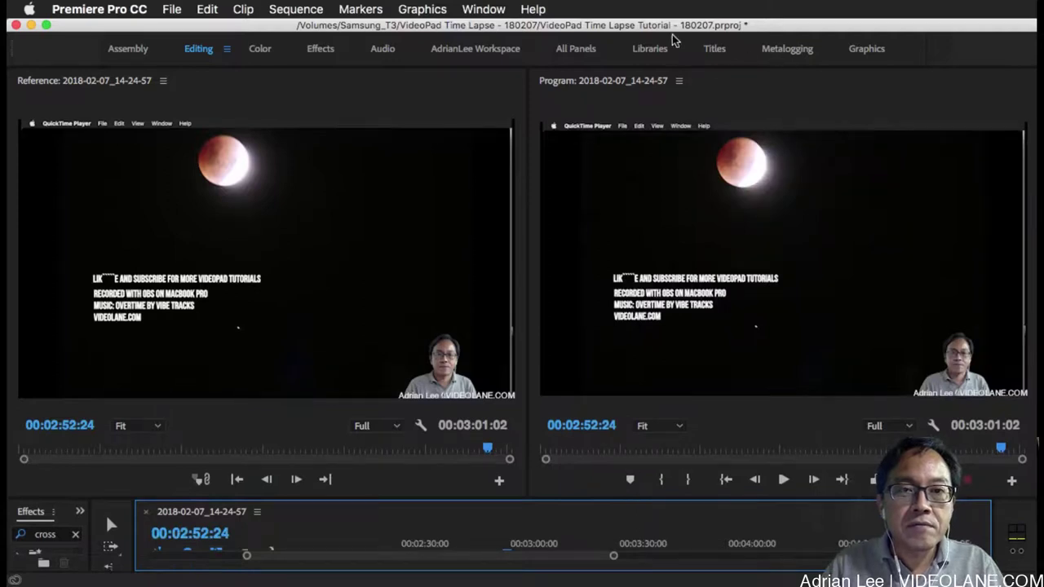
pyautogui.click(863, 50)
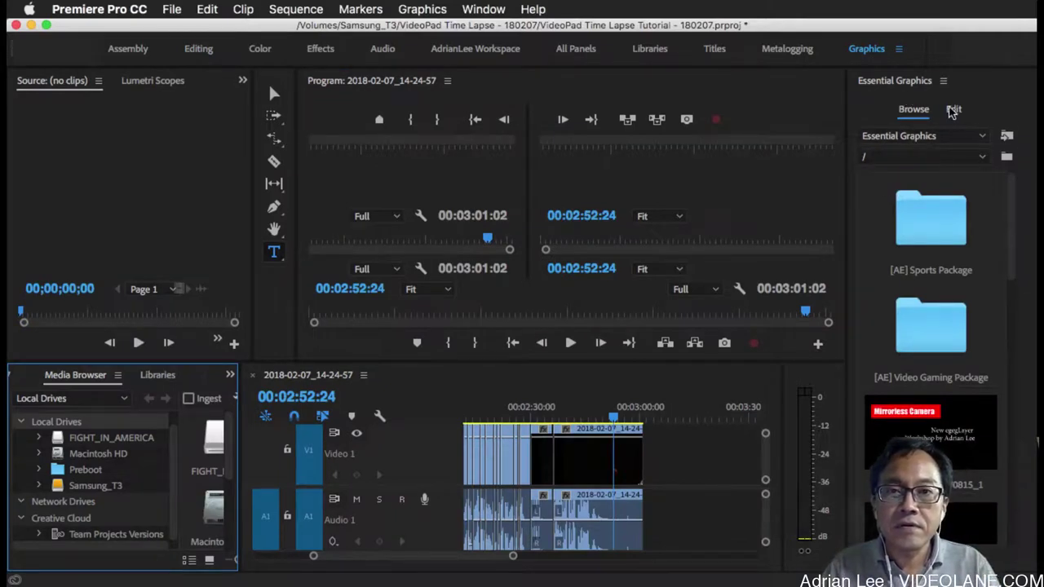
# Delete the five empty text layers from the title in Essential Graphics.
pyautogui.click(953, 111)
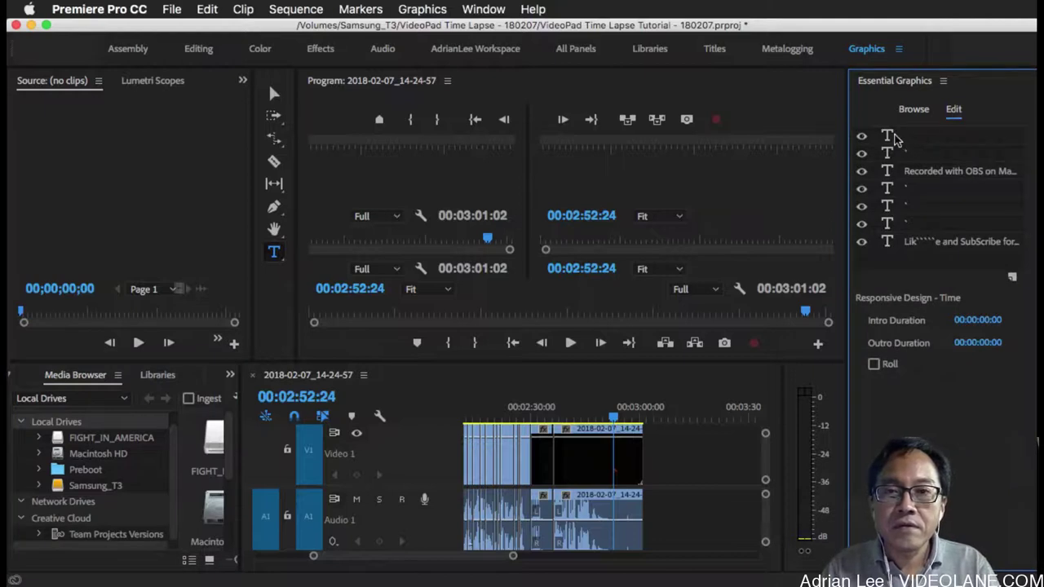
pyautogui.click(888, 153)
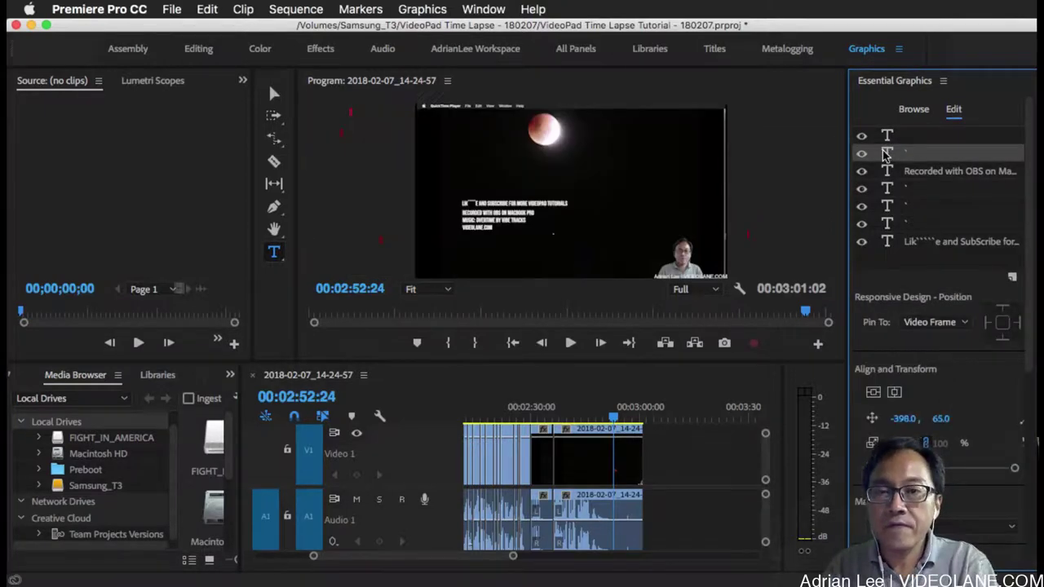
pyautogui.press('Delete')
pyautogui.click(887, 137)
pyautogui.press('Delete')
pyautogui.click(889, 155)
pyautogui.press('Delete')
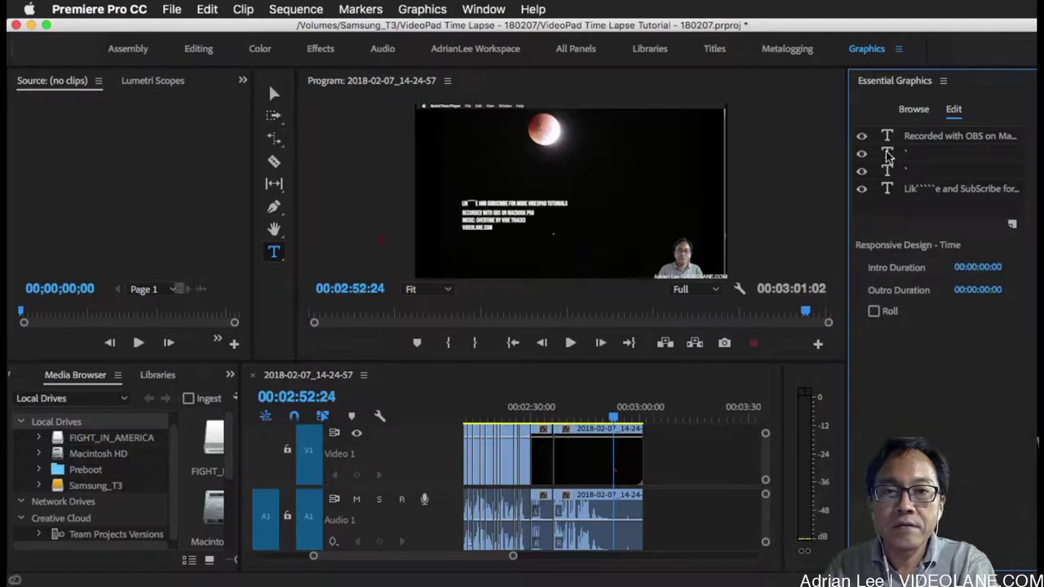
pyautogui.click(889, 155)
pyautogui.press('Delete')
pyautogui.click(888, 155)
pyautogui.press('Delete')
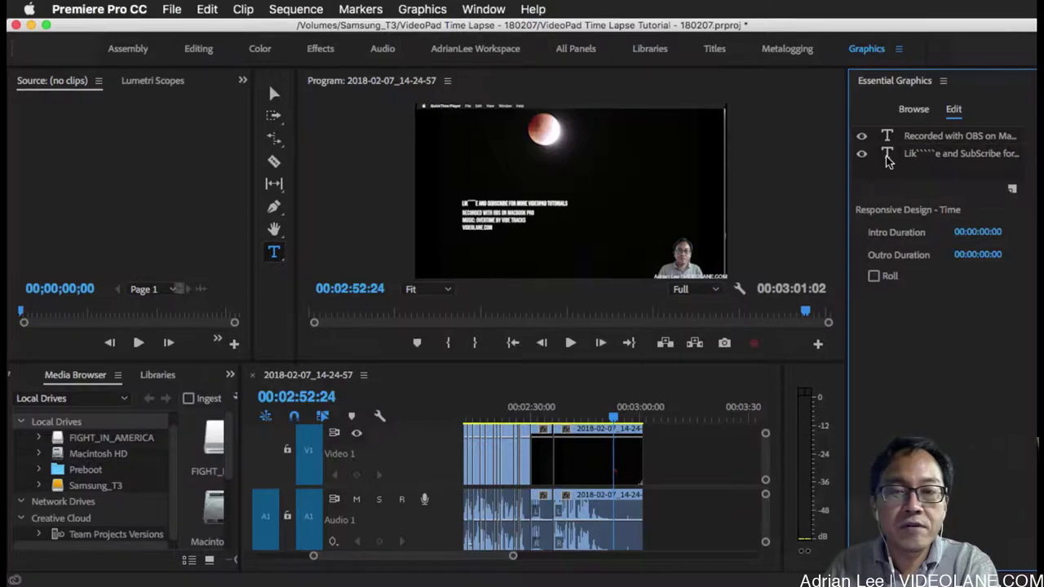
# Remove the stray backticks and correct the spelling to 'Like and Subscribe' in the top line.
pyautogui.click(889, 161)
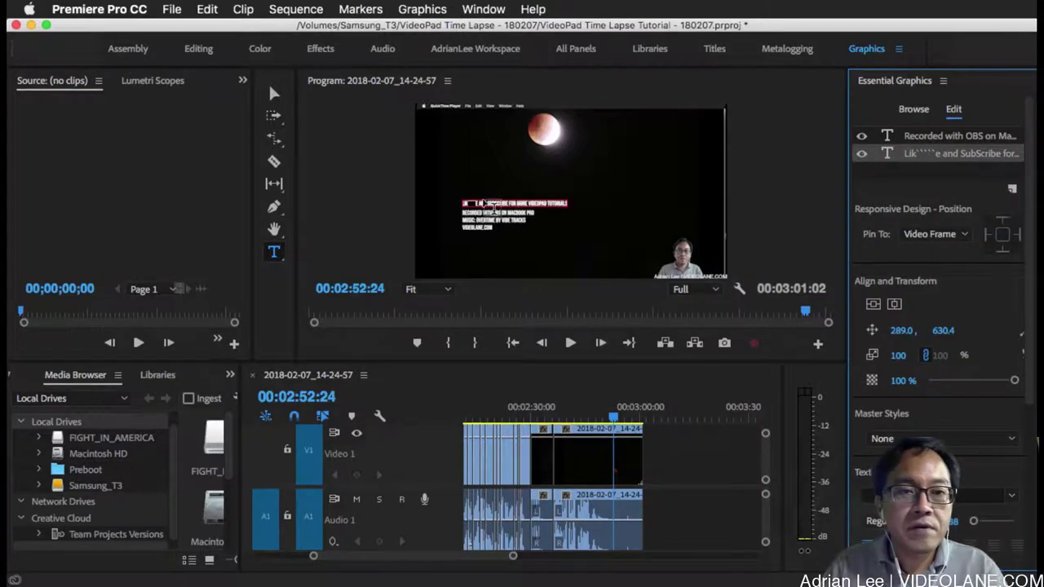
pyautogui.click(480, 202)
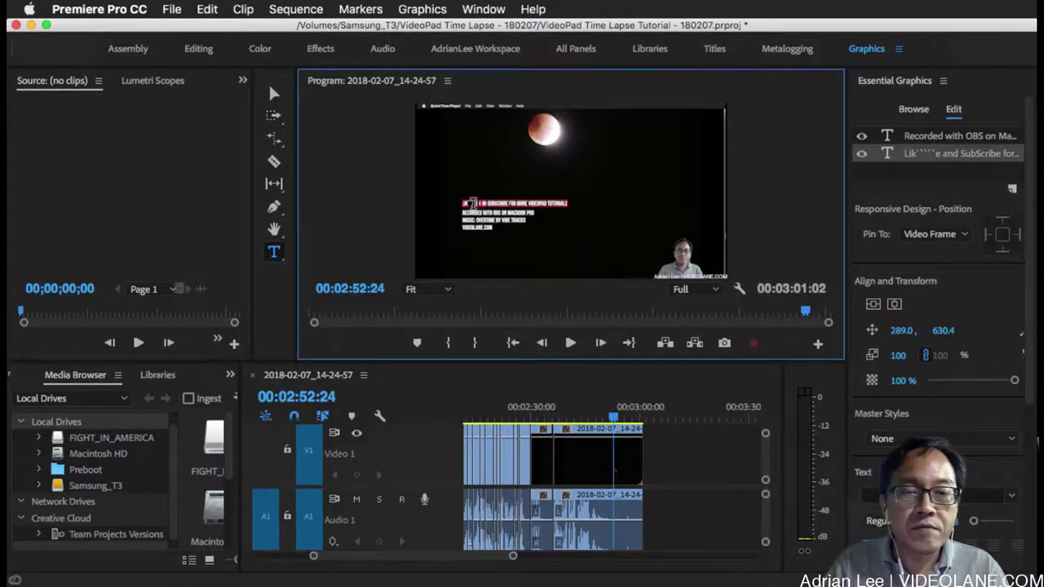
pyautogui.press('BackSpace')
pyautogui.press('BackSpace')
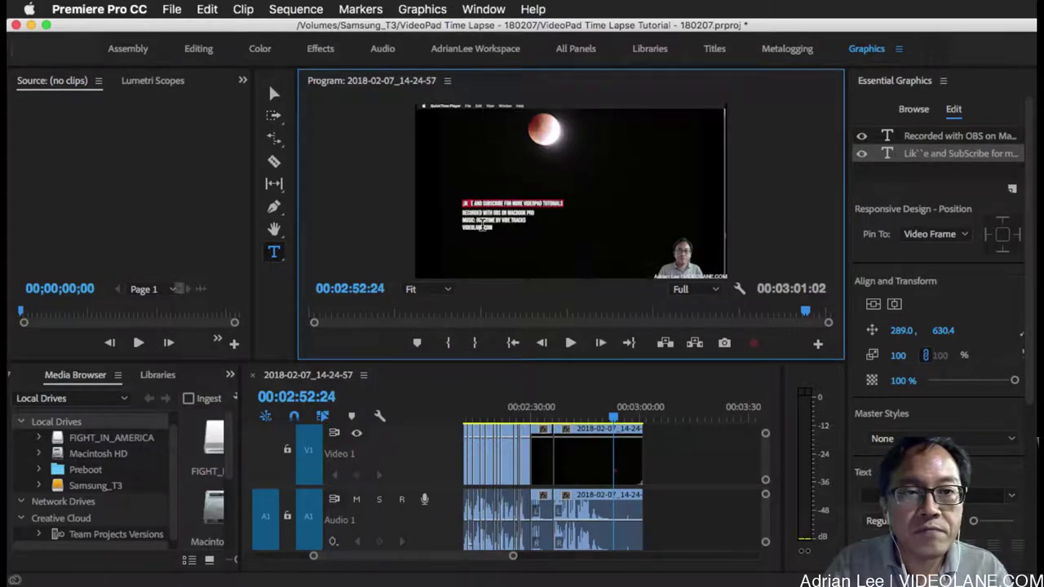
pyautogui.press('BackSpace')
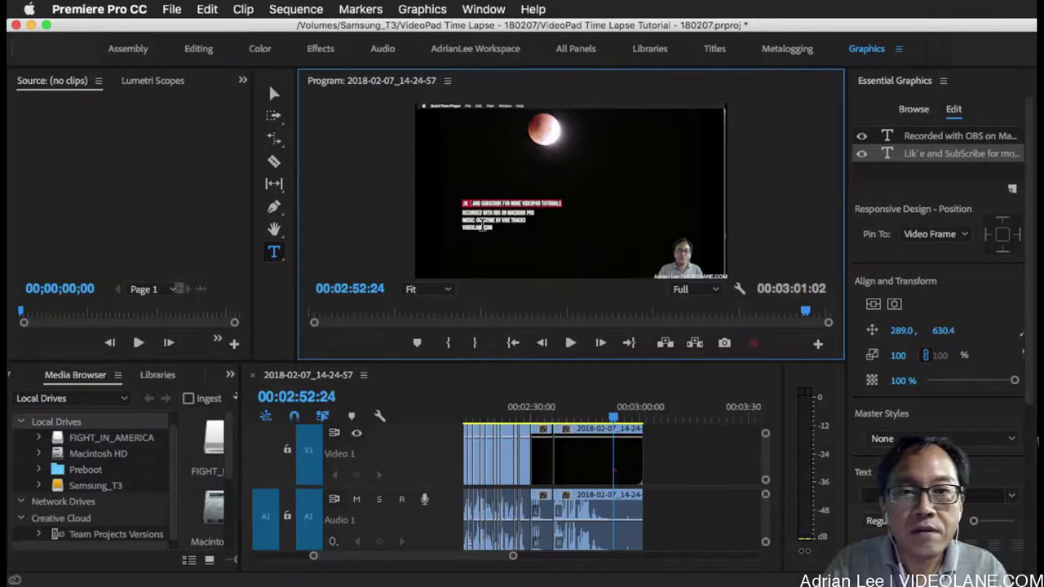
pyautogui.press('BackSpace')
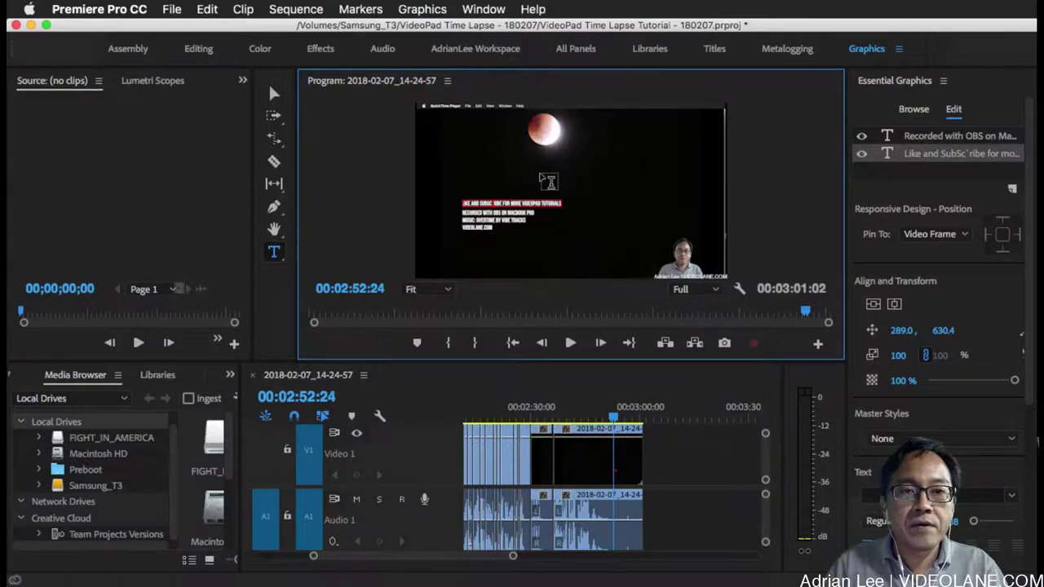
pyautogui.press('BackSpace')
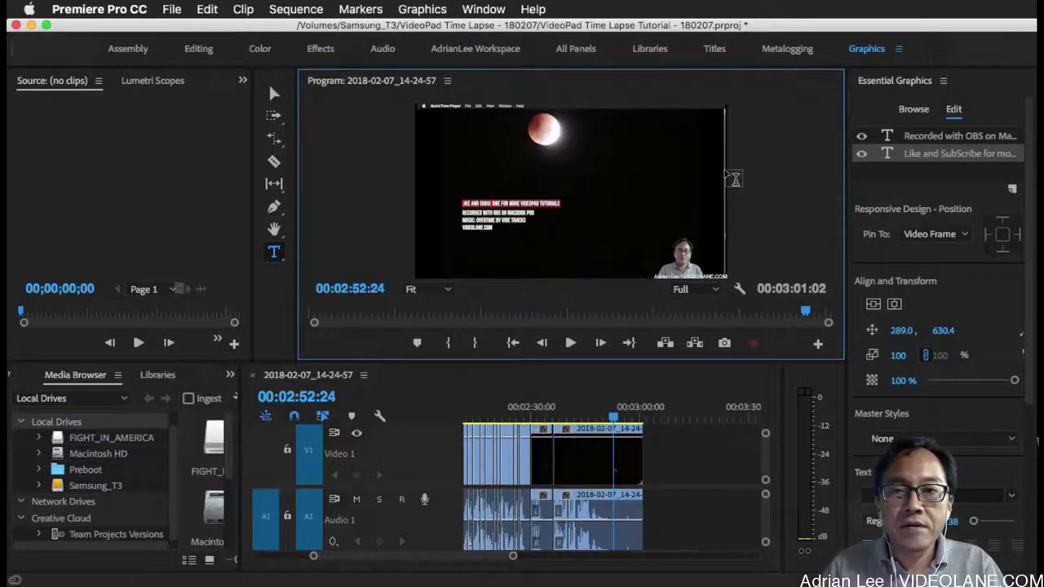
pyautogui.press('BackSpace')
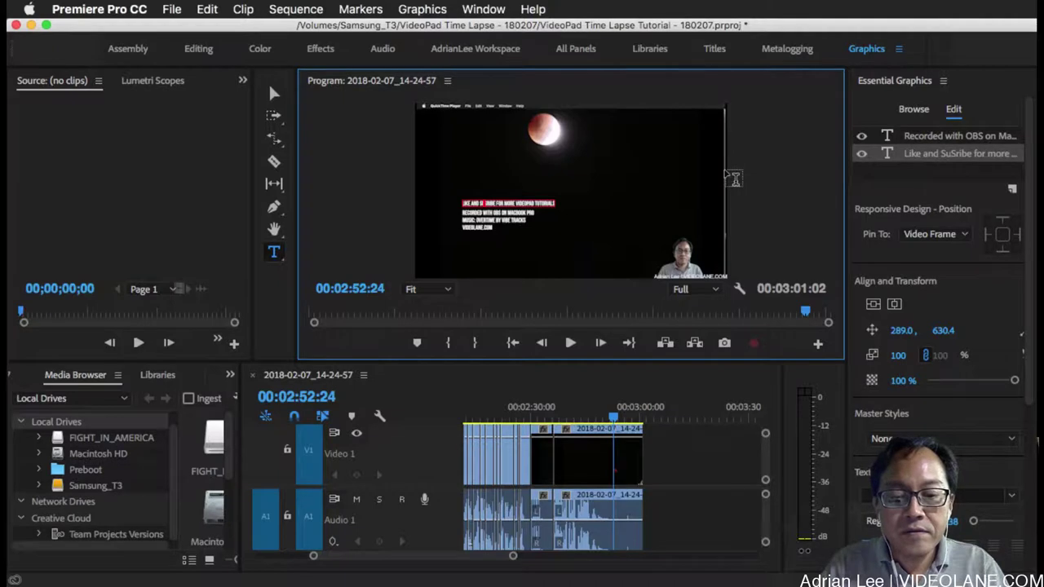
pyautogui.press('BackSpace')
pyautogui.write('bs')
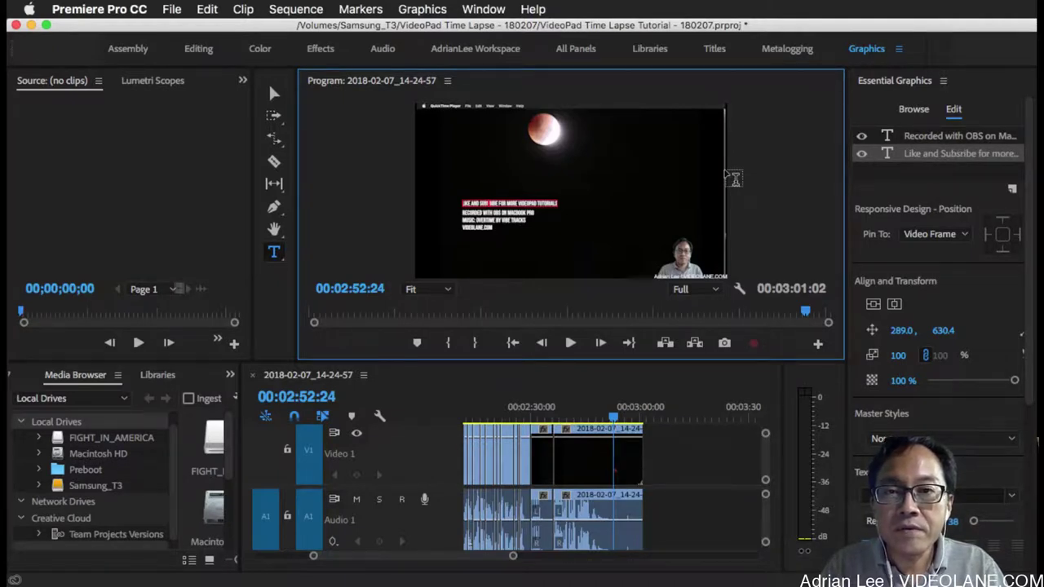
pyautogui.write('c')
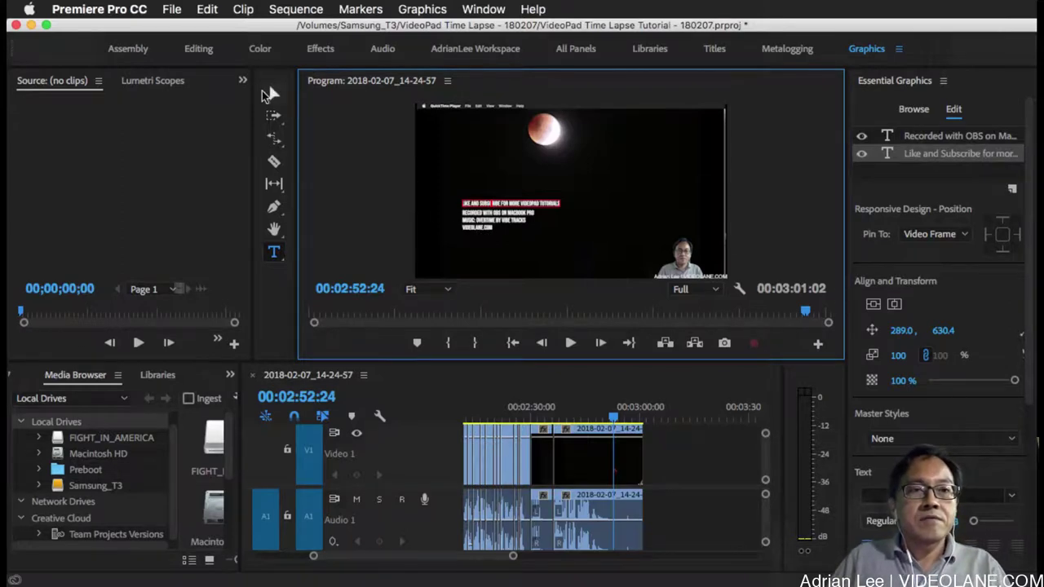
# Scale the Like and Subscribe title layer to 220% in Essential Graphics.
pyautogui.click(273, 93)
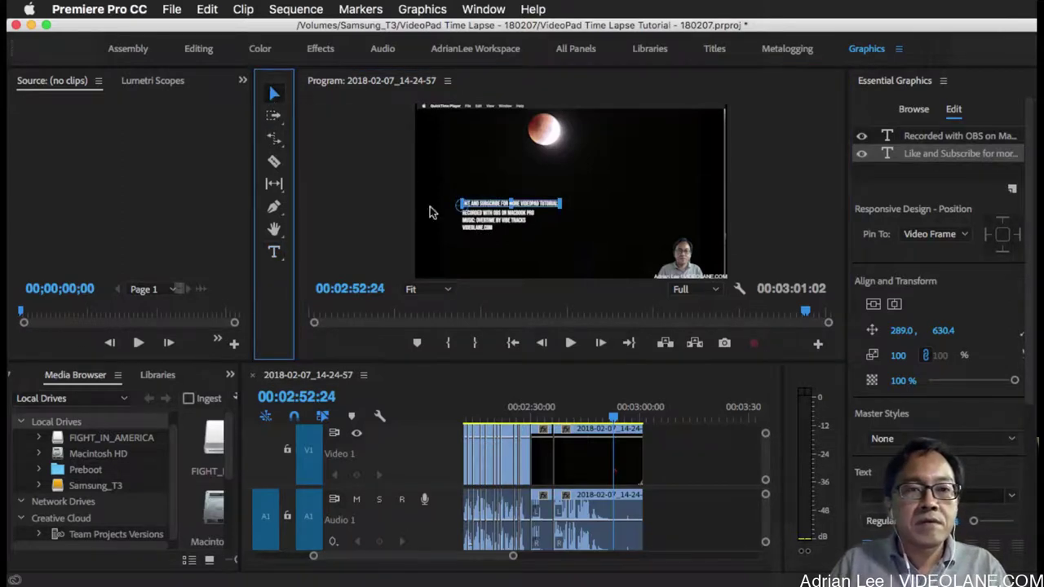
pyautogui.click(391, 217)
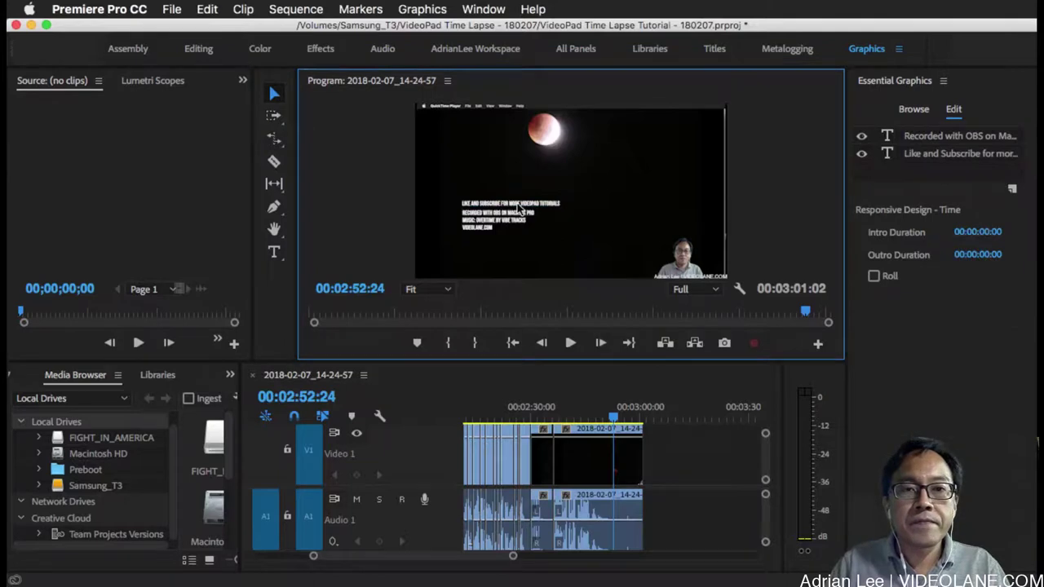
pyautogui.click(958, 162)
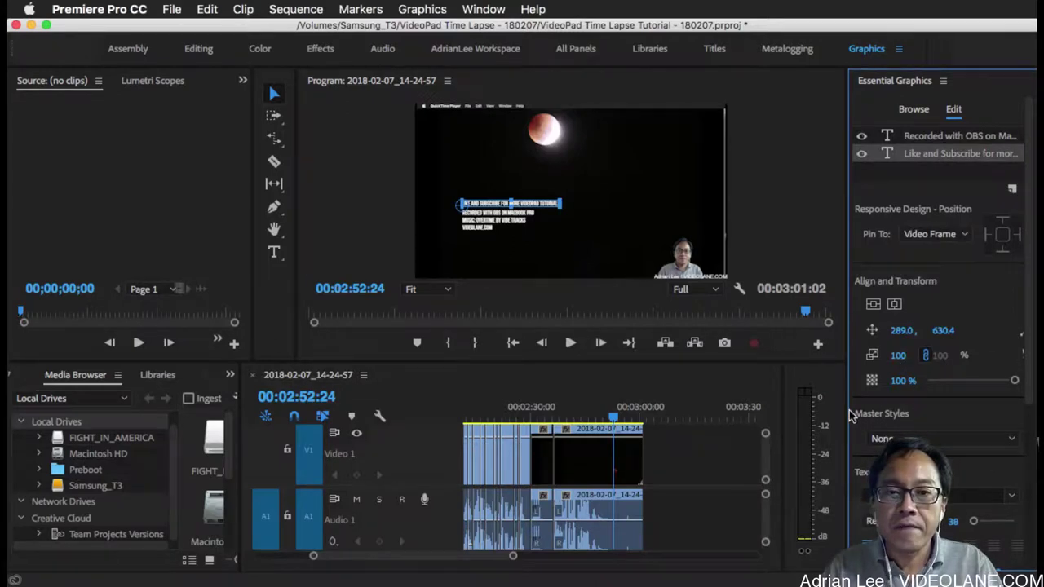
pyautogui.moveTo(848, 414); pyautogui.dragTo(719, 409)
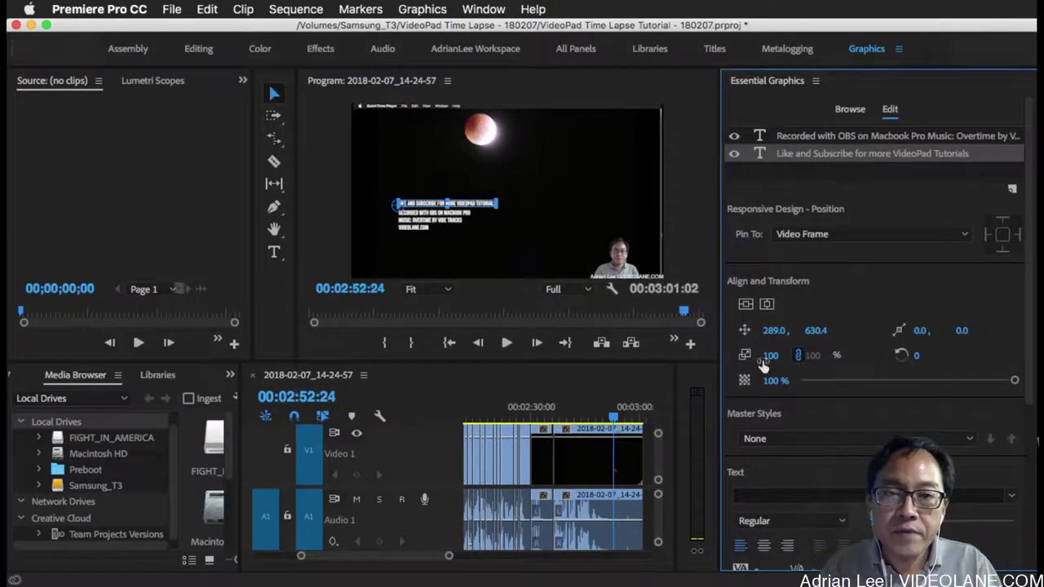
pyautogui.moveTo(771, 356); pyautogui.dragTo(869, 356)
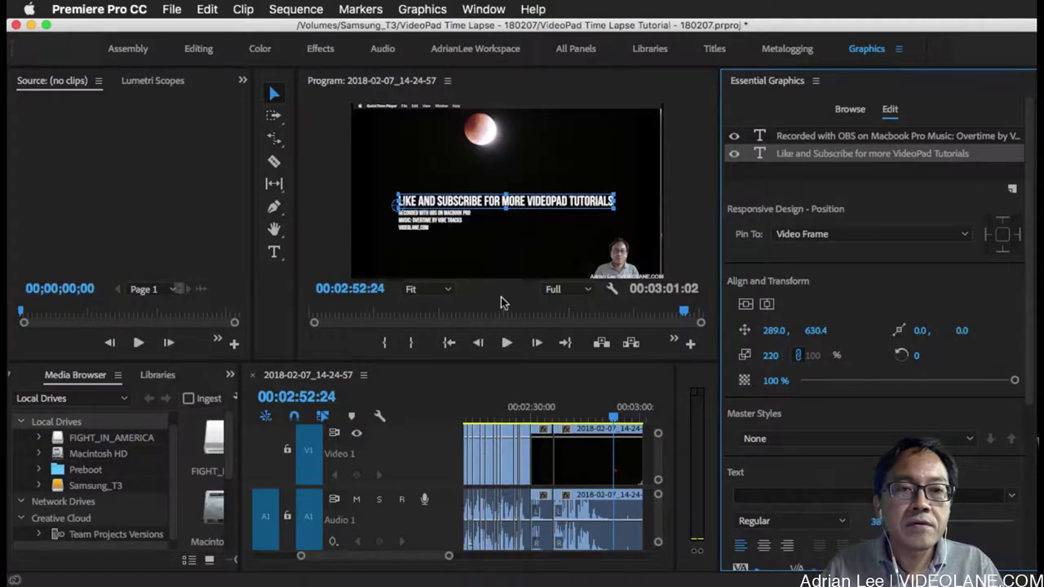
# Move the credits and the title lower in the frame, then view the Program monitor maximized.
pyautogui.click(438, 227)
pyautogui.moveTo(440, 227); pyautogui.dragTo(423, 259)
pyautogui.click(455, 205)
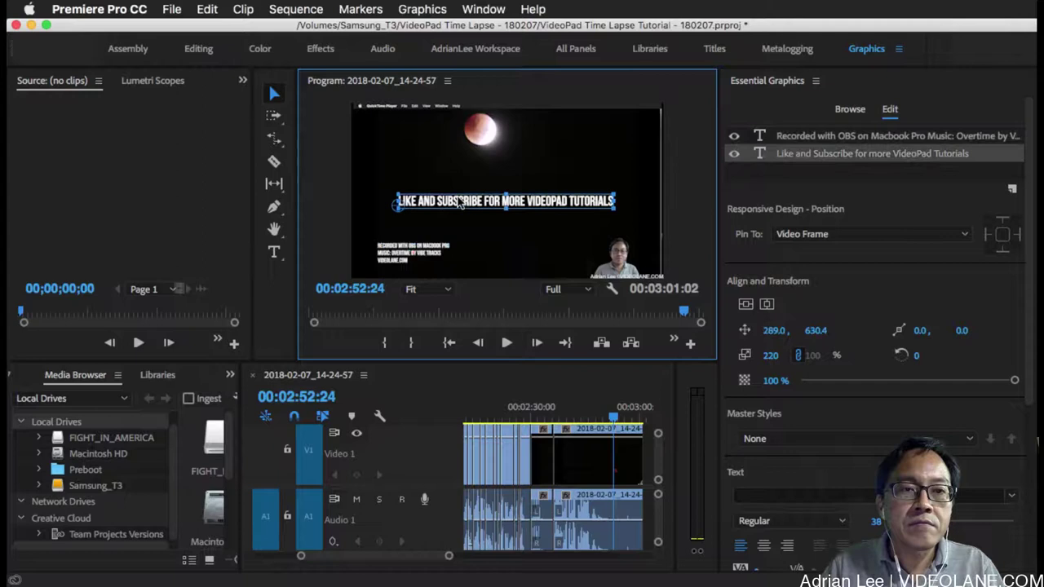
pyautogui.moveTo(463, 211); pyautogui.dragTo(448, 234)
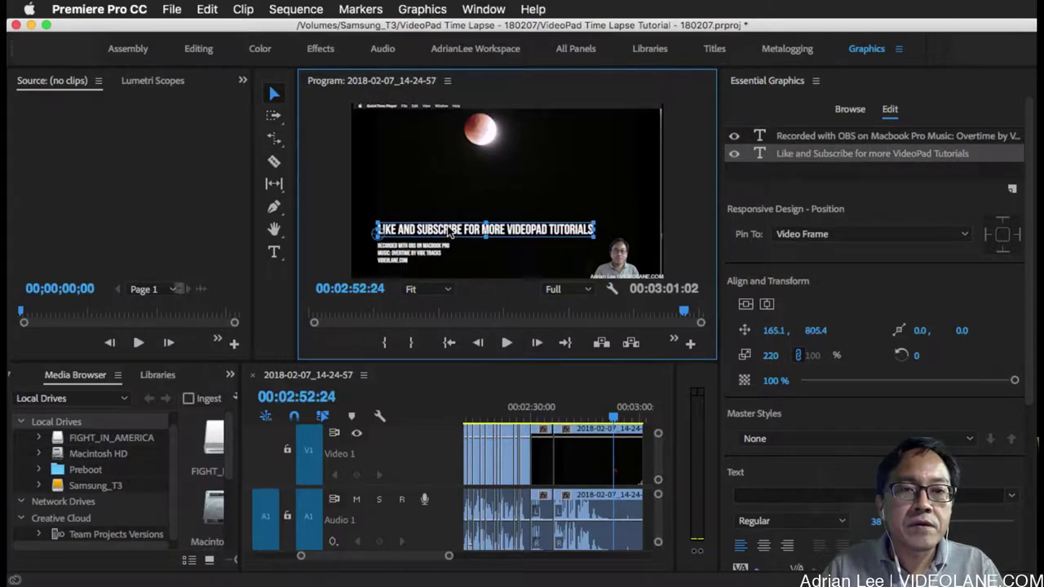
pyautogui.click(310, 132)
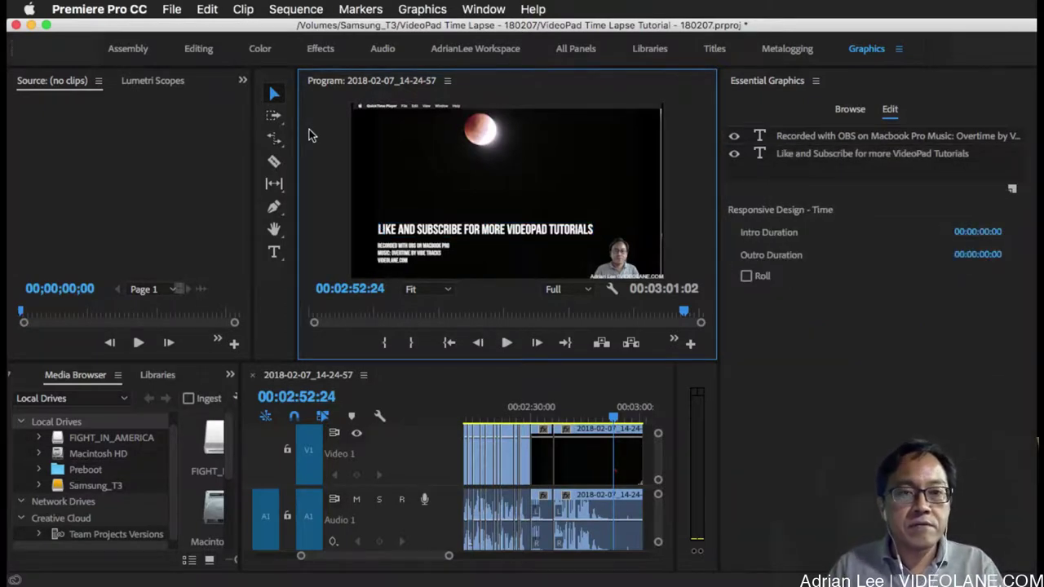
pyautogui.press('`')
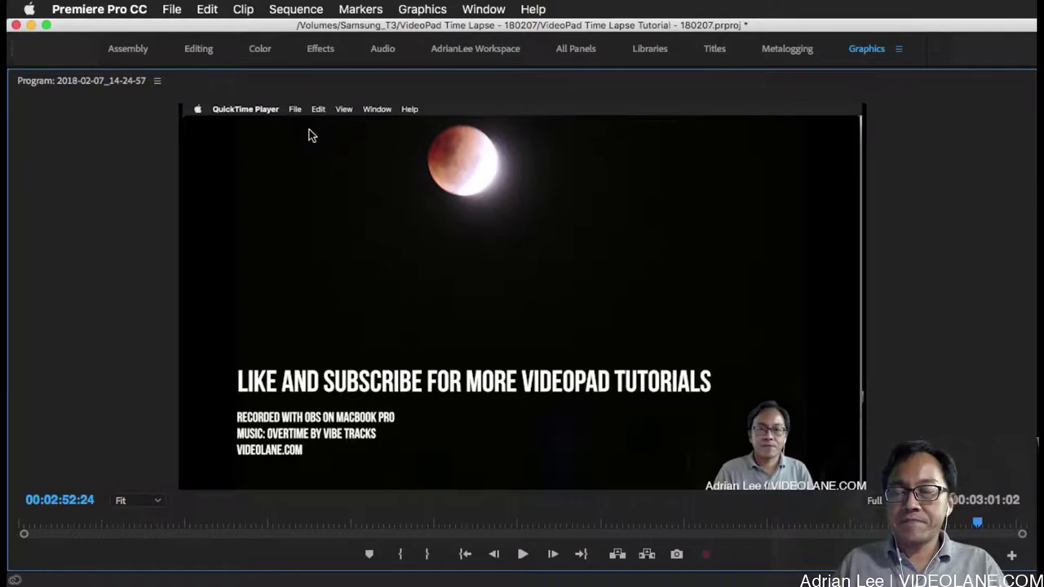
# Restore the panels, return to Editing with a taller timeline, and park the playhead at 00:00:07:09.
pyautogui.press('`')
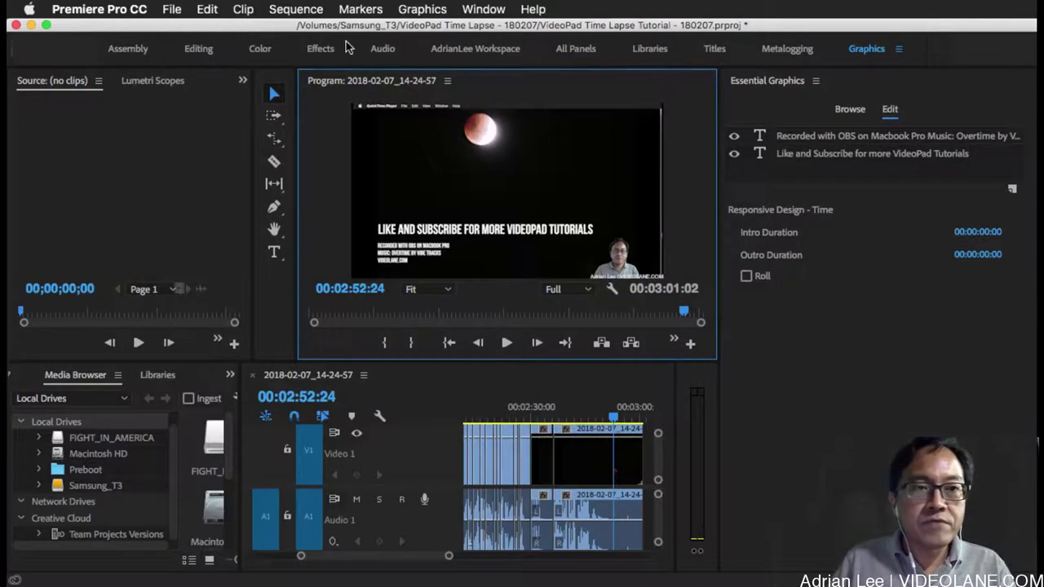
pyautogui.click(201, 49)
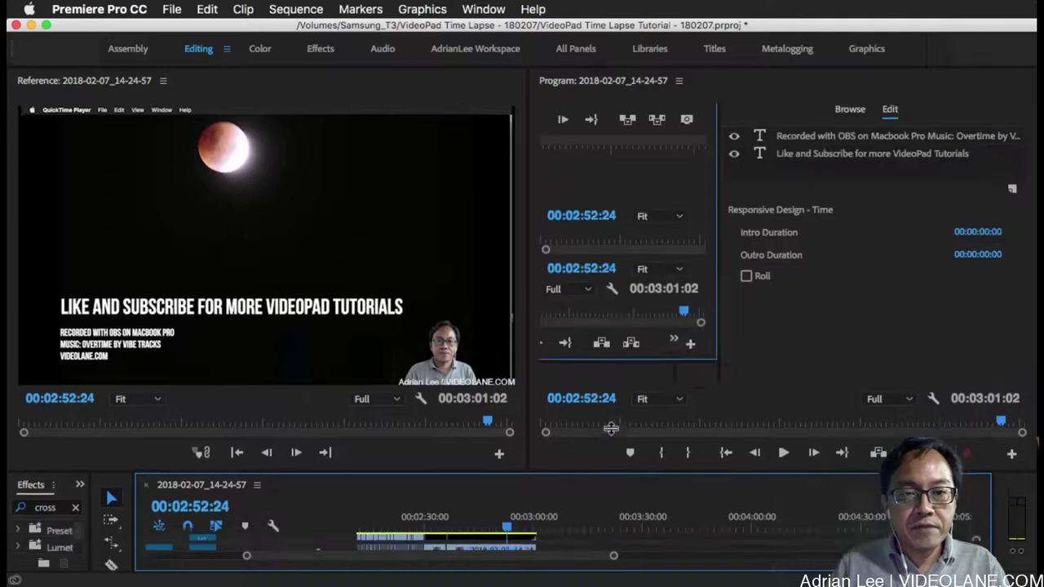
pyautogui.moveTo(604, 498); pyautogui.dragTo(610, 312)
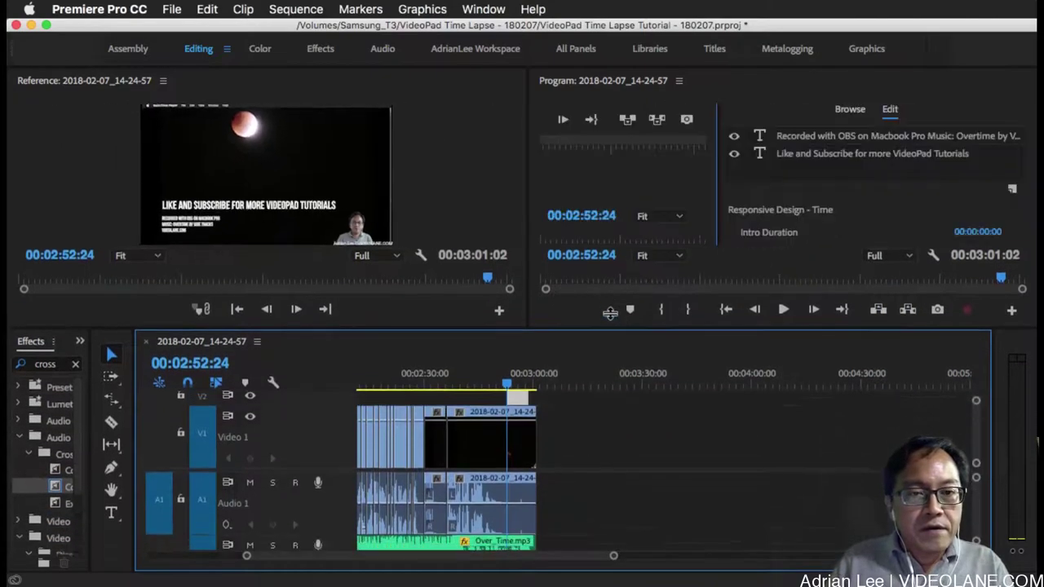
pyautogui.moveTo(562, 563); pyautogui.dragTo(427, 566)
pyautogui.click(385, 366)
pyautogui.moveTo(386, 366); pyautogui.dragTo(350, 368)
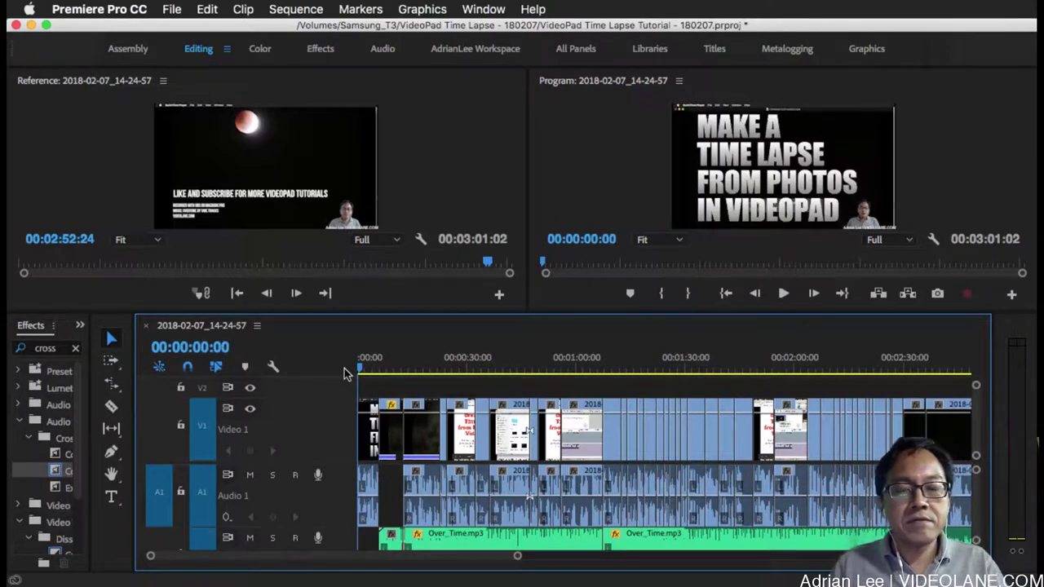
pyautogui.scroll(-5, 856, 363)
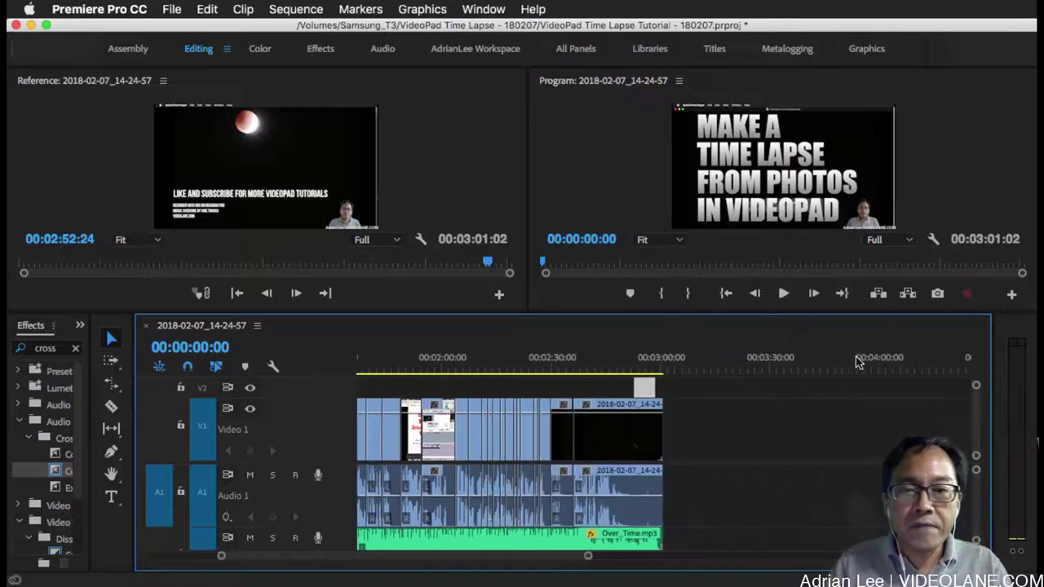
# Stop playback at 00:02:47:14 and split the Over_Time.mp3 clip on A2 with Cmd+K.
pyautogui.click(607, 368)
pyautogui.press('space')
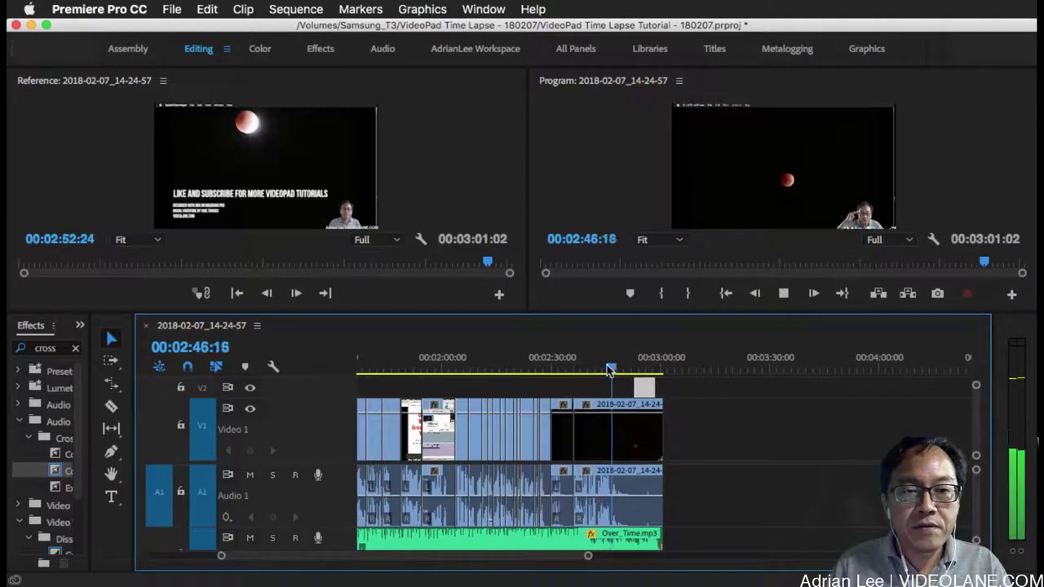
pyautogui.press('space')
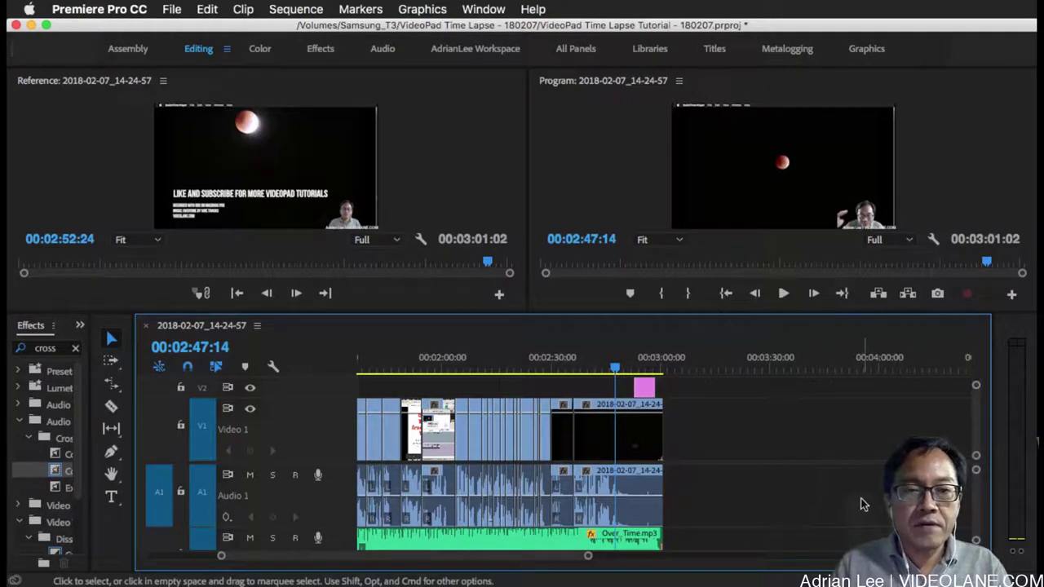
pyautogui.doubleClick(337, 500)
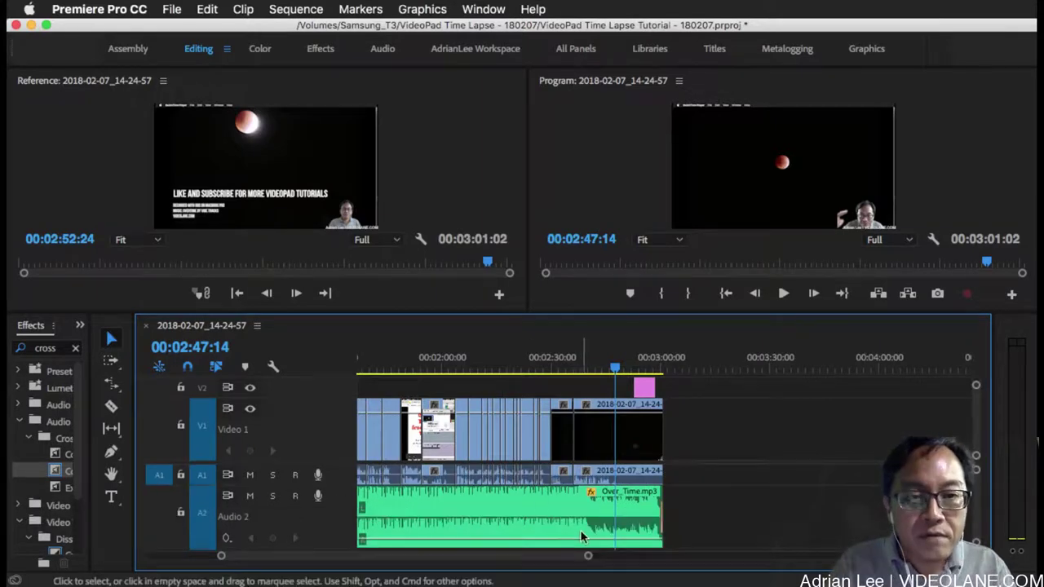
pyautogui.click(618, 509)
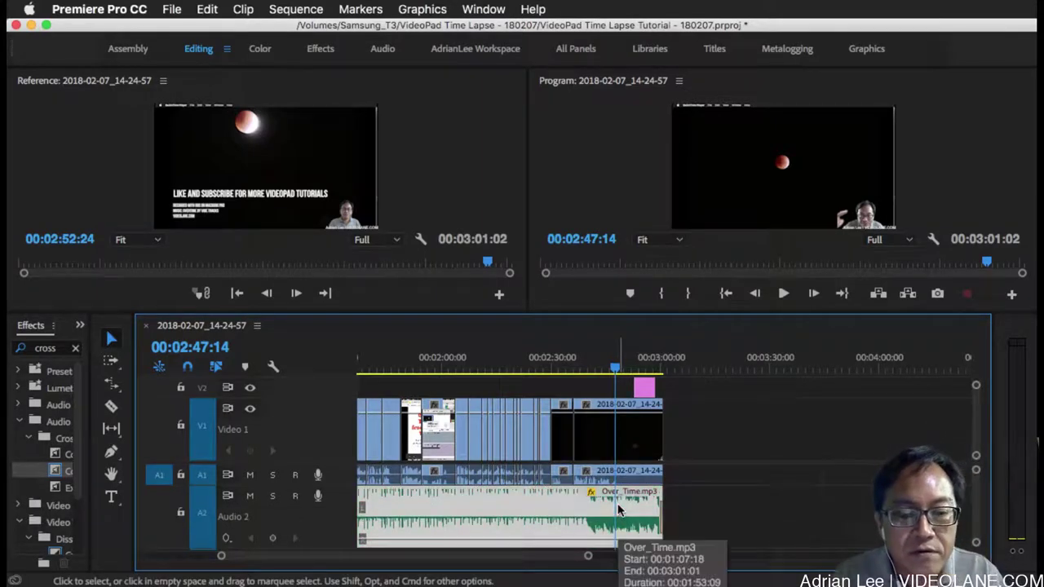
pyautogui.press('super+k')
pyautogui.click(642, 537)
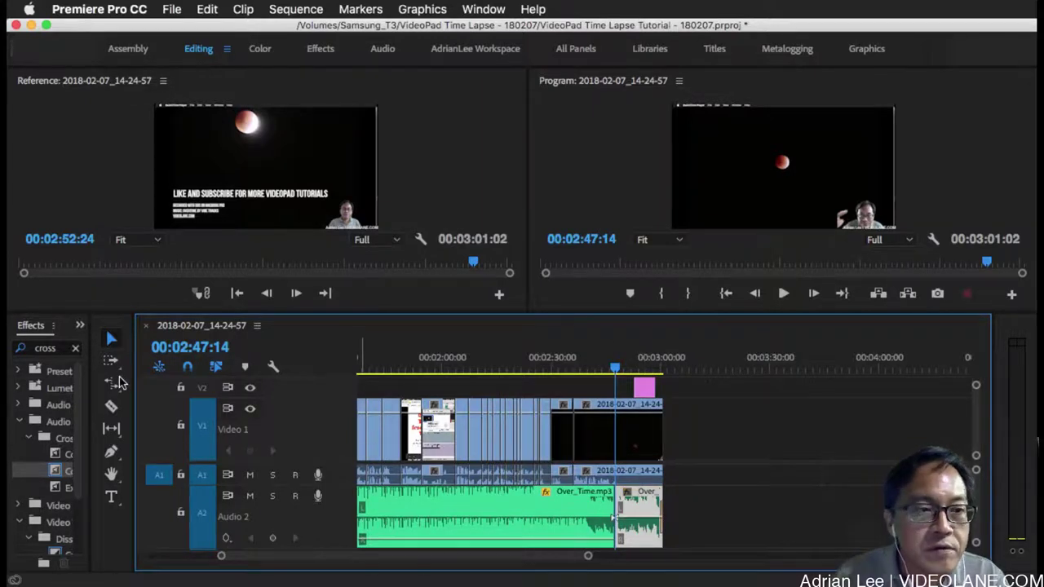
# Add a Constant Power cross-fade at the music split and roll the edit 20 frames later.
pyautogui.moveTo(68, 480); pyautogui.dragTo(598, 480)
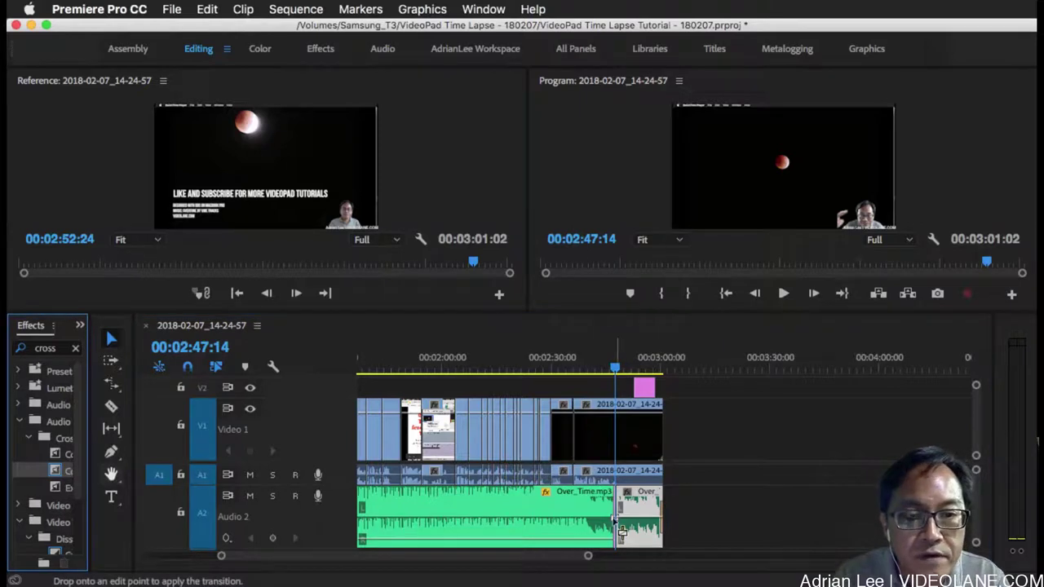
pyautogui.moveTo(620, 528); pyautogui.dragTo(614, 522)
pyautogui.click(600, 367)
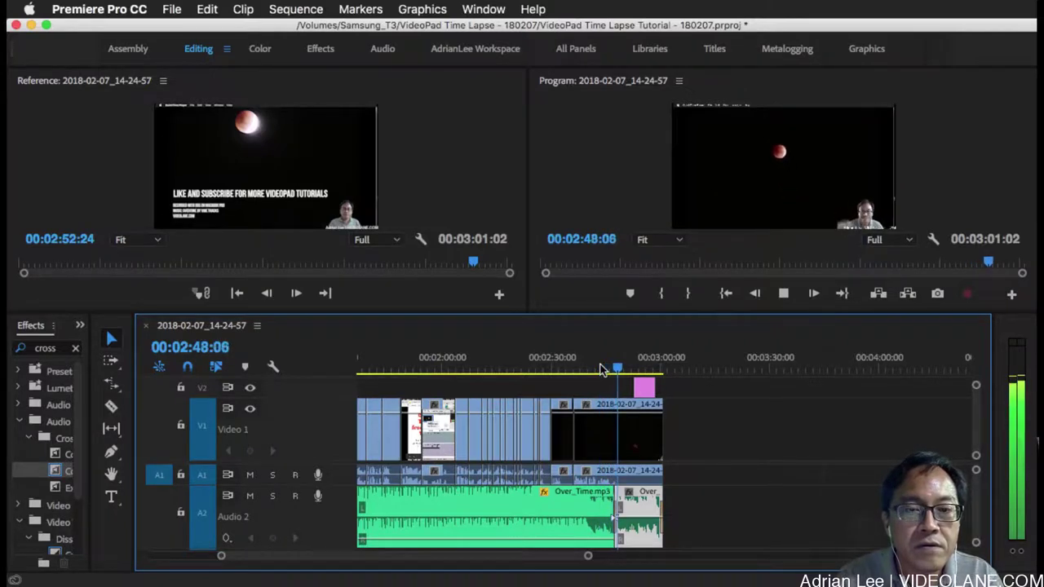
pyautogui.press('space')
pyautogui.press('=')
pyautogui.press('=')
pyautogui.press('=')
pyautogui.press('=')
pyautogui.press('=')
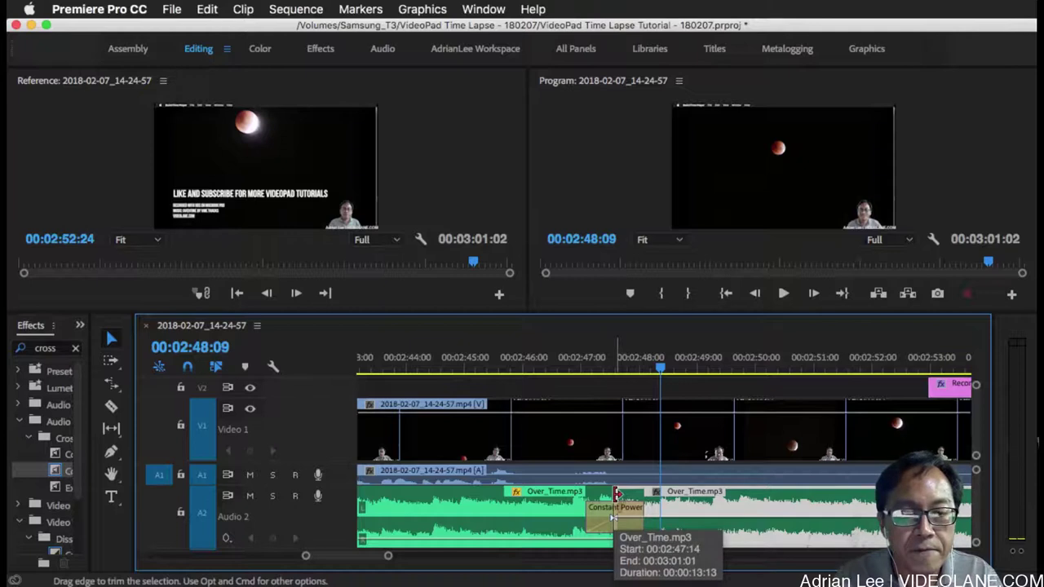
pyautogui.moveTo(613, 496); pyautogui.dragTo(659, 495)
pyautogui.click(561, 361)
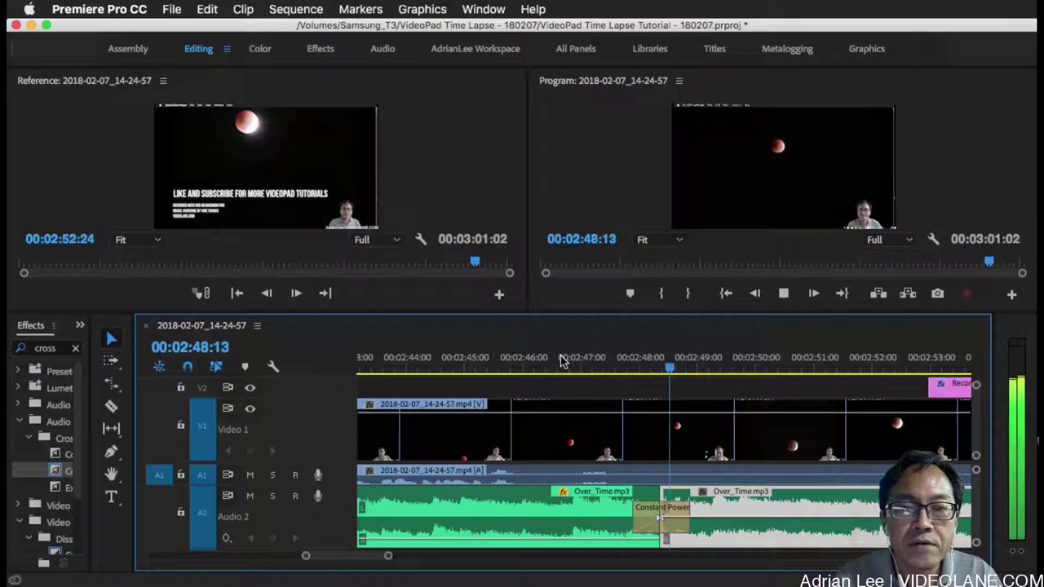
pyautogui.press('-')
pyautogui.press('-')
pyautogui.press('-')
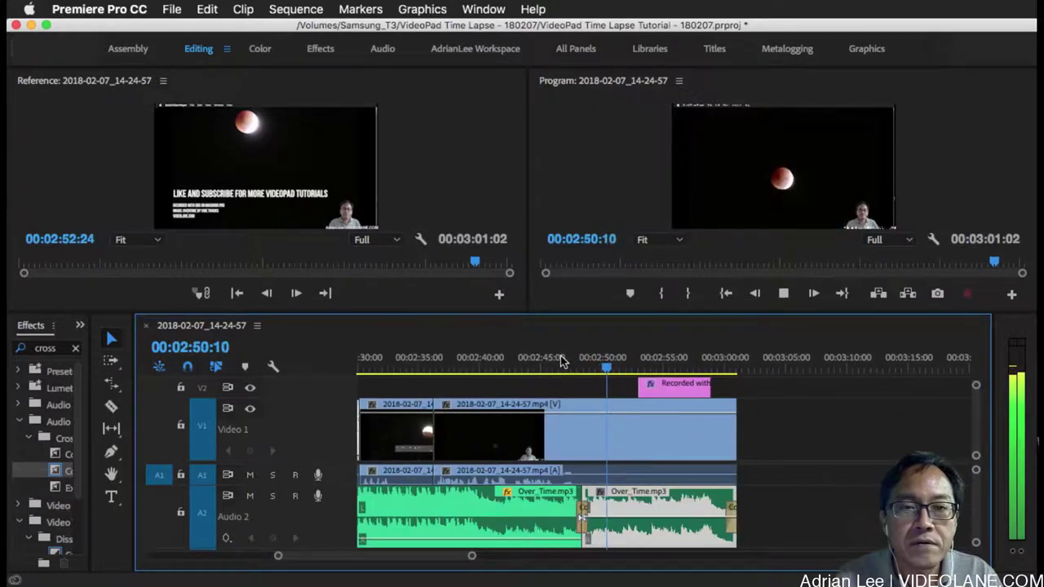
pyautogui.press('space')
# Shift the V2 credits graphic 4:15 and add a Cross Dissolve at its start.
pyautogui.moveTo(670, 394); pyautogui.dragTo(736, 387)
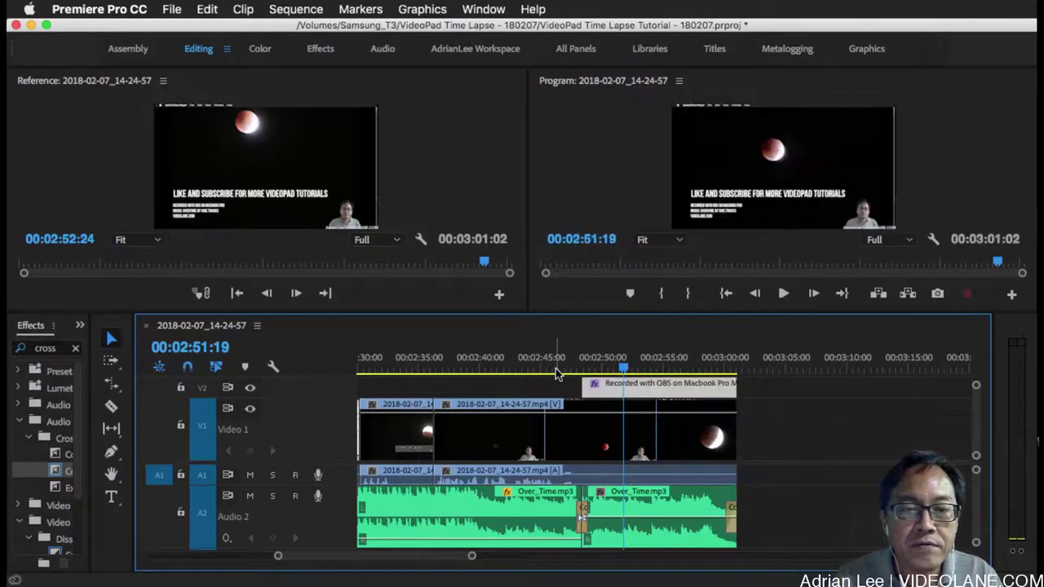
pyautogui.click(568, 362)
pyautogui.press('space')
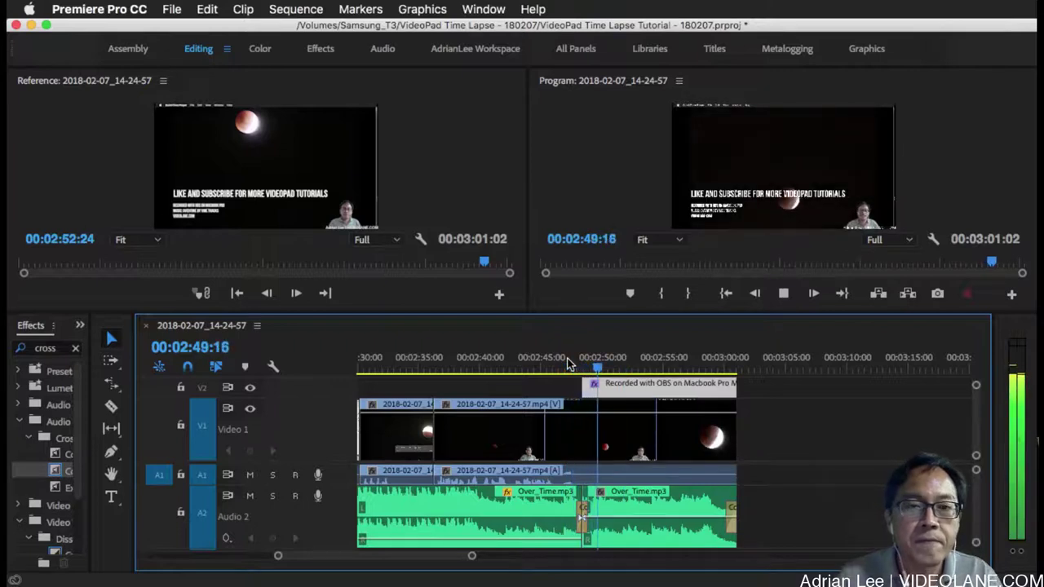
pyautogui.press('space')
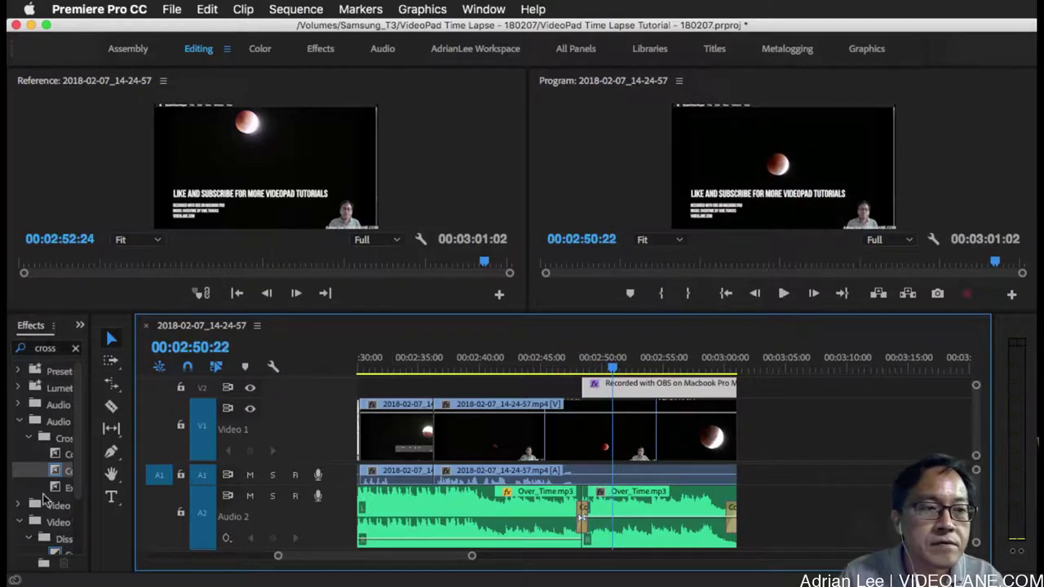
pyautogui.moveTo(62, 556); pyautogui.dragTo(595, 400)
pyautogui.moveTo(569, 359); pyautogui.dragTo(569, 360)
pyautogui.click(569, 359)
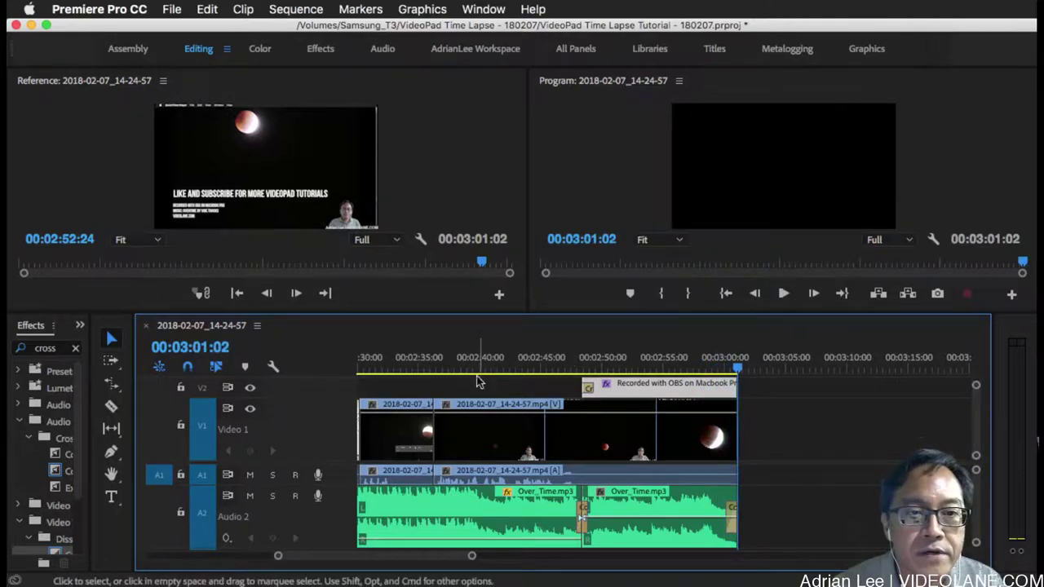
# Rewind to 00:00:00:00 and play the sequence, zooming the timeline in on the opening minute.
pyautogui.press('-')
pyautogui.press('-')
pyautogui.press('-')
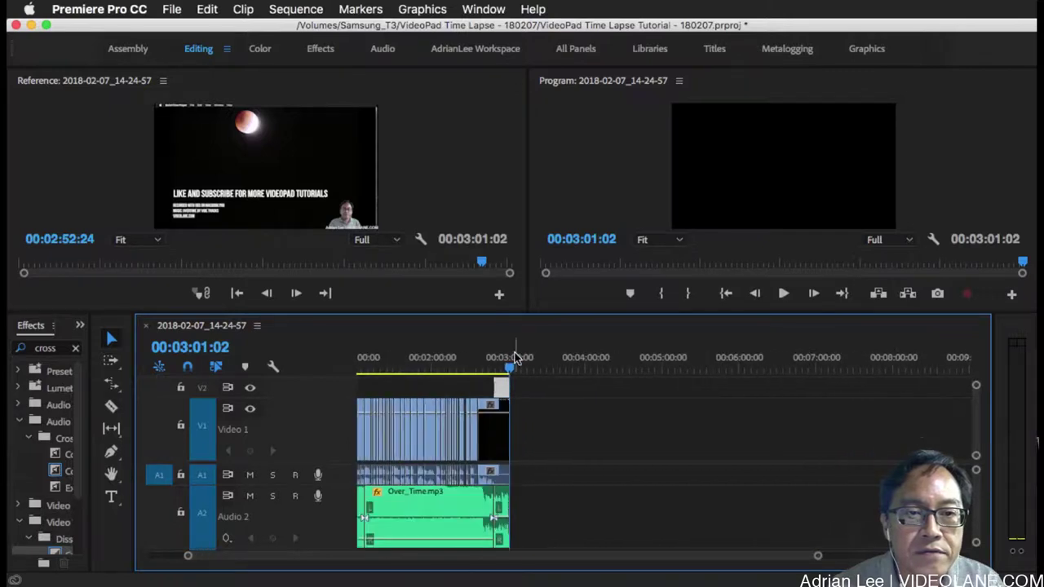
pyautogui.moveTo(507, 372); pyautogui.dragTo(390, 372)
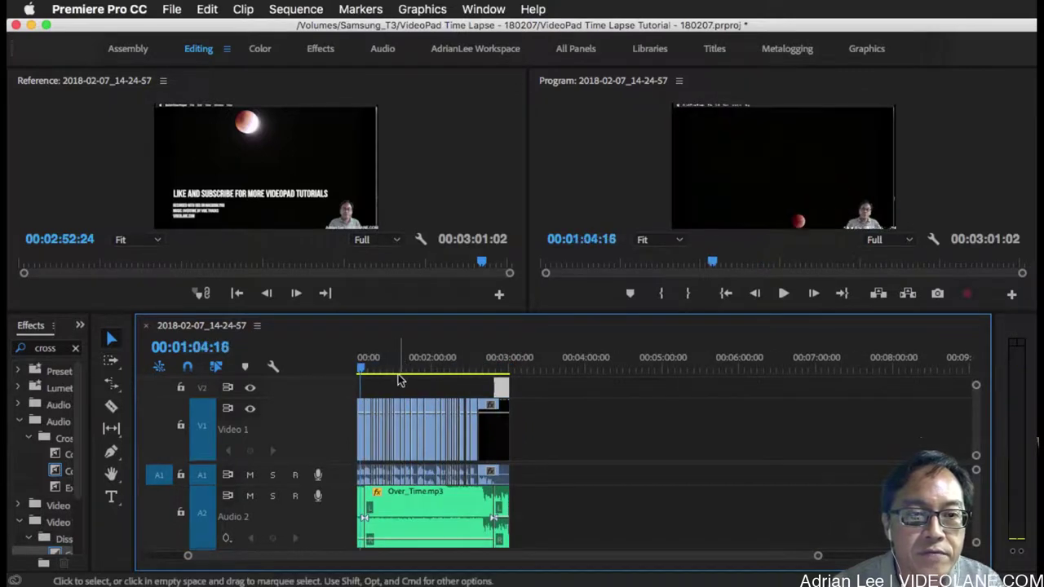
pyautogui.press('=')
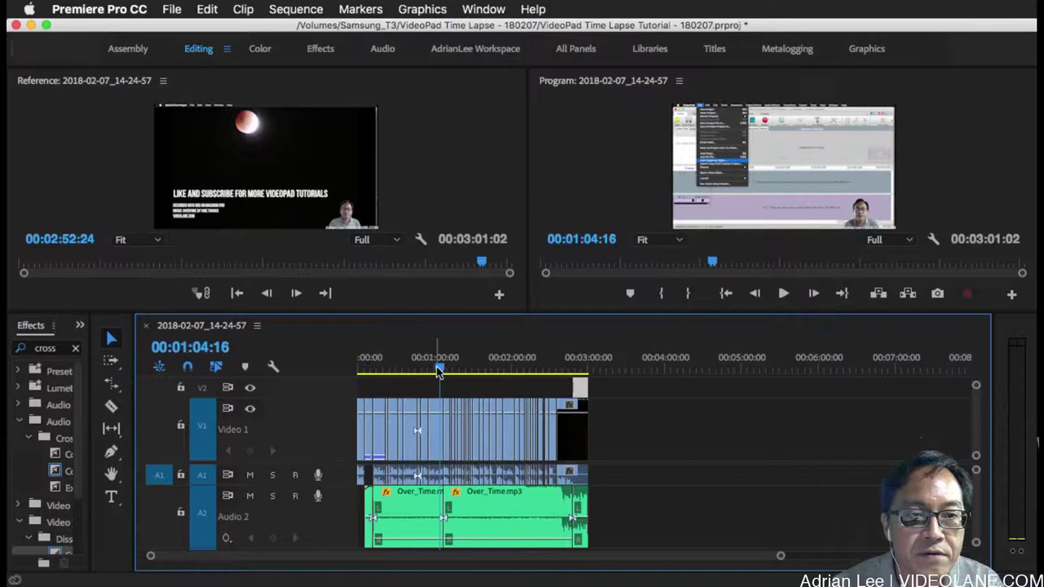
pyautogui.moveTo(436, 366); pyautogui.dragTo(333, 380)
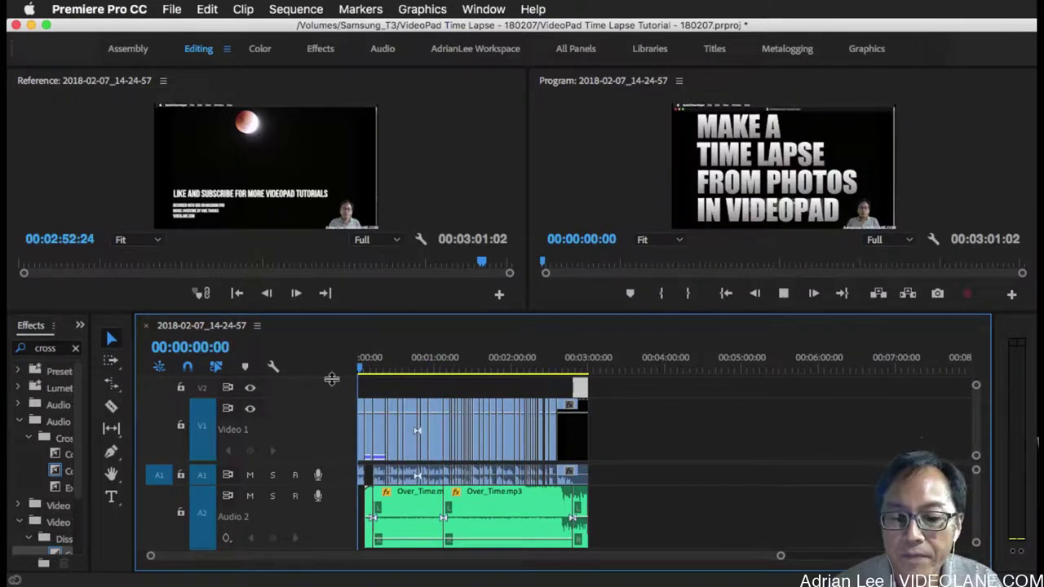
pyautogui.press('space')
pyautogui.press('=')
pyautogui.press('=')
pyautogui.press('=')
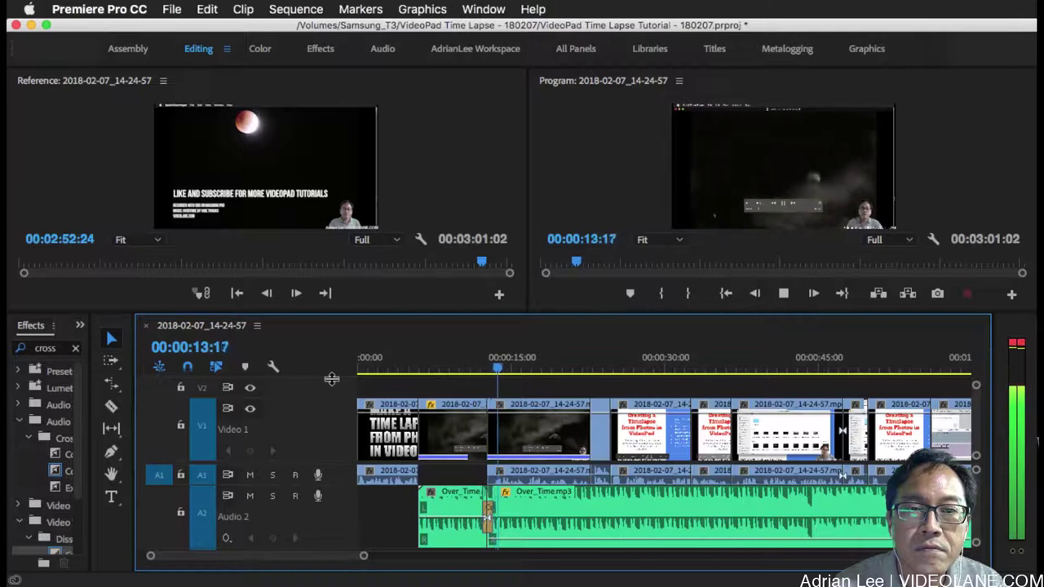
# Stop at 00:00:14:09 and add a SUBSCRIBE text title over the moon footage.
pyautogui.press('space')
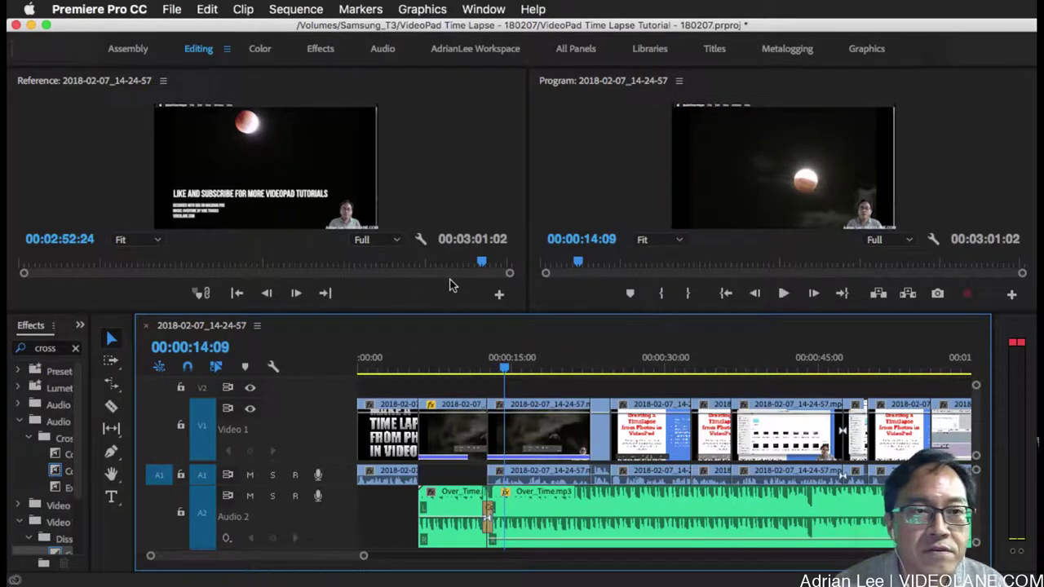
pyautogui.click(113, 497)
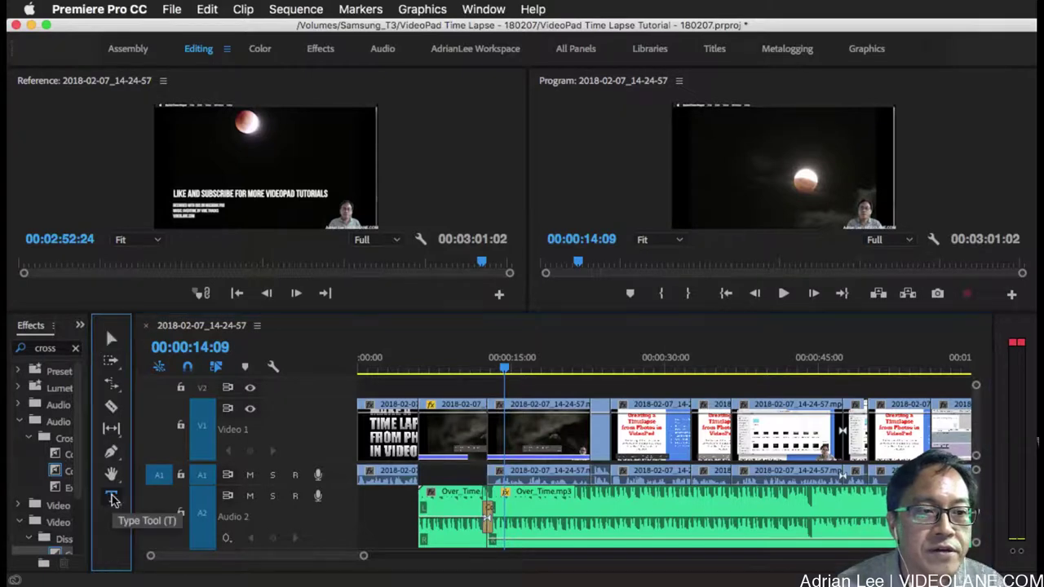
pyautogui.click(747, 174)
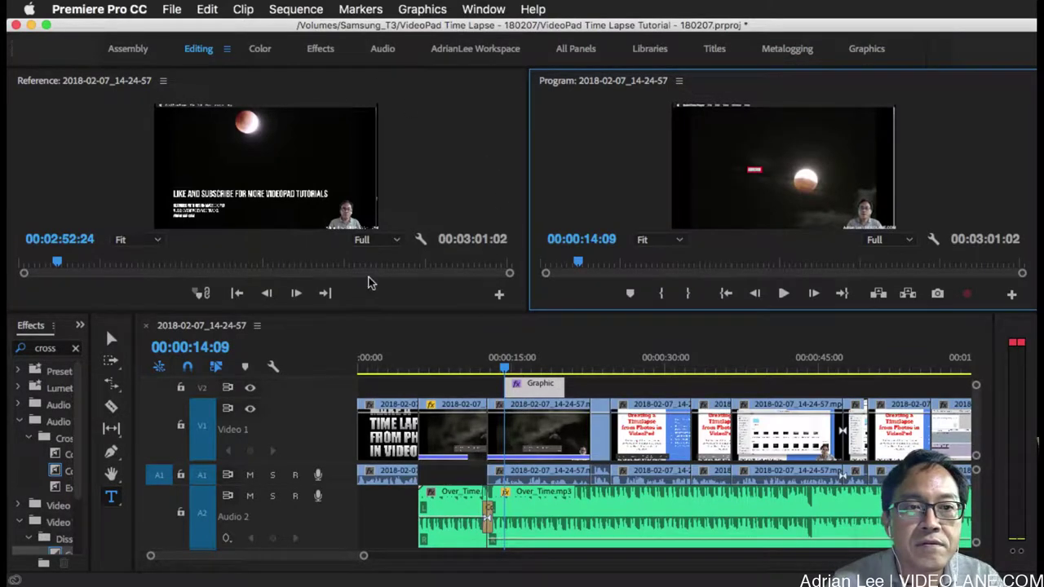
pyautogui.click(112, 341)
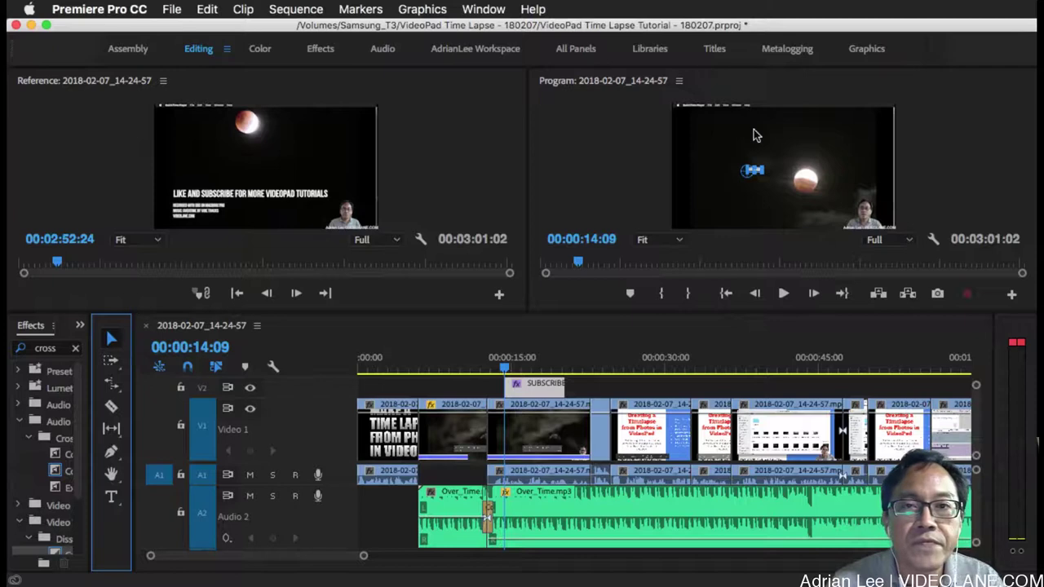
# In Graphics, scale the SUBSCRIBE title to 535% and align it vertically and horizontally centred.
pyautogui.click(869, 49)
pyautogui.click(892, 109)
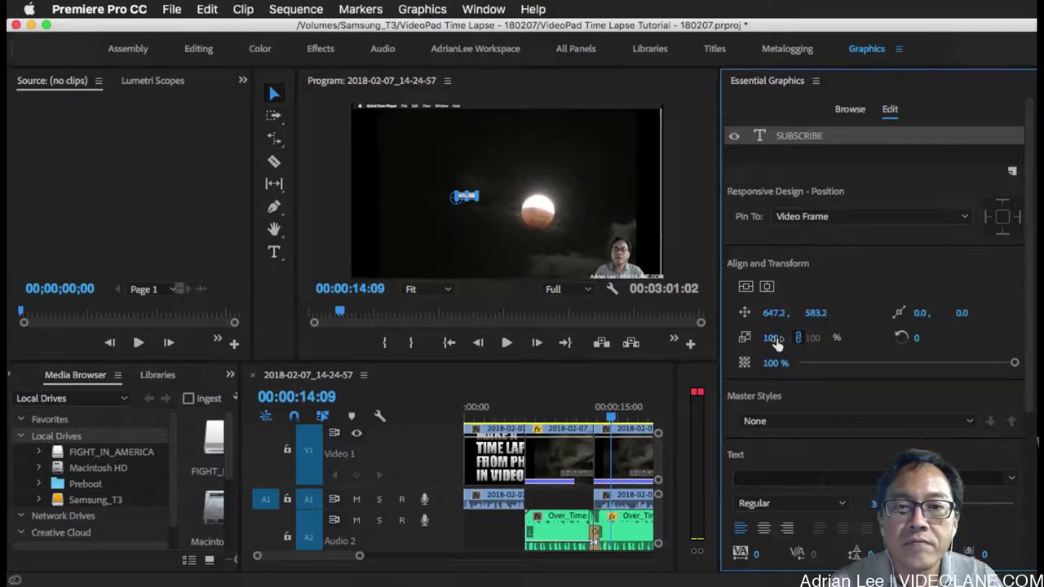
pyautogui.moveTo(769, 337); pyautogui.dragTo(926, 337)
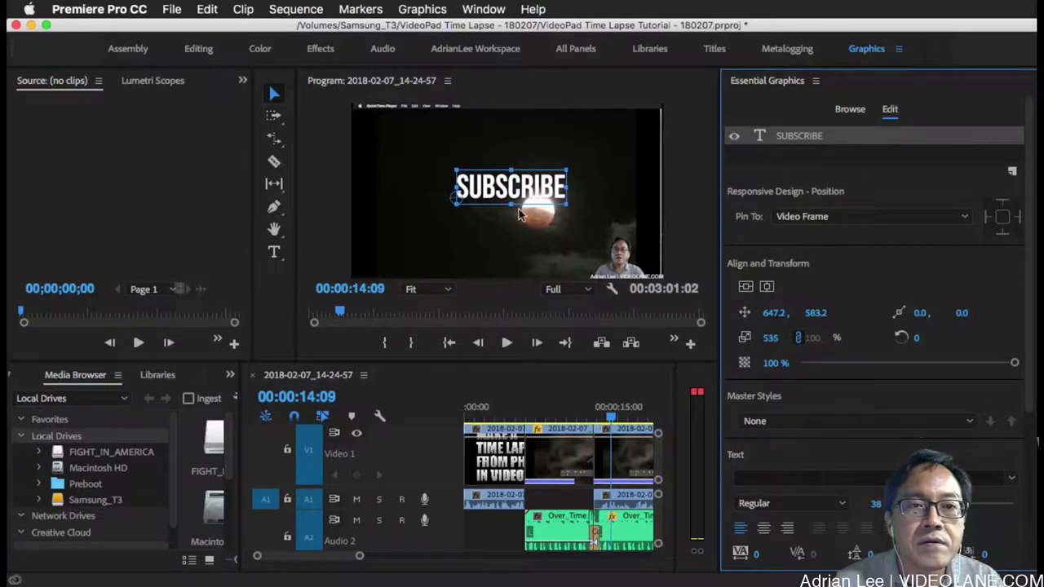
pyautogui.moveTo(491, 193); pyautogui.dragTo(490, 200)
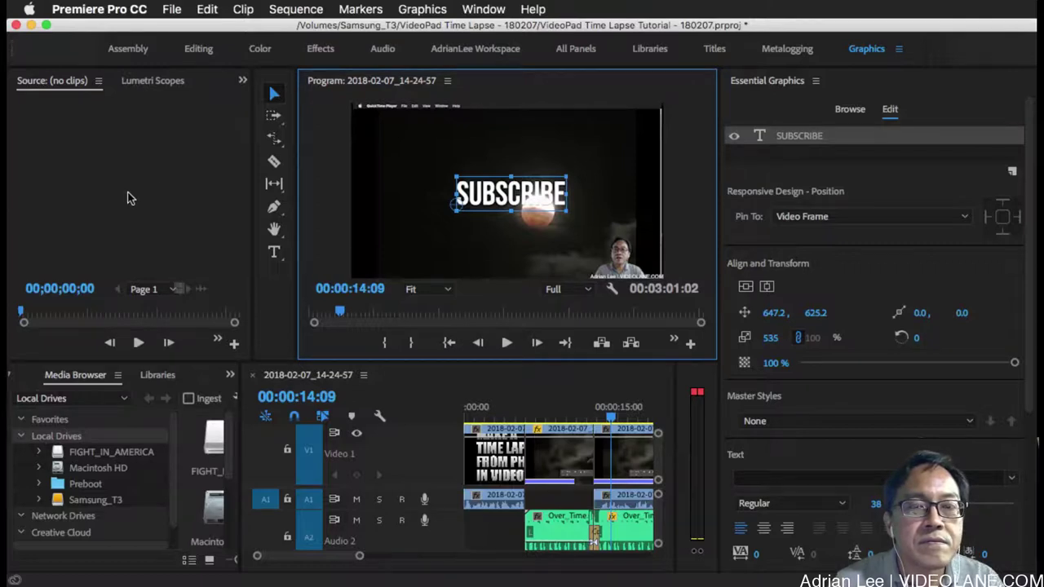
pyautogui.click(744, 286)
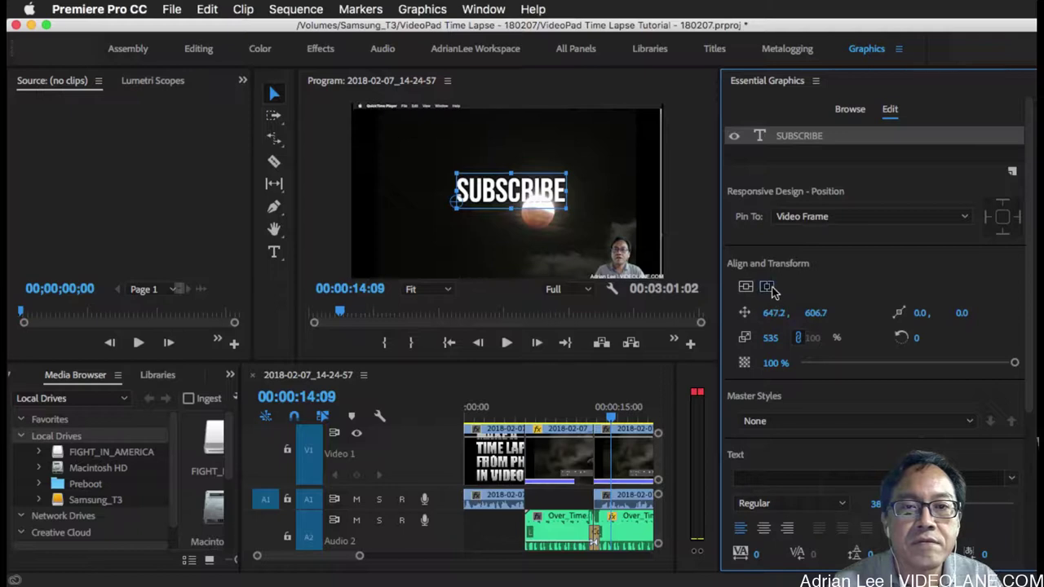
pyautogui.click(766, 287)
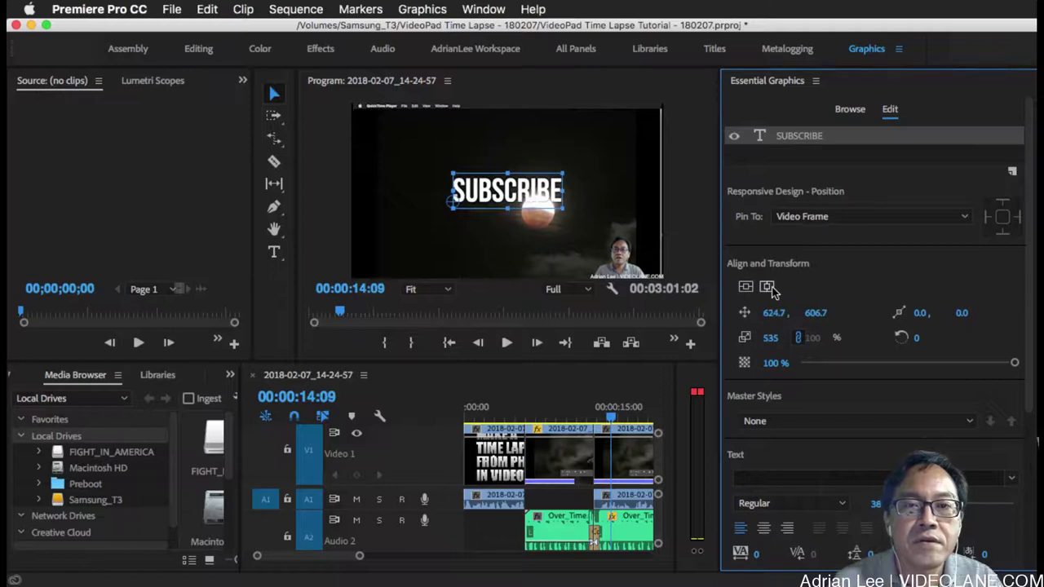
# Move the SUBSCRIBE title earlier on V2 and add Cross Dissolve transitions to it.
pyautogui.click(197, 49)
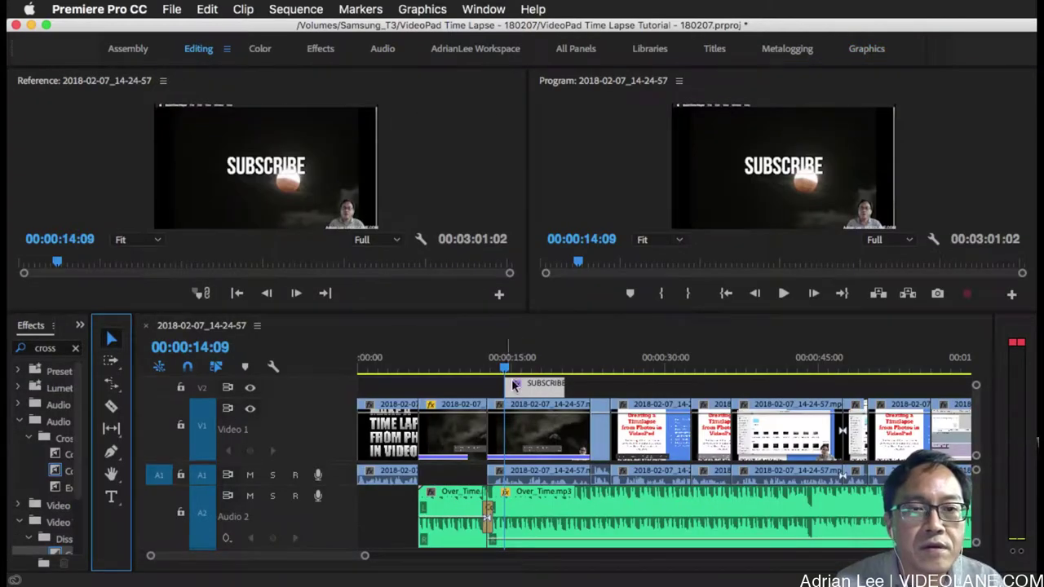
pyautogui.moveTo(527, 394); pyautogui.dragTo(487, 390)
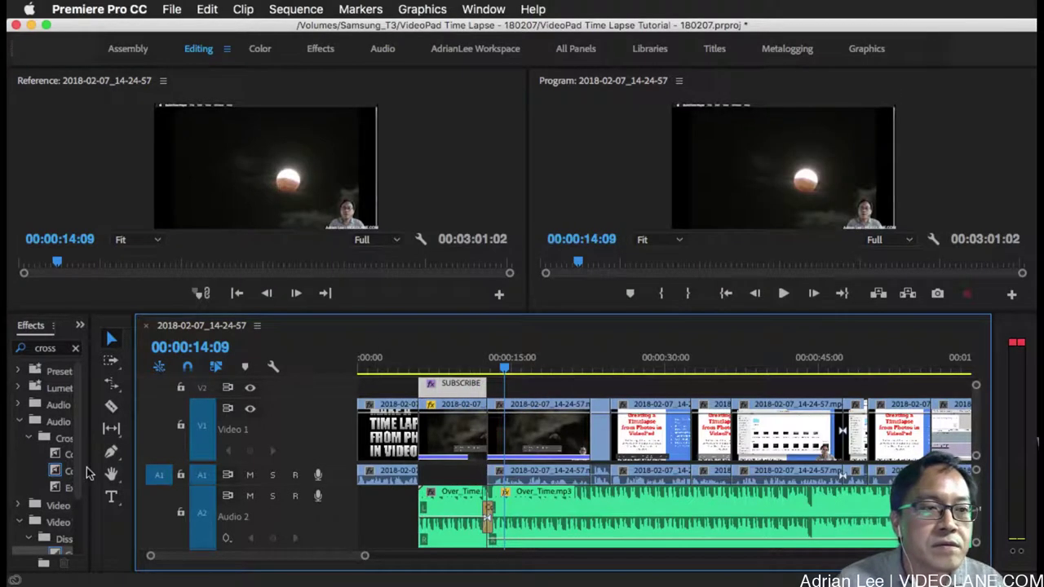
pyautogui.moveTo(61, 557); pyautogui.dragTo(424, 384)
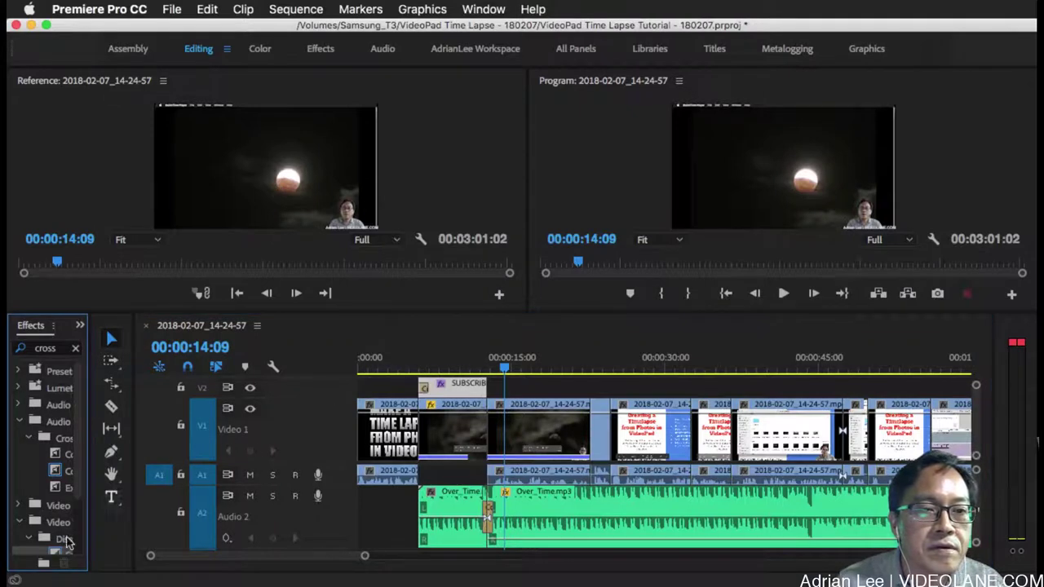
pyautogui.moveTo(49, 557); pyautogui.dragTo(484, 389)
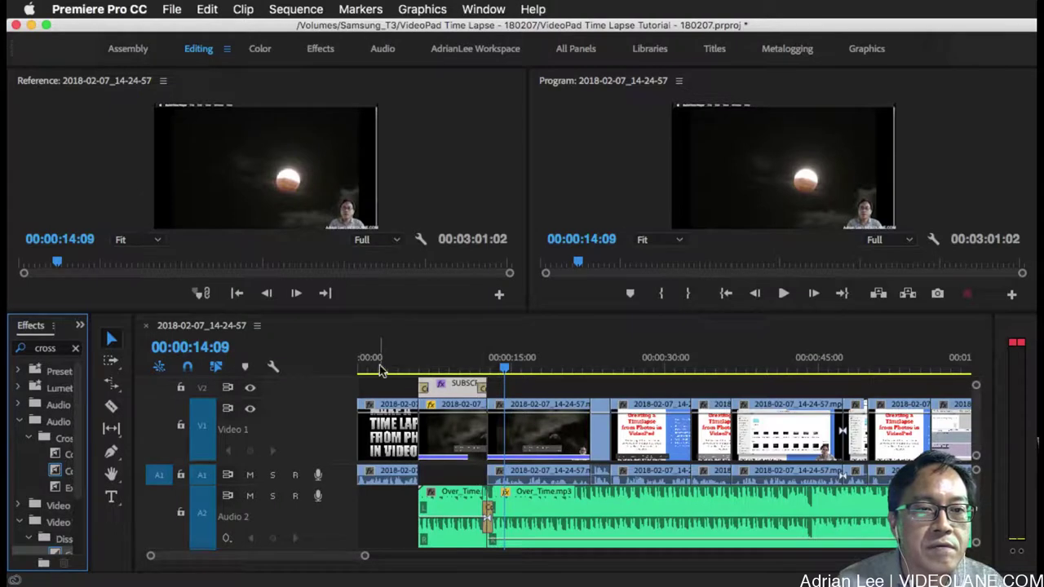
pyautogui.click(376, 367)
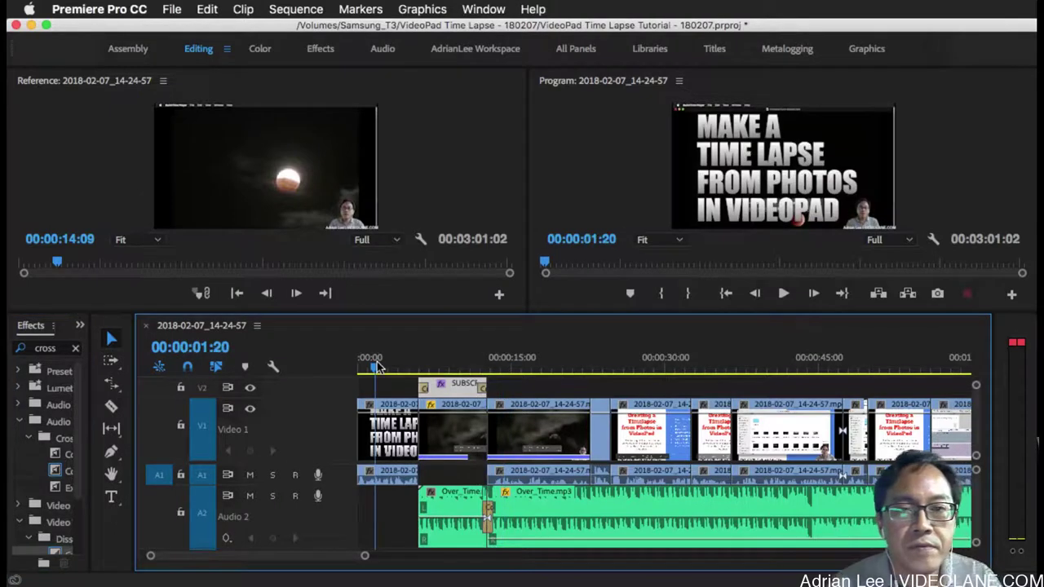
# Save the project with Cmd+S and play the edit through to about 00:01:50.
pyautogui.press('super+s')
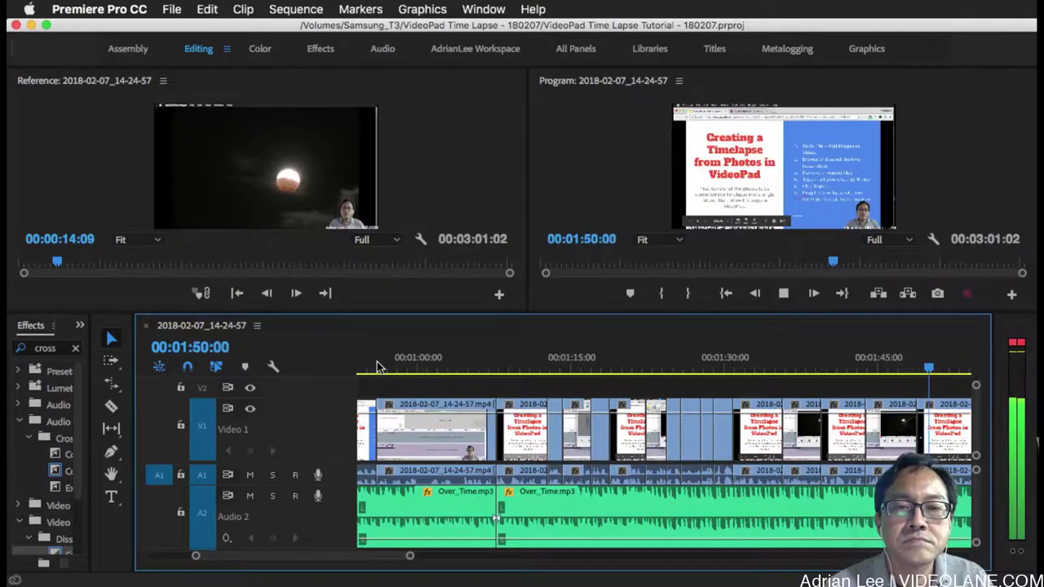
# Split the Over_Time.mp3 music at 00:01:45:17 and 00:01:48:20.
pyautogui.press('space')
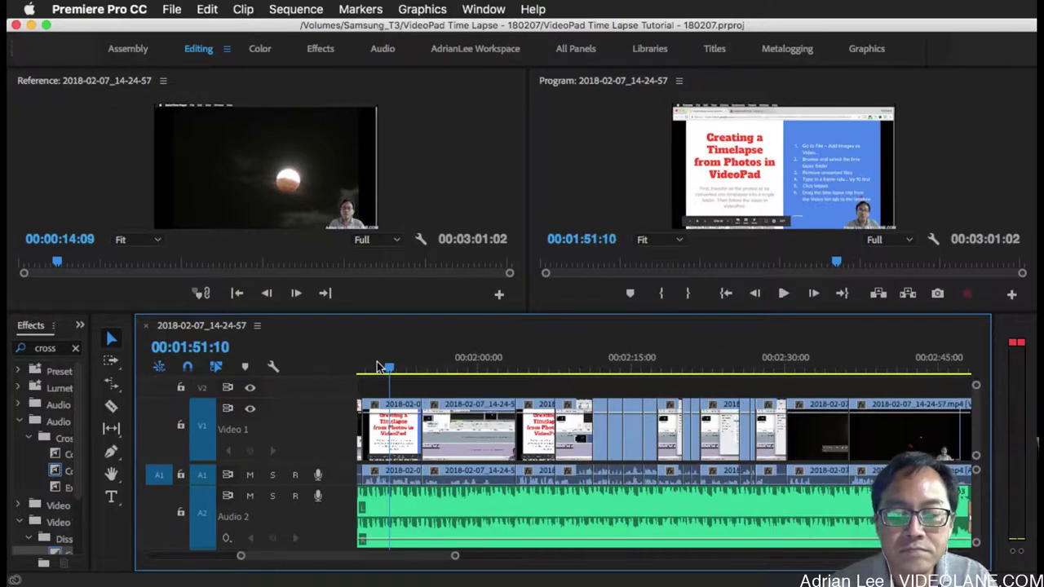
pyautogui.press('=')
pyautogui.press('=')
pyautogui.press('=')
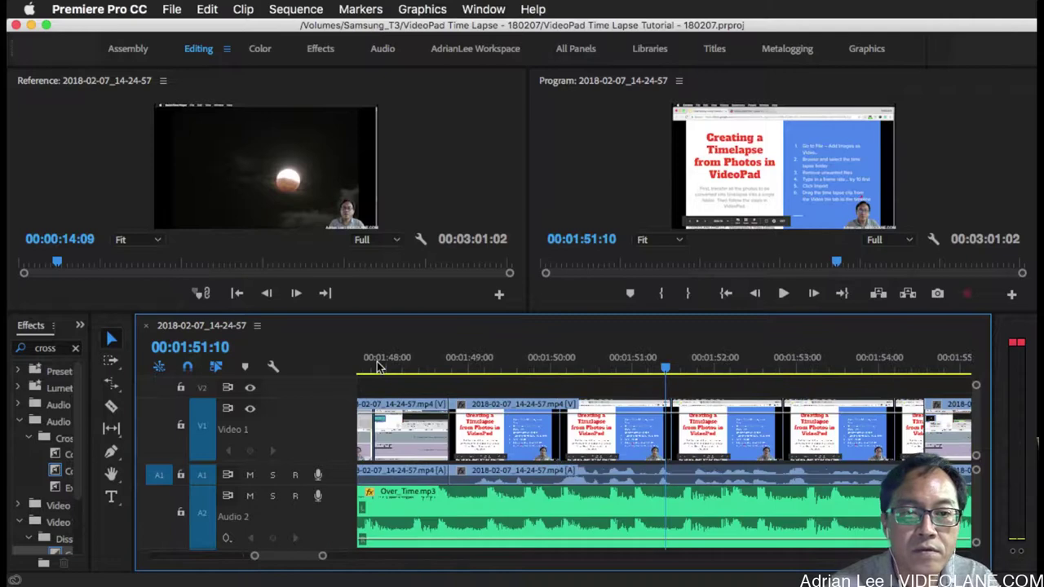
pyautogui.scroll(3, 418, 367)
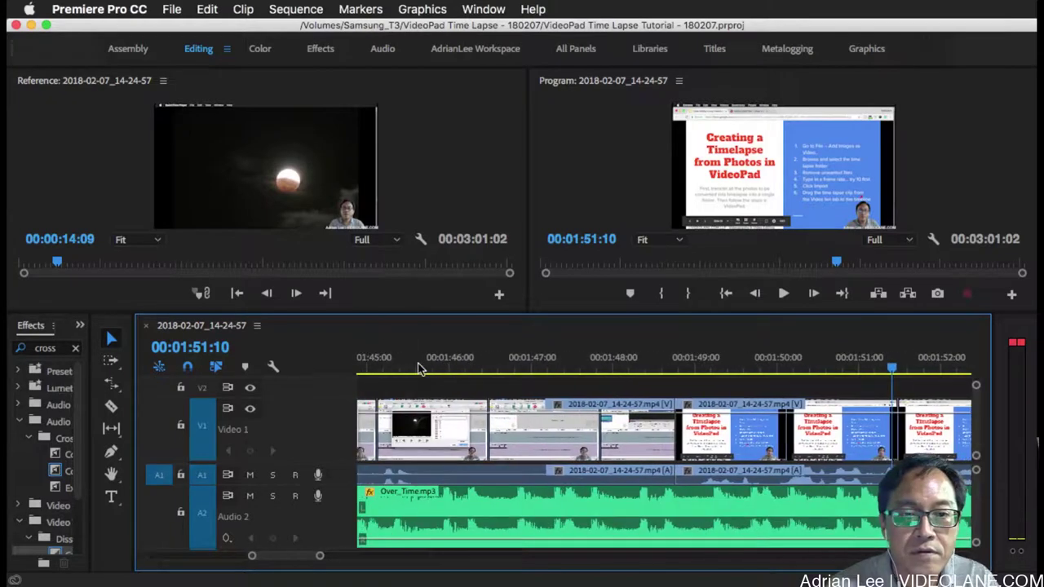
pyautogui.keyDown('alt'); pyautogui.scroll(-1, 448, 497); pyautogui.keyUp('alt')
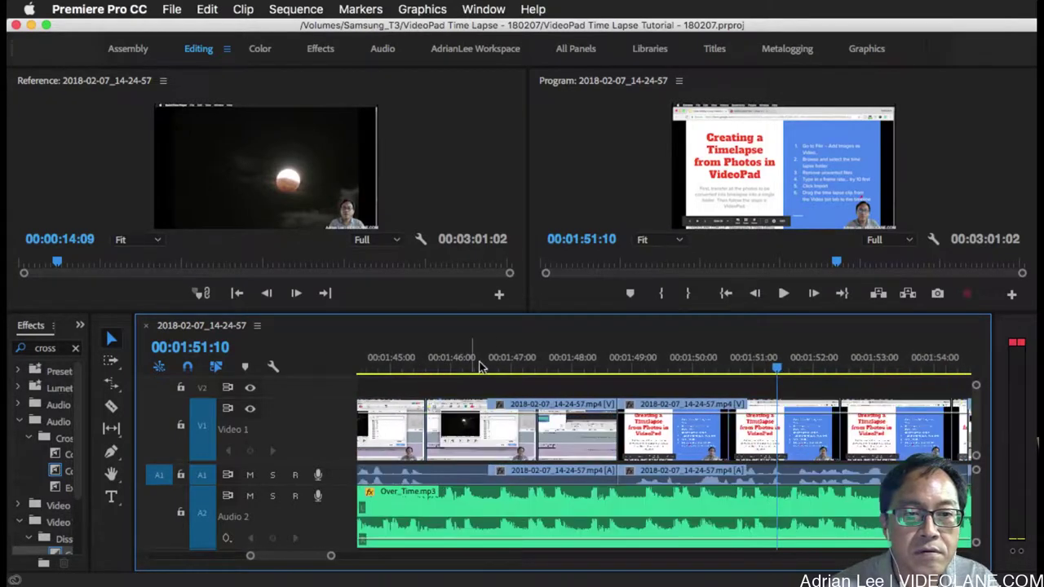
pyautogui.click(434, 520)
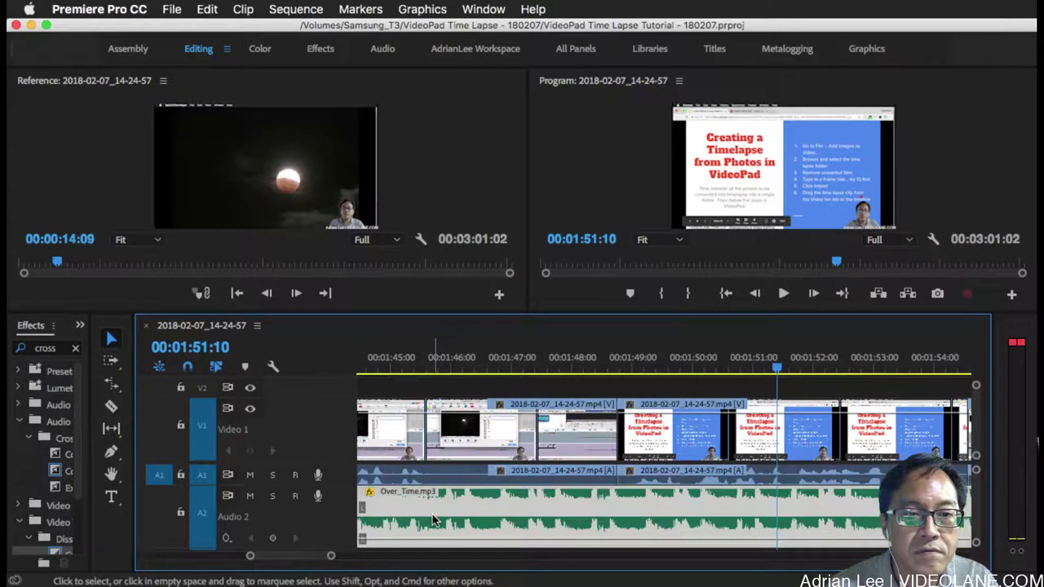
pyautogui.click(432, 367)
pyautogui.press('super+k')
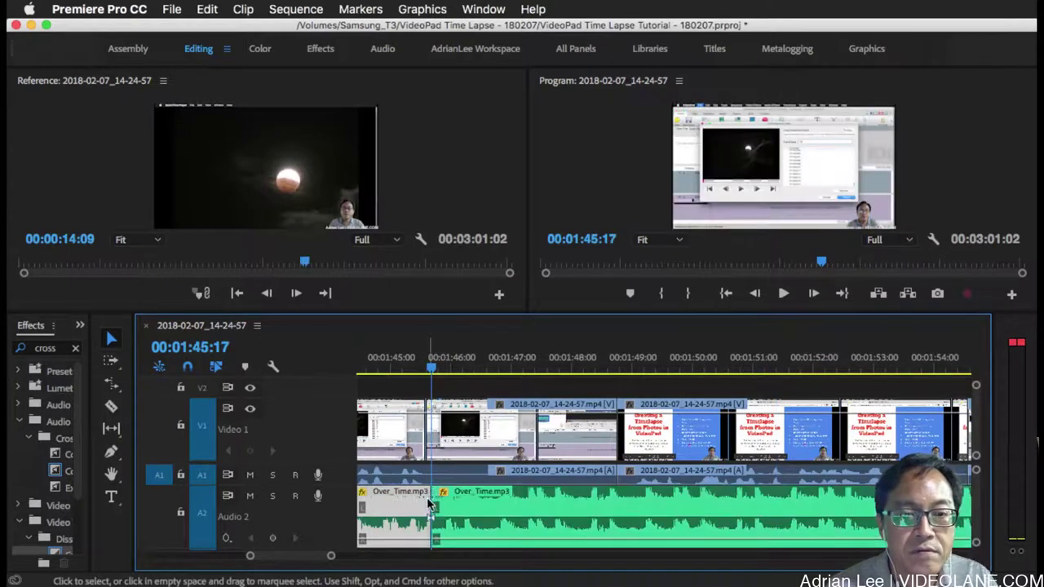
pyautogui.click(620, 361)
pyautogui.click(624, 512)
pyautogui.press('super+k')
# Set the middle music piece to about -7.65 dB and add Constant Power cross-fades at both cuts.
pyautogui.moveTo(589, 545); pyautogui.dragTo(589, 516)
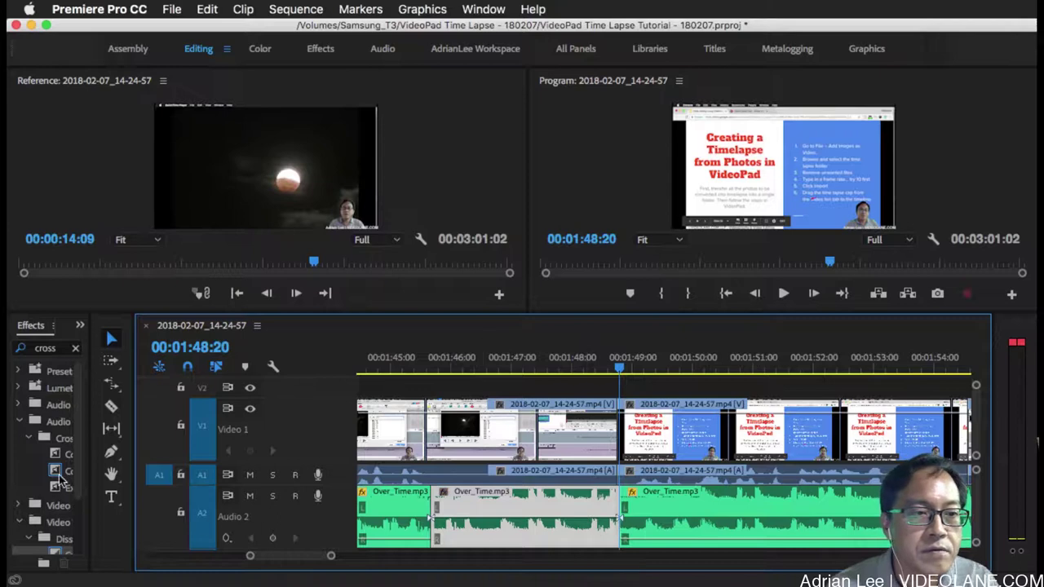
pyautogui.moveTo(57, 478); pyautogui.dragTo(441, 556)
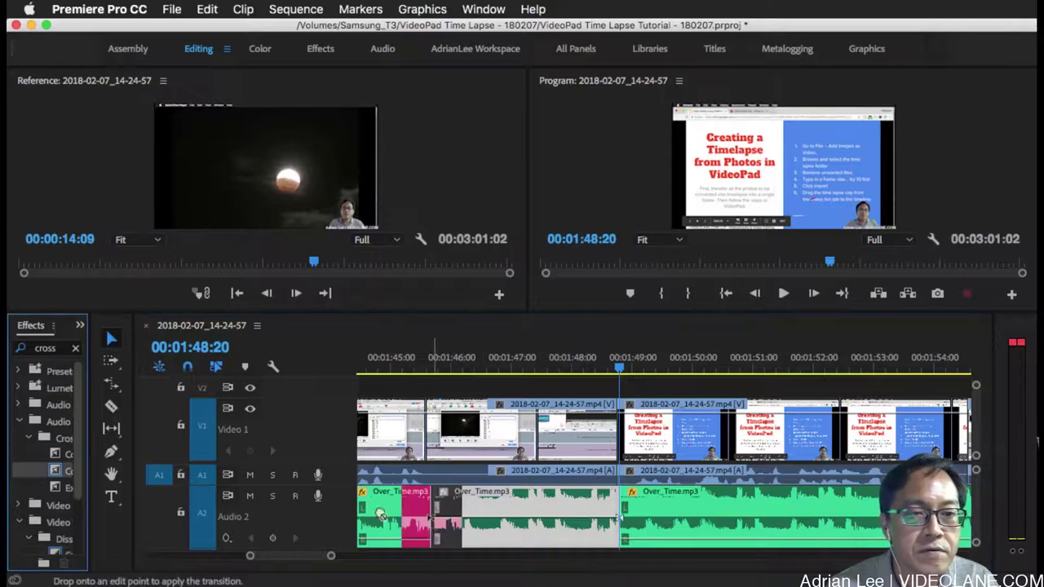
pyautogui.moveTo(381, 514); pyautogui.dragTo(385, 514)
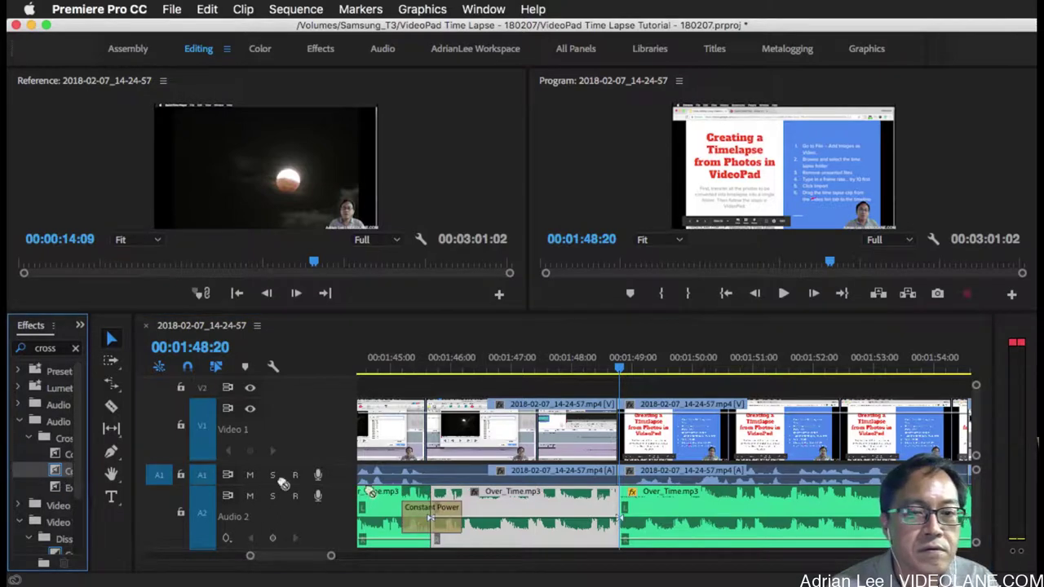
pyautogui.moveTo(282, 483); pyautogui.dragTo(620, 510)
pyautogui.press('-')
pyautogui.press('-')
pyautogui.press('-')
pyautogui.press('-')
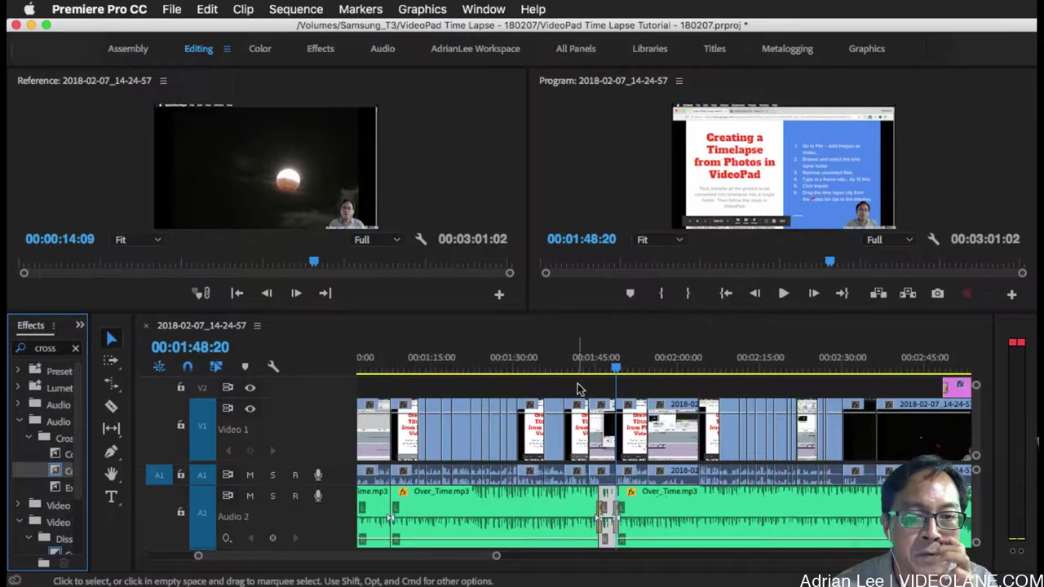
# Play through the new cross-fades and adjust the middle music piece's volume.
pyautogui.click(586, 367)
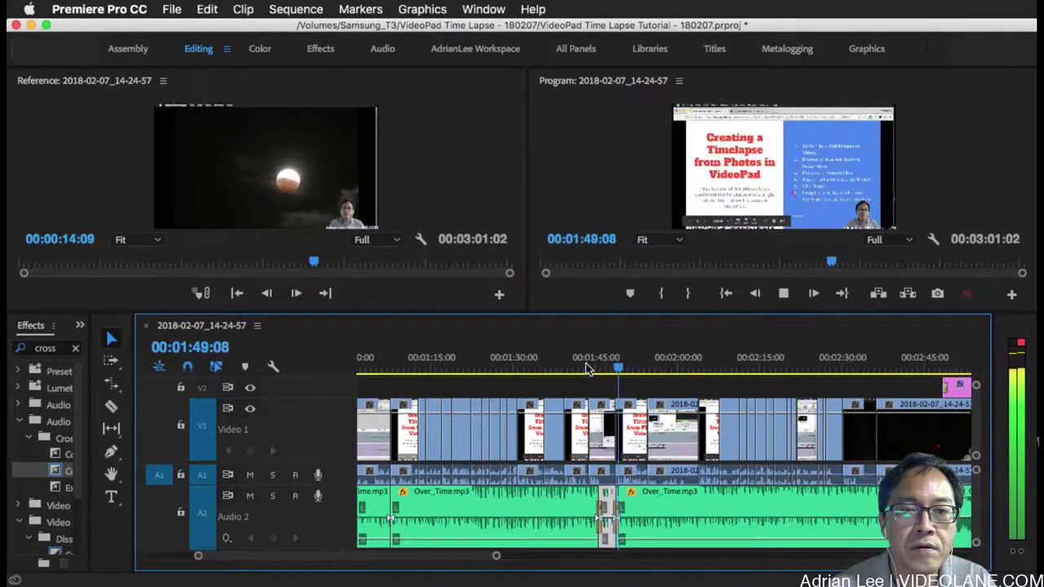
pyautogui.press('space')
pyautogui.press('=')
pyautogui.press('=')
pyautogui.press('=')
pyautogui.press('=')
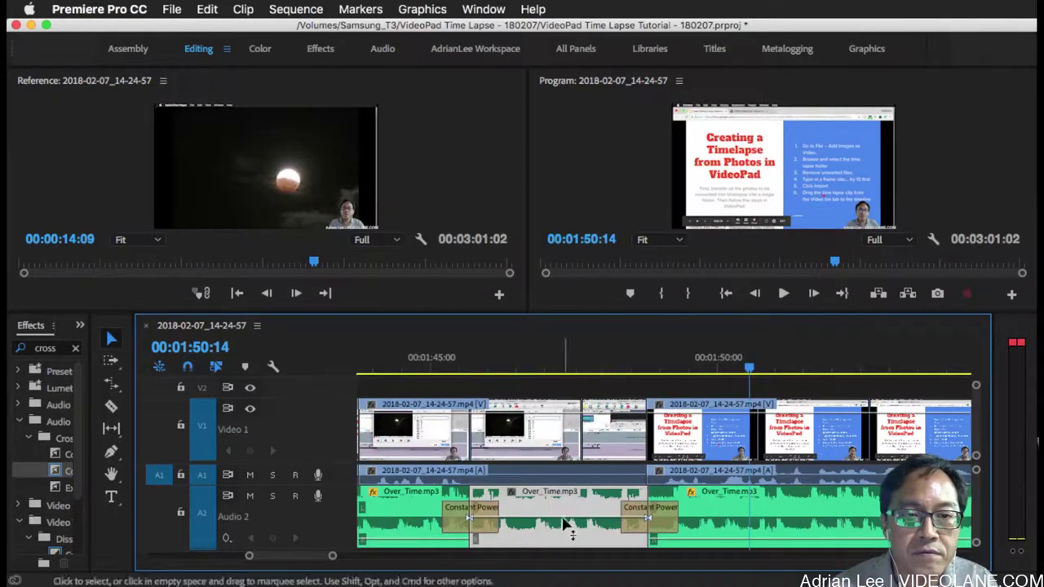
pyautogui.moveTo(575, 522); pyautogui.dragTo(575, 518)
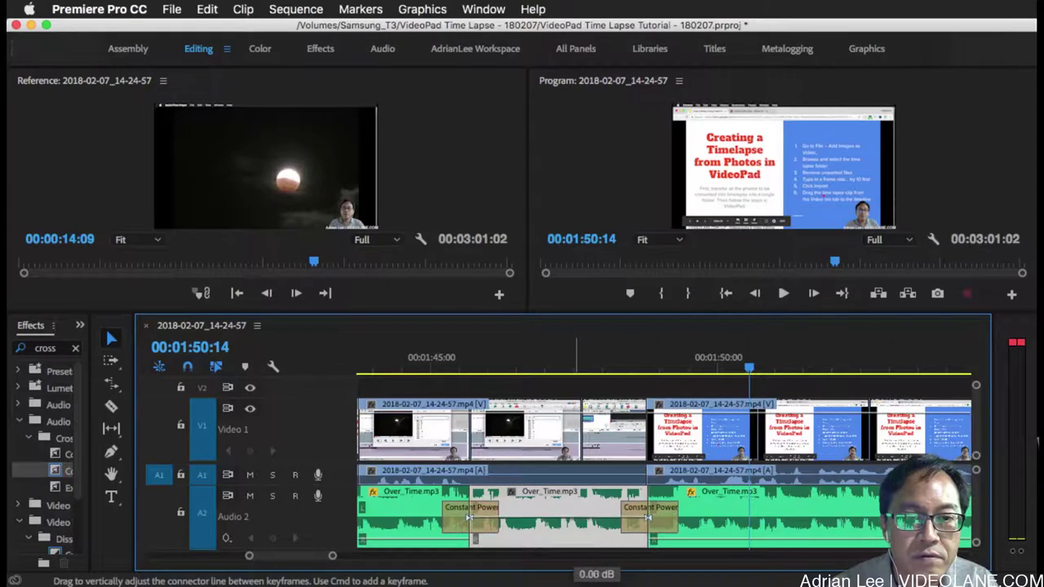
pyautogui.click(550, 363)
pyautogui.press('space')
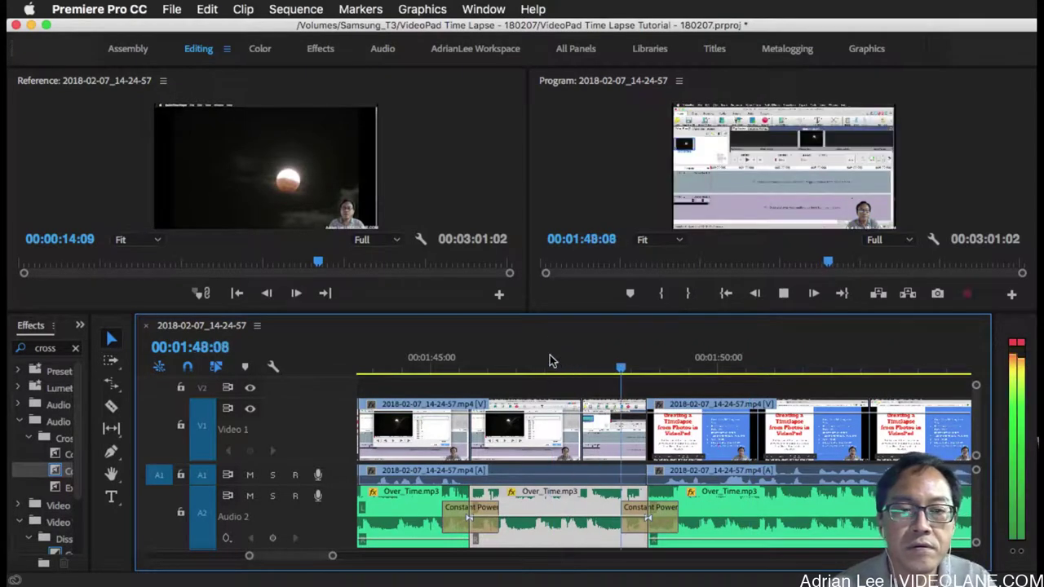
# Set the middle music piece to about -1.67 dB and replay from 1:45:13.
pyautogui.press('-')
pyautogui.press('space')
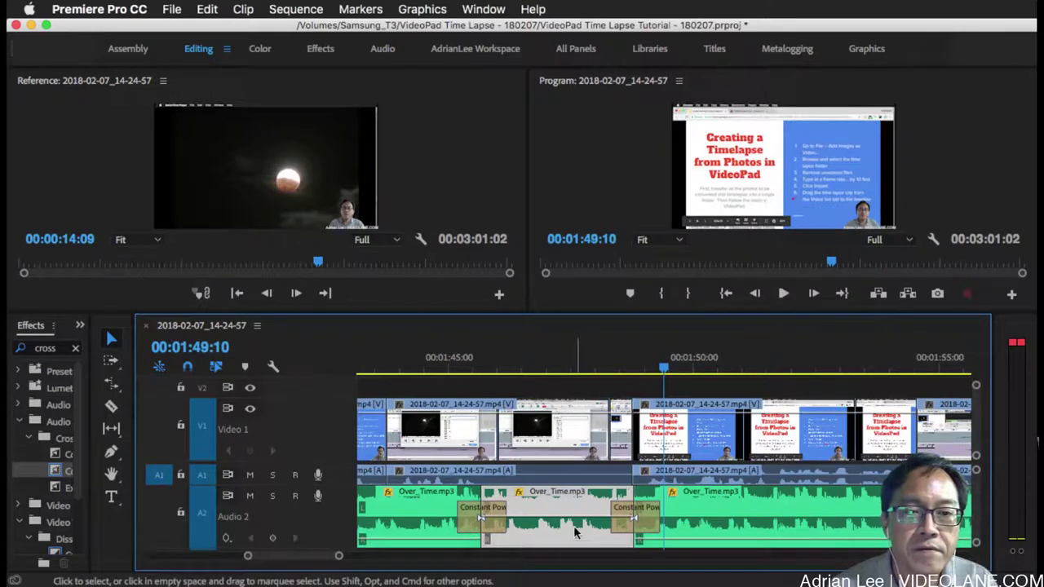
pyautogui.moveTo(579, 524); pyautogui.dragTo(578, 521)
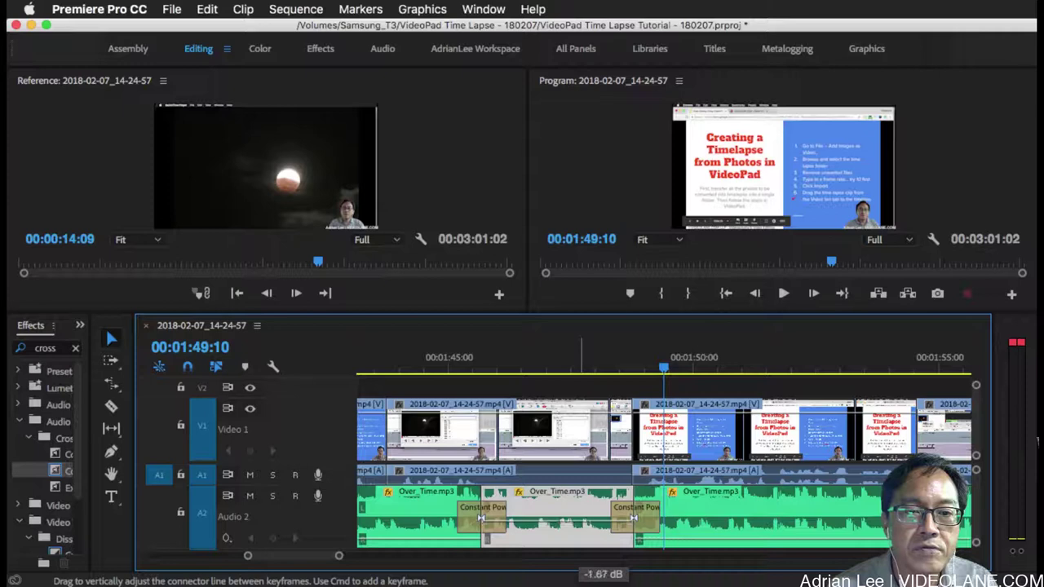
pyautogui.click(473, 357)
pyautogui.press('space')
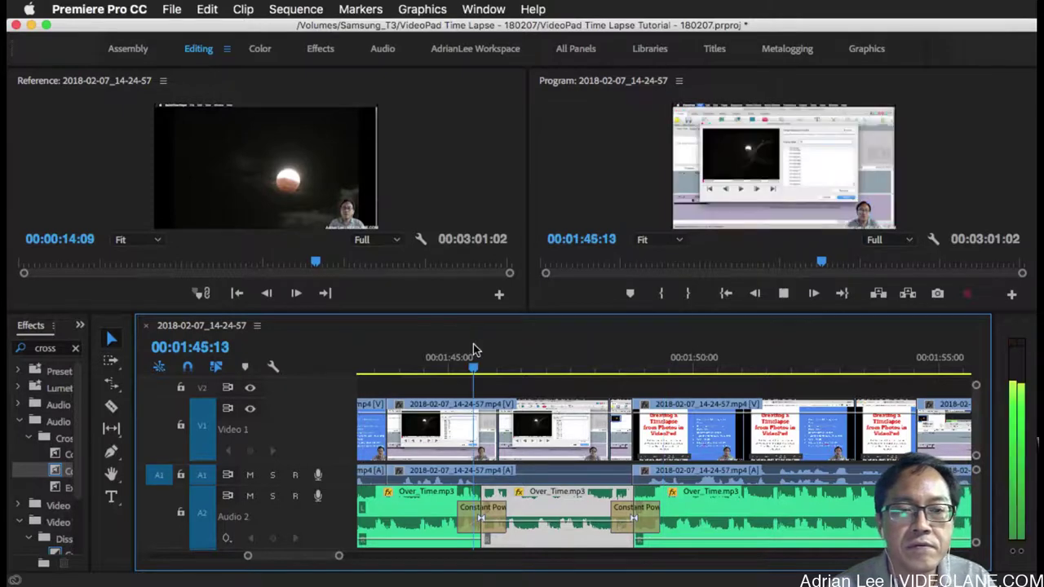
# Split the Over_Time.mp3 music on A2 at 2:01:12 and 2:03:24.
pyautogui.press('-')
pyautogui.press('-')
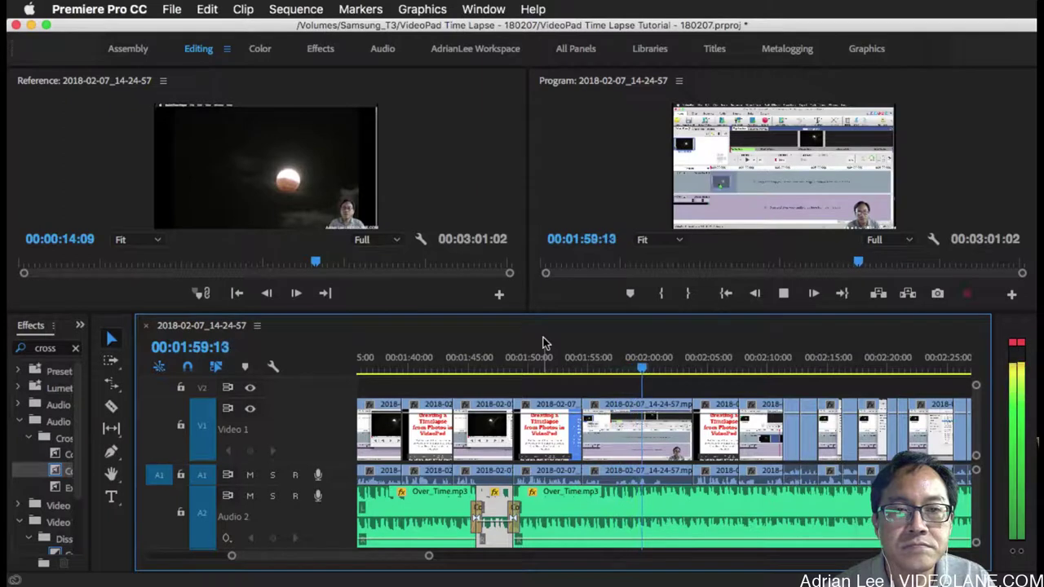
pyautogui.press('space')
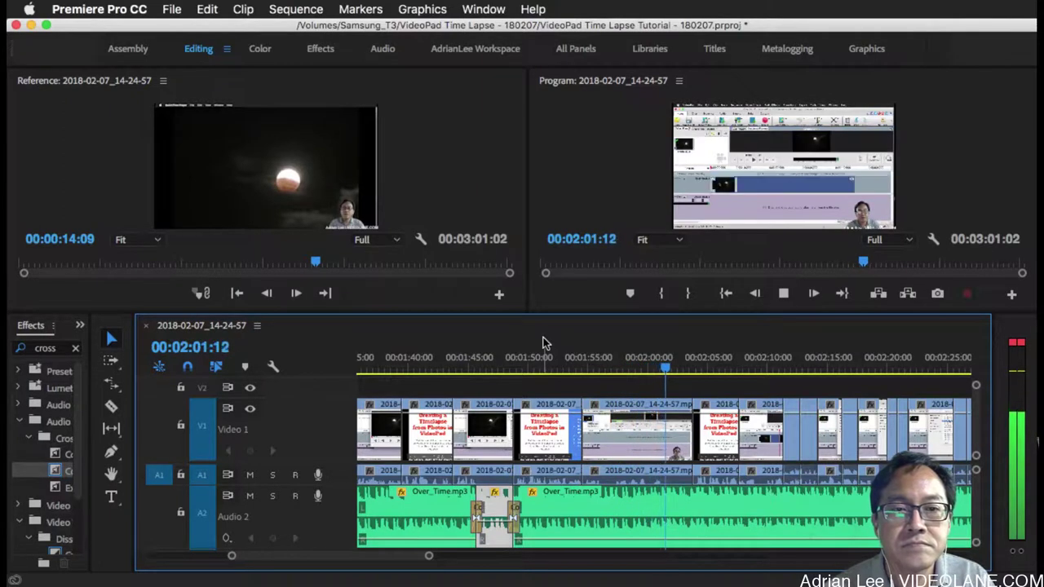
pyautogui.press('=')
pyautogui.press('=')
pyautogui.press('=')
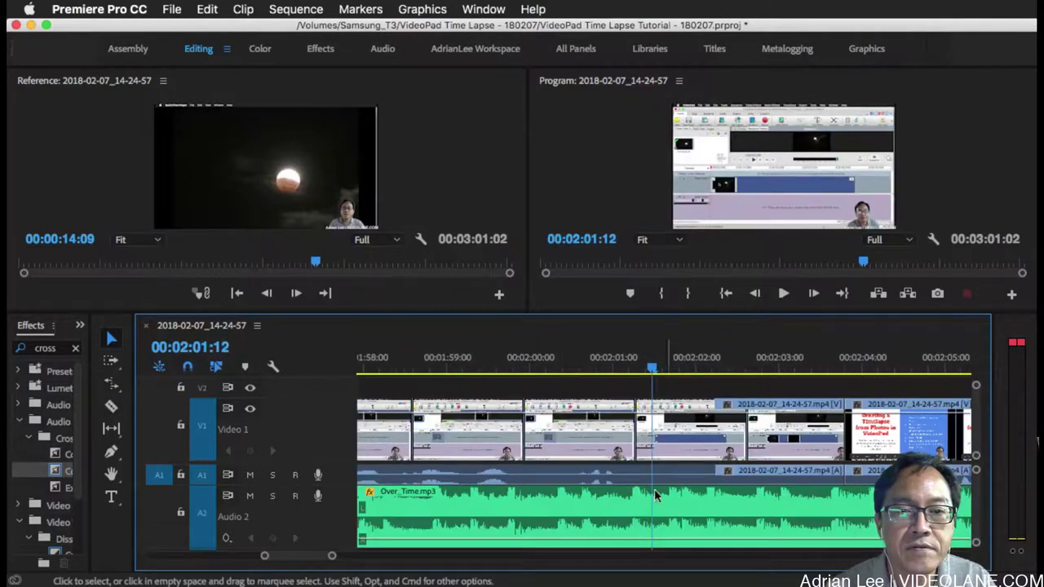
pyautogui.keyDown('shift'); pyautogui.click(653, 496); pyautogui.keyUp('shift')
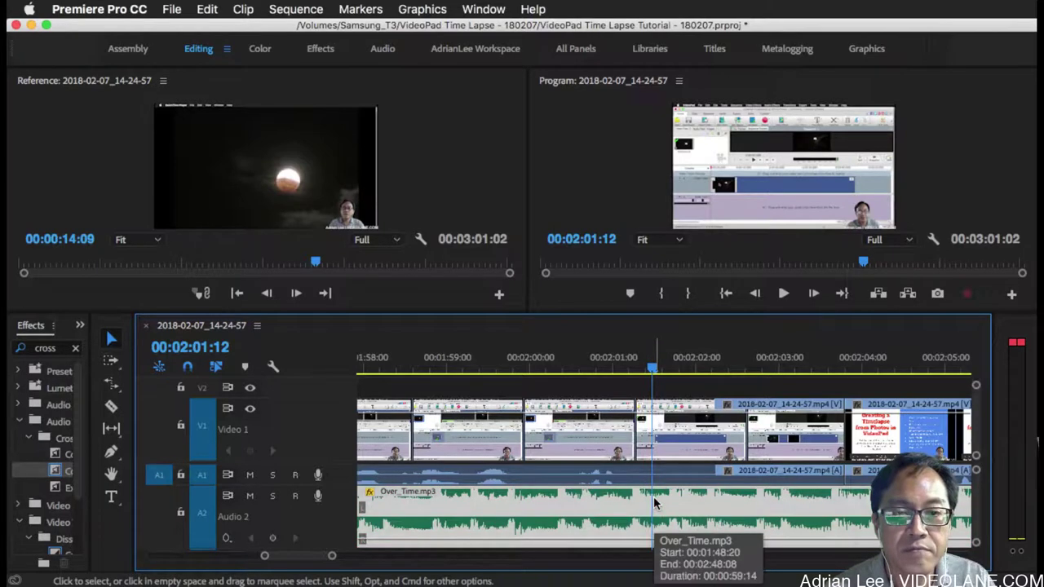
pyautogui.press('super+k')
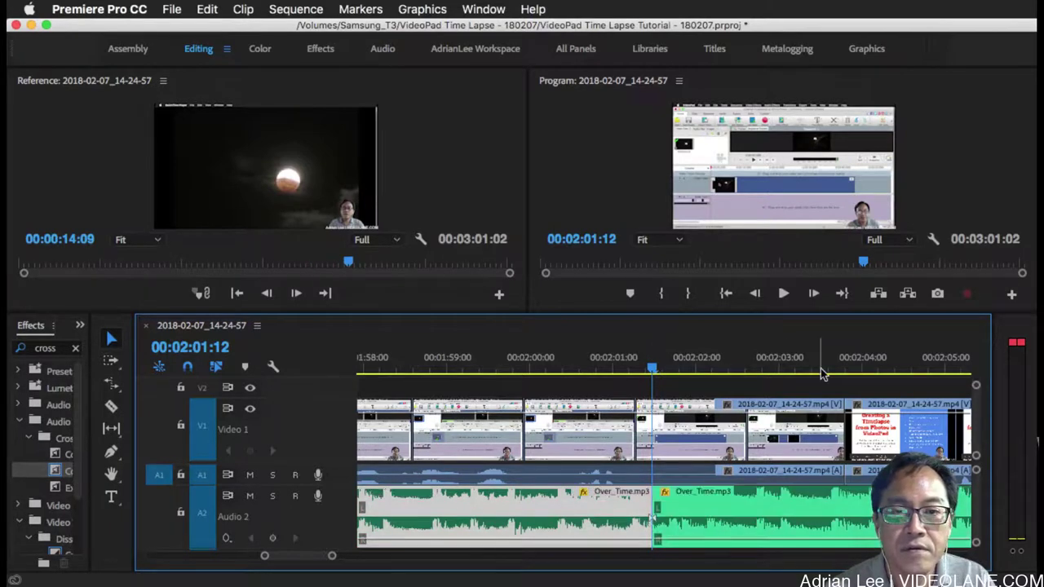
pyautogui.hscroll(2, 821, 373)
pyautogui.click(784, 359)
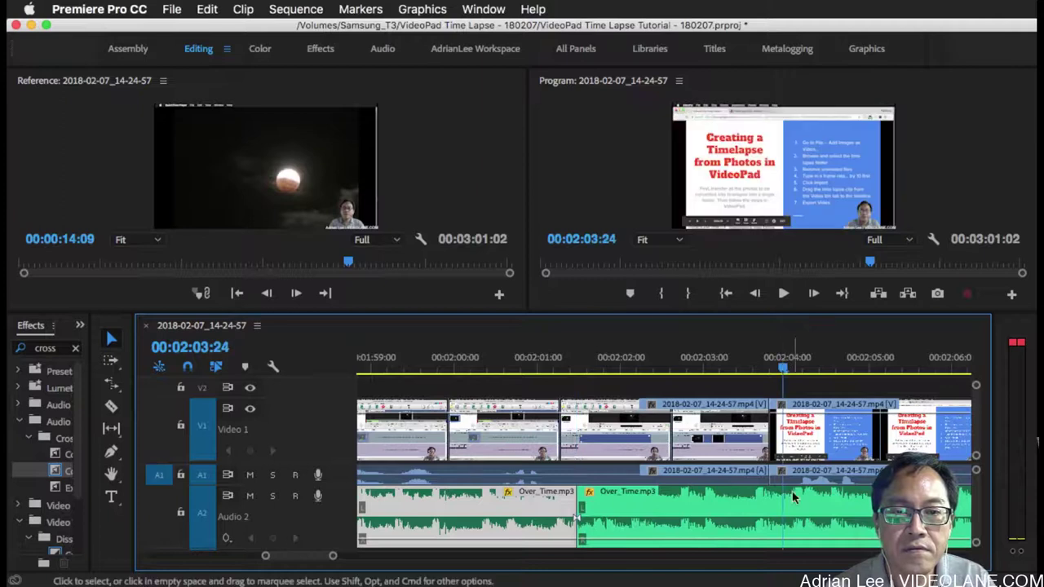
pyautogui.press('super+k')
# Lower the middle piece to about -2.05 dB and cross-fade both cuts with Constant Power.
pyautogui.moveTo(723, 517); pyautogui.dragTo(723, 520)
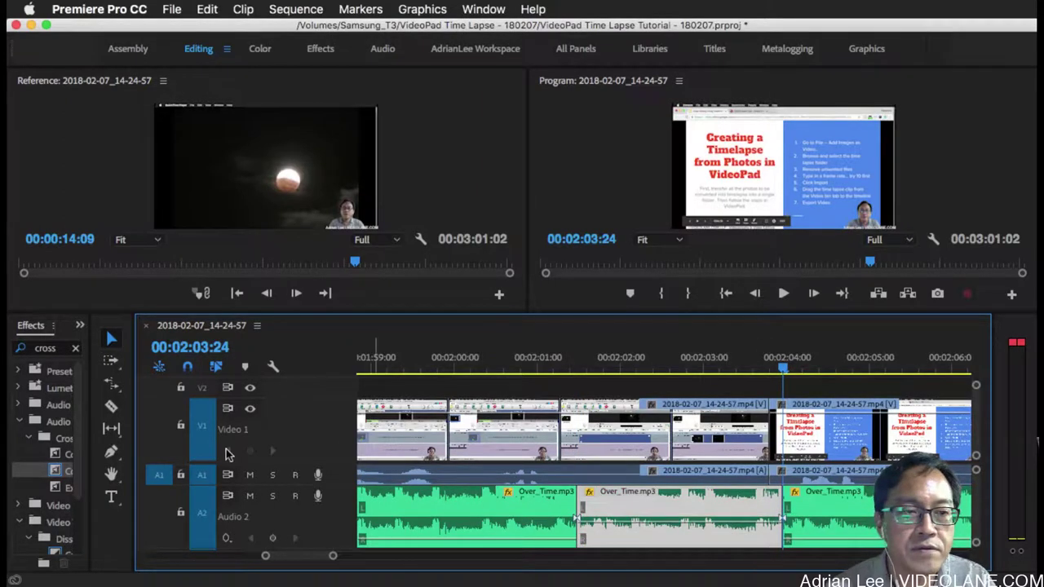
pyautogui.moveTo(64, 471); pyautogui.dragTo(577, 518)
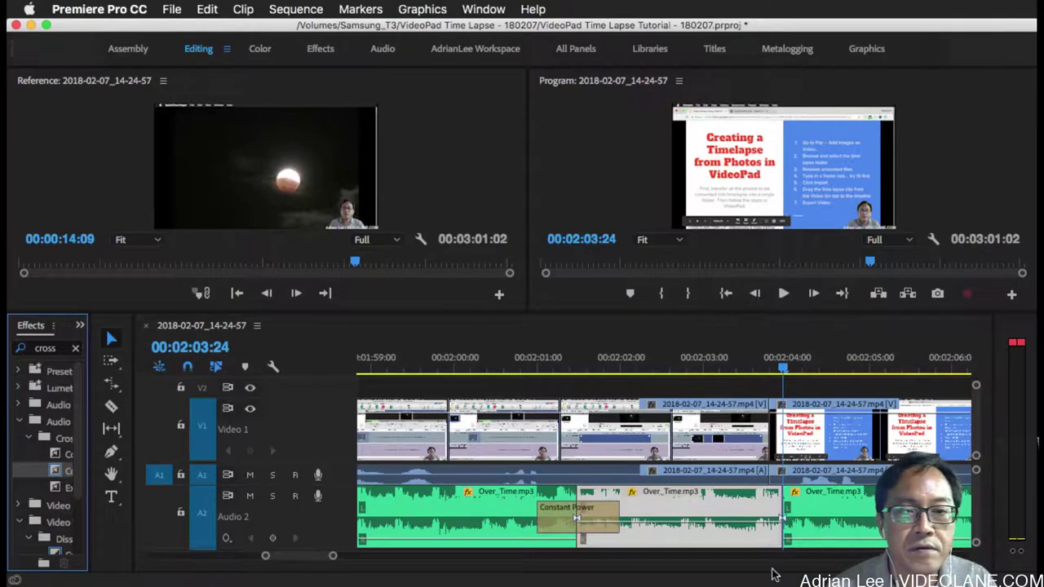
pyautogui.moveTo(774, 575); pyautogui.dragTo(781, 520)
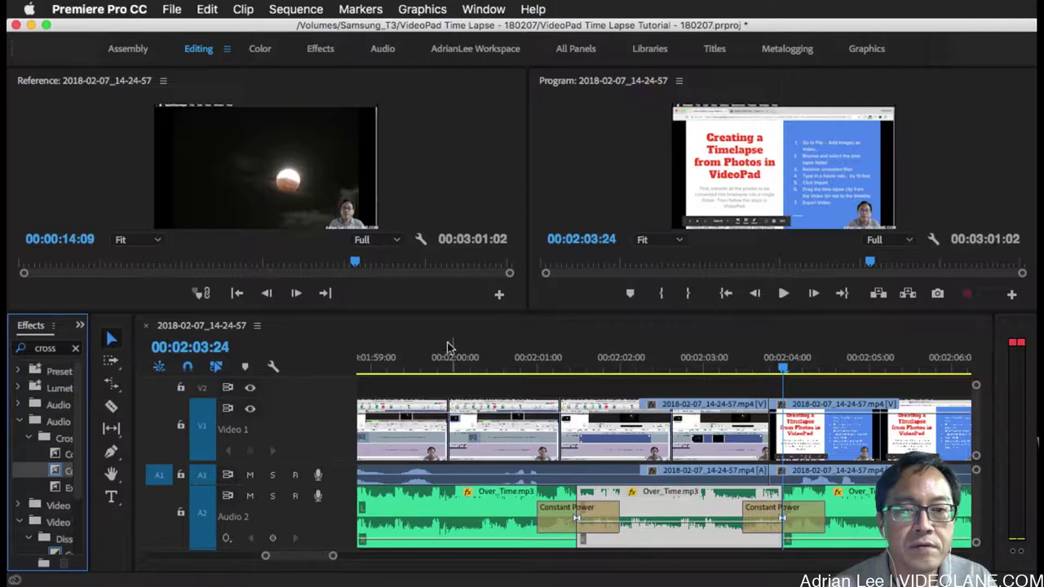
pyautogui.click(500, 364)
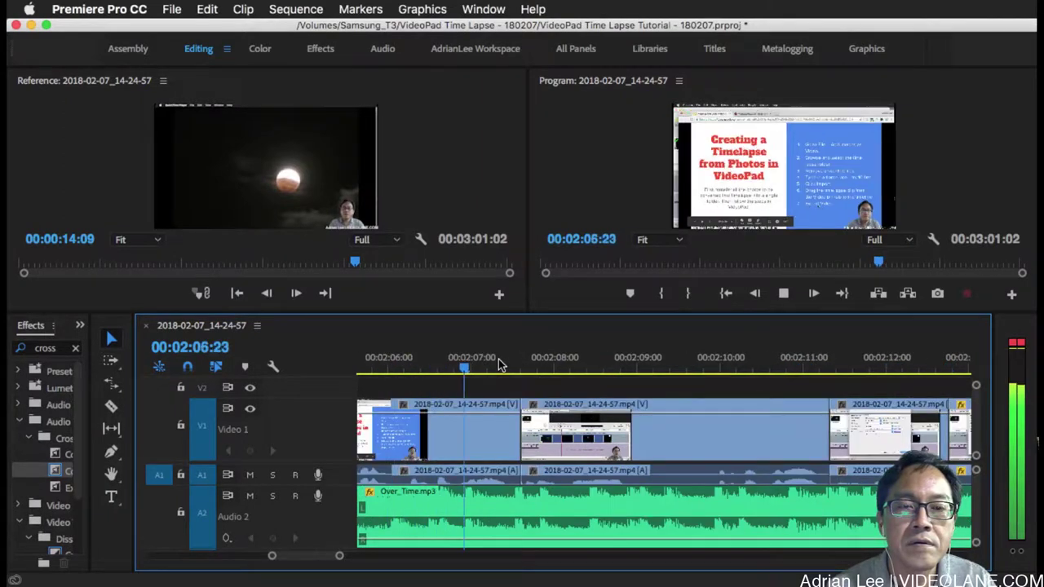
pyautogui.press('space')
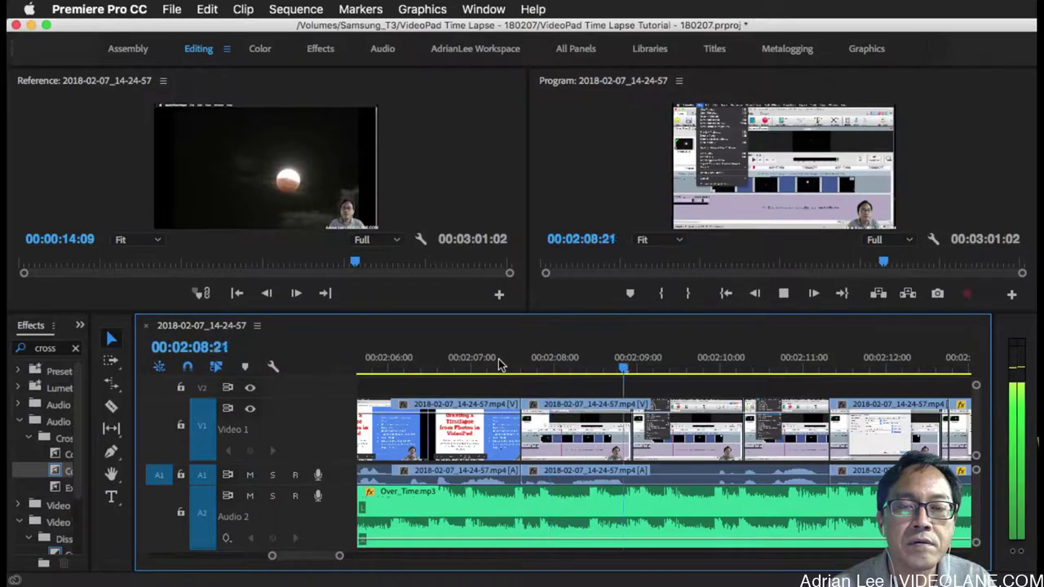
pyautogui.press('space')
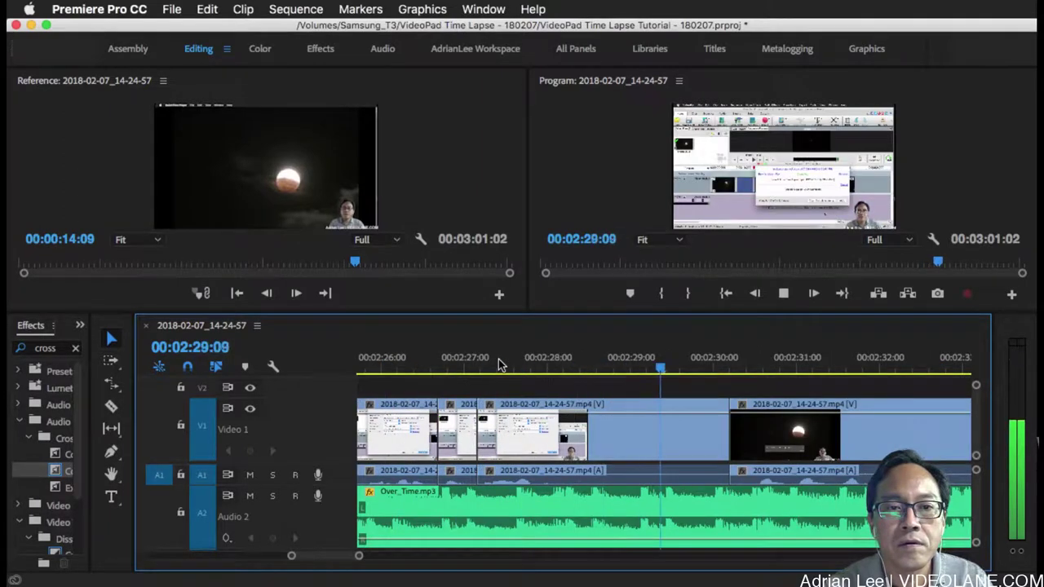
# Split the Over_Time.mp3 music at 2:28:00 and 2:30:05.
pyautogui.press('space')
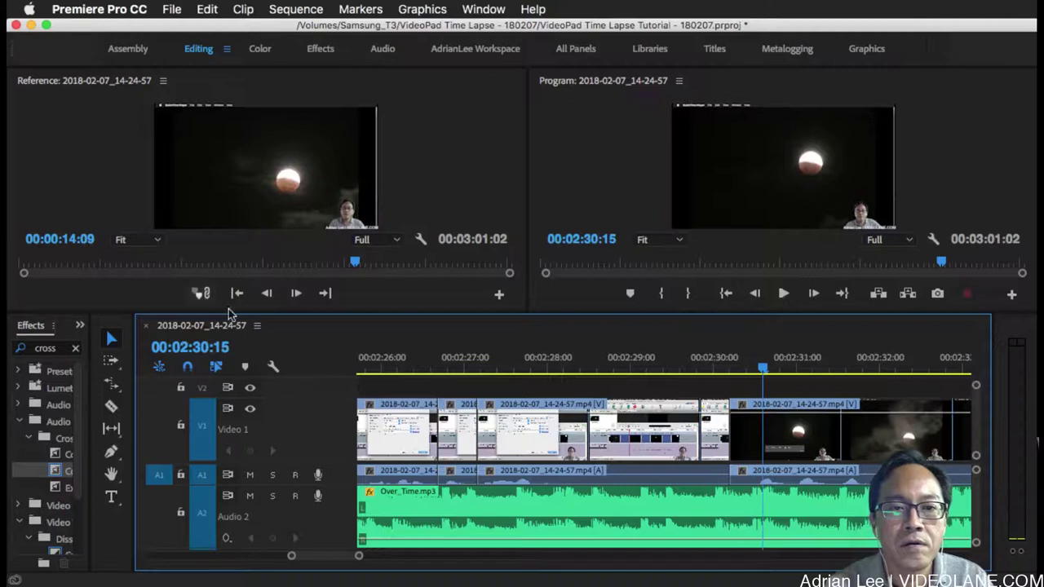
pyautogui.click(524, 369)
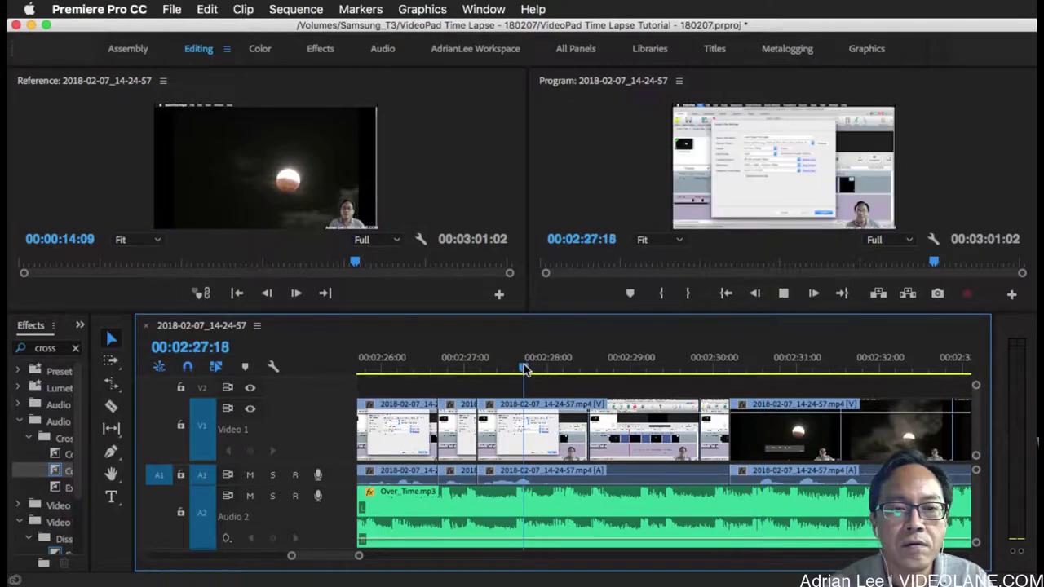
pyautogui.press('space')
pyautogui.click(550, 514)
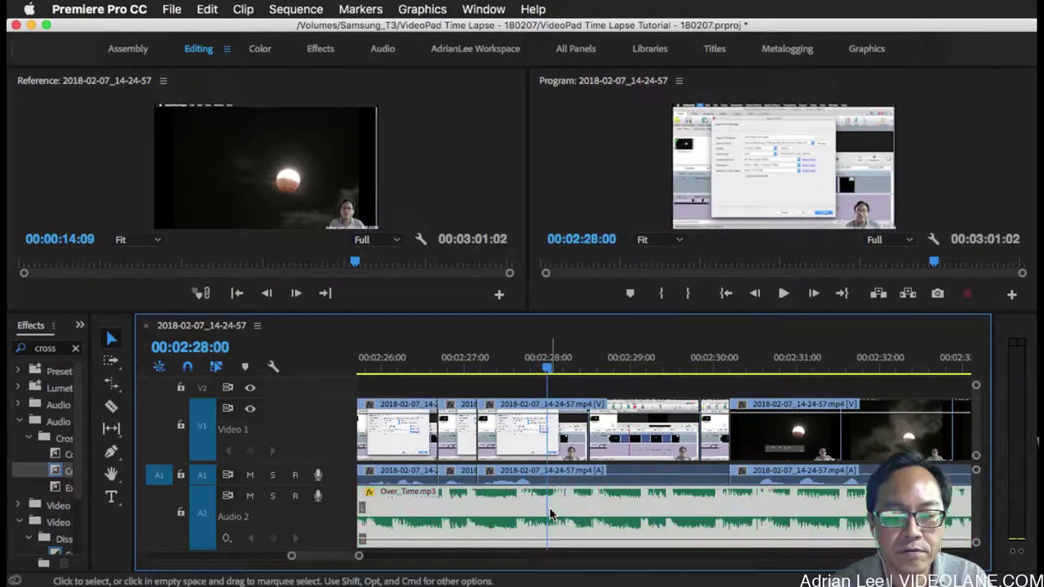
pyautogui.press('super+k')
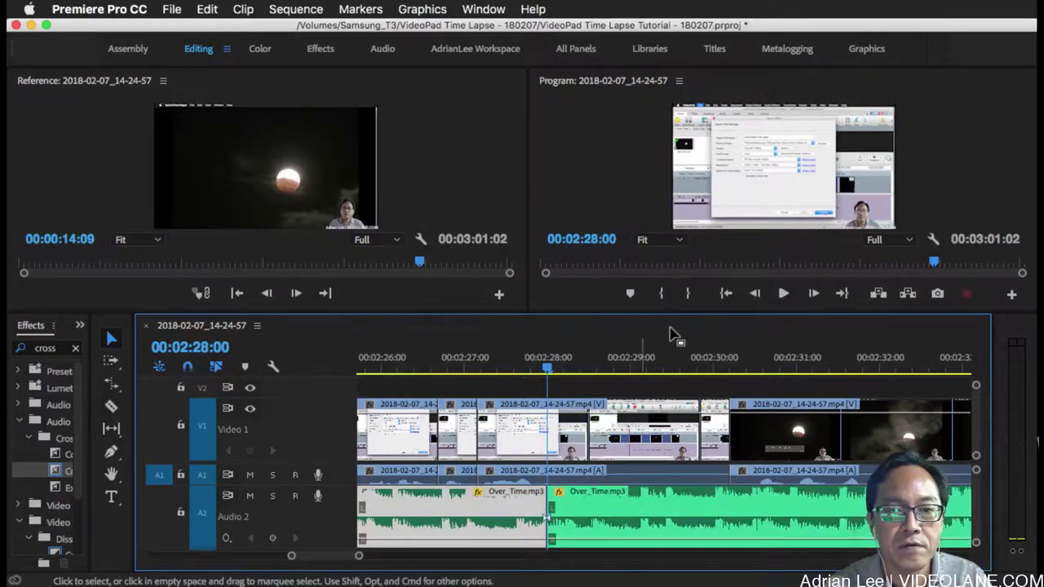
pyautogui.click(751, 365)
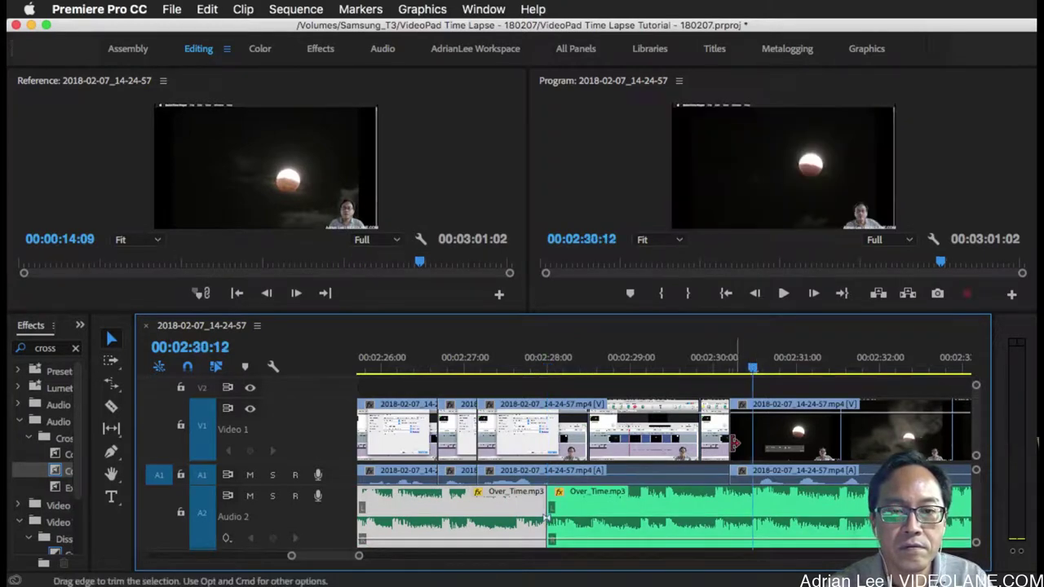
pyautogui.click(731, 366)
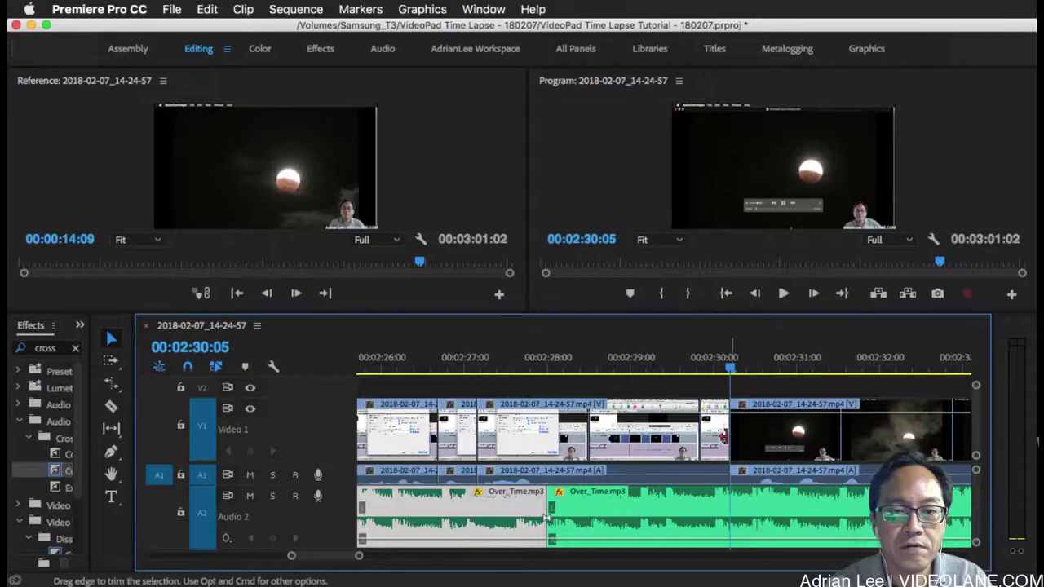
pyautogui.press('super+k')
# Lower the middle music piece to -14.28 dB and add Constant Power cross-fades at both cuts.
pyautogui.click(691, 506)
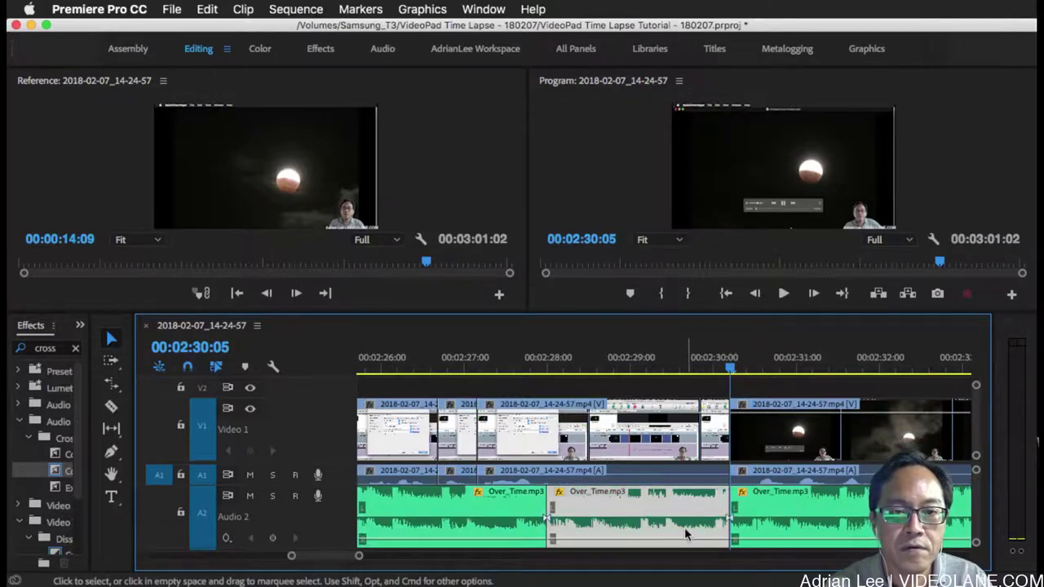
pyautogui.moveTo(685, 540); pyautogui.dragTo(709, 562)
pyautogui.moveTo(54, 481); pyautogui.dragTo(550, 522)
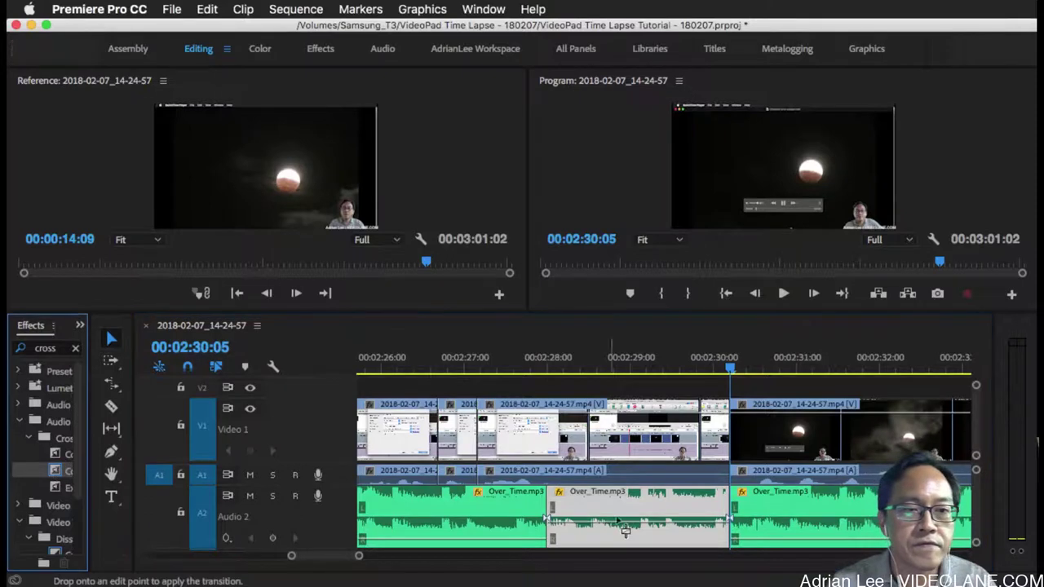
pyautogui.moveTo(69, 470); pyautogui.dragTo(731, 514)
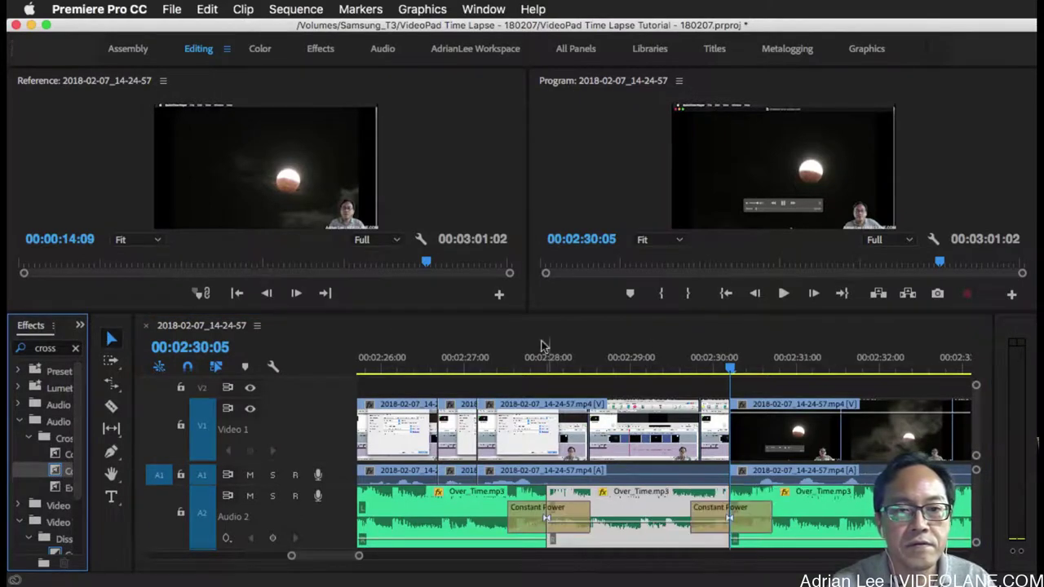
pyautogui.click(494, 359)
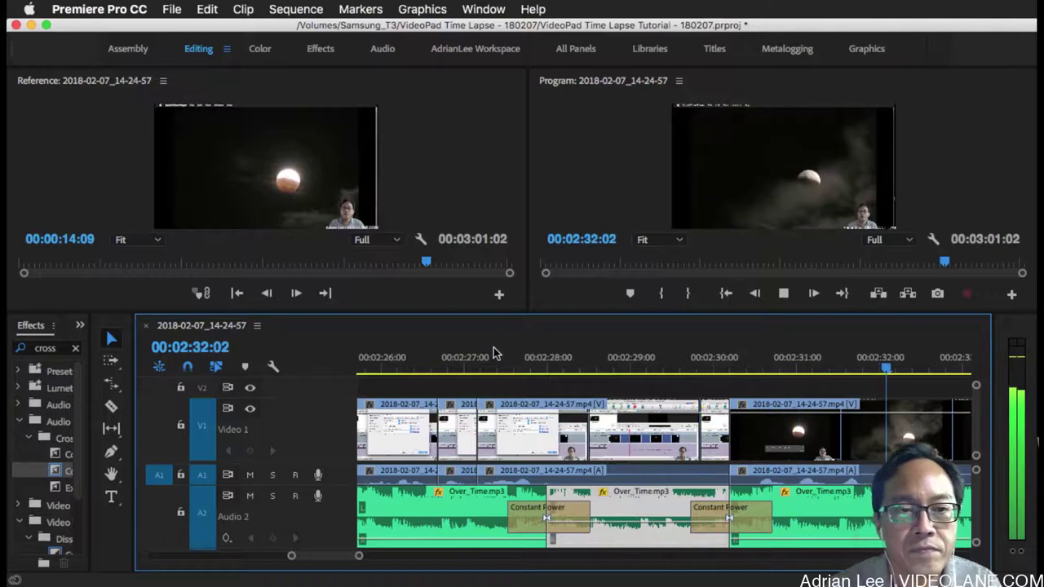
# Retime the music edit point, leaving it three frames earlier.
pyautogui.press('space')
pyautogui.press('-')
pyautogui.press('-')
pyautogui.press('-')
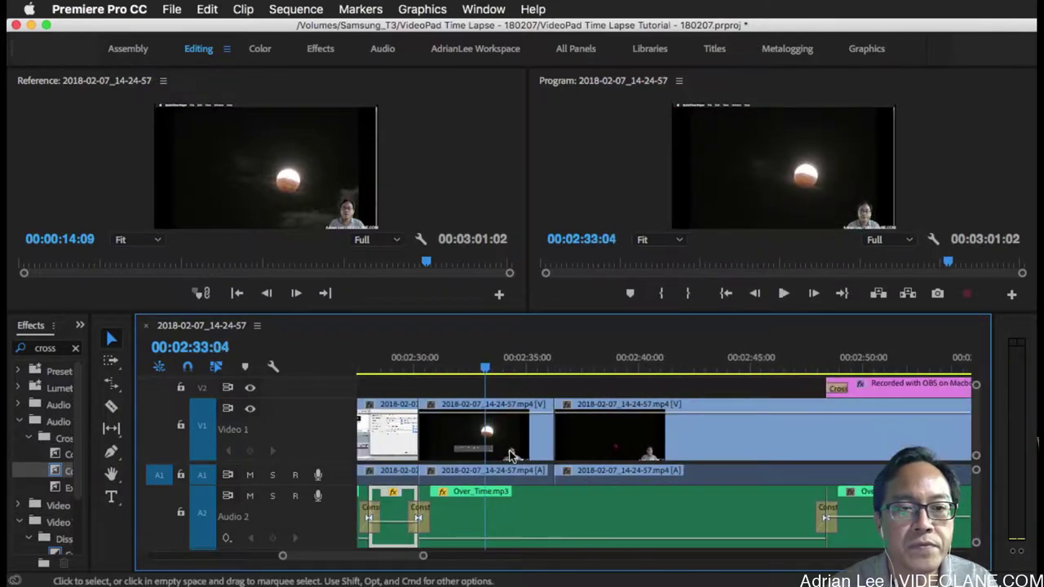
pyautogui.click(399, 368)
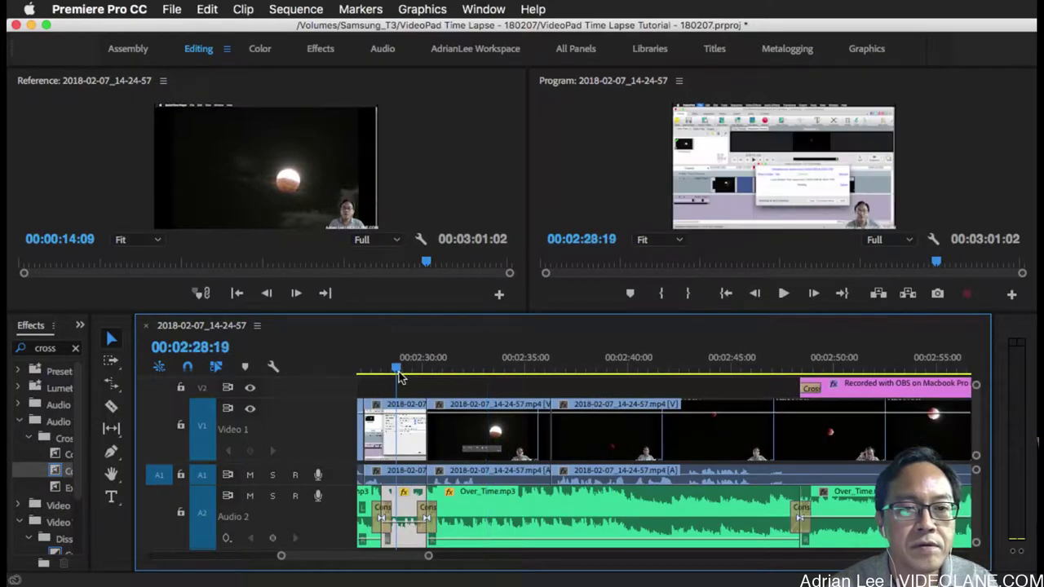
pyautogui.press('=')
pyautogui.press('=')
pyautogui.press('=')
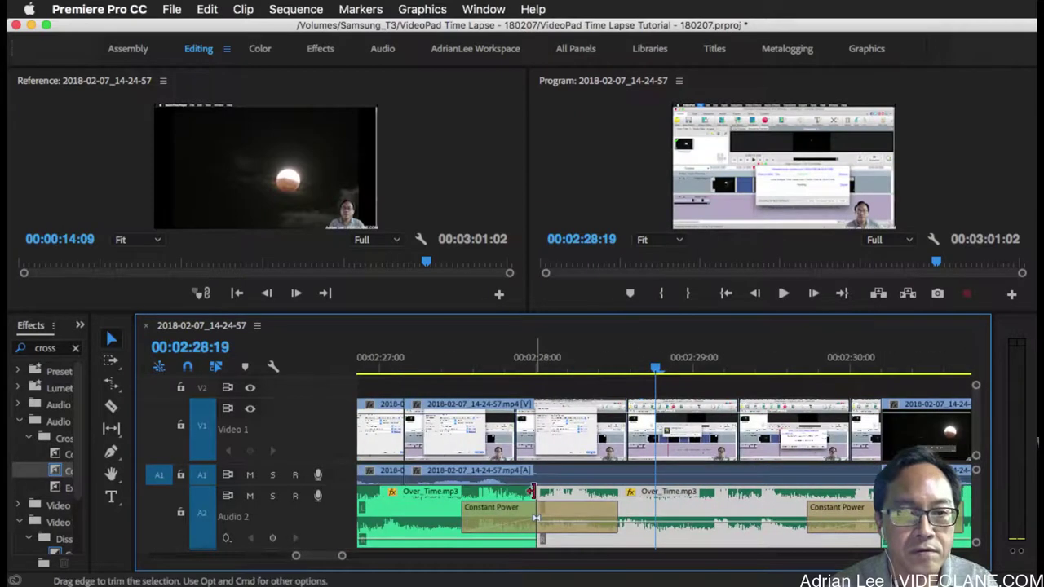
pyautogui.moveTo(536, 494); pyautogui.dragTo(573, 497)
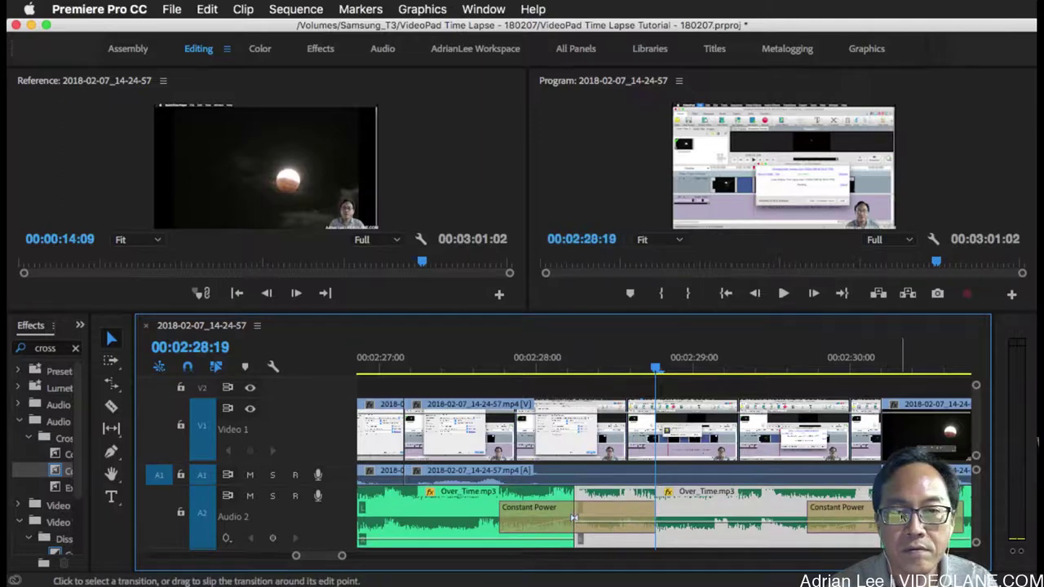
pyautogui.moveTo(879, 490); pyautogui.dragTo(861, 490)
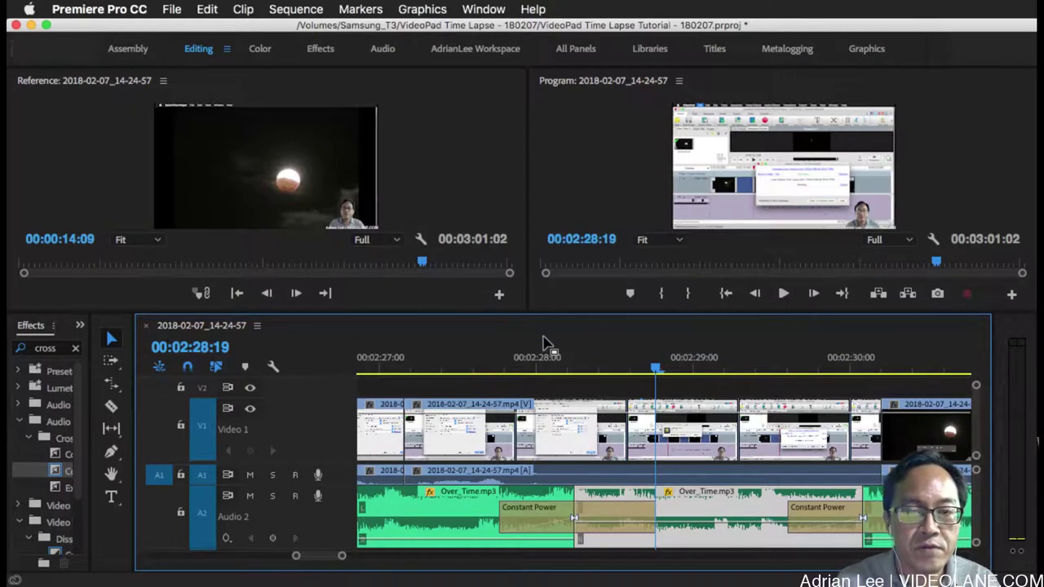
pyautogui.press('-')
pyautogui.press('-')
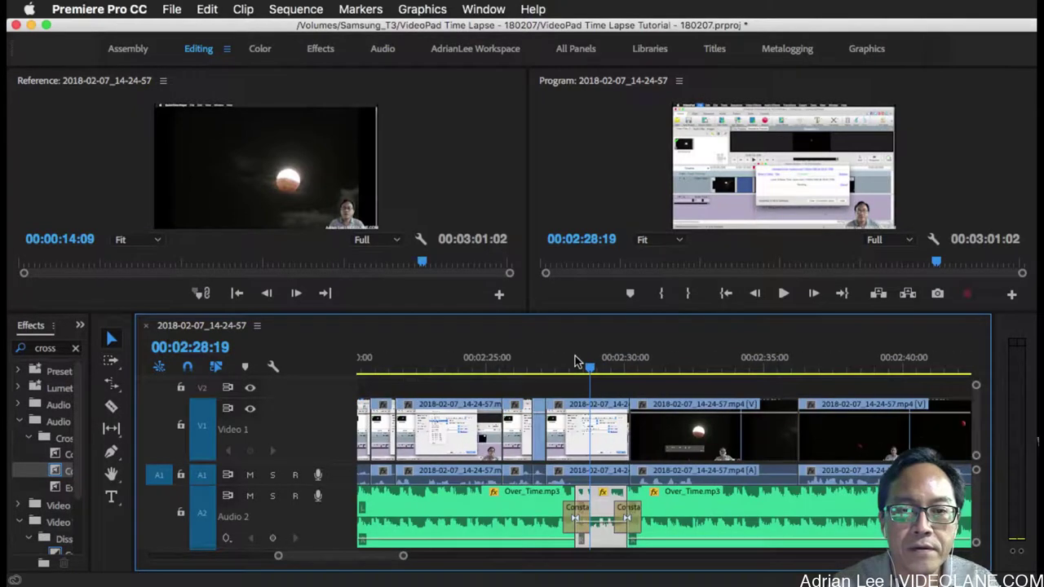
# Split the Over_Time.mp3 music at 00:02:32:24.
pyautogui.click(701, 369)
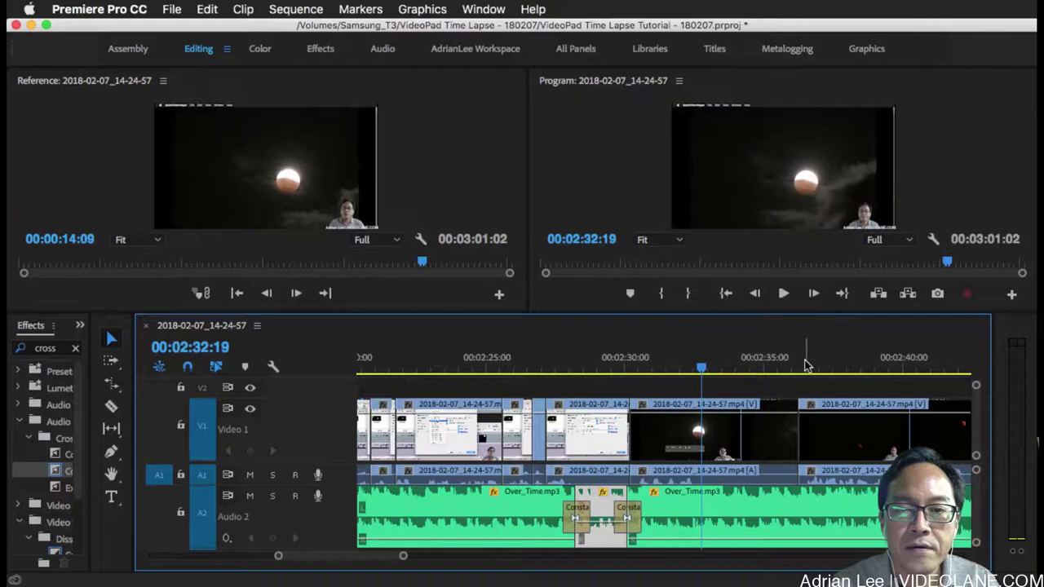
pyautogui.press('-')
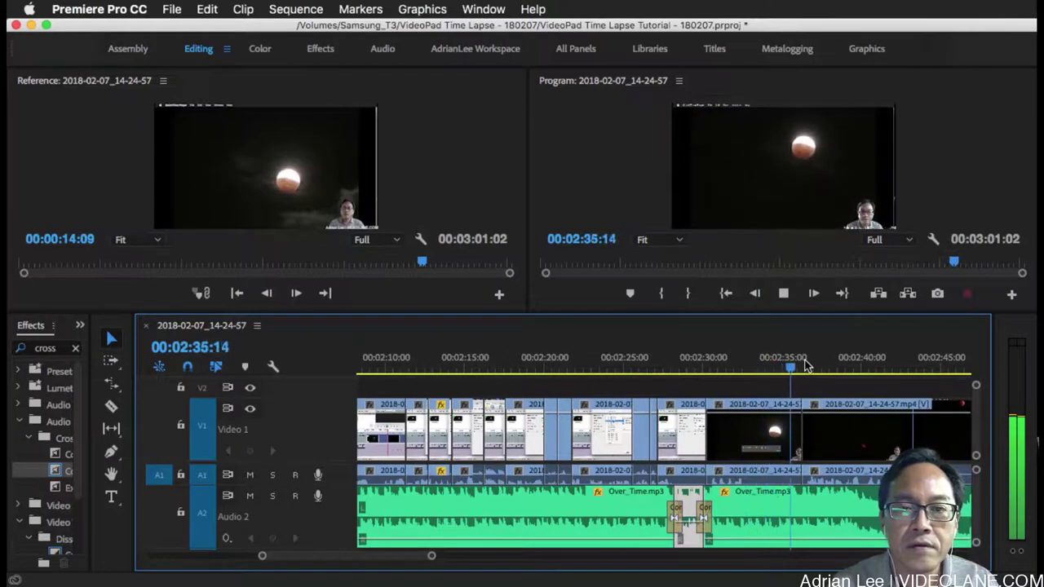
pyautogui.press('space')
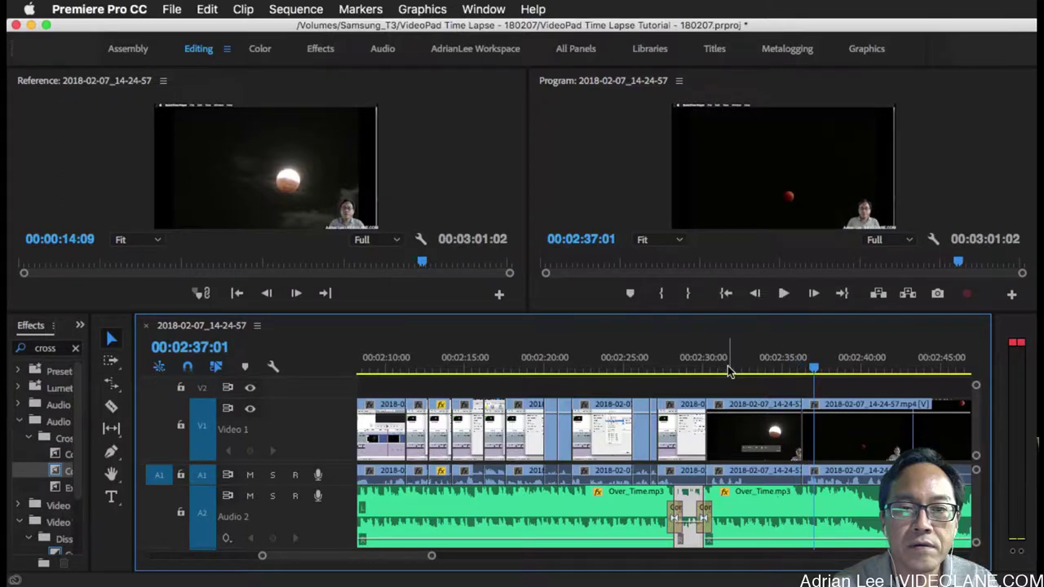
pyautogui.click(729, 366)
pyautogui.press('=')
pyautogui.press('=')
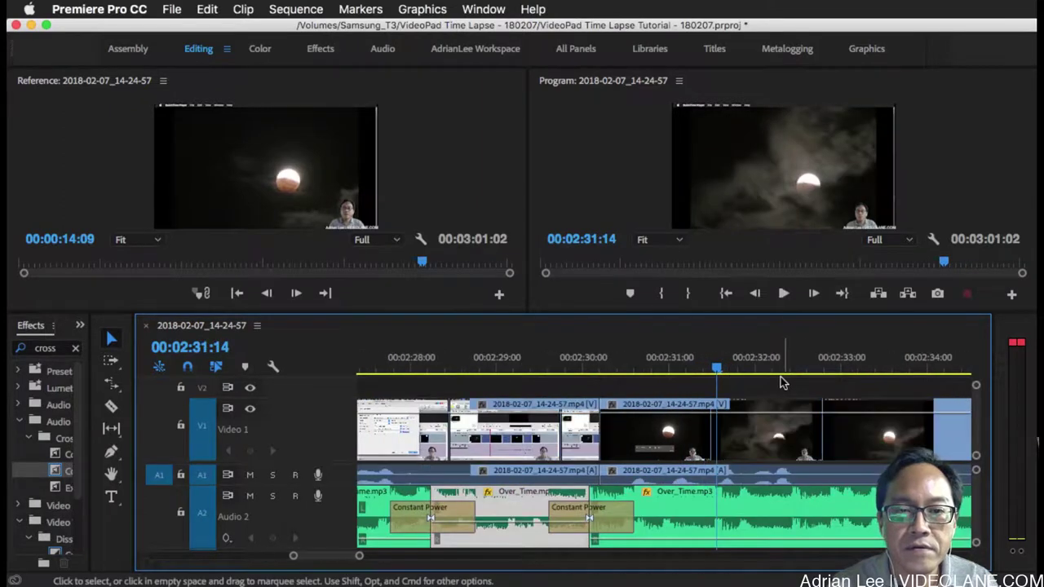
pyautogui.press('space')
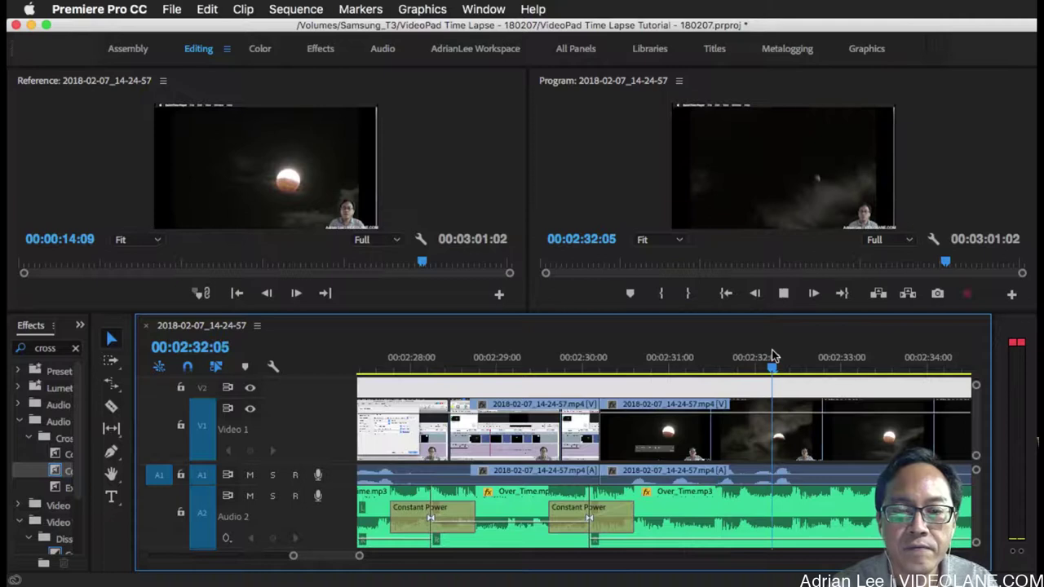
pyautogui.press('space')
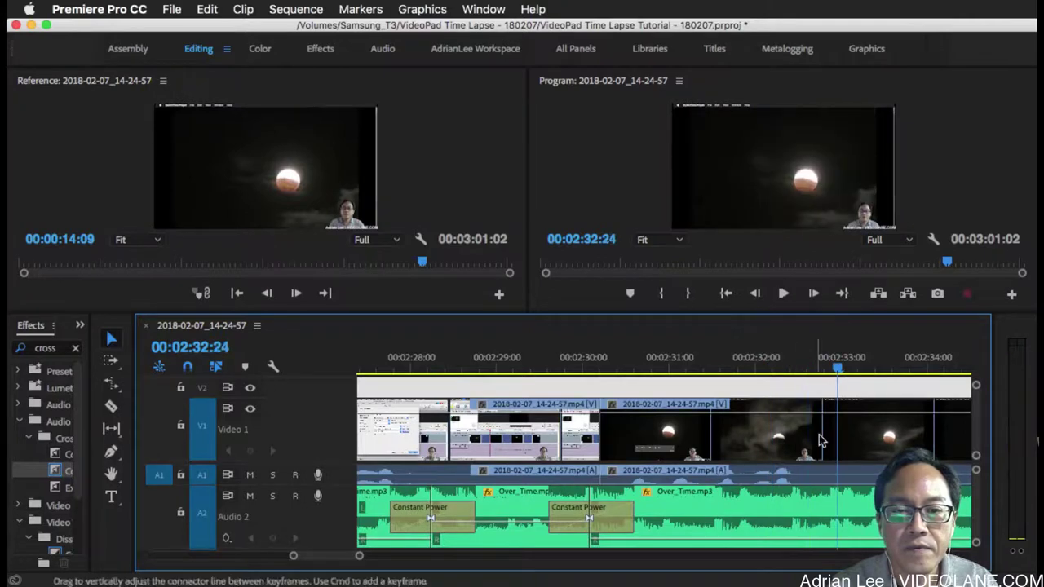
pyautogui.press('super+k')
pyautogui.click(836, 506)
pyautogui.hscroll(5, 837, 501)
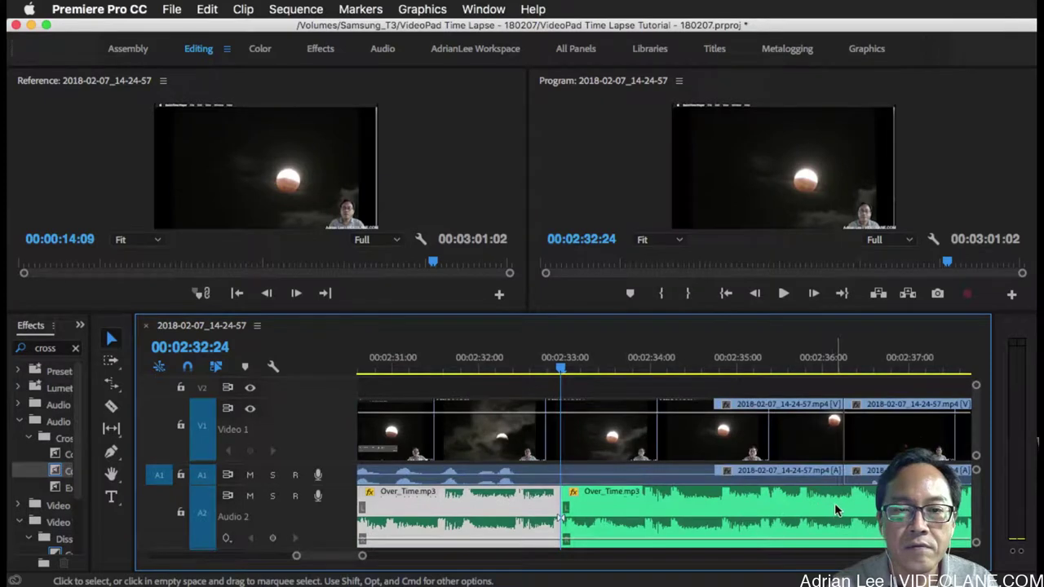
# Split the music at 00:02:36:06, raise the middle section to -0.88 dB, and cross-fade both cuts.
pyautogui.click(844, 370)
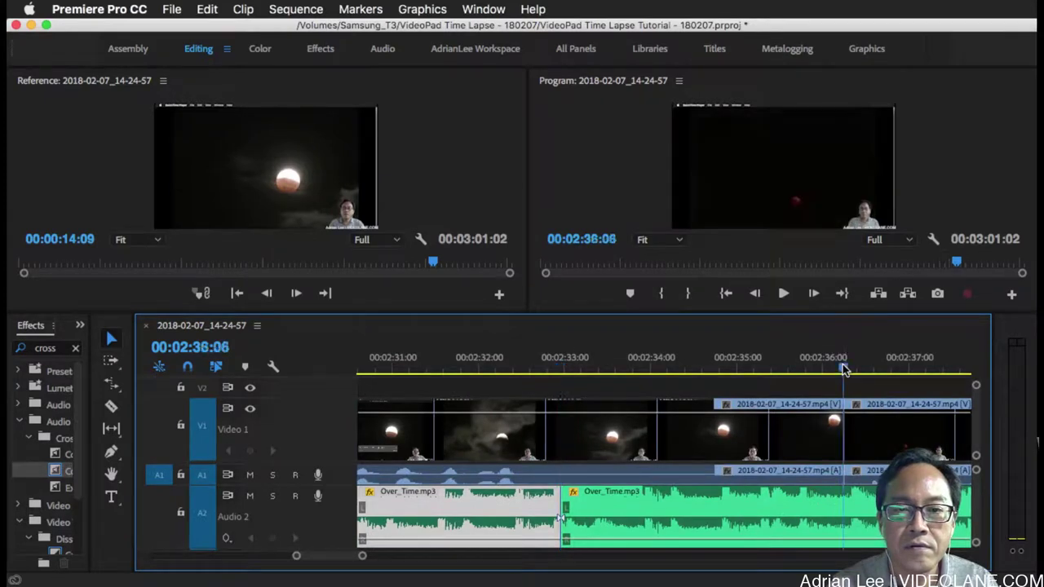
pyautogui.click(829, 510)
pyautogui.press('super+k')
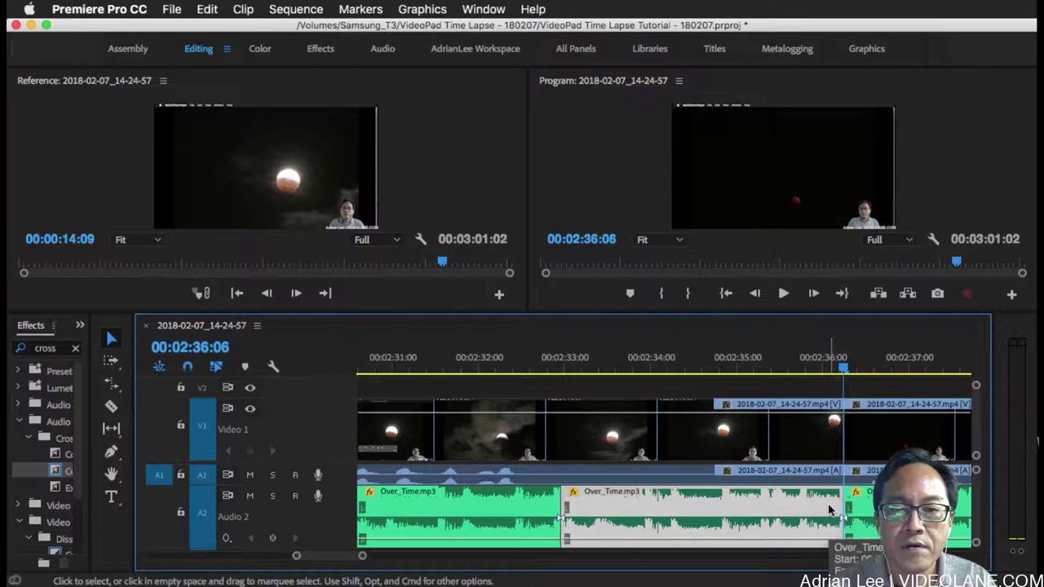
pyautogui.moveTo(784, 540); pyautogui.dragTo(784, 517)
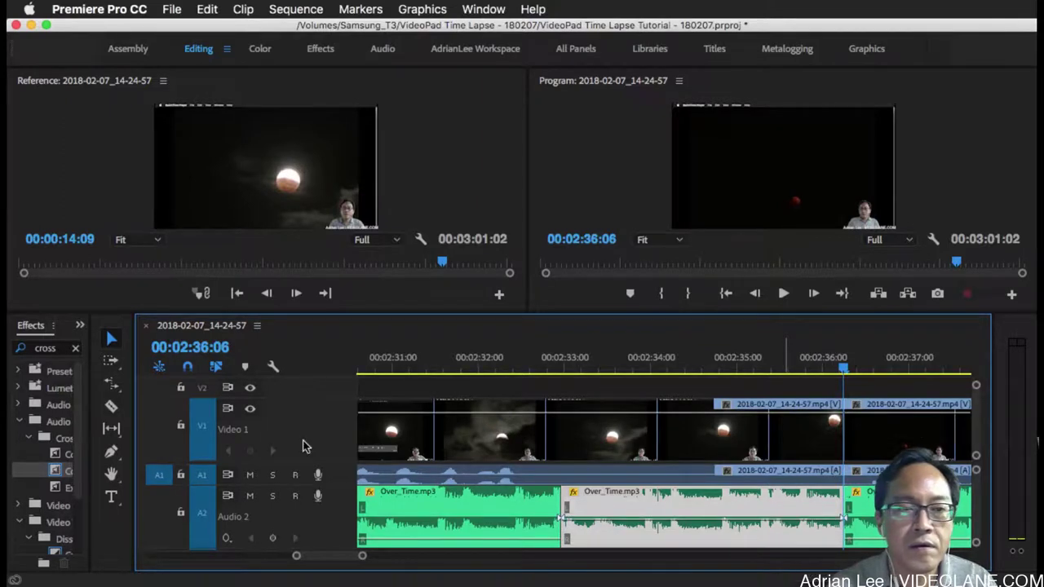
pyautogui.moveTo(68, 477); pyautogui.dragTo(561, 513)
pyautogui.moveTo(69, 471); pyautogui.dragTo(845, 537)
# Save the project and play back the cross-faded music from 00:02:31:20.
pyautogui.press('cmd+s')
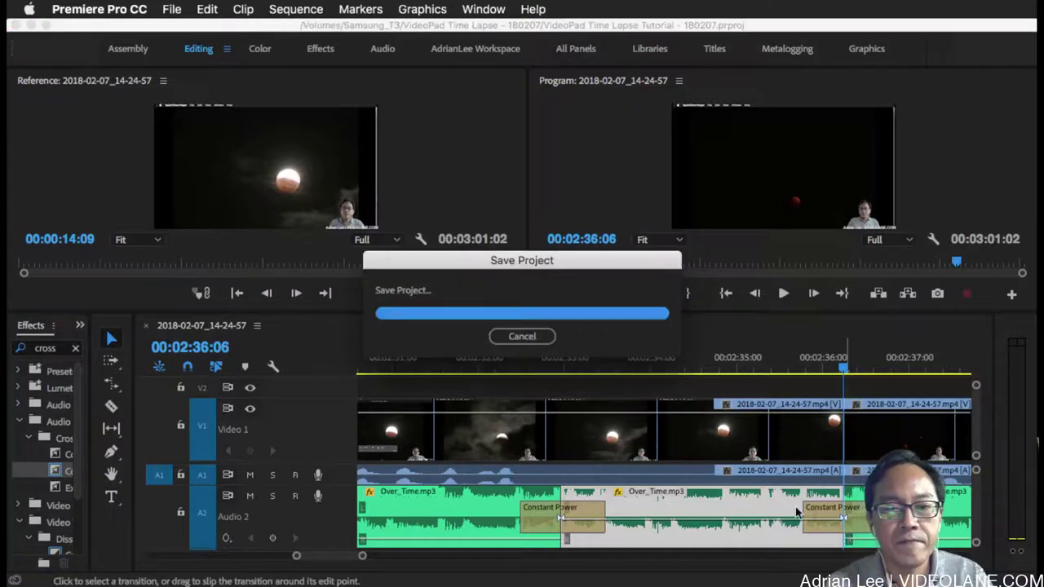
pyautogui.click(467, 361)
pyautogui.press('space')
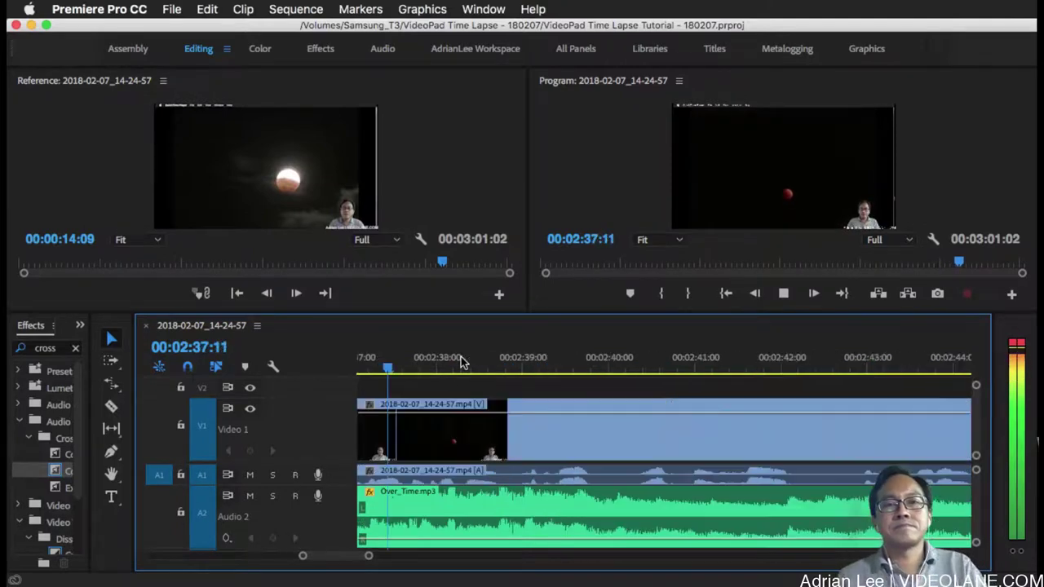
# Extend the ending title earlier, then push its start back to about 00:02:39.
pyautogui.press('-')
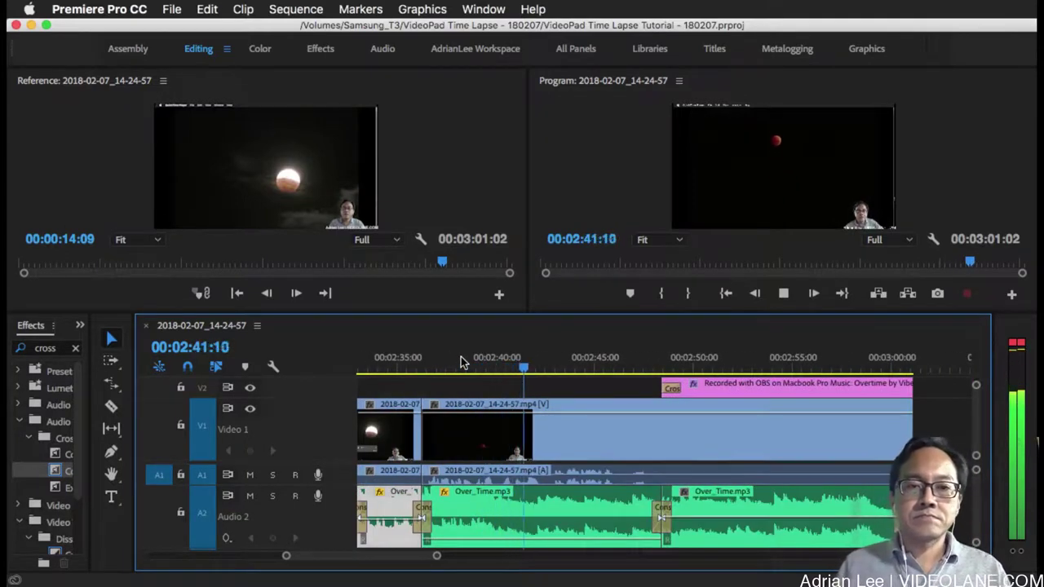
pyautogui.press('space')
pyautogui.moveTo(653, 378); pyautogui.dragTo(423, 379)
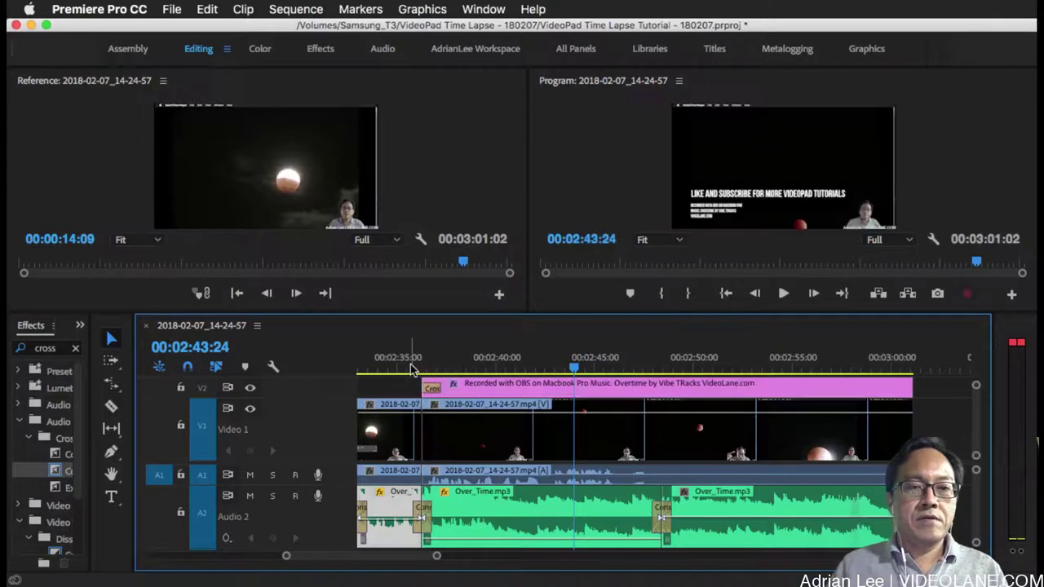
pyautogui.press('space')
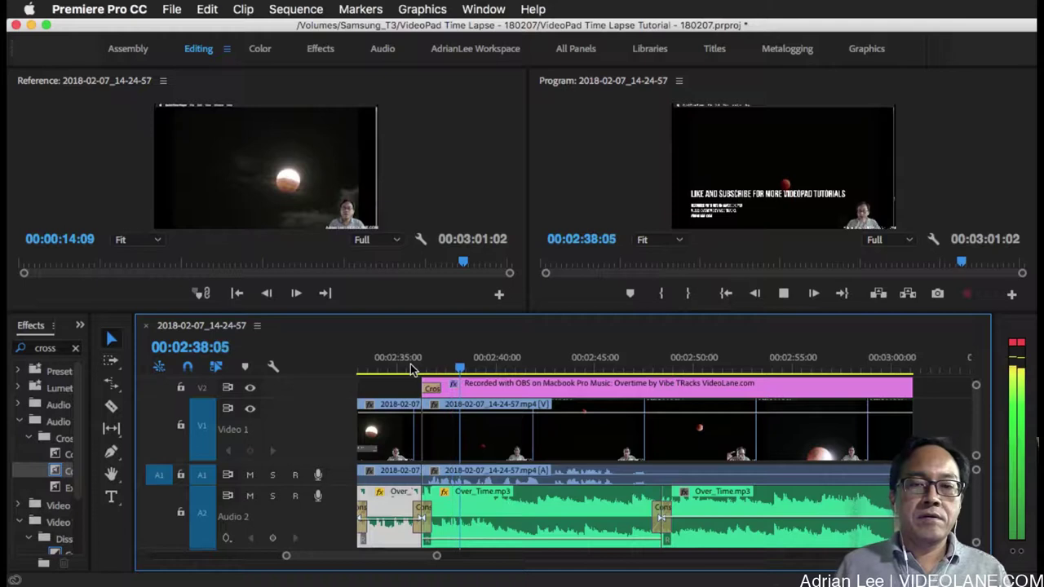
pyautogui.press('space')
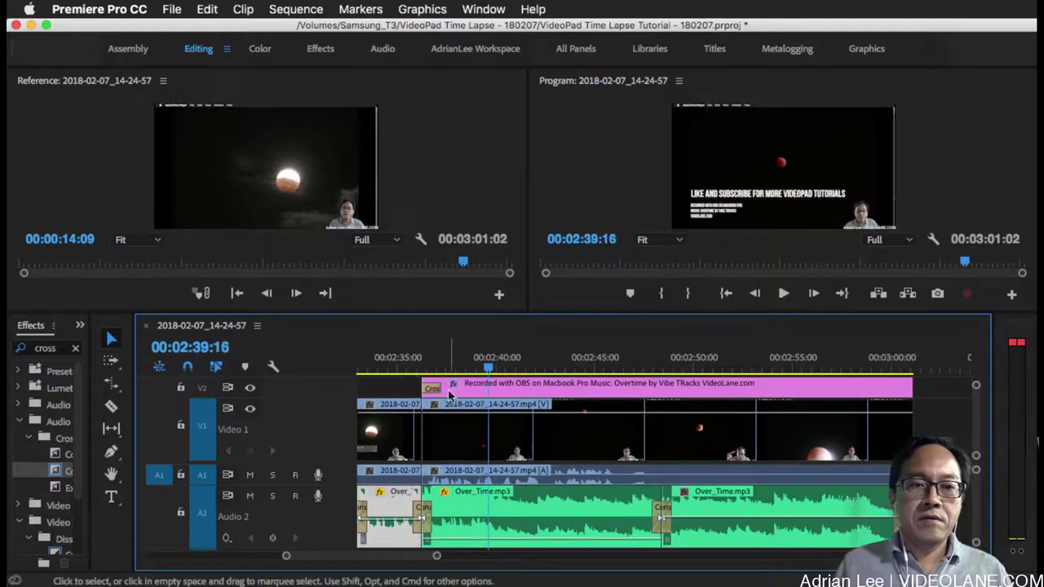
pyautogui.moveTo(428, 380); pyautogui.dragTo(489, 384)
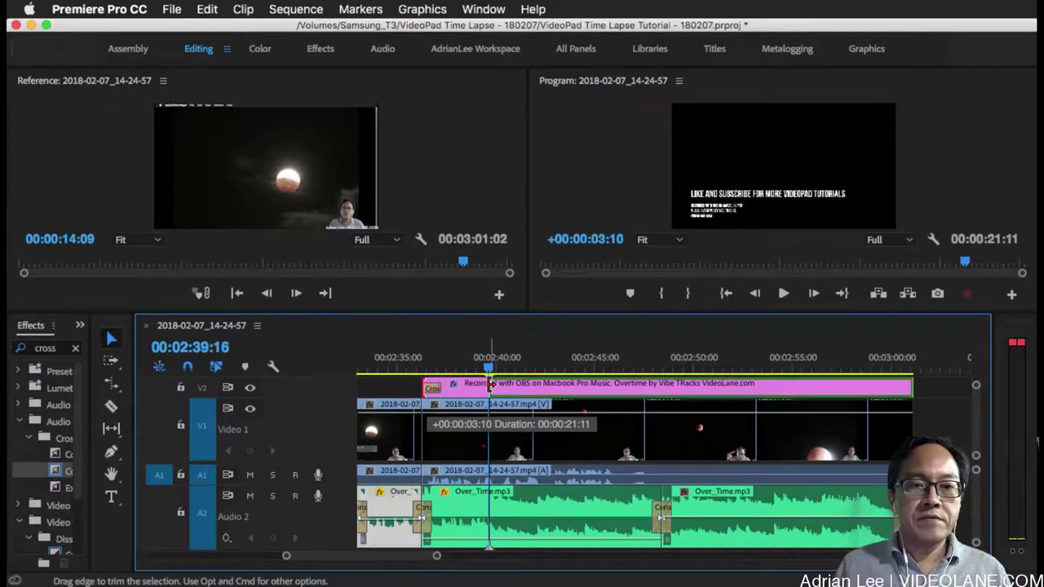
pyautogui.click(459, 366)
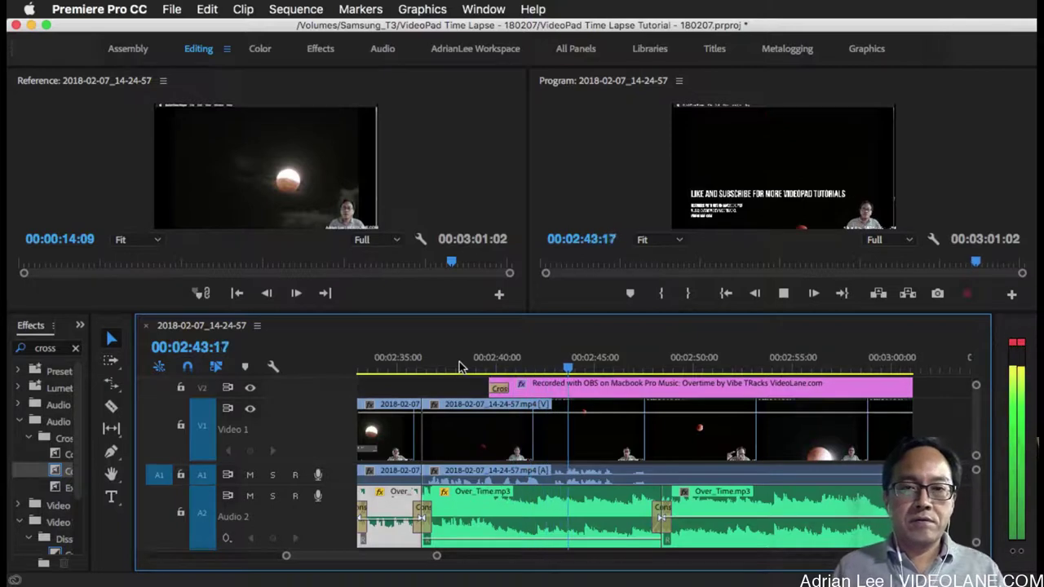
# Review the ending through 00:03:01:02, return to the sequence start, and save the project.
pyautogui.press('-')
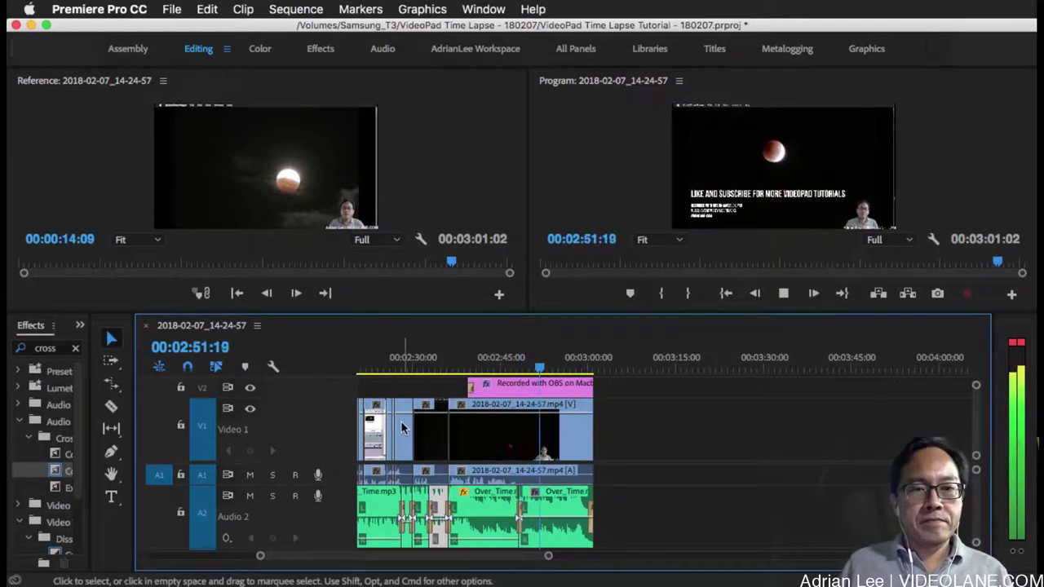
pyautogui.hscroll(-5, 401, 421)
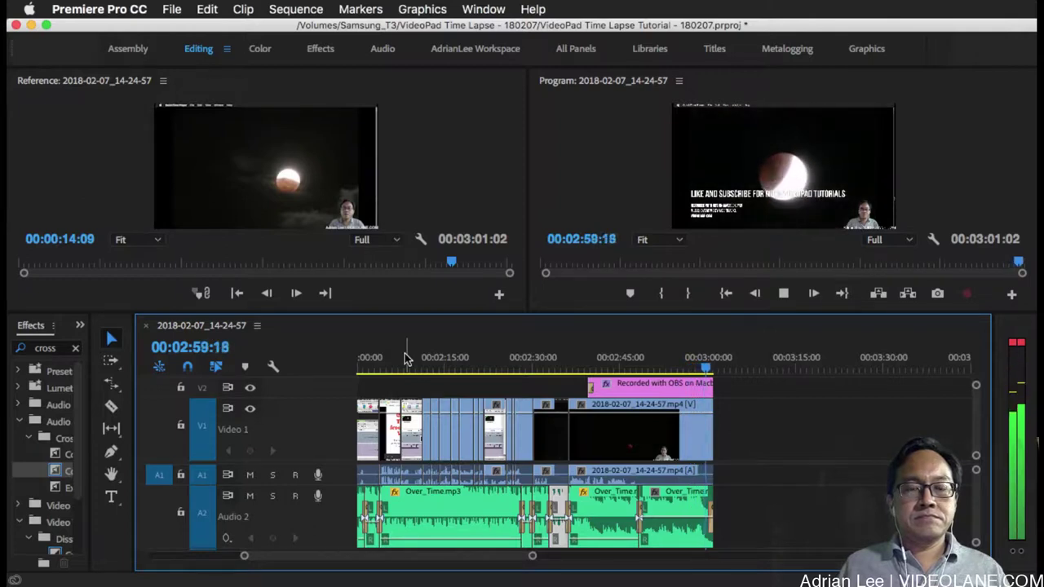
pyautogui.press('space')
pyautogui.hscroll(-10, 400, 374)
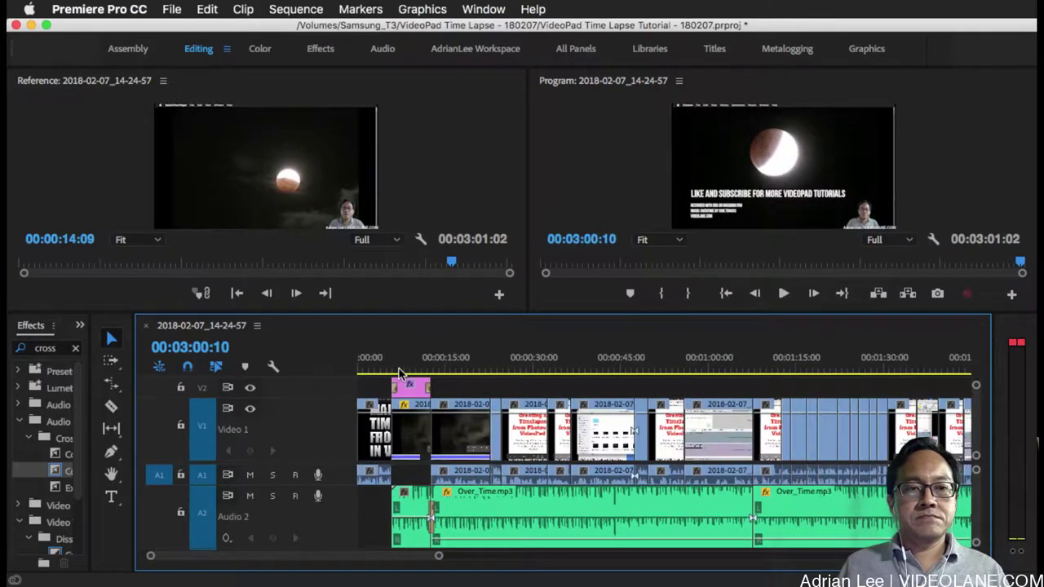
pyautogui.click(364, 371)
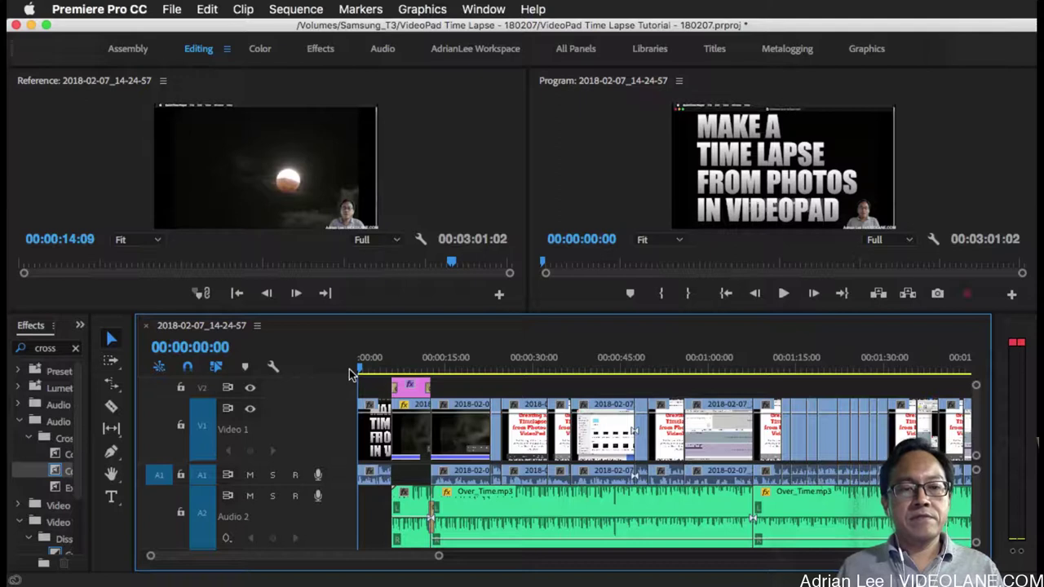
pyautogui.press('cmd+s')
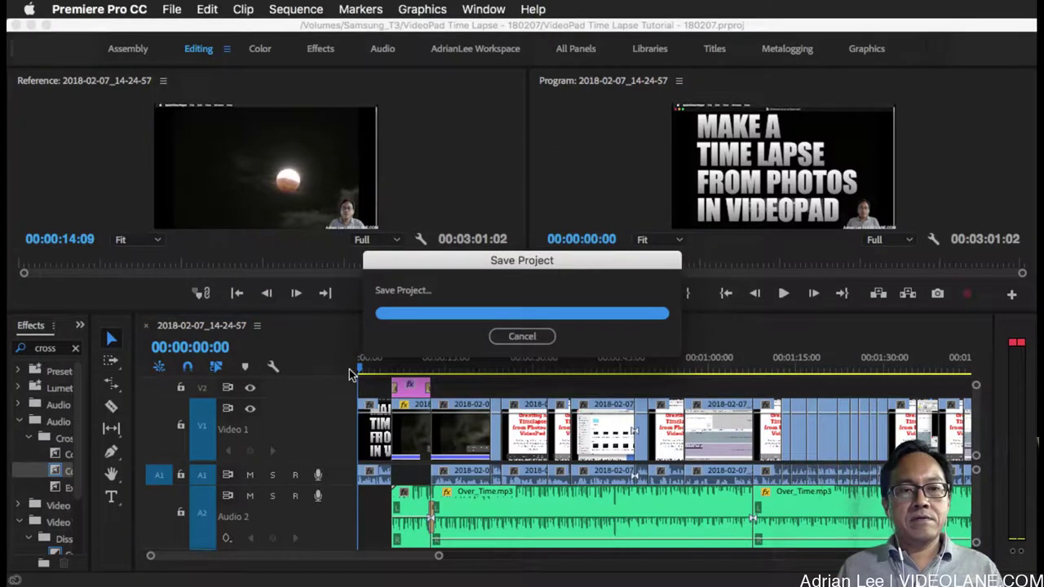
pyautogui.press('space')
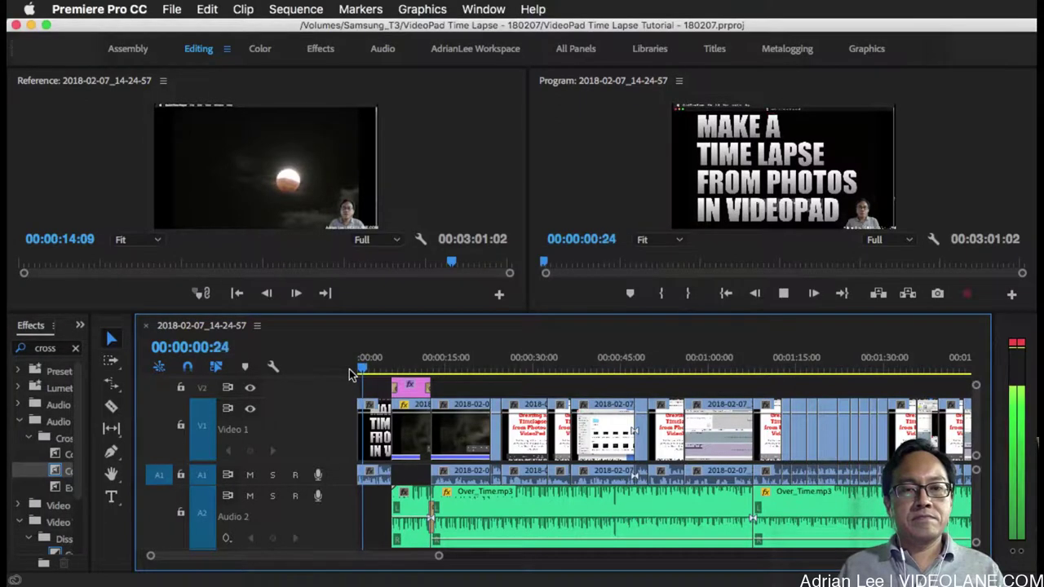
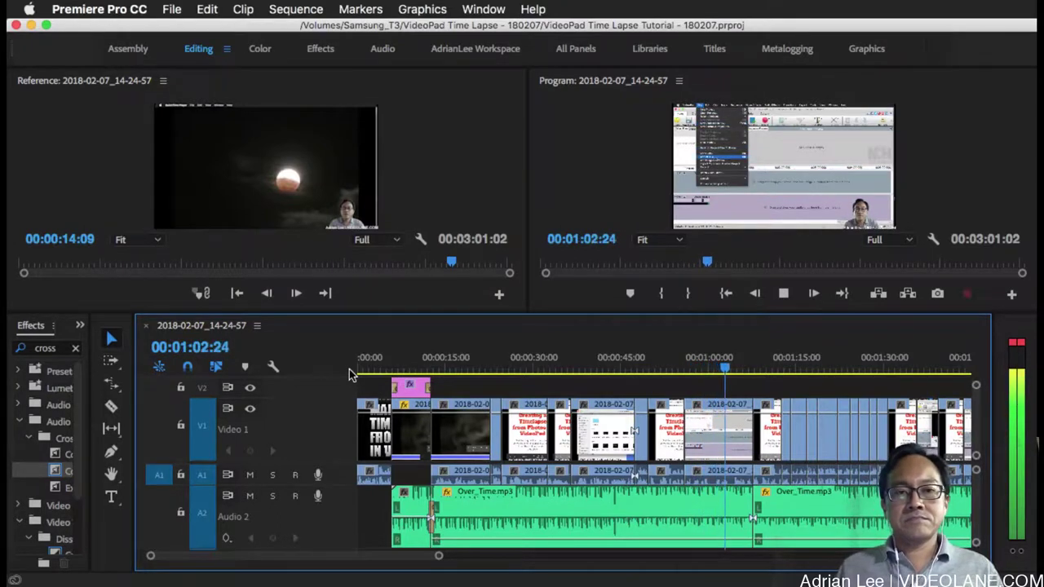
# Stop playback at 00:01:05:00 and enlarge the Timeline panel until V3 and A3 show.
pyautogui.press('space')
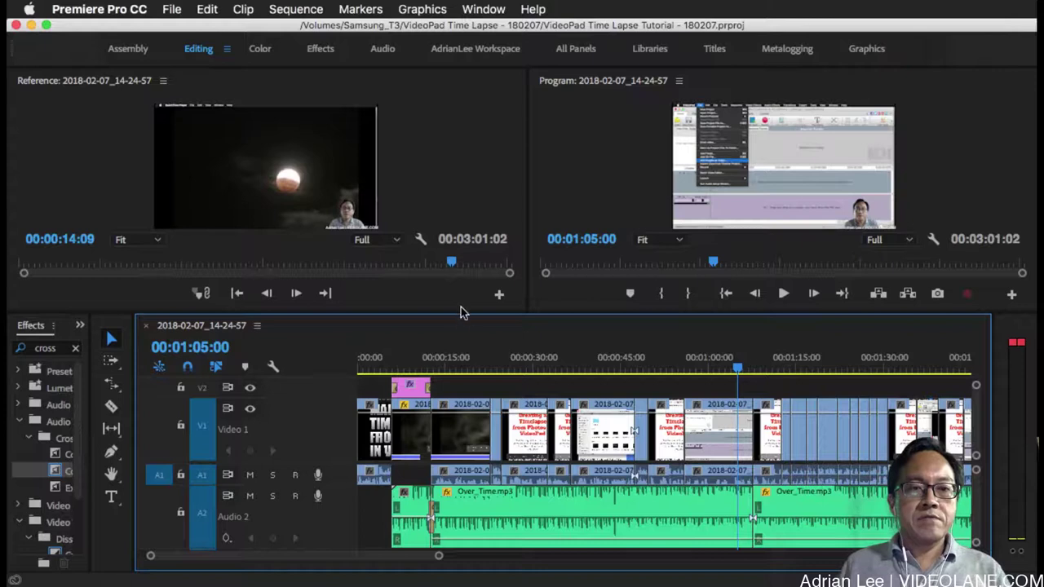
pyautogui.moveTo(459, 310); pyautogui.dragTo(468, 186)
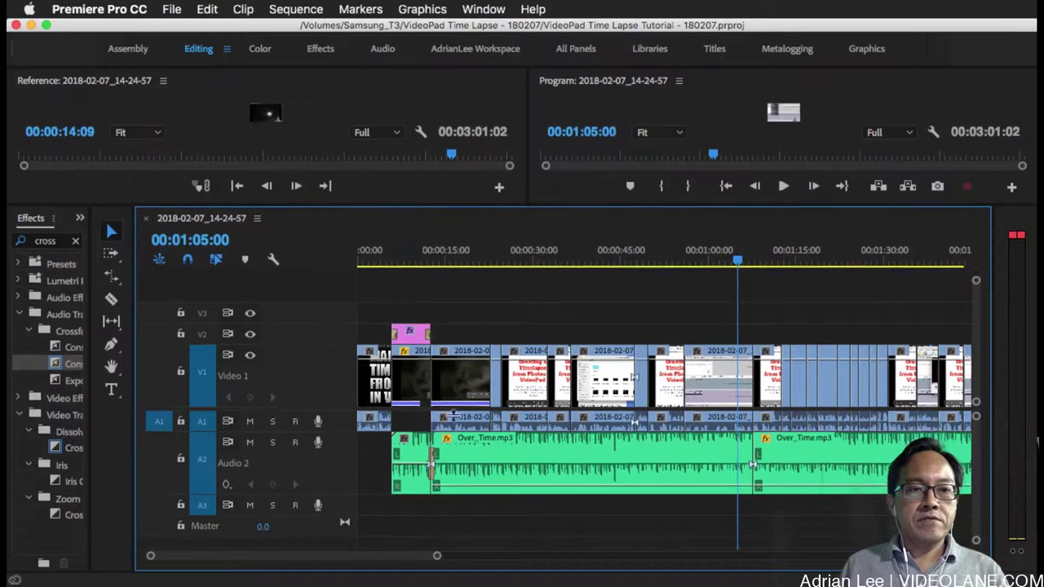
# Expand Audio 1, save the project, and search the Effects panel for 'multi'.
pyautogui.doubleClick(341, 426)
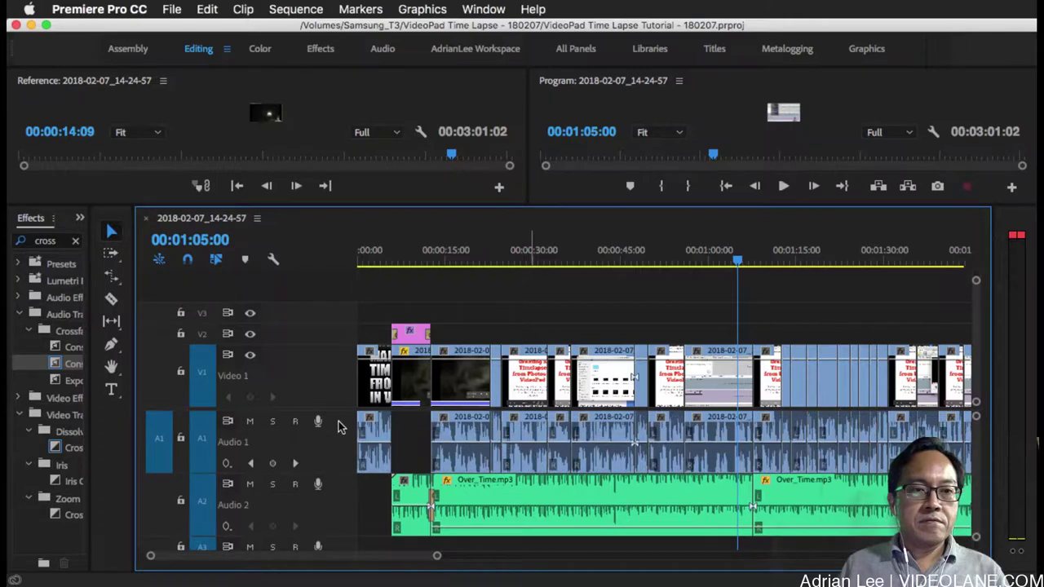
pyautogui.press('super+s')
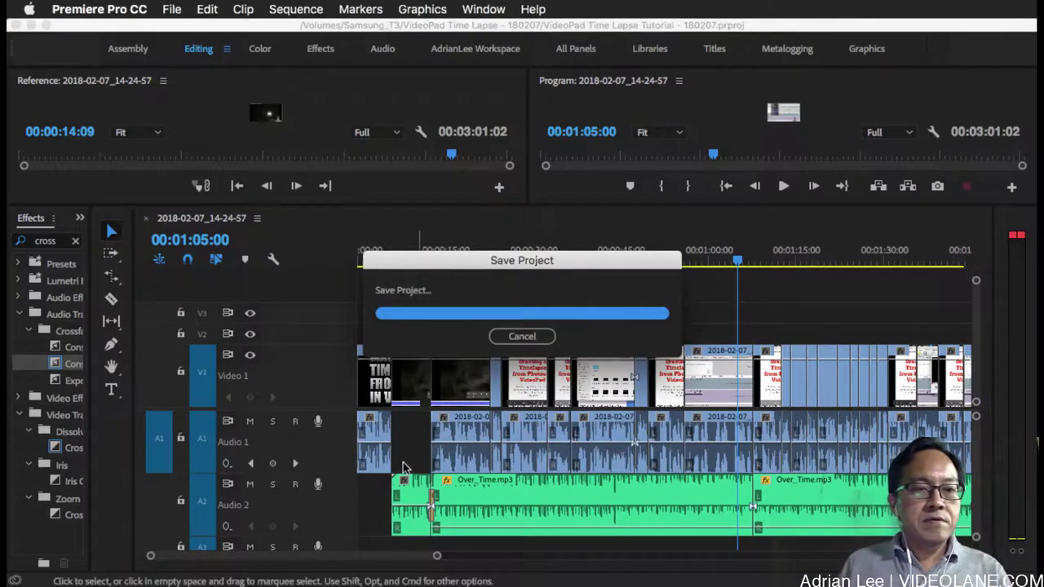
pyautogui.doubleClick(49, 242)
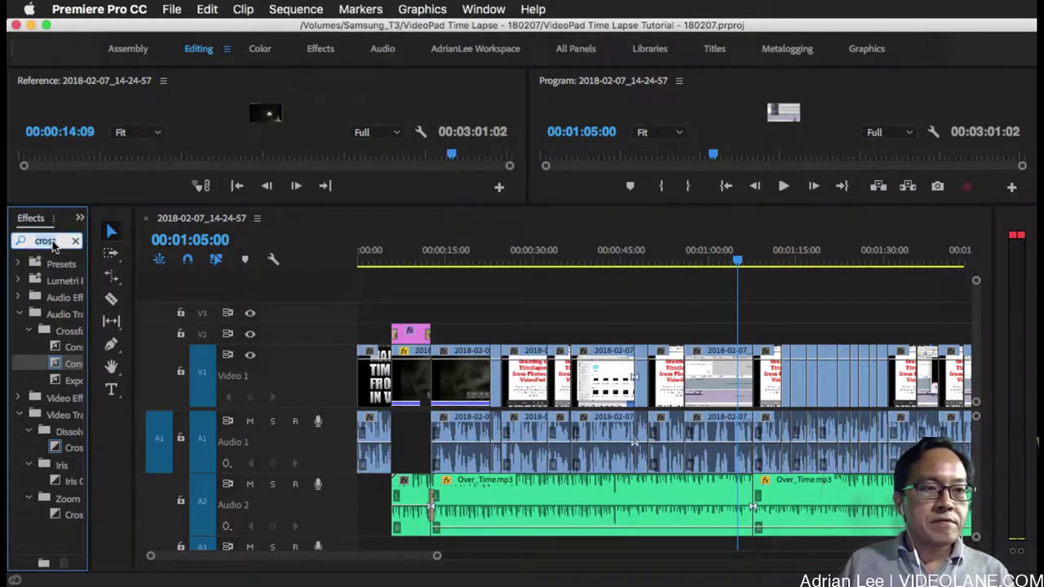
pyautogui.write('multi')
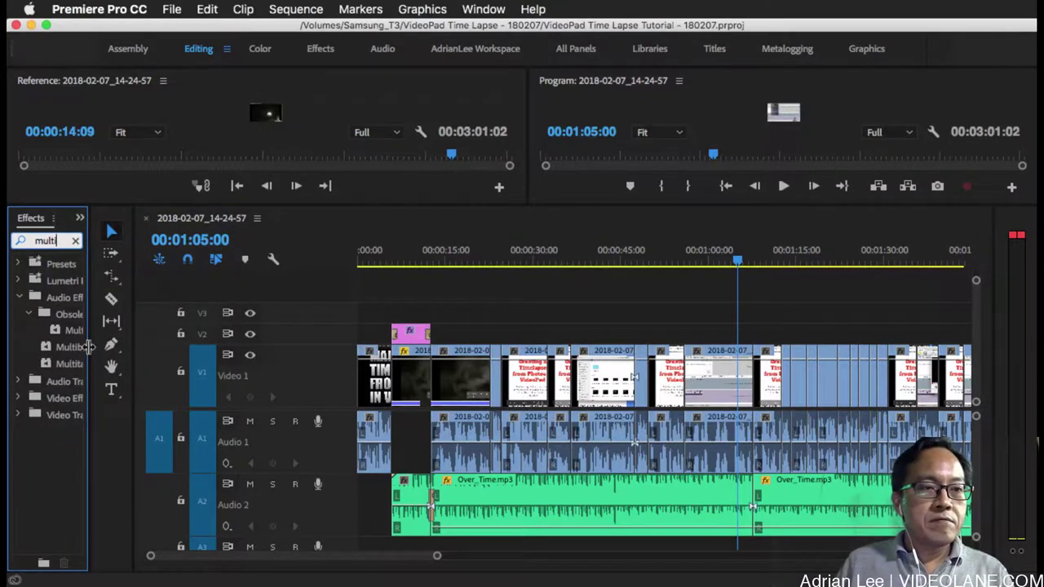
pyautogui.moveTo(88, 347); pyautogui.dragTo(418, 452)
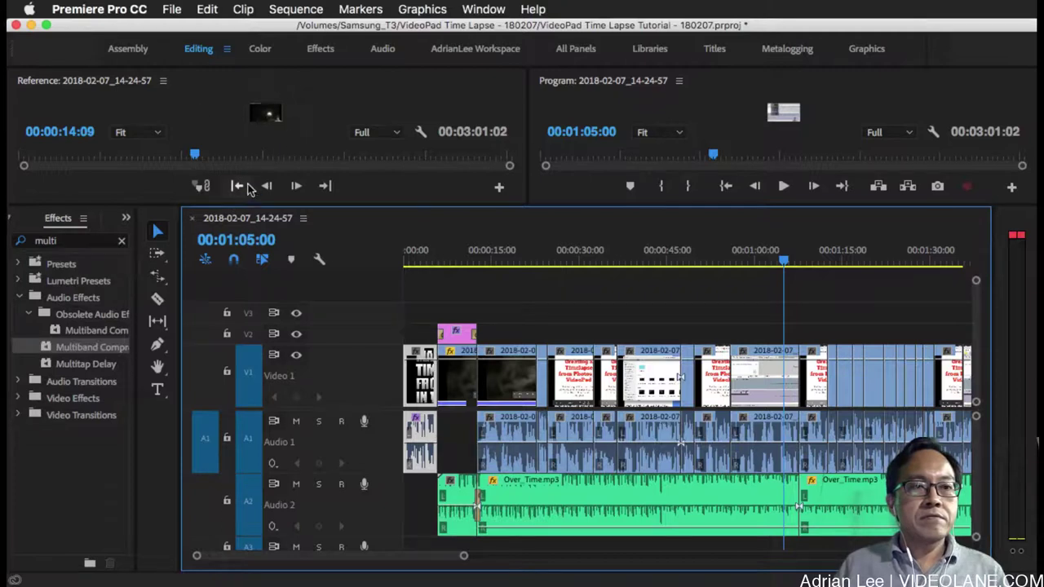
# Enlarge the monitors and show the audio clip's Effect Controls in a widened panel.
pyautogui.moveTo(250, 206); pyautogui.dragTo(250, 208)
pyautogui.moveTo(250, 252); pyautogui.dragTo(245, 322)
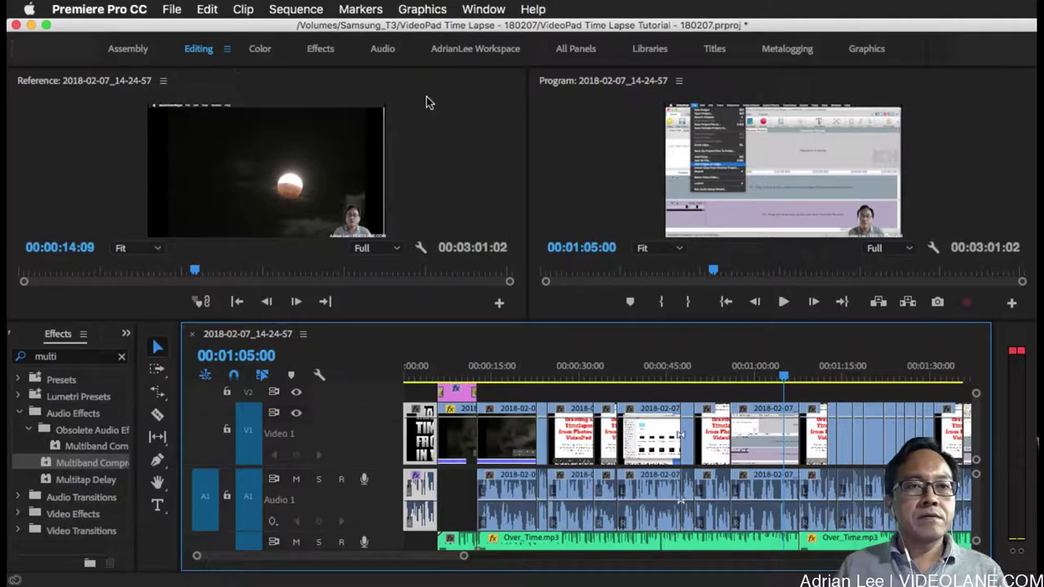
pyautogui.click(126, 335)
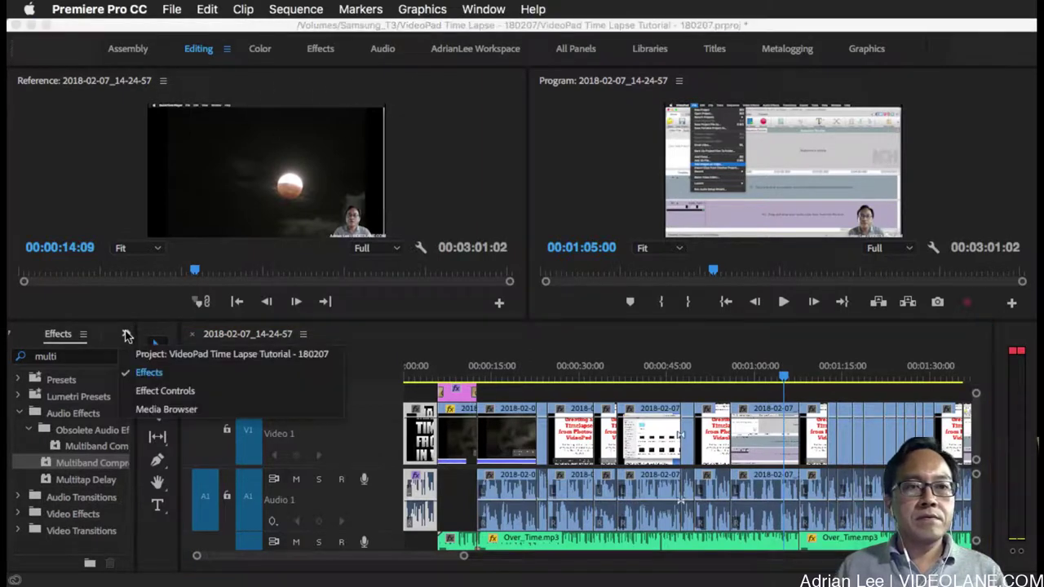
pyautogui.click(166, 392)
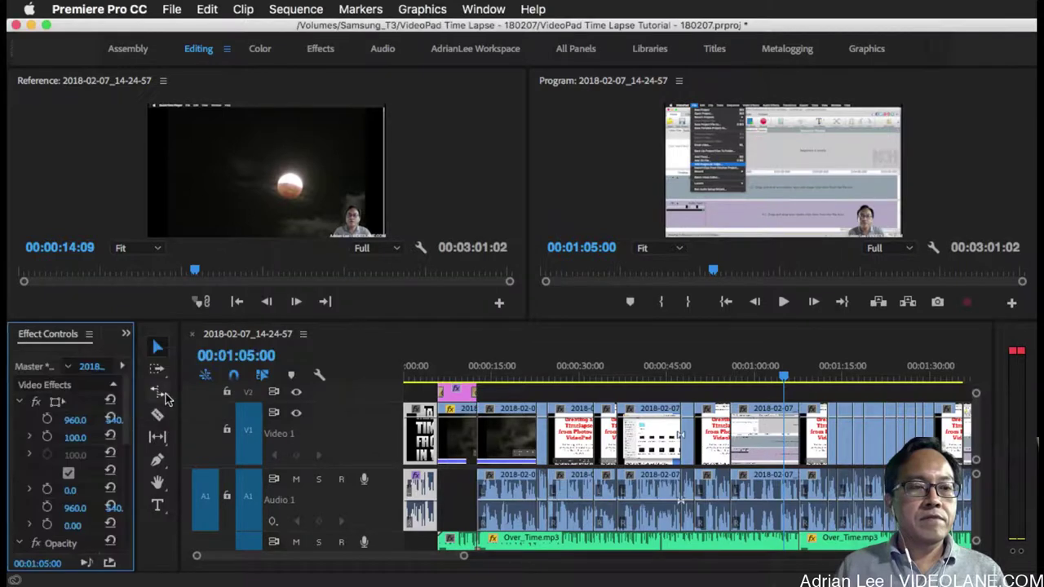
pyautogui.moveTo(139, 426); pyautogui.dragTo(298, 531)
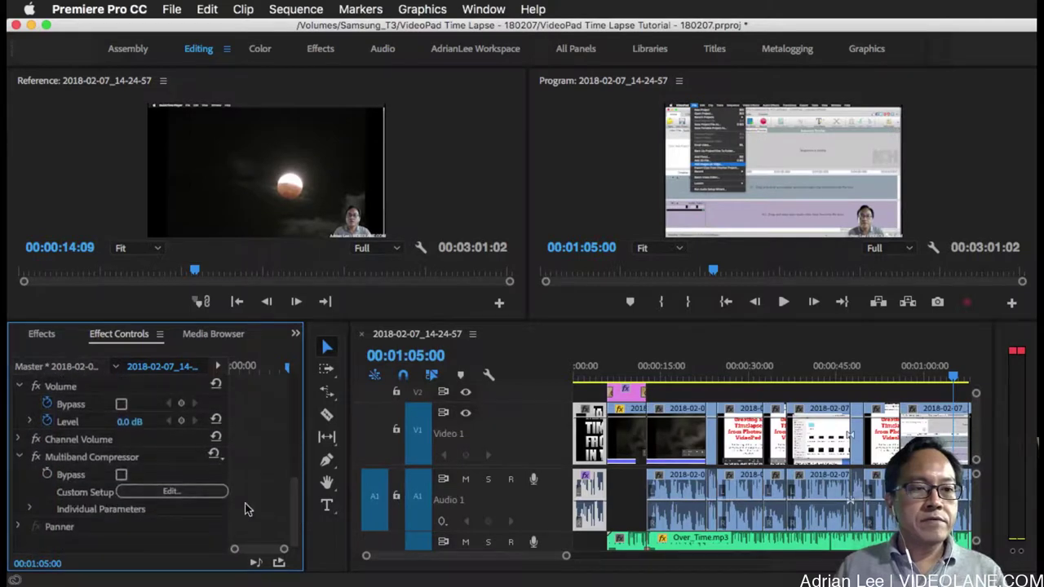
# Apply the Broadcast preset in the Multiband Compressor editor and close it.
pyautogui.click(206, 494)
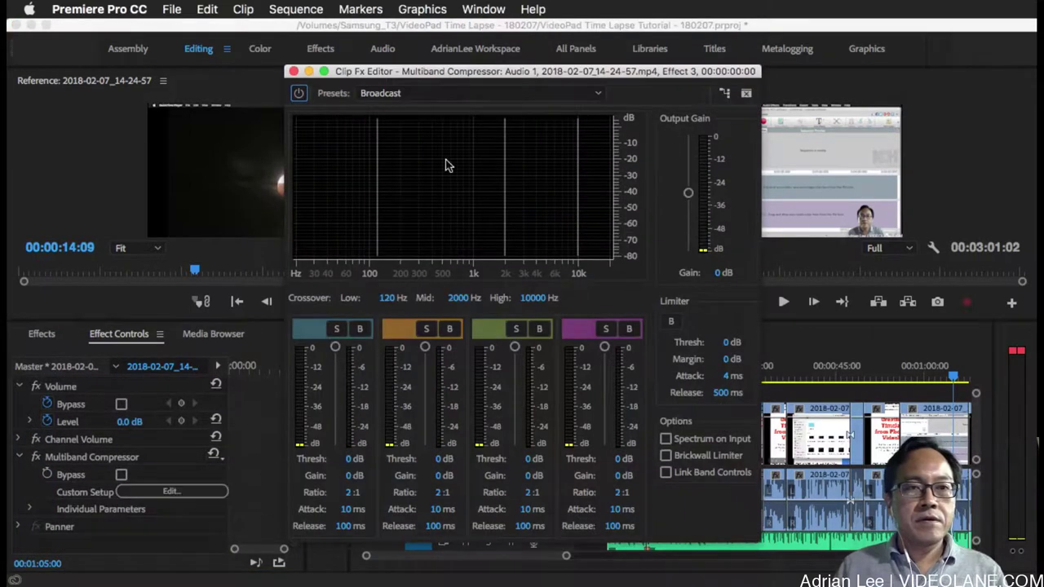
pyautogui.click(447, 94)
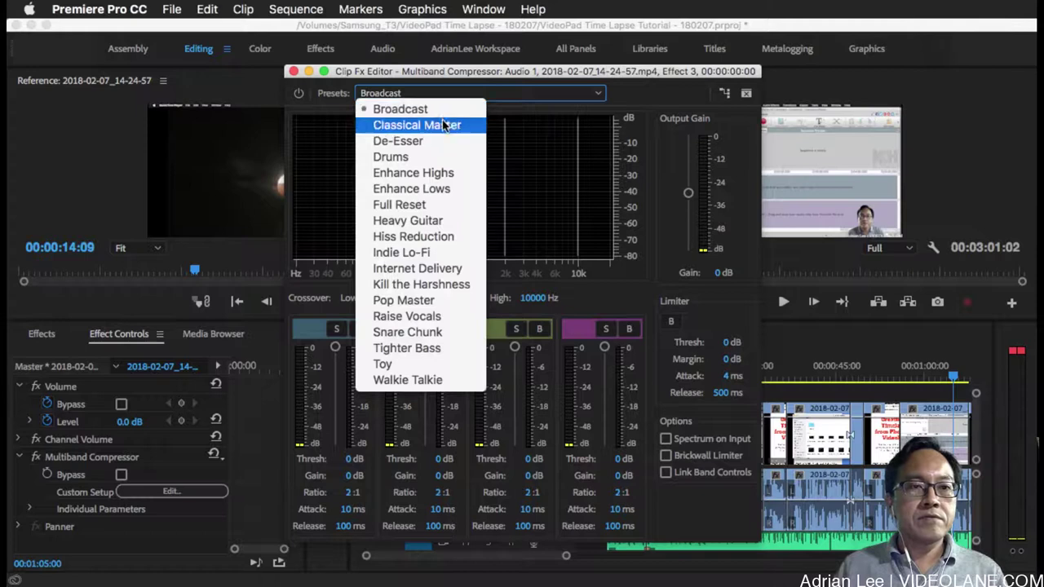
pyautogui.click(442, 124)
pyautogui.click(450, 94)
pyautogui.click(447, 111)
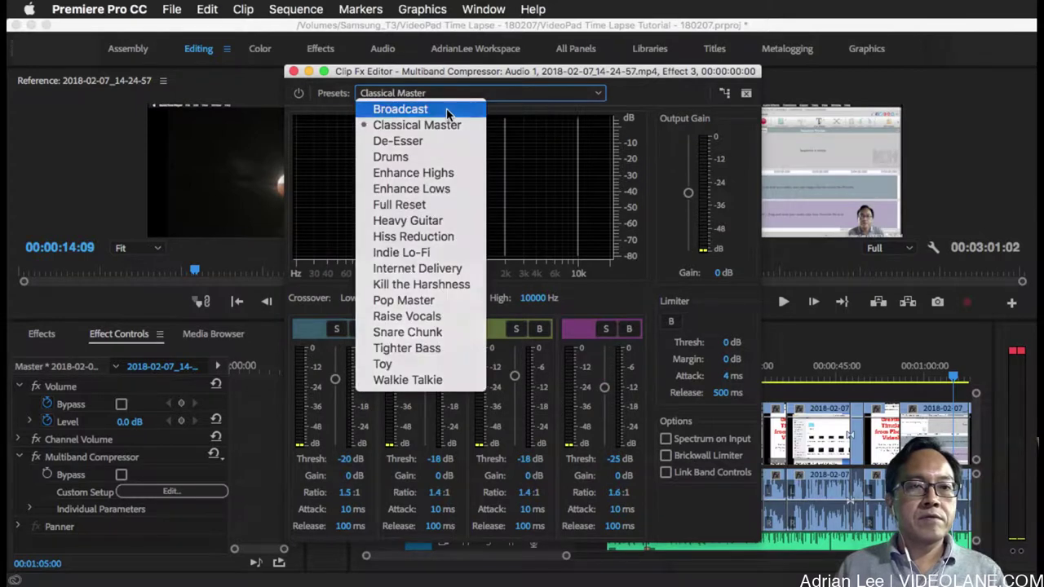
pyautogui.click(295, 71)
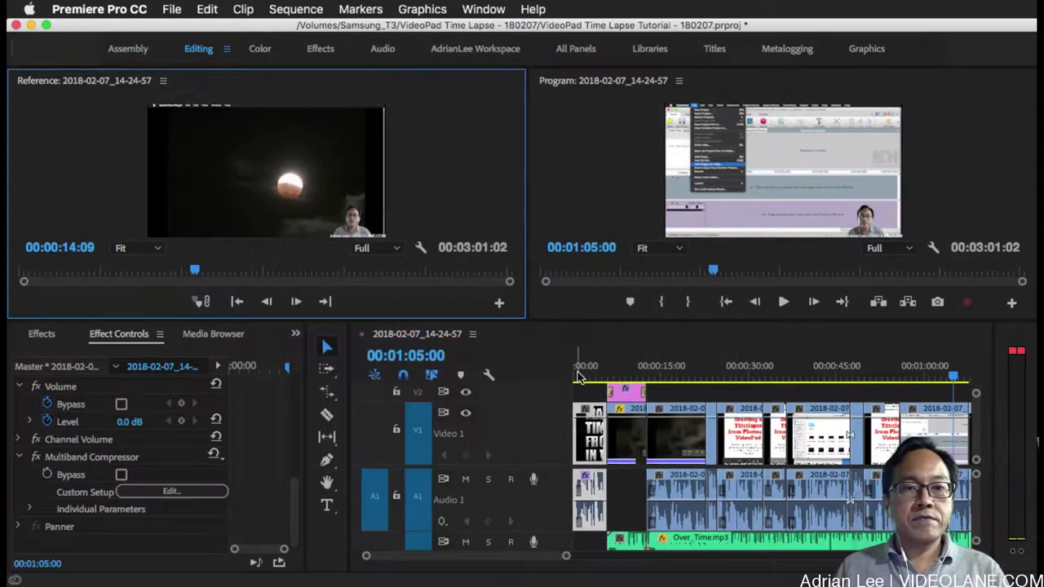
# Copy the first audio clip along with its Multiband Compressor effect.
pyautogui.click(577, 376)
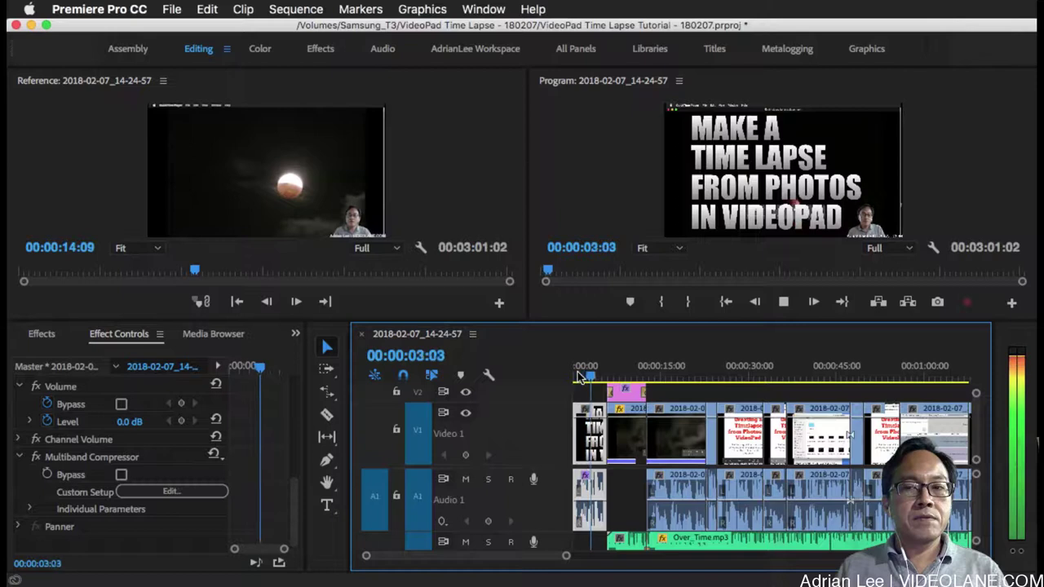
pyautogui.press('space')
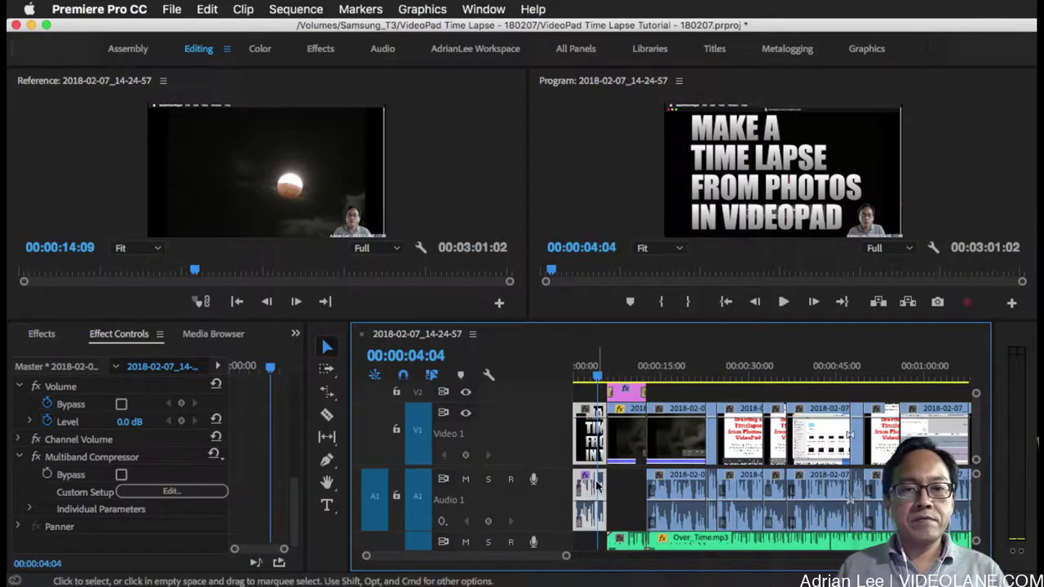
pyautogui.rightClick(583, 489)
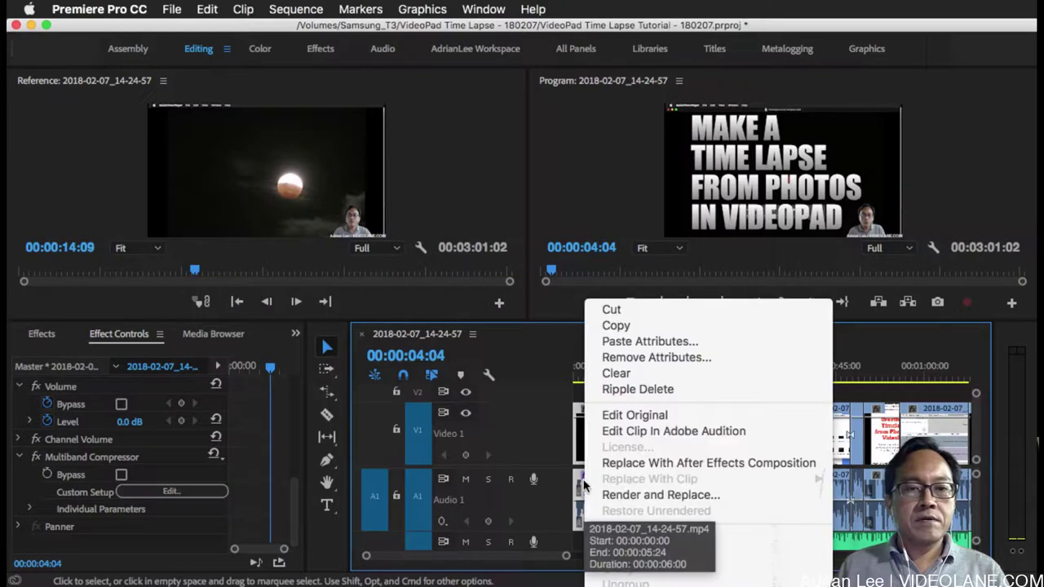
pyautogui.click(623, 324)
# Paste the copied attributes onto all V1 and A1 clips and save the project.
pyautogui.press('-')
pyautogui.press('-')
pyautogui.press('-')
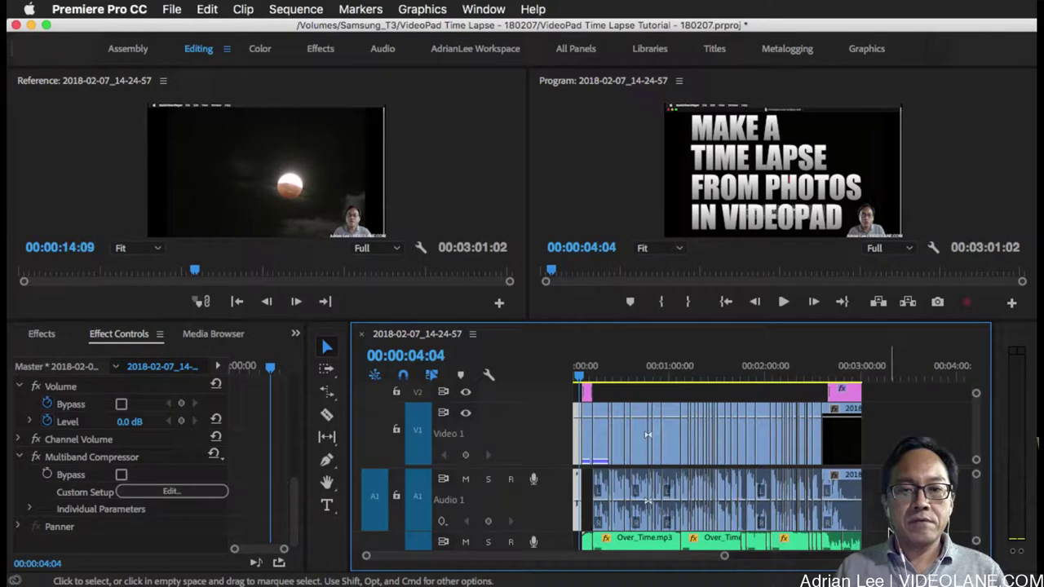
pyautogui.moveTo(887, 526); pyautogui.dragTo(589, 399)
pyautogui.rightClick(839, 518)
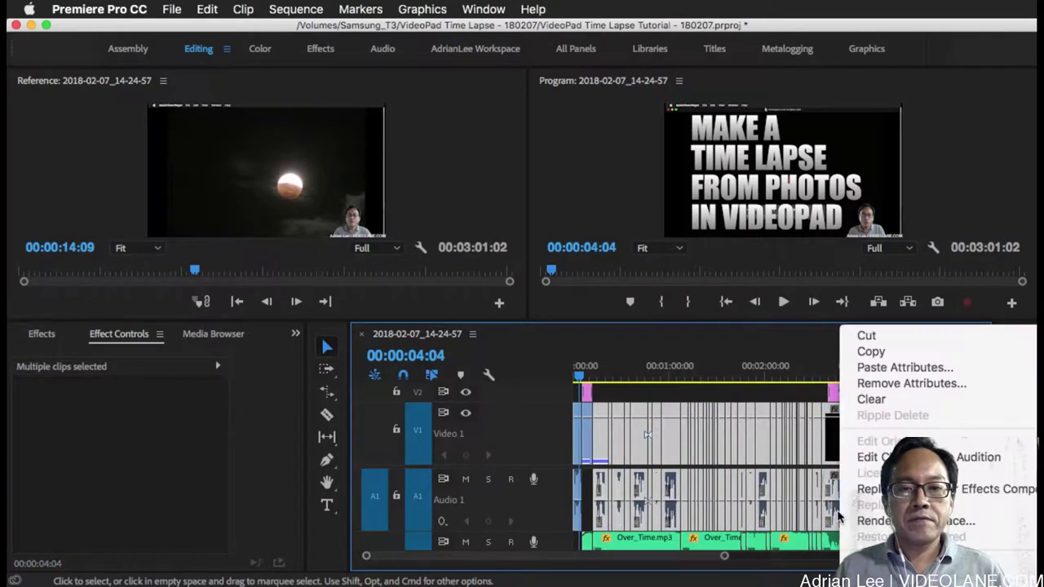
pyautogui.click(926, 371)
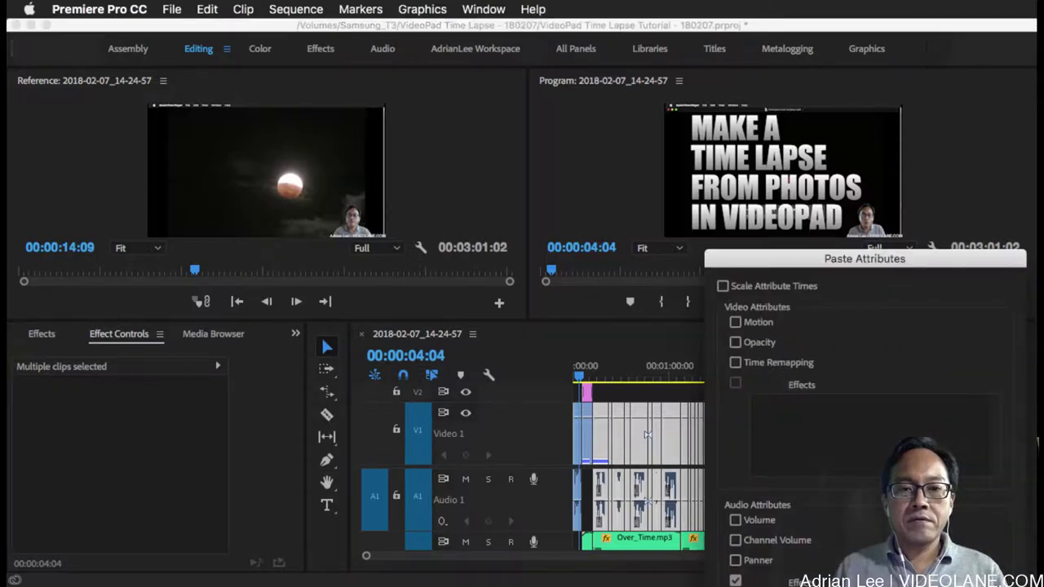
pyautogui.press('Return')
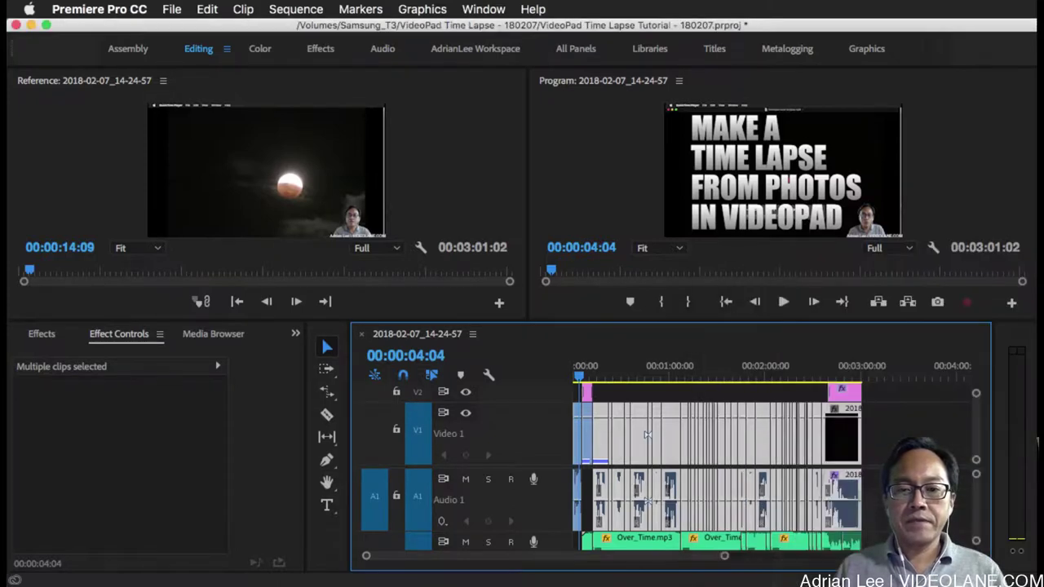
pyautogui.moveTo(577, 380); pyautogui.dragTo(570, 383)
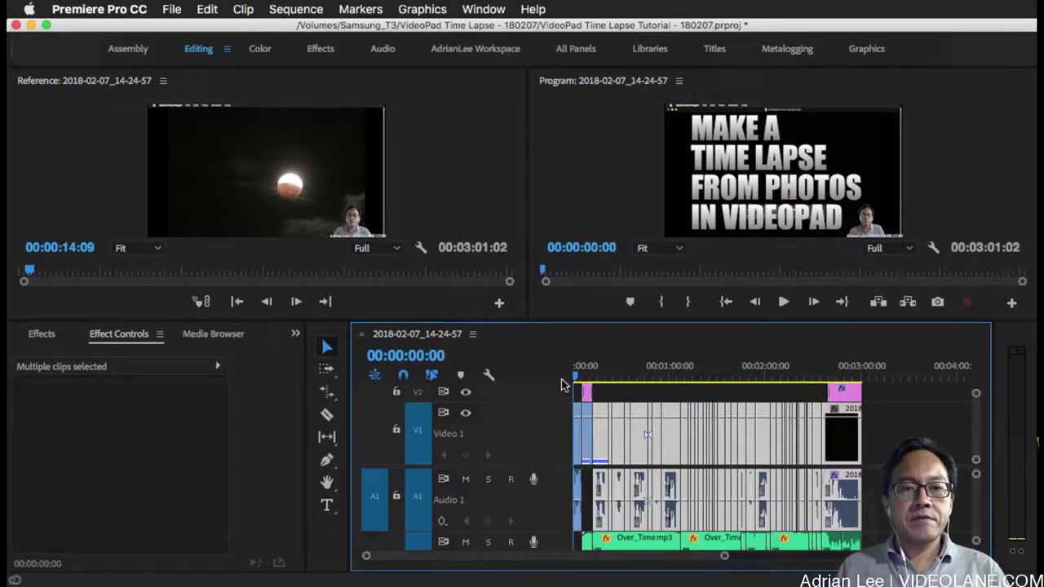
pyautogui.press('cmd+s')
# Play the sequence through, zoom in near 00:00:45, and park the playhead at 00:00:44:24.
pyautogui.click(784, 304)
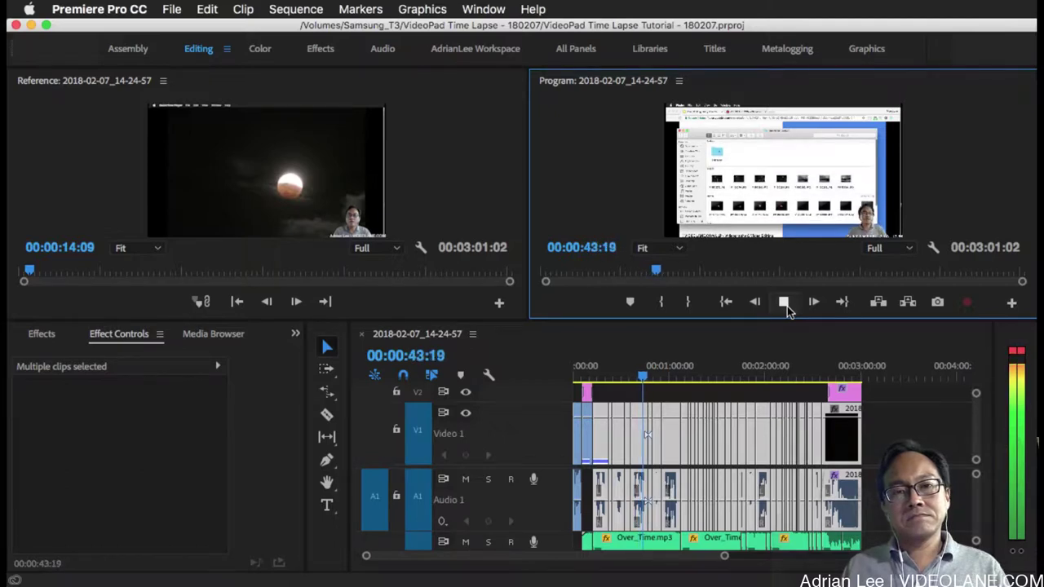
pyautogui.click(784, 303)
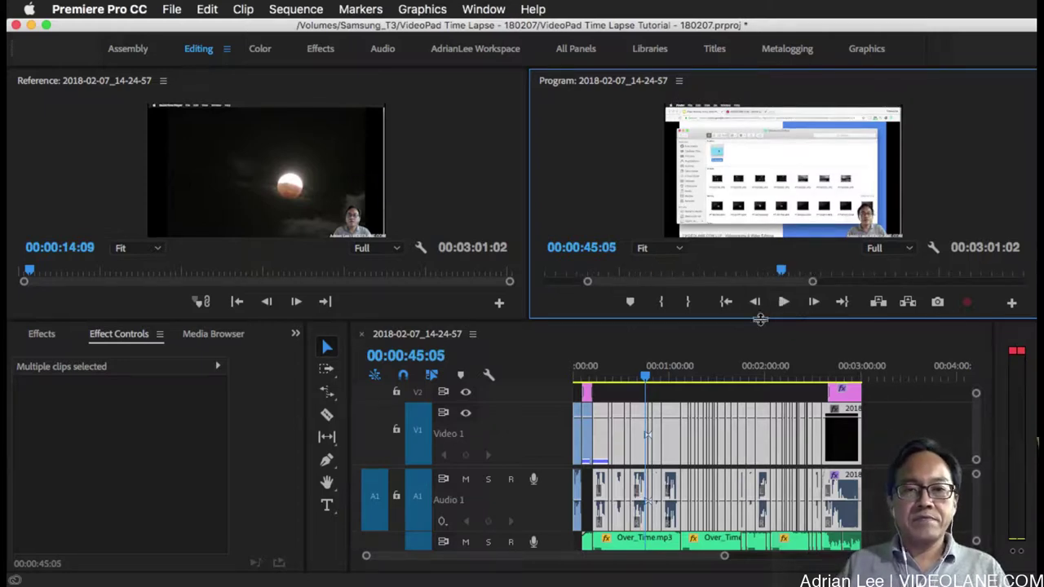
pyautogui.click(646, 379)
pyautogui.press('=')
pyautogui.press('=')
pyautogui.press('=')
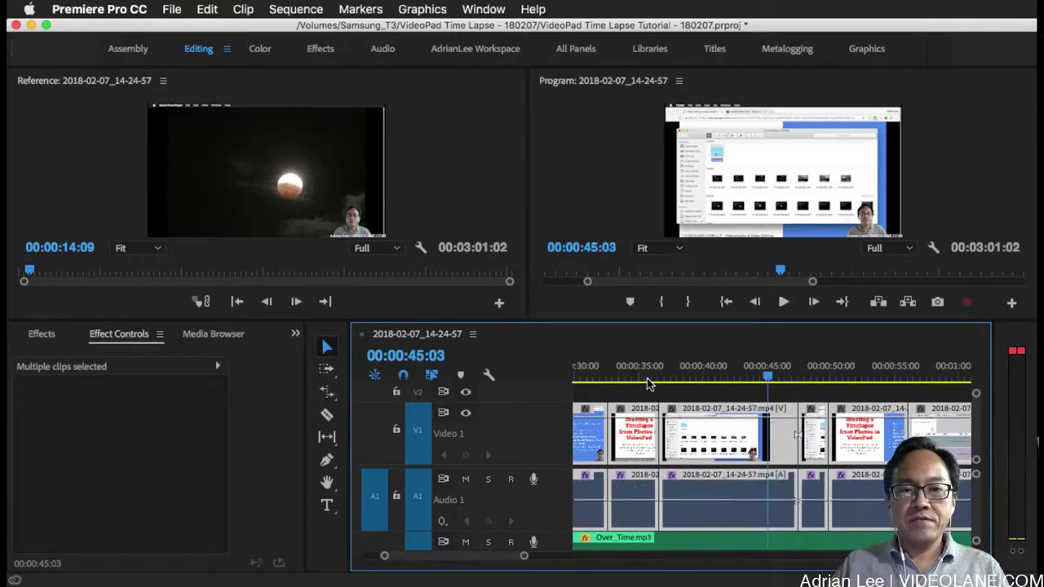
pyautogui.press('=')
pyautogui.click(705, 381)
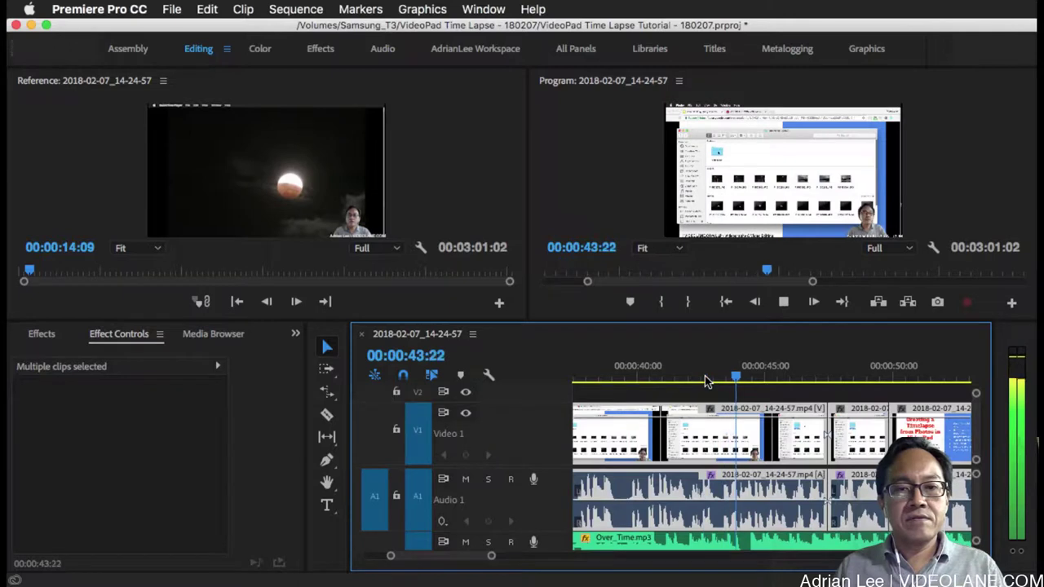
pyautogui.press('space')
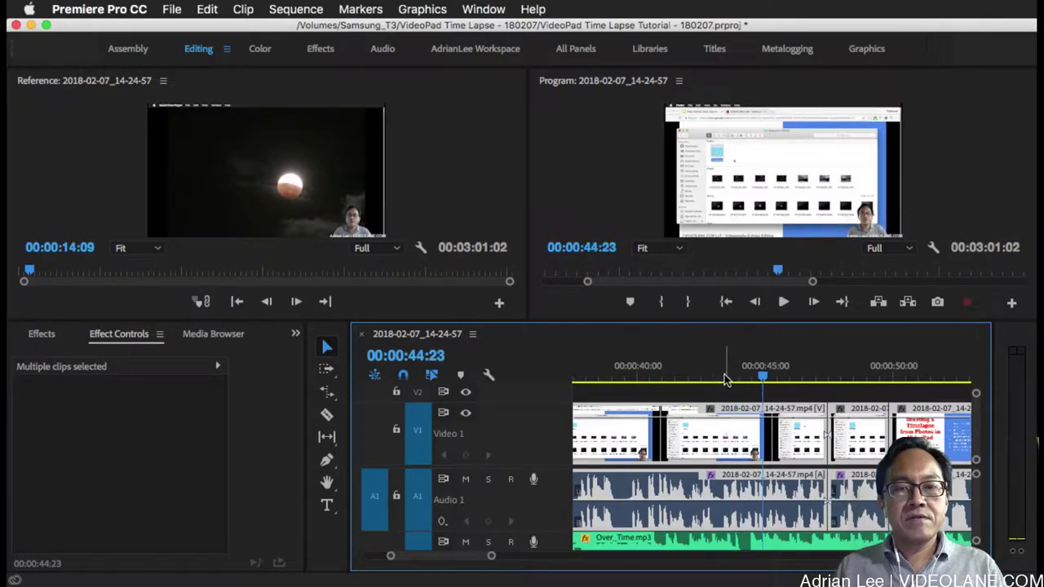
pyautogui.click(721, 379)
pyautogui.press('space')
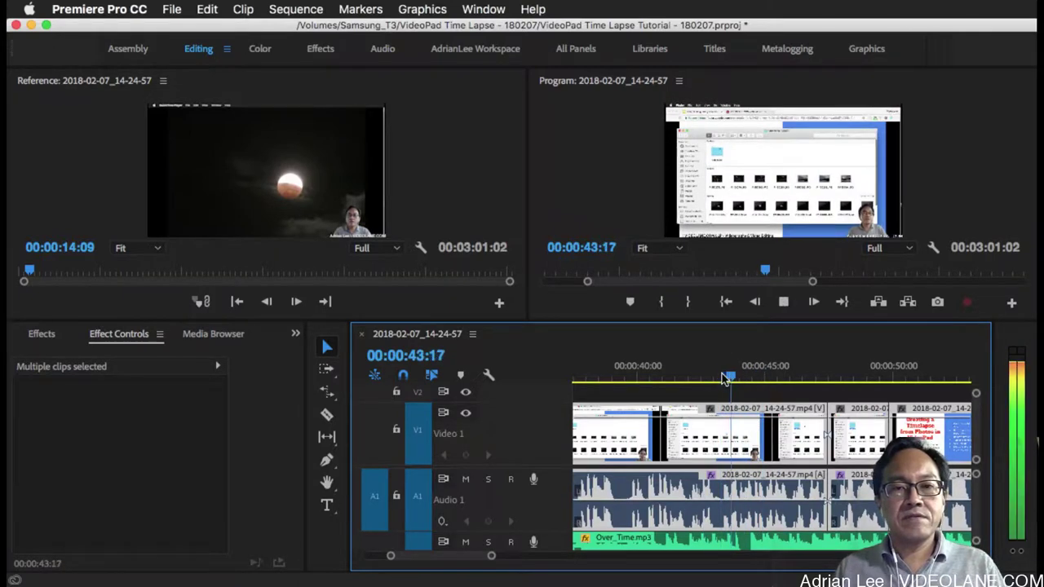
pyautogui.press('space')
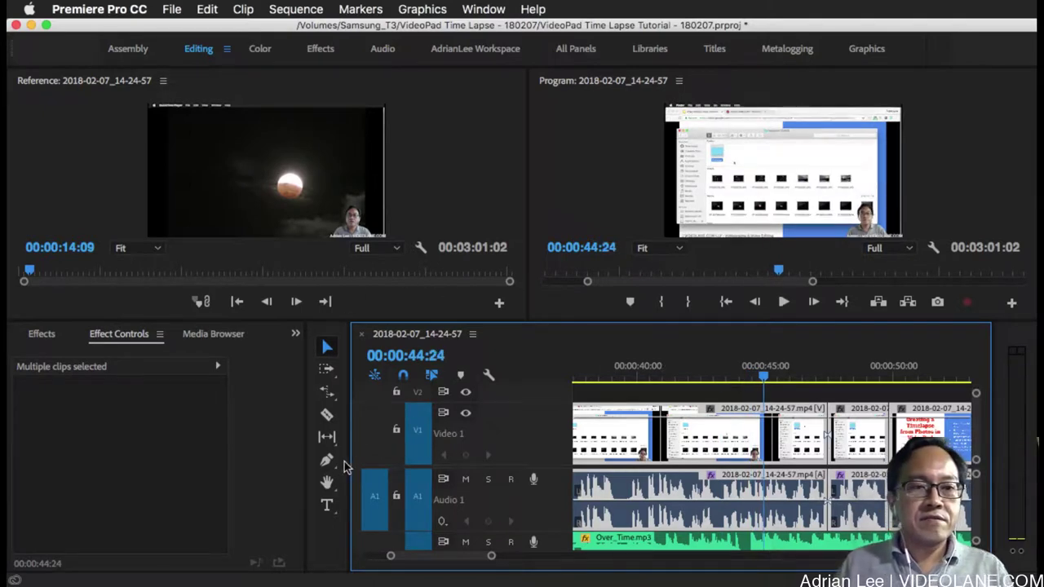
# Add a text caption reading 'into a single folder' on the frame at 00:00:44:24.
pyautogui.click(328, 507)
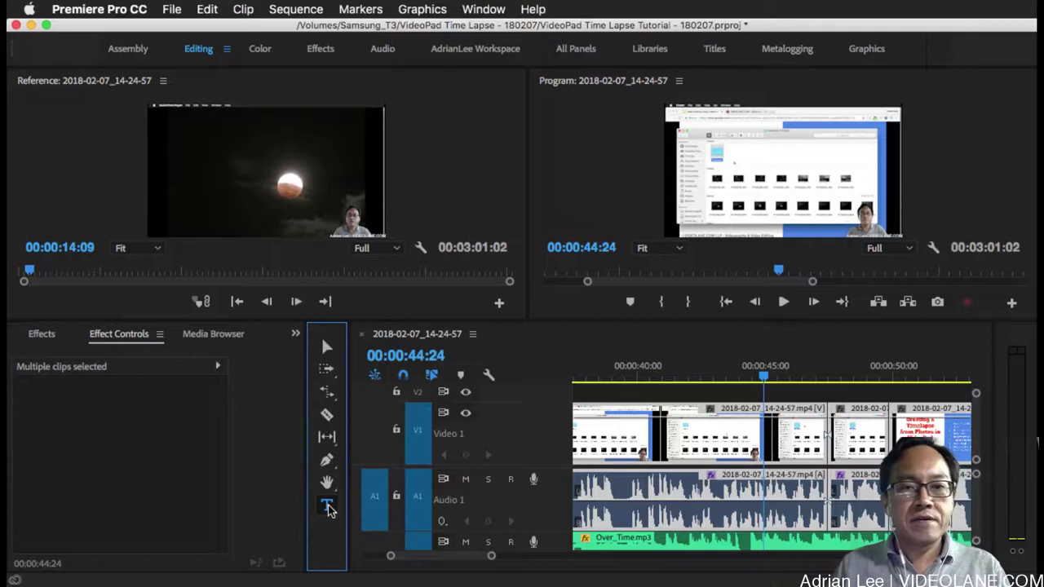
pyautogui.click(445, 475)
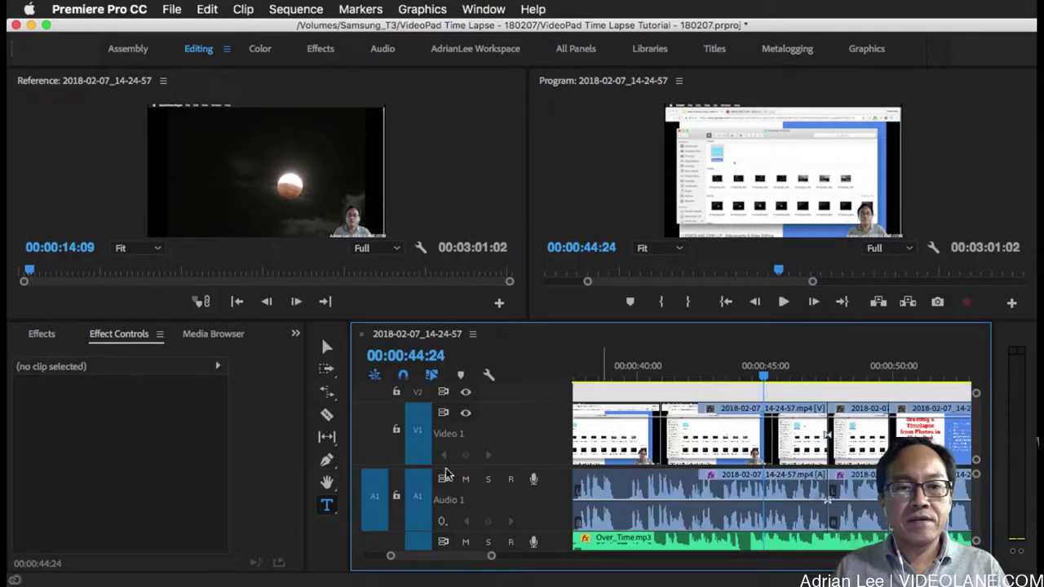
pyautogui.click(329, 509)
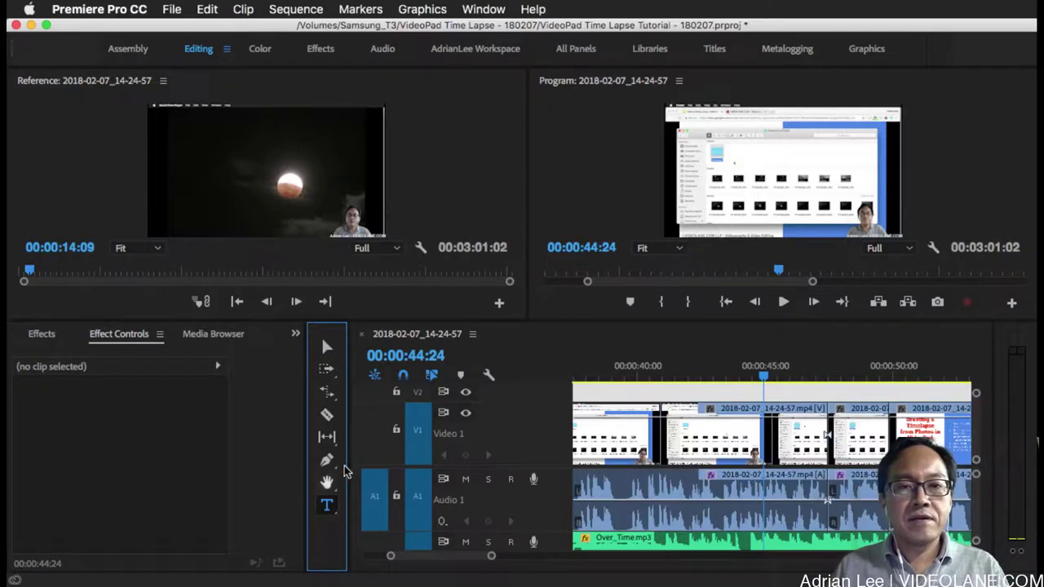
pyautogui.click(785, 211)
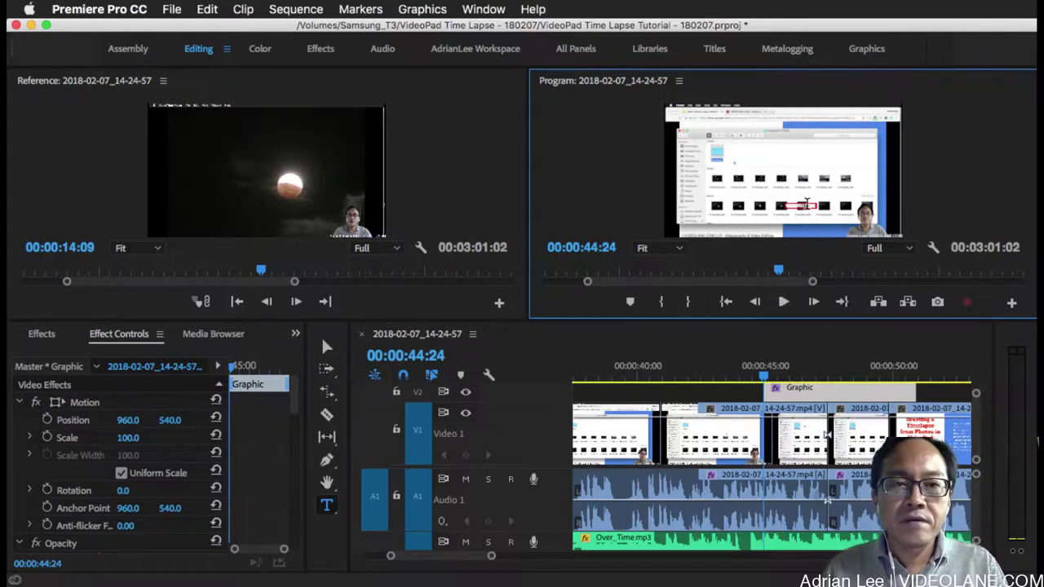
pyautogui.click(328, 345)
# Move the caption to the lower right of the maximized program view.
pyautogui.click(328, 345)
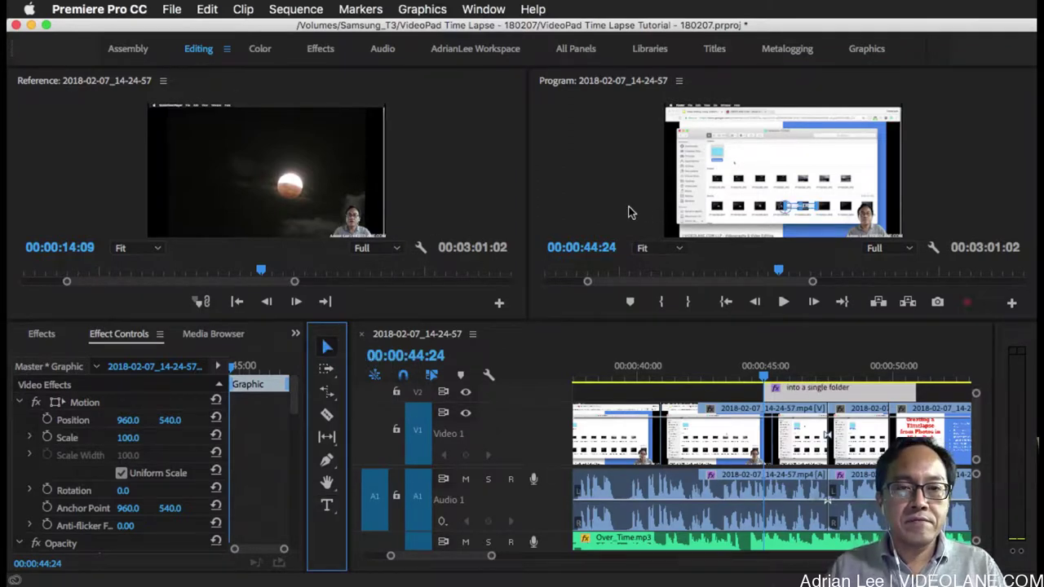
pyautogui.press('`')
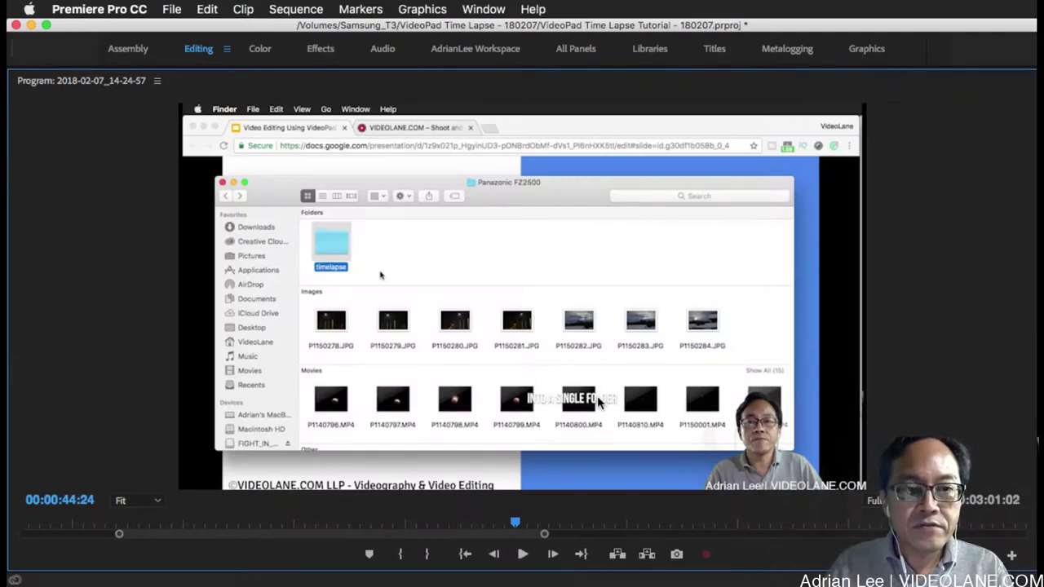
pyautogui.moveTo(628, 407); pyautogui.dragTo(792, 443)
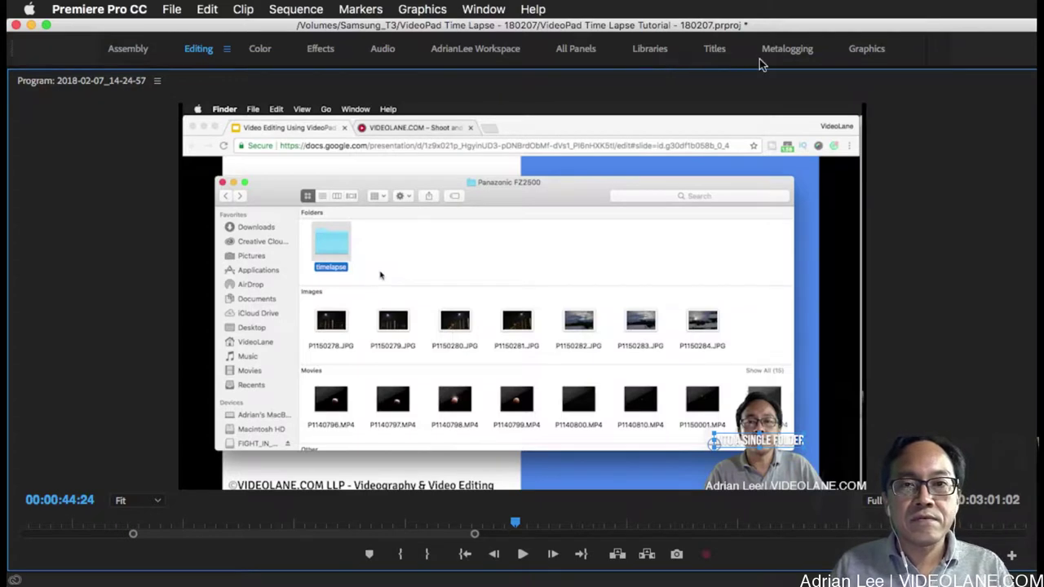
# In the Graphics workspace, enable Stroke on the caption in Essential Graphics' Edit tab.
pyautogui.click(866, 49)
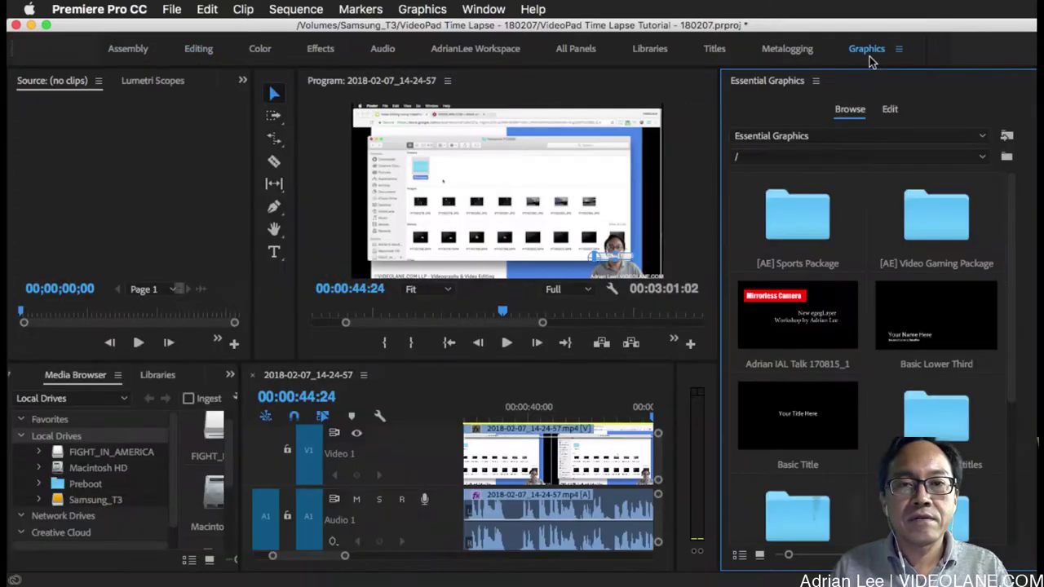
pyautogui.click(889, 109)
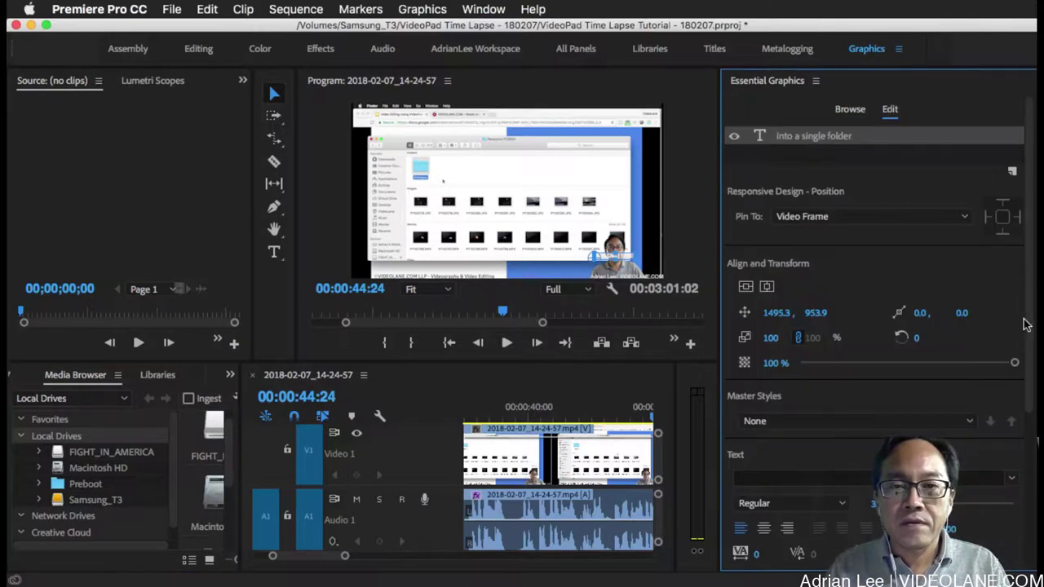
pyautogui.moveTo(1027, 326); pyautogui.dragTo(1032, 494)
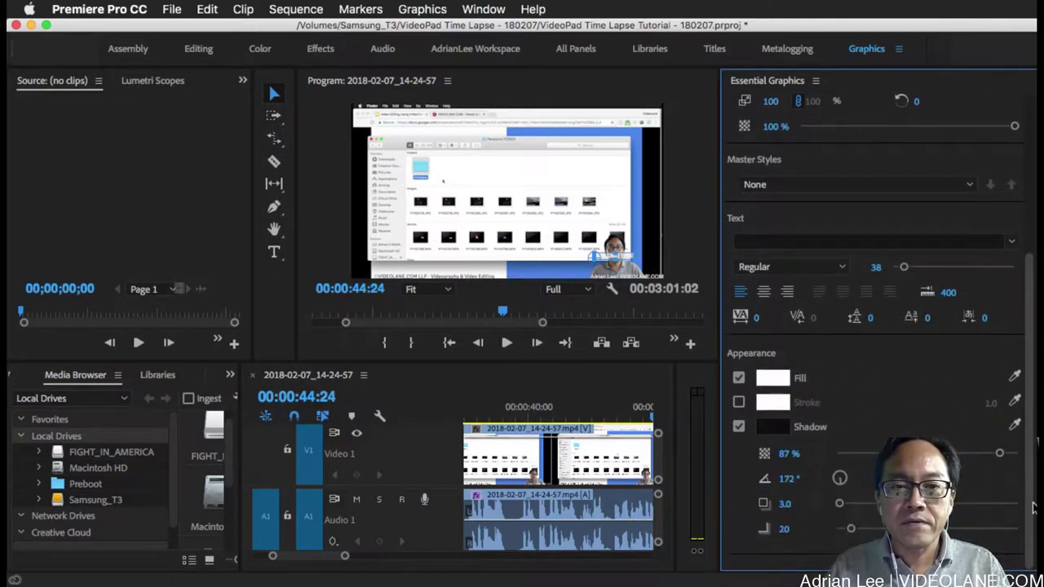
pyautogui.click(739, 402)
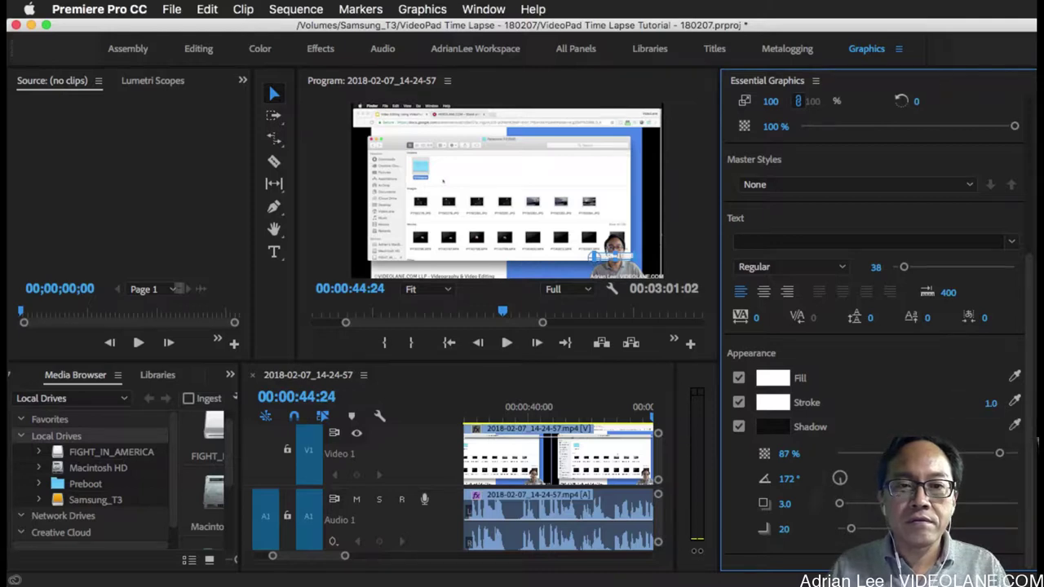
# Set the caption's stroke colour to black and its width to 12.0.
pyautogui.click(772, 402)
pyautogui.moveTo(757, 331)
pyautogui.mouseDown()
pyautogui.moveTo(667, 269)
pyautogui.moveTo(672, 261)
pyautogui.mouseUp()
pyautogui.press('Return')
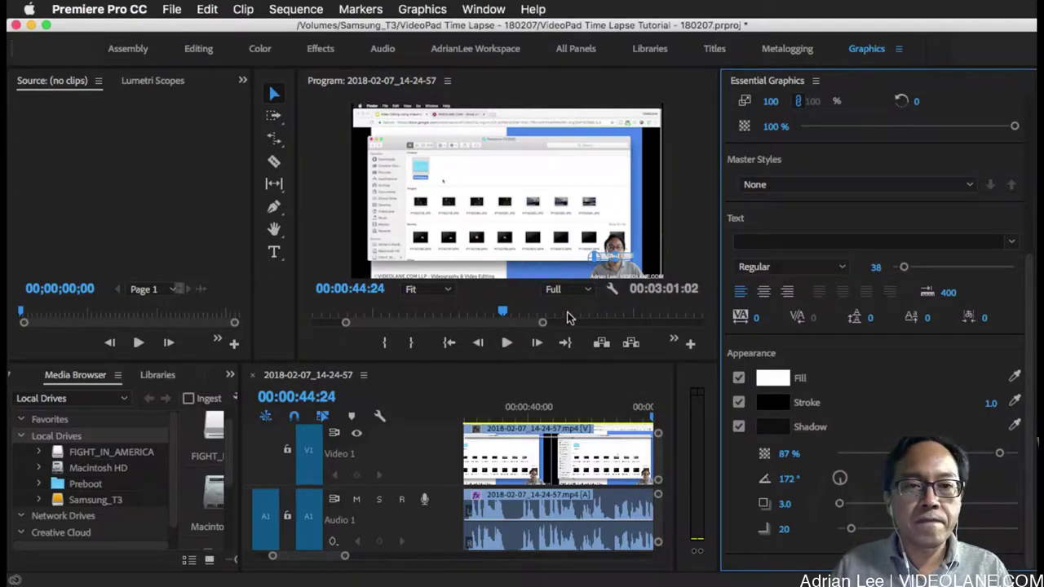
pyautogui.moveTo(990, 403)
pyautogui.mouseDown()
pyautogui.moveTo(1019, 403)
pyautogui.moveTo(988, 410)
pyautogui.mouseUp()
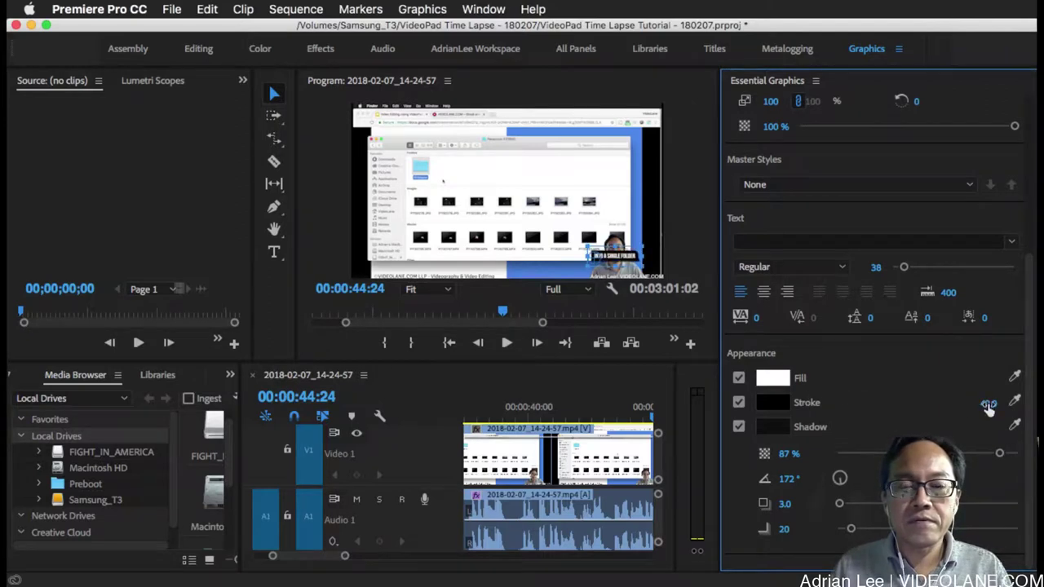
pyautogui.click(988, 402)
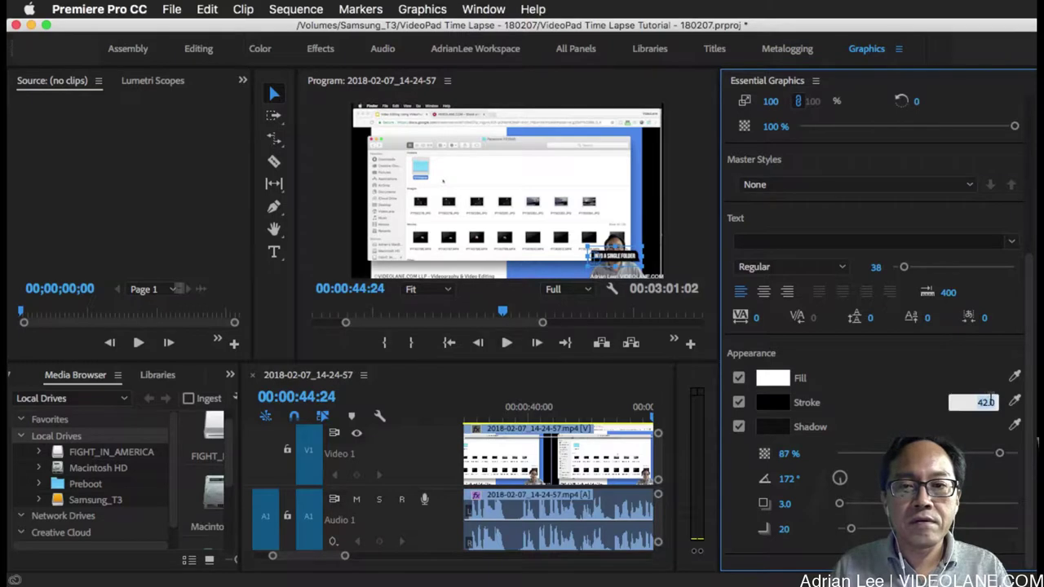
pyautogui.press('Return')
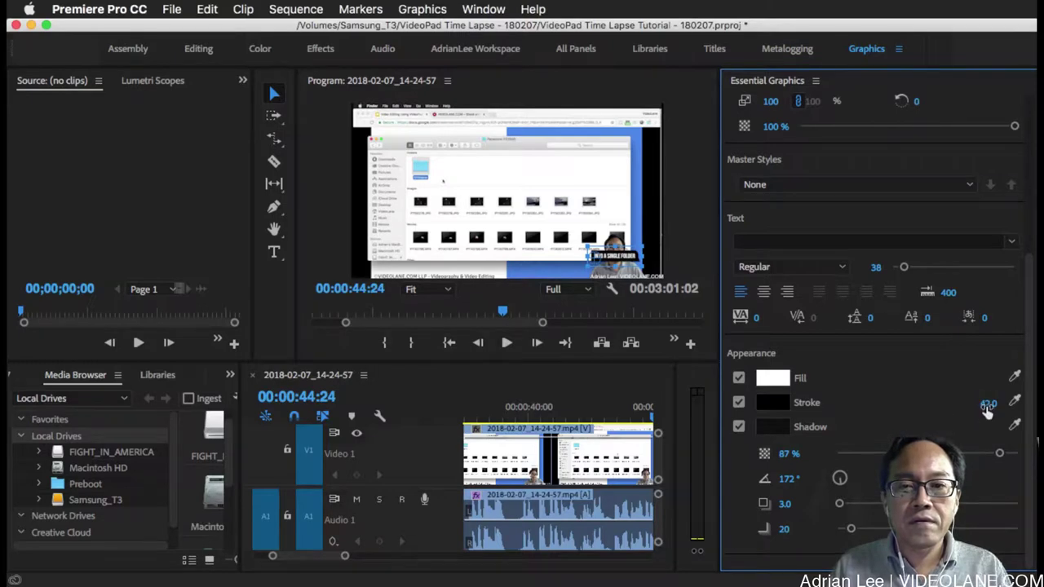
pyautogui.moveTo(988, 403); pyautogui.dragTo(971, 403)
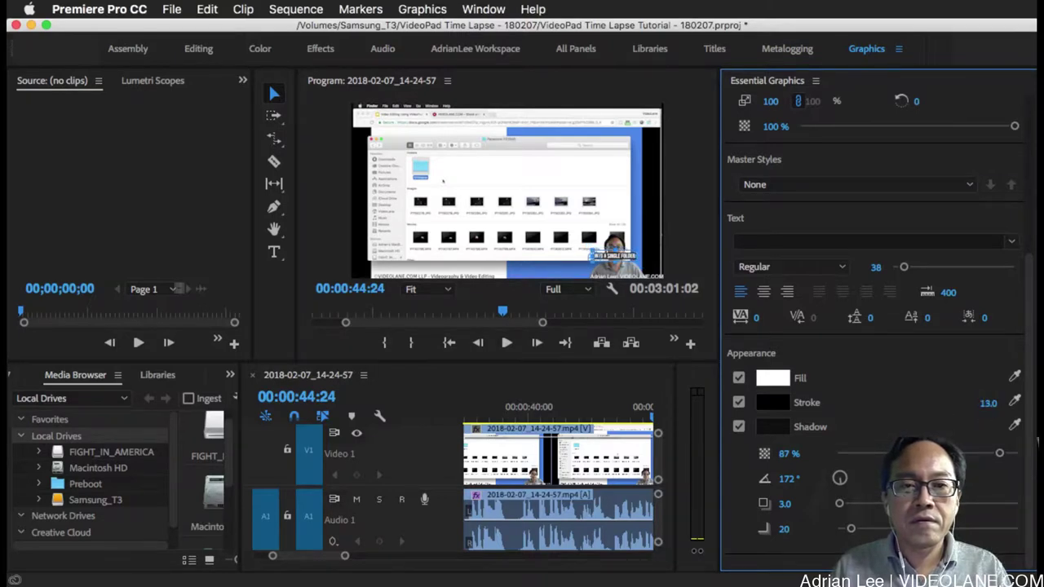
pyautogui.click(319, 243)
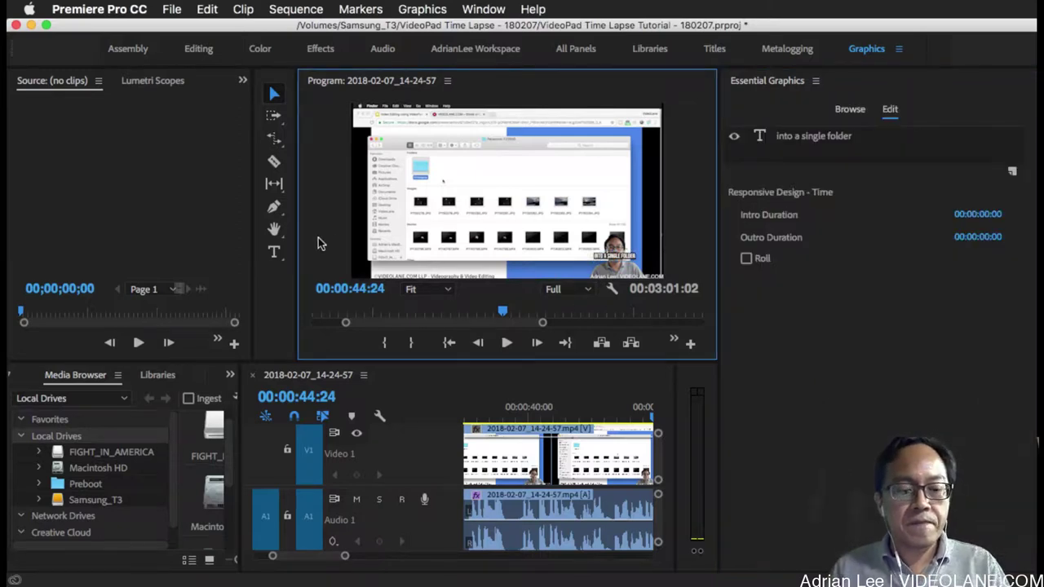
# Preview the caption in the maximized program view, then restore the layout.
pyautogui.press('`')
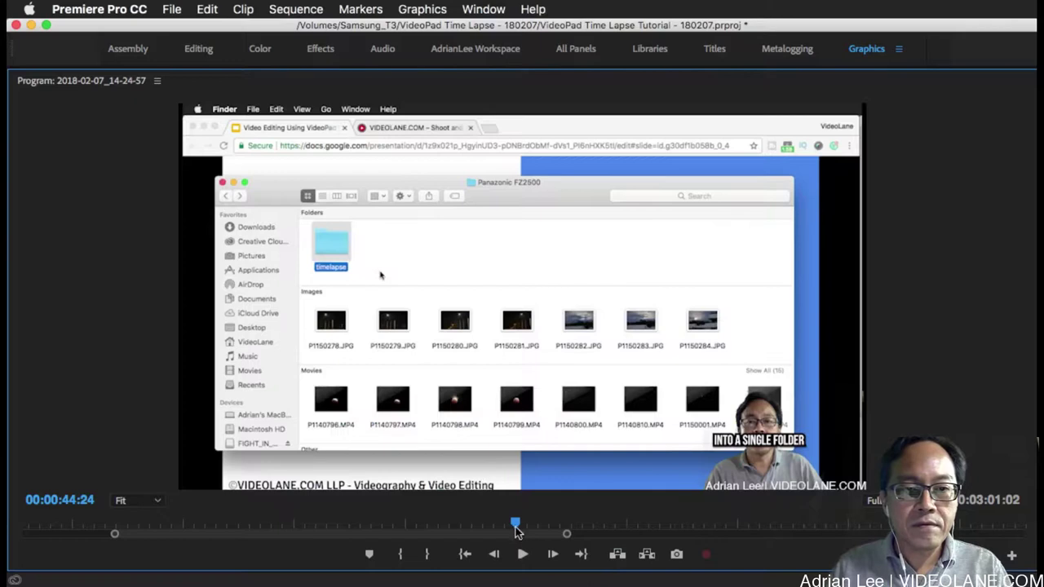
pyautogui.moveTo(516, 524); pyautogui.dragTo(505, 527)
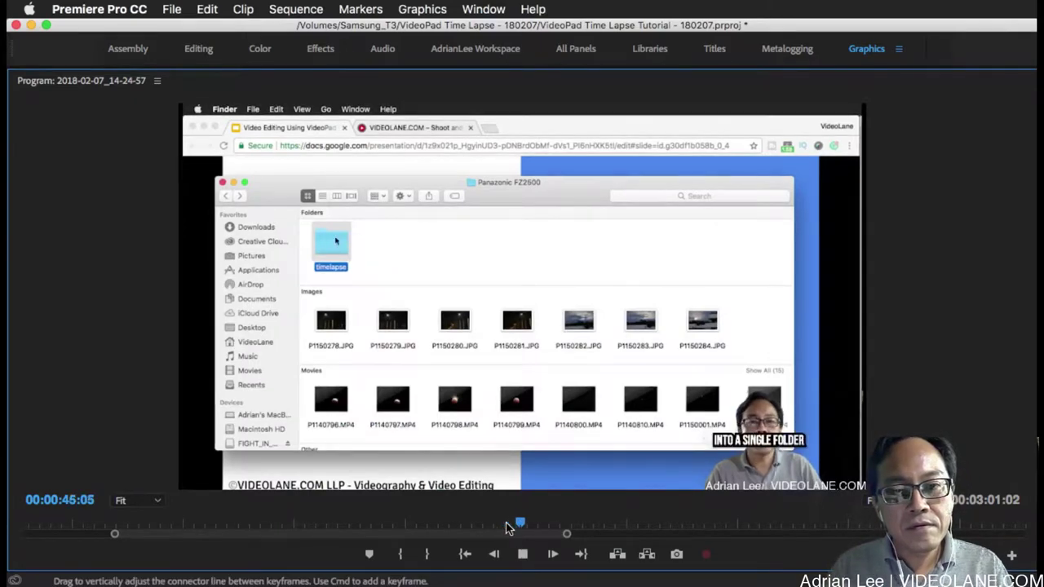
pyautogui.press('space')
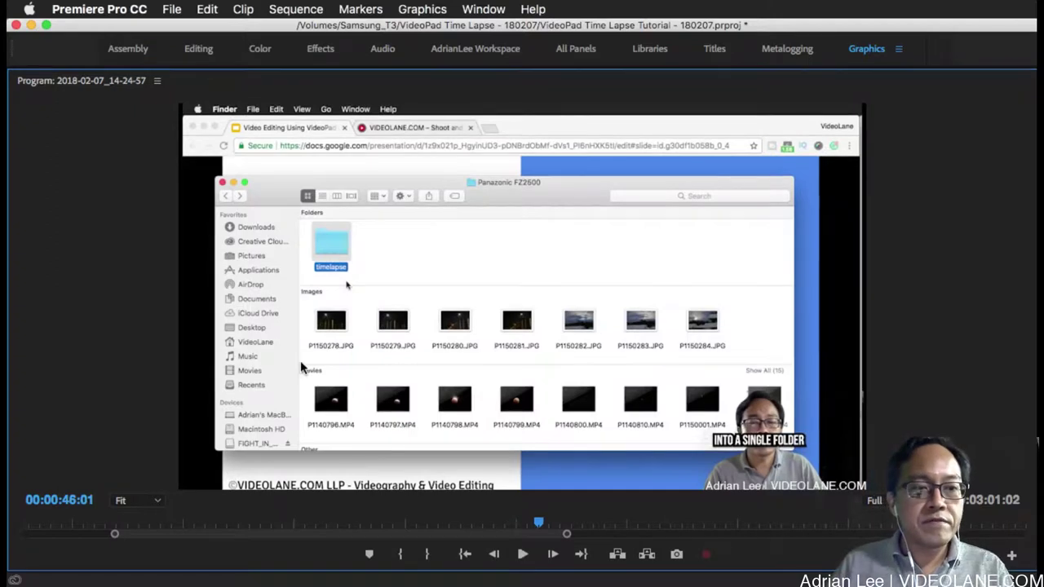
pyautogui.press('`')
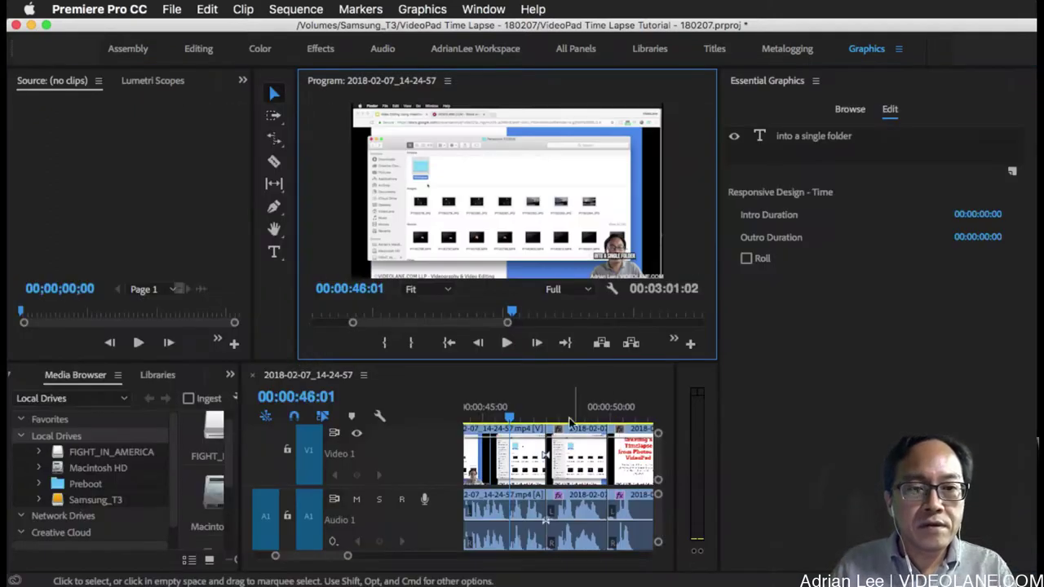
# Enlarge the timeline and preview the caption from 00:00:44:23 and 00:00:43:20.
pyautogui.scroll(4, 520, 412)
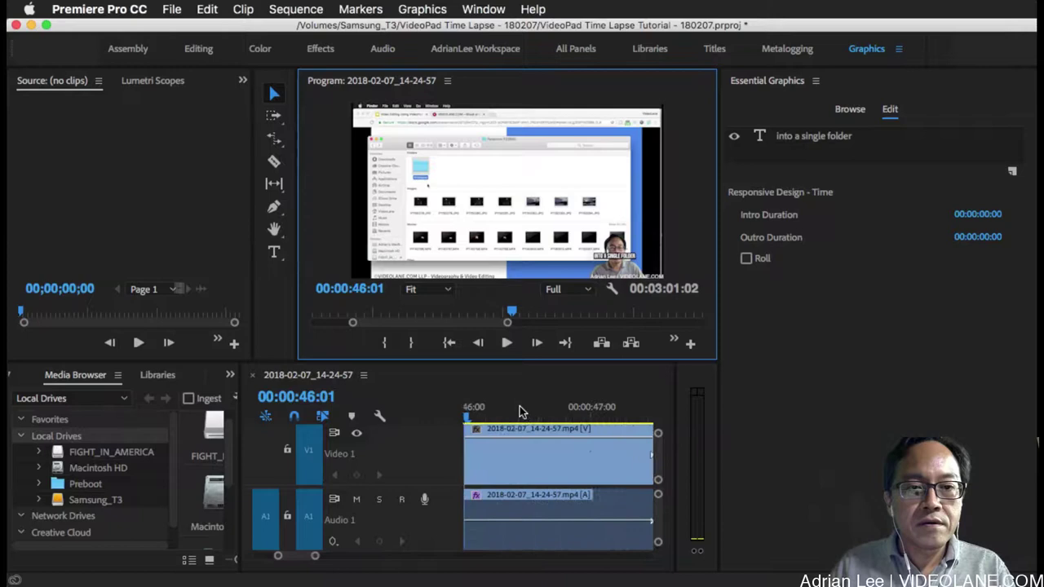
pyautogui.moveTo(657, 363); pyautogui.dragTo(659, 309)
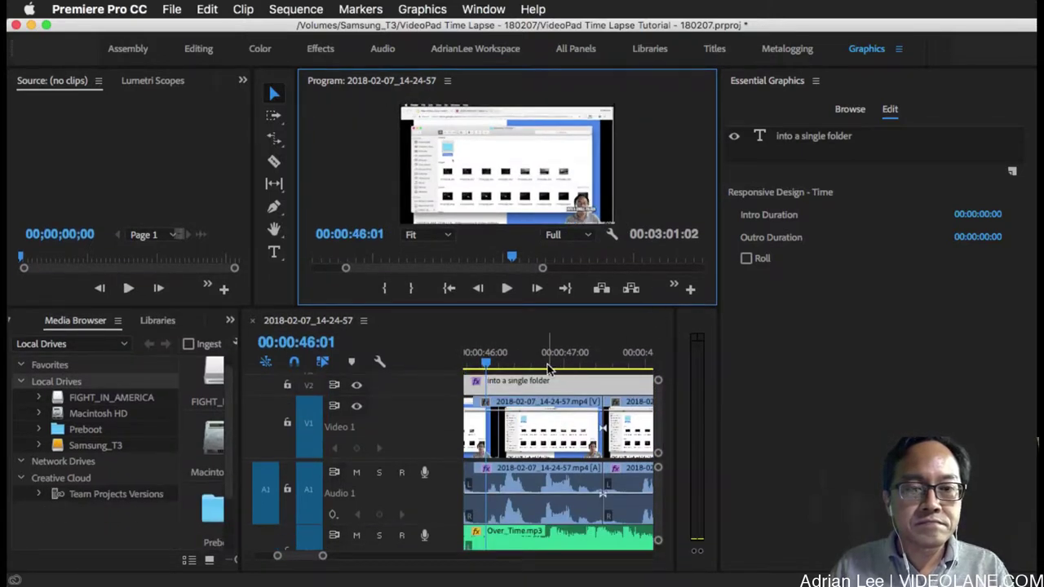
pyautogui.scroll(3, 499, 367)
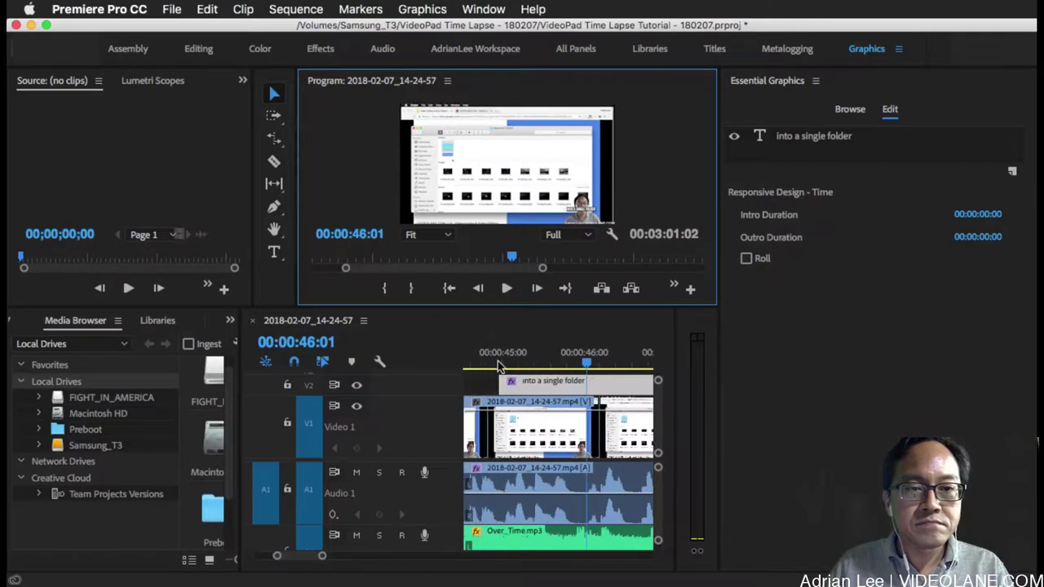
pyautogui.click(494, 362)
pyautogui.press('space')
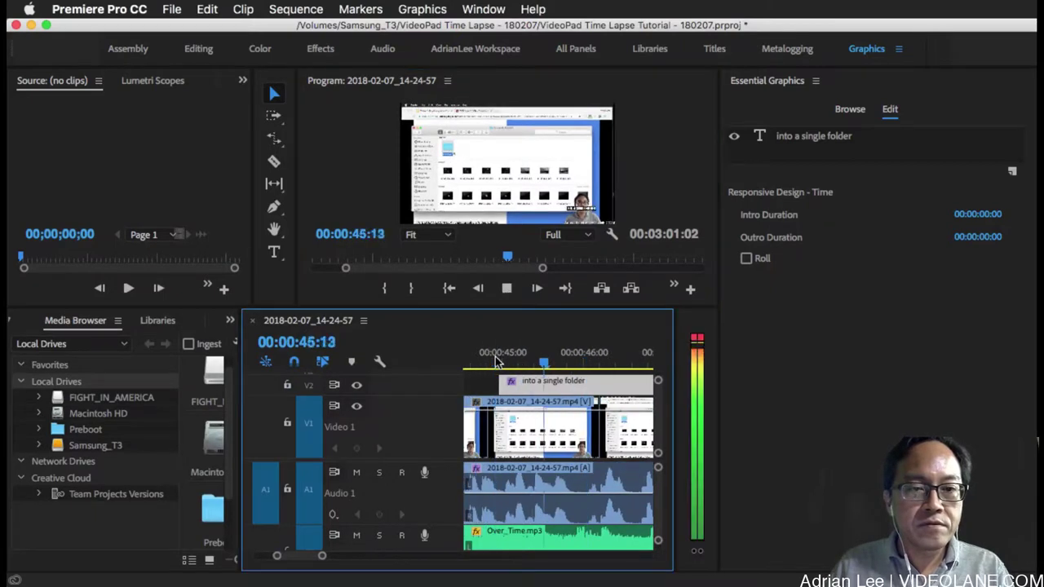
pyautogui.scroll(3, 499, 361)
pyautogui.click(506, 361)
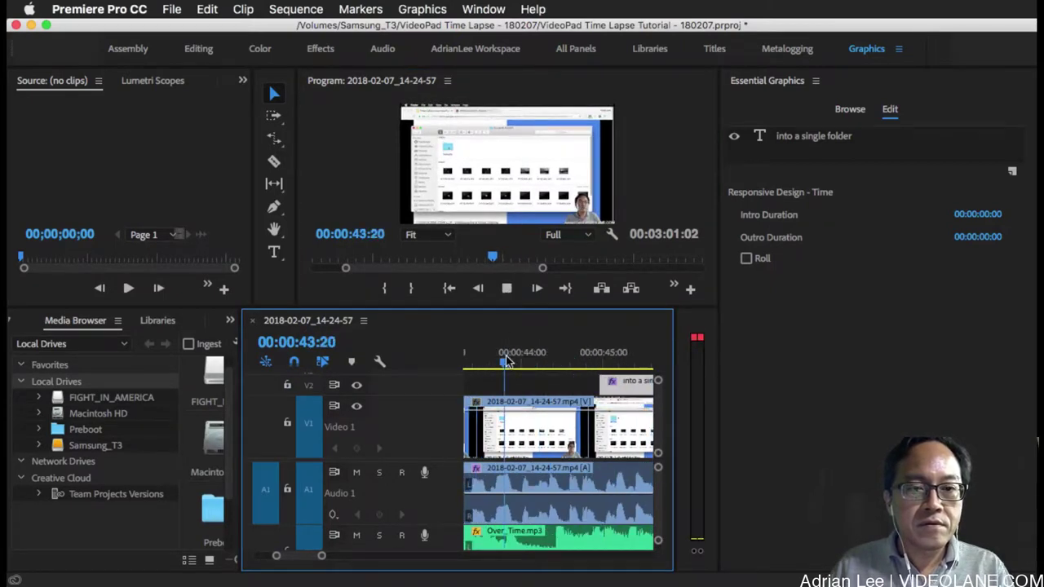
pyautogui.press('space')
# Move the caption clip about 1:11 earlier and trim it to about 1.4 seconds.
pyautogui.moveTo(638, 391); pyautogui.dragTo(514, 394)
pyautogui.click(477, 362)
pyautogui.press('space')
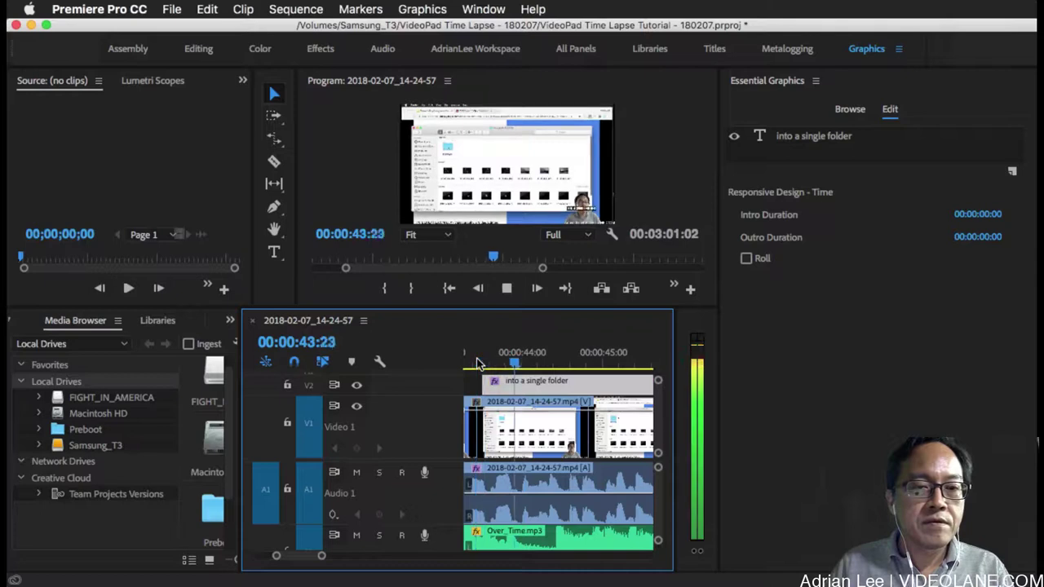
pyautogui.press('space')
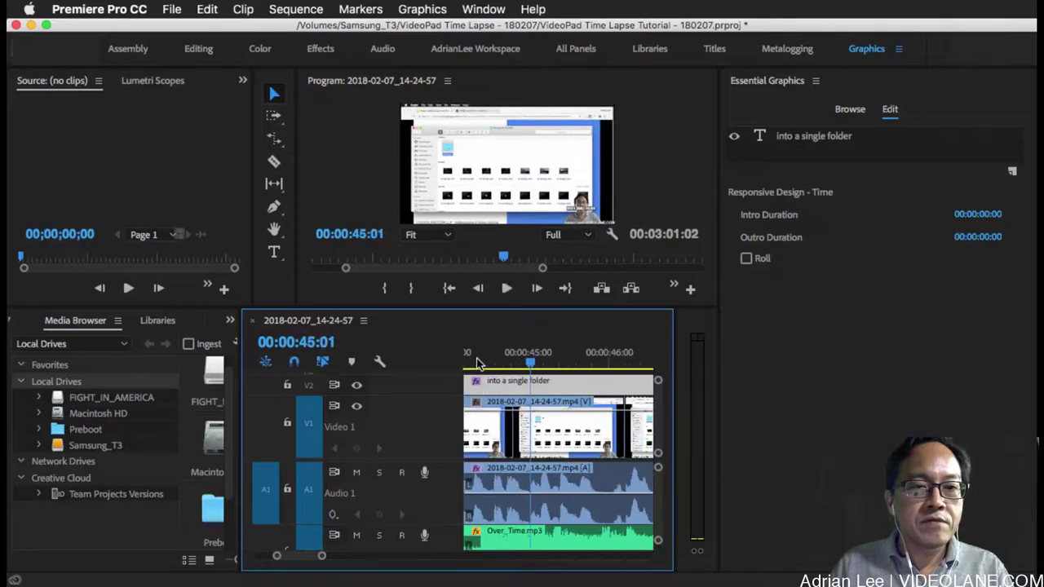
pyautogui.press('-')
pyautogui.press('-')
pyautogui.press('-')
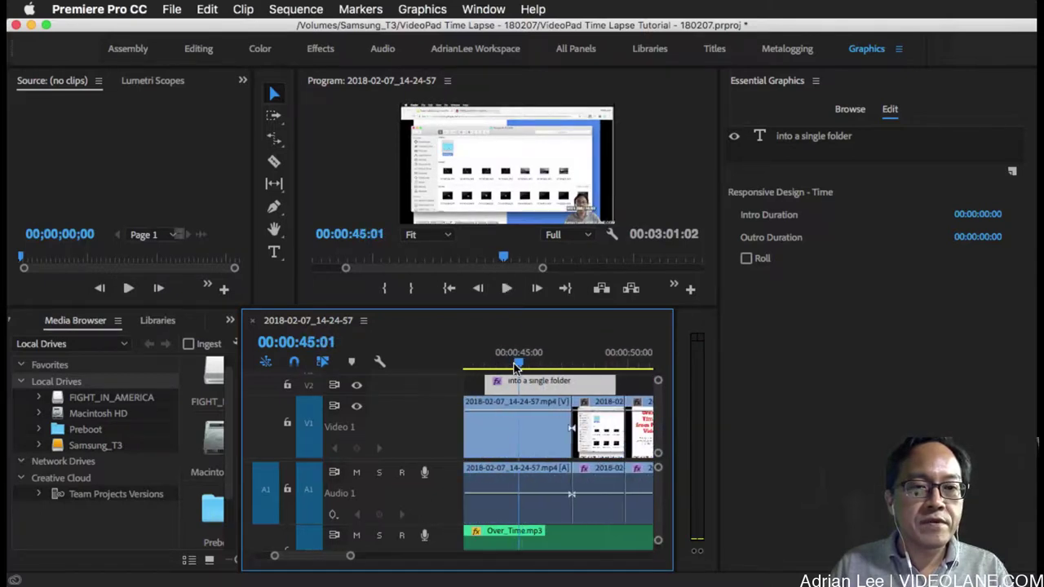
pyautogui.moveTo(607, 392); pyautogui.dragTo(516, 391)
pyautogui.click(478, 363)
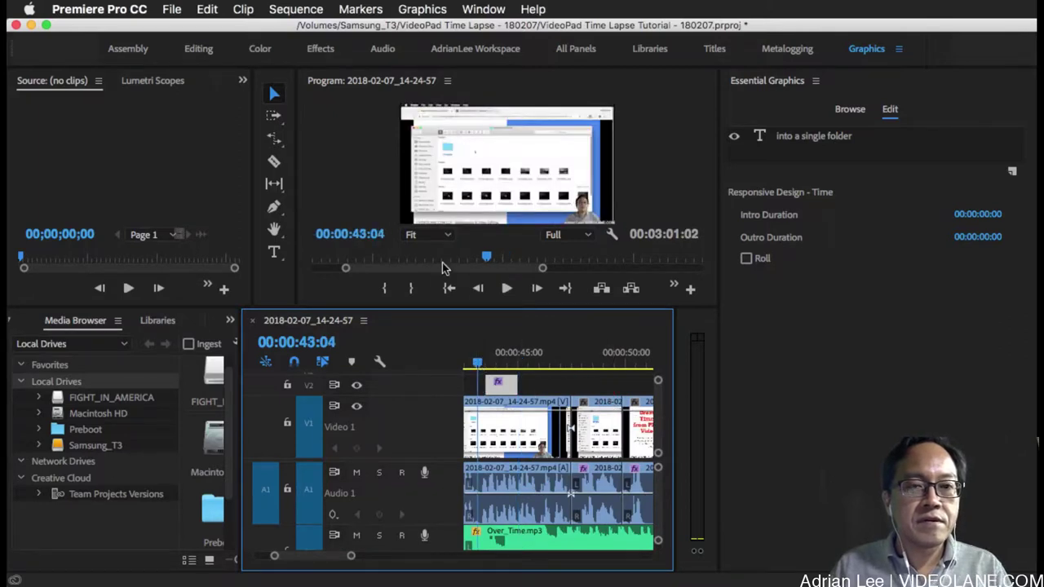
pyautogui.press('`')
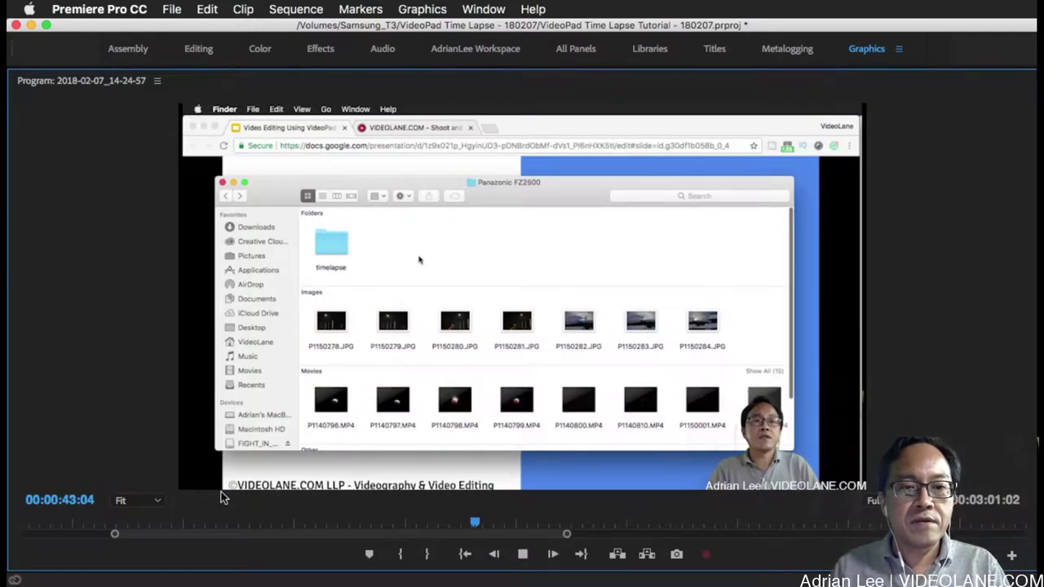
# Review playback from 00:00:43:04 to 00:01:52:18, then restore the multi-panel workspace.
pyautogui.press('space')
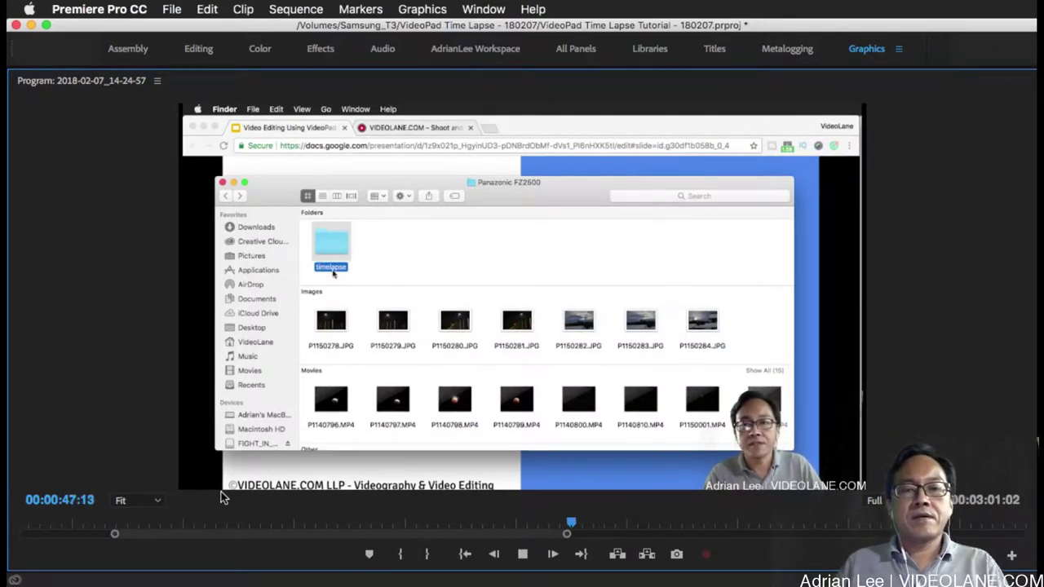
pyautogui.press('space')
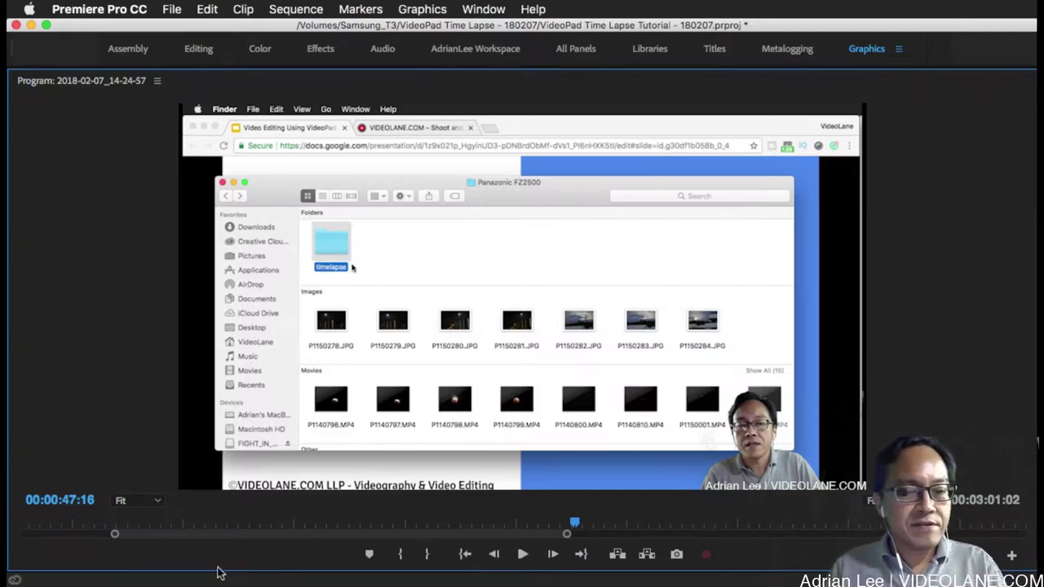
pyautogui.click(523, 555)
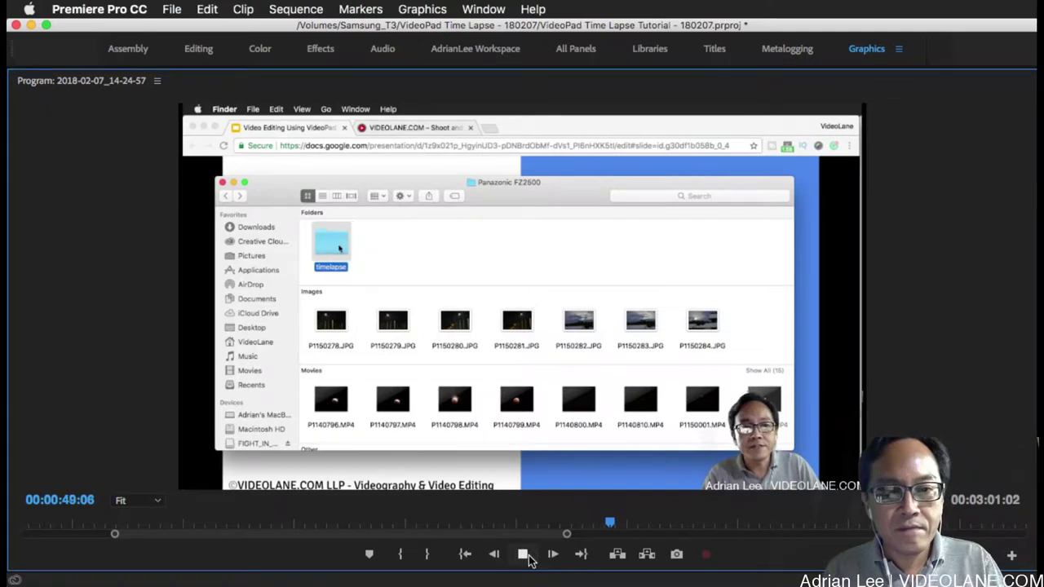
pyautogui.press('j')
pyautogui.press('j')
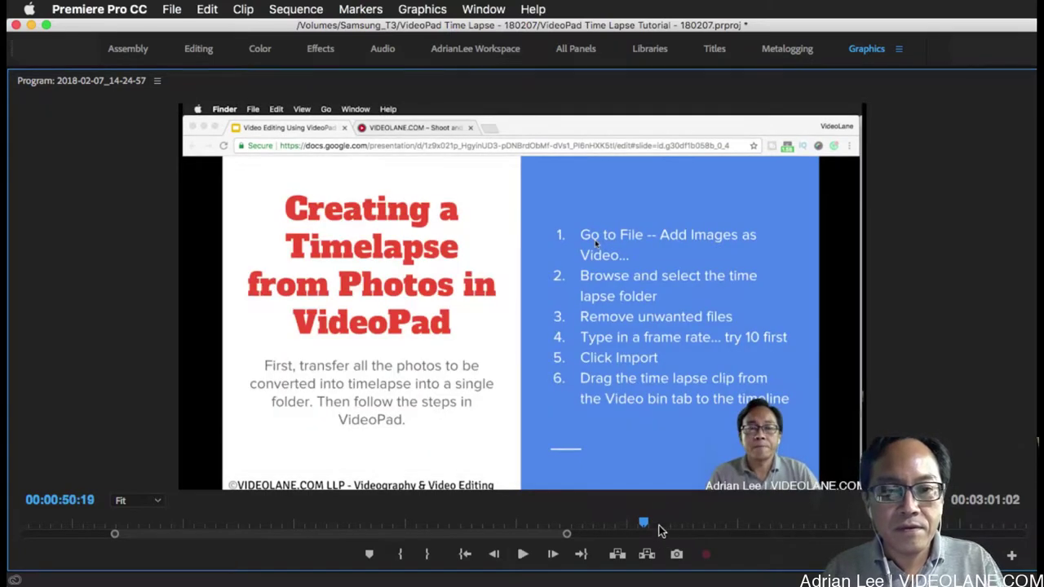
pyautogui.press('k')
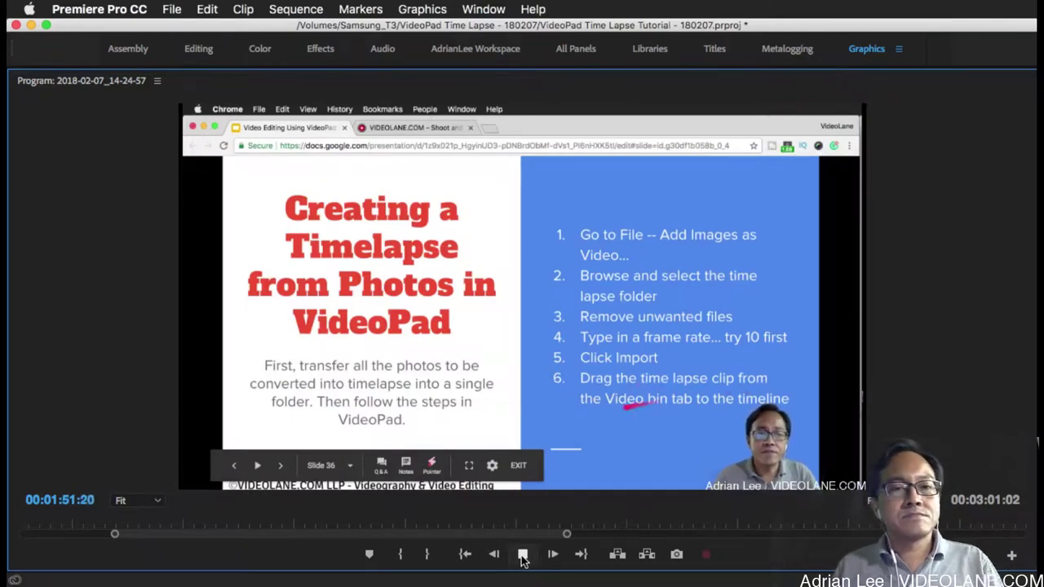
pyautogui.click(523, 559)
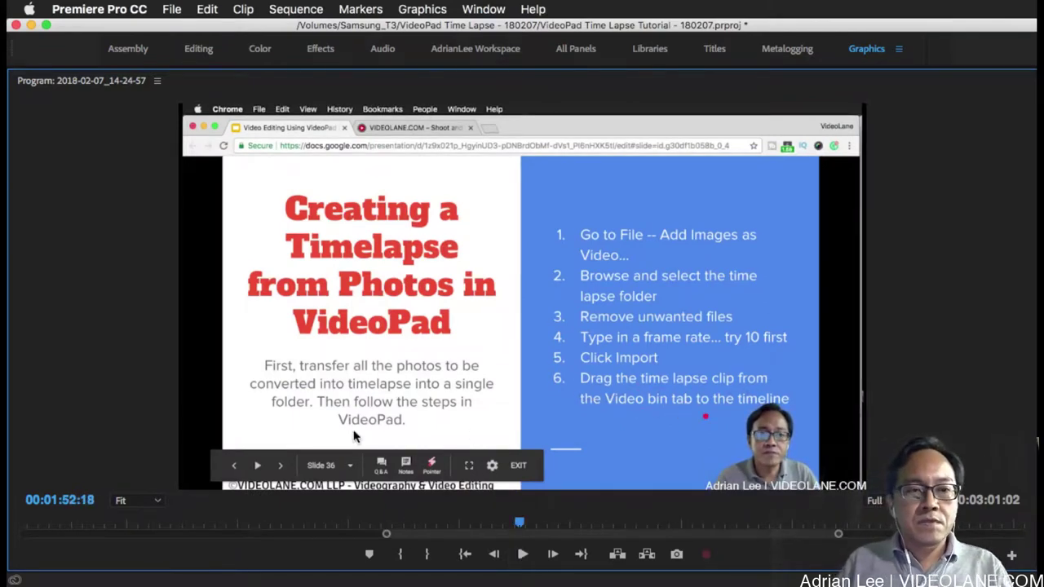
pyautogui.press('`')
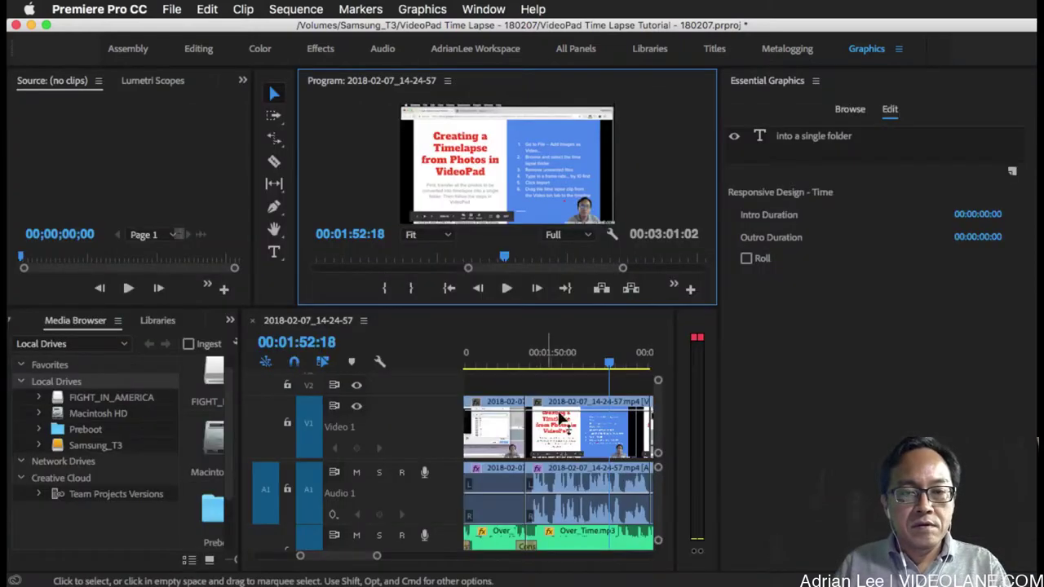
# Trim the Over_Time.mp3 clip edge at 1:48:11 by 13 frames and play back with a larger Program monitor.
pyautogui.click(519, 360)
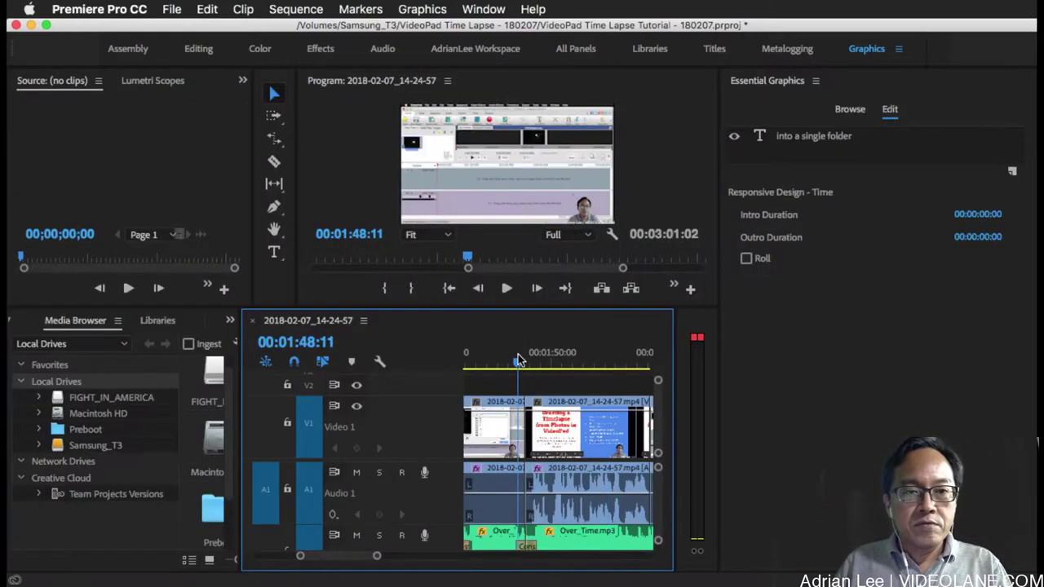
pyautogui.press('=')
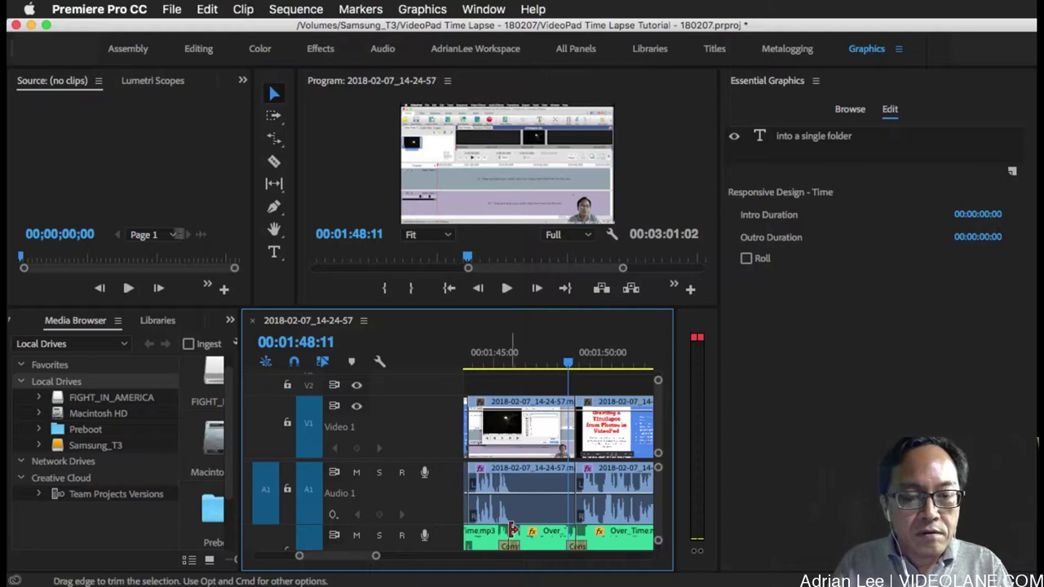
pyautogui.moveTo(509, 530); pyautogui.dragTo(517, 528)
pyautogui.press('space')
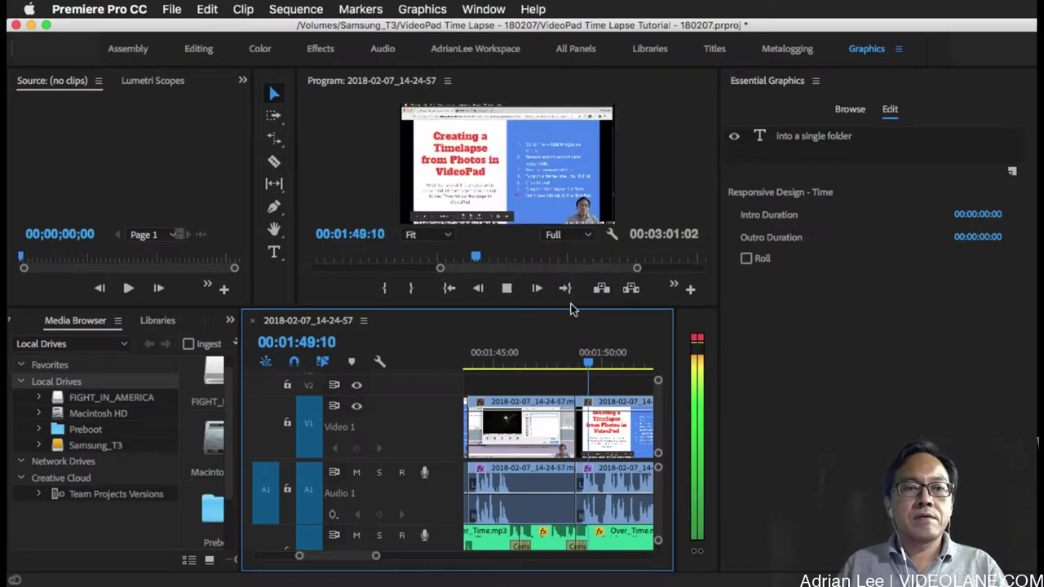
pyautogui.moveTo(569, 308); pyautogui.dragTo(569, 478)
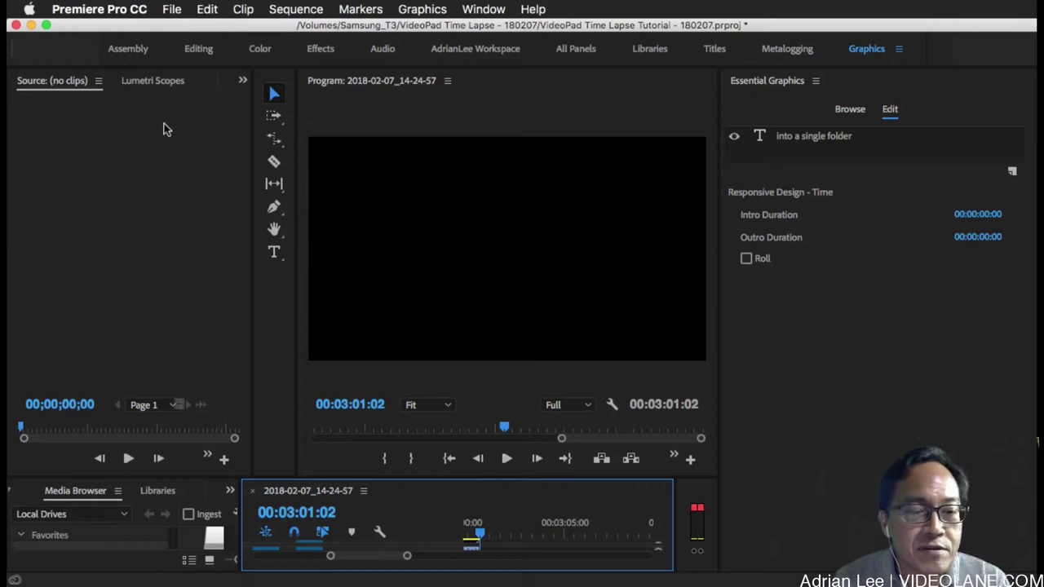
# Save the project and open Export Settings, with the save dialog proposing 2018-02-07_14-24-57.mp4.
pyautogui.press('super+s')
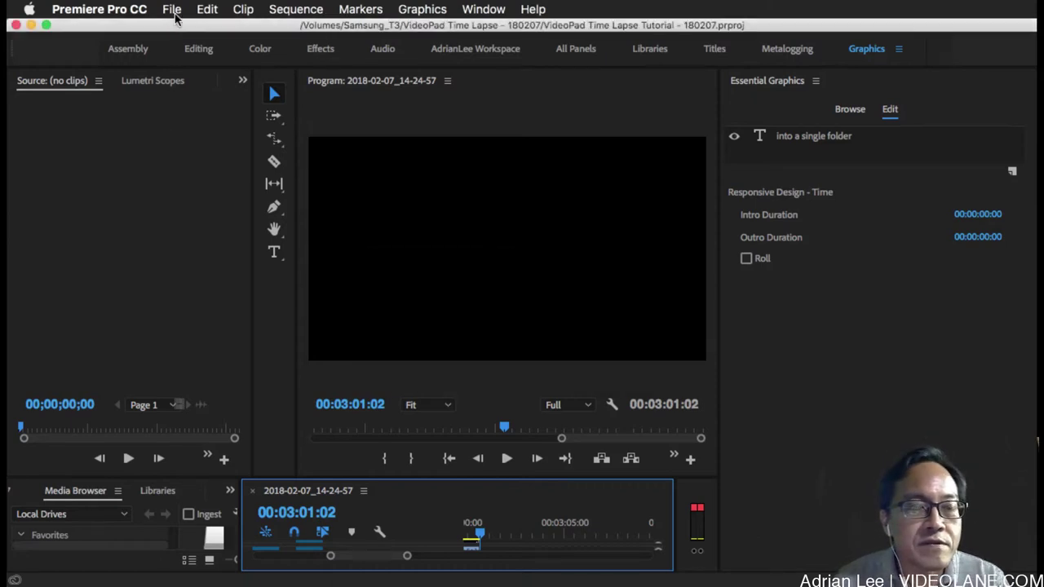
pyautogui.click(173, 10)
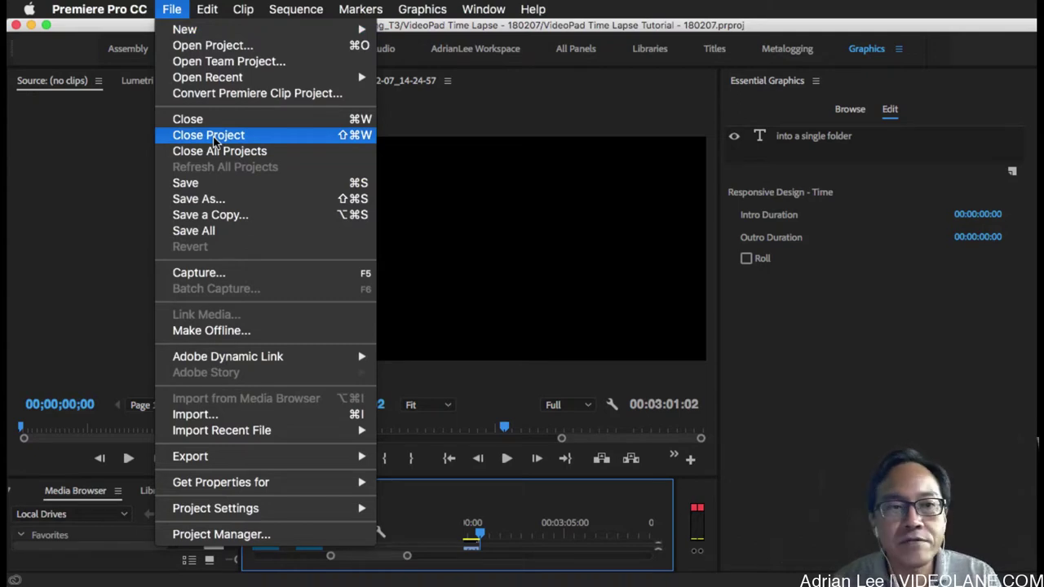
pyautogui.press('super+s')
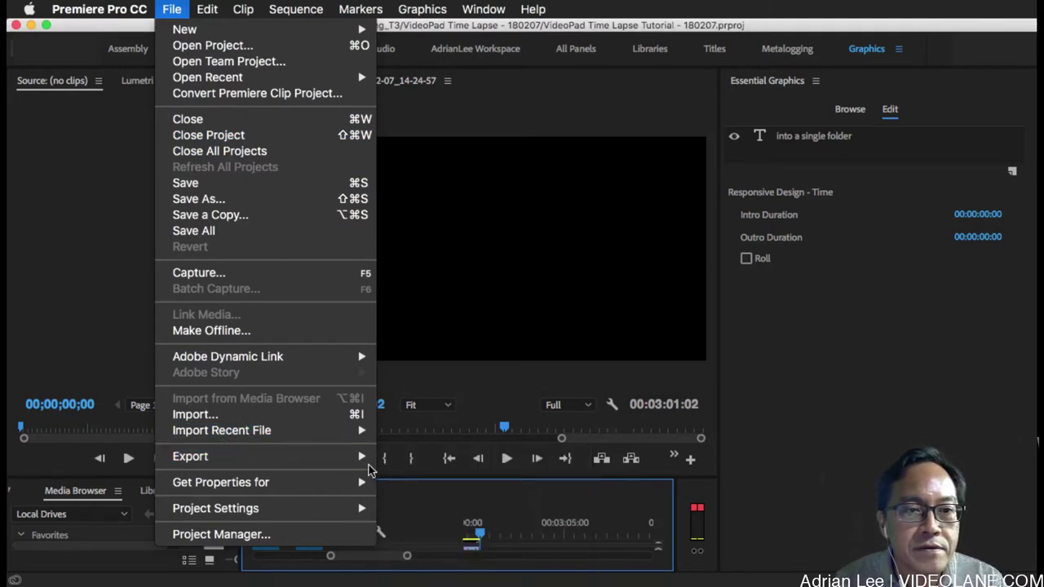
pyautogui.click(406, 462)
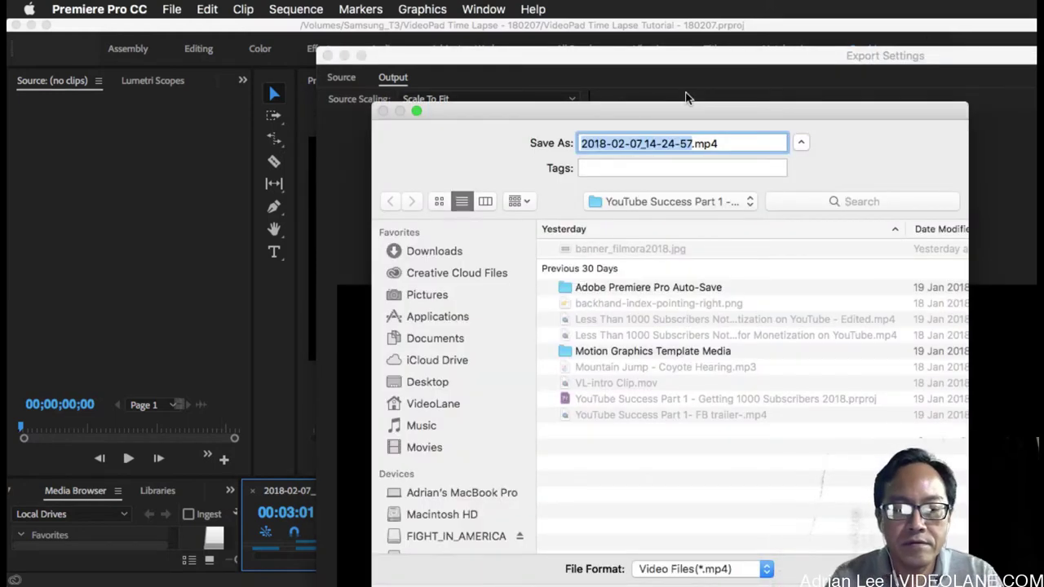
# Name the export 'VIDEOPAD Time Lapse Tutorial' and save it in Samsung_T3 > VideoPad Time Lapse - 180207.
pyautogui.write('VIDEOPAD')
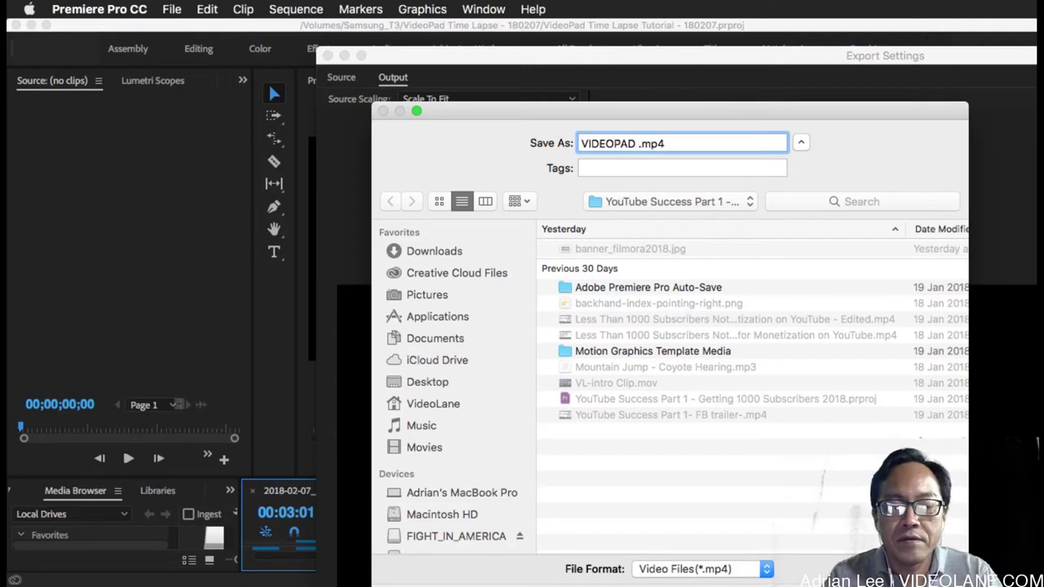
pyautogui.write(' Time Lapse Tutorial')
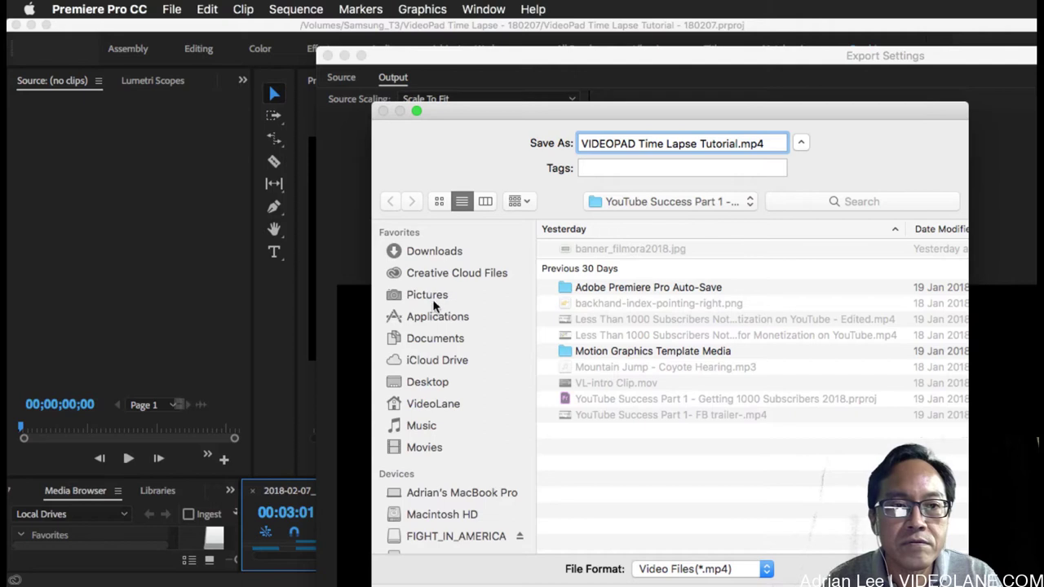
pyautogui.click(433, 383)
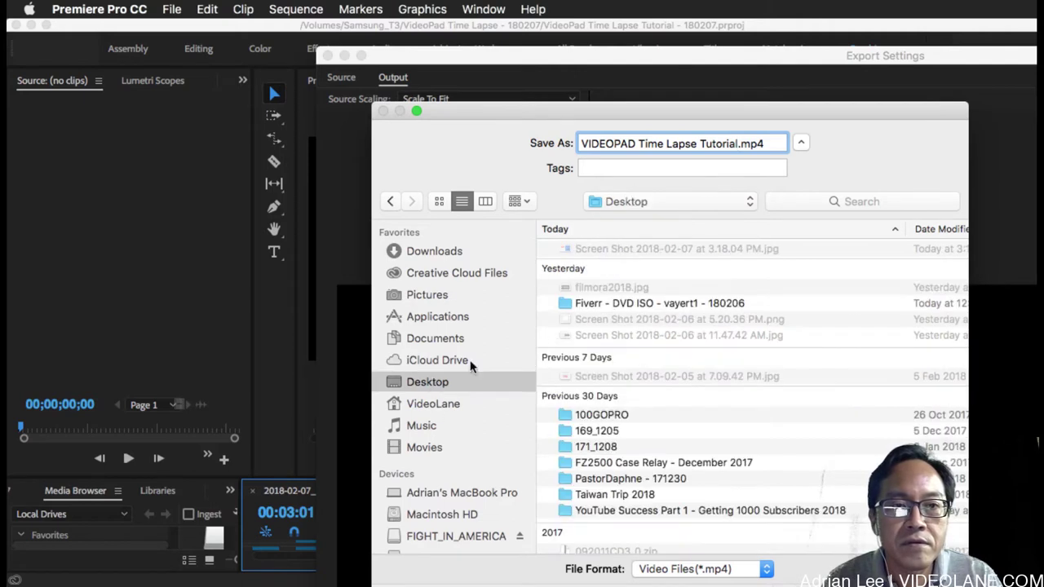
pyautogui.scroll(-5, 456, 408)
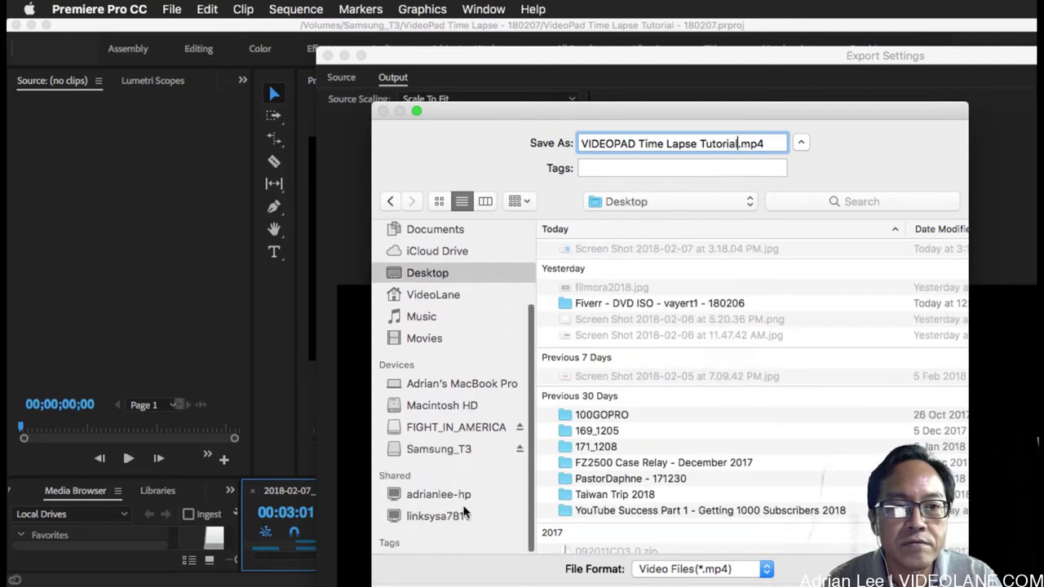
pyautogui.click(455, 452)
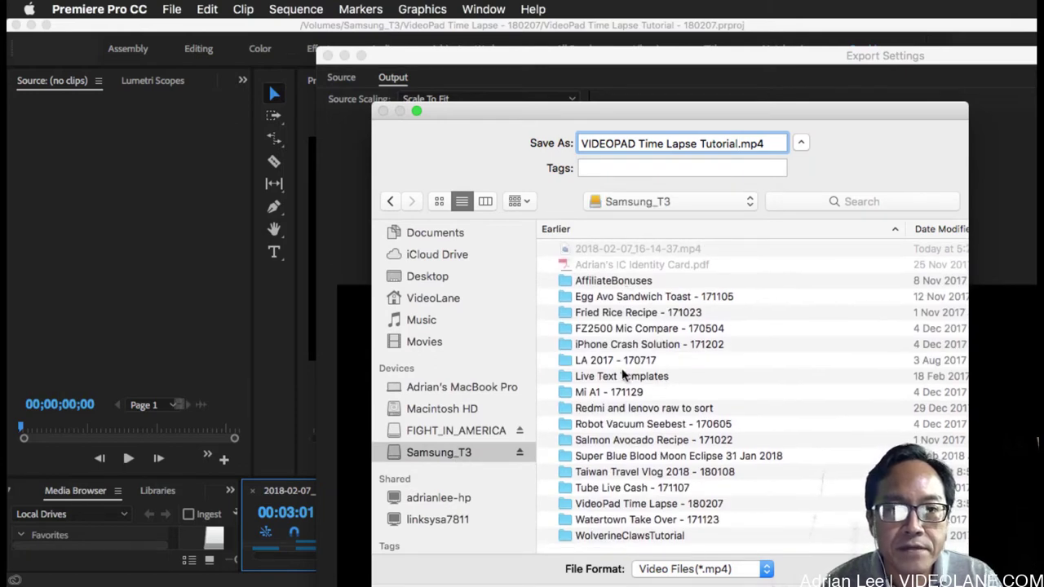
pyautogui.click(618, 507)
pyautogui.doubleClick(619, 506)
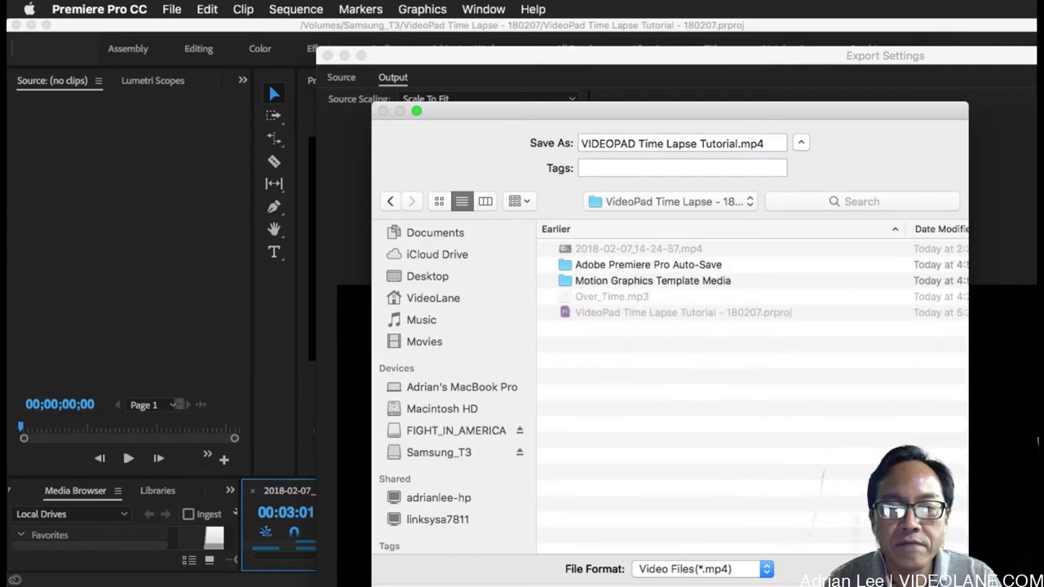
pyautogui.press('Return')
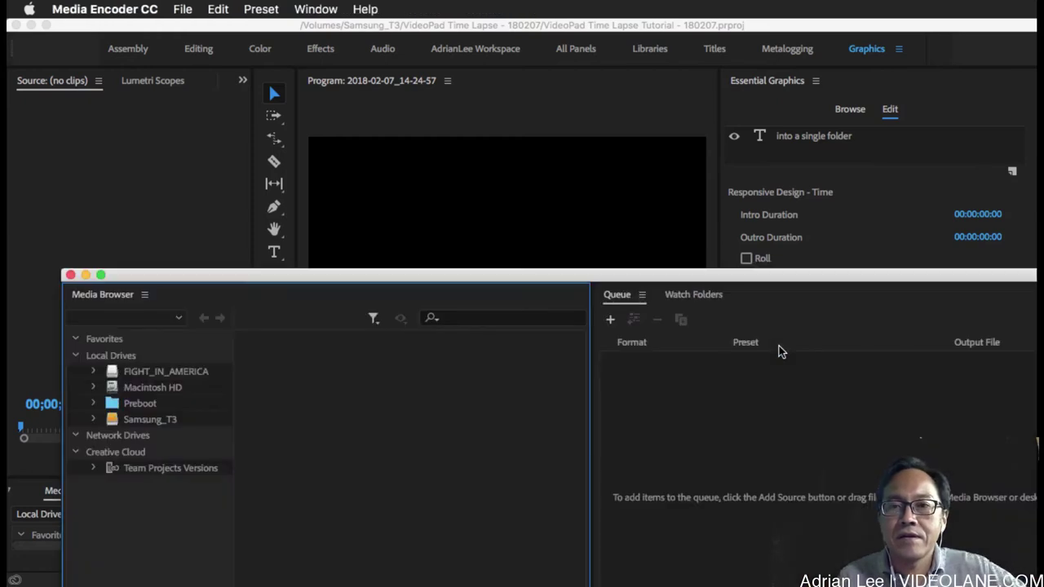
# Move the Media Encoder window into full view and start encoding the YouTube 1080p HD H.264 job.
pyautogui.moveTo(887, 276); pyautogui.dragTo(858, 150)
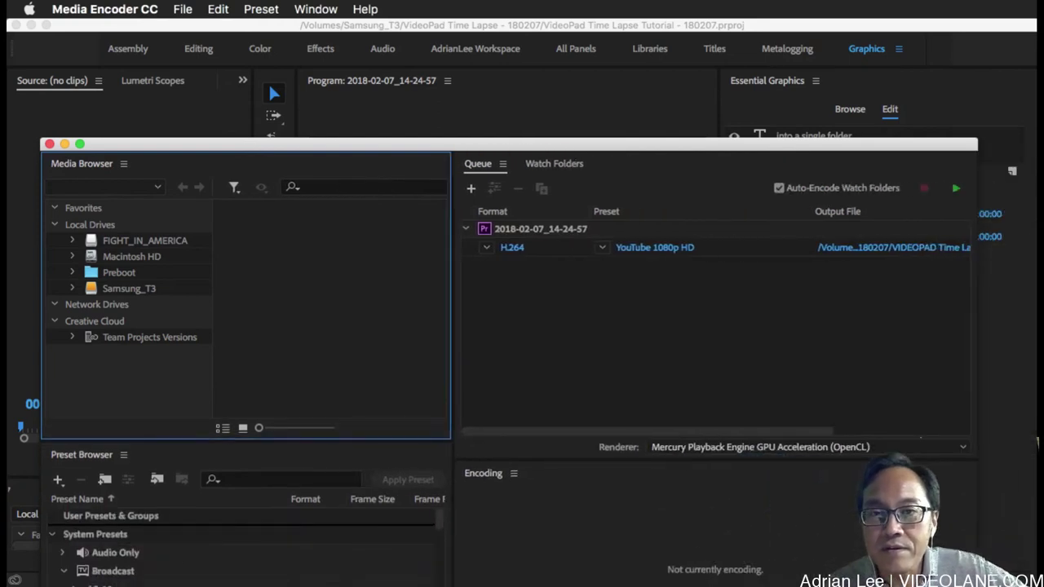
pyautogui.moveTo(785, 150); pyautogui.dragTo(772, 52)
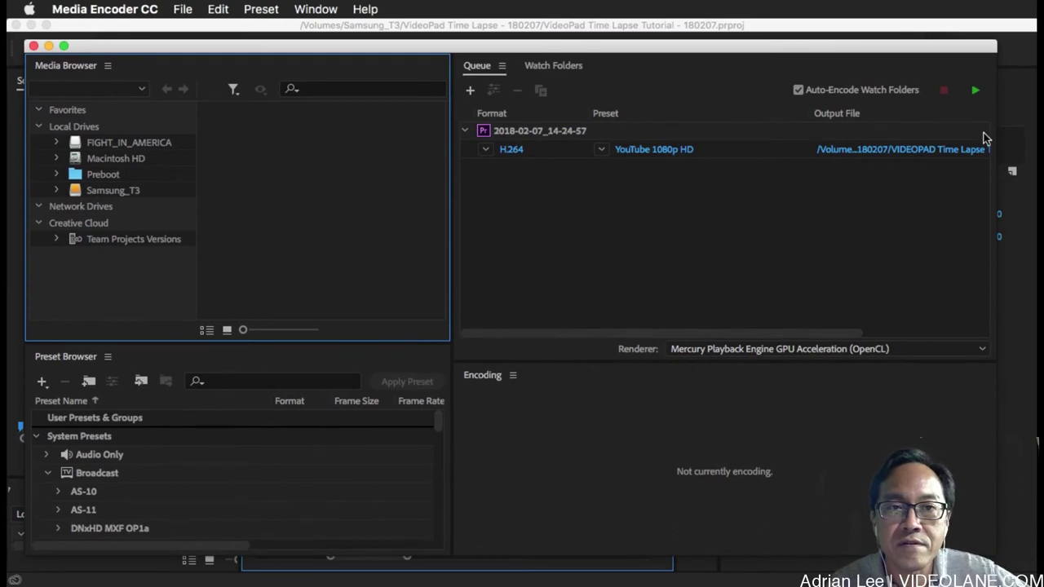
pyautogui.click(975, 92)
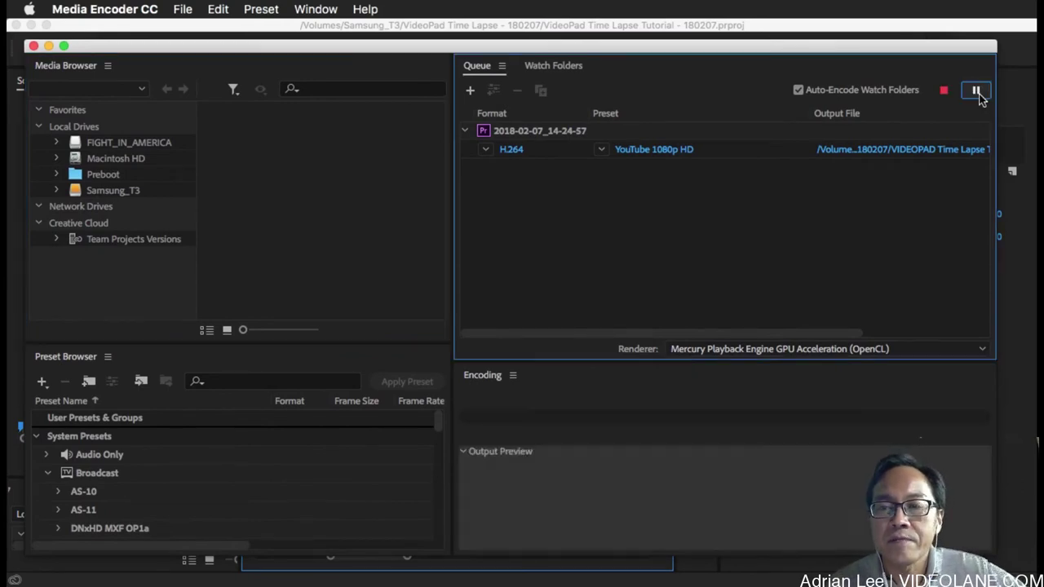